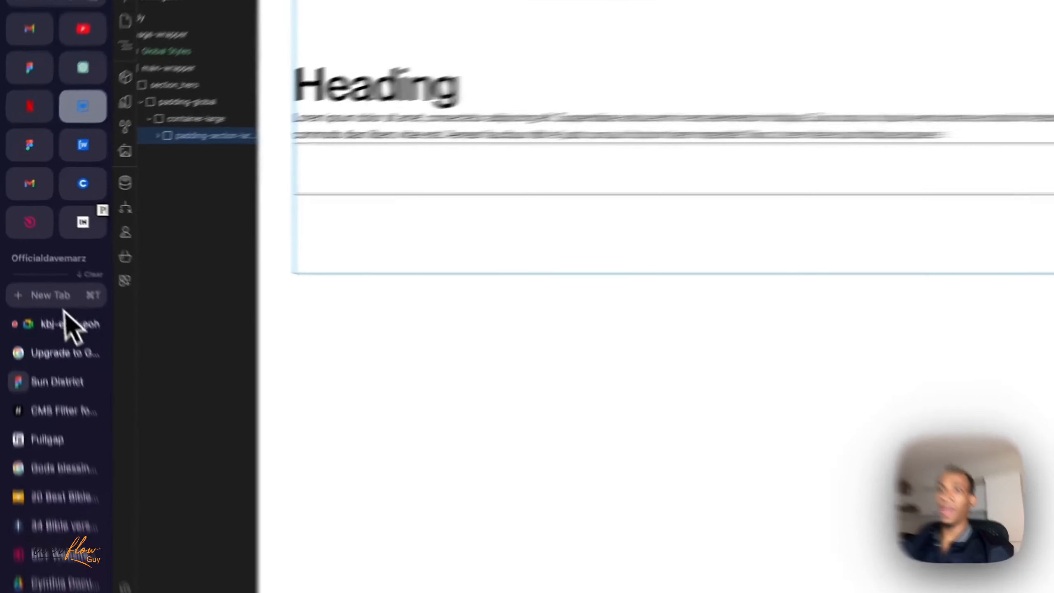
# Open Client-First's Core Structure strategy documentation in a new tab and view the "What is Core Structure?" section.
pyautogui.click(42, 271)
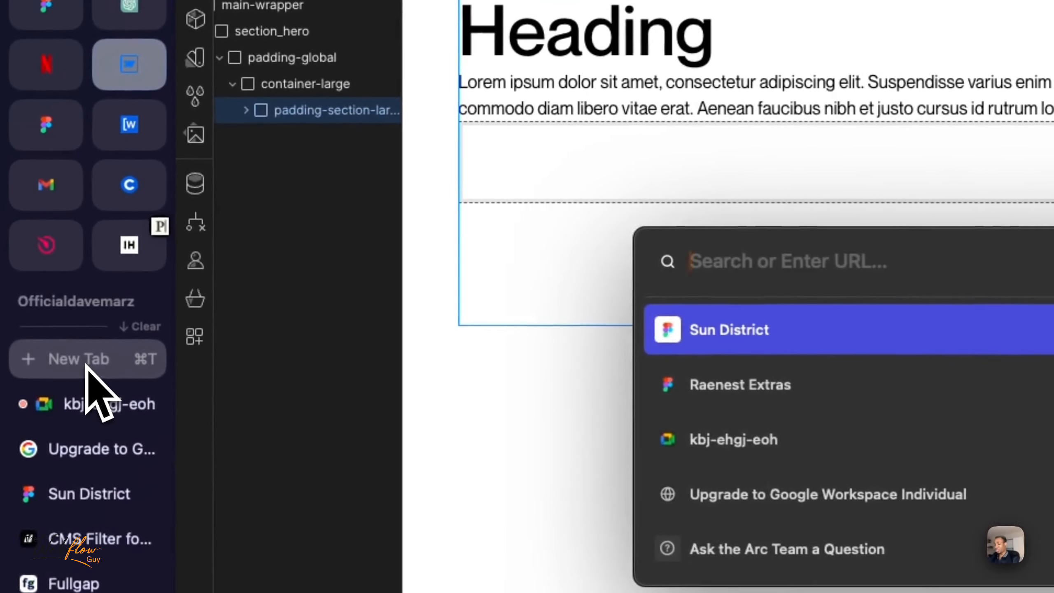
pyautogui.write('client')
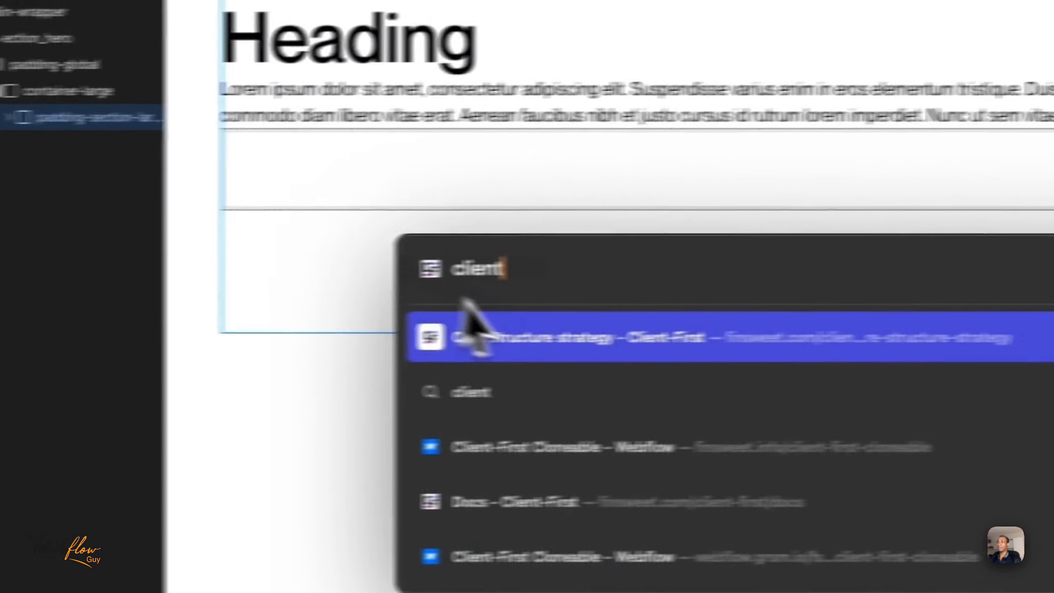
pyautogui.press('Return')
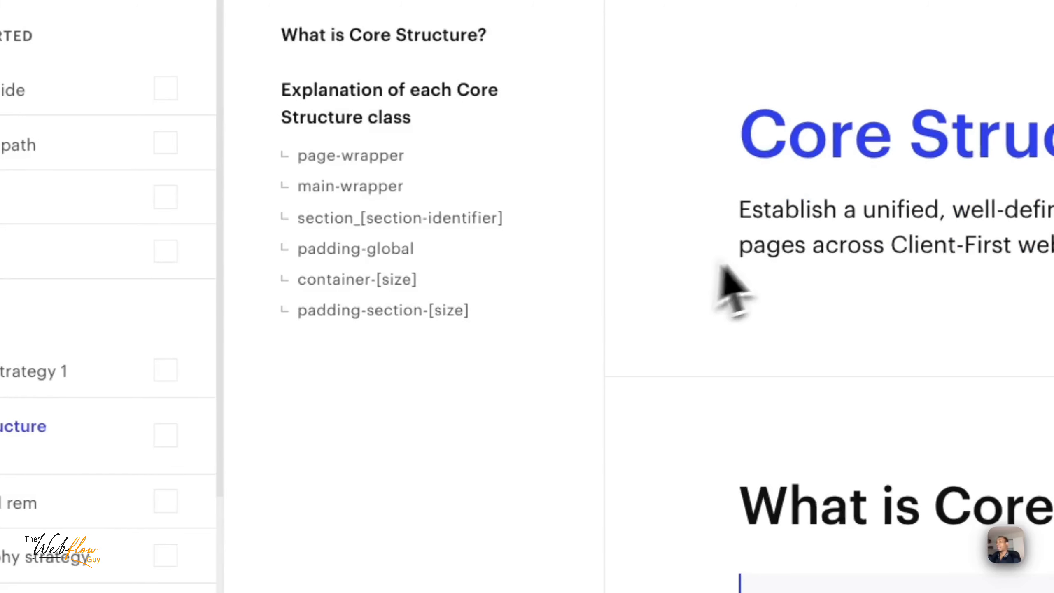
pyautogui.scroll(-3, 762, 253)
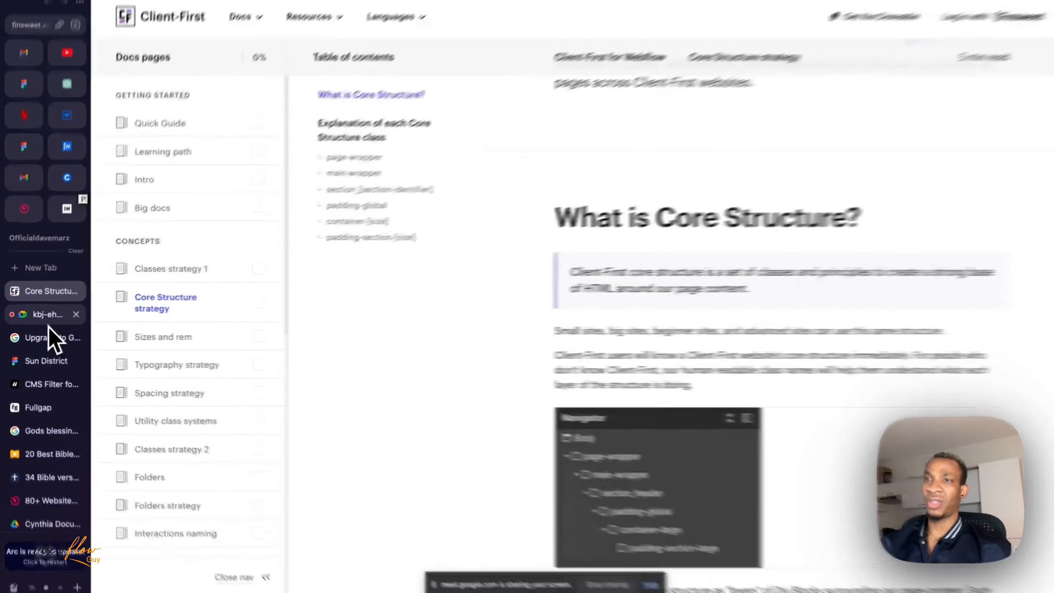
# Admit the waiting participant to the Google Meet call, and return to the Core Structure page with the floating call window closed.
pyautogui.click(54, 316)
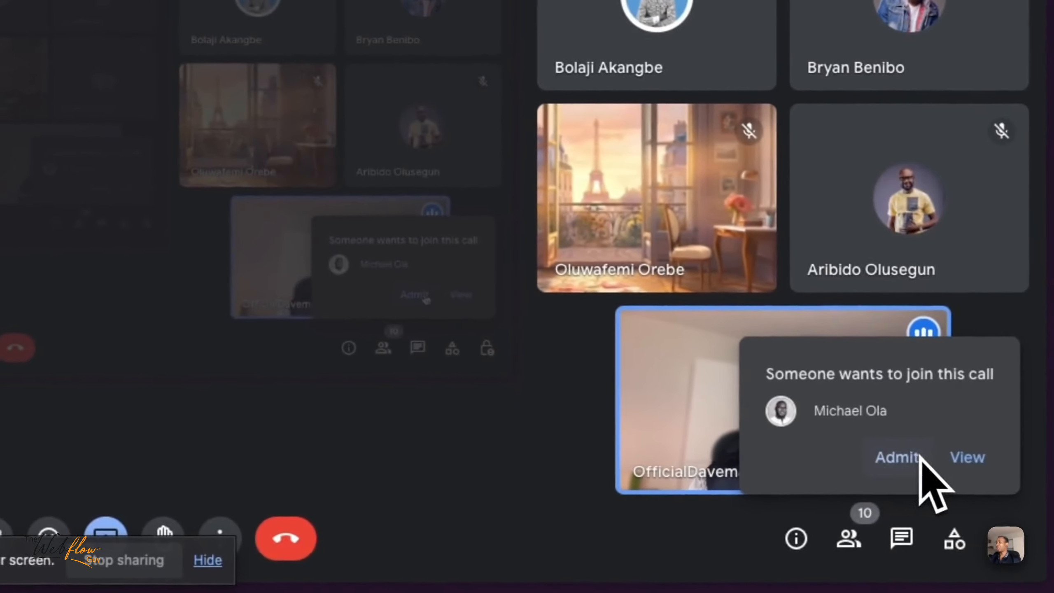
pyautogui.click(956, 464)
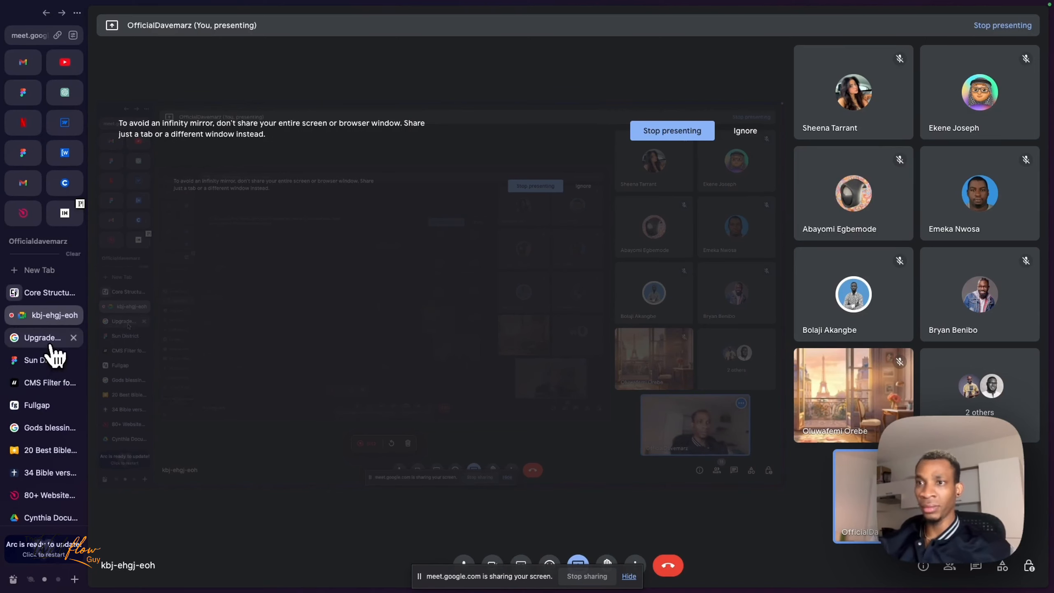
pyautogui.click(36, 294)
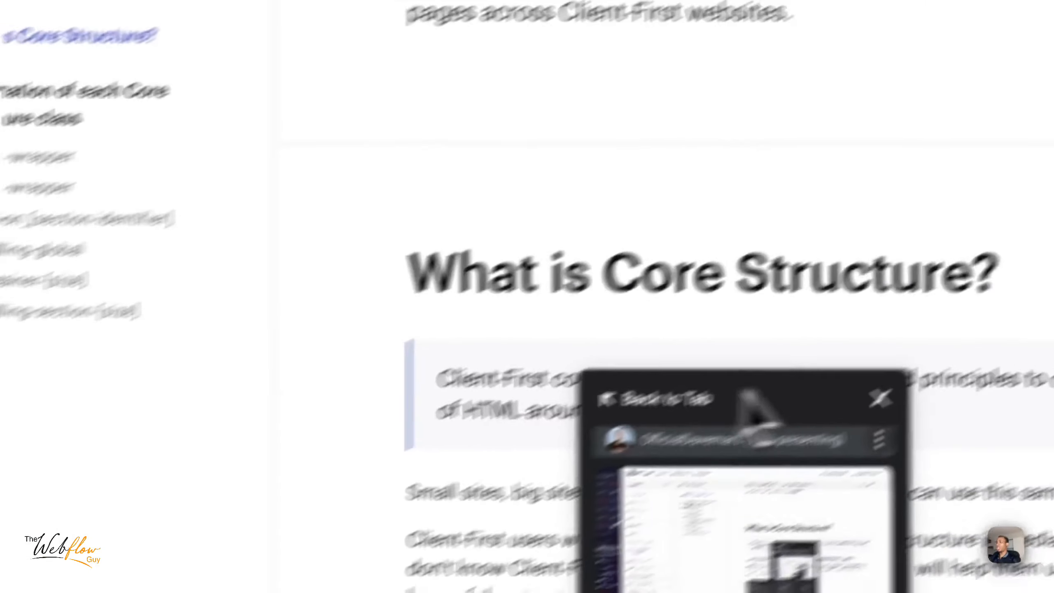
pyautogui.click(880, 398)
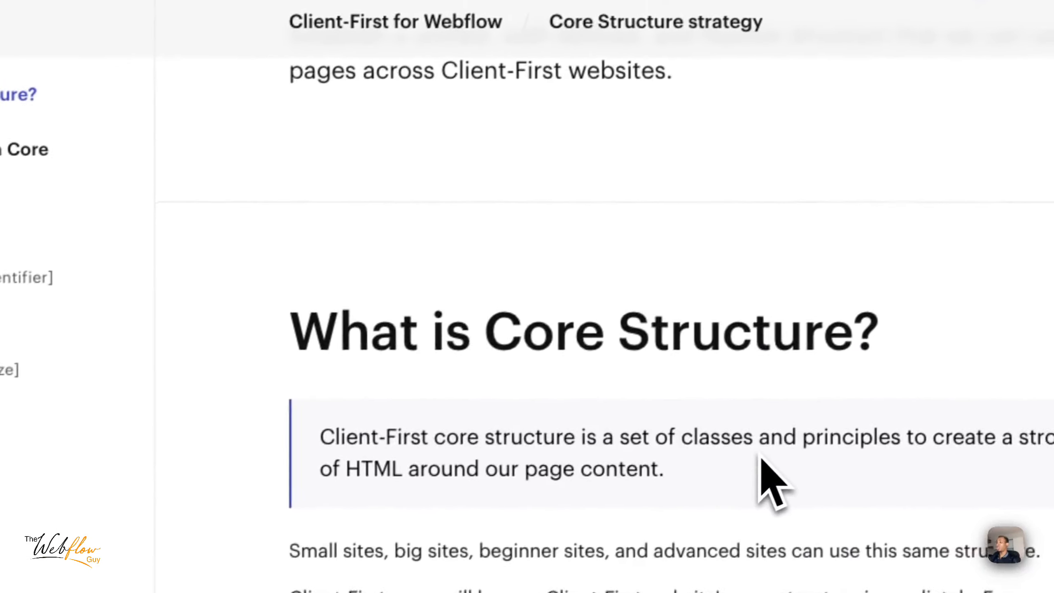
# Compare the nested class hierarchy in the Core Structure documentation with the section_hero element in Webflow.
pyautogui.scroll(-6, 755, 457)
pyautogui.scroll(1, 753, 458)
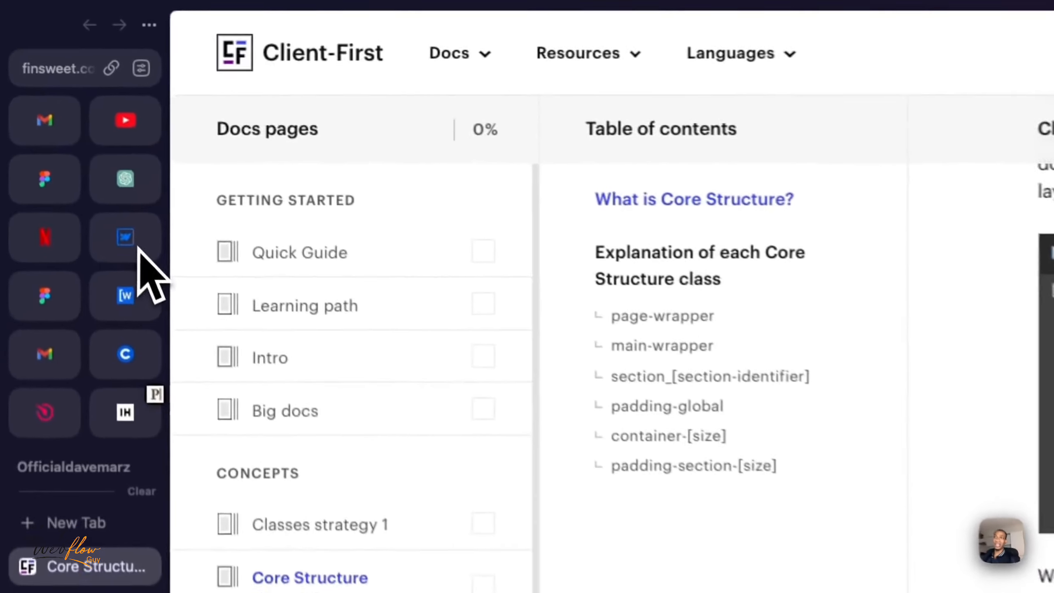
pyautogui.click(66, 125)
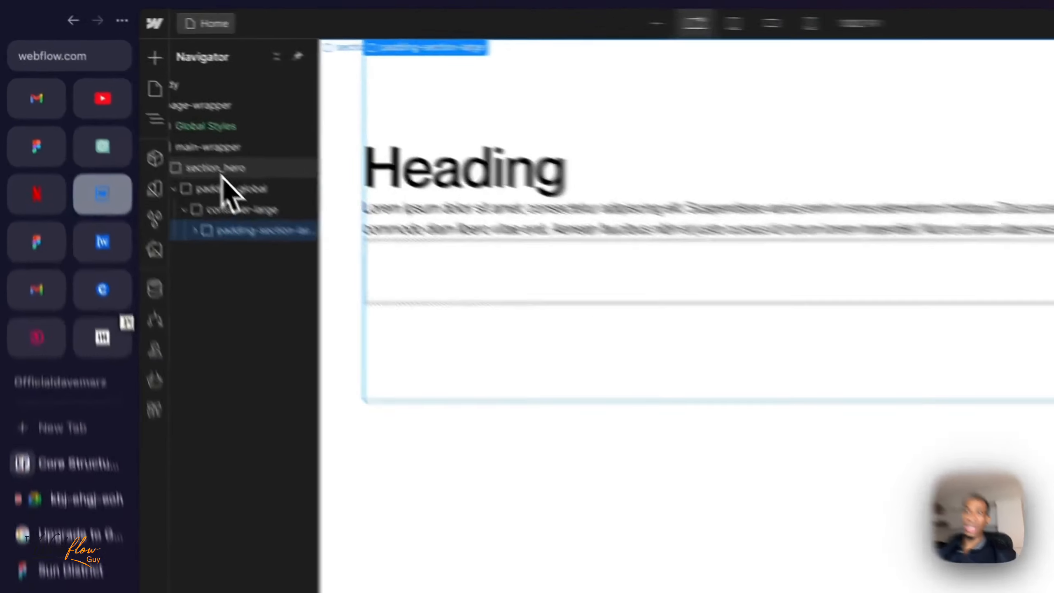
pyautogui.click(137, 107)
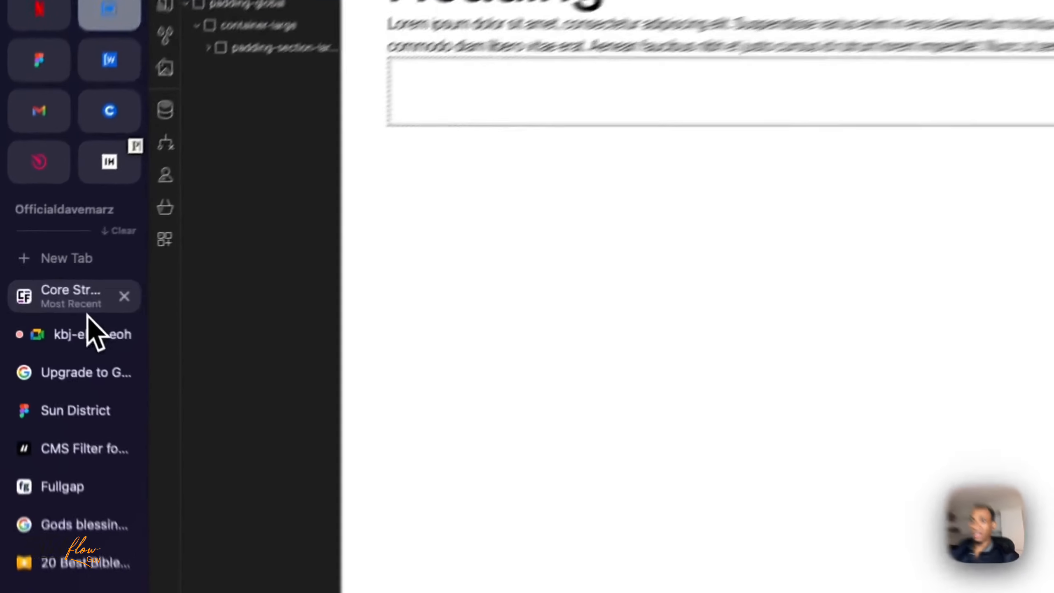
pyautogui.click(50, 295)
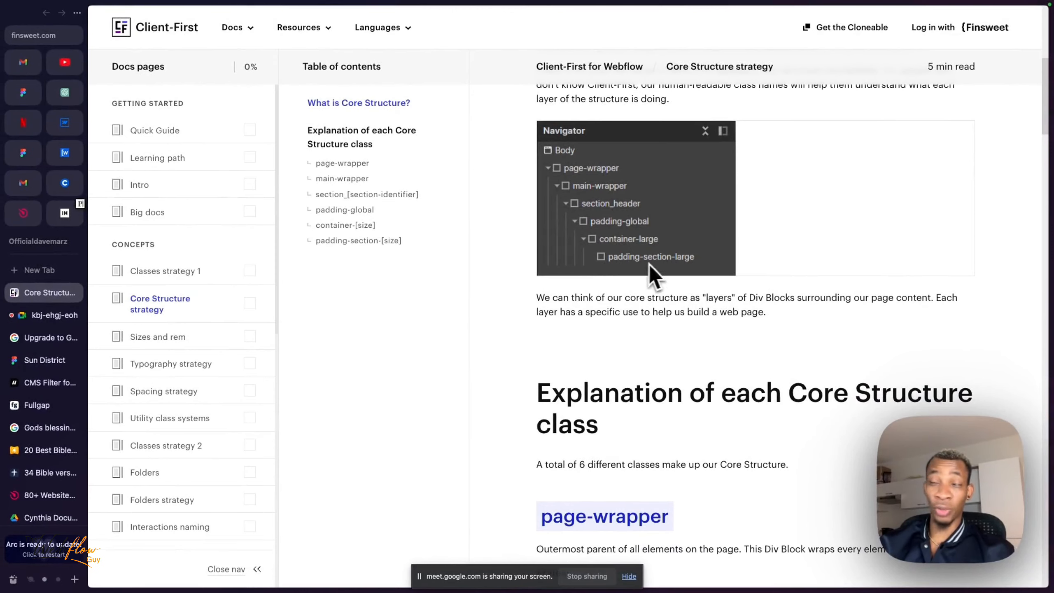
# Switch to Webflow and inspect the padding-global, container-large and padding-section-large layers inside section_hero.
pyautogui.click(64, 122)
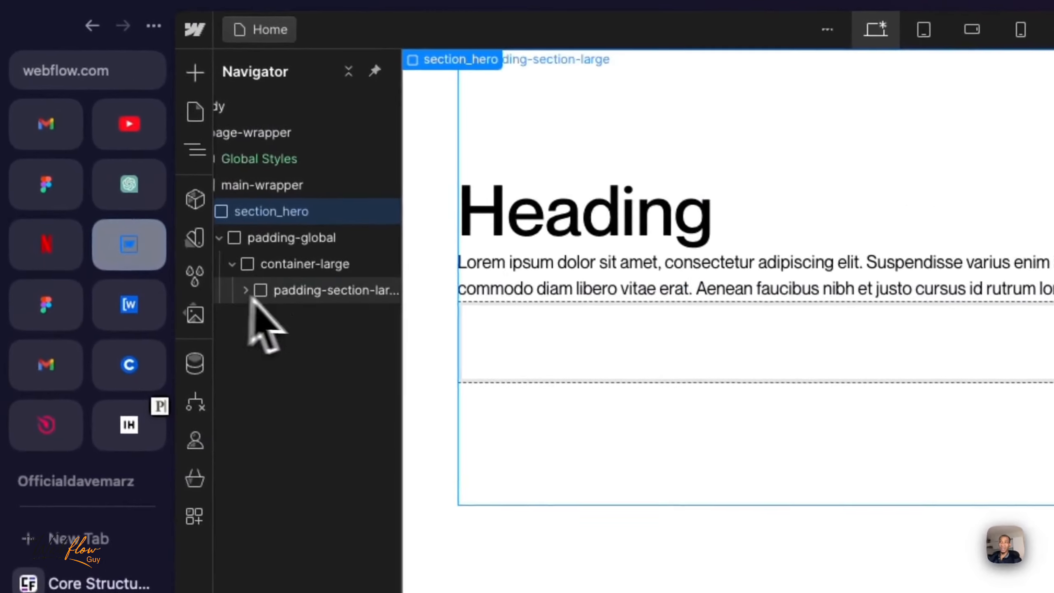
pyautogui.click(254, 297)
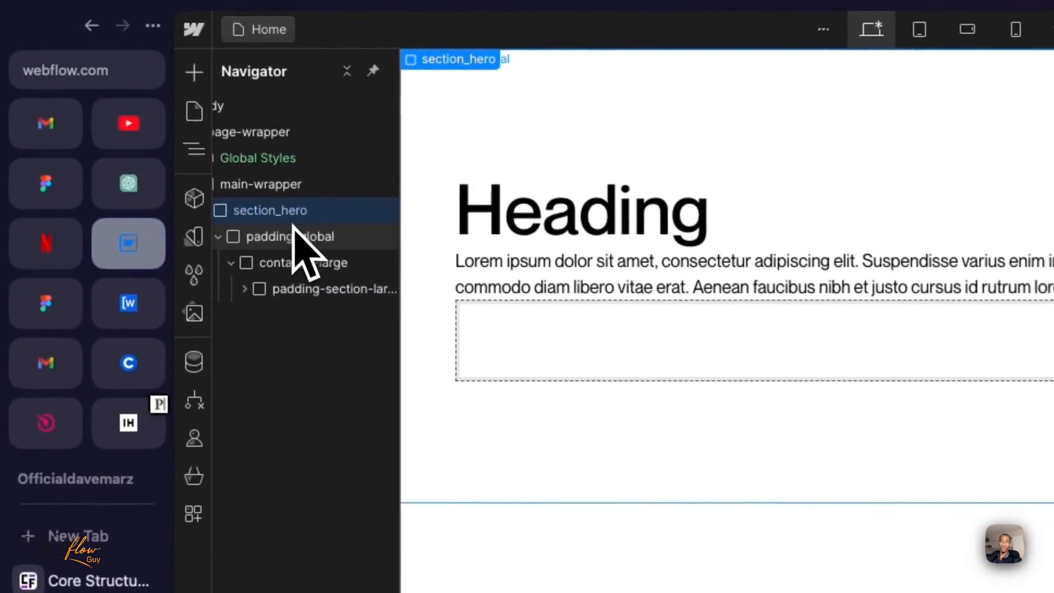
pyautogui.click(148, 121)
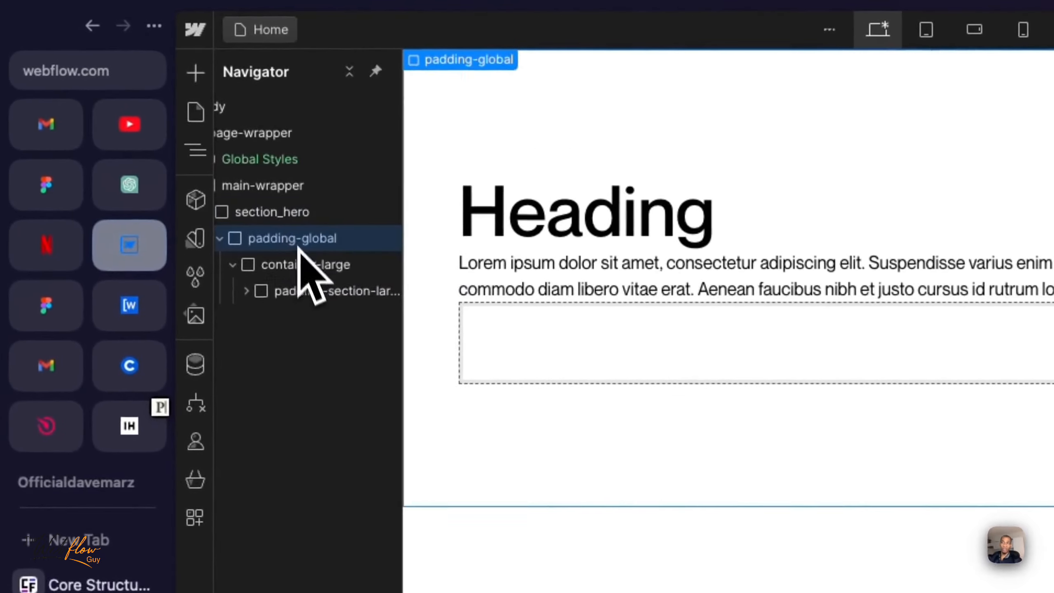
pyautogui.click(316, 273)
pyautogui.click(327, 296)
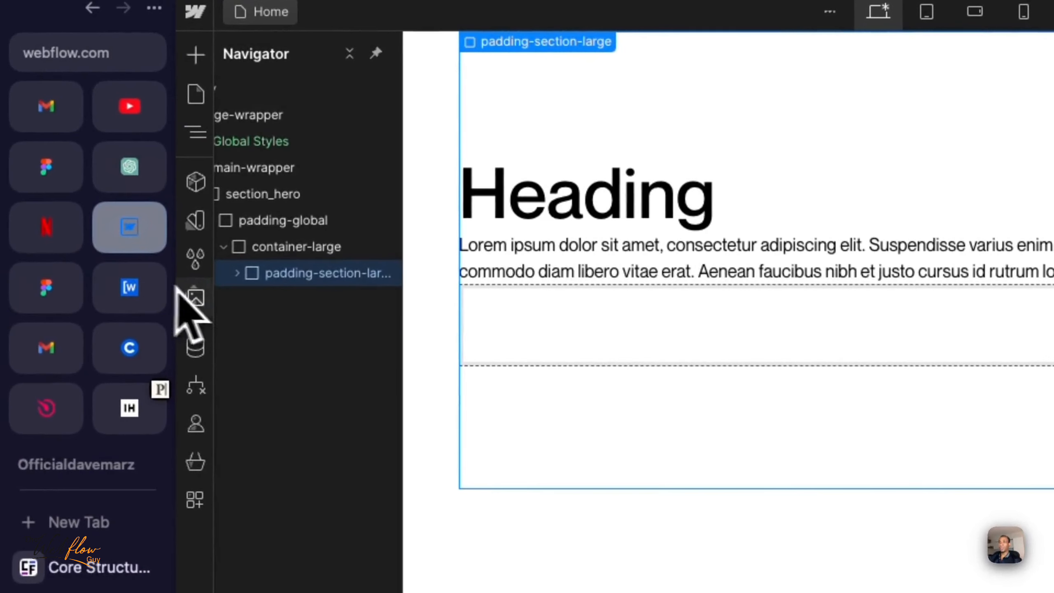
# Expand padding-section-large and examine how hero_component is nested inside it.
pyautogui.click(237, 274)
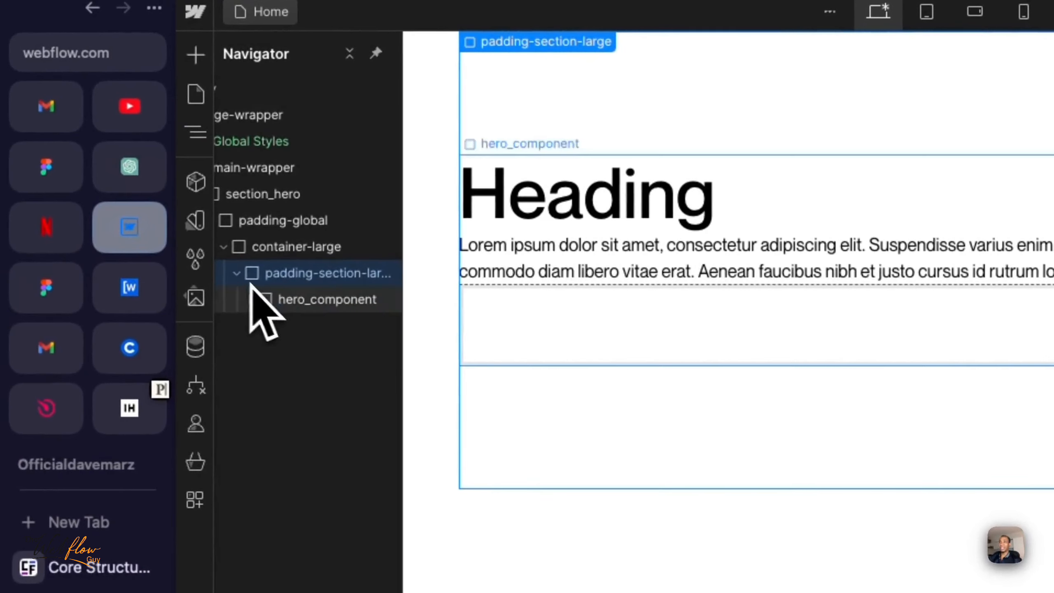
pyautogui.click(324, 302)
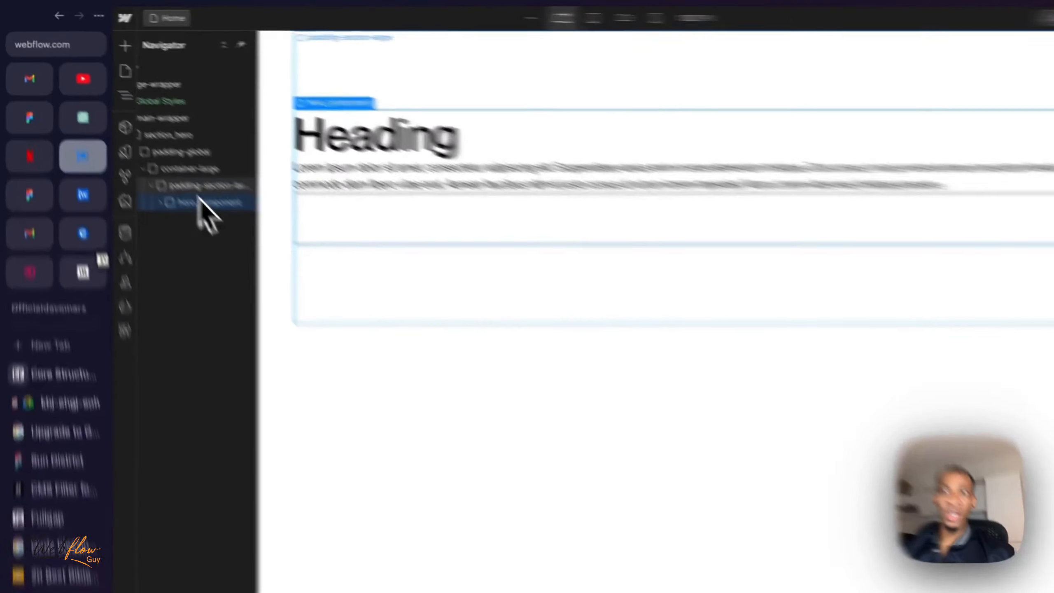
pyautogui.click(157, 147)
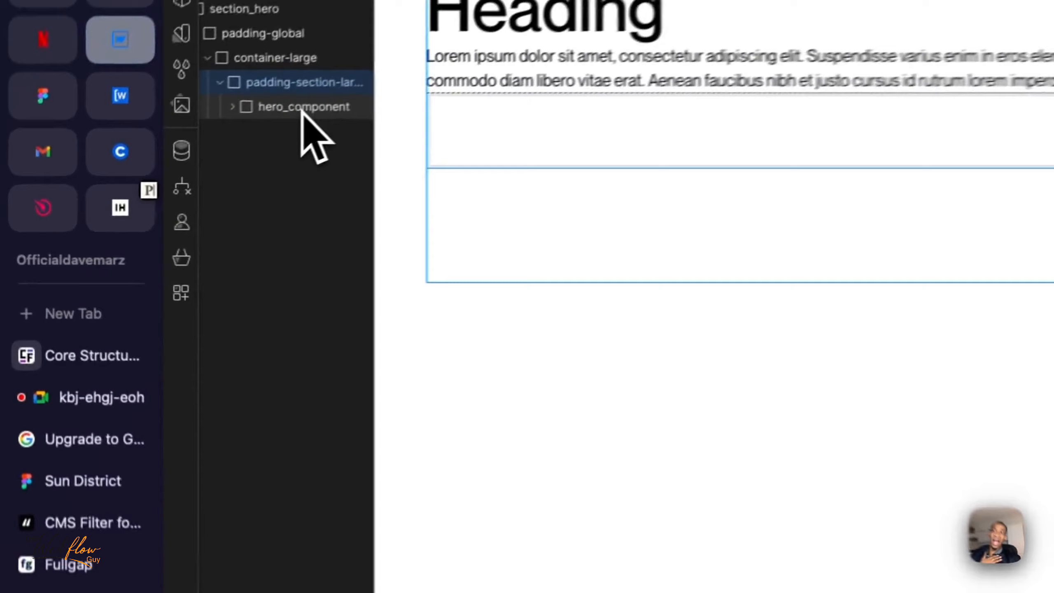
pyautogui.click(161, 160)
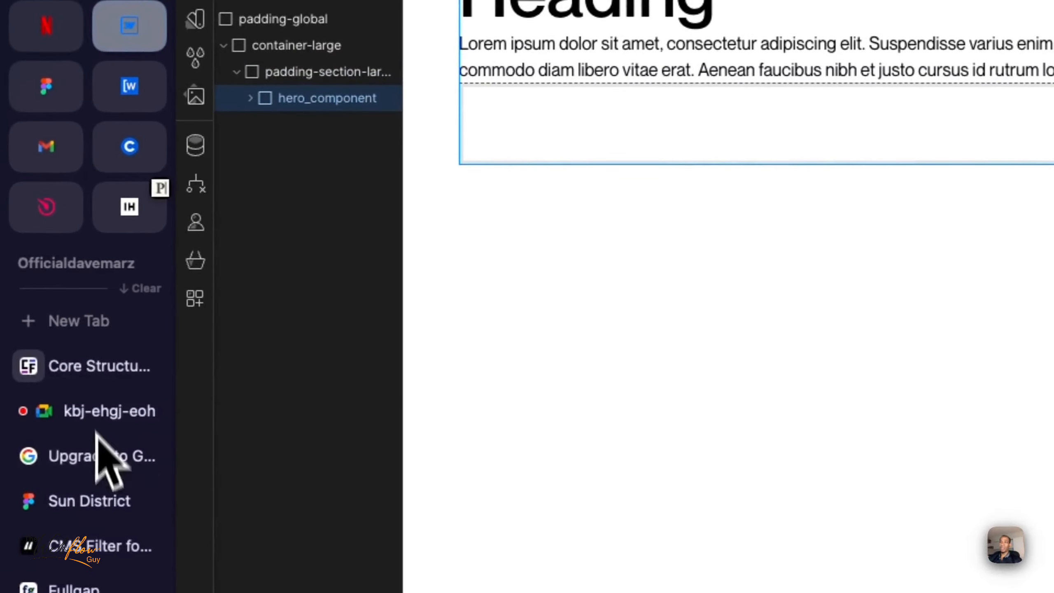
# Switch to the Sun District design in Figma and inspect the hero headline and its supporting paragraph.
pyautogui.click(105, 498)
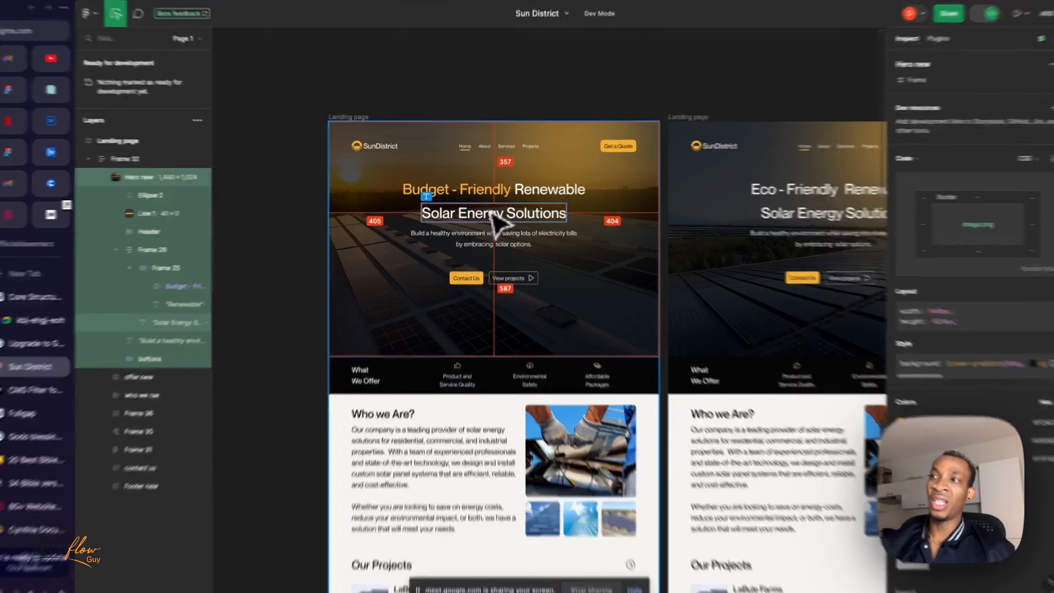
pyautogui.click(501, 216)
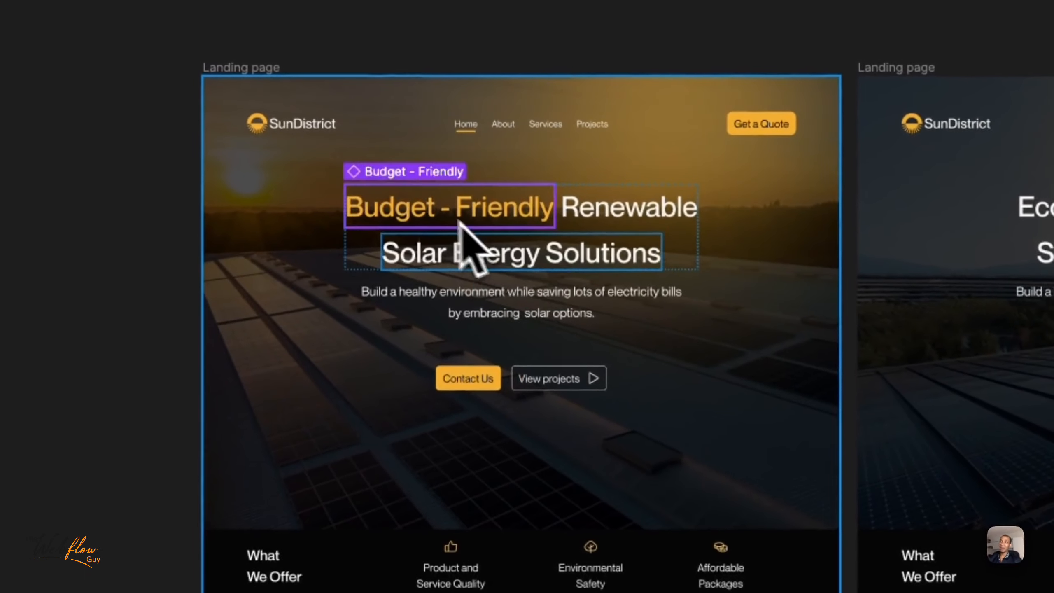
pyautogui.click(554, 311)
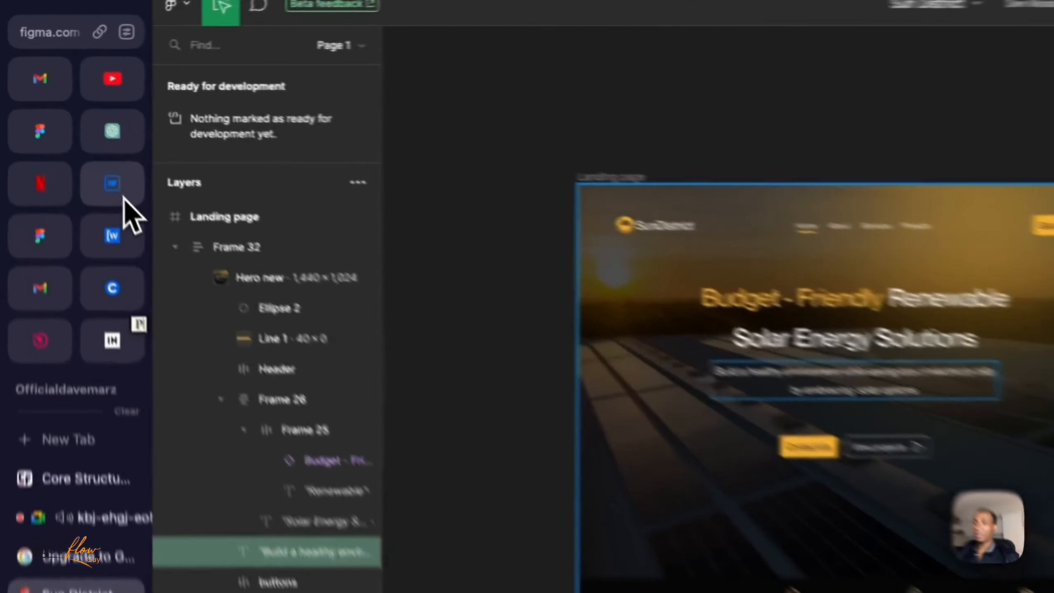
# Admit another waiting participant to the Google Meet call and return to the hero section in Webflow.
pyautogui.click(66, 125)
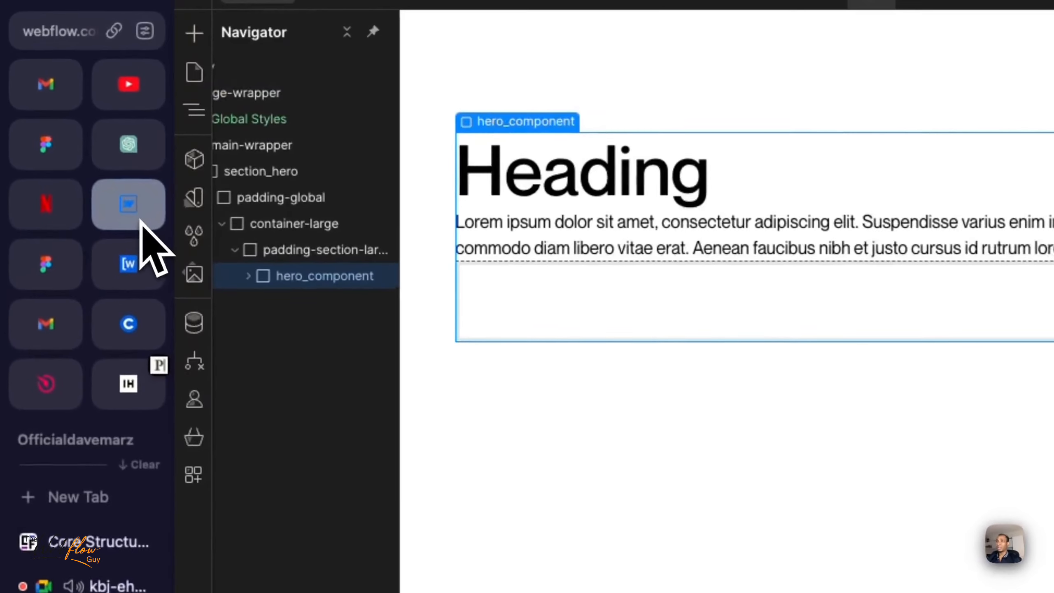
pyautogui.scroll(-6, 83, 341)
pyautogui.click(120, 297)
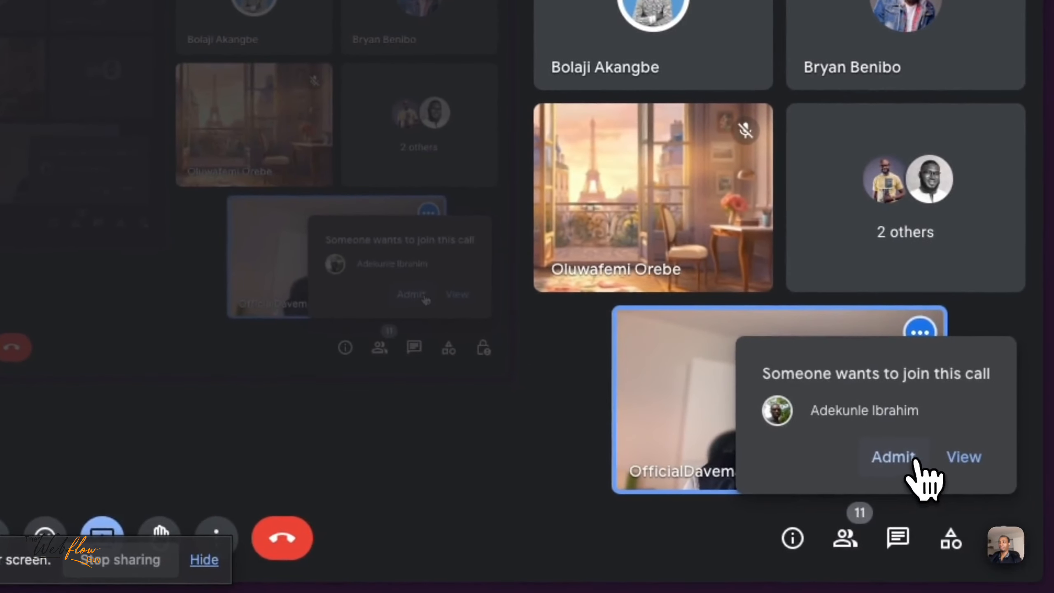
pyautogui.click(915, 459)
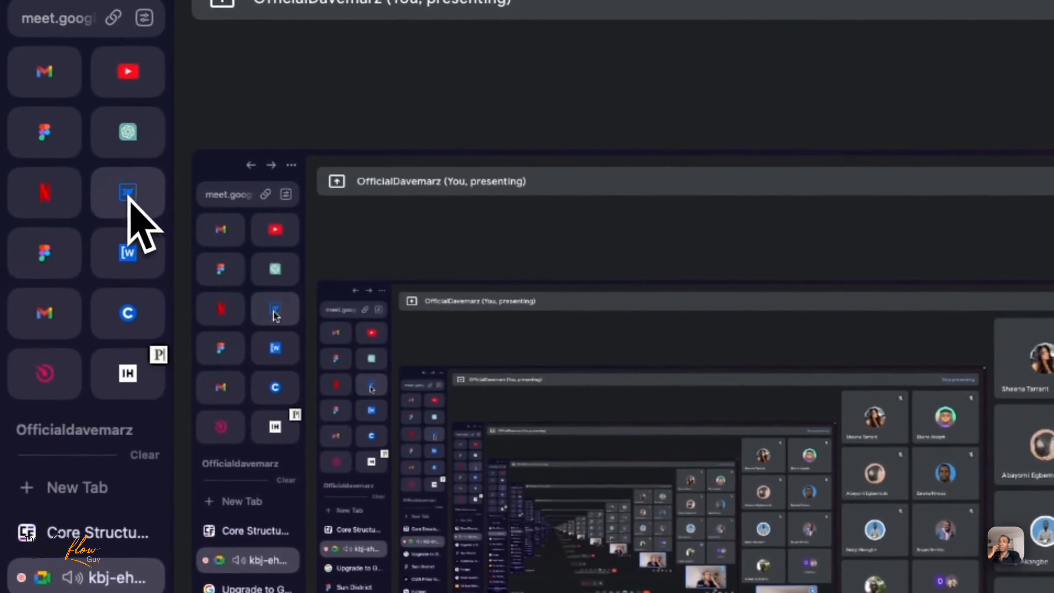
pyautogui.click(129, 202)
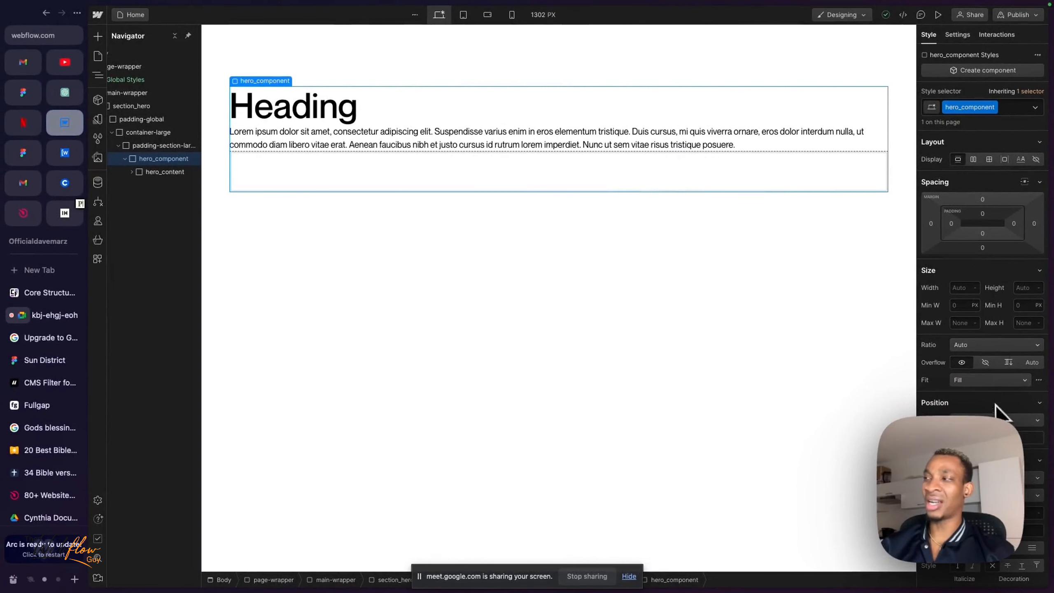
# Review the style settings of hero_component and compare the element with its nested hero_content block.
pyautogui.scroll(-5, 996, 405)
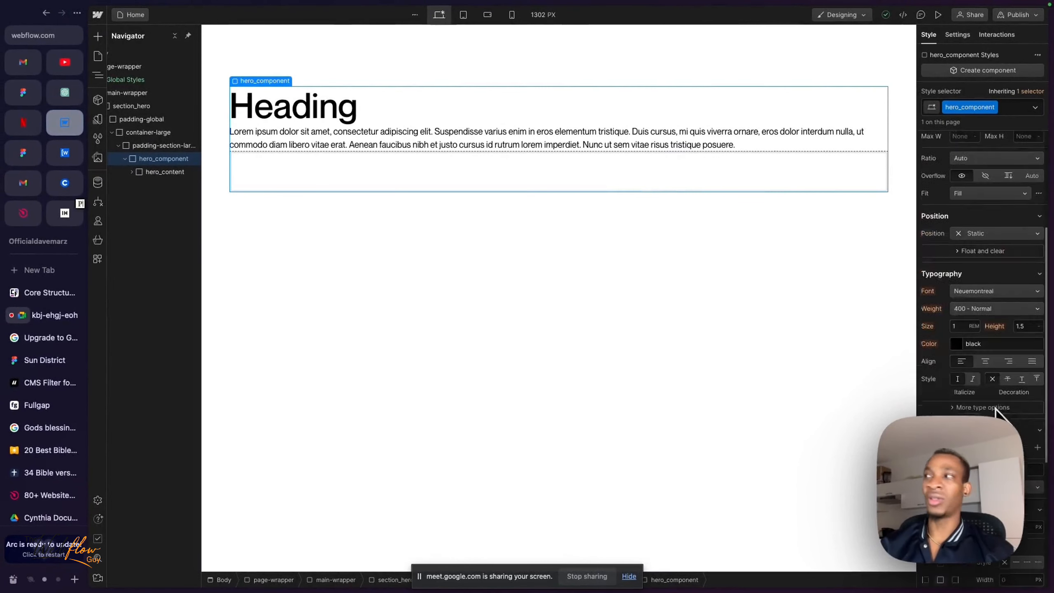
pyautogui.scroll(5, 995, 408)
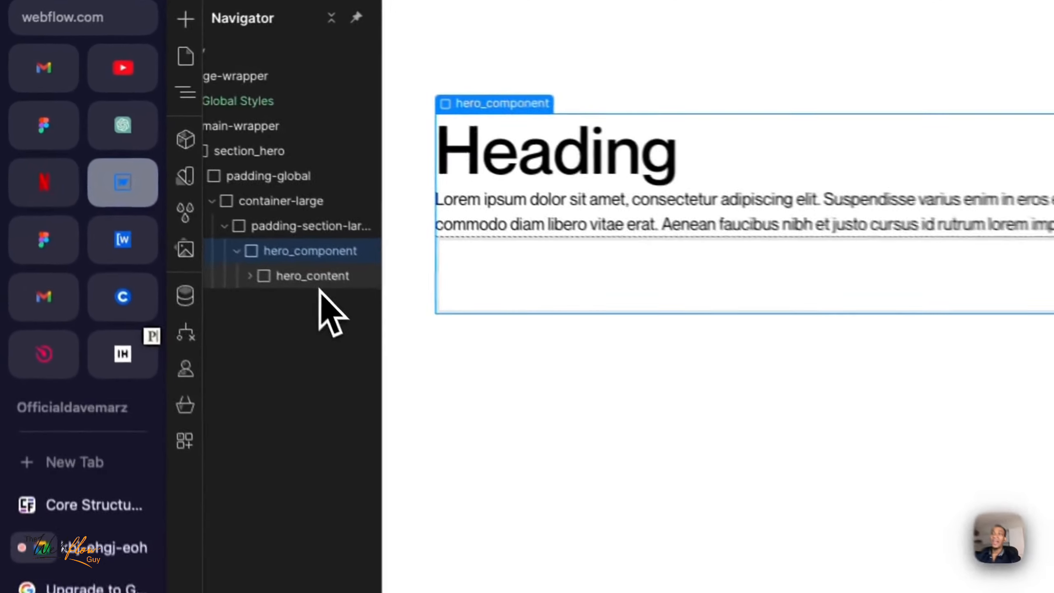
pyautogui.click(166, 174)
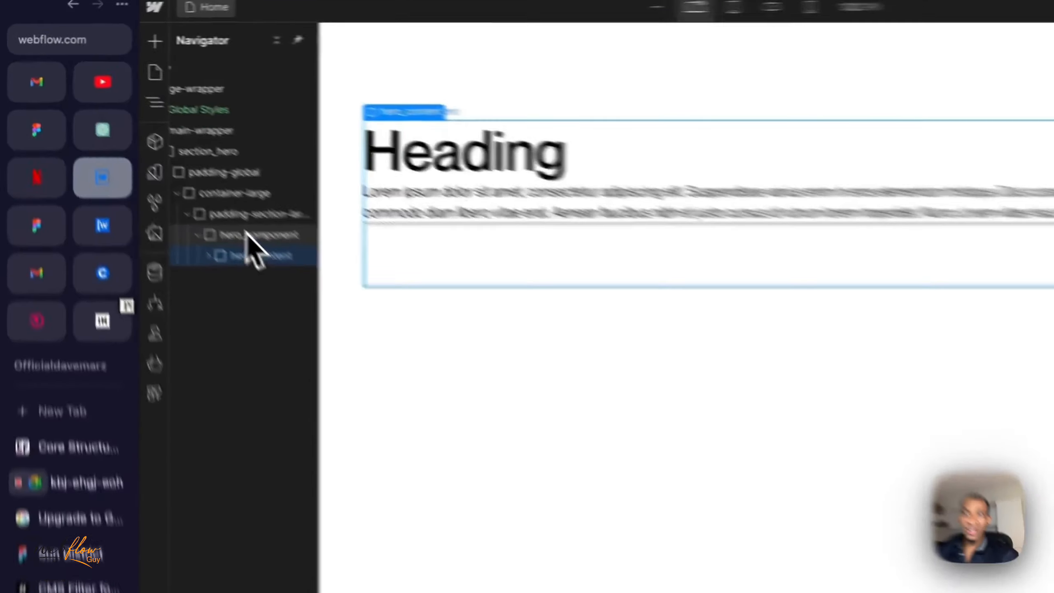
pyautogui.click(163, 158)
pyautogui.click(319, 316)
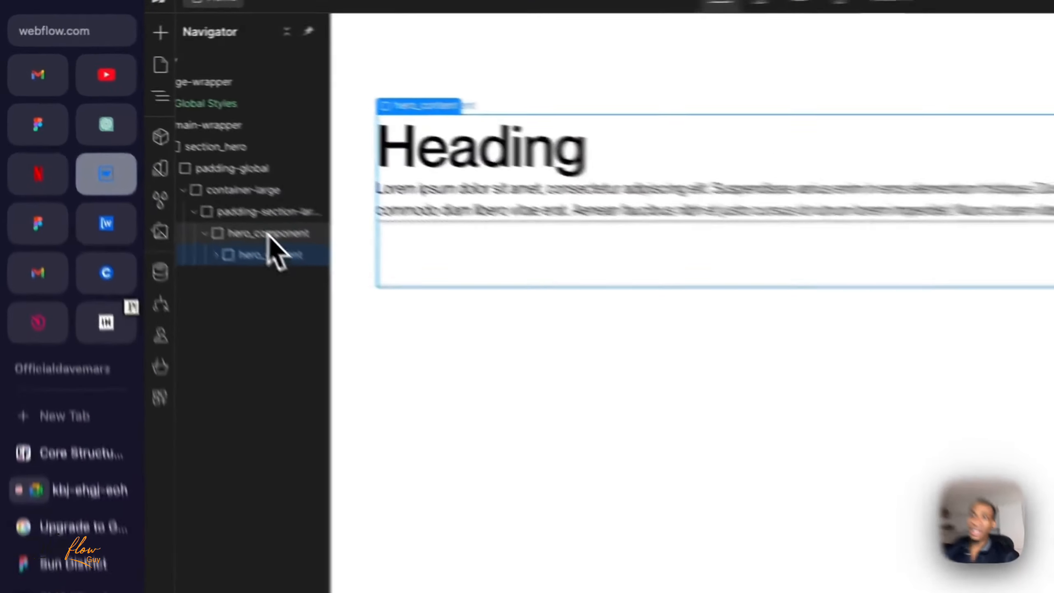
pyautogui.click(163, 159)
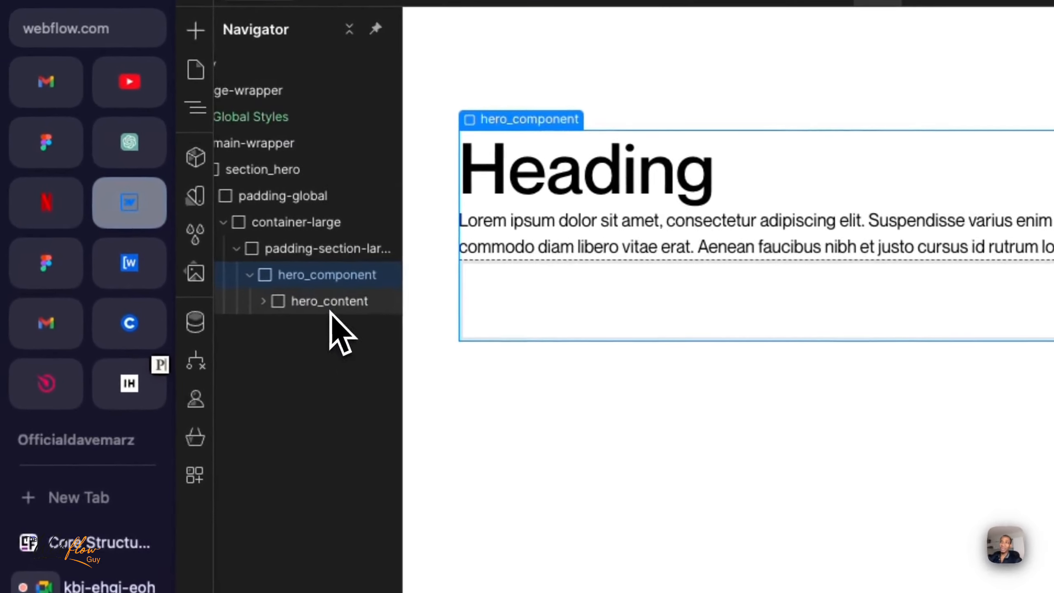
# Expand hero_content and select the Paragraph among its child elements.
pyautogui.click(165, 173)
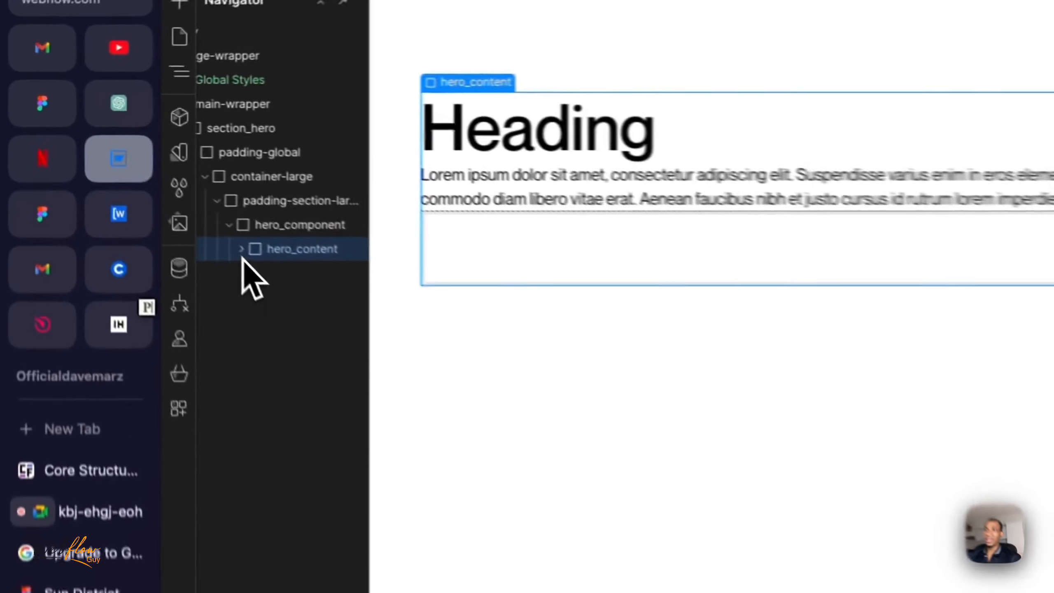
pyautogui.click(131, 171)
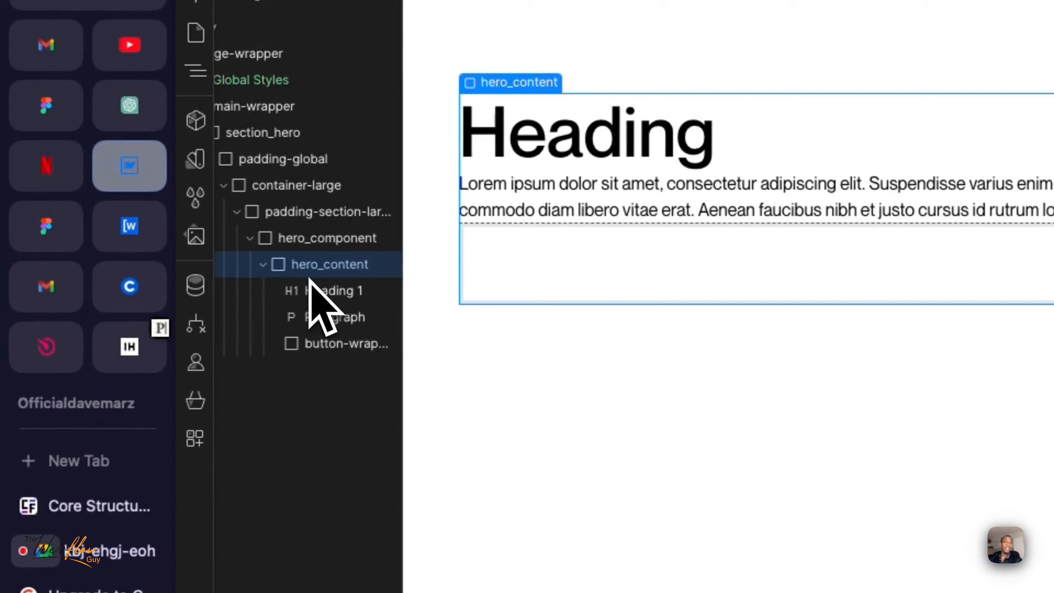
pyautogui.click(331, 327)
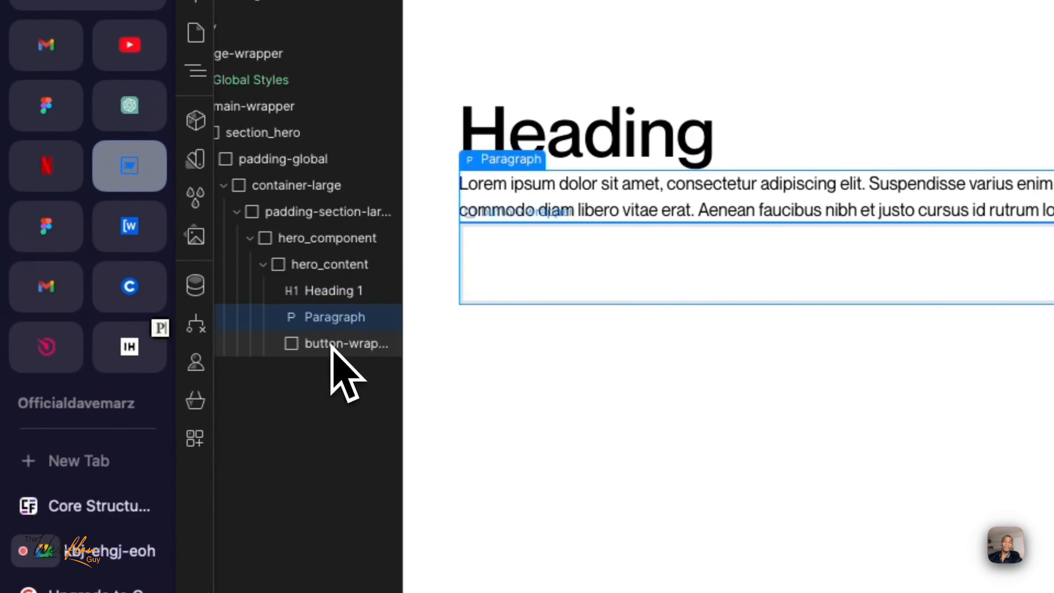
# Select button-wrapper, then switch to the Sun District design in Figma and inspect the hero's two buttons below the paragraph.
pyautogui.click(332, 345)
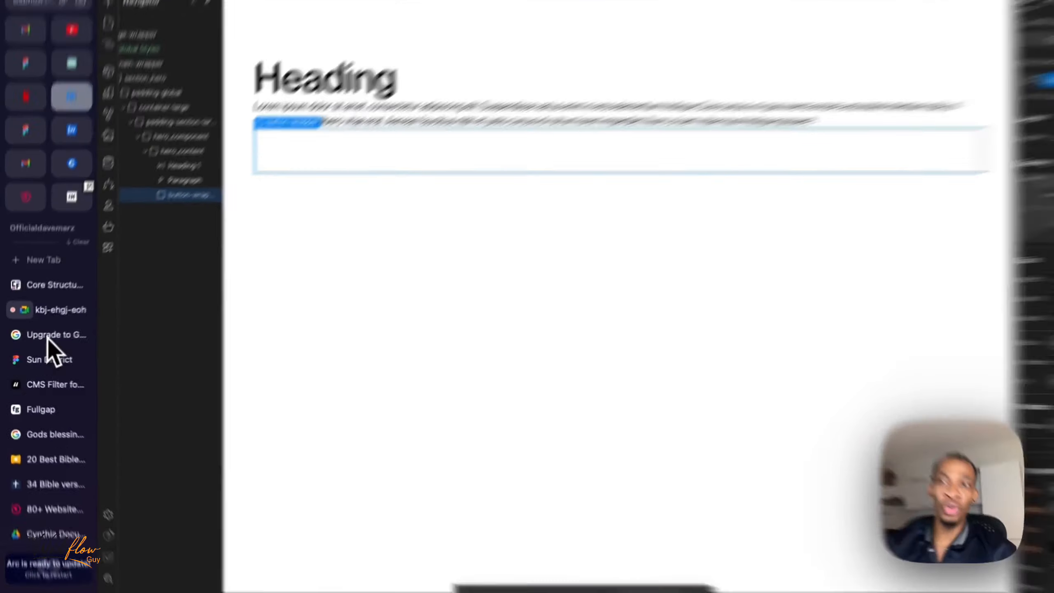
pyautogui.click(49, 359)
pyautogui.press('alt')
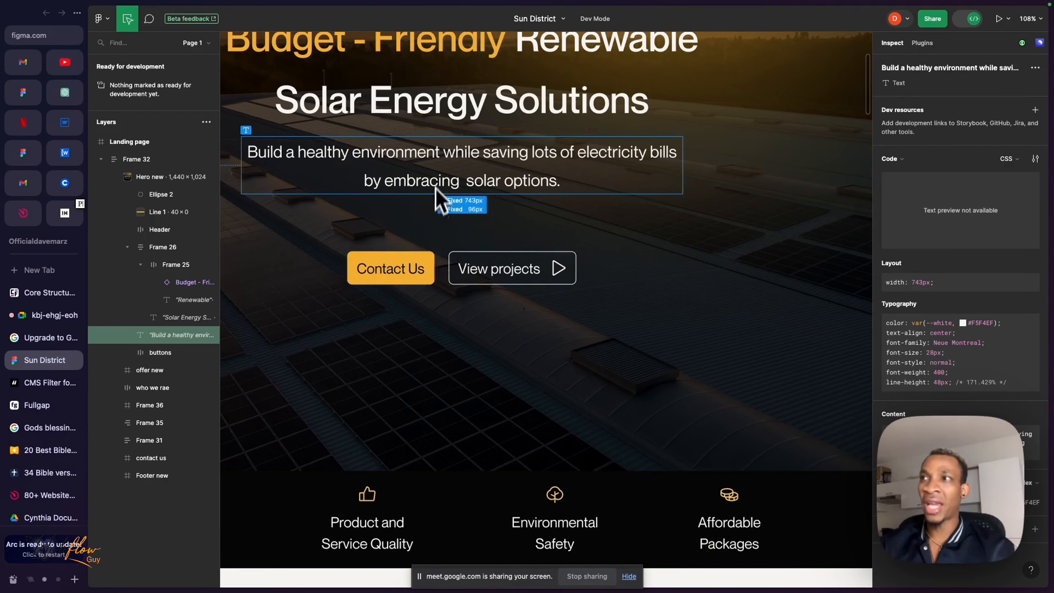
pyautogui.scroll(3, 428, 191)
pyautogui.hscroll(-1, 428, 191)
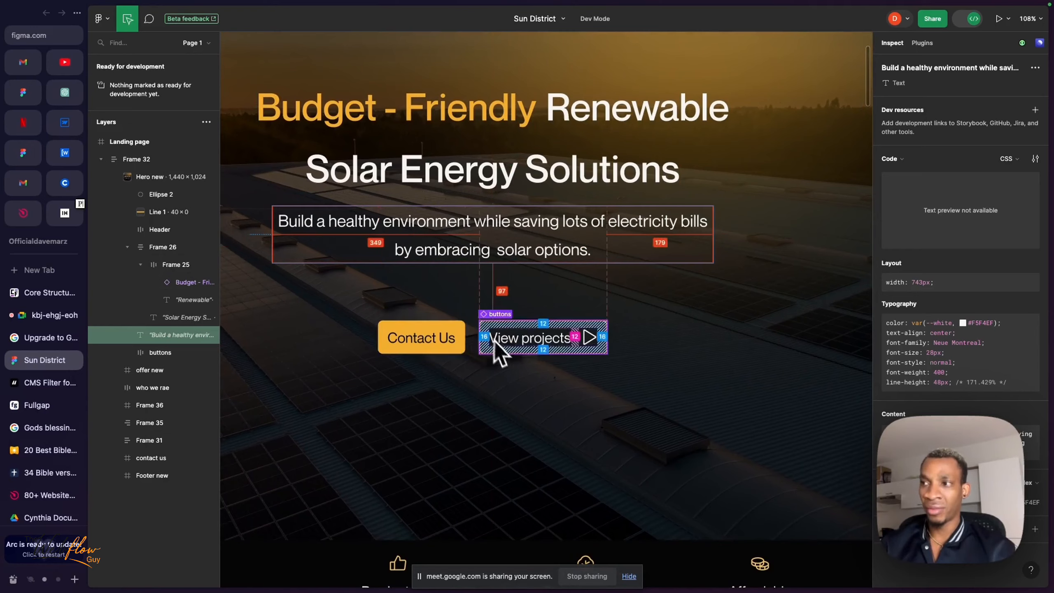
# Return to the Webflow project and compare the hero's heading and paragraph with the design.
pyautogui.click(64, 123)
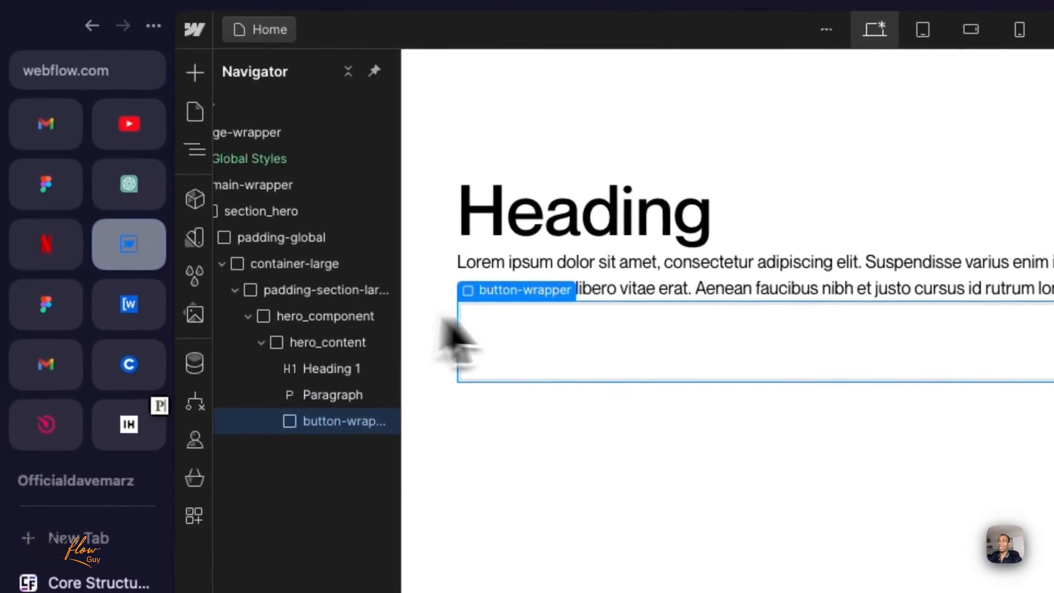
pyautogui.click(325, 112)
pyautogui.click(716, 282)
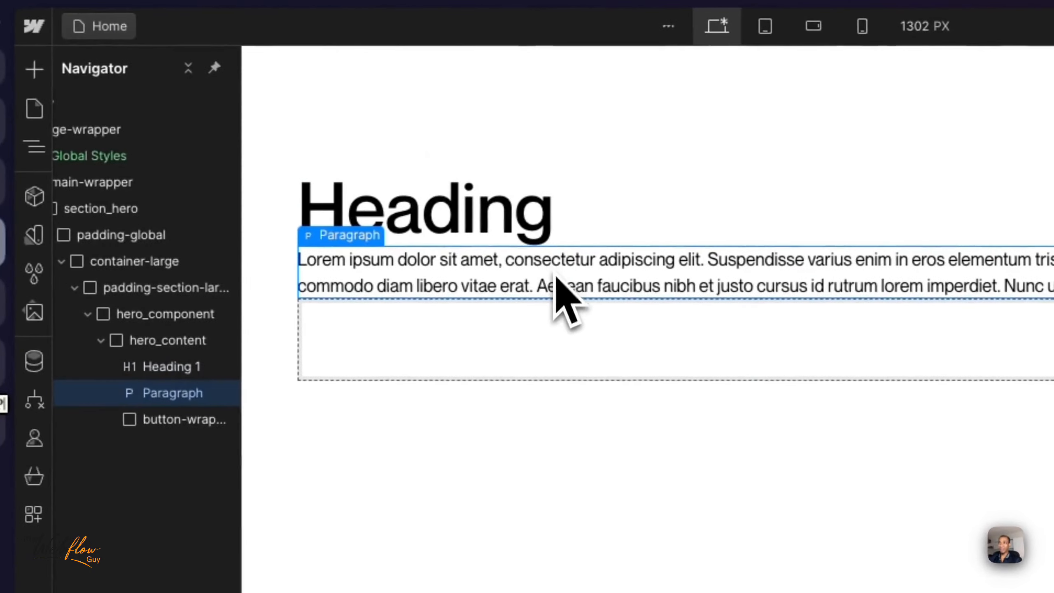
# Add a Button element inside button-wrapper and dismiss its link settings.
pyautogui.click(702, 373)
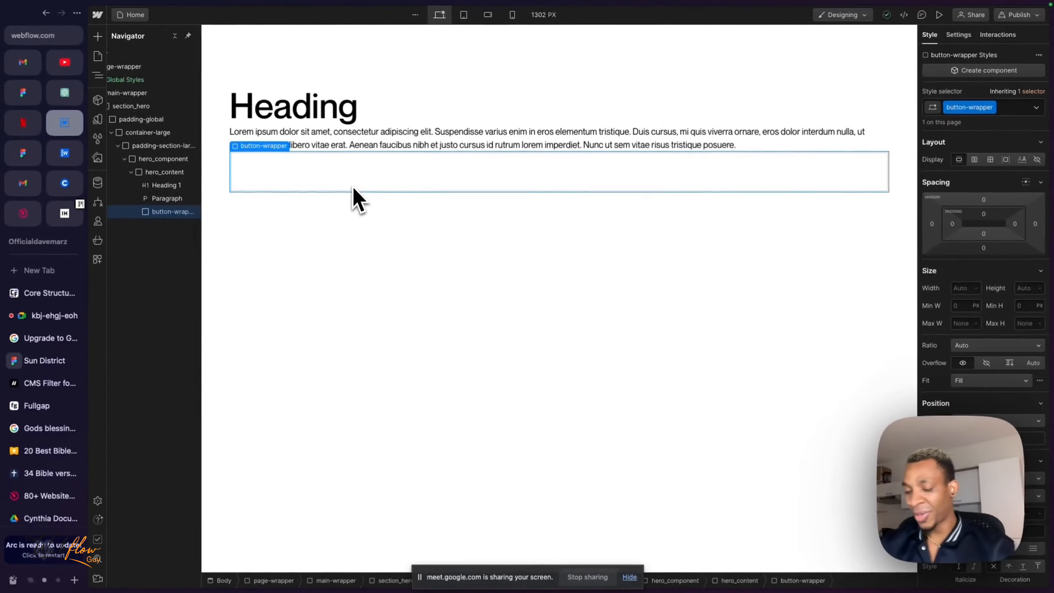
pyautogui.press('super+k')
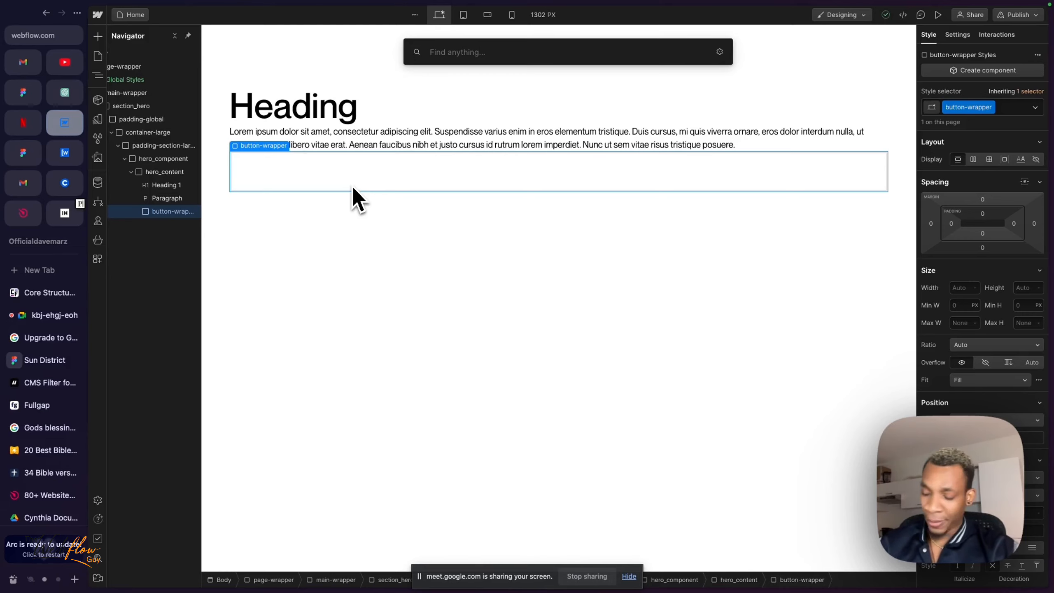
pyautogui.write('bu')
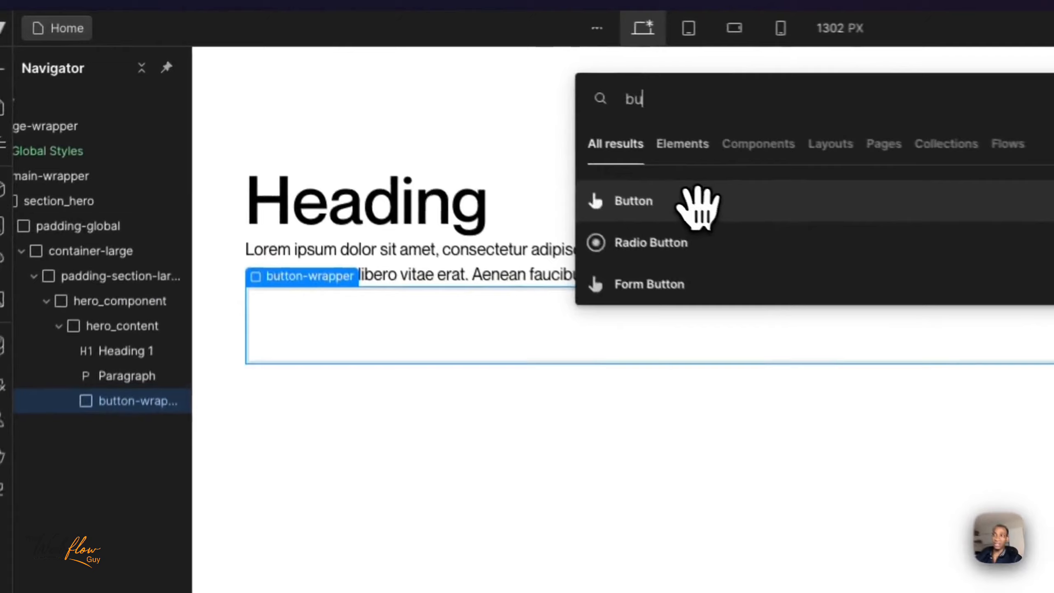
pyautogui.click(469, 107)
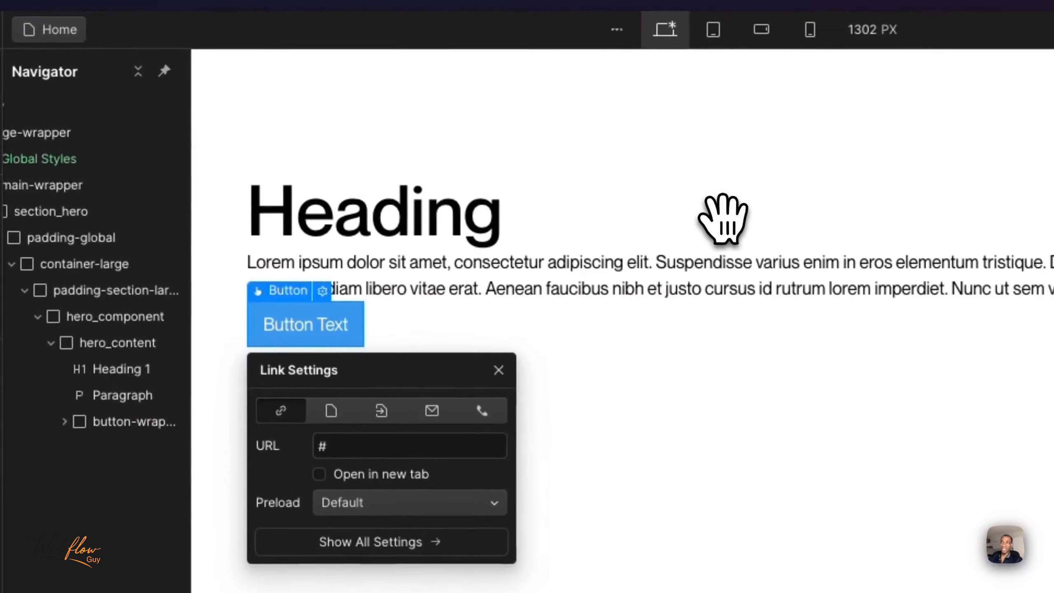
pyautogui.click(332, 319)
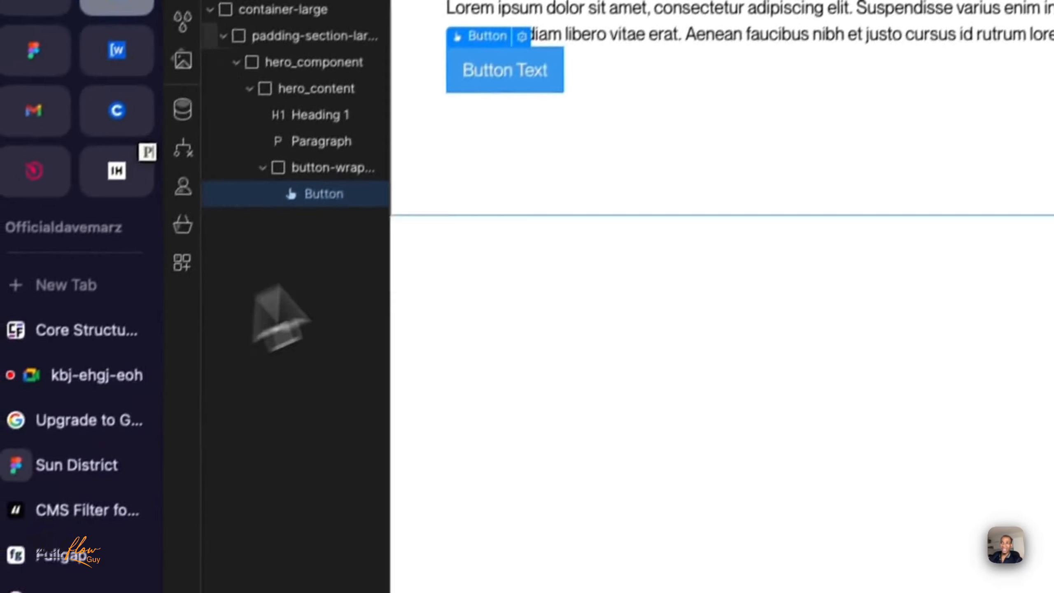
pyautogui.click(332, 376)
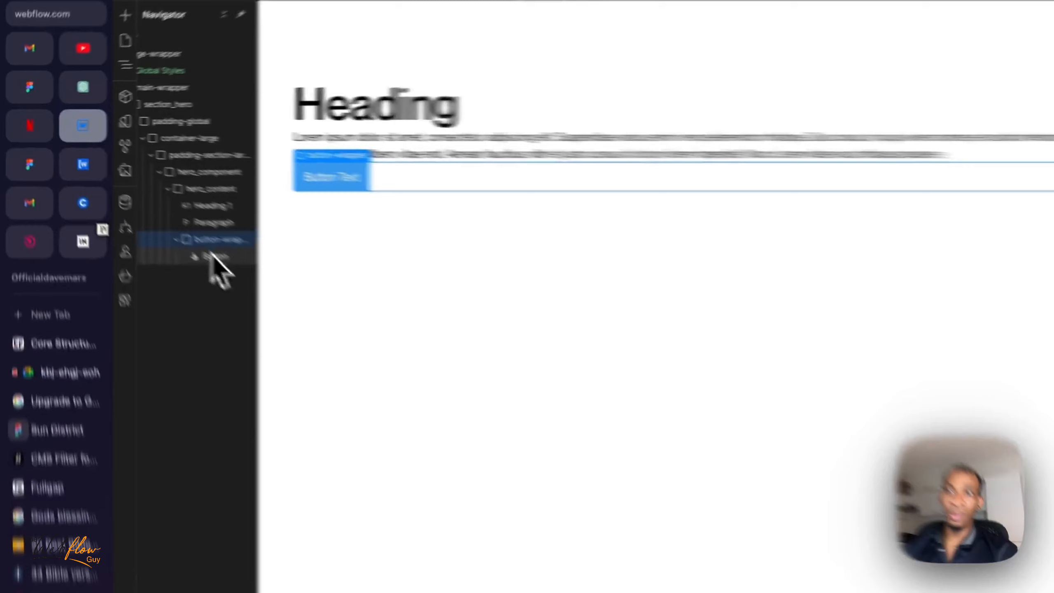
# Move the Button out of button-wrapper to directly below the Paragraph in hero_content, and compare it with its sibling elements.
pyautogui.moveTo(159, 223); pyautogui.dragTo(170, 205)
pyautogui.moveTo(341, 298); pyautogui.dragTo(339, 308)
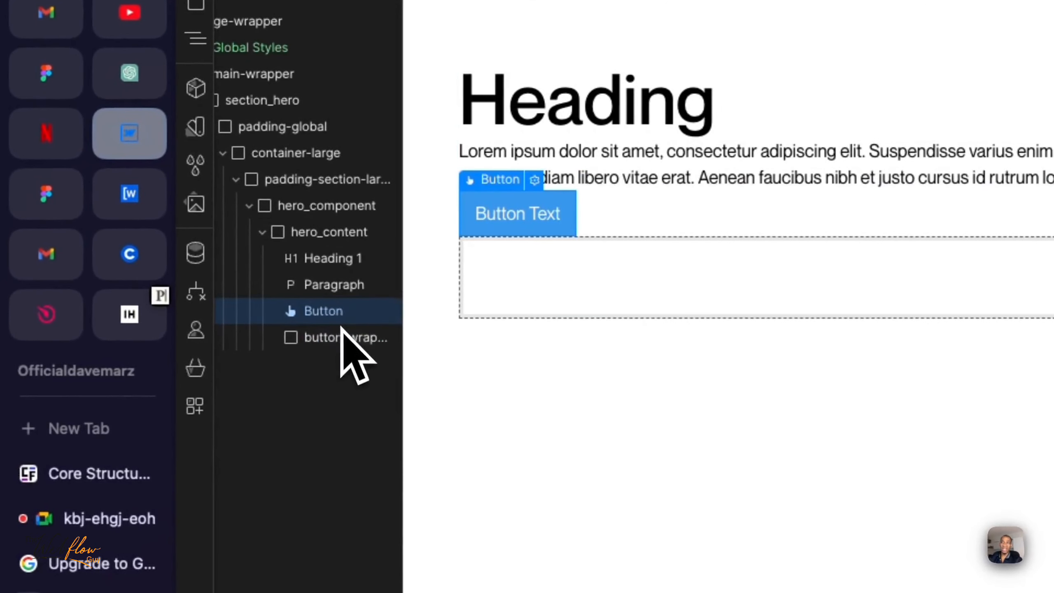
pyautogui.click(335, 260)
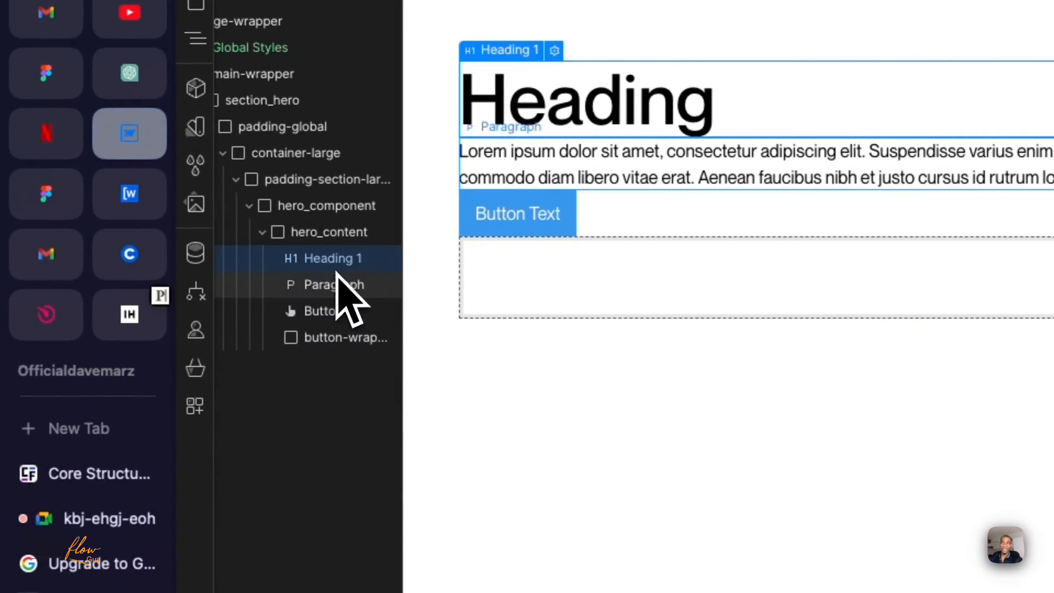
pyautogui.click(336, 284)
pyautogui.click(326, 311)
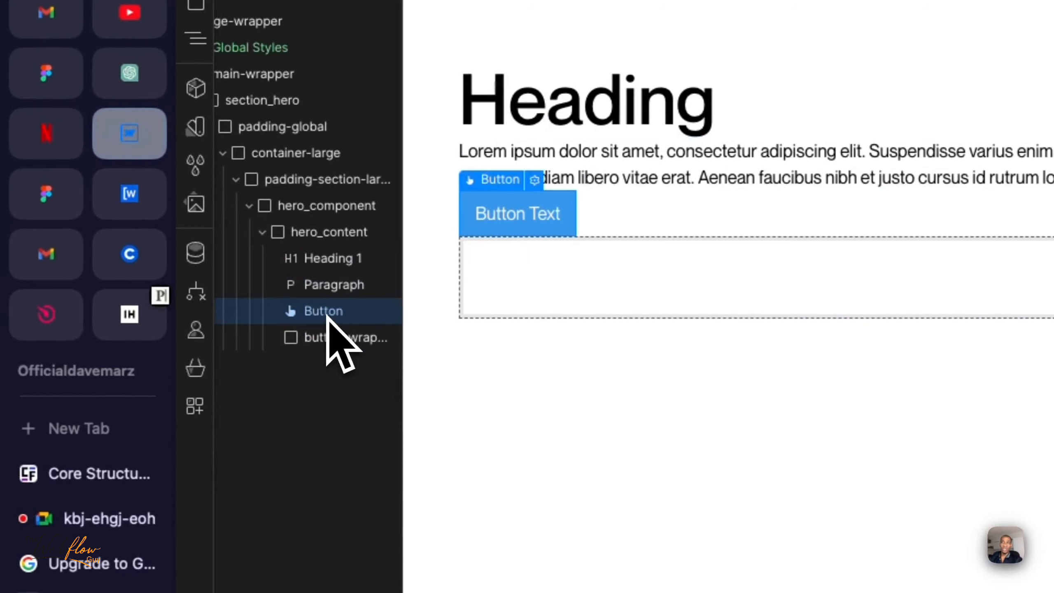
# Move the Button back into button-wrapper, then collapse and expand the wrapper to demonstrate the nesting.
pyautogui.moveTo(326, 315); pyautogui.dragTo(331, 339)
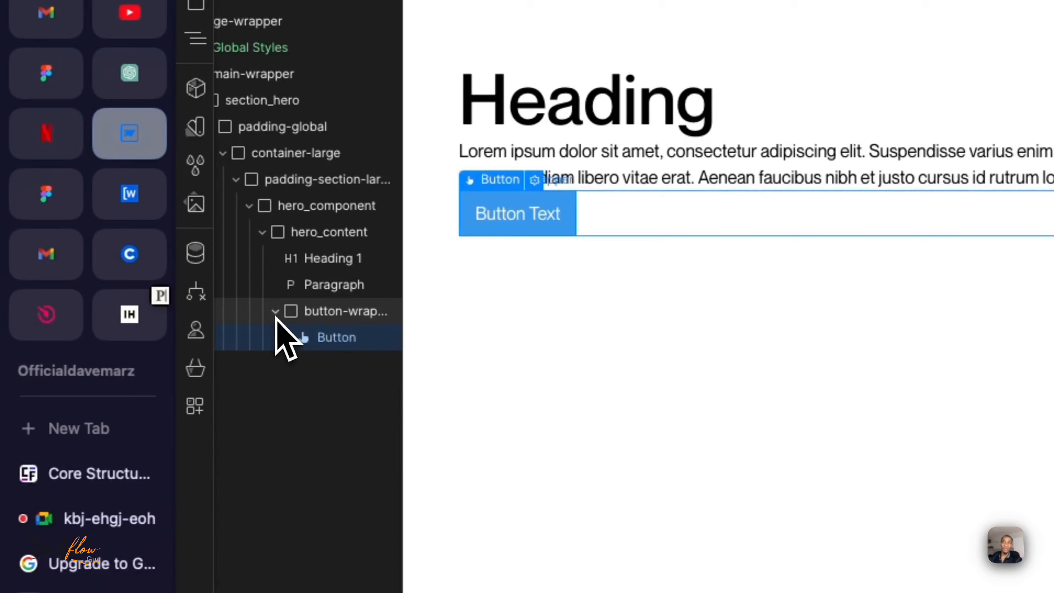
pyautogui.click(276, 315)
pyautogui.click(276, 316)
pyautogui.click(276, 316)
pyautogui.click(276, 315)
# Add a second Button element inside button-wrapper.
pyautogui.click(330, 316)
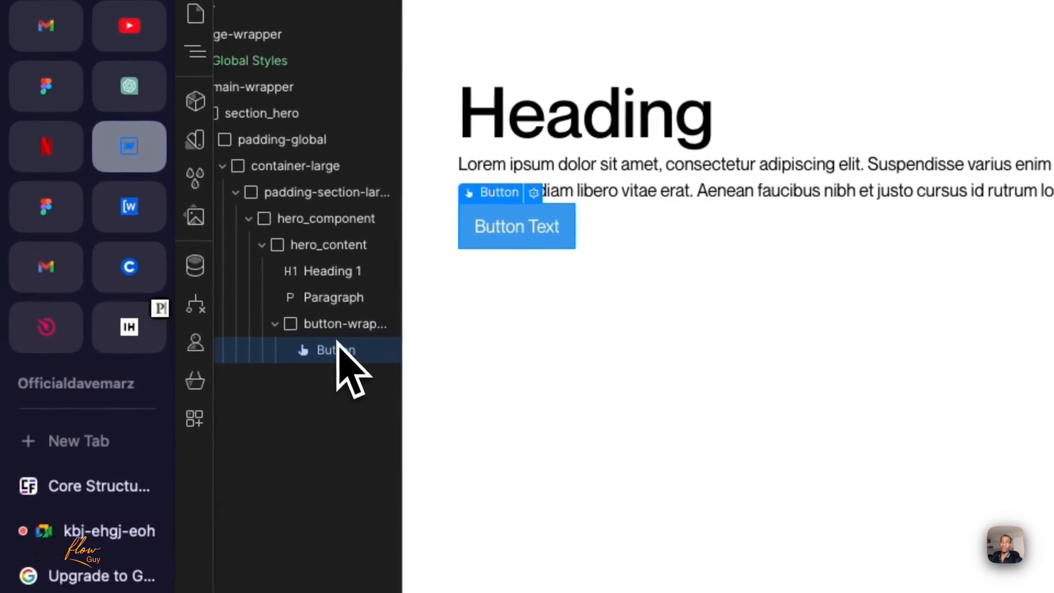
pyautogui.press('super+e')
pyautogui.write('but')
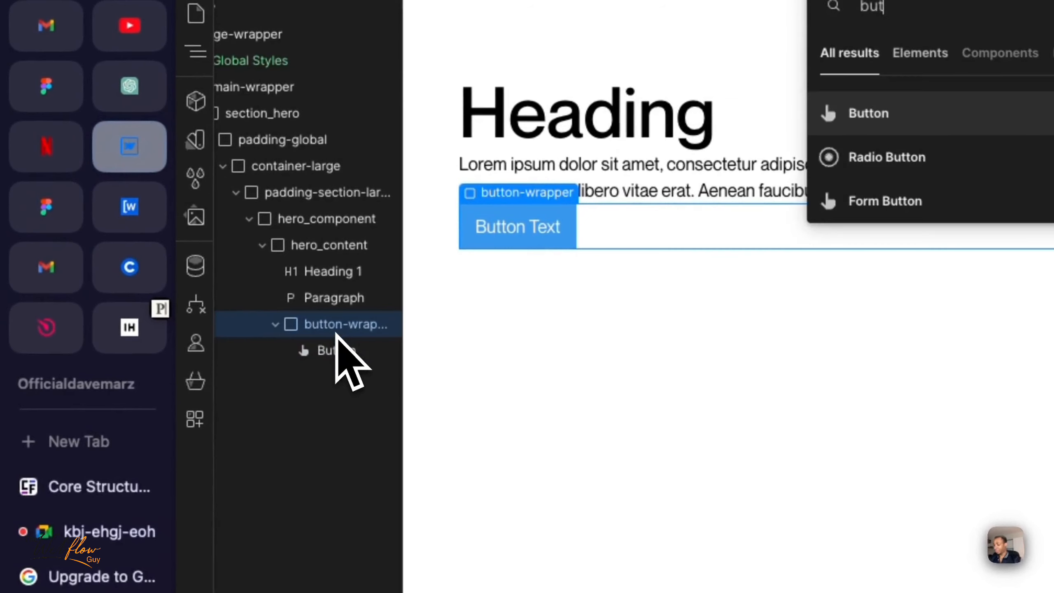
pyautogui.press('Return')
# Review button-wrapper and its two buttons, then the heading and paragraph in hero_content.
pyautogui.click(342, 330)
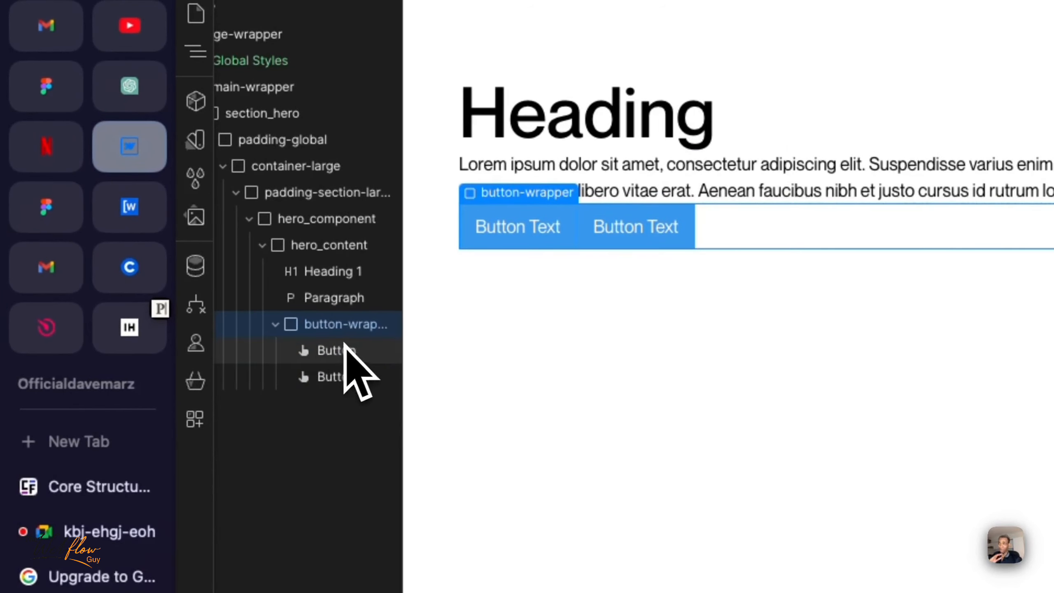
pyautogui.click(344, 349)
pyautogui.click(343, 378)
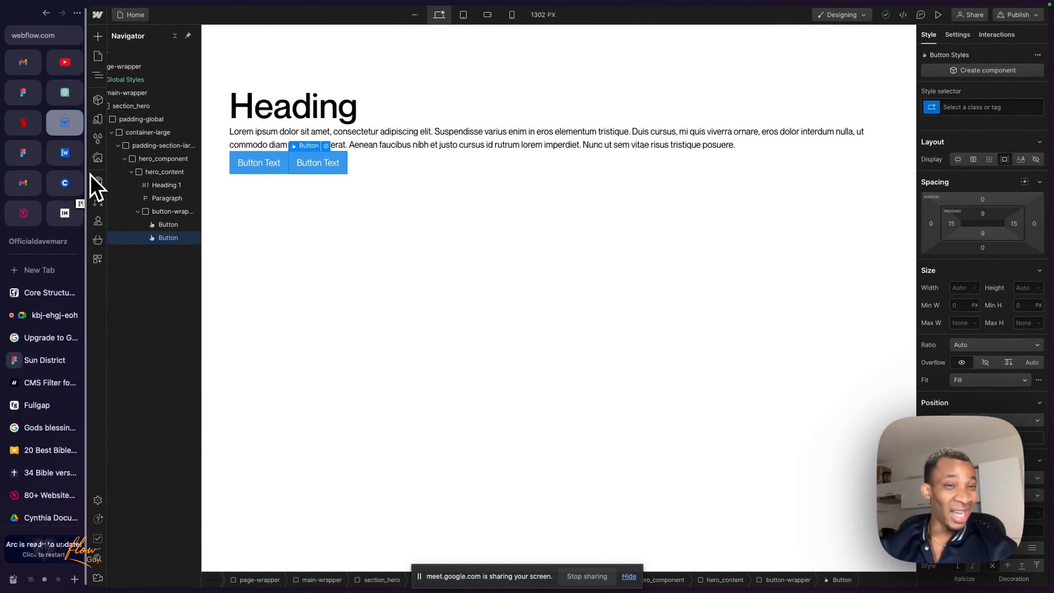
pyautogui.click(304, 114)
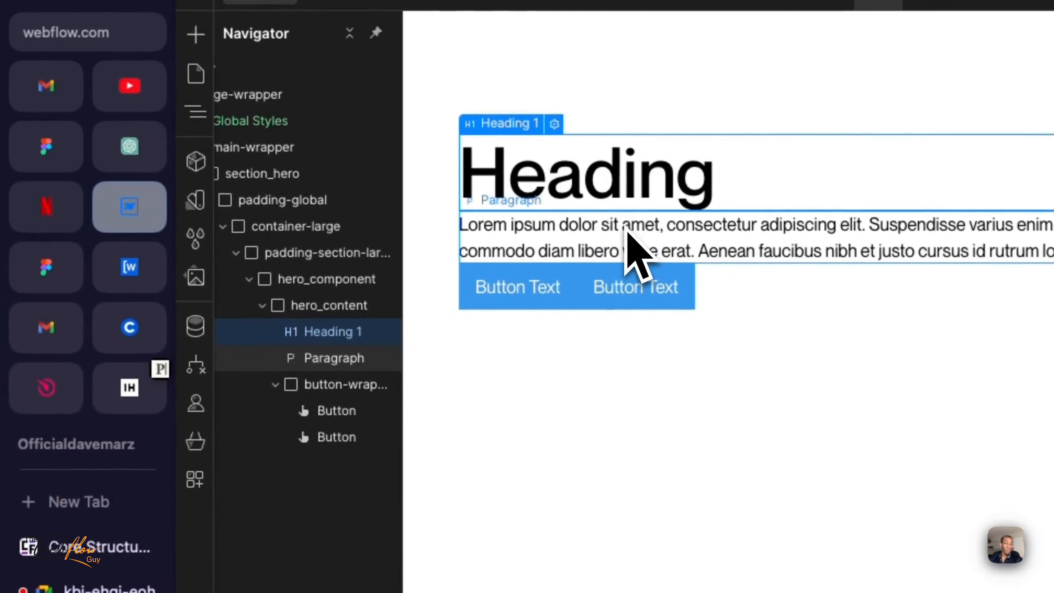
pyautogui.click(627, 233)
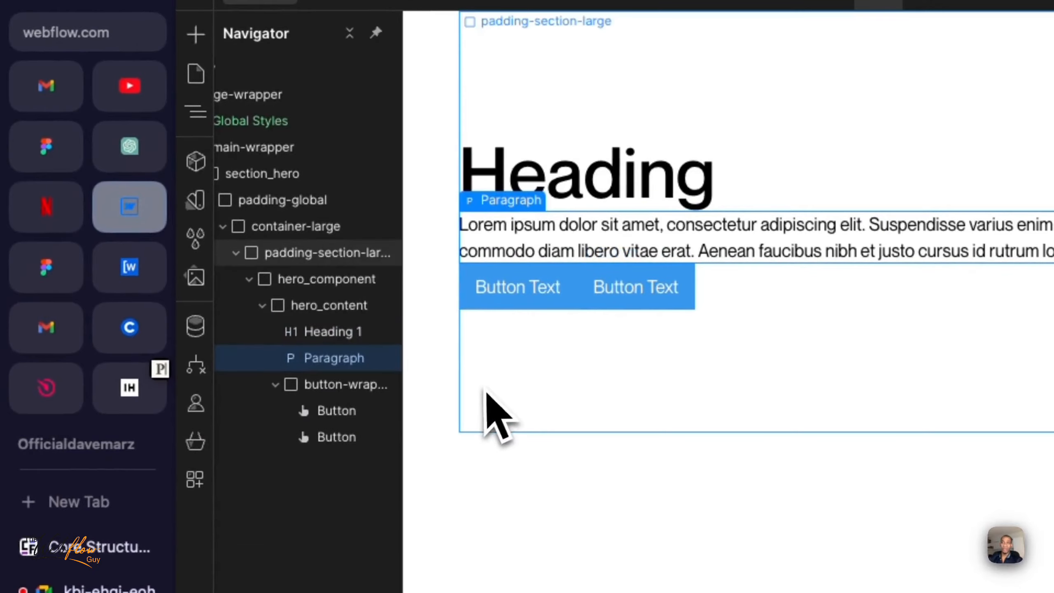
# Switch to the Sun District design in Figma and inspect the "Renewable" and "Budget - Friendly" parts of the hero headline.
pyautogui.click(114, 436)
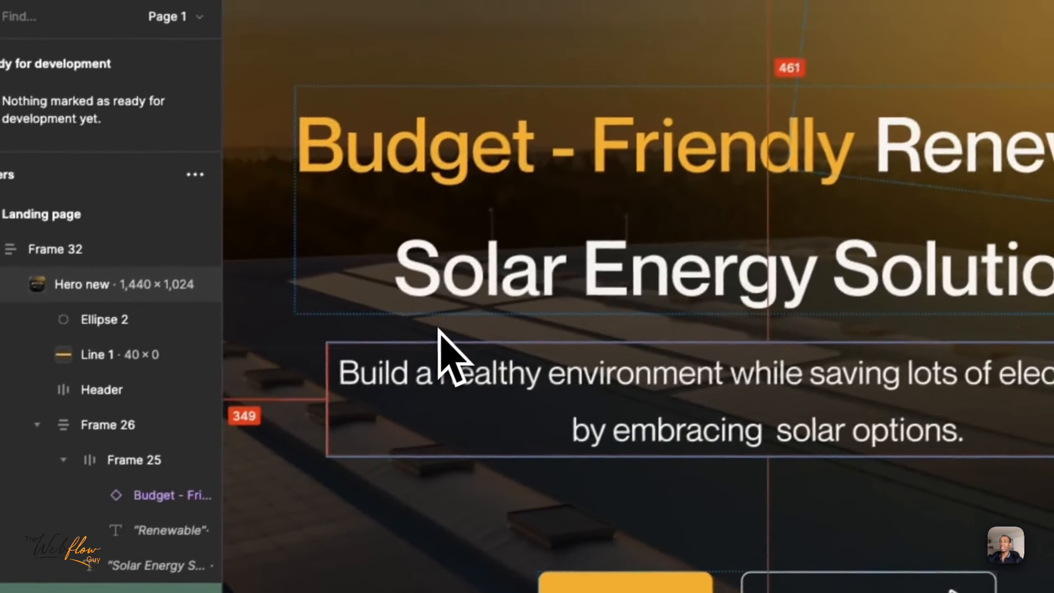
pyautogui.scroll(-5, 679, 112)
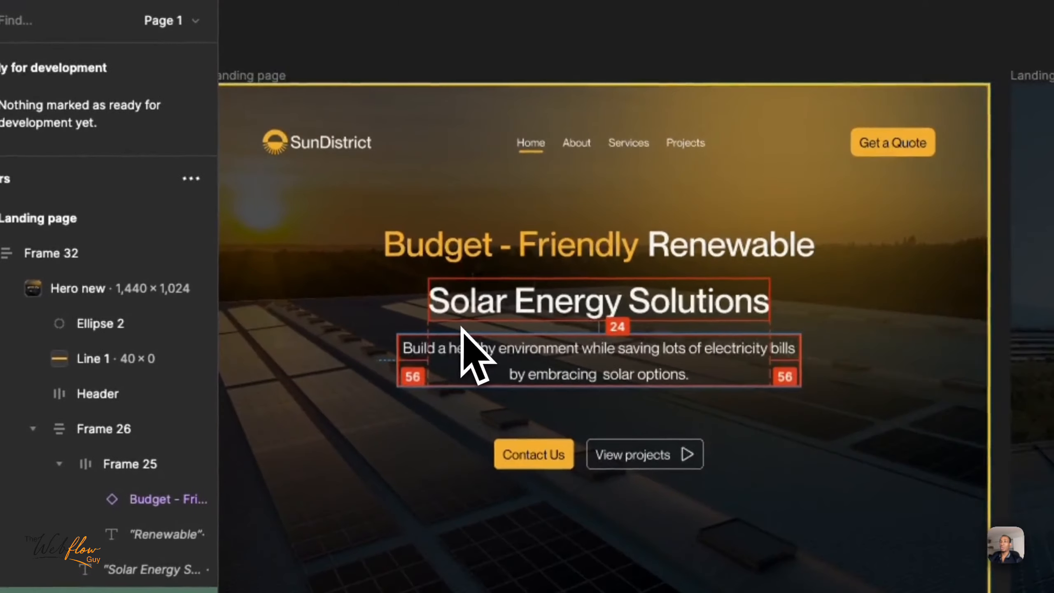
pyautogui.hscroll(-1, 683, 110)
pyautogui.hscroll(-1, 461, 328)
pyautogui.hscroll(-1, 419, 381)
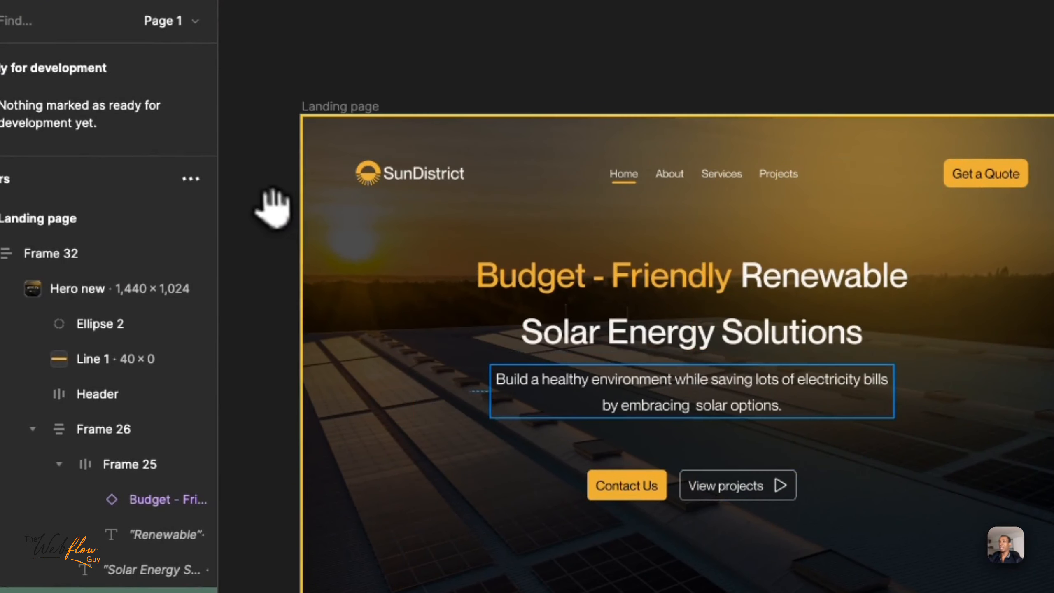
pyautogui.click(801, 284)
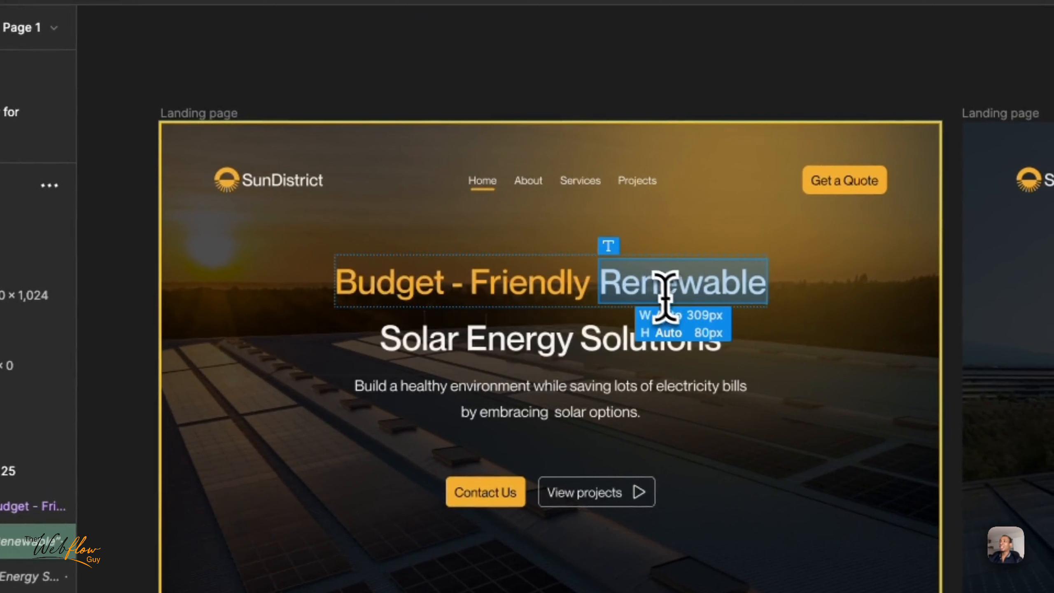
pyautogui.click(374, 291)
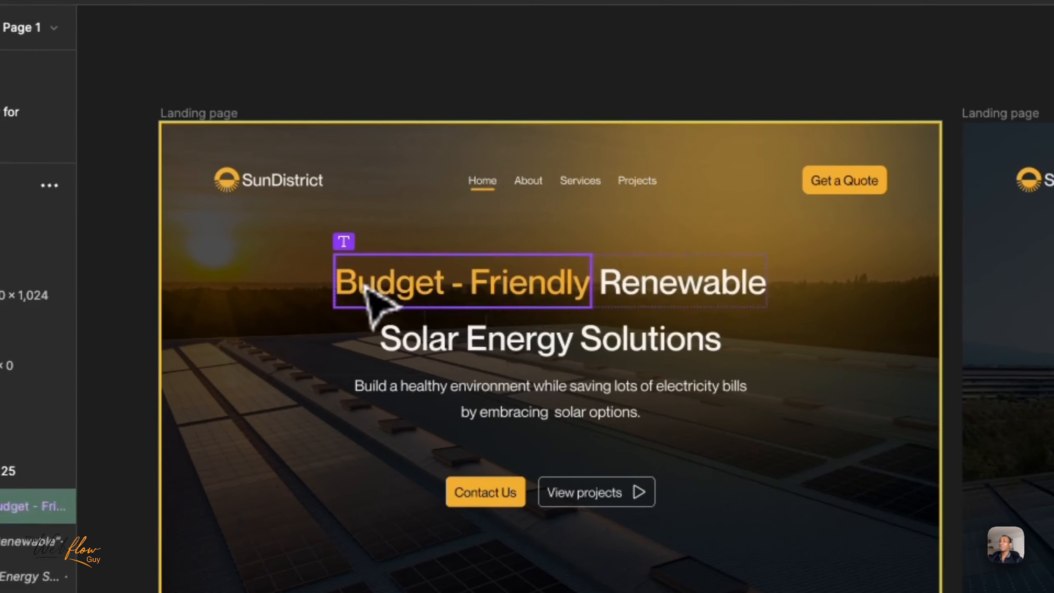
# Highlight the headline's separate text layers, "Budget - Friendly", "Renewable" and "Solar Energy Solutions", and inspect the frame that groups them.
pyautogui.moveTo(334, 288); pyautogui.dragTo(547, 287)
pyautogui.moveTo(611, 316); pyautogui.dragTo(594, 286)
pyautogui.click(491, 286)
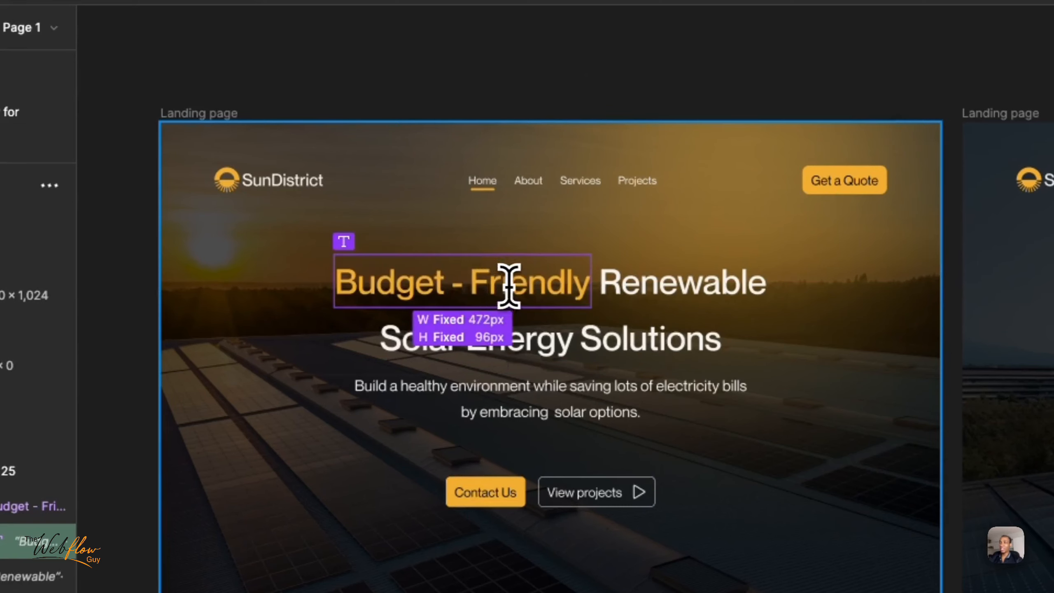
pyautogui.doubleClick(497, 276)
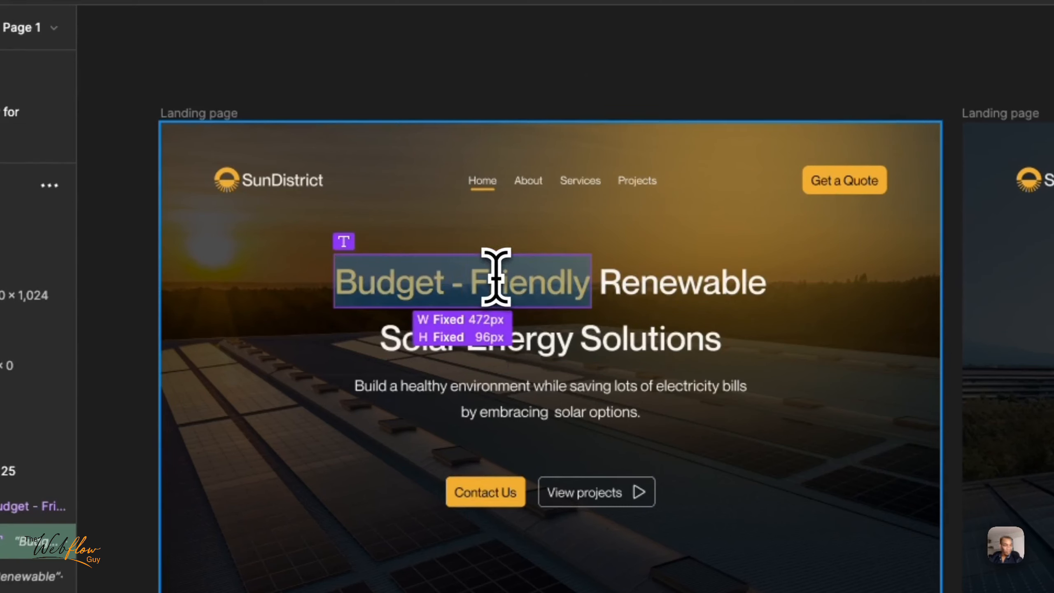
pyautogui.doubleClick(699, 277)
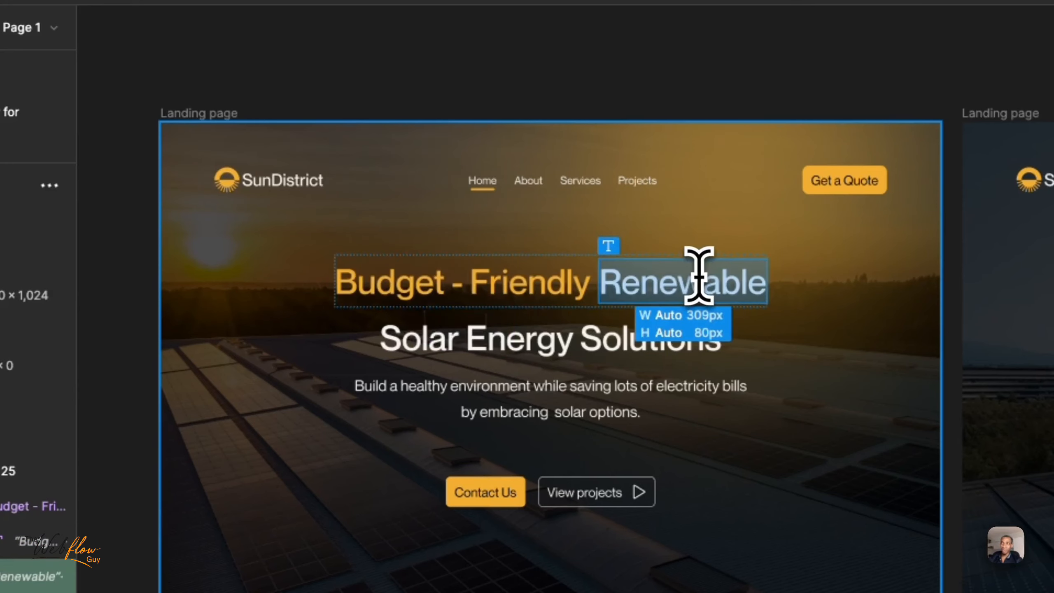
pyautogui.doubleClick(560, 338)
pyautogui.tripleClick(560, 337)
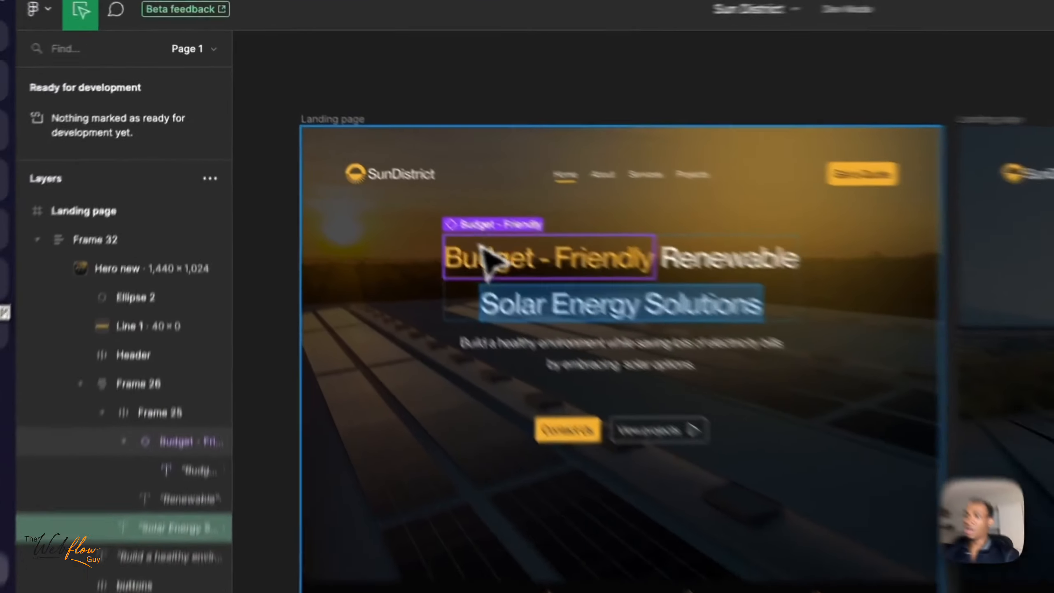
pyautogui.click(357, 171)
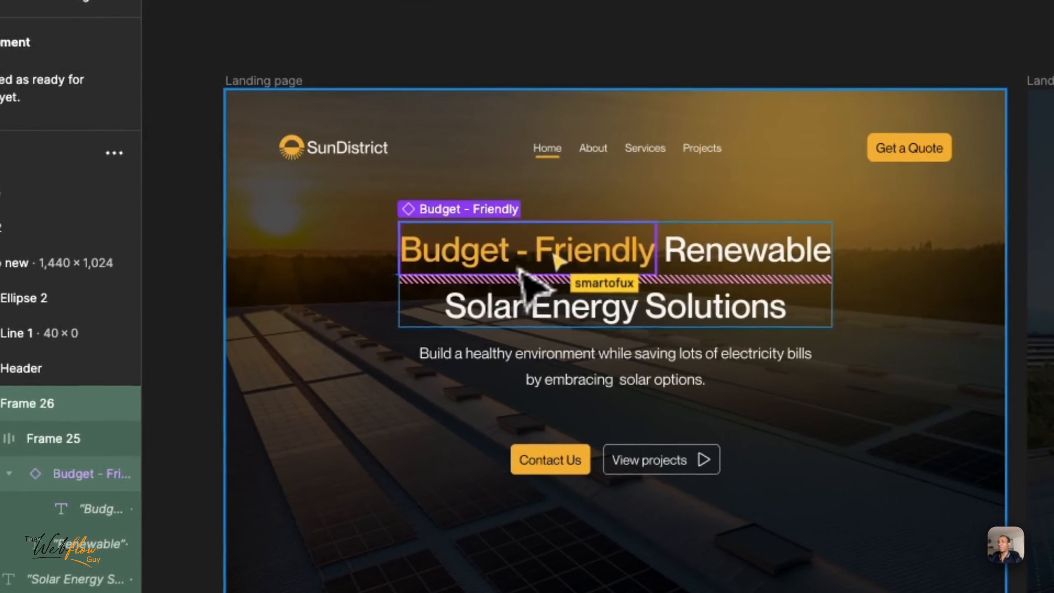
# Copy the headline text "Budget - Friendly" from the Figma design and replace the placeholder text of Heading 1 in Webflow with it.
pyautogui.doubleClick(519, 269)
pyautogui.press('super+c')
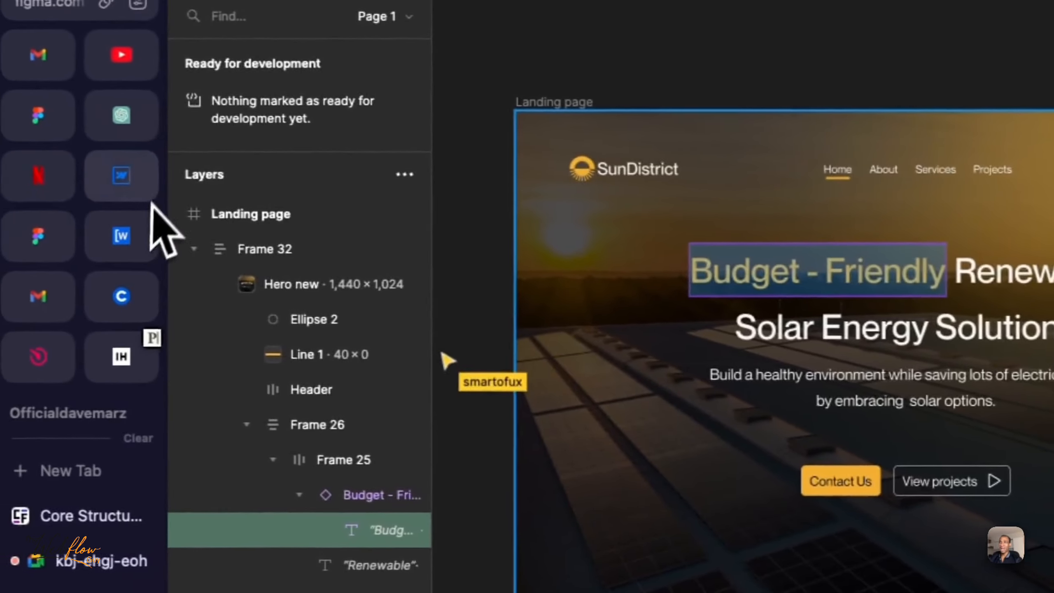
pyautogui.click(146, 193)
pyautogui.doubleClick(611, 171)
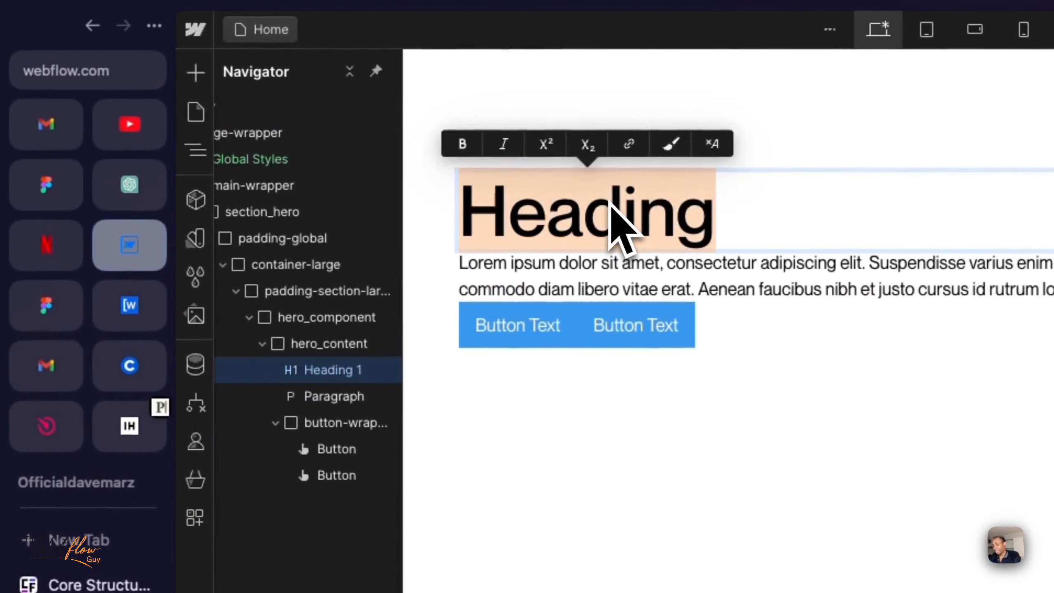
pyautogui.press('super+v')
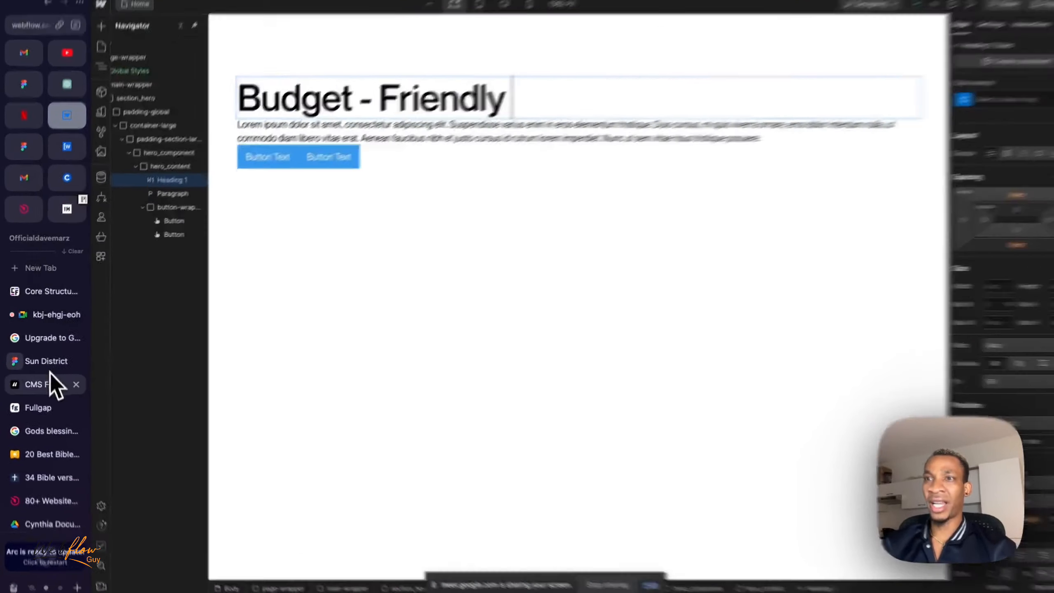
# Copy the headline word "Renewable" from the Sun District design in Figma and add it after "Budget - Friendly" in Webflow's Heading 1.
pyautogui.click(50, 363)
pyautogui.click(514, 175)
pyautogui.press('super+c')
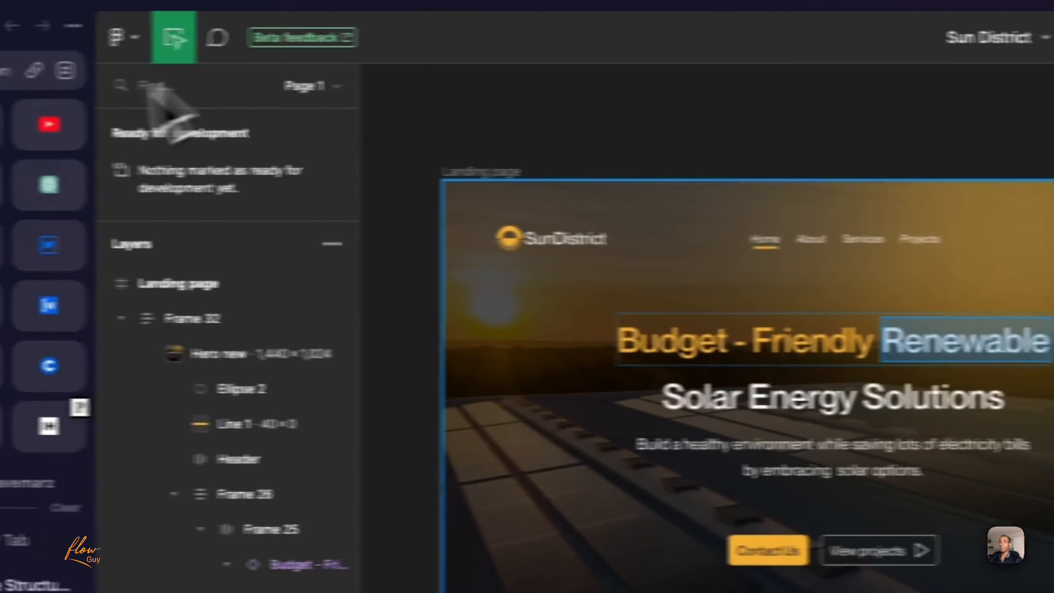
pyautogui.click(119, 263)
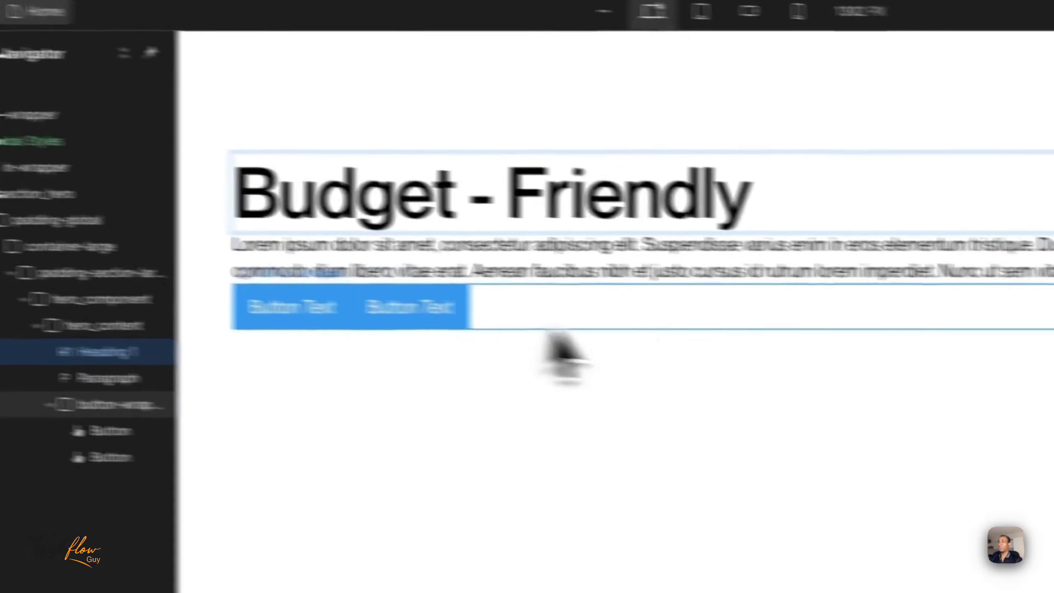
pyautogui.press('super+v')
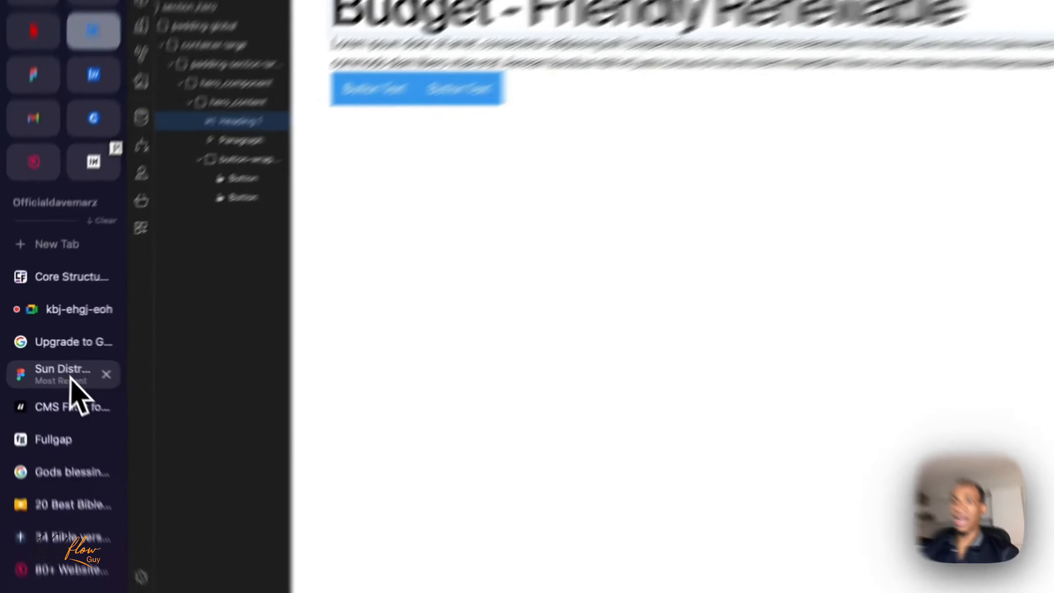
# Complete the Heading 1 text with "Solar Energy Solutions" from the Figma headline.
pyautogui.click(44, 360)
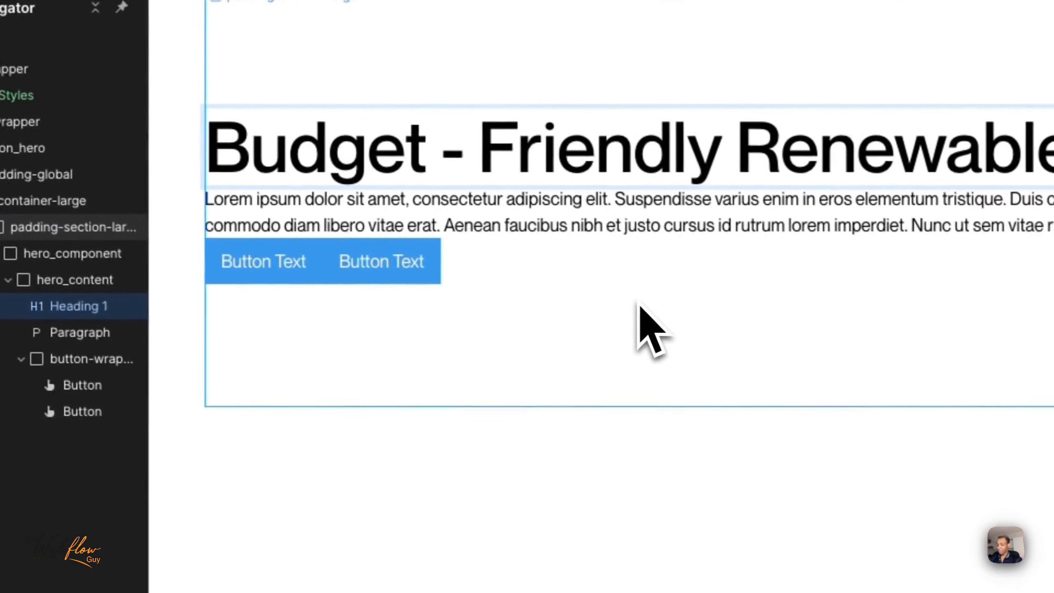
pyautogui.write('Solutions')
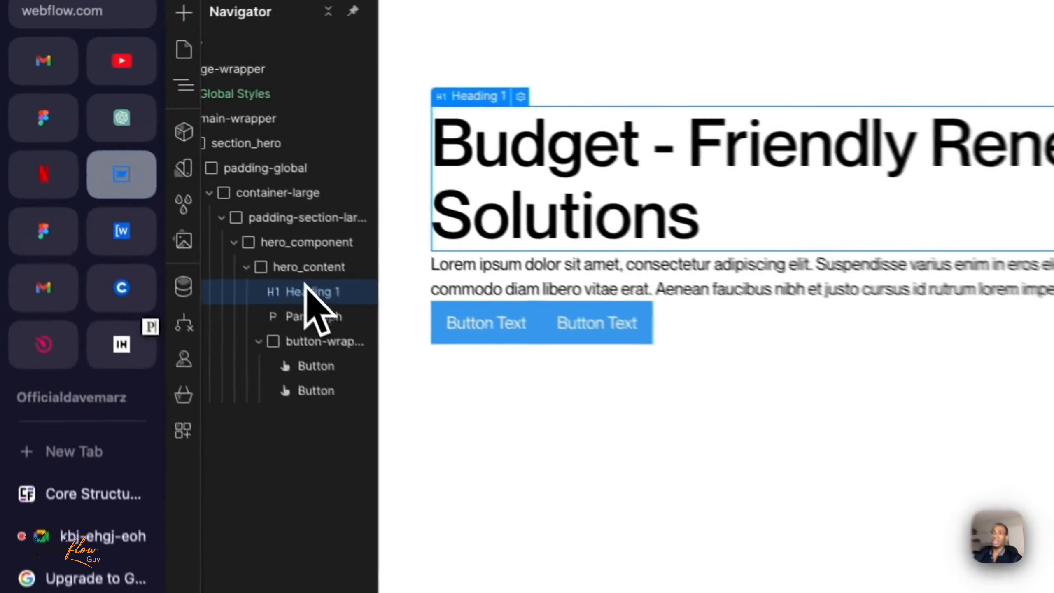
pyautogui.click(162, 172)
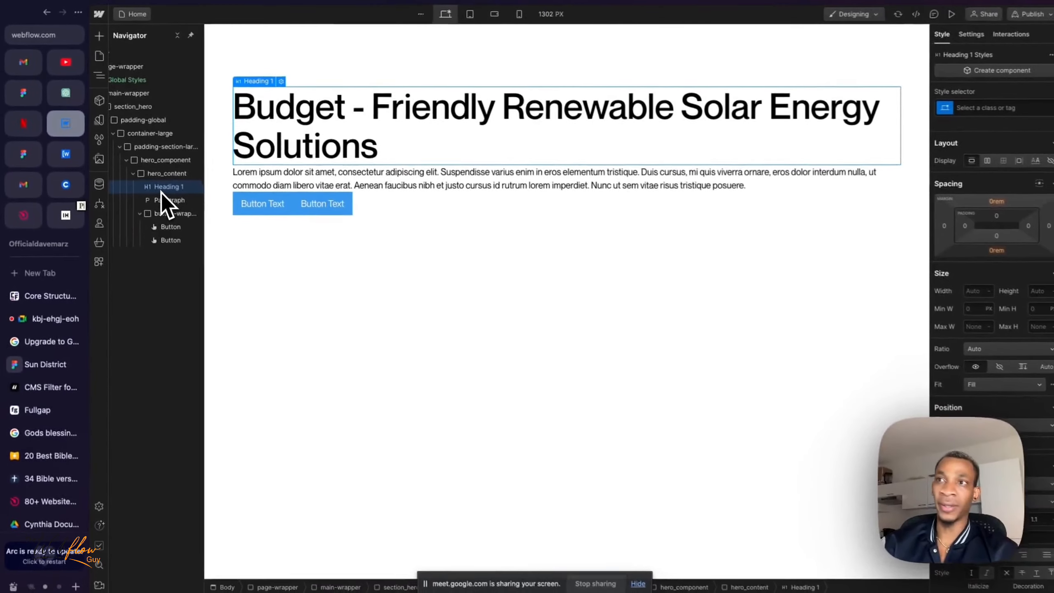
# Copy the Figma subheading "Build a healthy environment while saving lots of electricity bills by embracing solar options." and replace the Webflow Paragraph placeholder with it.
pyautogui.moveTo(23, 155)
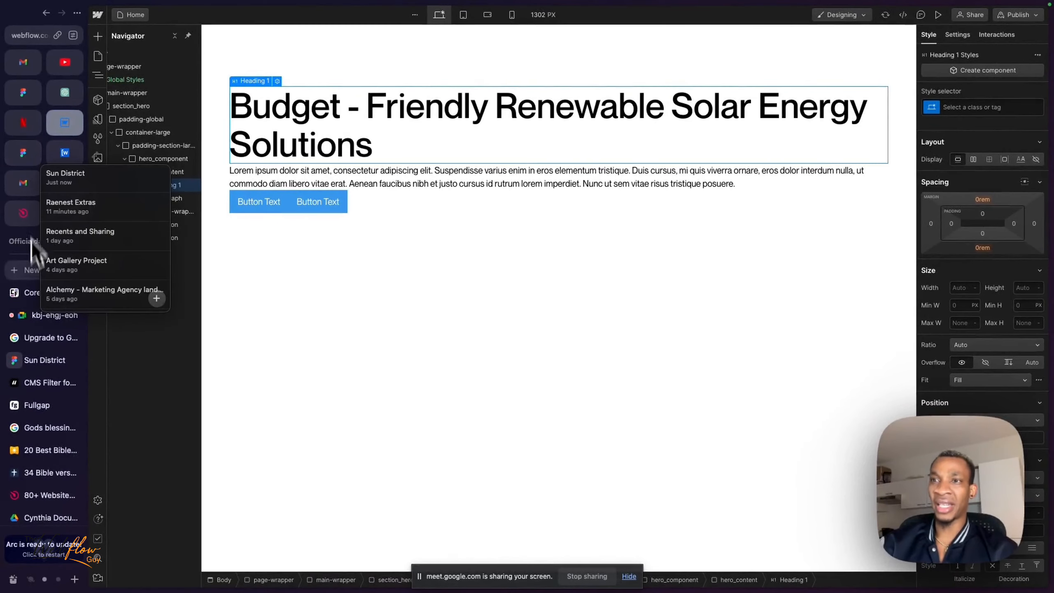
pyautogui.click(44, 360)
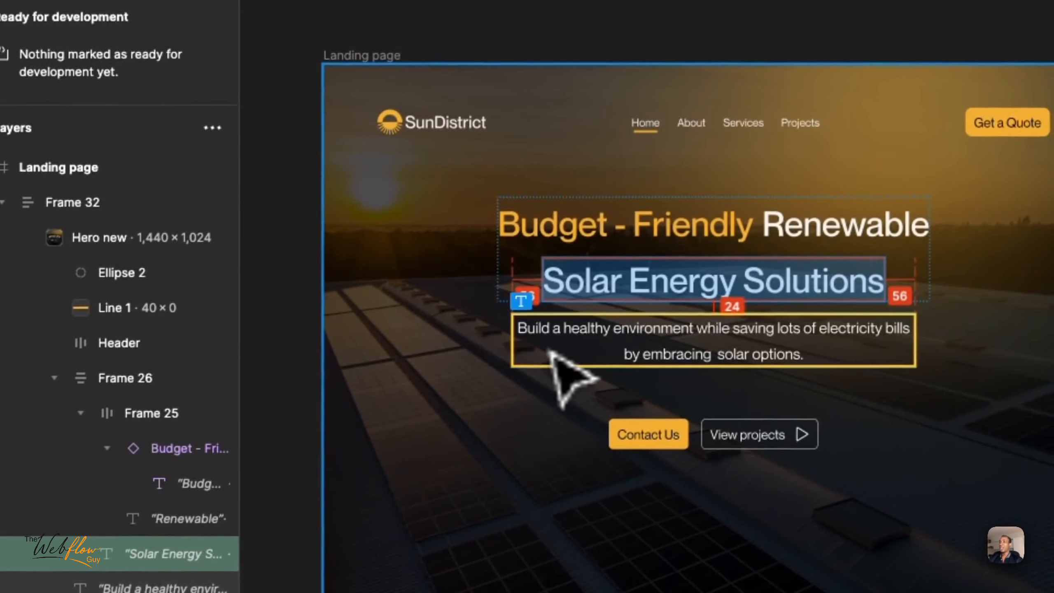
pyautogui.doubleClick(563, 333)
pyautogui.press('super+c')
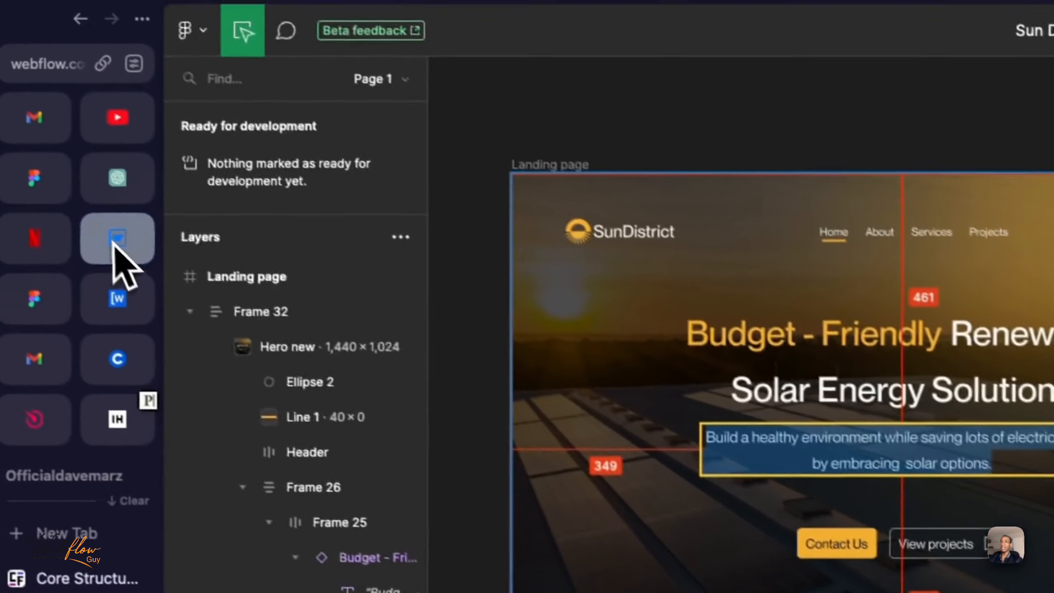
pyautogui.click(117, 249)
pyautogui.doubleClick(584, 366)
pyautogui.press('super+a')
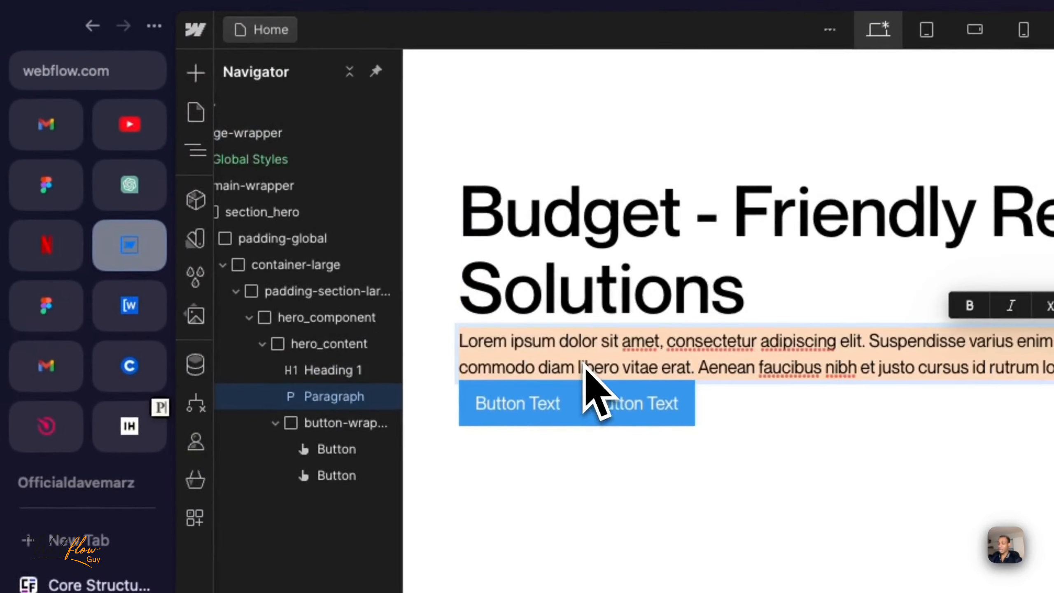
pyautogui.press('super+v')
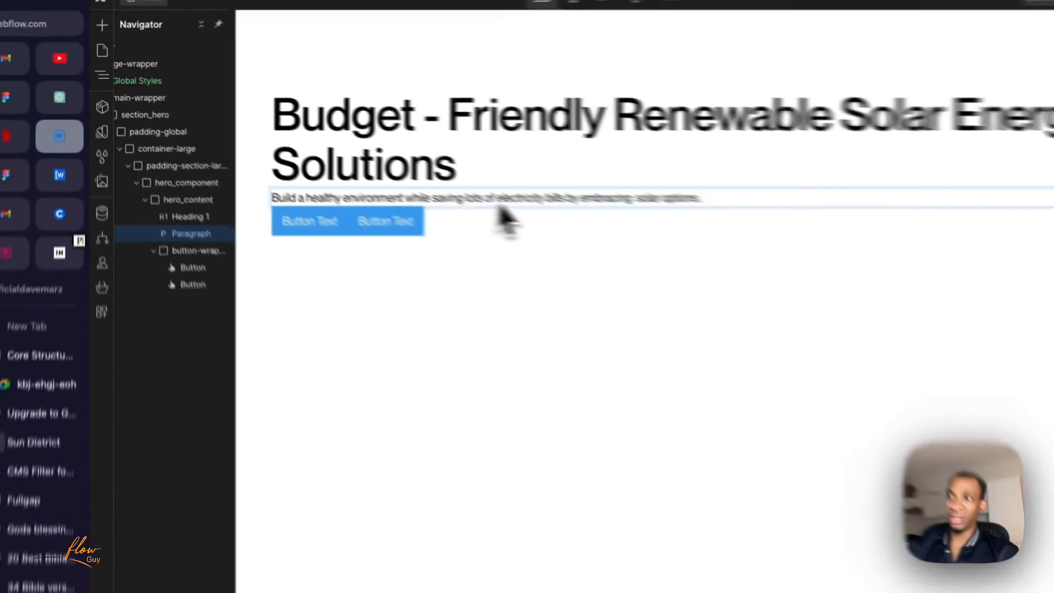
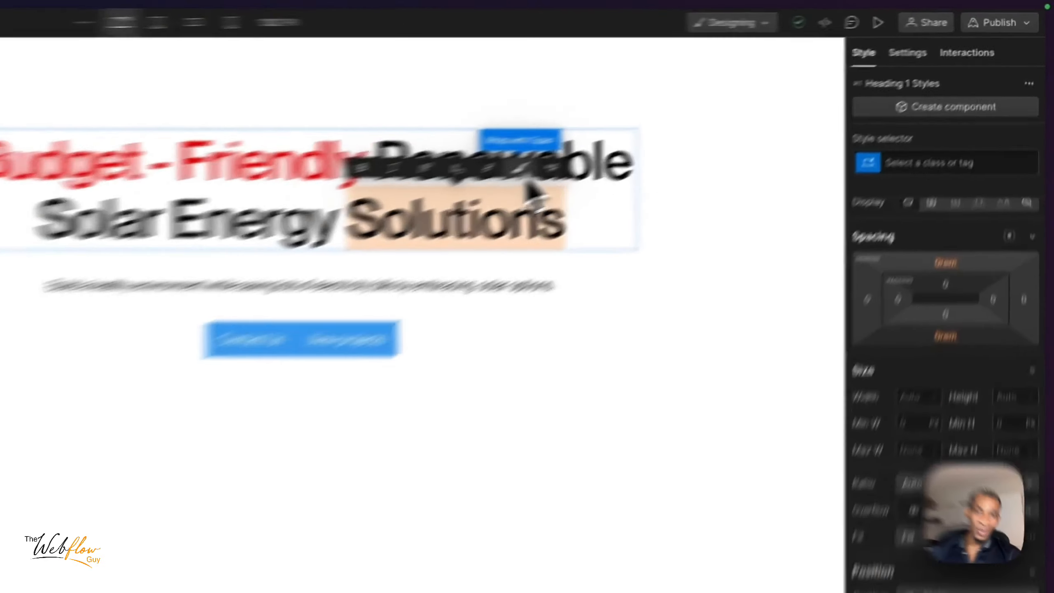
# Wrap the headline word "Solutions" in a text span and give it the existing class color-orange-text.
pyautogui.click(702, 109)
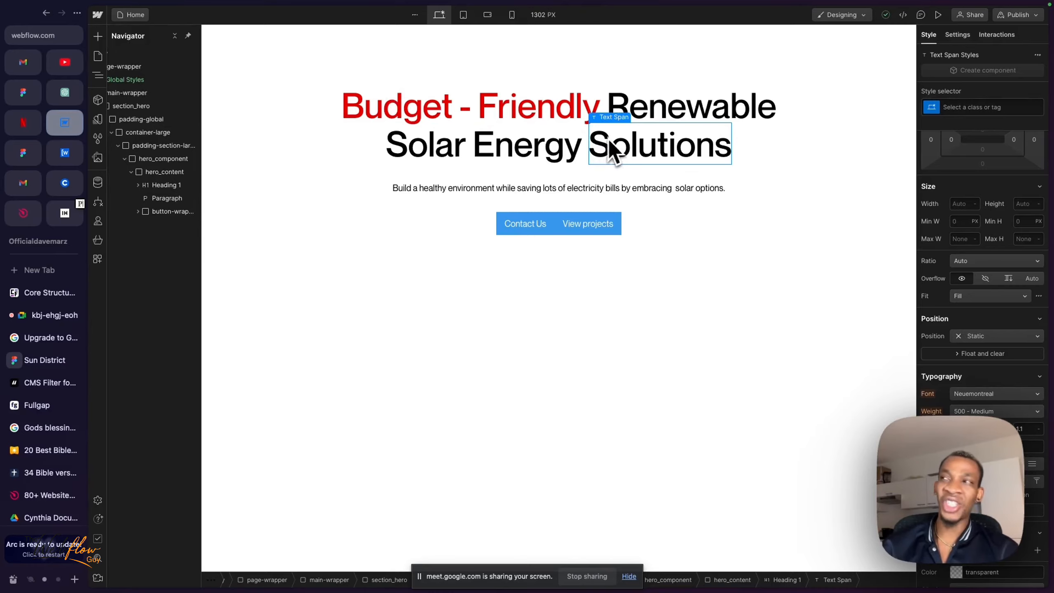
pyautogui.click(990, 108)
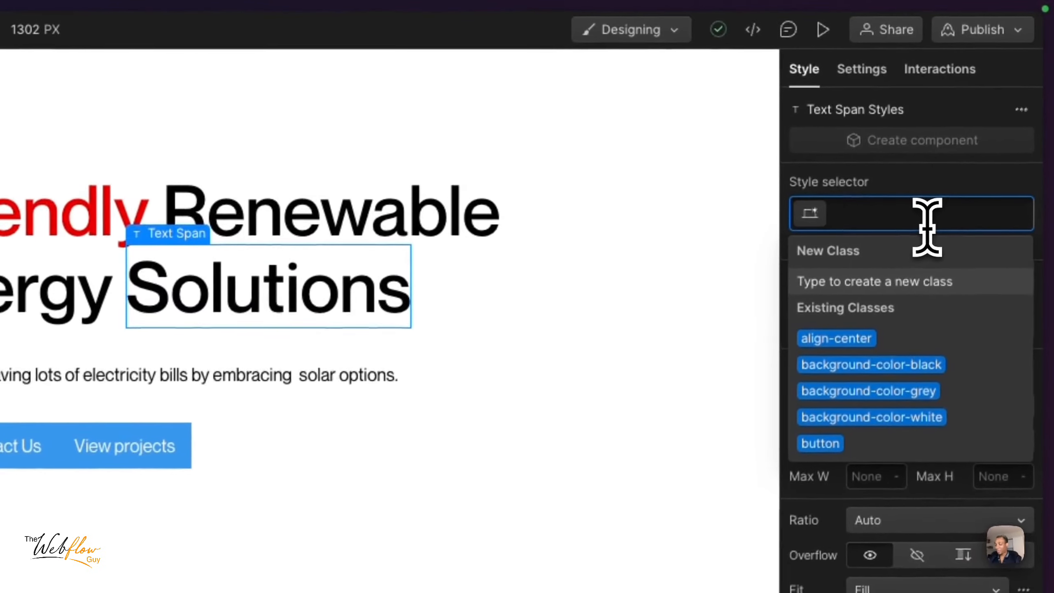
pyautogui.write('coloror')
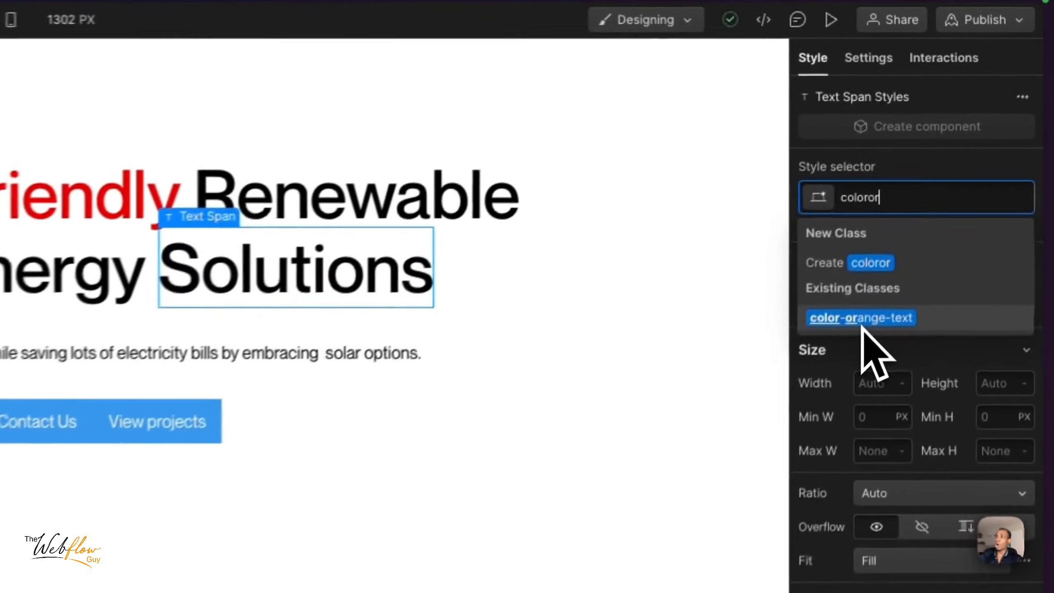
pyautogui.click(957, 170)
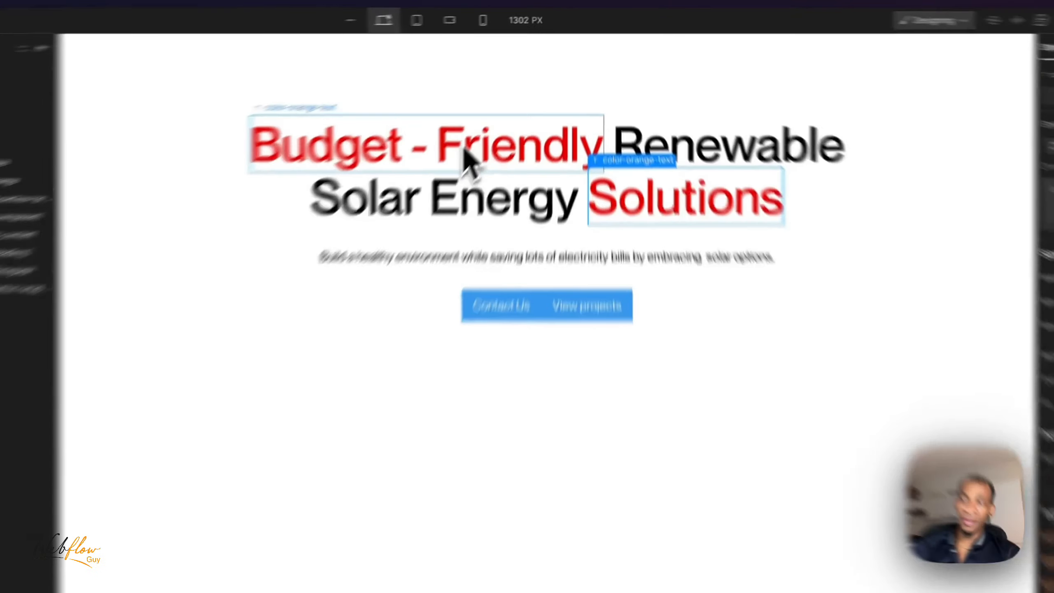
# Compare the "Budget - Friendly" and "Solutions" text spans that share the color-orange-text class.
pyautogui.click(498, 107)
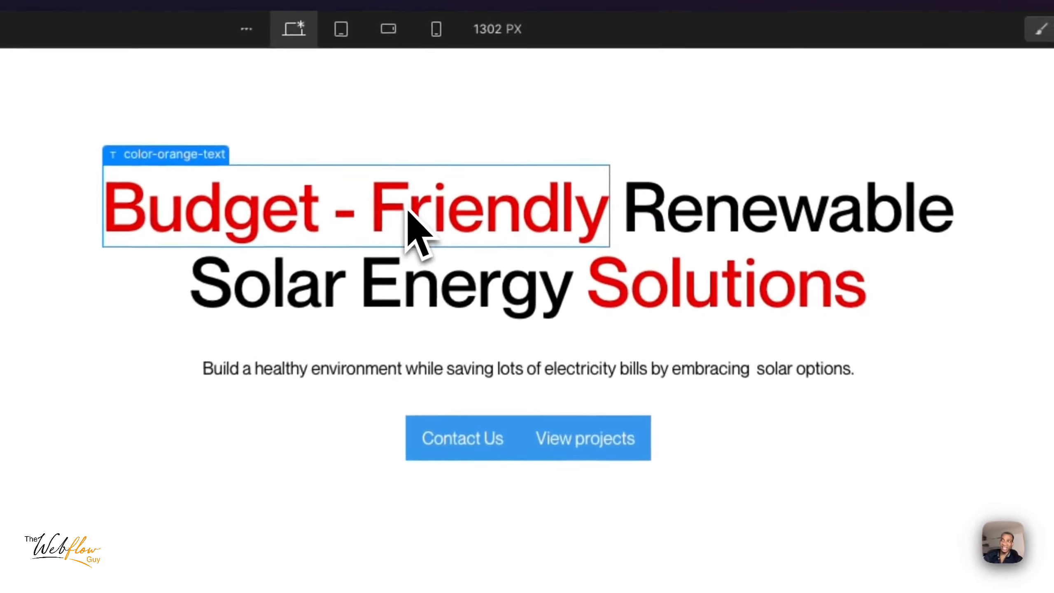
pyautogui.click(665, 306)
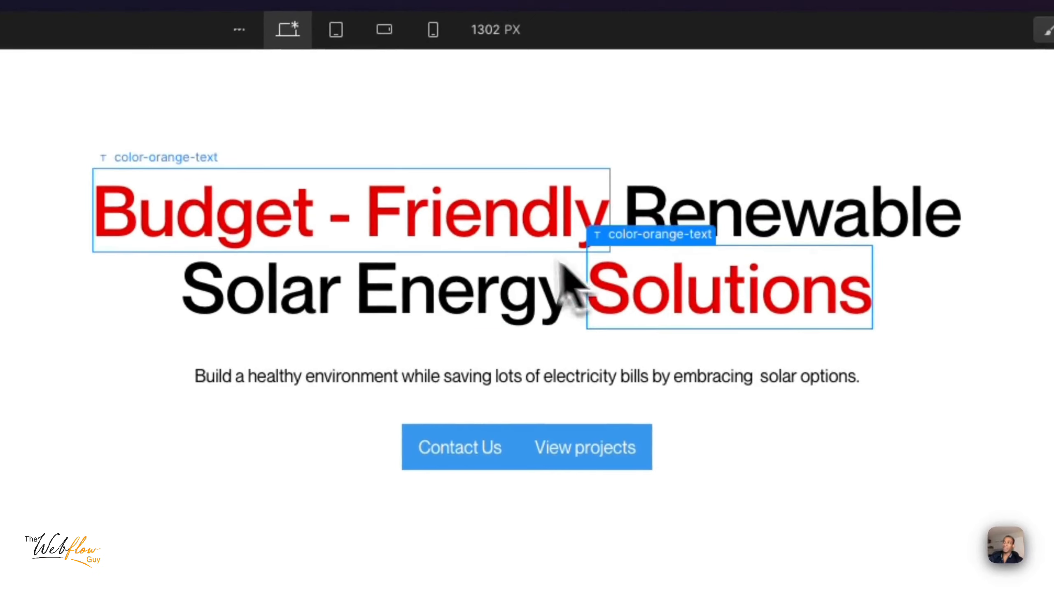
pyautogui.click(457, 237)
pyautogui.click(683, 318)
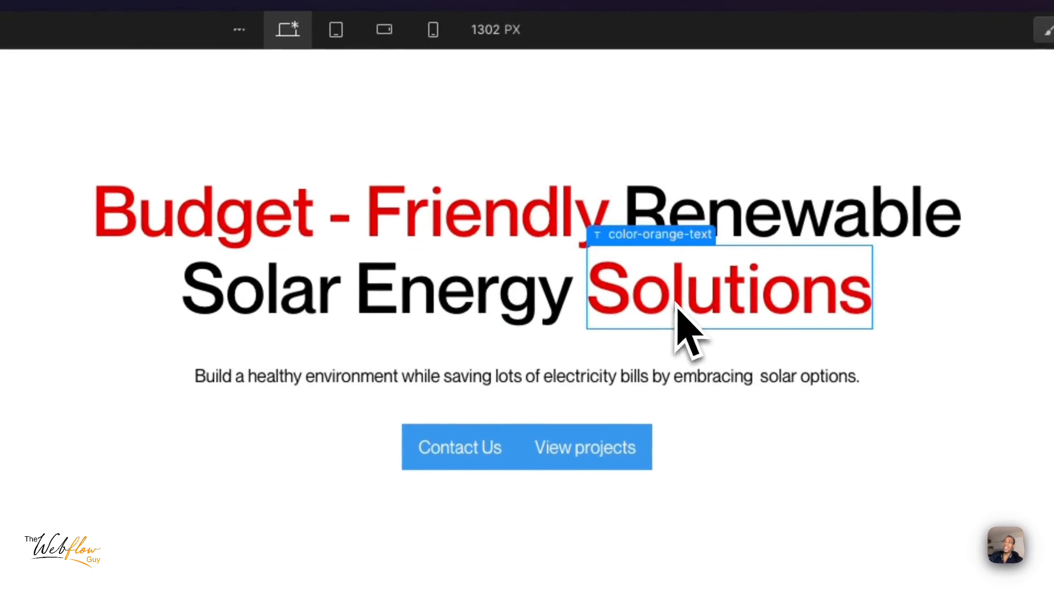
pyautogui.click(514, 241)
pyautogui.click(785, 326)
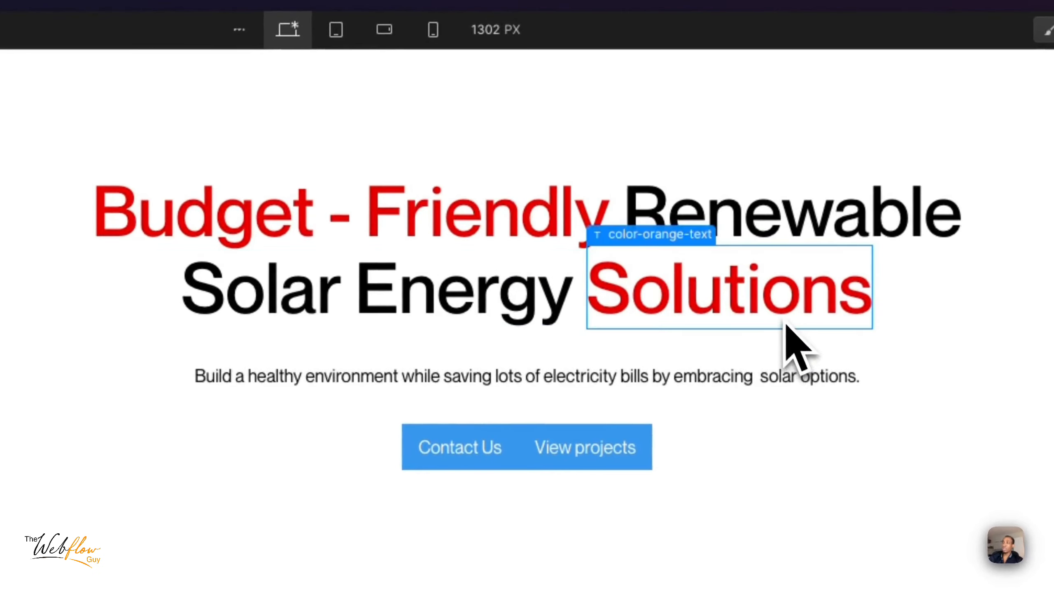
pyautogui.click(289, 229)
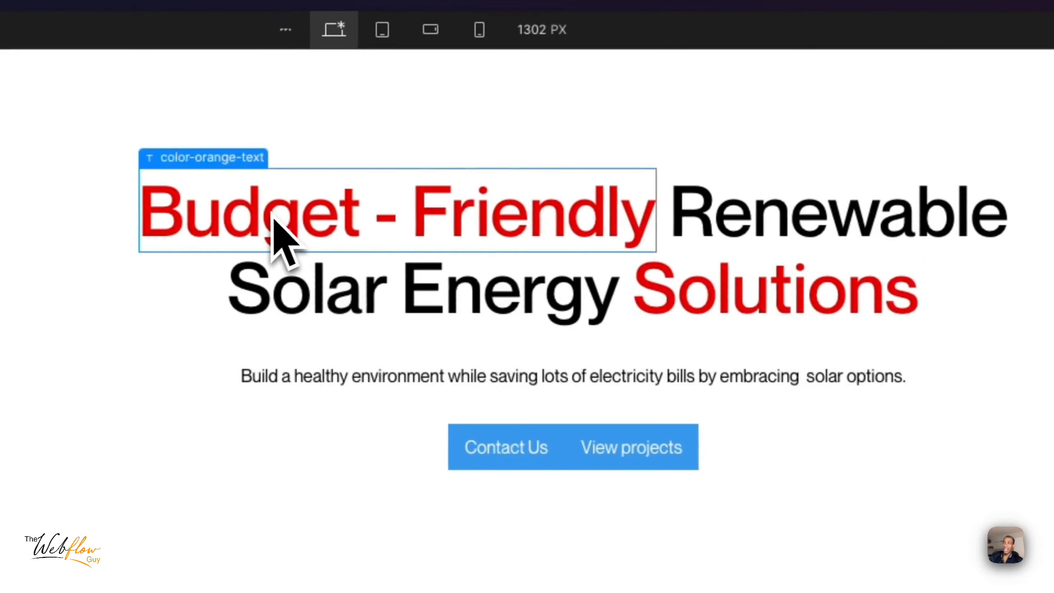
# Shift the text color of the color-orange-text class from red to a dark yellow, #daa300, using the color picker.
pyautogui.click(695, 302)
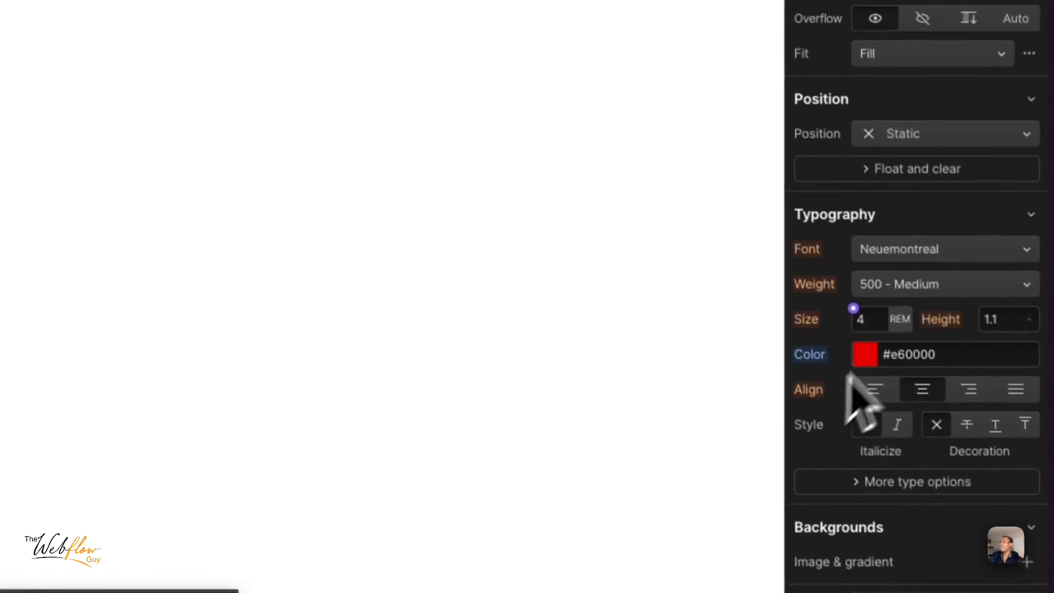
pyautogui.click(862, 345)
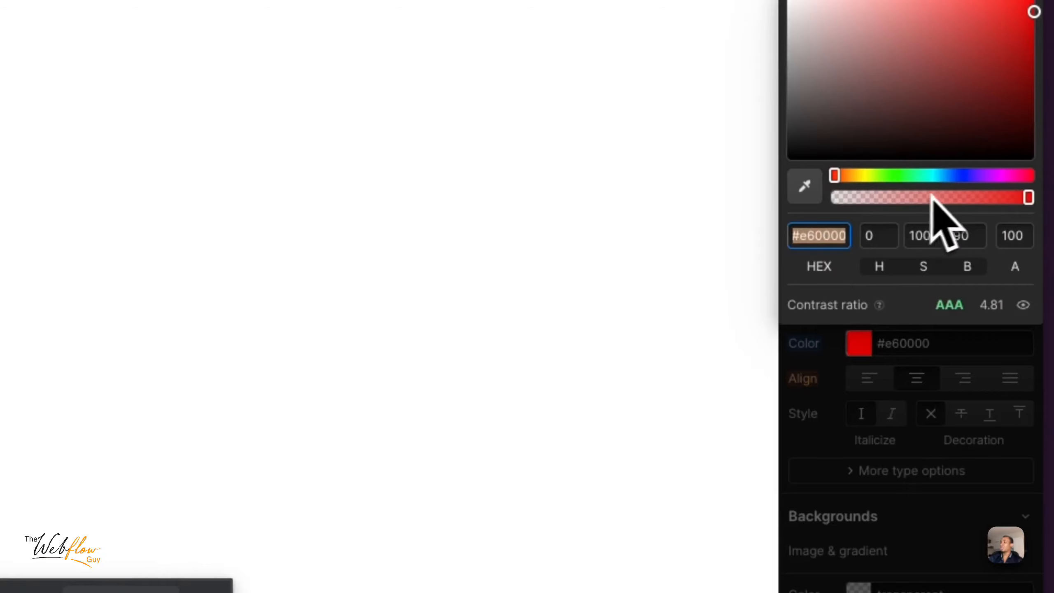
pyautogui.moveTo(858, 178)
pyautogui.mouseDown()
pyautogui.moveTo(847, 175)
pyautogui.moveTo(881, 174)
pyautogui.moveTo(856, 174)
pyautogui.mouseUp()
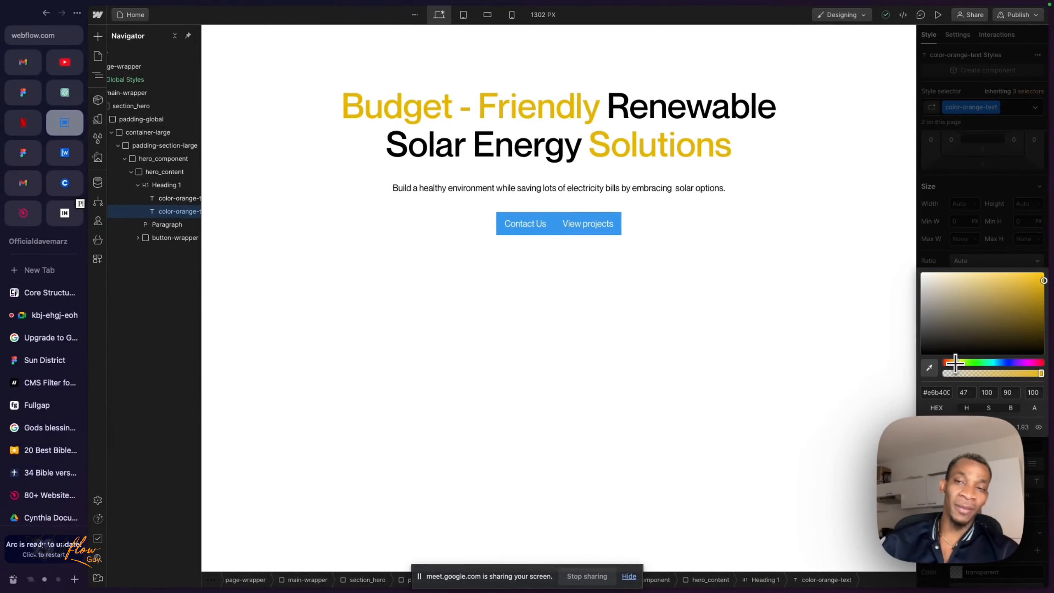
pyautogui.moveTo(956, 364); pyautogui.dragTo(956, 363)
pyautogui.moveTo(1034, 279)
pyautogui.mouseDown()
pyautogui.moveTo(1053, 287)
pyautogui.moveTo(1026, 271)
pyautogui.mouseUp()
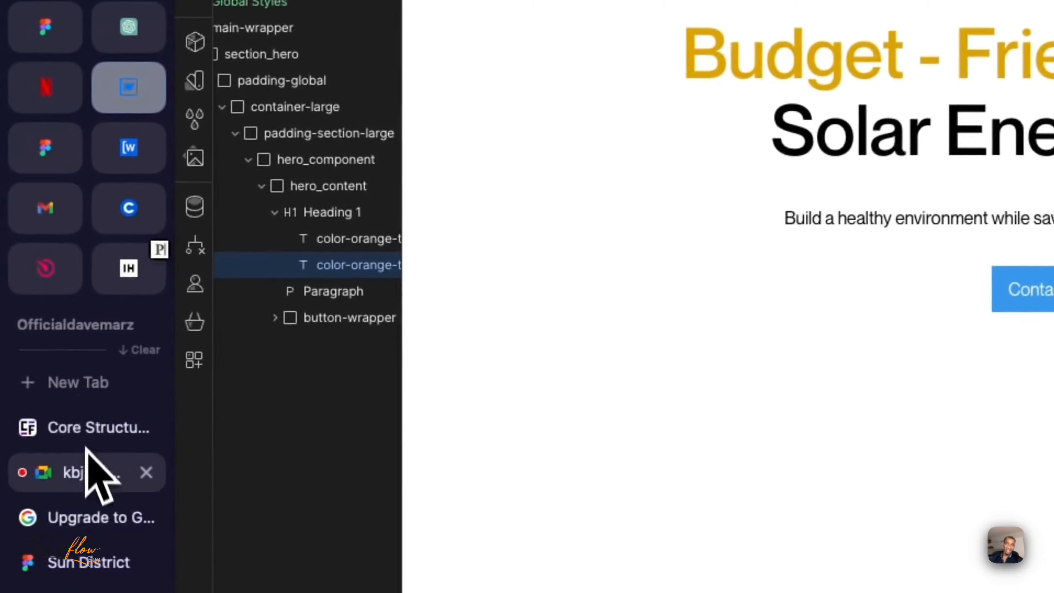
# Copy the primary color code of "Budget - Friendly" from Figma and set the color-orange-text class's text color to #F2AE31 in Webflow.
pyautogui.click(96, 419)
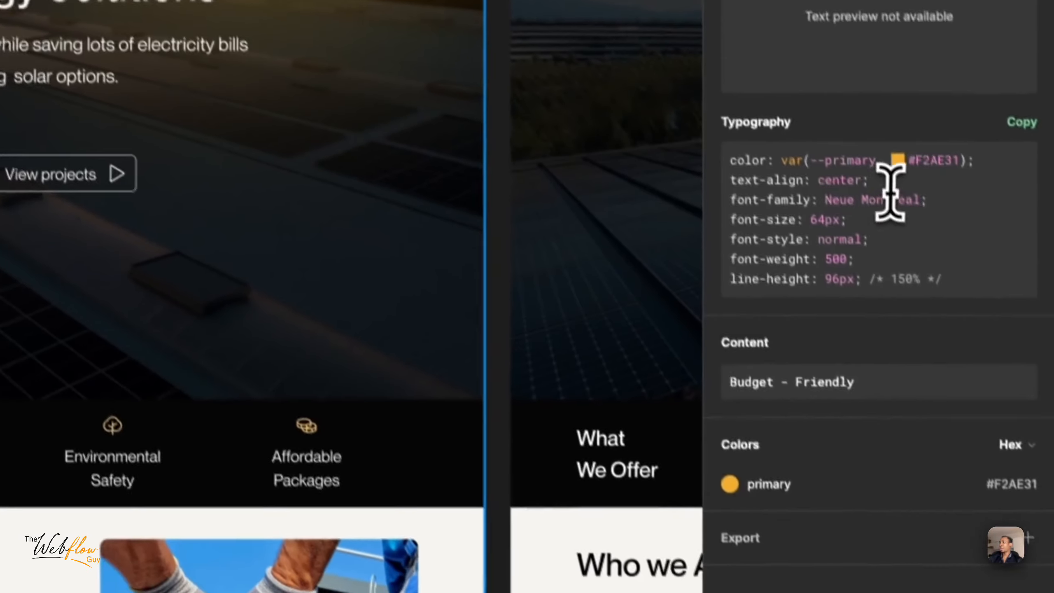
pyautogui.moveTo(912, 161); pyautogui.dragTo(954, 161)
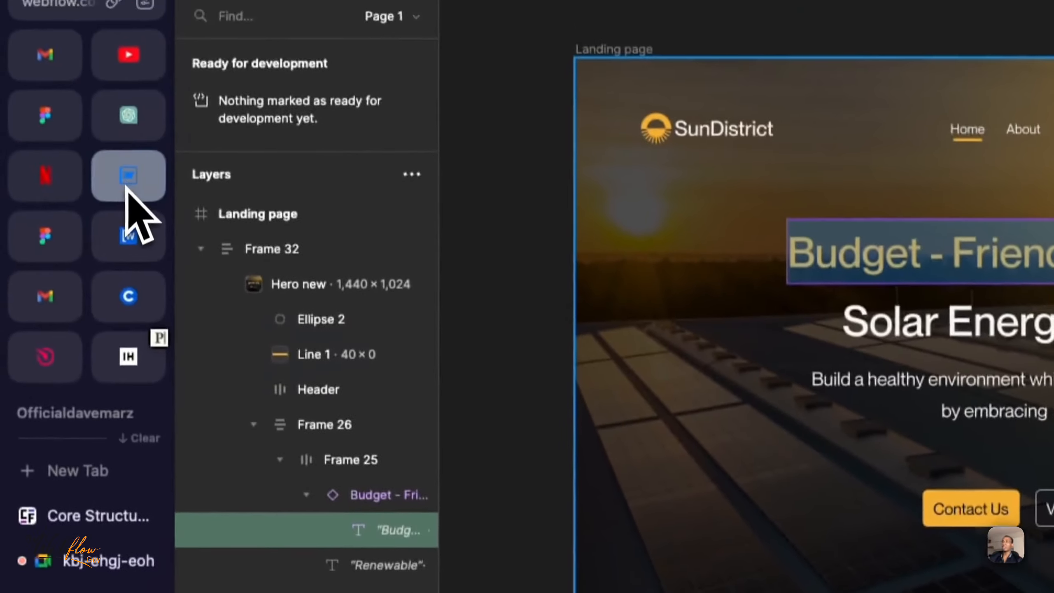
pyautogui.click(126, 186)
pyautogui.click(891, 137)
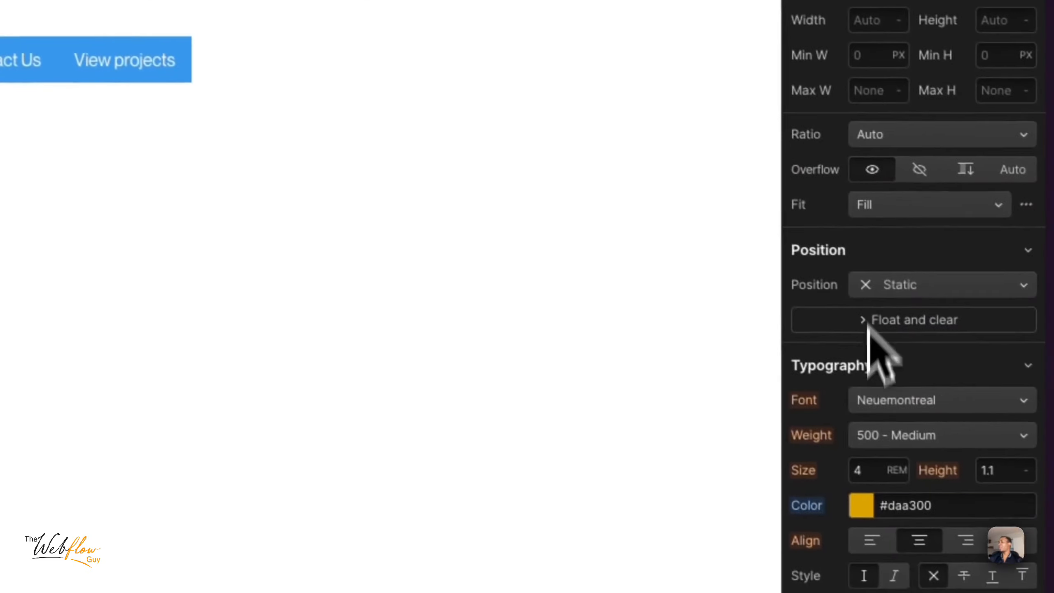
pyautogui.click(930, 503)
pyautogui.write('F2AE31')
pyautogui.press('Return')
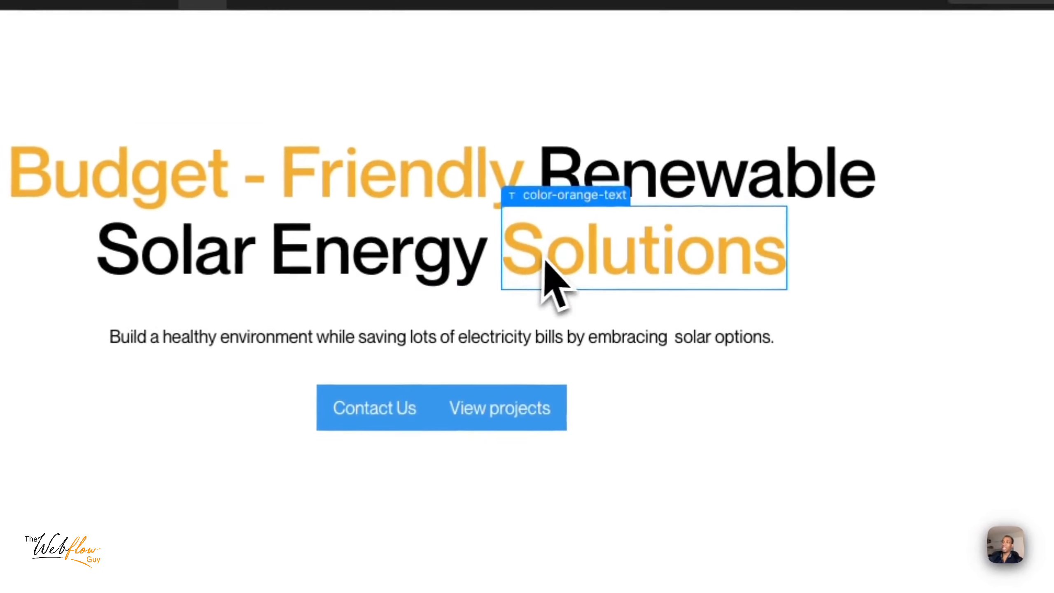
# Clear the span formatting from the headline word "Solutions" and finish editing the heading text.
pyautogui.doubleClick(552, 260)
pyautogui.moveTo(518, 252); pyautogui.dragTo(777, 257)
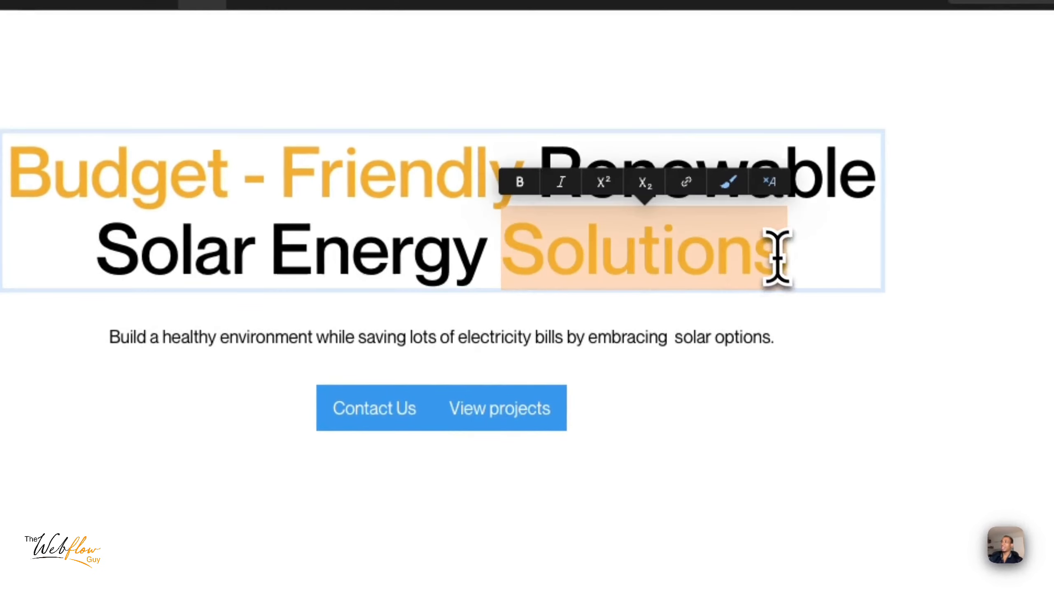
pyautogui.click(770, 183)
pyautogui.click(417, 249)
pyautogui.press('Escape')
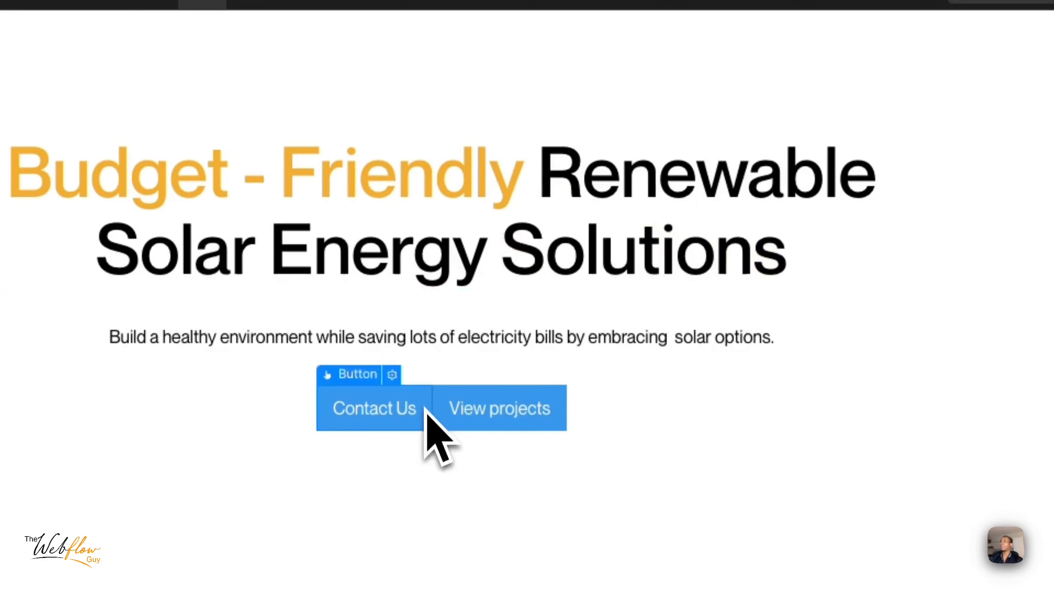
# Inspect the color-orange-text span nested in Heading 1, and collapse Heading 1 in the element tree.
pyautogui.click(430, 180)
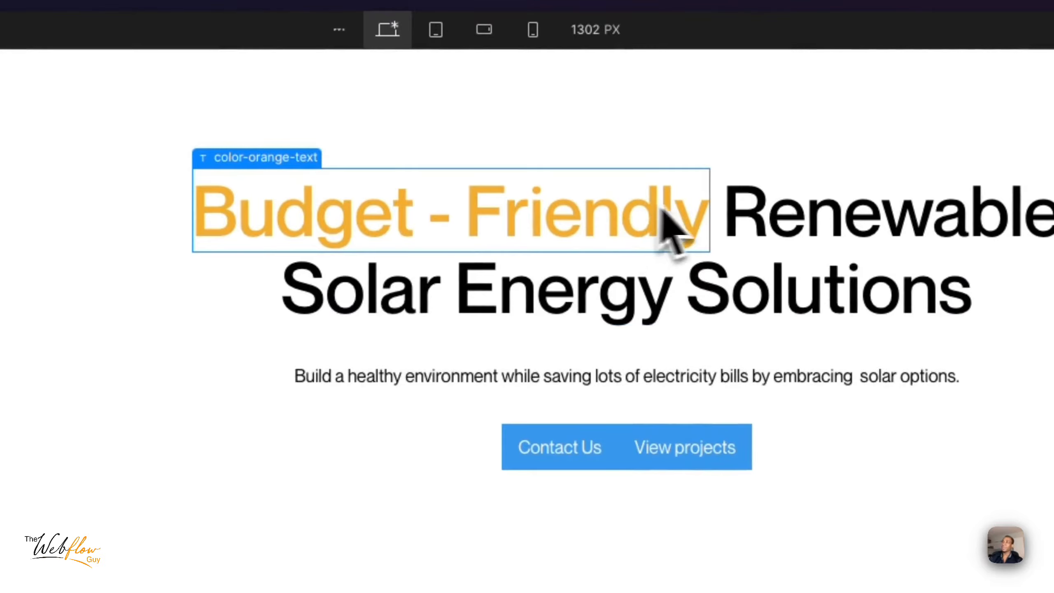
pyautogui.click(766, 251)
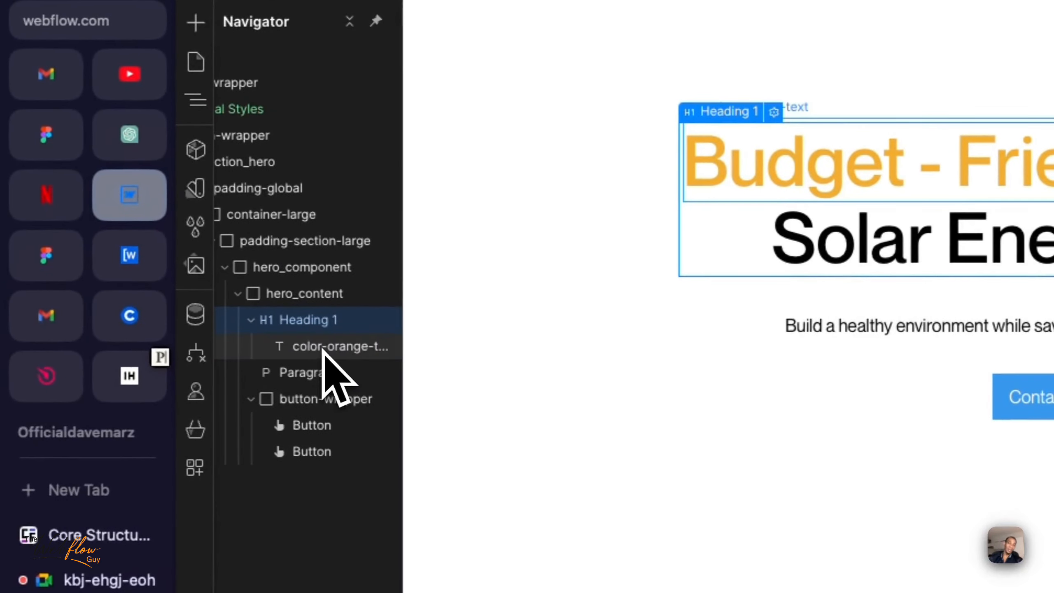
pyautogui.click(324, 348)
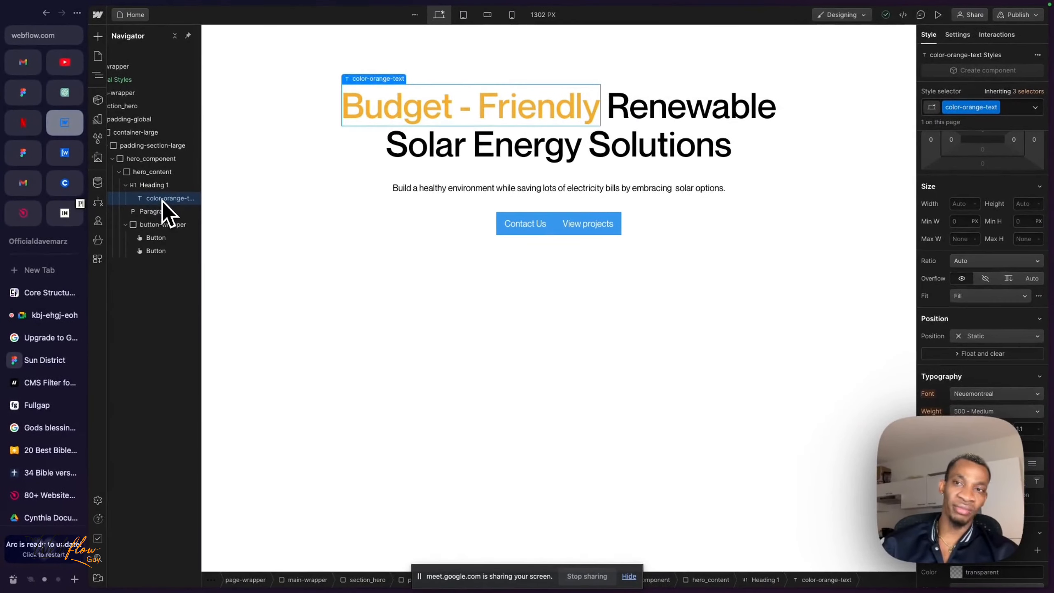
pyautogui.click(125, 185)
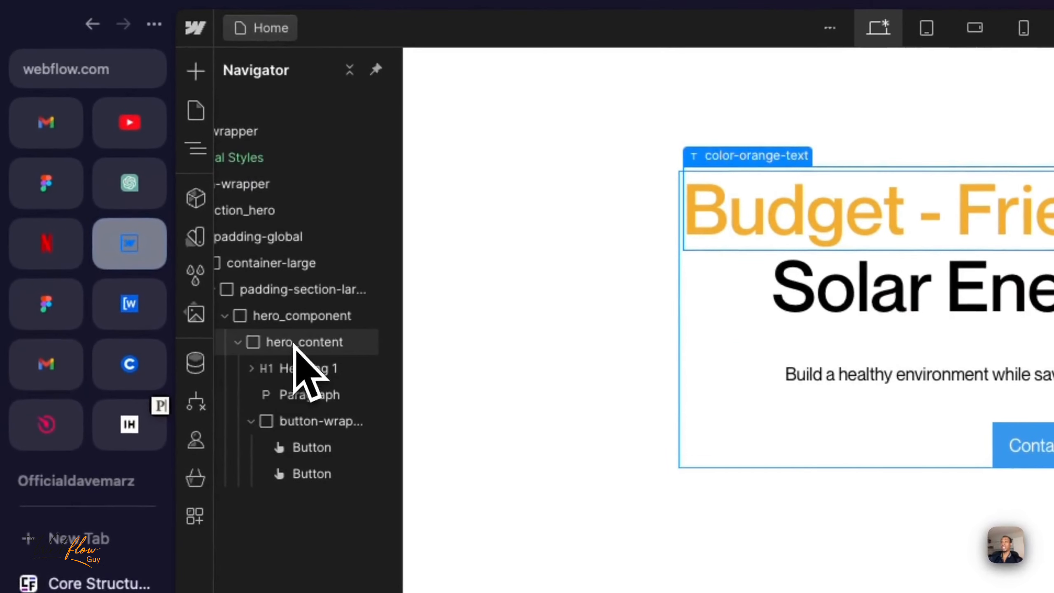
# Select the hero_content block and compare the hero section with the Sun District design in Figma, returning to Webflow.
pyautogui.click(277, 321)
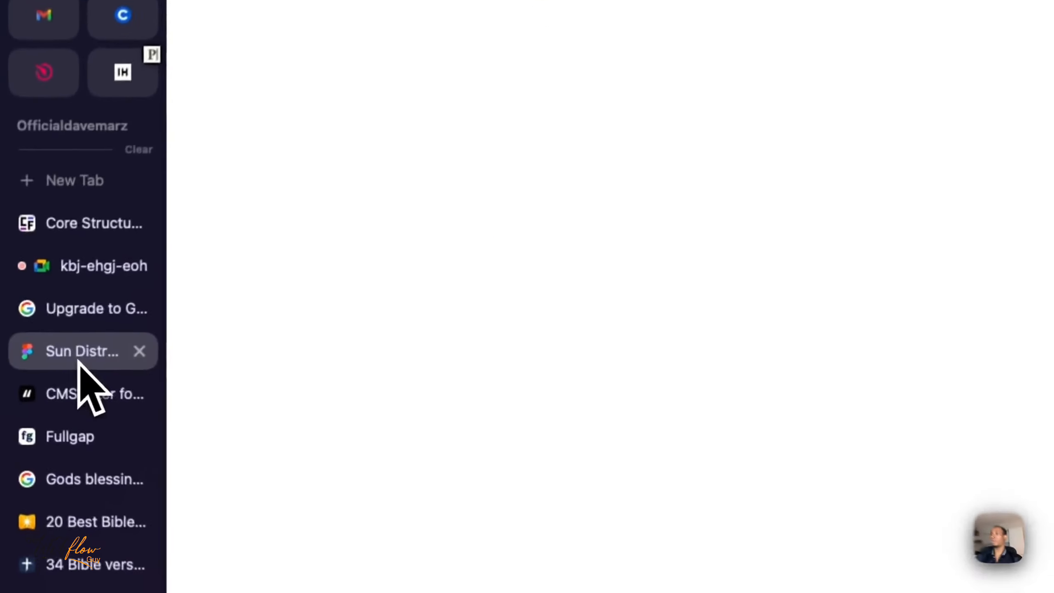
pyautogui.click(44, 361)
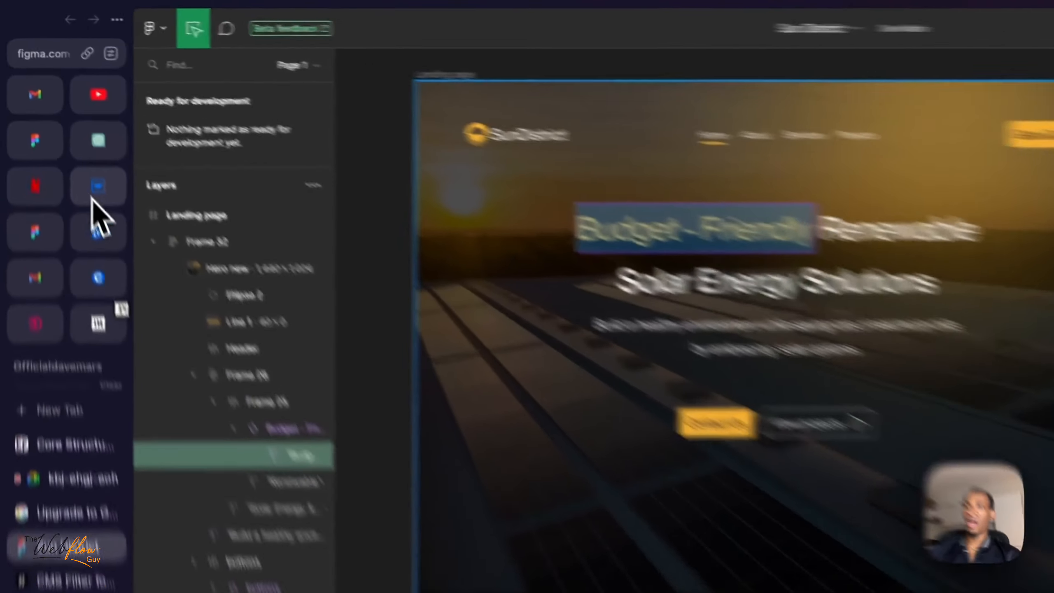
pyautogui.click(65, 121)
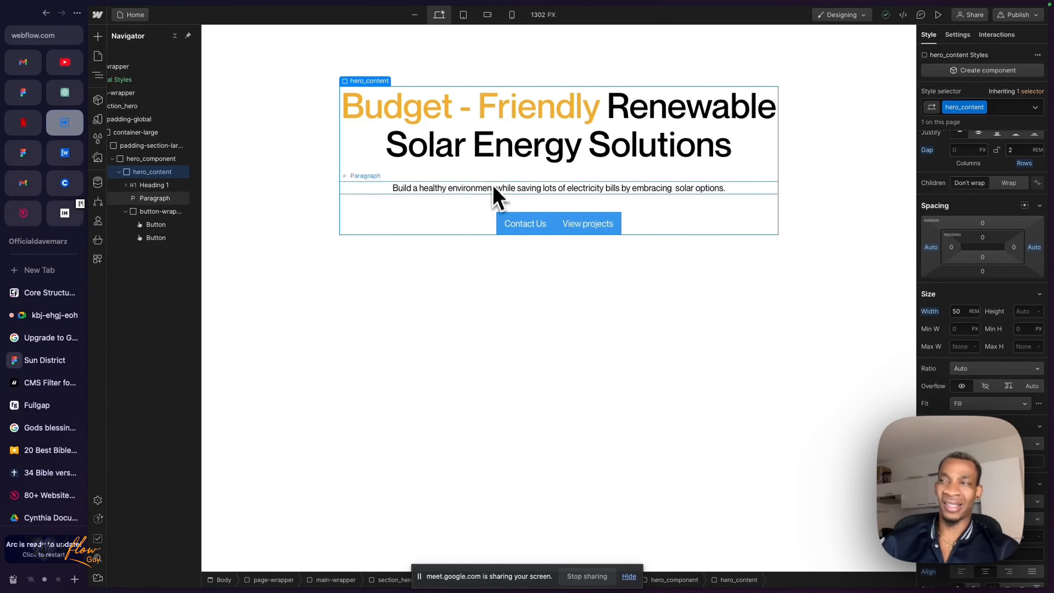
# Preview the Webflow page and highlight the hero headline, paragraph and button texts to review them.
pyautogui.click(938, 14)
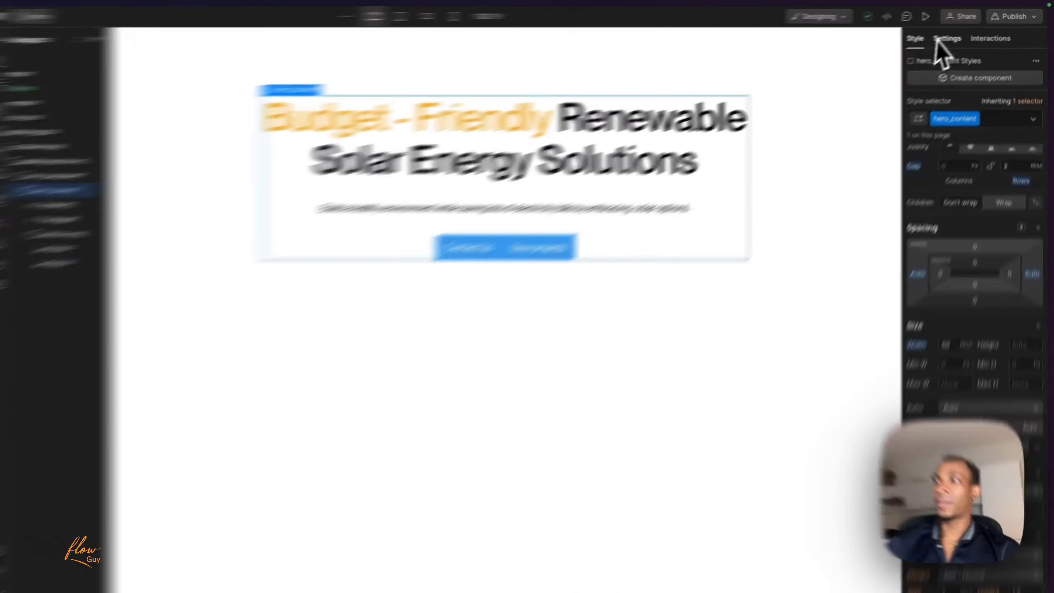
pyautogui.moveTo(287, 207); pyautogui.dragTo(793, 455)
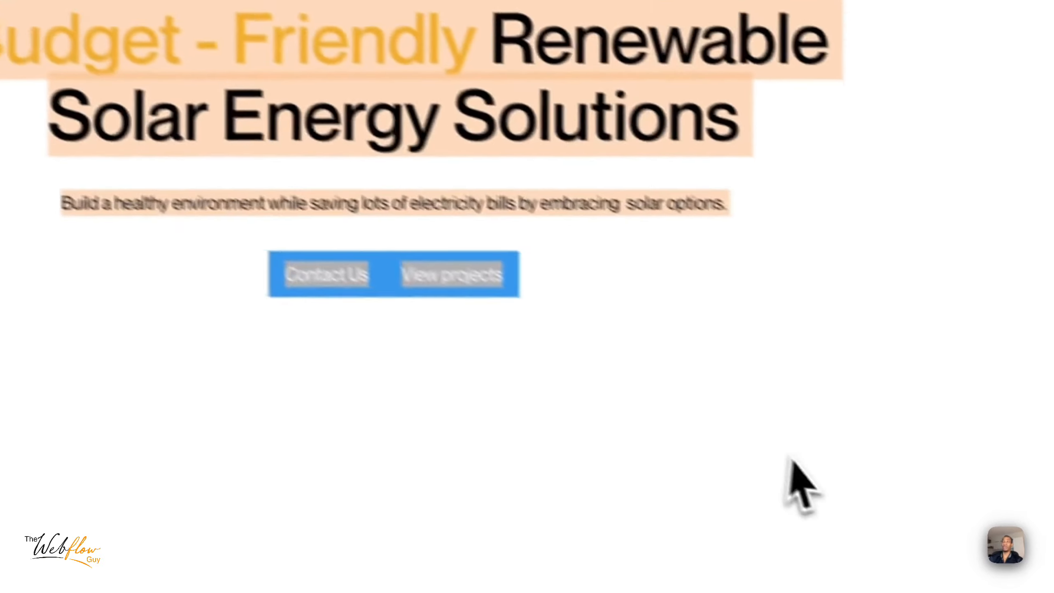
pyautogui.click(286, 324)
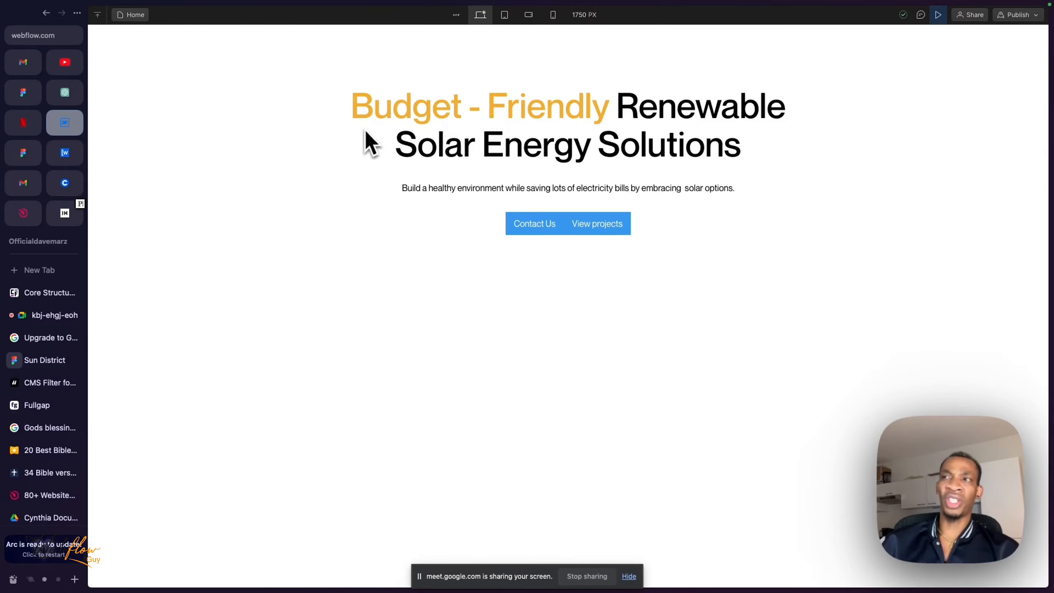
pyautogui.moveTo(353, 125); pyautogui.dragTo(712, 189)
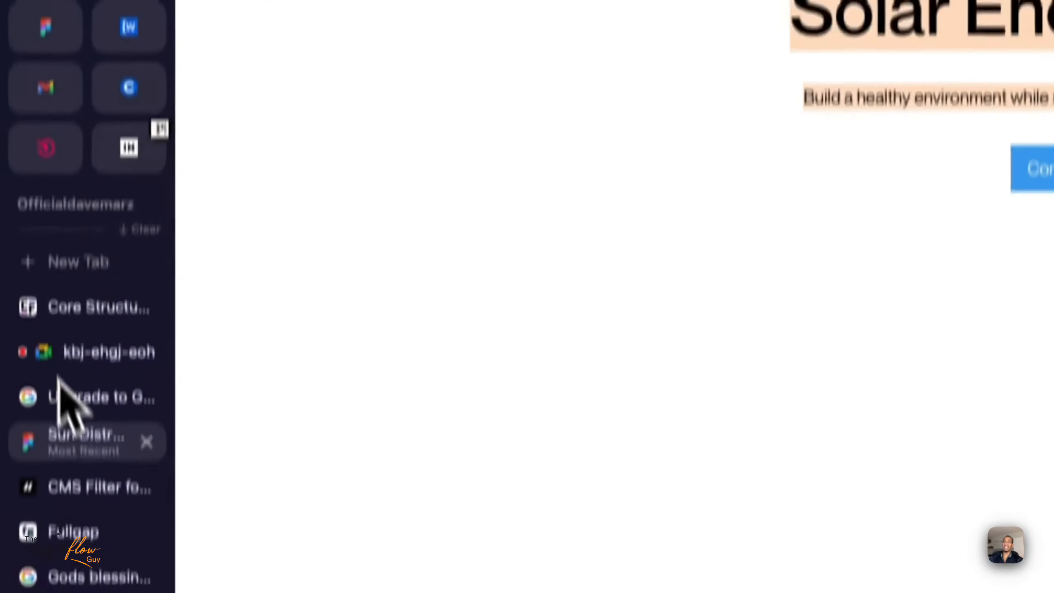
# Switch to the Sun District Figma file and inspect the hero paragraph's typography and its line break before "by embracing solar options.".
pyautogui.click(91, 386)
pyautogui.doubleClick(851, 86)
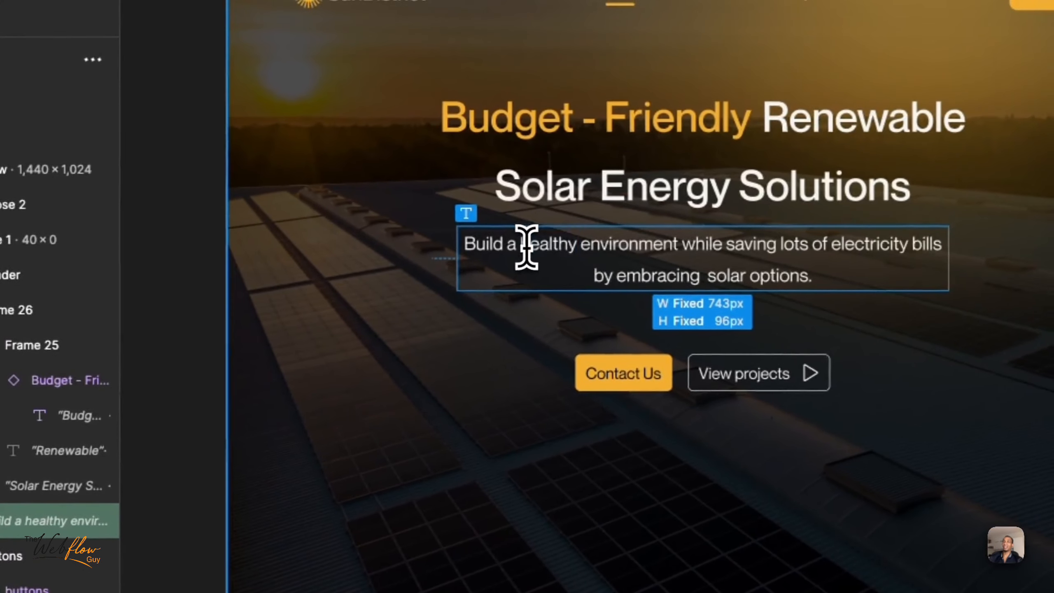
pyautogui.press('super+a')
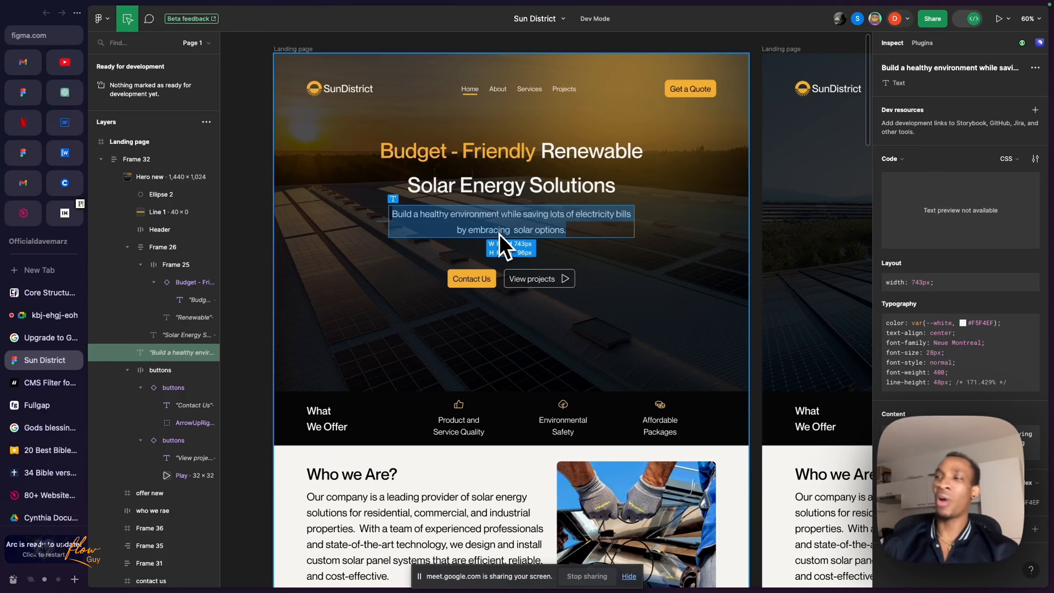
pyautogui.moveTo(567, 233); pyautogui.dragTo(471, 230)
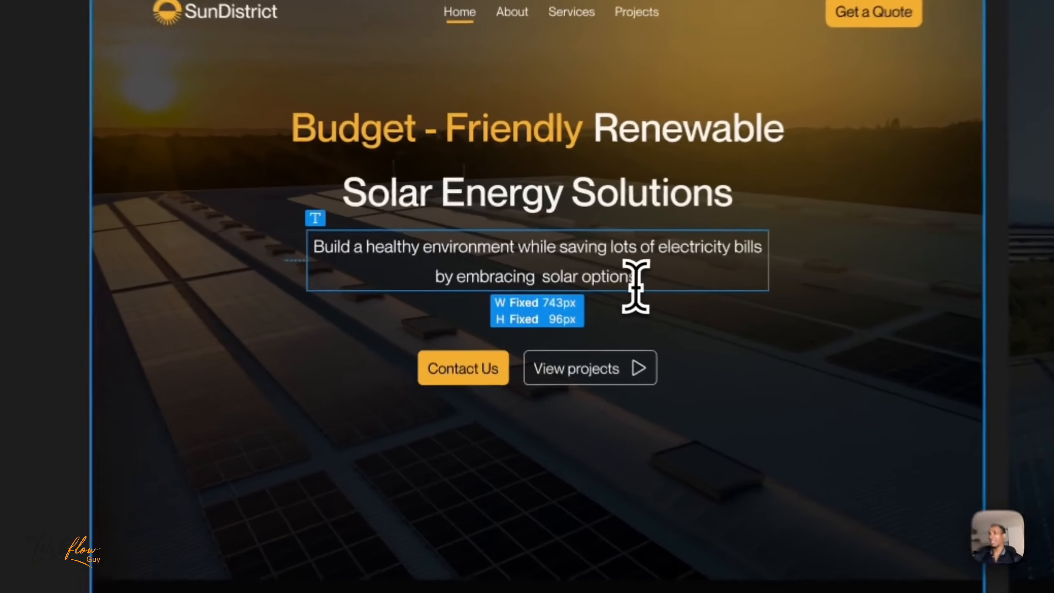
pyautogui.moveTo(515, 282); pyautogui.dragTo(299, 275)
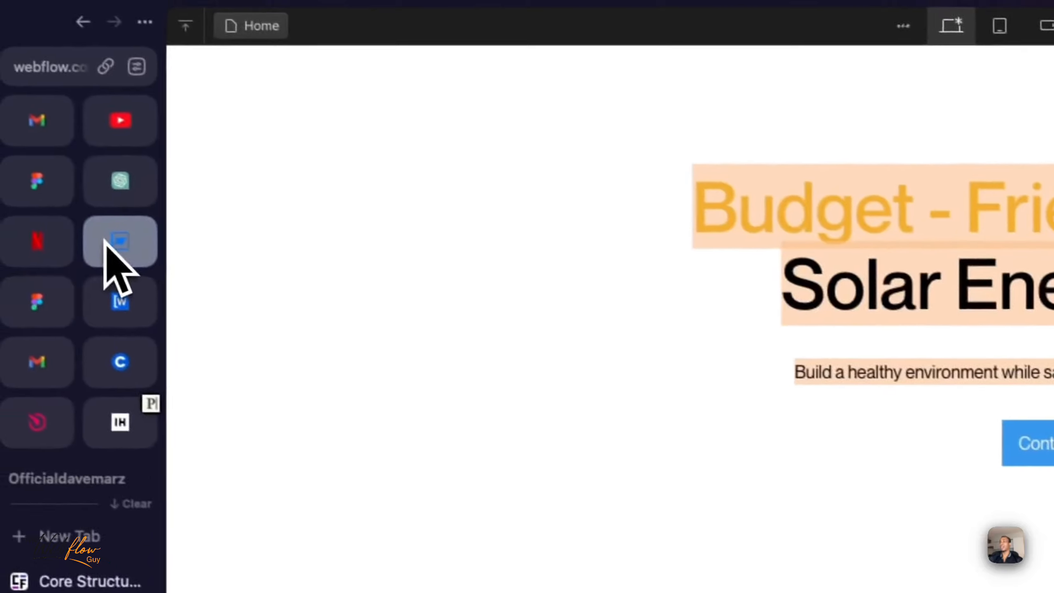
# Return to Webflow, leave the preview, and open the class selection for the hero paragraph.
pyautogui.click(857, 27)
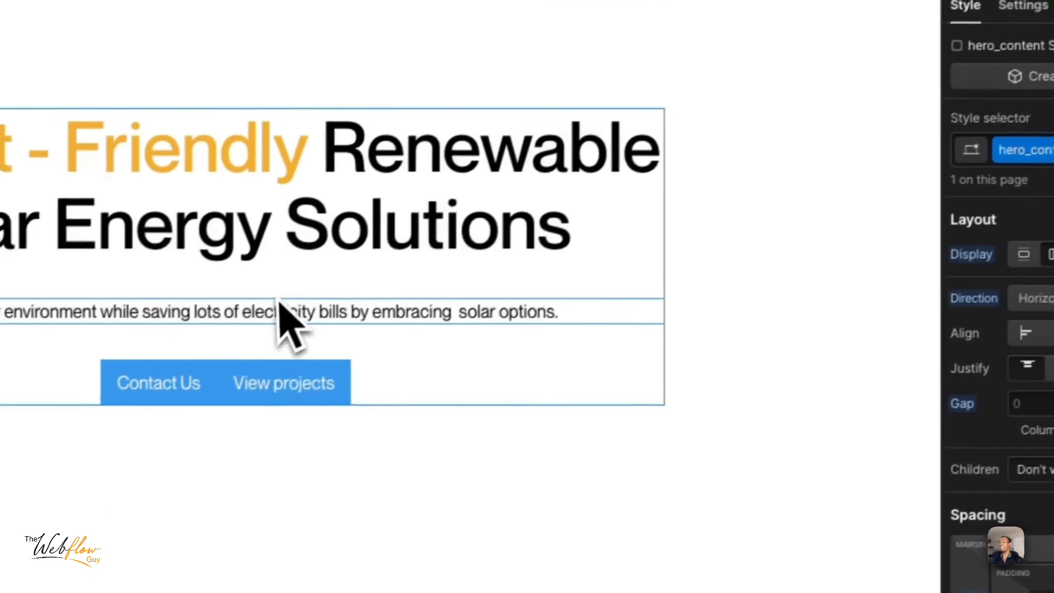
pyautogui.click(278, 301)
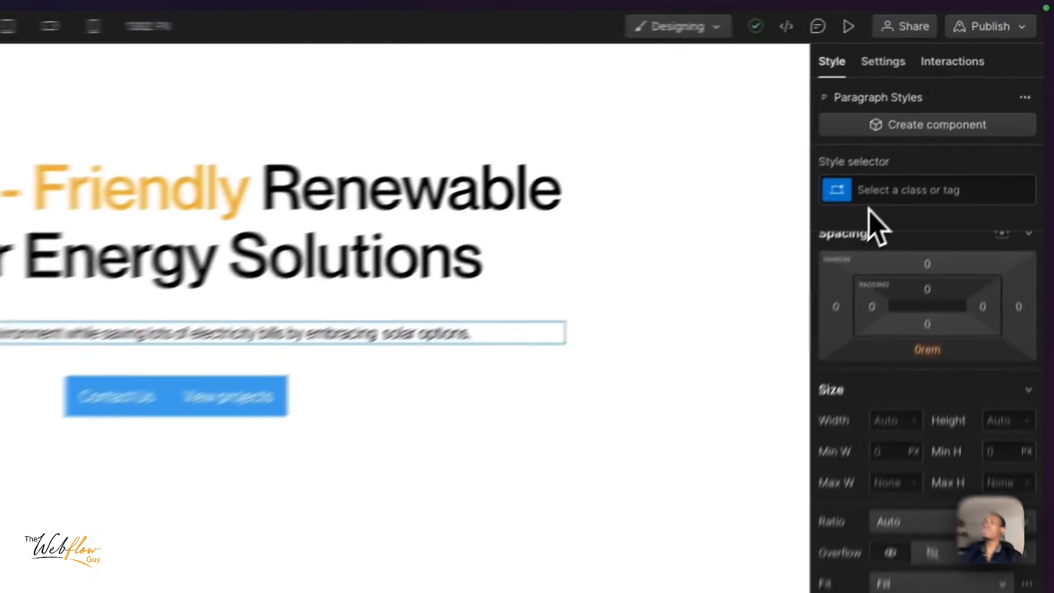
pyautogui.click(886, 194)
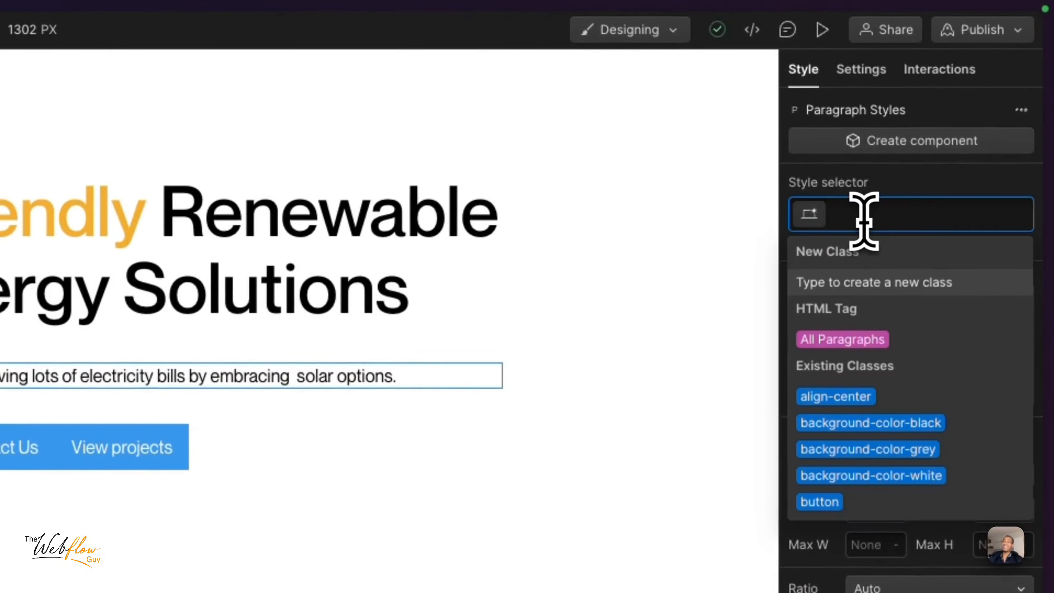
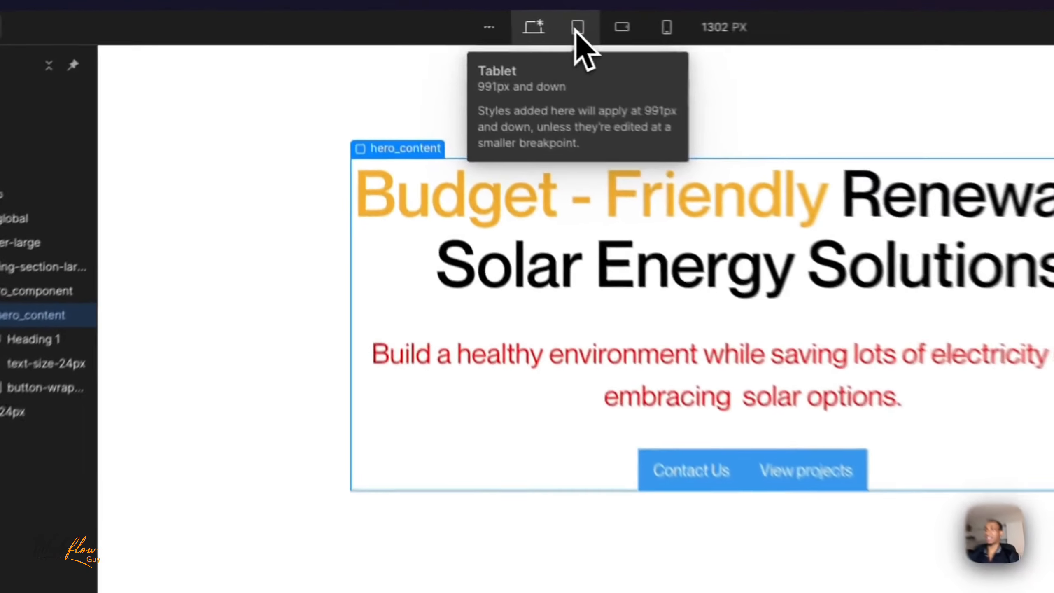
# Compare the hero section at the desktop and tablet breakpoints, and check the tablet layout for horizontal overflow.
pyautogui.click(464, 15)
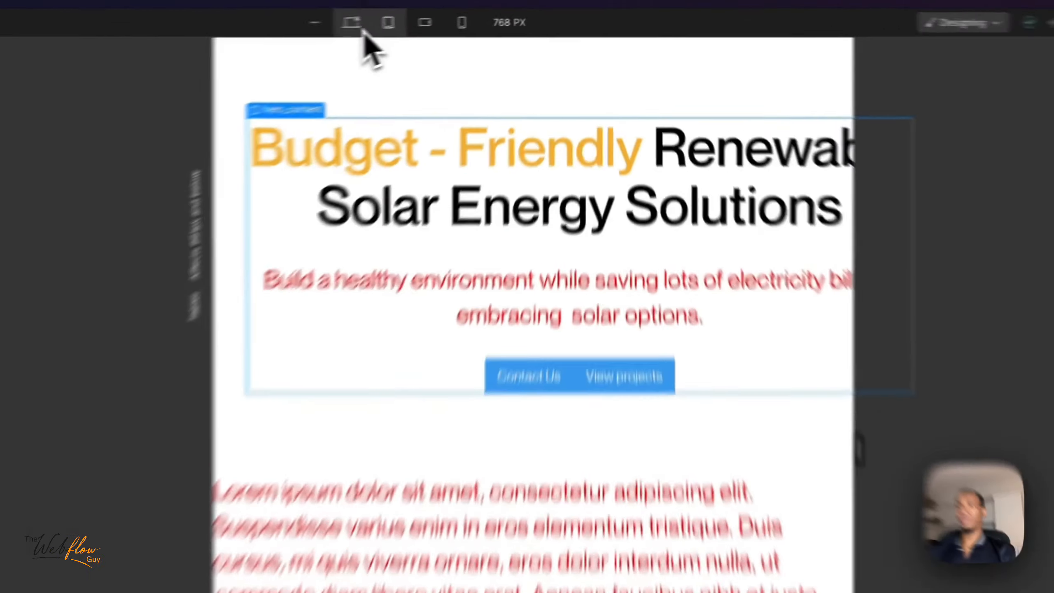
pyautogui.click(439, 15)
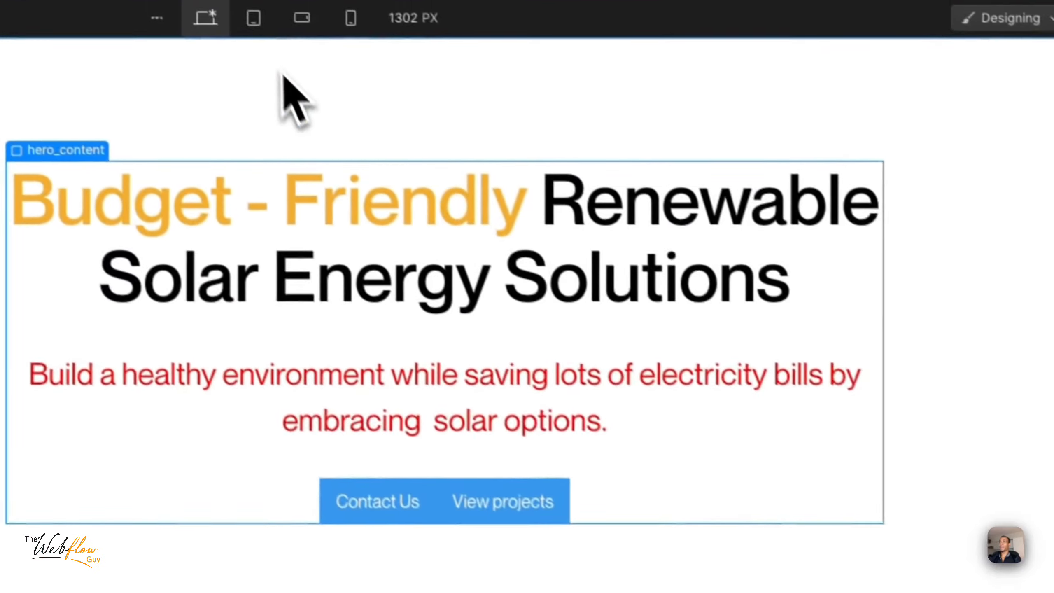
pyautogui.click(254, 17)
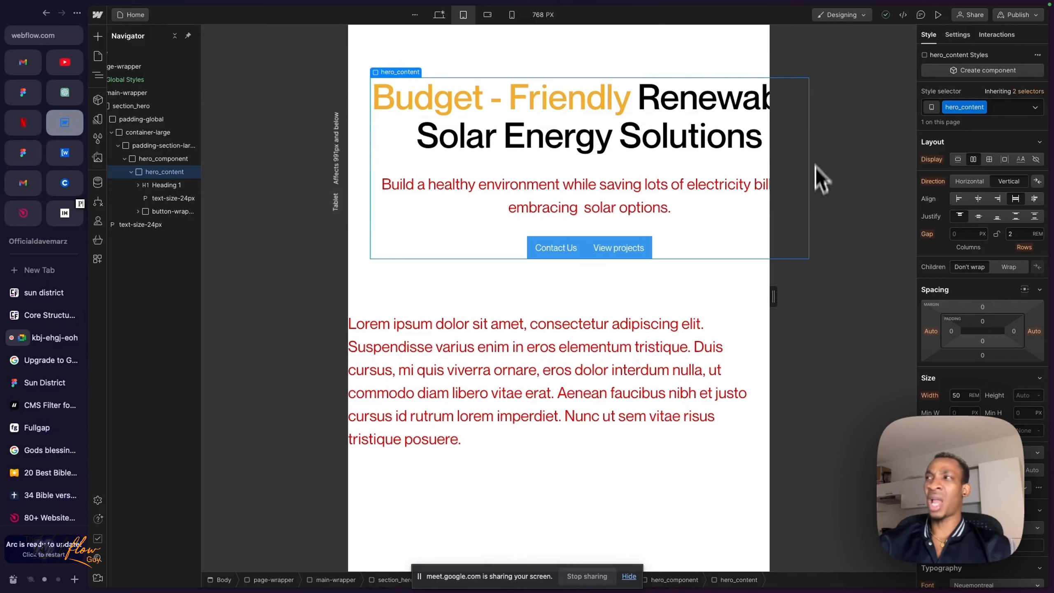
pyautogui.hscroll(1, 648, 249)
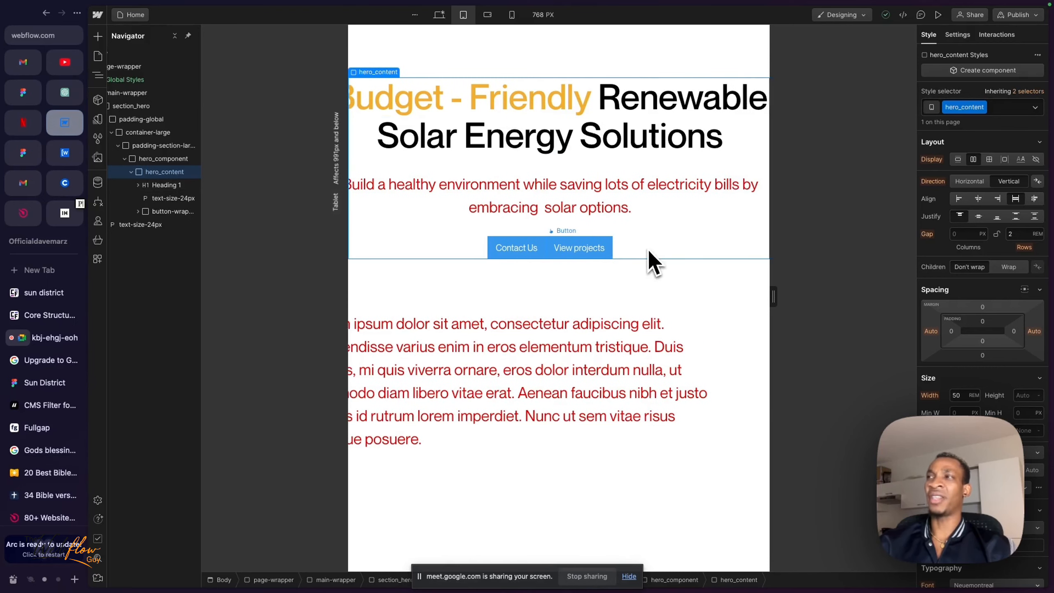
pyautogui.hscroll(-1, 648, 249)
pyautogui.hscroll(1, 649, 249)
pyautogui.hscroll(-1, 648, 249)
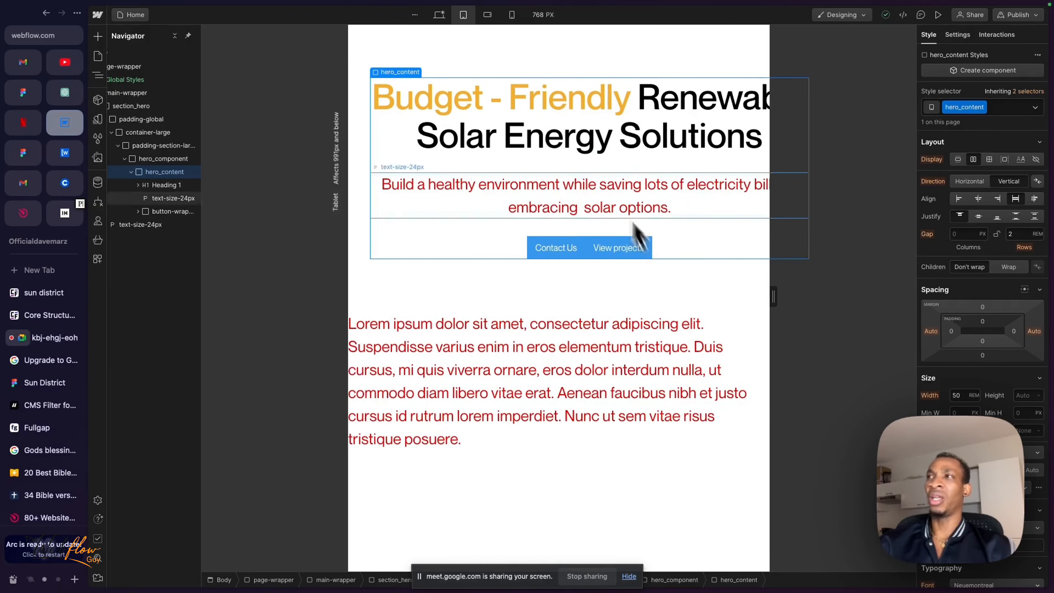
# Check the hero section for horizontal overflow at the mobile landscape breakpoint.
pyautogui.click(487, 14)
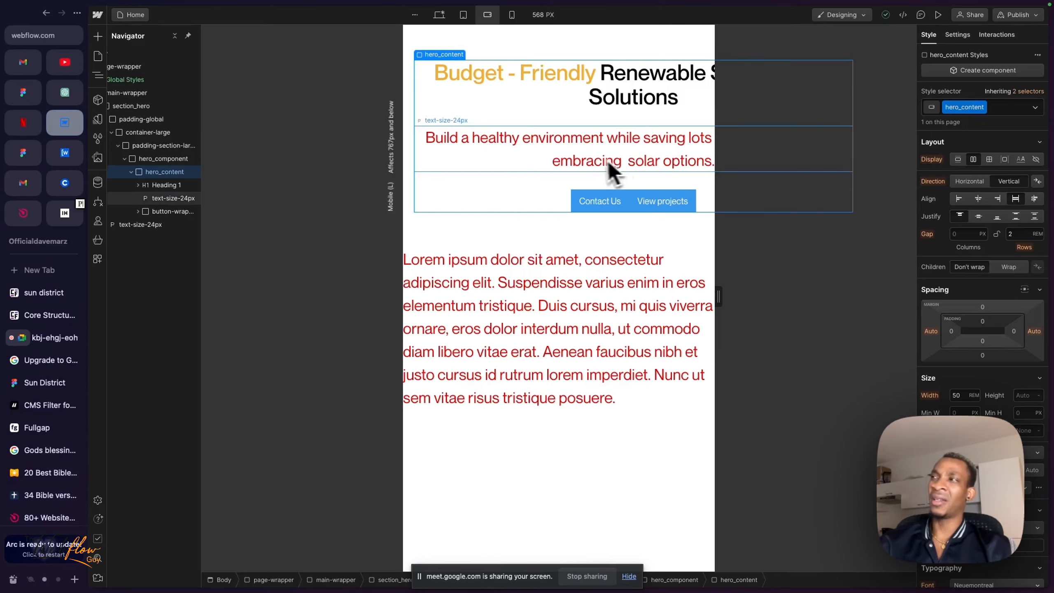
pyautogui.hscroll(3, 596, 161)
pyautogui.hscroll(-3, 595, 159)
pyautogui.hscroll(3, 595, 159)
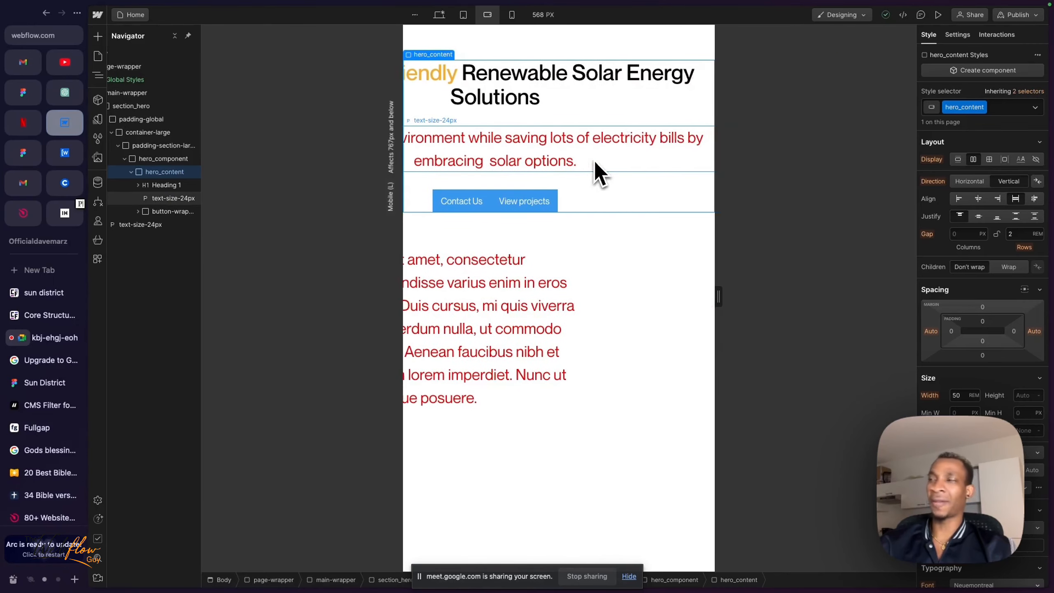
pyautogui.hscroll(-3, 594, 160)
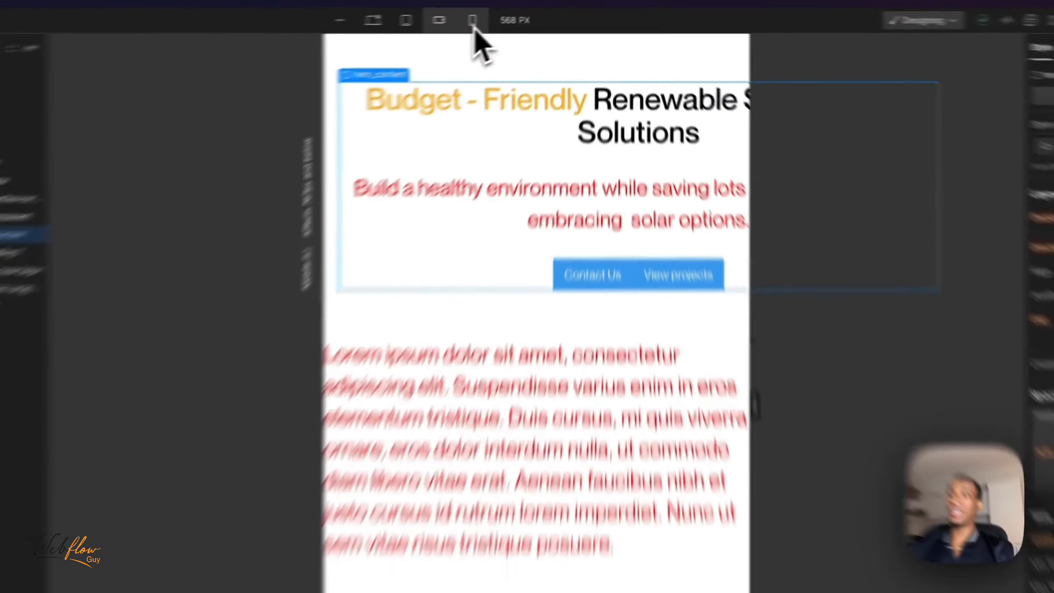
# Check the hero section's overflow at the mobile portrait breakpoint with the canvas widened to 366 px.
pyautogui.click(512, 15)
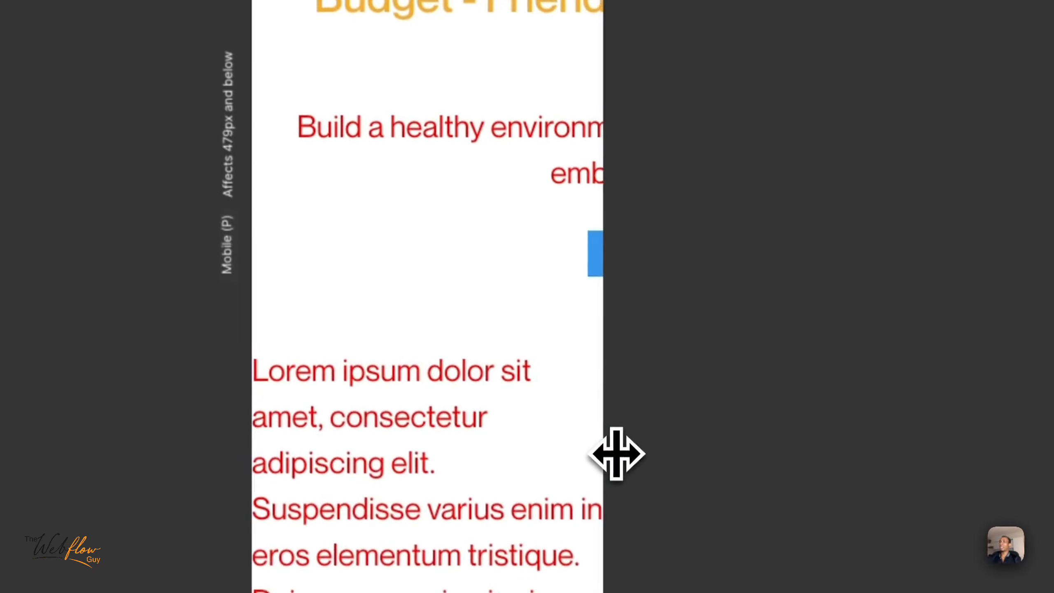
pyautogui.moveTo(617, 453); pyautogui.dragTo(639, 453)
pyautogui.hscroll(5, 519, 225)
pyautogui.hscroll(-5, 512, 208)
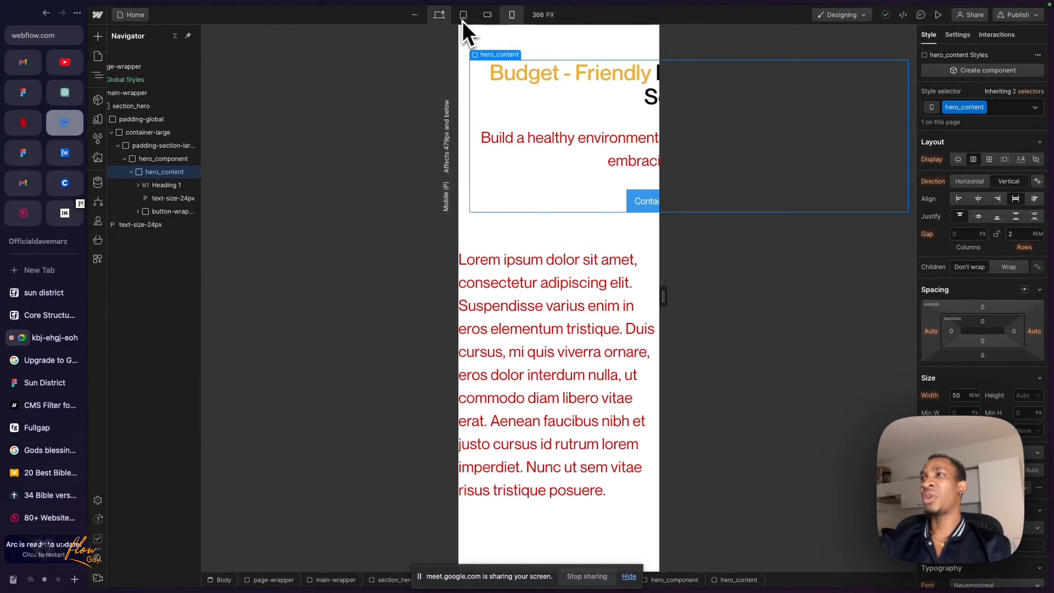
# Set the hero_content block's width to Auto at the tablet breakpoint.
pyautogui.click(439, 15)
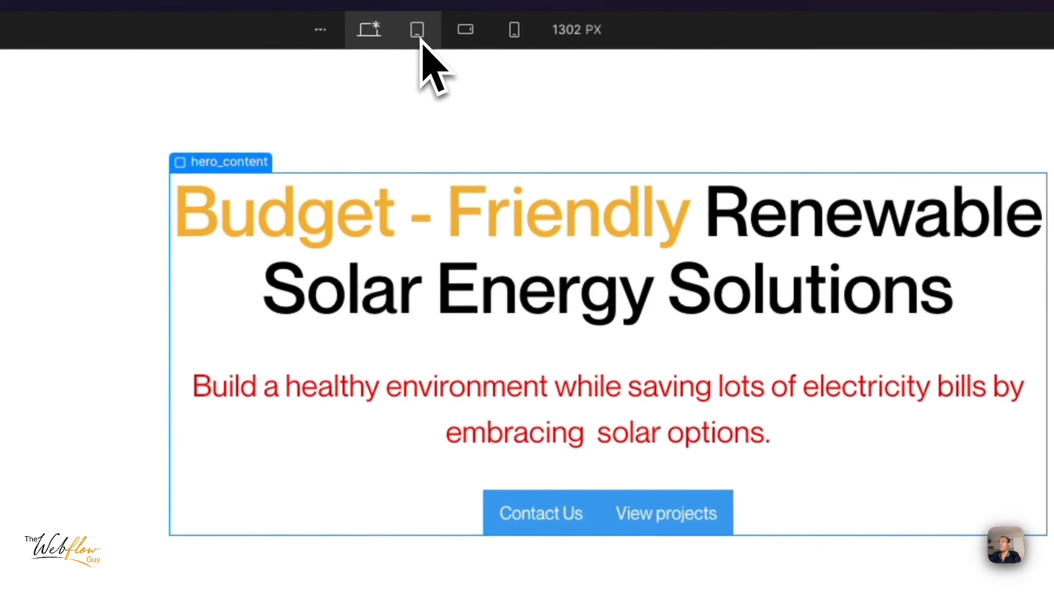
pyautogui.click(417, 31)
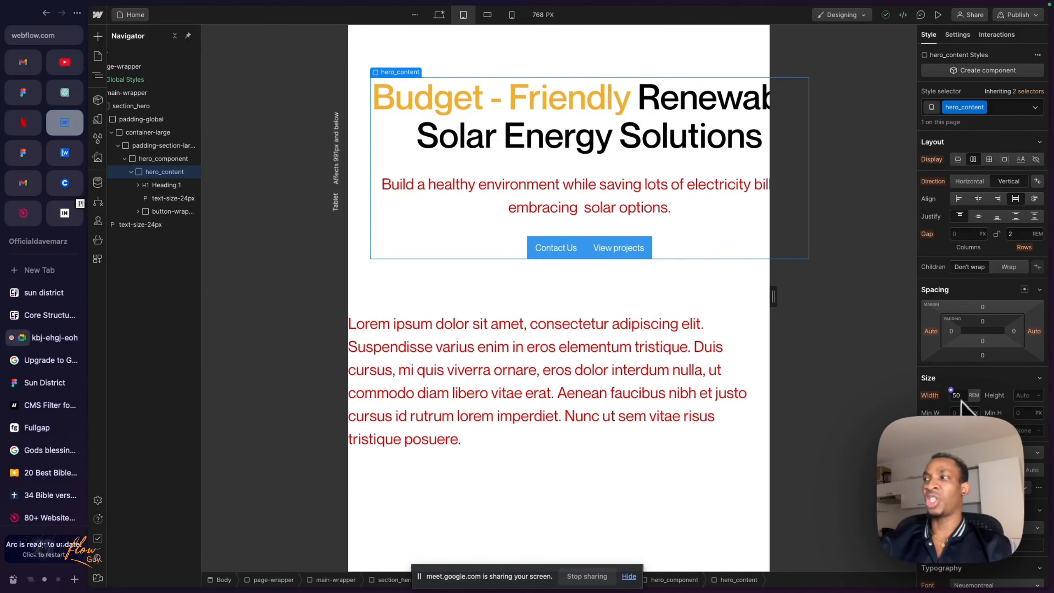
pyautogui.scroll(-2, 977, 397)
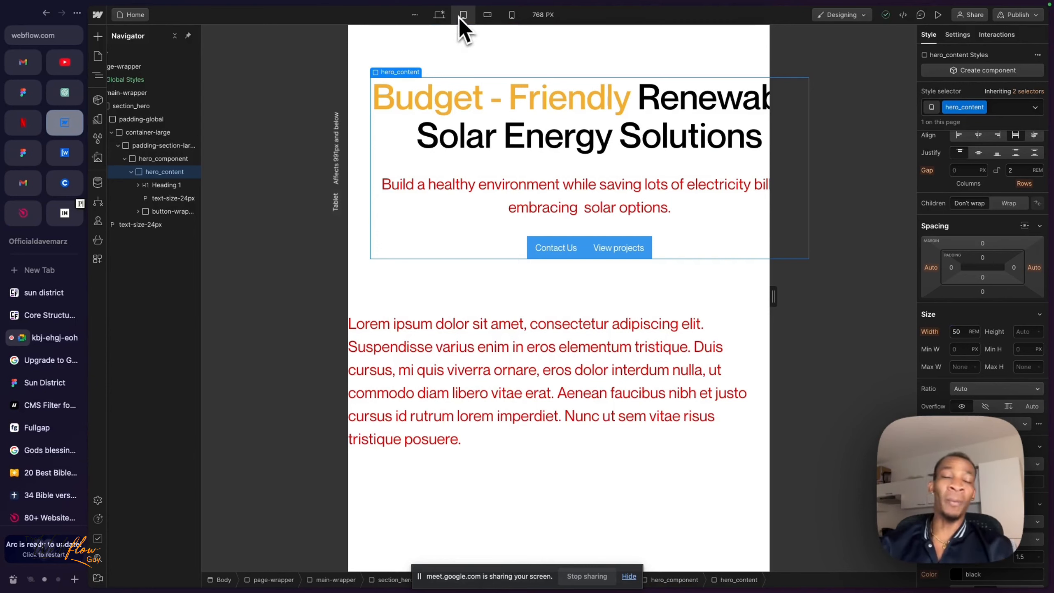
pyautogui.click(974, 332)
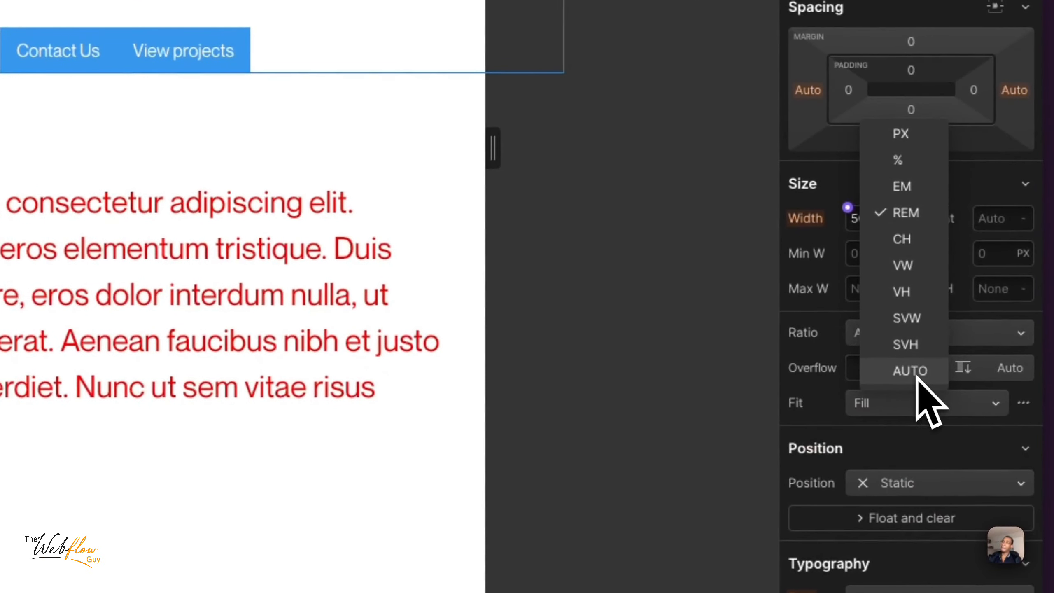
pyautogui.click(915, 372)
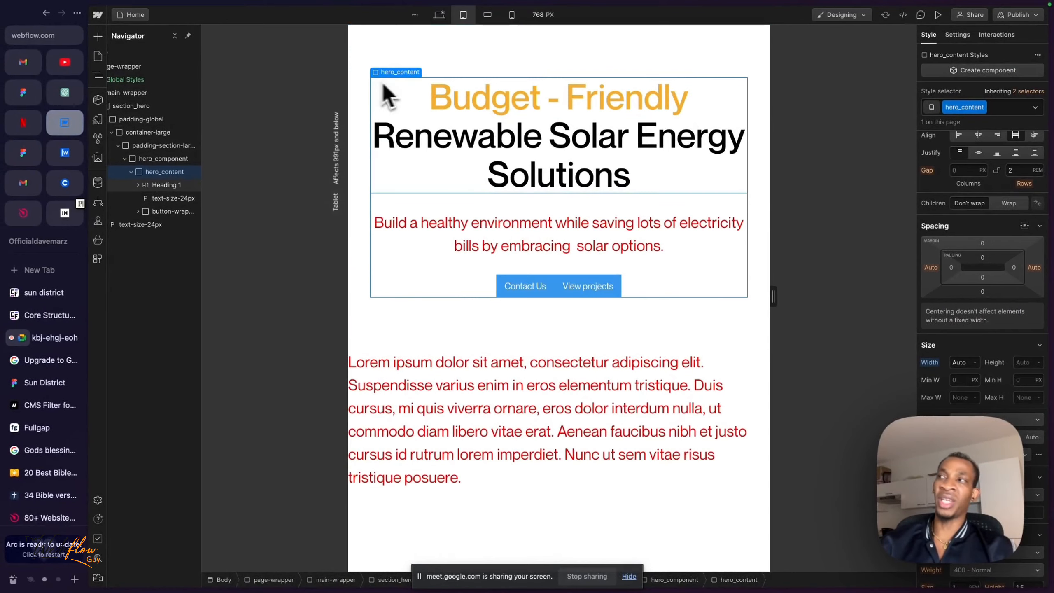
# Review the hero at the mobile landscape and portrait breakpoints, including Heading 1, and widen the canvas to 762 px to test its wrapping.
pyautogui.click(487, 15)
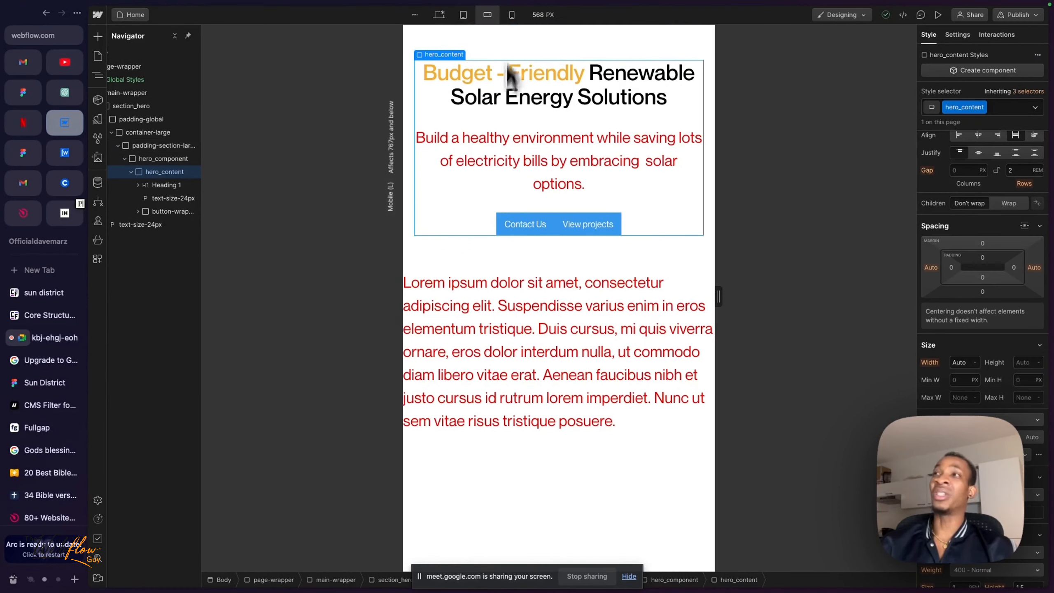
pyautogui.click(511, 16)
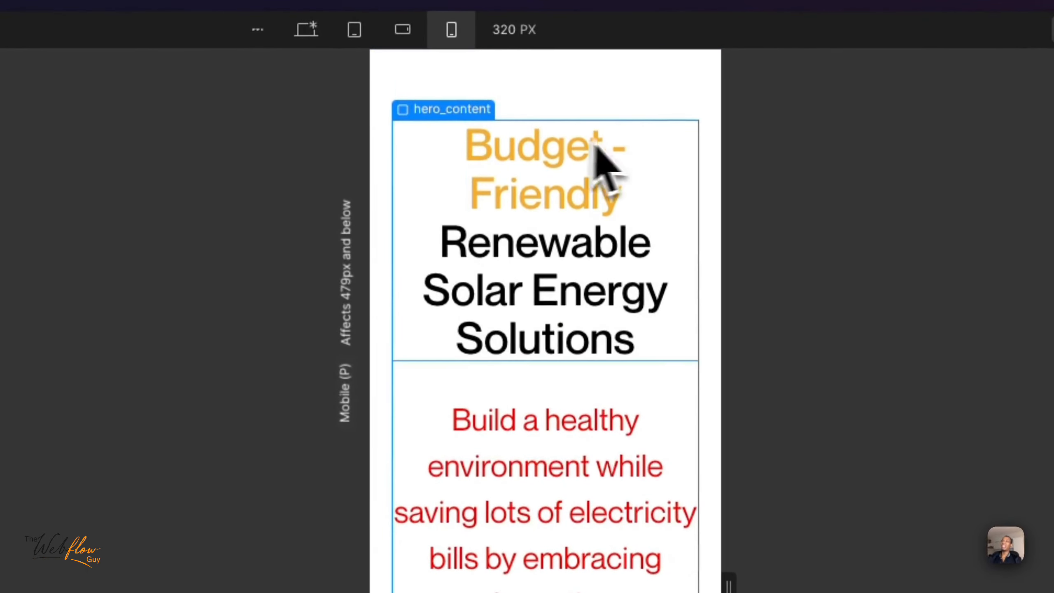
pyautogui.click(482, 261)
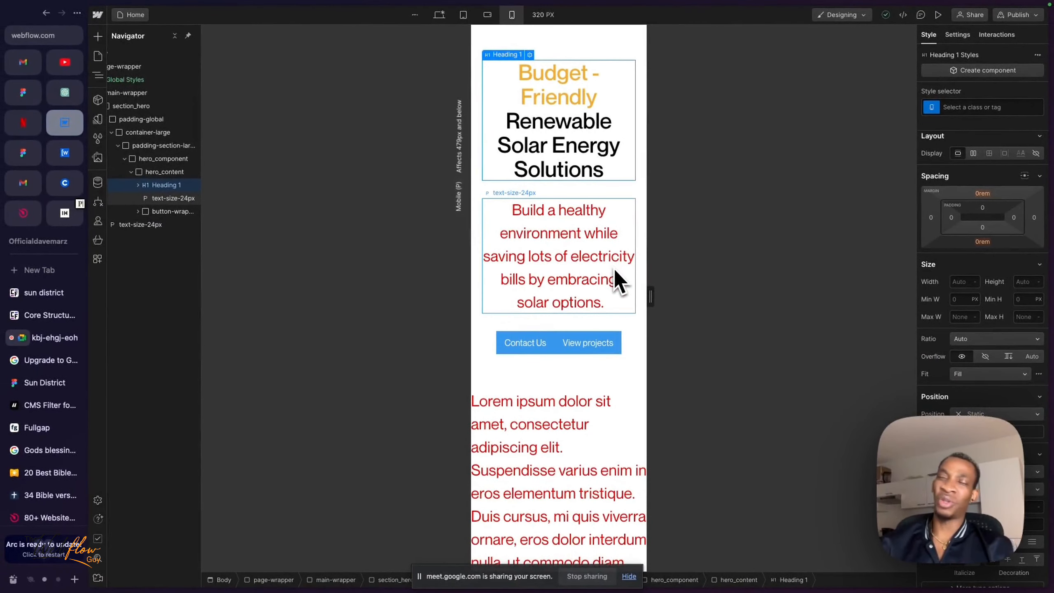
pyautogui.scroll(-1, 584, 231)
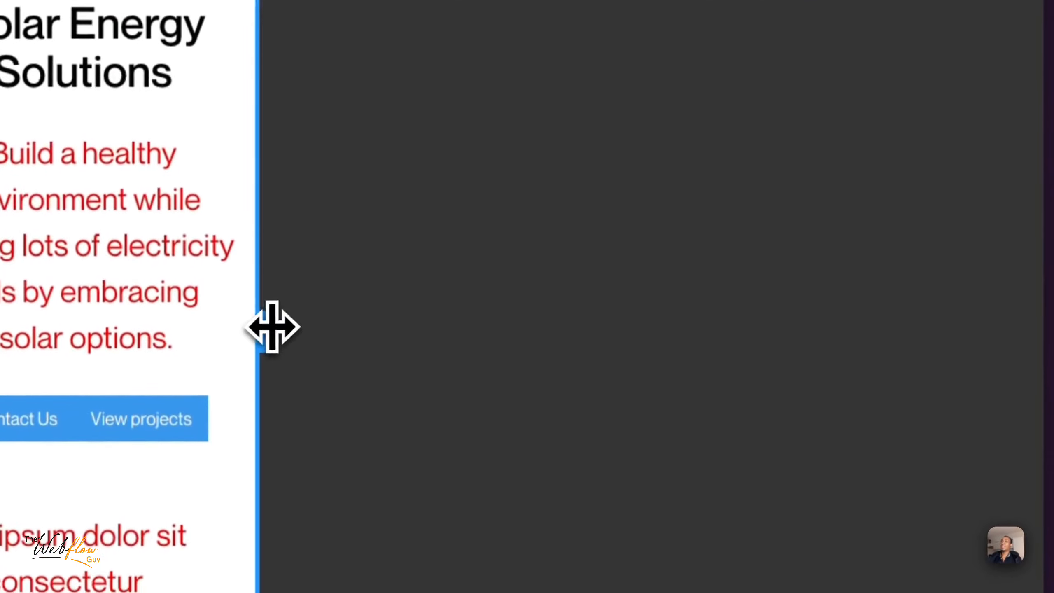
pyautogui.moveTo(273, 328); pyautogui.dragTo(789, 316)
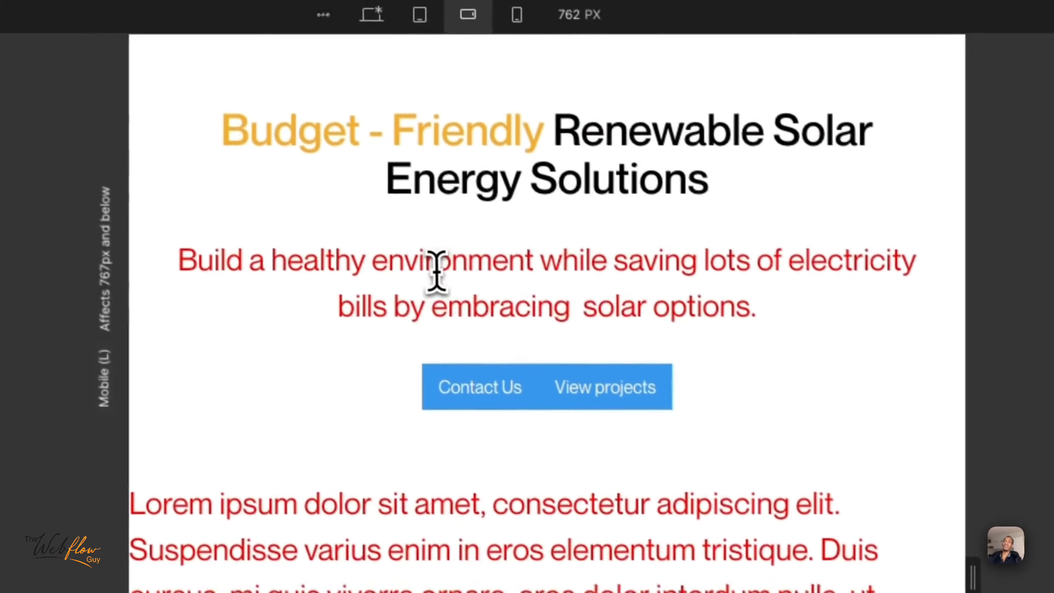
# Check the wrapping of the hero heading and paragraph at the mobile landscape, mobile portrait and desktop breakpoints, and leave preview mode.
pyautogui.moveTo(513, 139); pyautogui.dragTo(599, 161)
pyautogui.moveTo(777, 316); pyautogui.dragTo(169, 270)
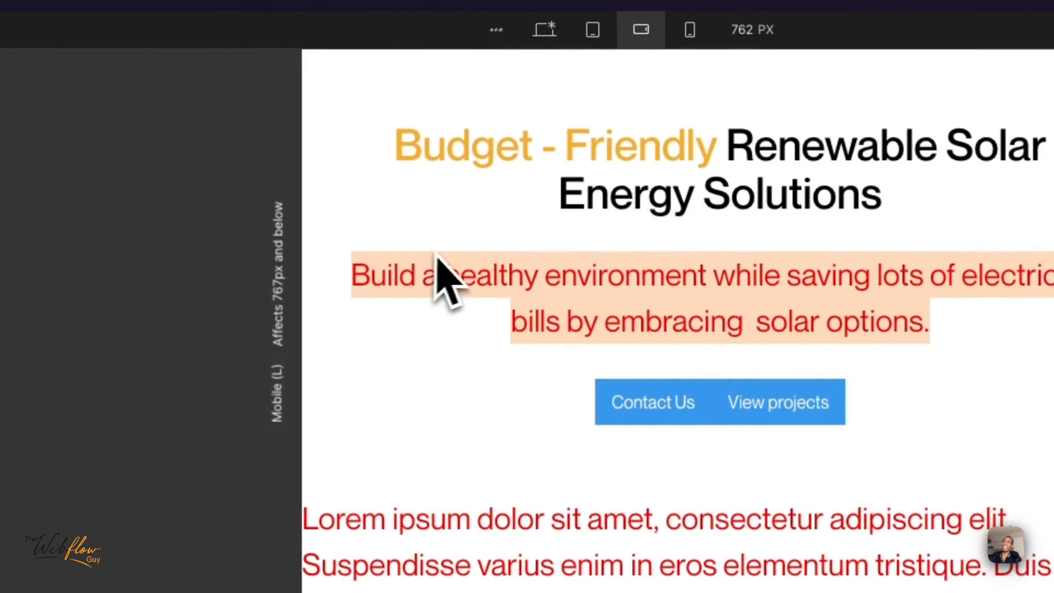
pyautogui.click(694, 41)
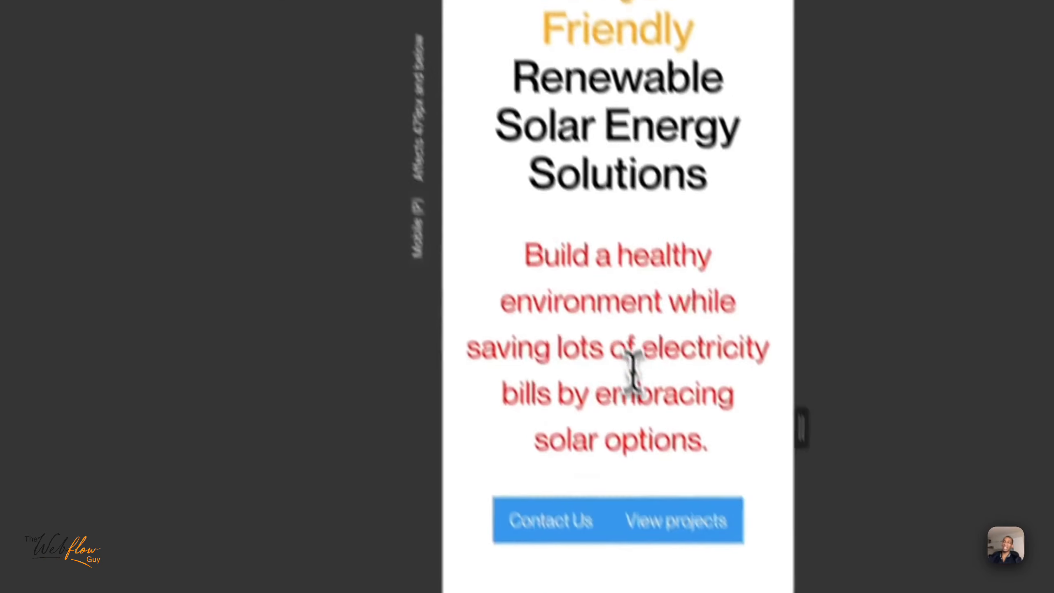
pyautogui.moveTo(493, 209); pyautogui.dragTo(676, 372)
pyautogui.moveTo(683, 395); pyautogui.dragTo(366, 198)
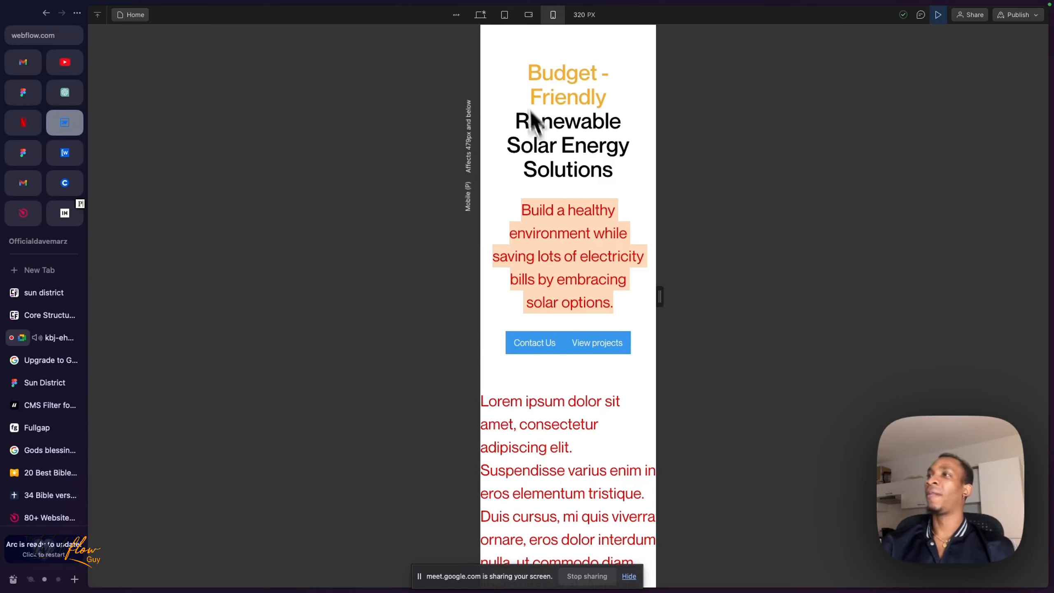
pyautogui.click(481, 15)
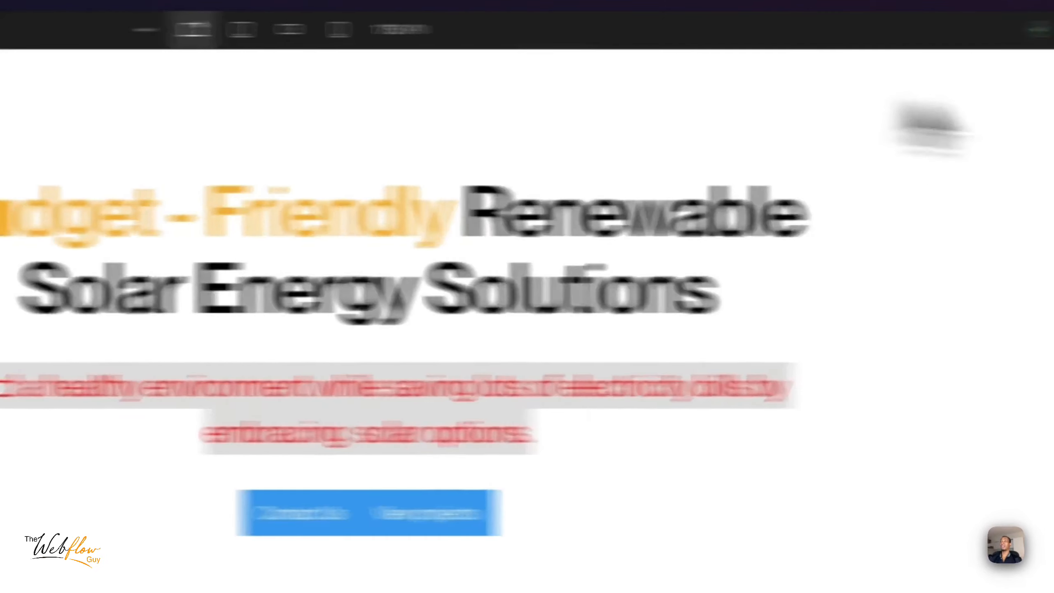
pyautogui.click(846, 33)
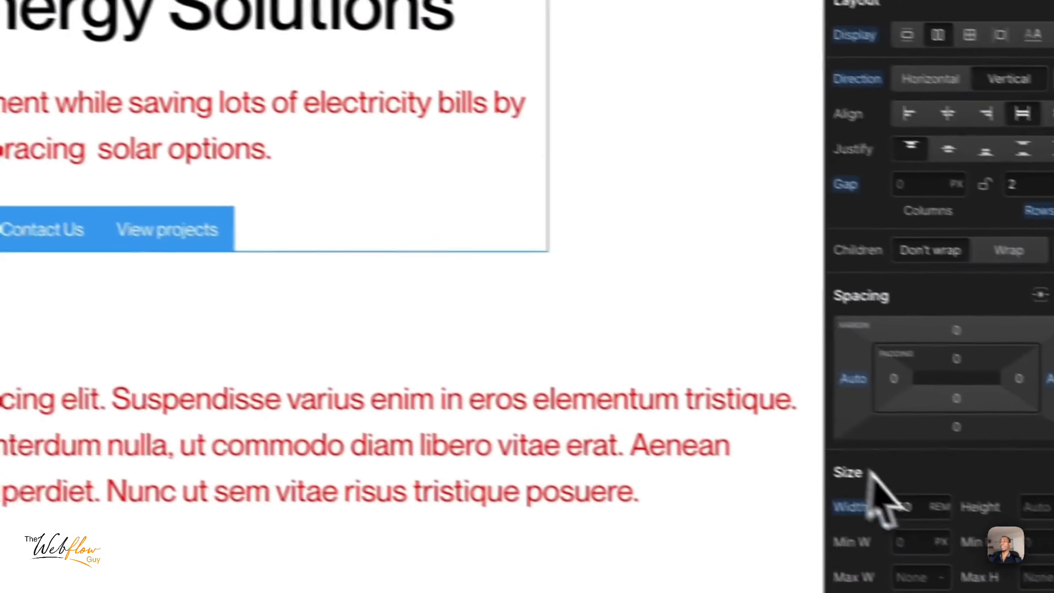
# Review the hero_content block's size settings on desktop and its layout at the tablet, mobile landscape and mobile portrait breakpoints.
pyautogui.click(876, 495)
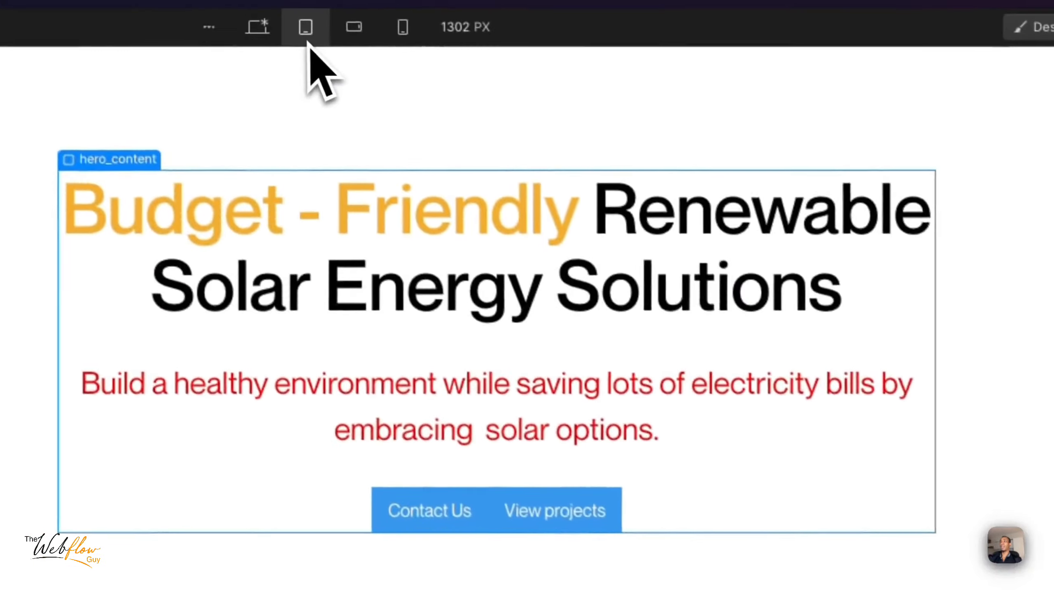
pyautogui.click(307, 35)
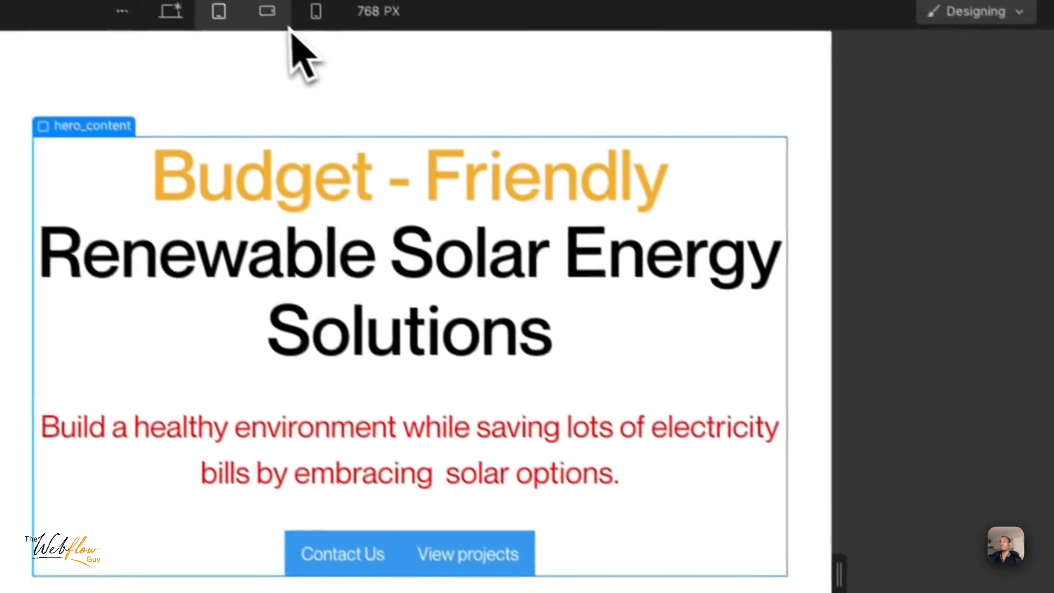
pyautogui.click(268, 13)
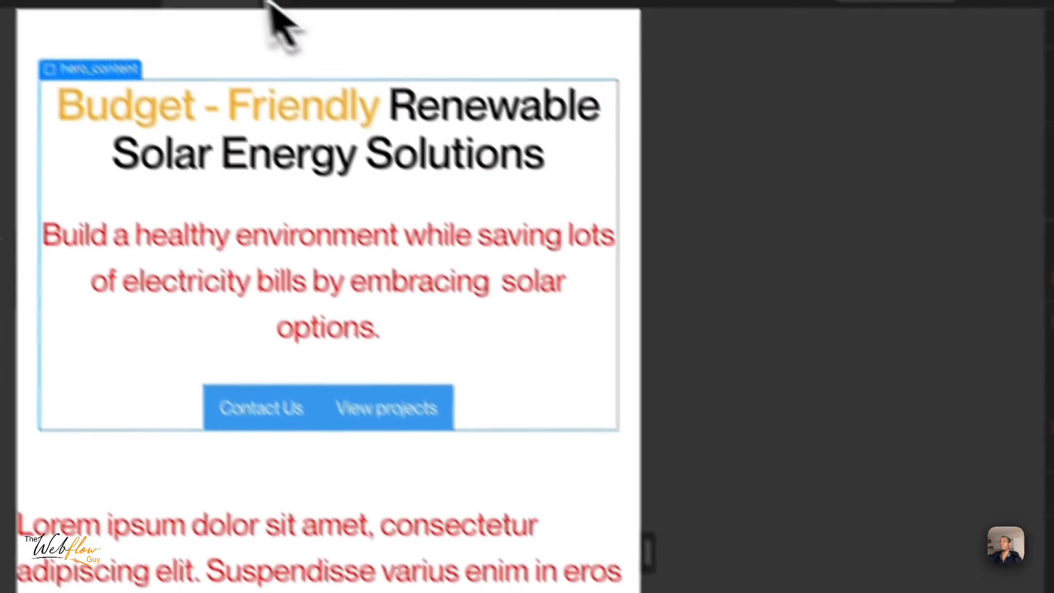
pyautogui.click(275, 18)
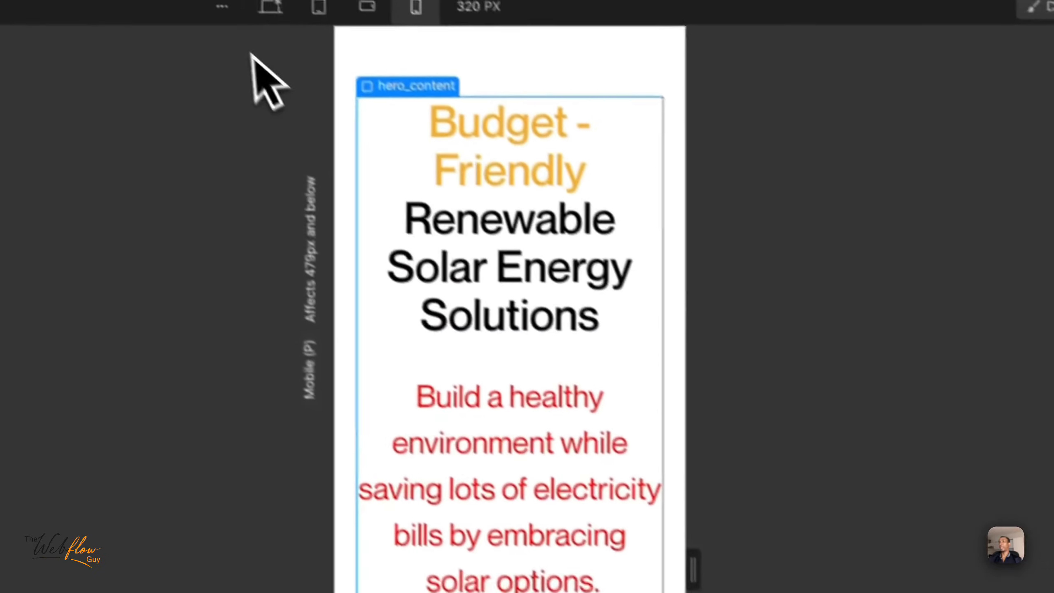
pyautogui.click(297, 36)
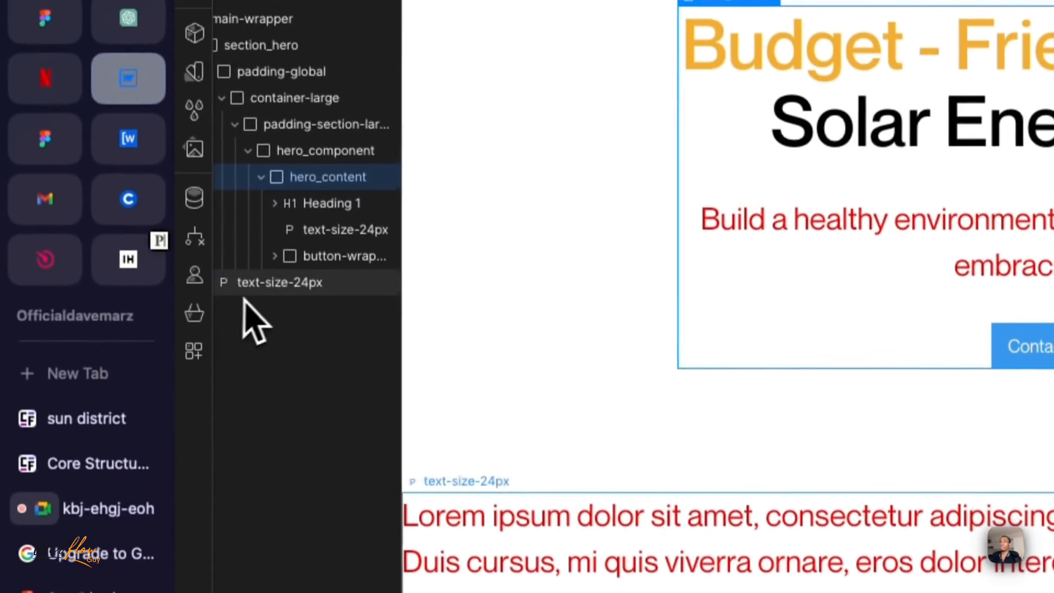
# Delete the Lorem ipsum text-size-24px paragraph and the spare "Button Text" button below the hero section.
pyautogui.click(51, 211)
pyautogui.press('Delete')
pyautogui.click(933, 261)
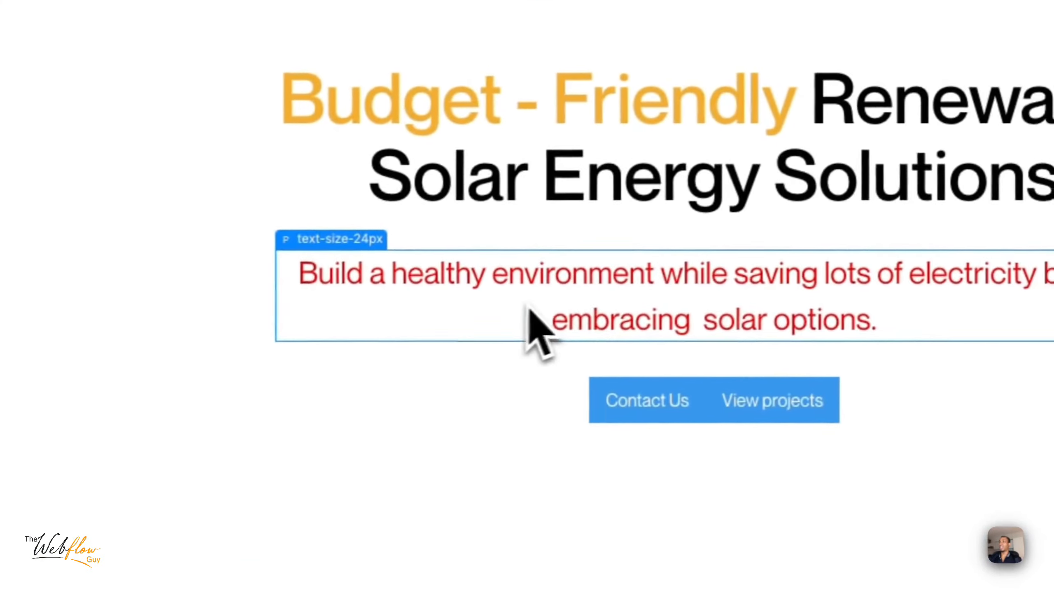
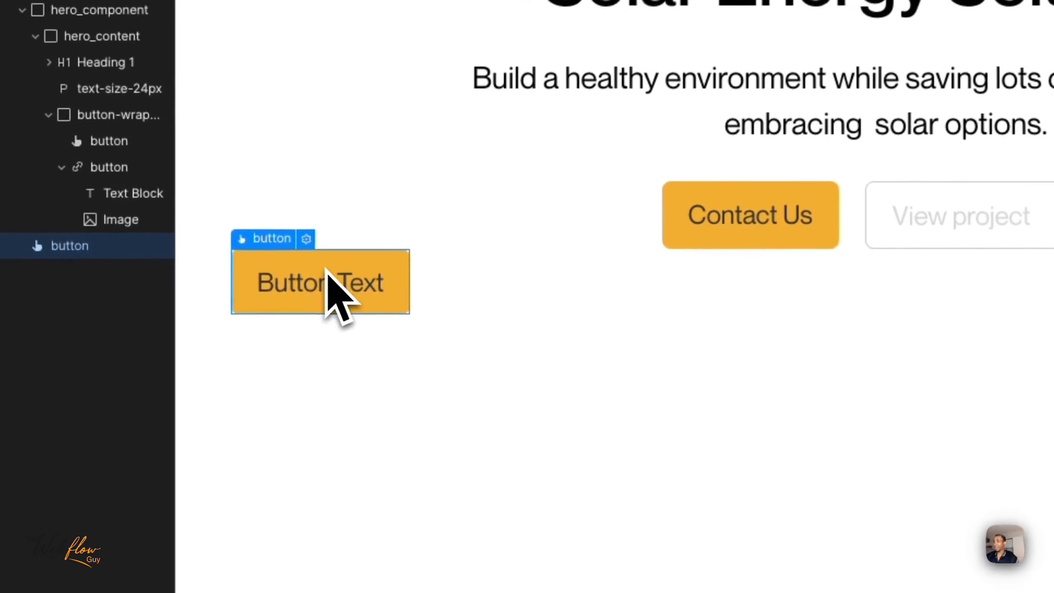
pyautogui.moveTo(325, 269); pyautogui.dragTo(673, 411)
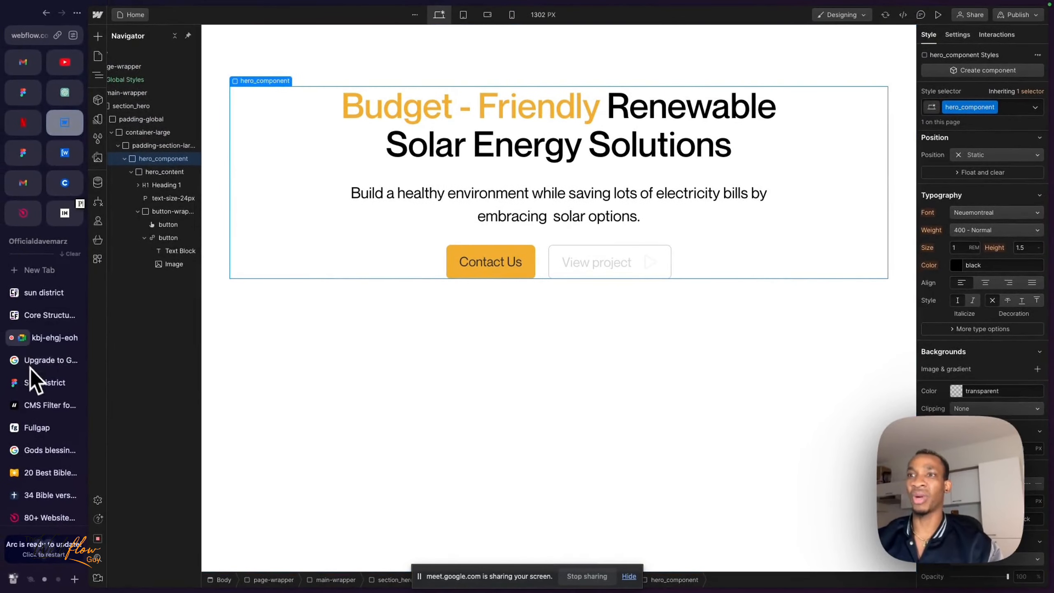
# Switch to the Sun District Figma file and inspect the Hero new frame's assets, export options and layers.
pyautogui.click(35, 380)
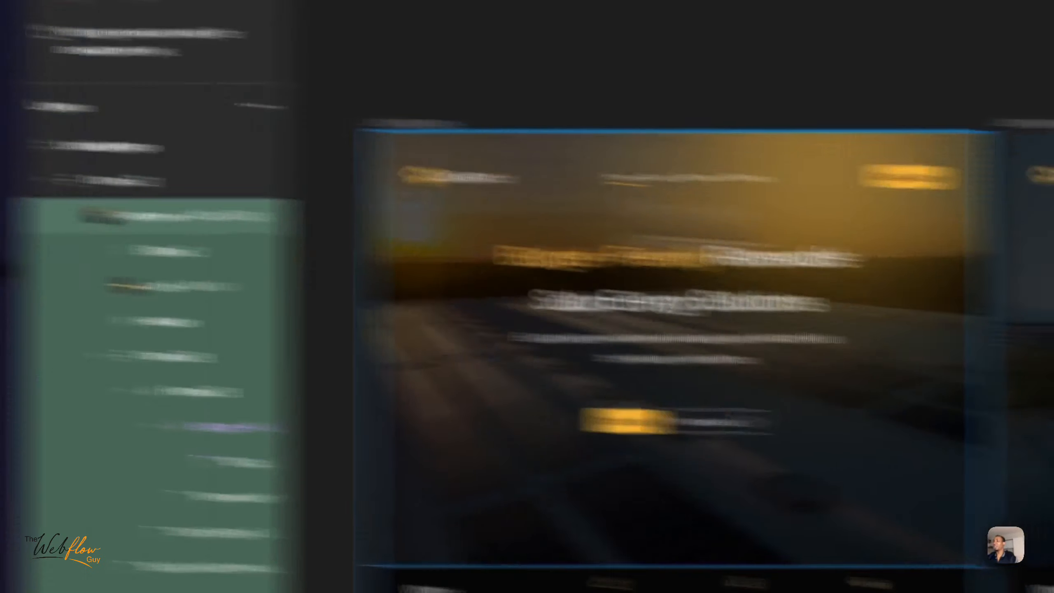
pyautogui.scroll(-3, 803, 478)
pyautogui.click(758, 485)
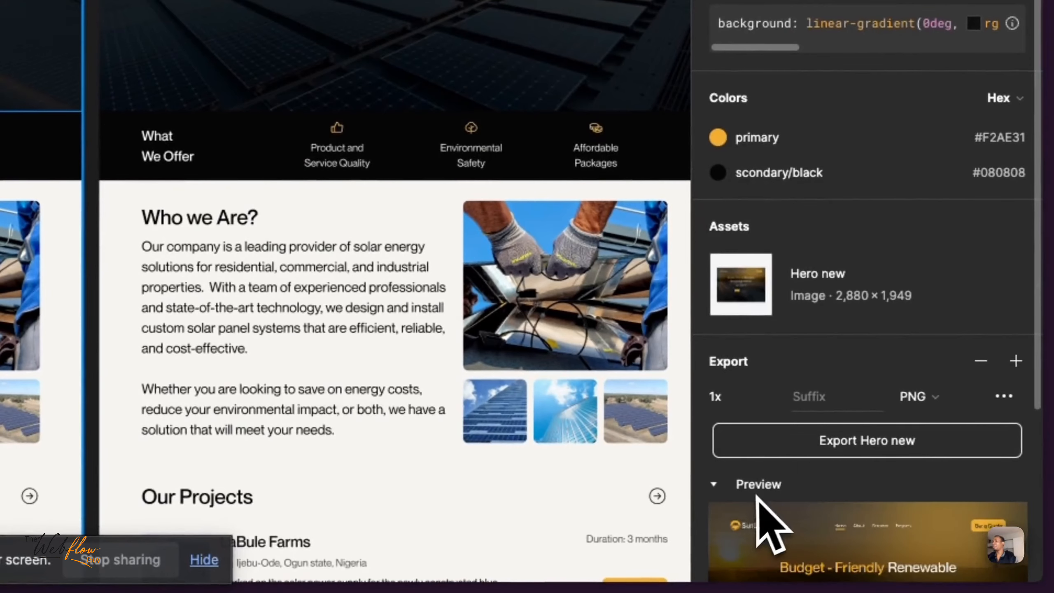
pyautogui.scroll(-5, 757, 499)
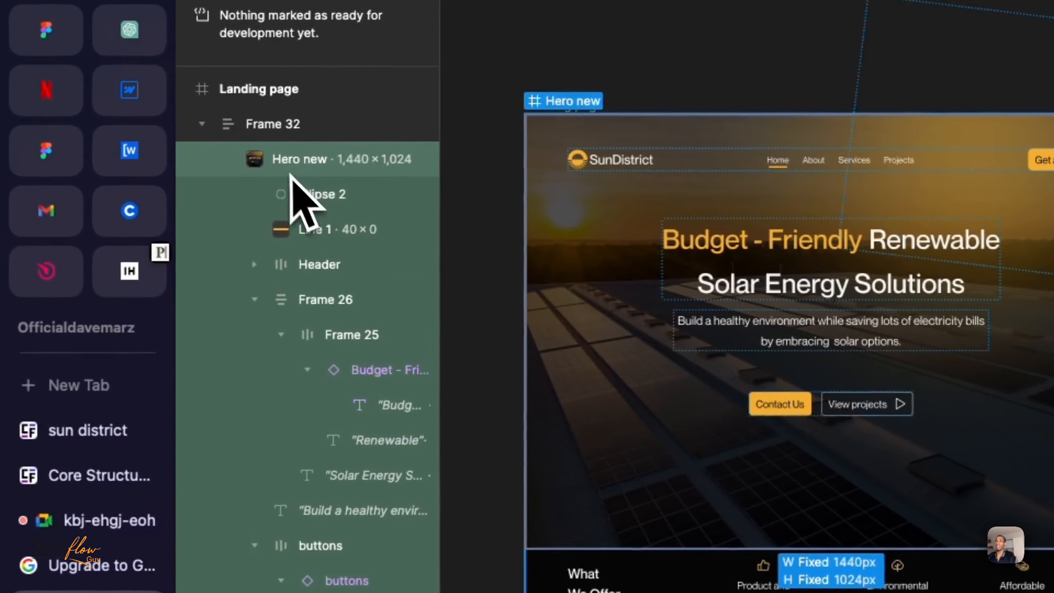
pyautogui.scroll(2, 293, 183)
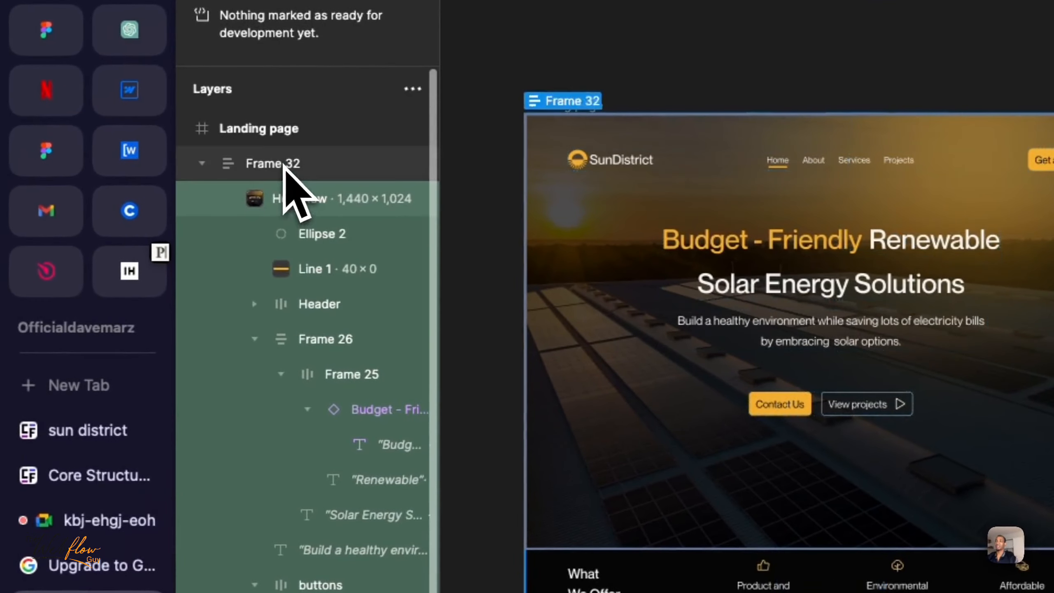
pyautogui.scroll(-3, 581, 125)
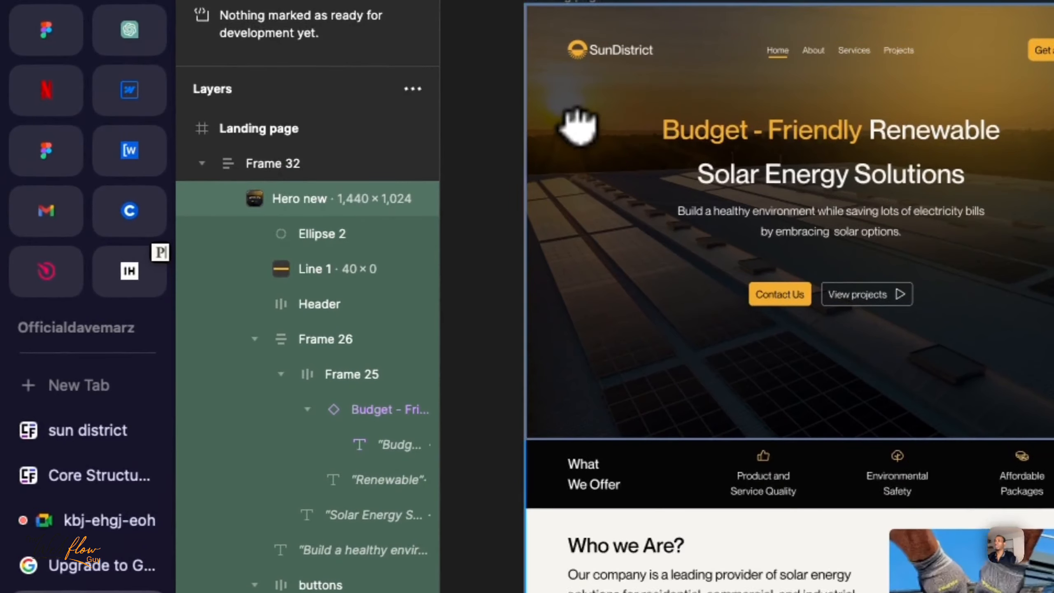
pyautogui.scroll(2, 588, 205)
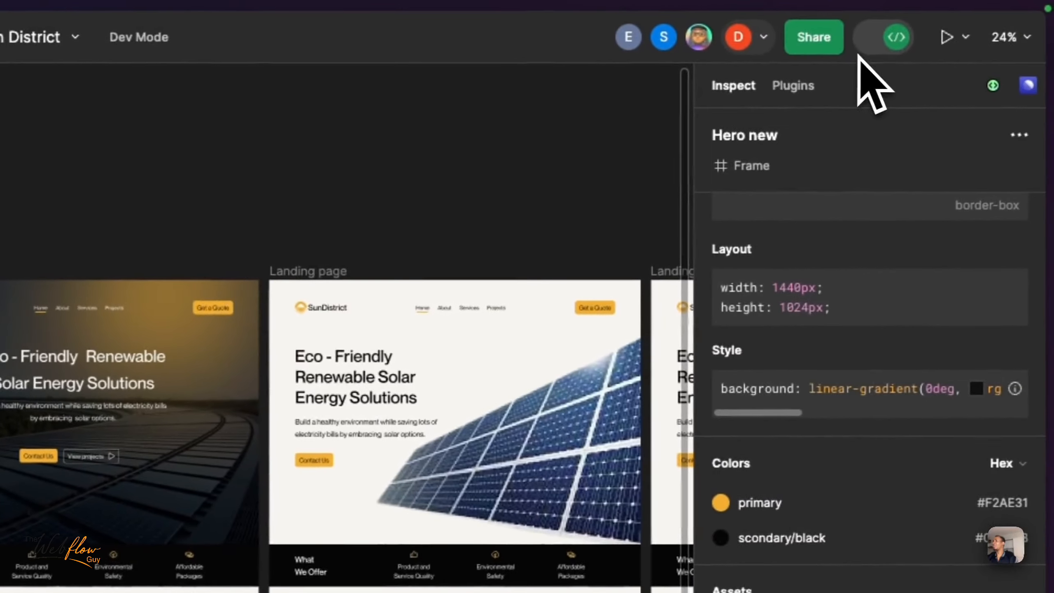
# Turn off Dev Mode and look through the layers of the Hero new frames in the first two Landing page designs.
pyautogui.click(919, 38)
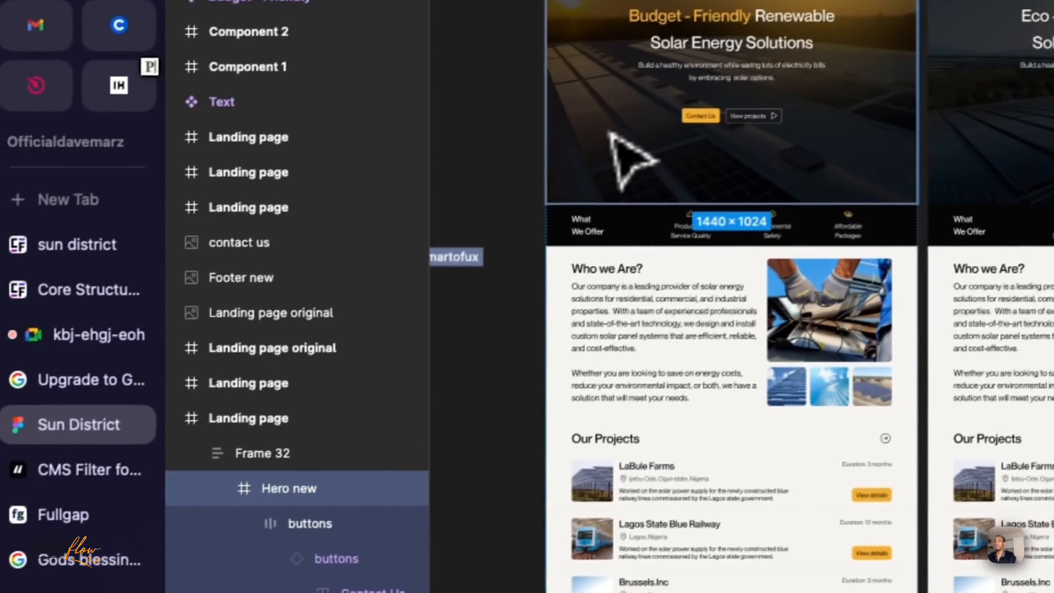
pyautogui.scroll(-10, 237, 444)
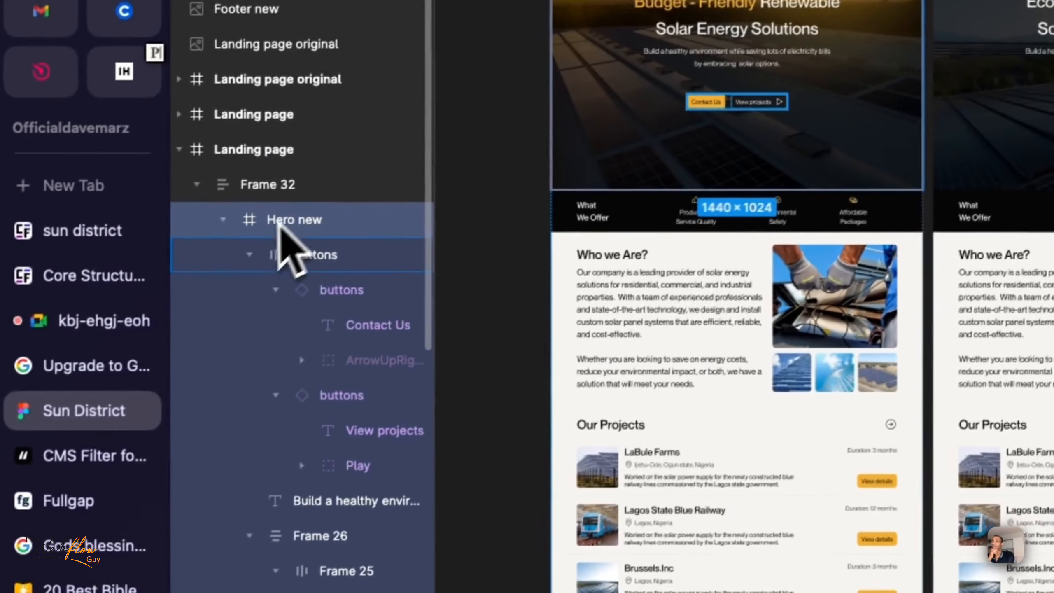
pyautogui.click(214, 374)
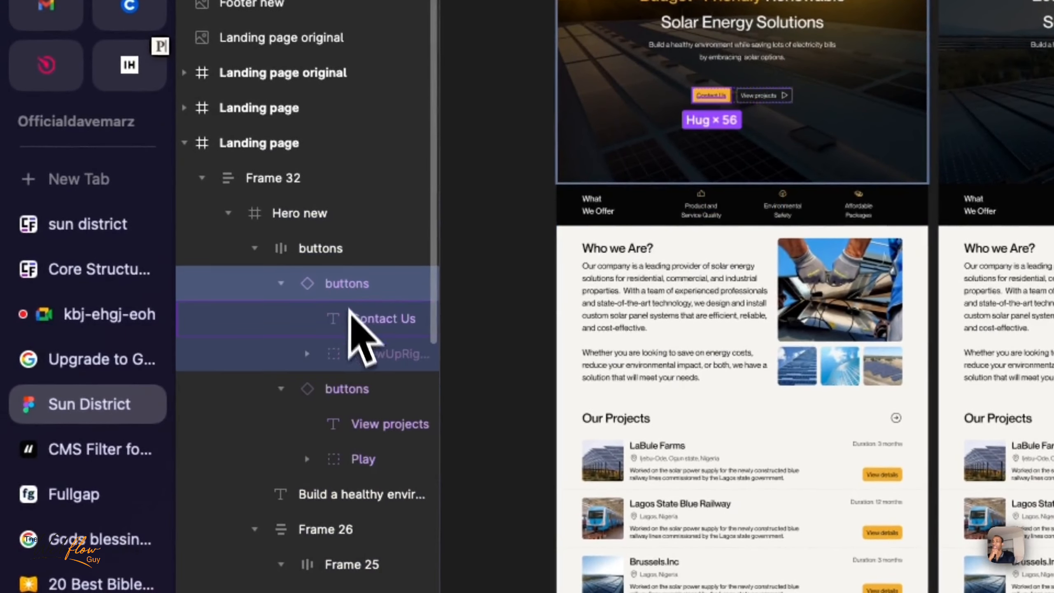
pyautogui.click(352, 495)
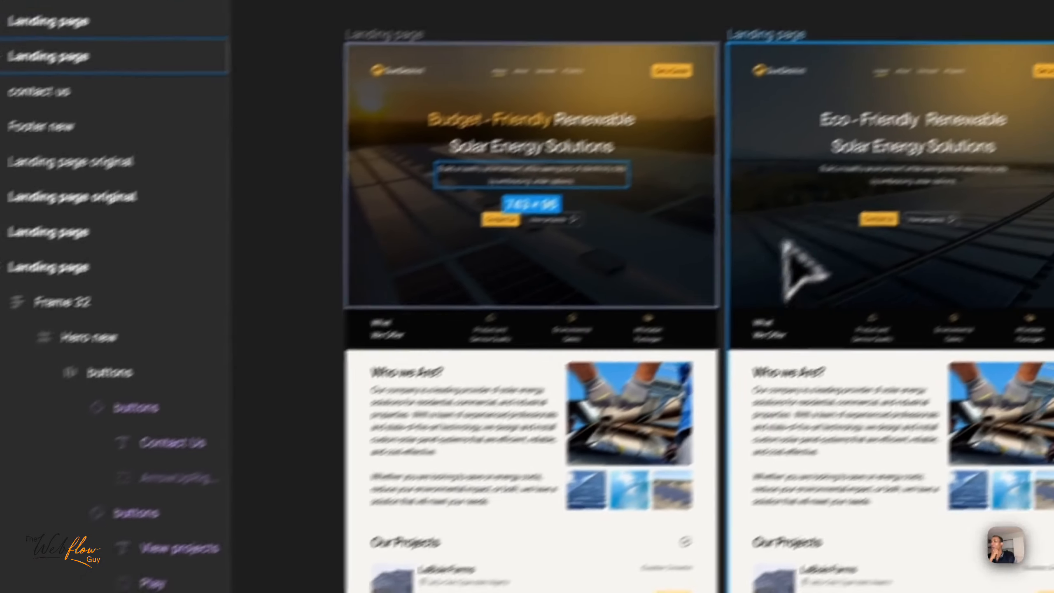
pyautogui.doubleClick(1003, 75)
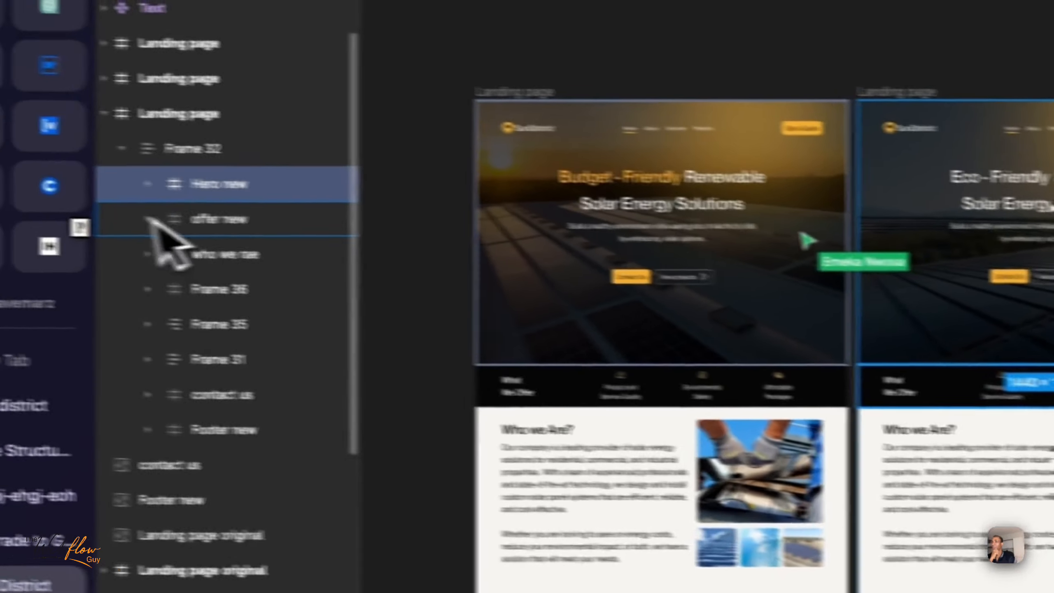
pyautogui.click(224, 189)
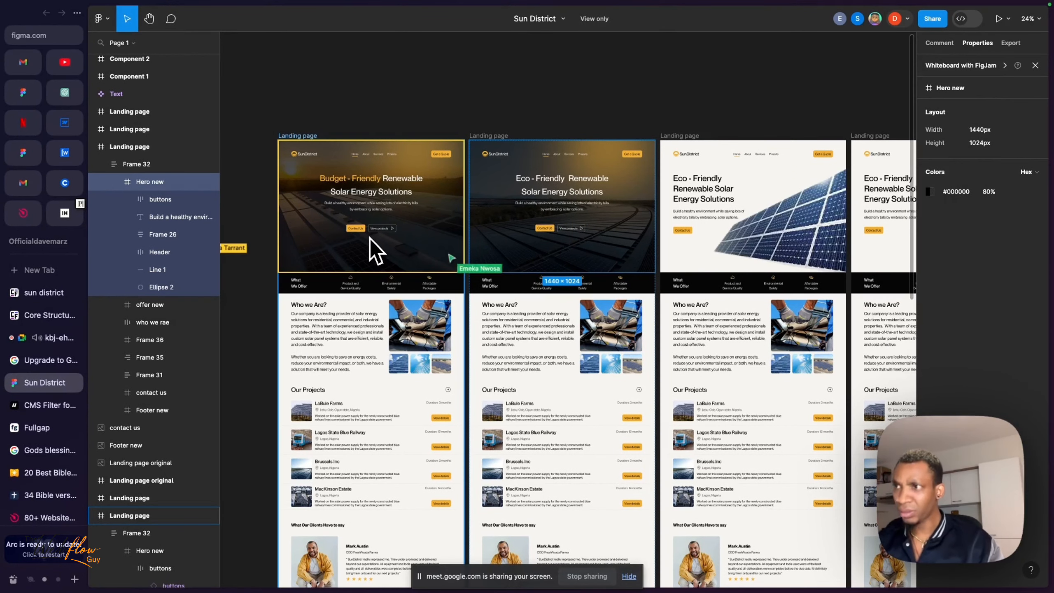
# Select and copy the Hero new frame with the "Budget - Friendly" headline from the first Landing page.
pyautogui.hscroll(-4, 472, 239)
pyautogui.scroll(-3, 472, 238)
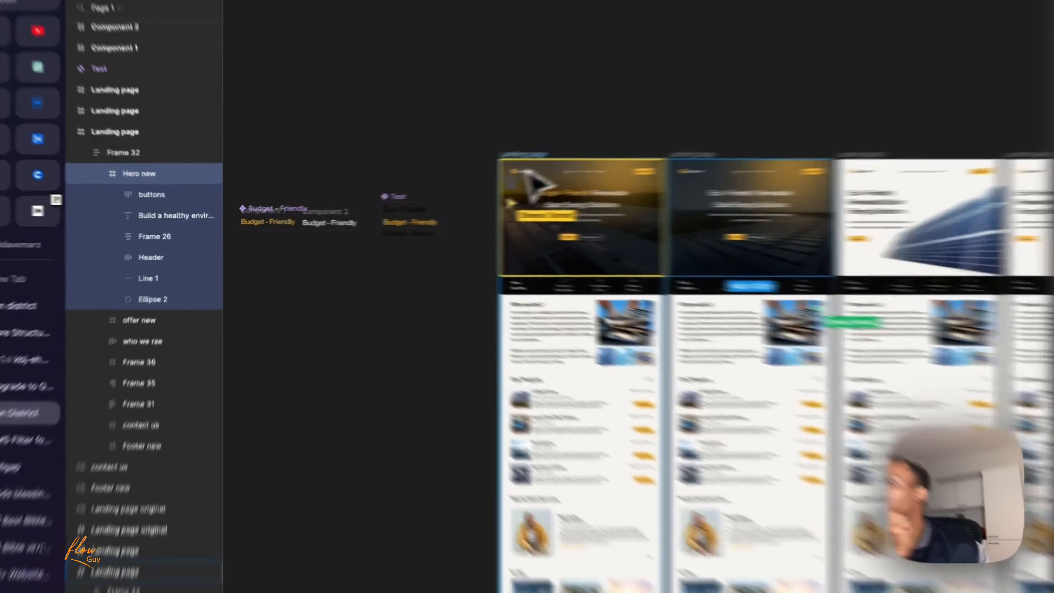
pyautogui.click(477, 166)
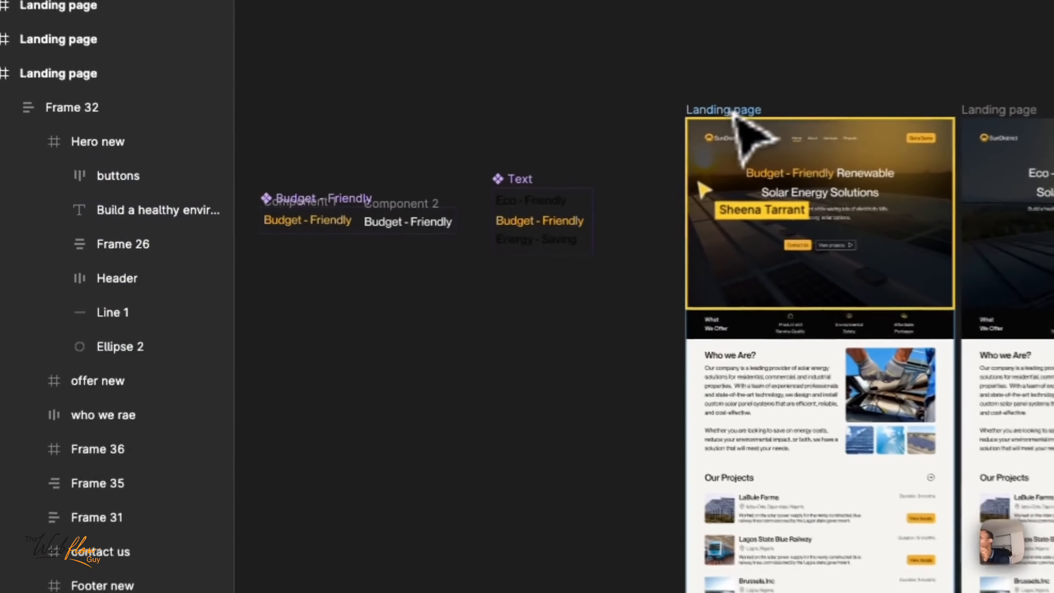
pyautogui.click(728, 264)
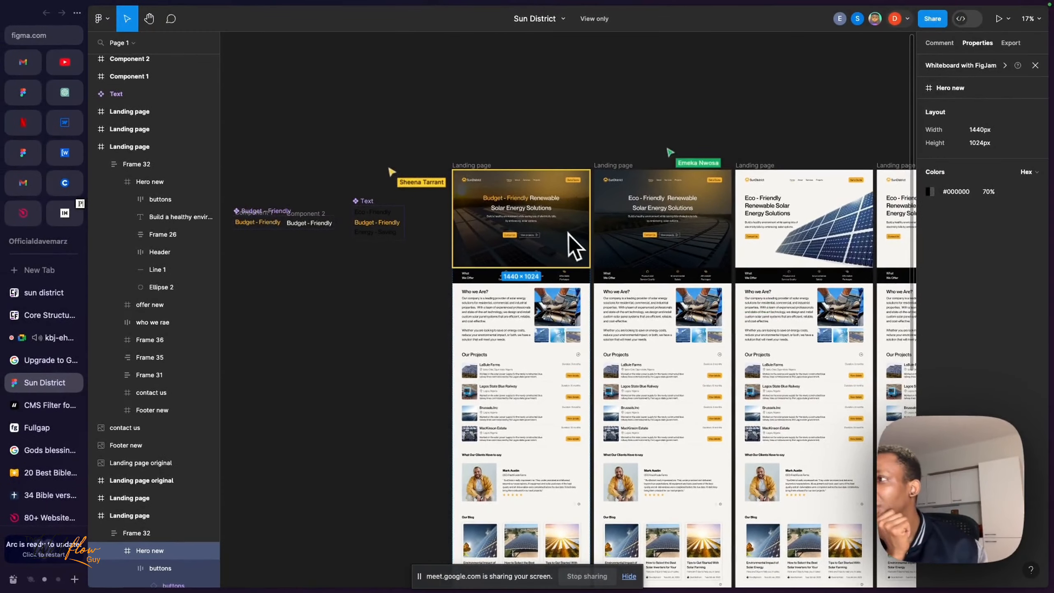
pyautogui.scroll(3, 526, 200)
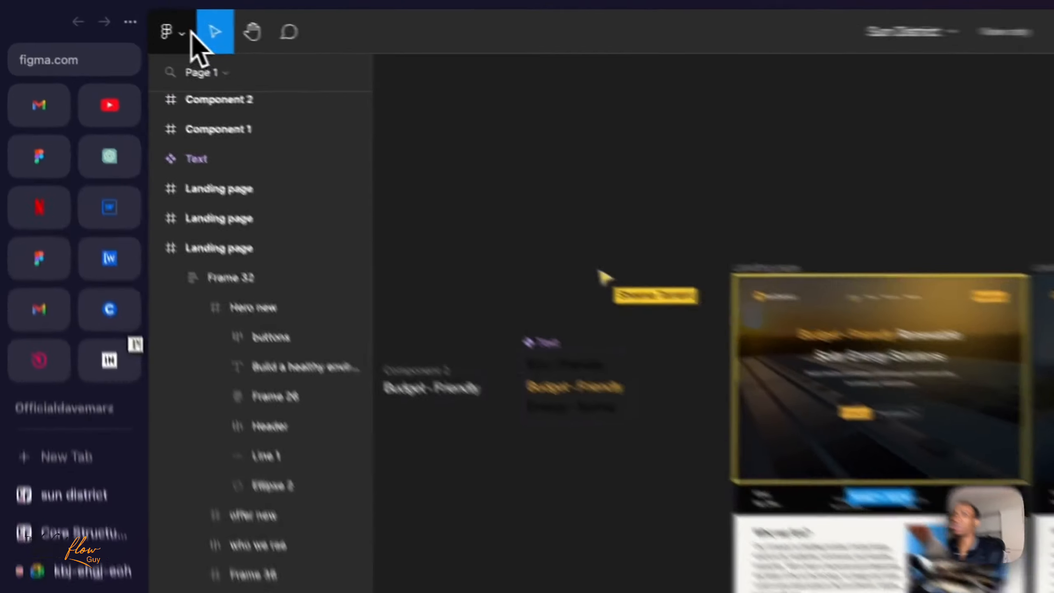
# Create a new Figma design file and paste the copied Hero new frame into it.
pyautogui.click(106, 19)
pyautogui.moveTo(114, 92)
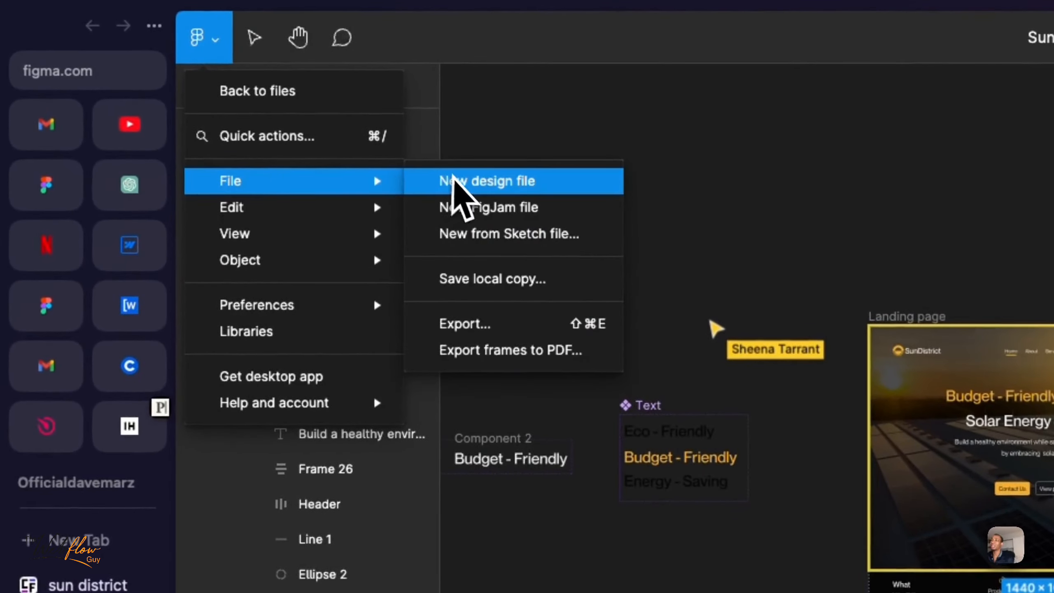
pyautogui.click(458, 182)
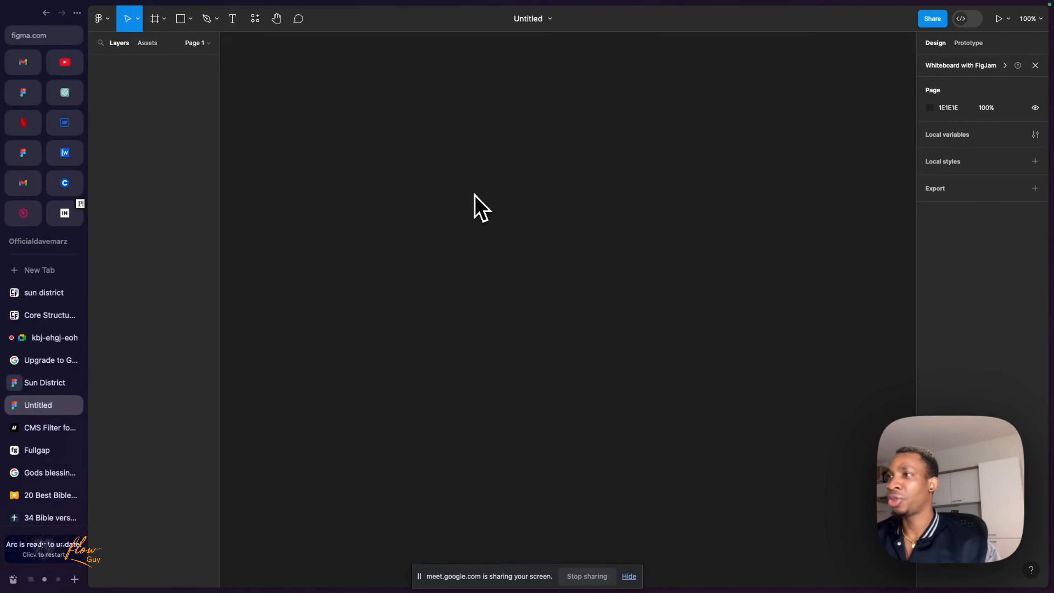
pyautogui.hotkey('ctrl', 'v')
pyautogui.scroll(-5, 477, 204)
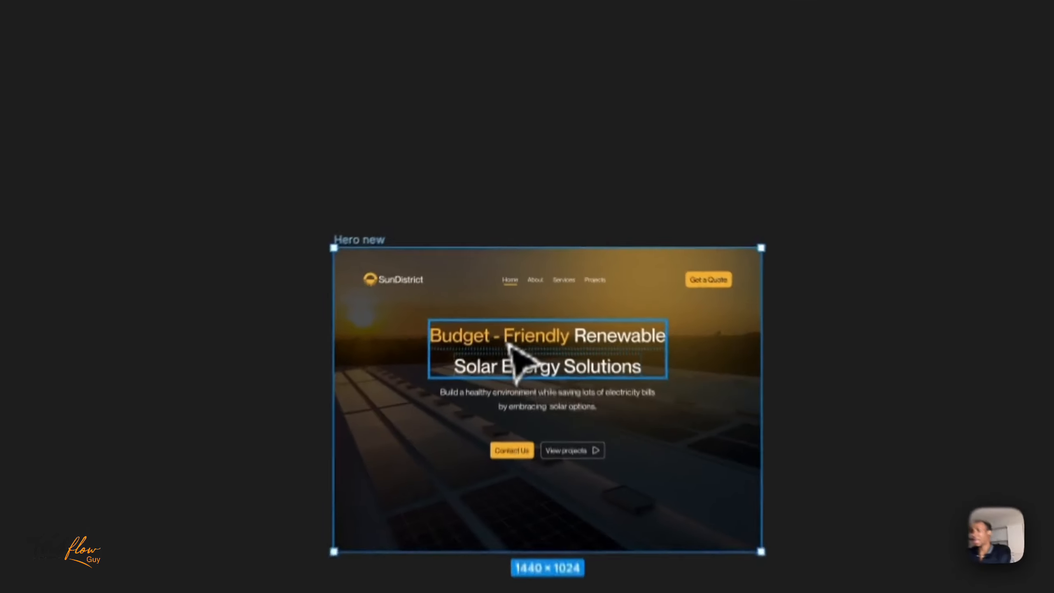
# Clear the pasted Hero new frame by removing its headline, paragraph and buttons and moving the header above the frame.
pyautogui.click(519, 228)
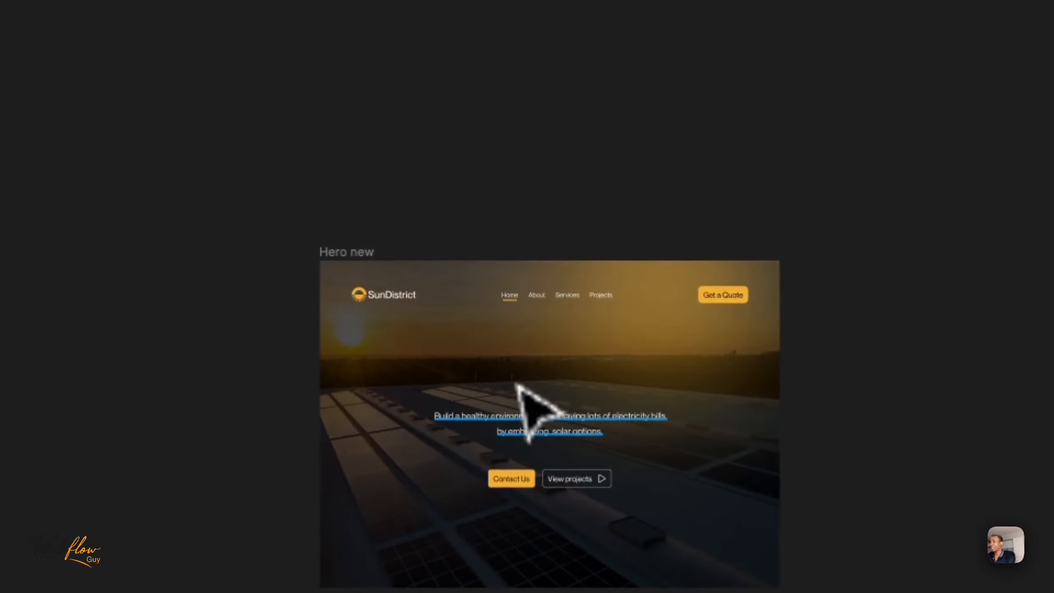
pyautogui.click(532, 255)
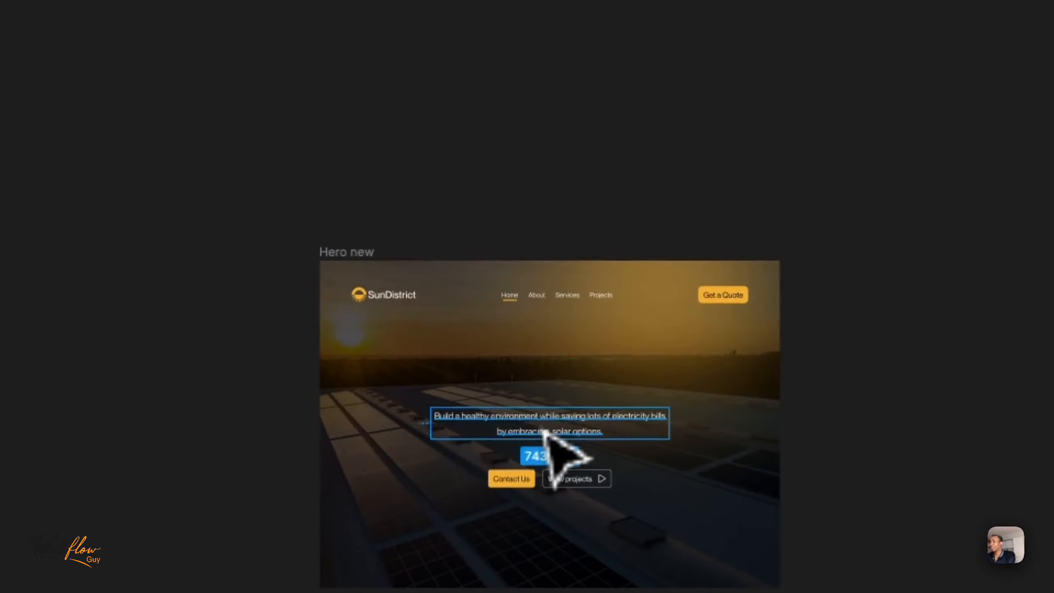
pyautogui.click(547, 291)
pyautogui.moveTo(547, 291); pyautogui.dragTo(552, 119)
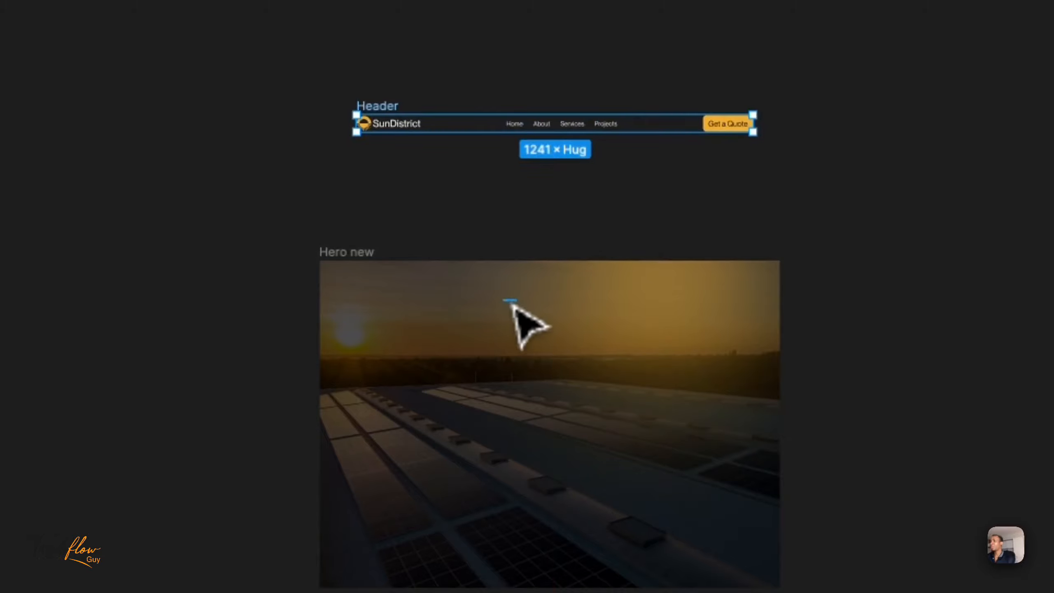
pyautogui.press('Escape')
# Export the cleared Hero new frame as a PNG at a scale of 1.54.
pyautogui.click(362, 253)
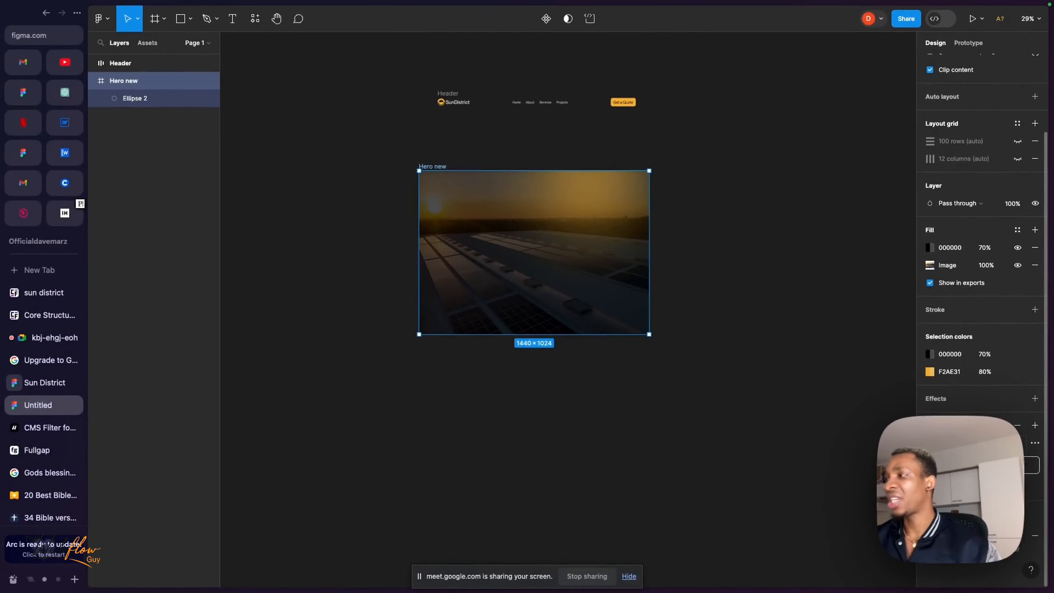
pyautogui.click(931, 443)
pyautogui.write('1.54')
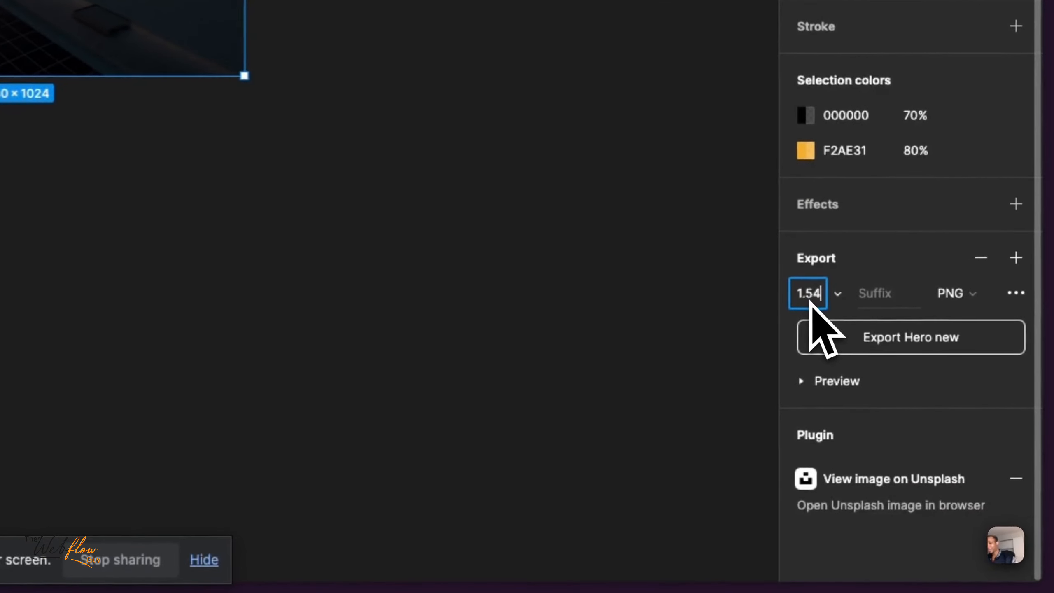
pyautogui.press('Return')
pyautogui.click(919, 341)
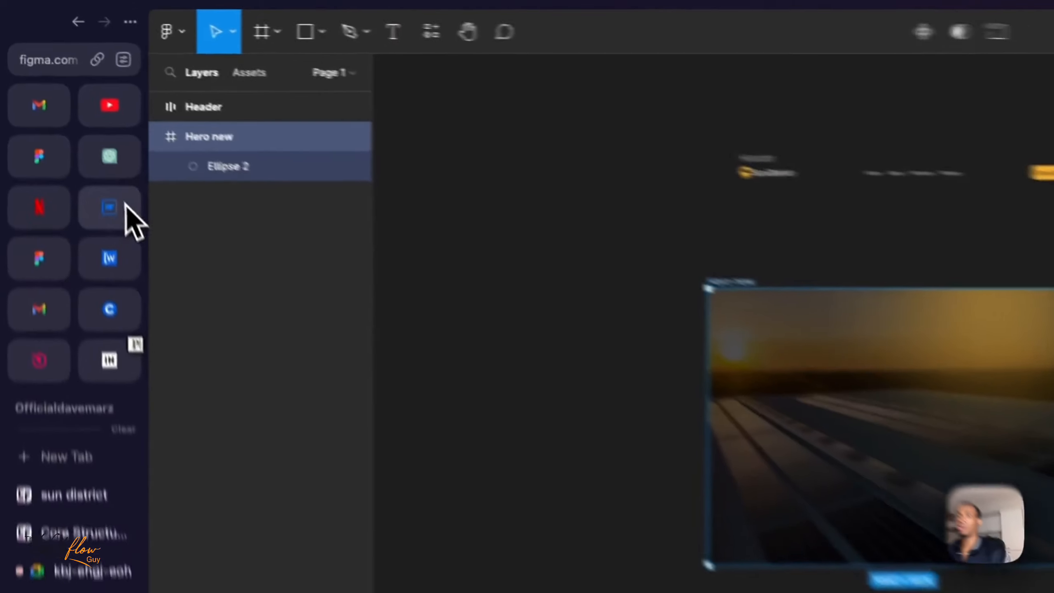
# Switch to Webflow and select the section_hero element to reach its background settings.
pyautogui.click(64, 122)
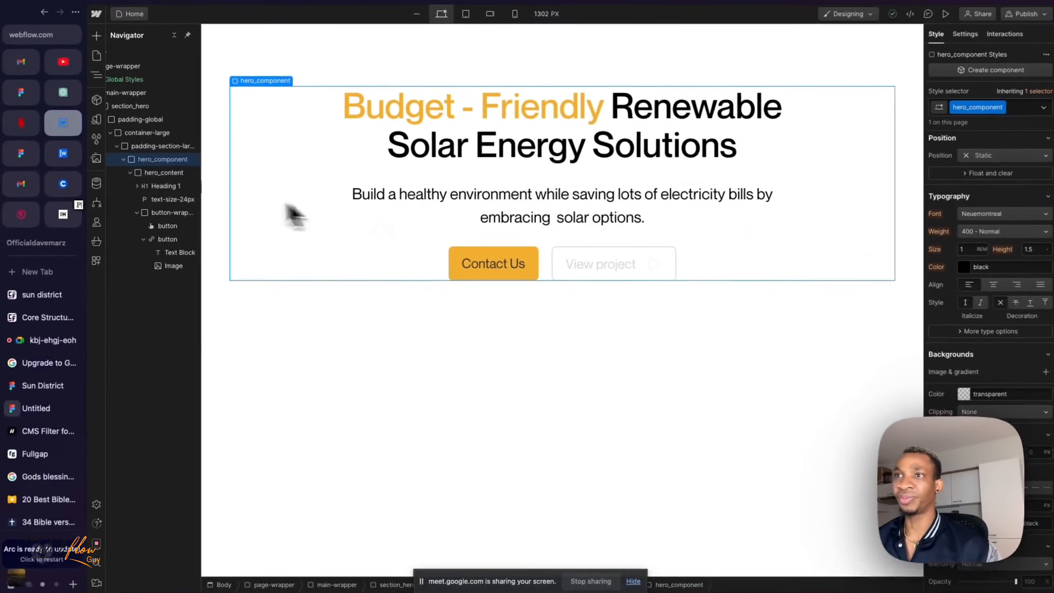
pyautogui.hscroll(-2, 149, 108)
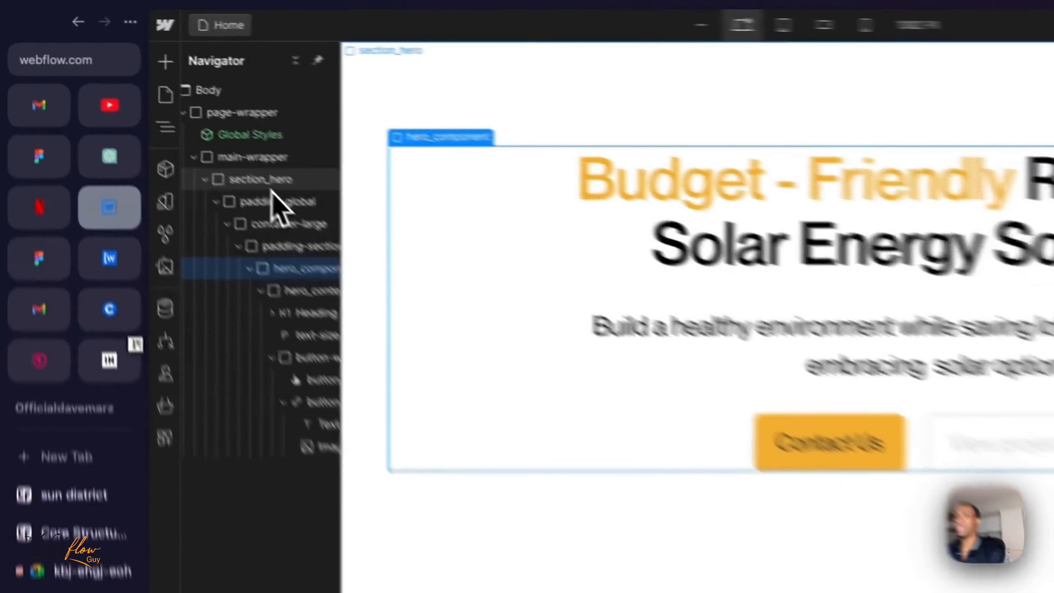
pyautogui.click(152, 106)
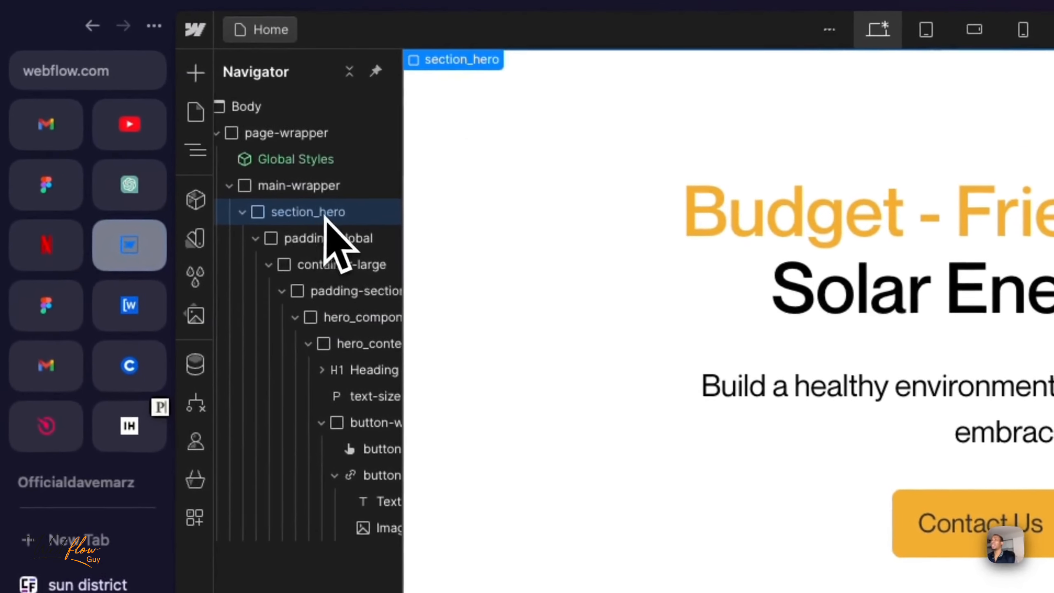
pyautogui.click(256, 239)
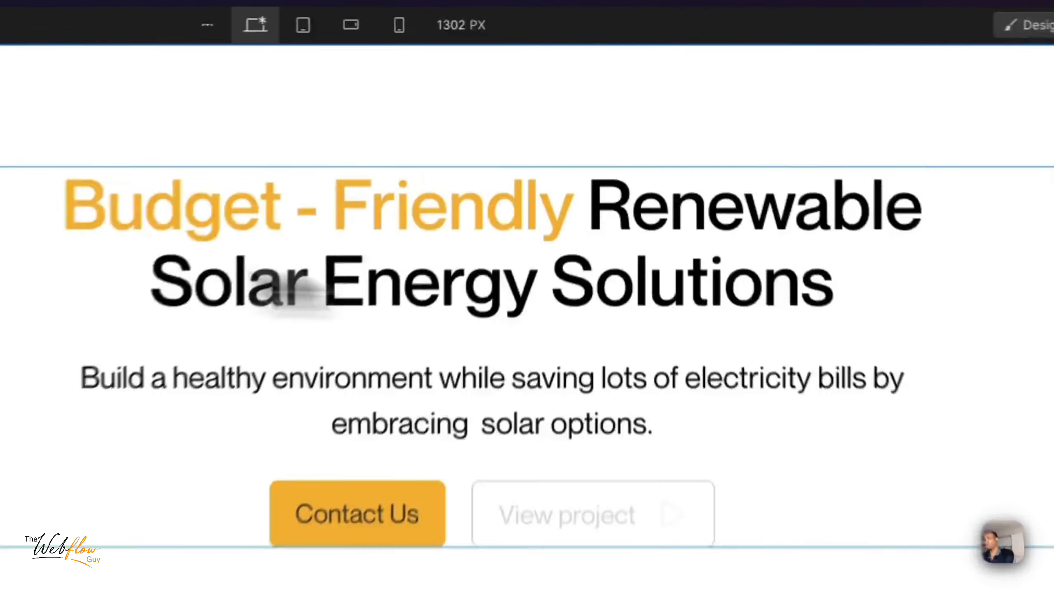
pyautogui.scroll(-1, 991, 415)
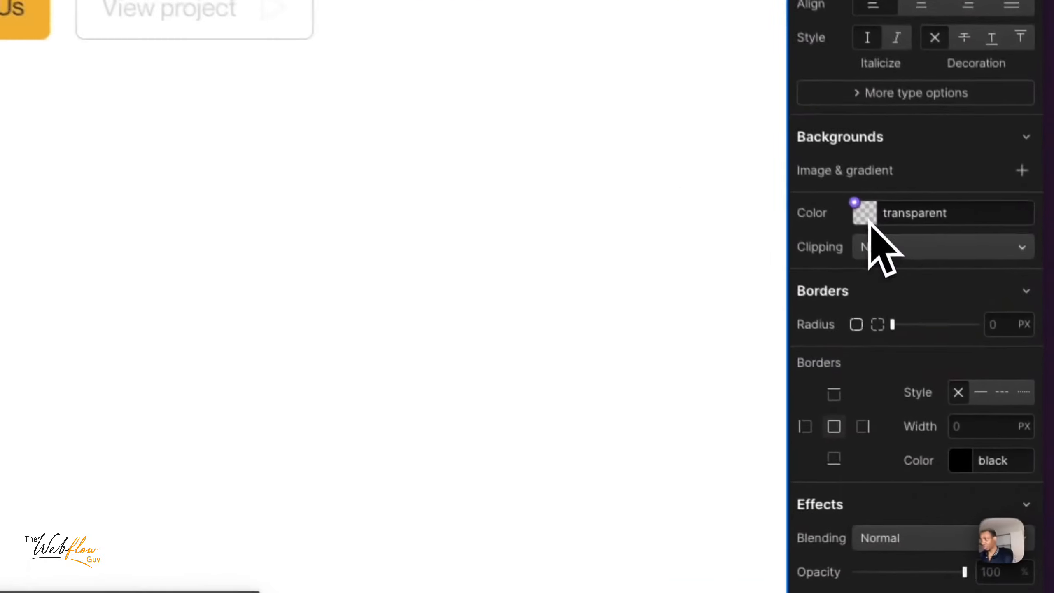
# Try a red and an off-white background color on section_hero, and reset the color to its initial value.
pyautogui.click(957, 368)
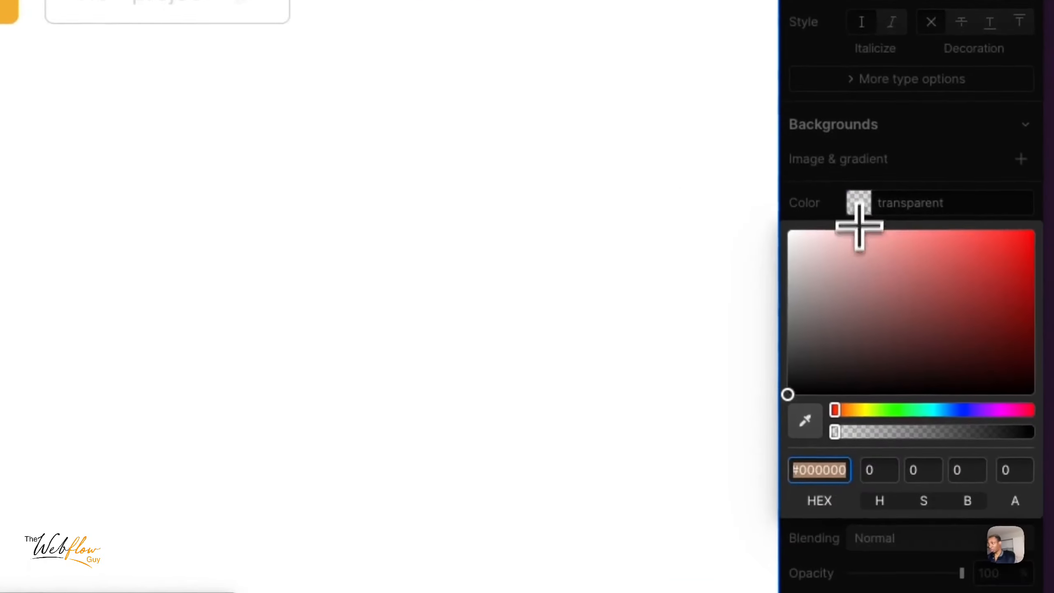
pyautogui.moveTo(866, 279); pyautogui.dragTo(1034, 265)
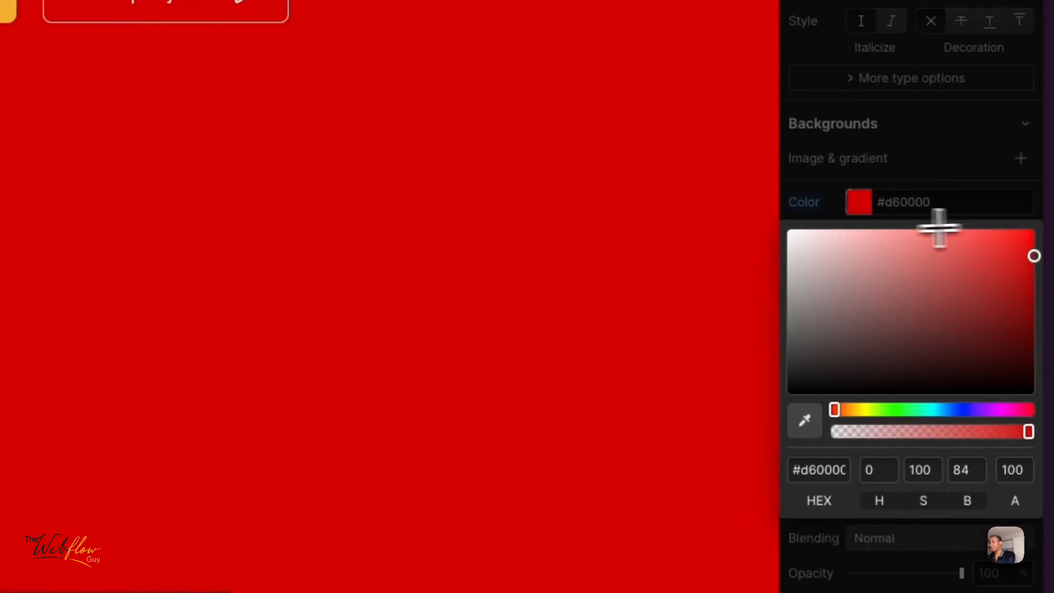
pyautogui.moveTo(939, 228); pyautogui.dragTo(790, 235)
pyautogui.click(813, 204)
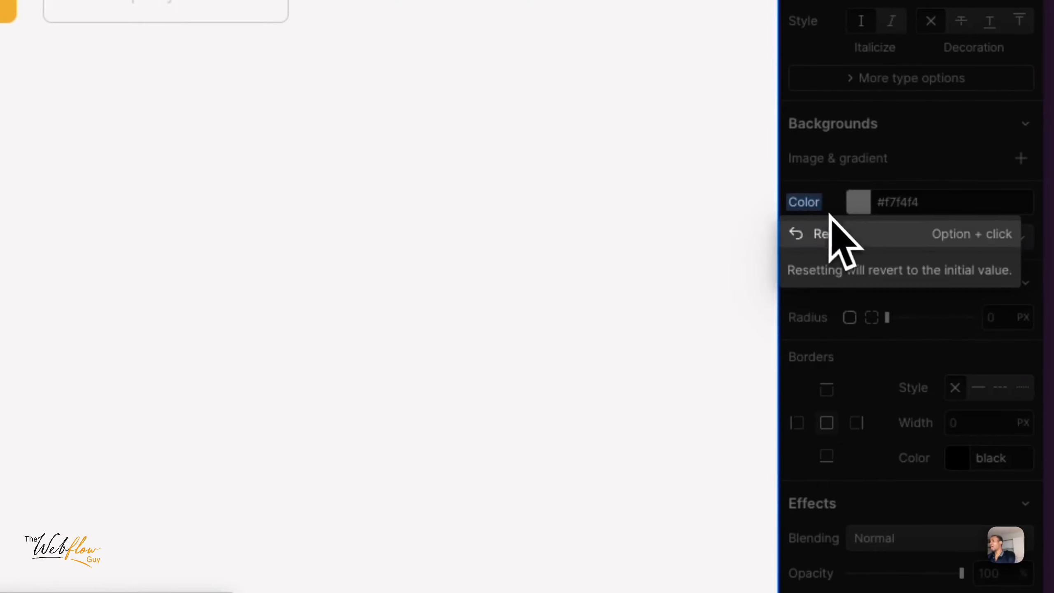
pyautogui.click(841, 234)
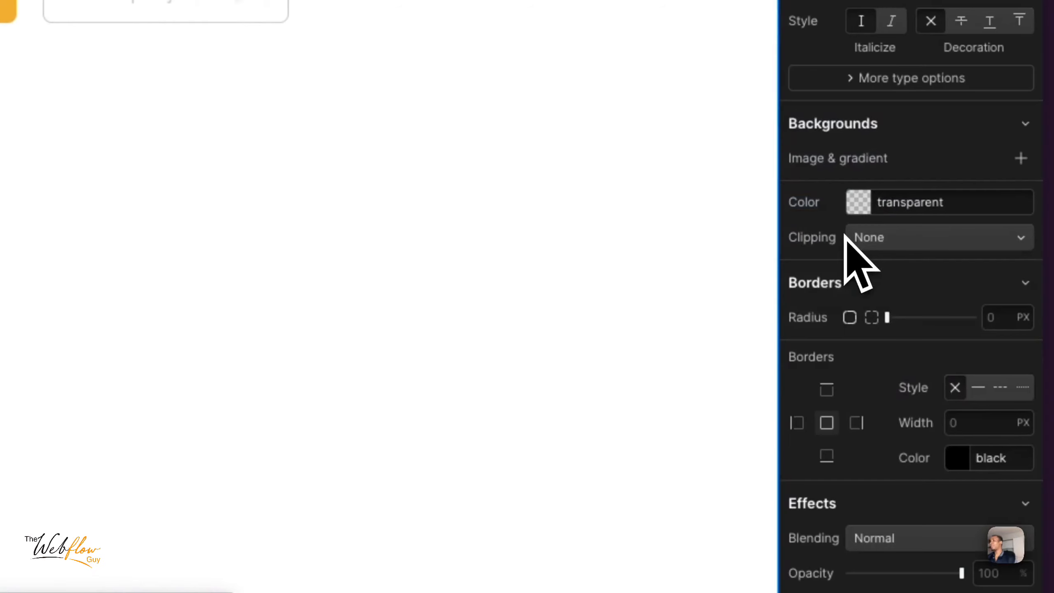
# Add a background image to section_hero using the exported Hero new.png file.
pyautogui.click(1024, 160)
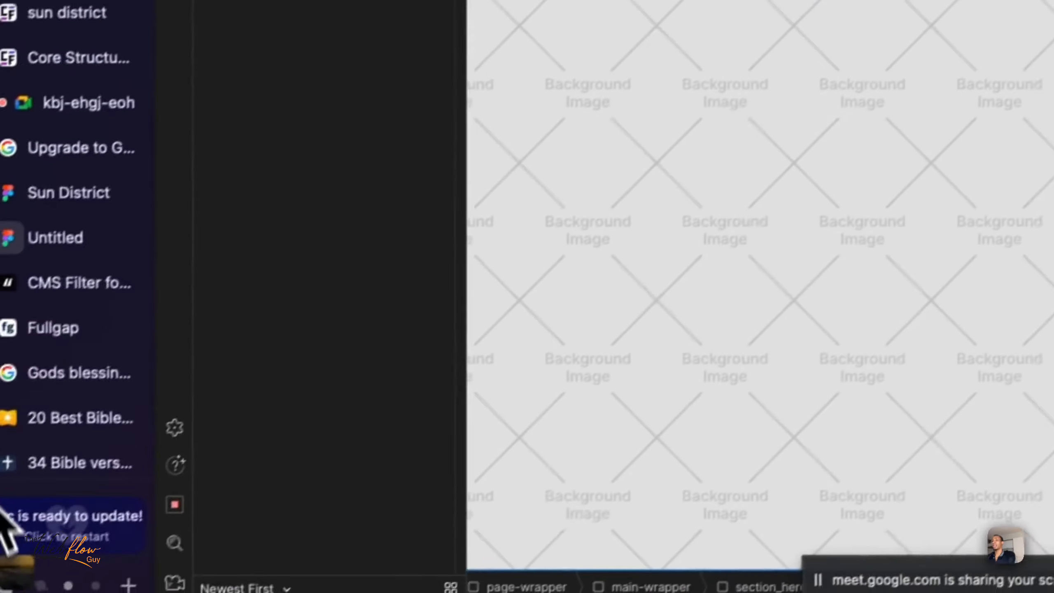
pyautogui.moveTo(27, 561)
pyautogui.moveTo(27, 540); pyautogui.dragTo(392, 144)
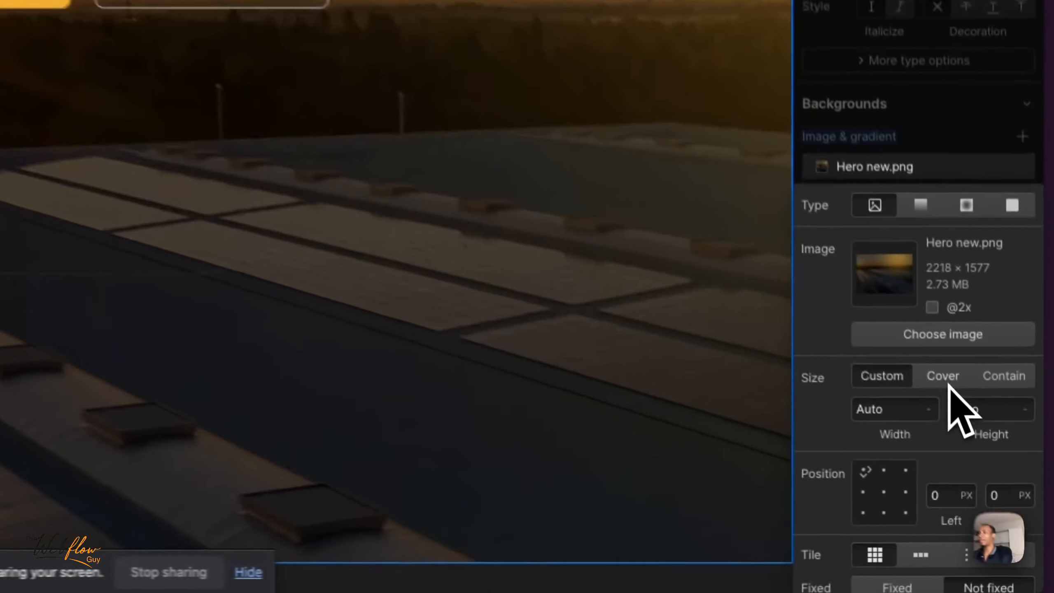
# Set the hero background image to Cover size with a centered 50% / 50% position, and preview the page.
pyautogui.click(998, 476)
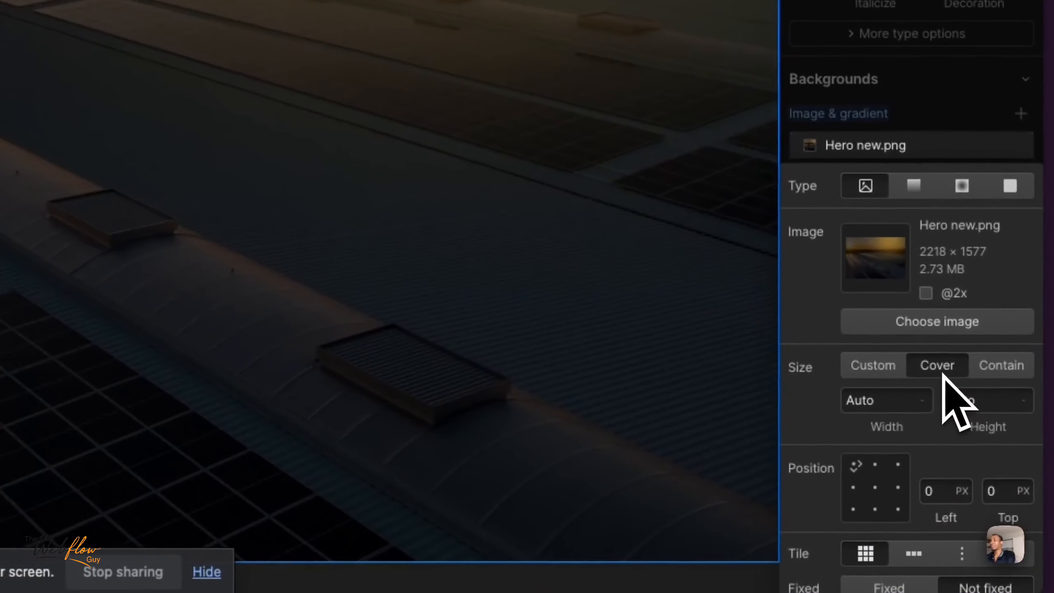
pyautogui.click(875, 487)
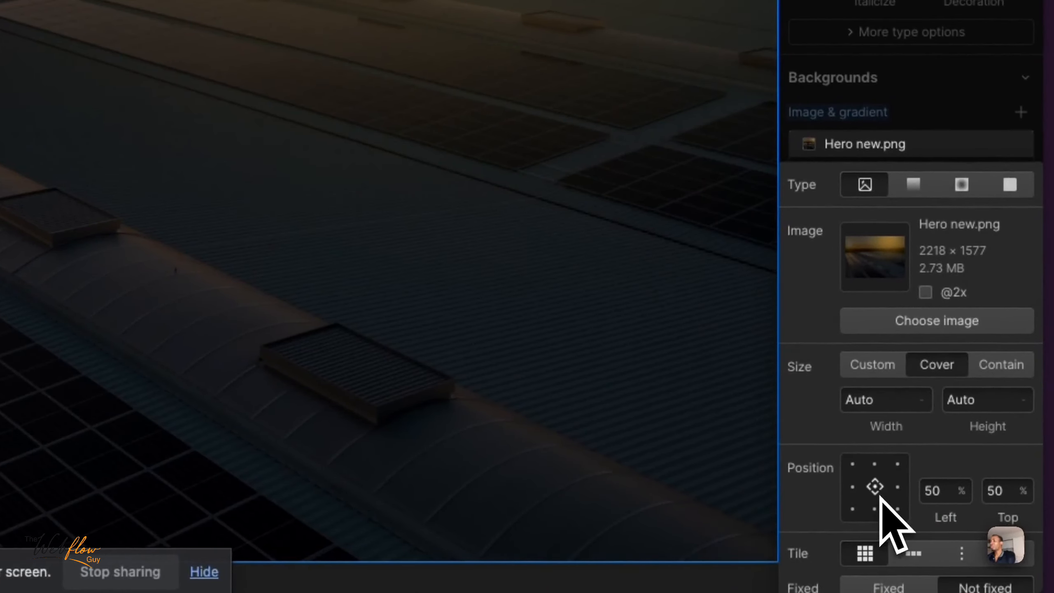
pyautogui.click(937, 113)
pyautogui.click(824, 35)
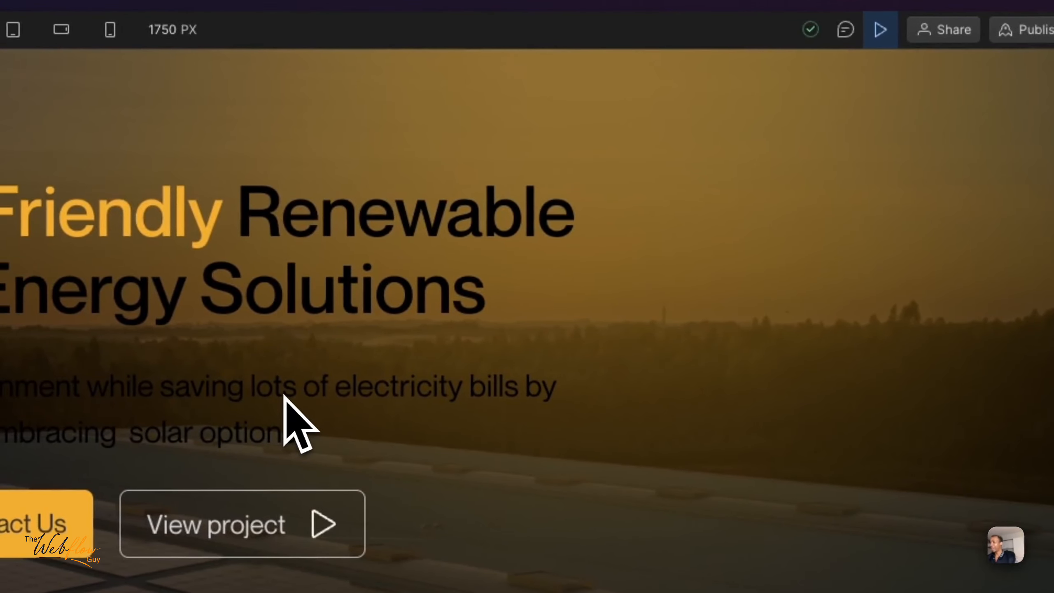
pyautogui.click(881, 30)
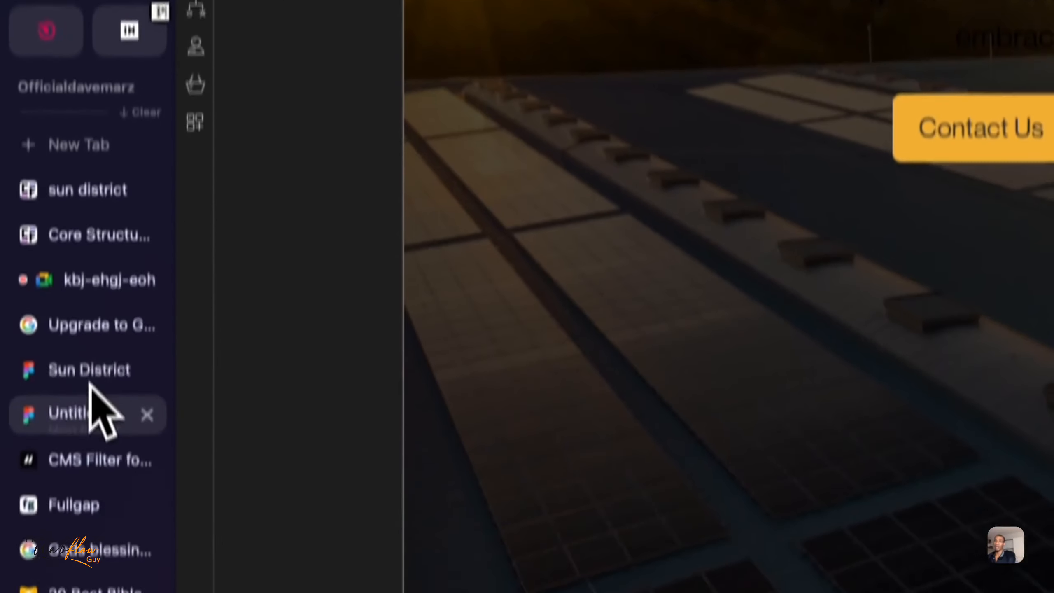
# Switch to the Sun District Figma file, compare the hero design of the first Landing page, and return to Webflow.
pyautogui.click(89, 380)
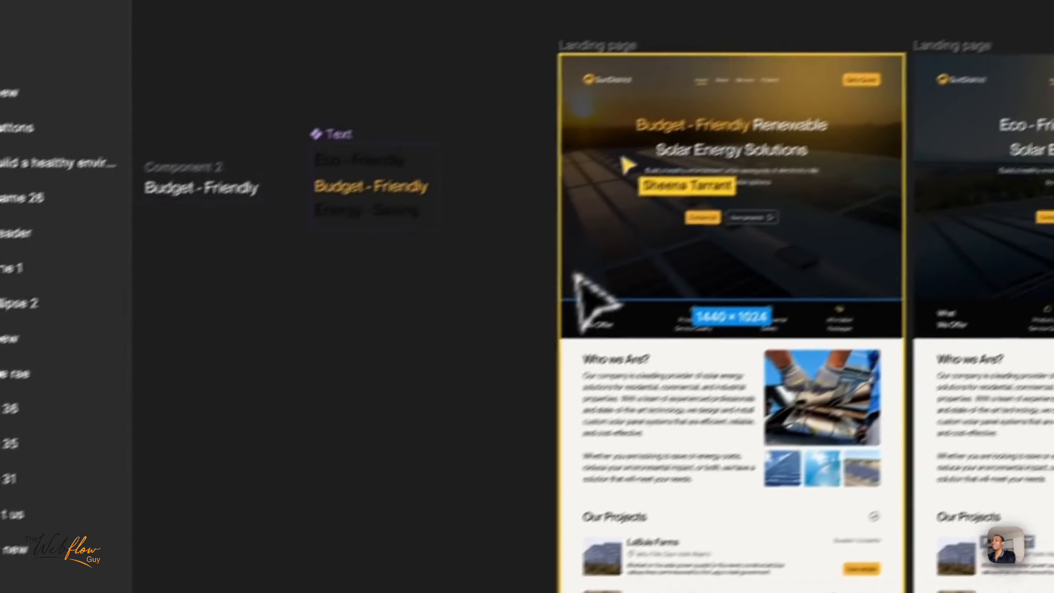
pyautogui.scroll(5, 741, 190)
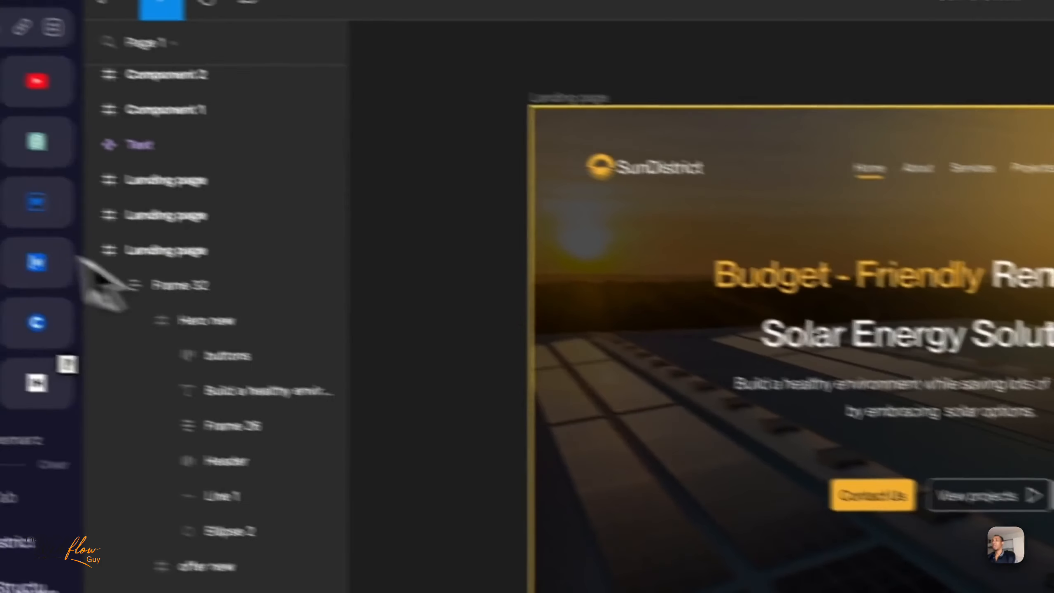
pyautogui.click(129, 225)
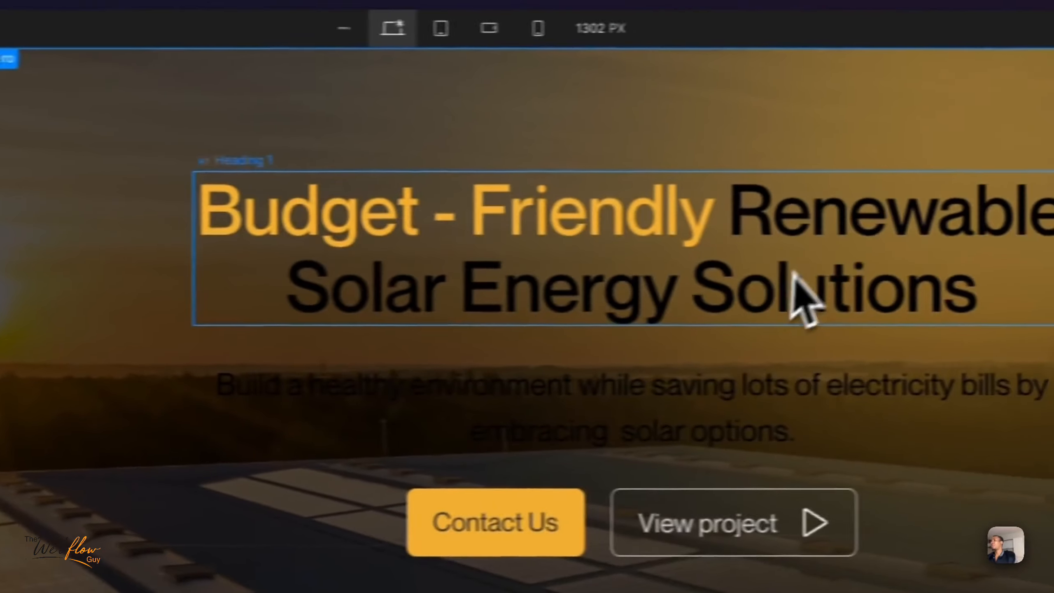
# Examine the hero_content structure: its heading, text-size-24px paragraph and button-wrapper, to see which element holds all the hero text.
pyautogui.click(822, 222)
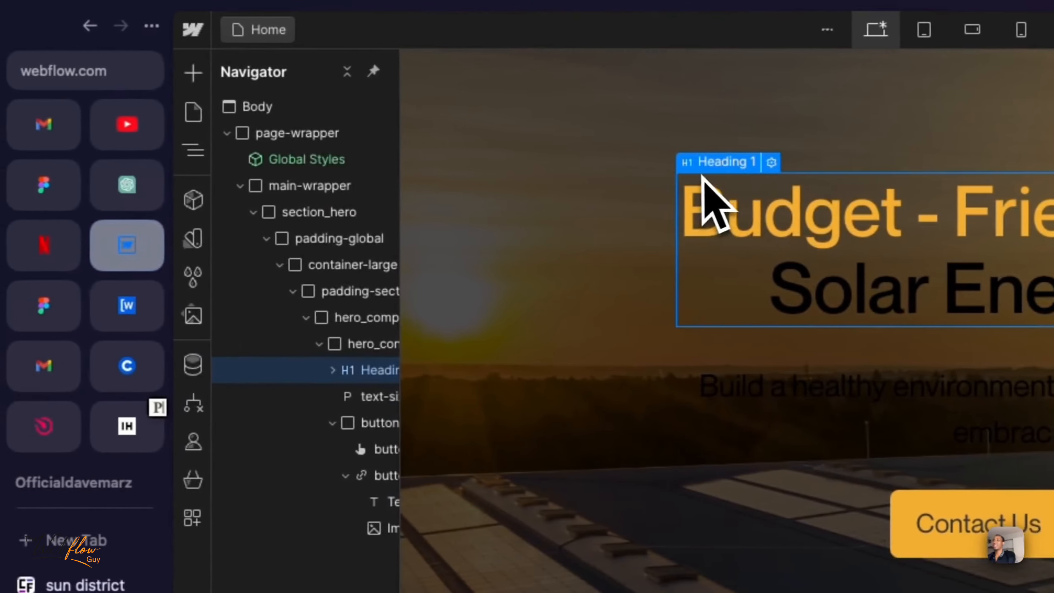
pyautogui.hscroll(2, 314, 371)
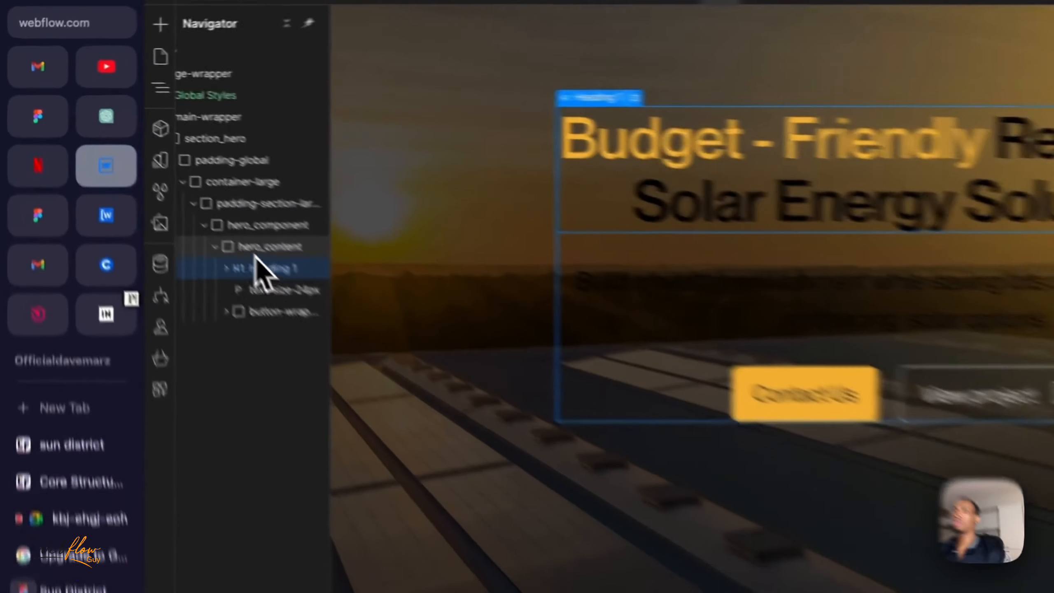
pyautogui.click(165, 171)
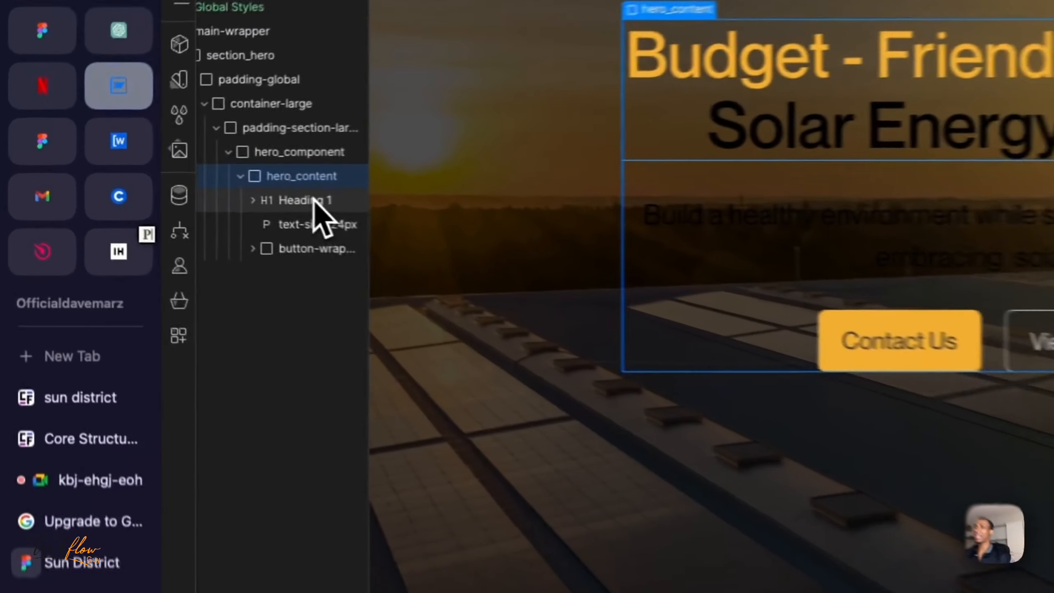
pyautogui.click(166, 186)
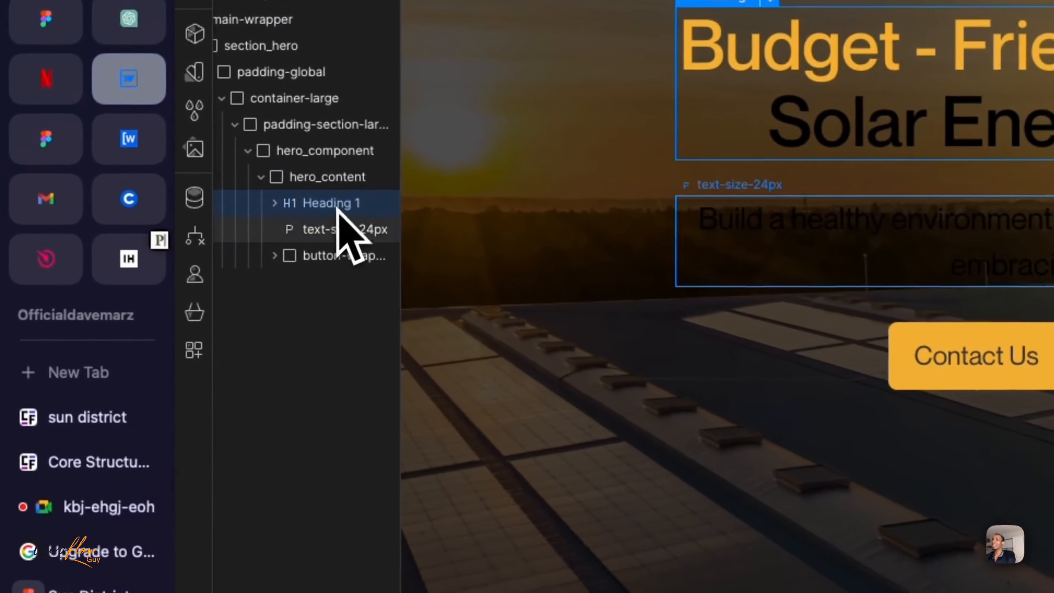
pyautogui.click(335, 232)
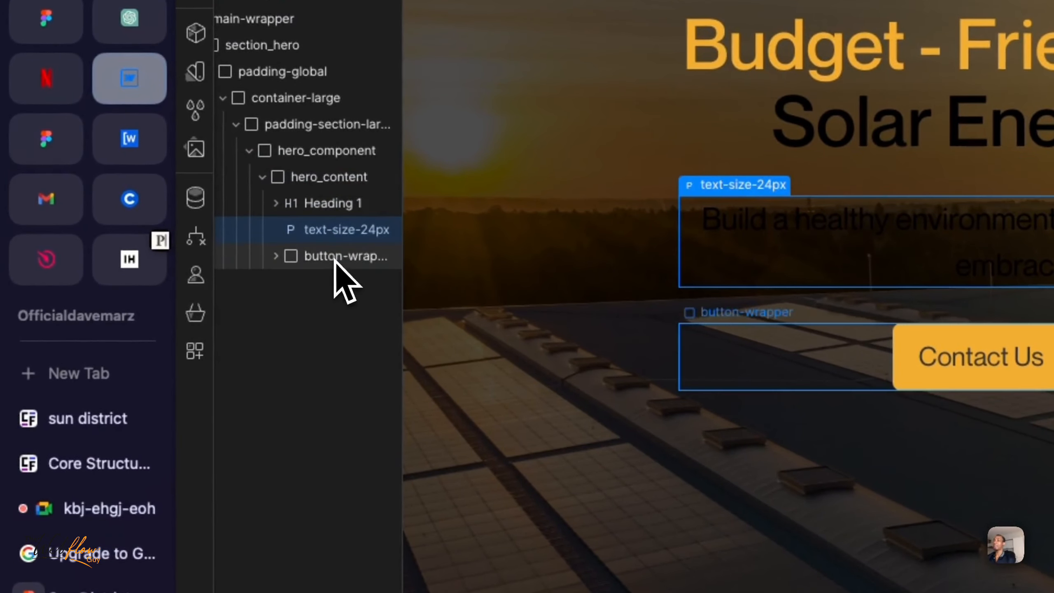
pyautogui.click(334, 258)
pyautogui.click(335, 208)
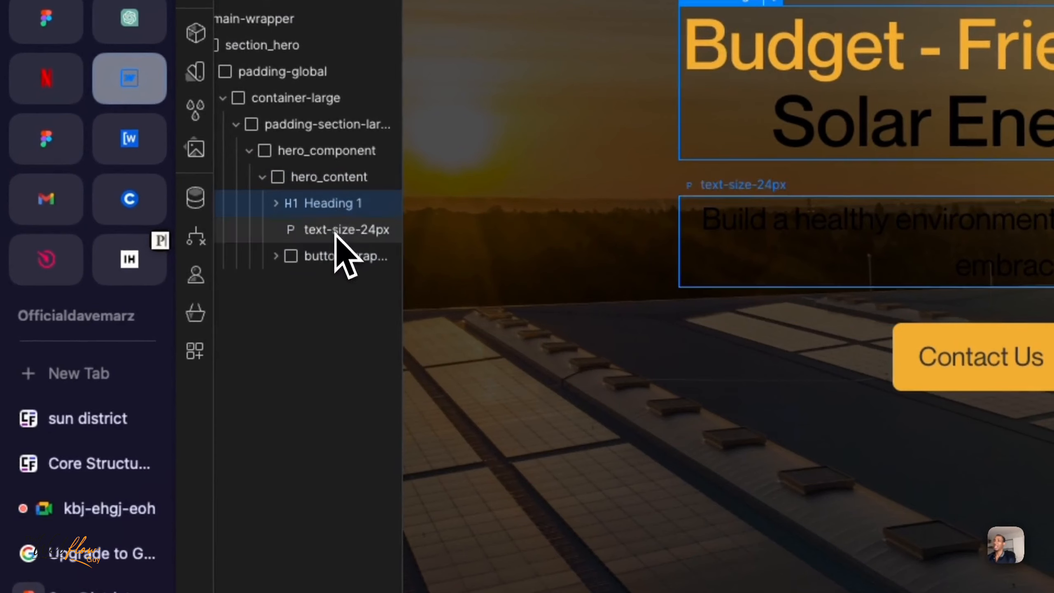
pyautogui.click(335, 231)
pyautogui.click(336, 257)
pyautogui.click(343, 183)
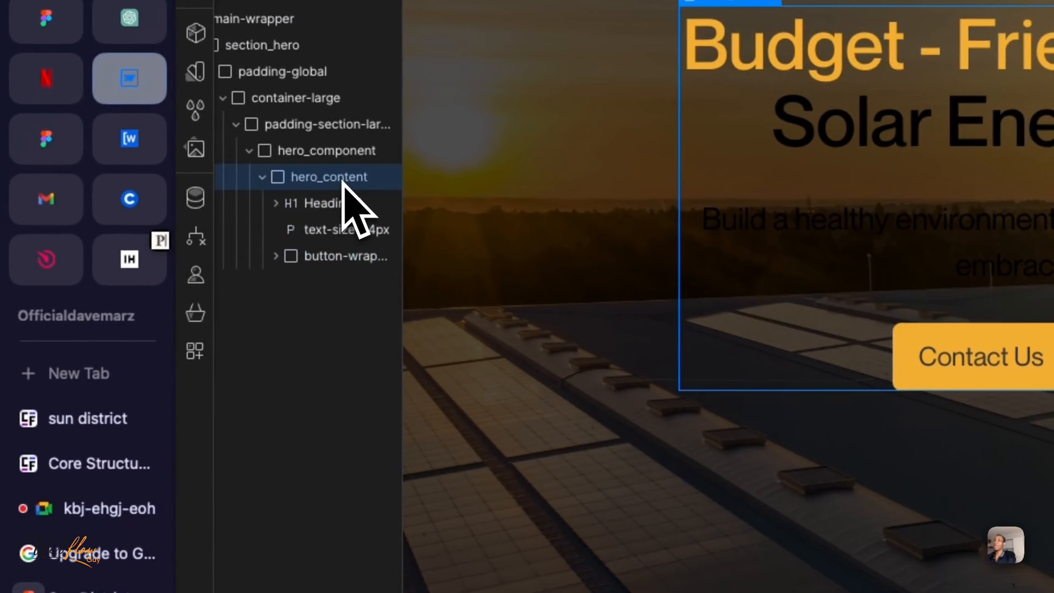
pyautogui.click(119, 507)
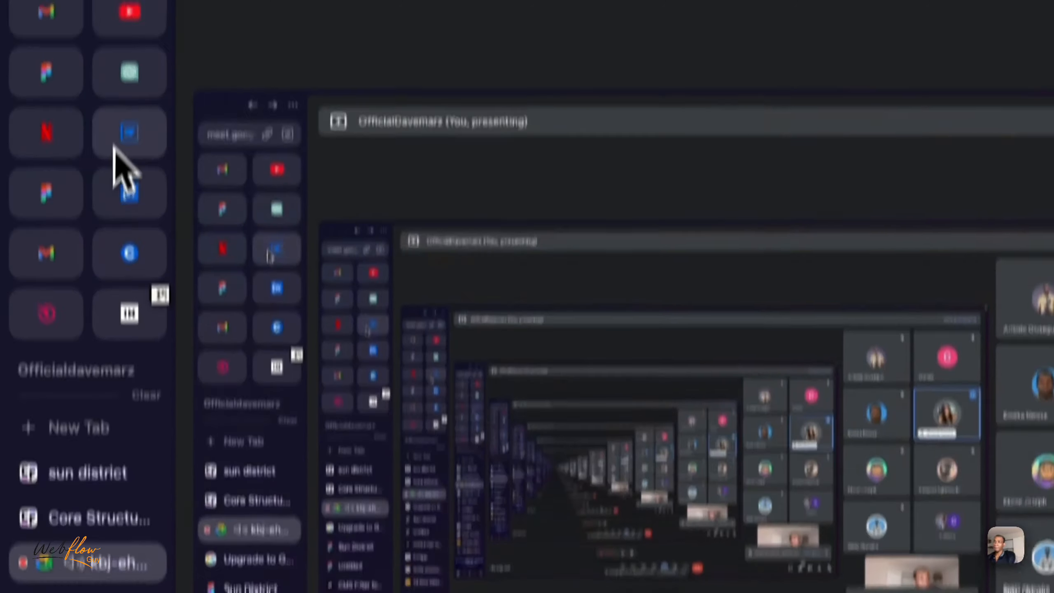
pyautogui.click(121, 85)
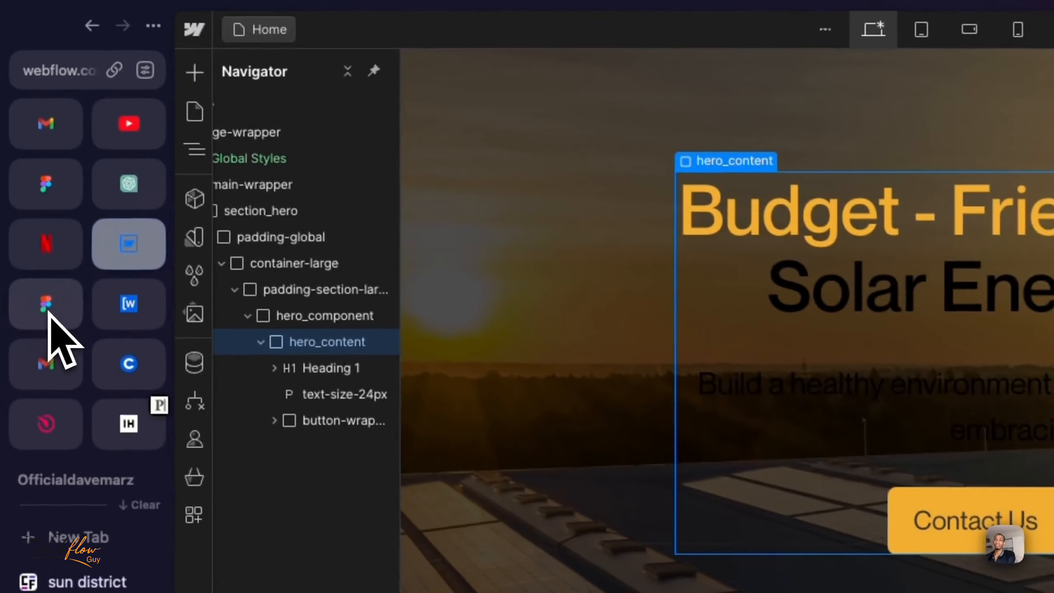
# Switch to the Sun District Figma file and examine the Hero new frame's layers and hero design.
pyautogui.click(48, 313)
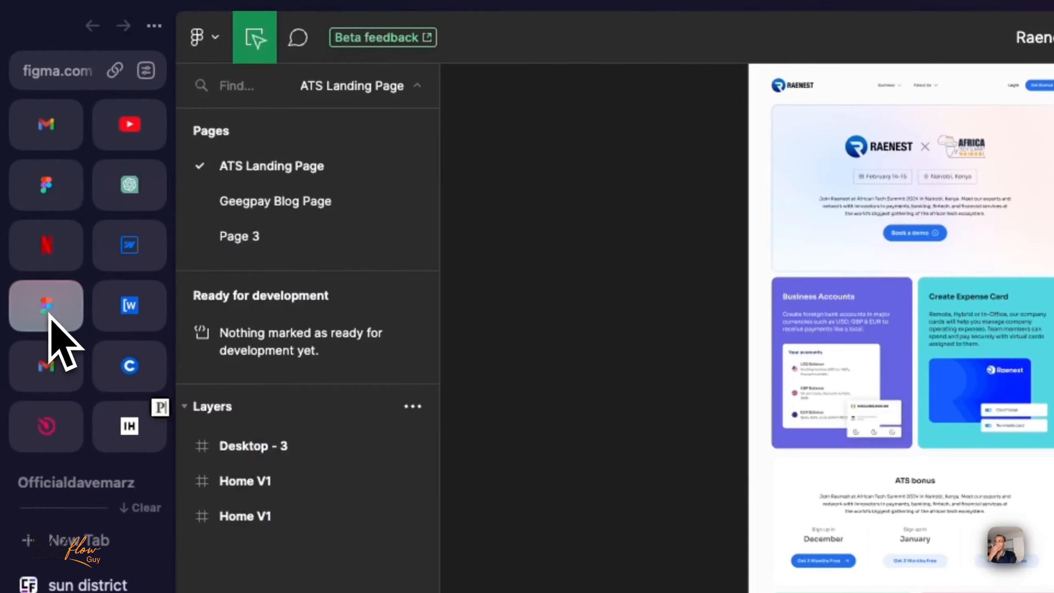
pyautogui.click(41, 197)
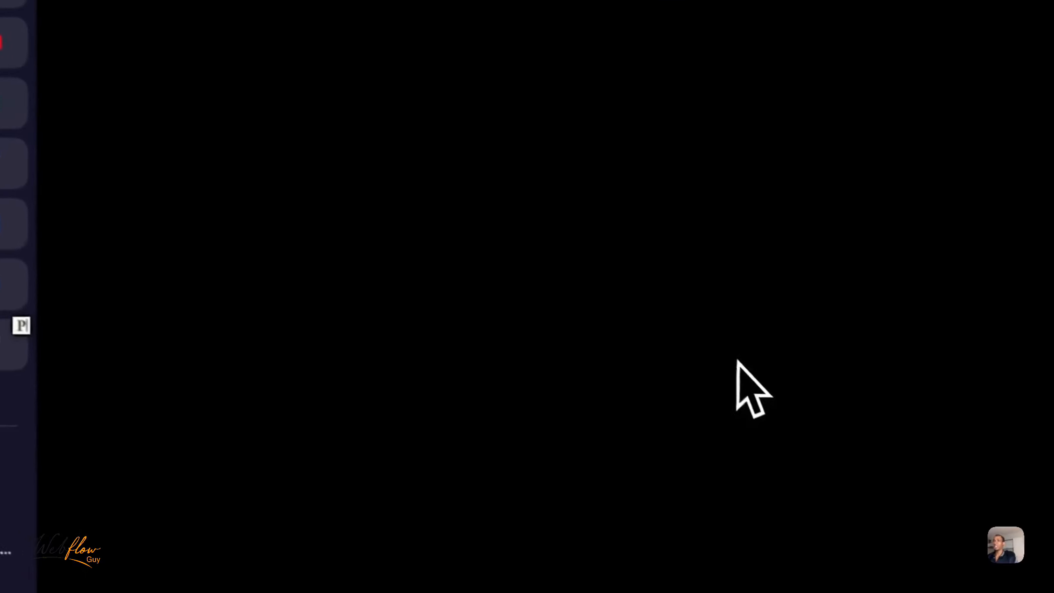
pyautogui.click(58, 579)
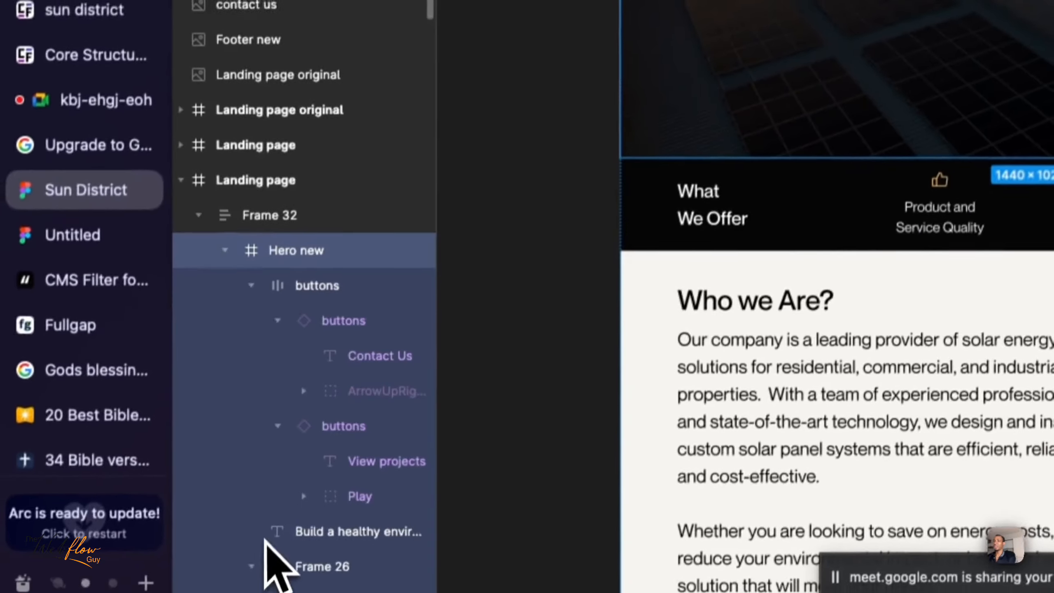
pyautogui.scroll(-5, 295, 265)
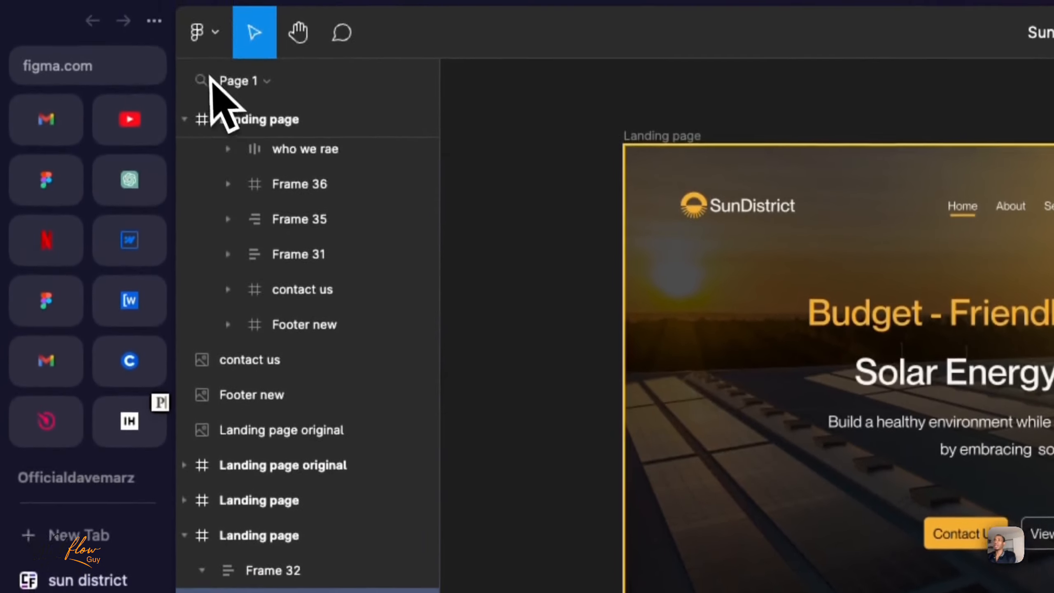
pyautogui.click(210, 44)
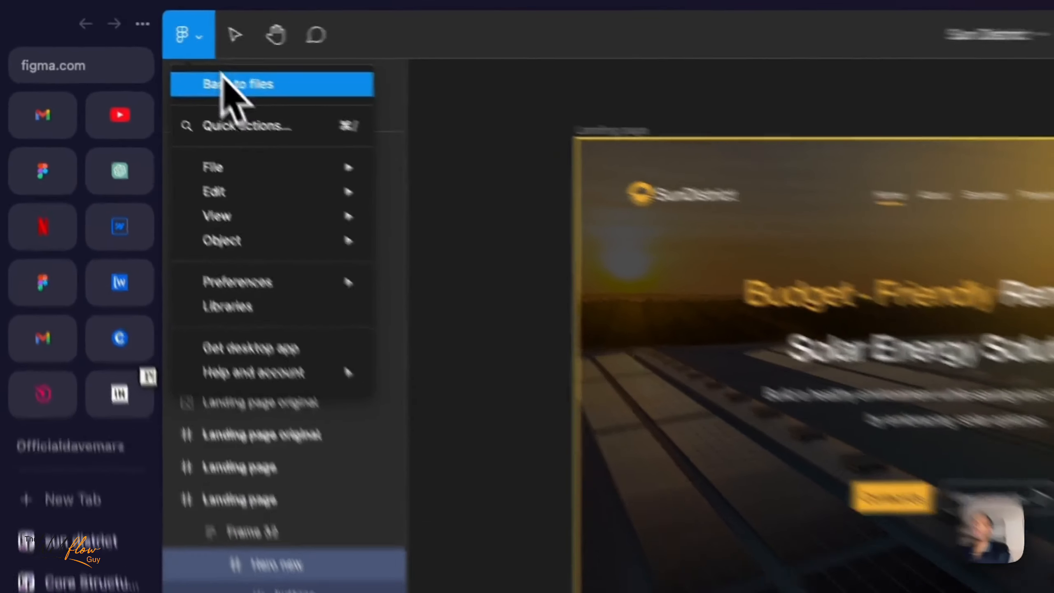
pyautogui.moveTo(289, 181)
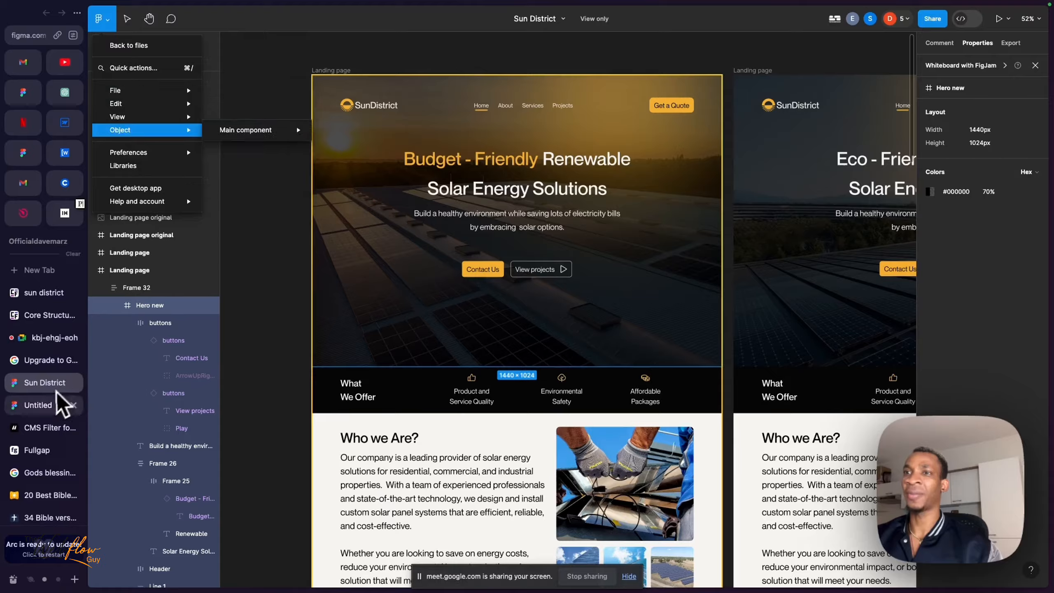
# Examine the Header and Hero new frames in the Untitled Figma file, and return to Webflow.
pyautogui.click(58, 405)
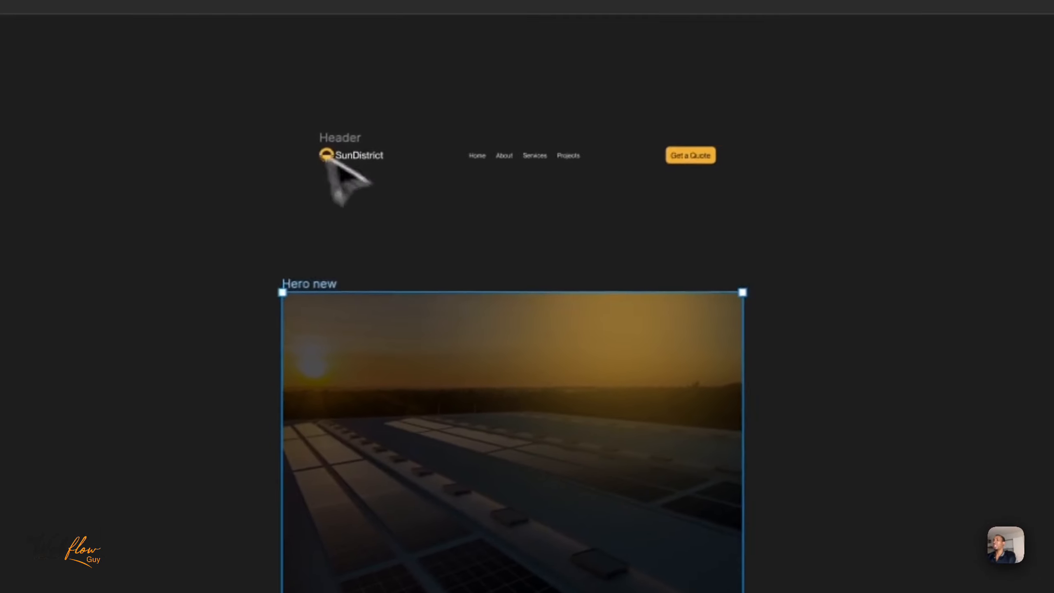
pyautogui.moveTo(282, 104); pyautogui.dragTo(761, 214)
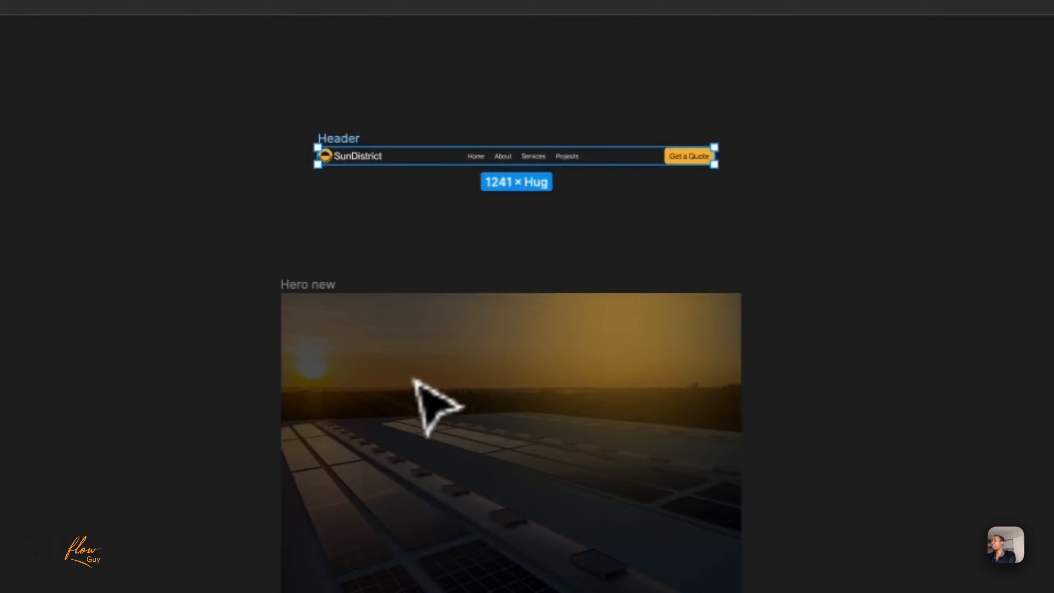
pyautogui.click(313, 296)
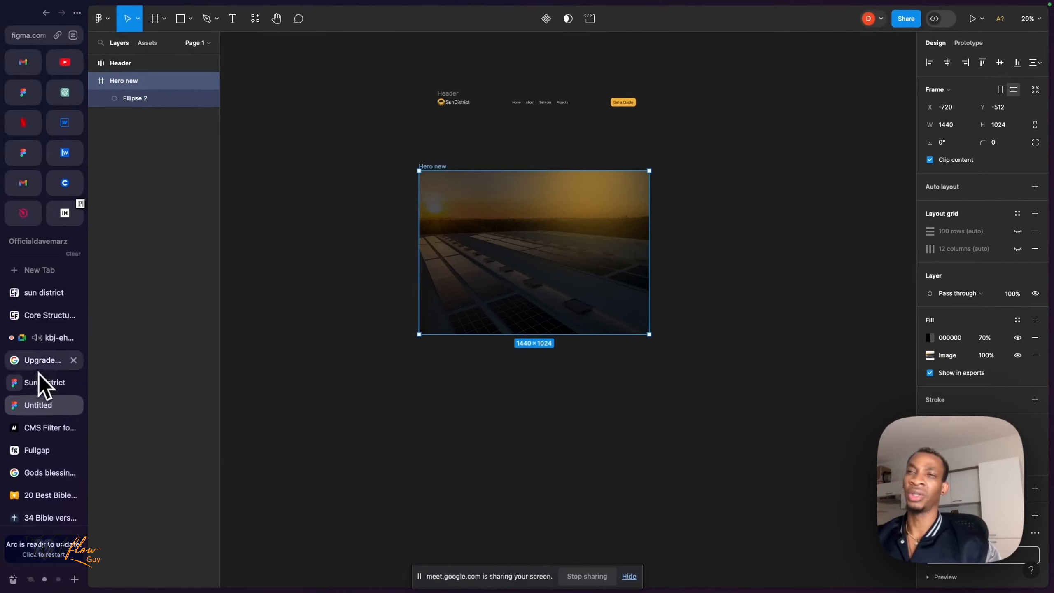
pyautogui.click(65, 122)
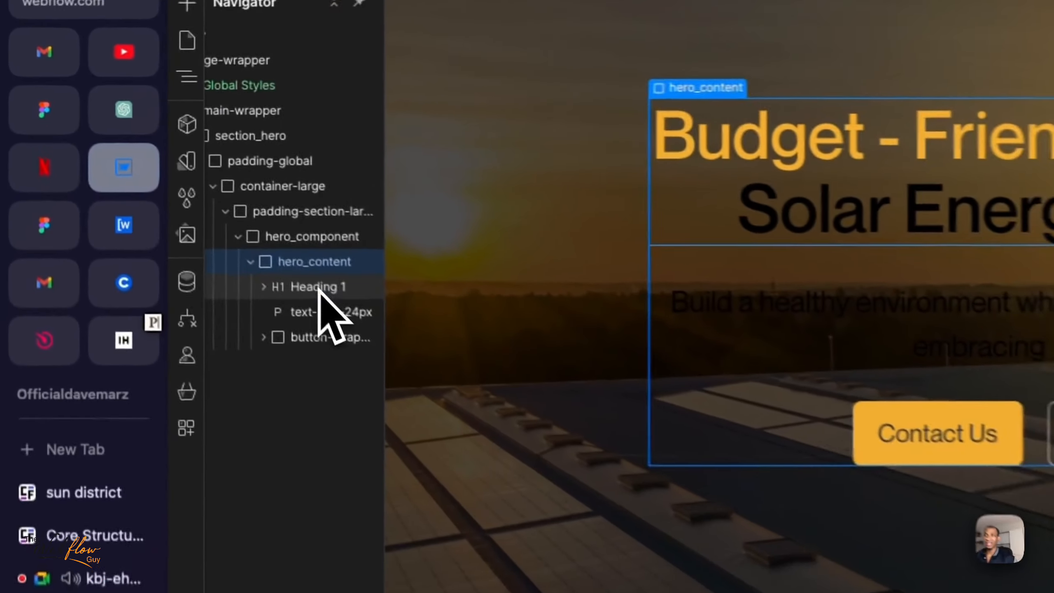
# Examine the typography styles of Heading 1 and the text-size-24px paragraph inside hero_content.
pyautogui.click(167, 186)
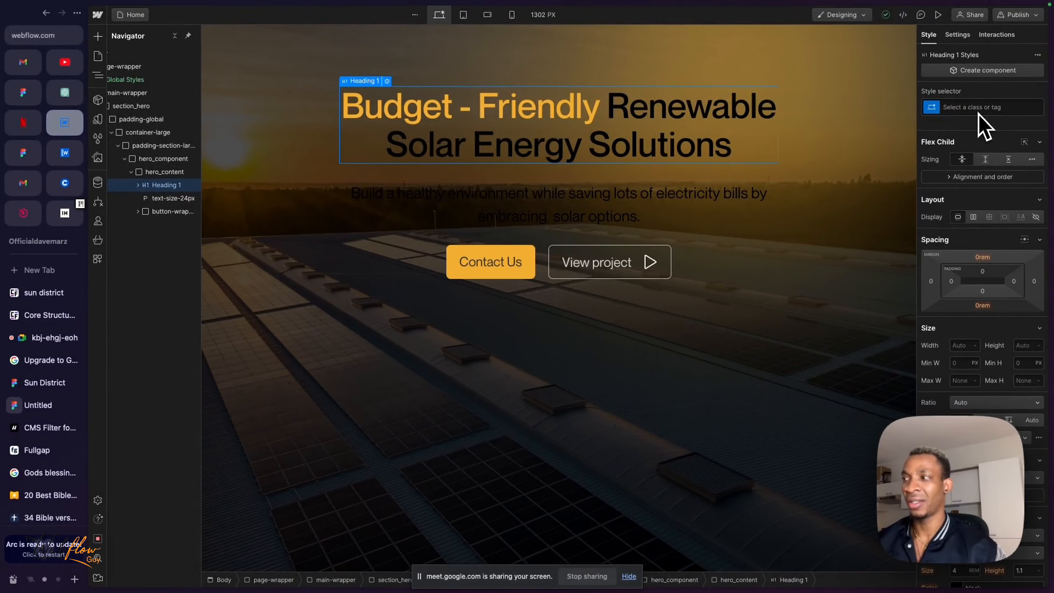
pyautogui.scroll(-5, 925, 349)
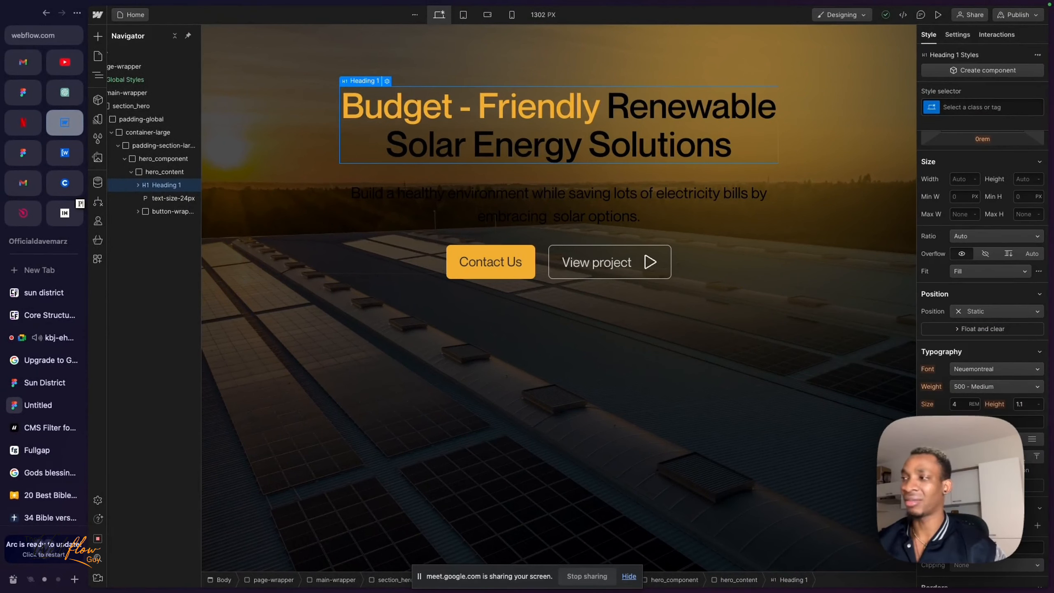
pyautogui.scroll(5, 981, 365)
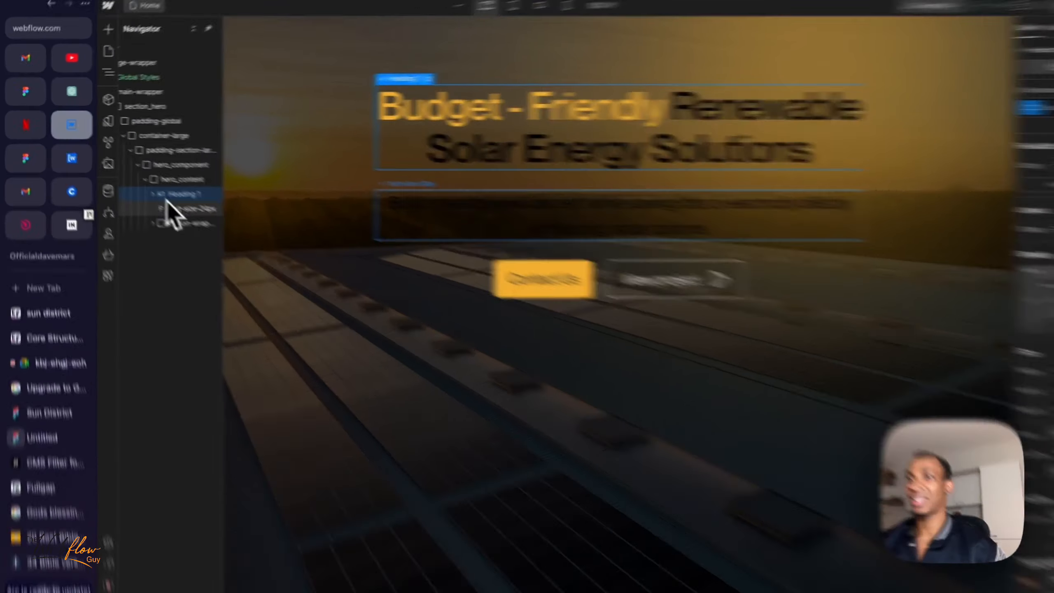
pyautogui.click(173, 199)
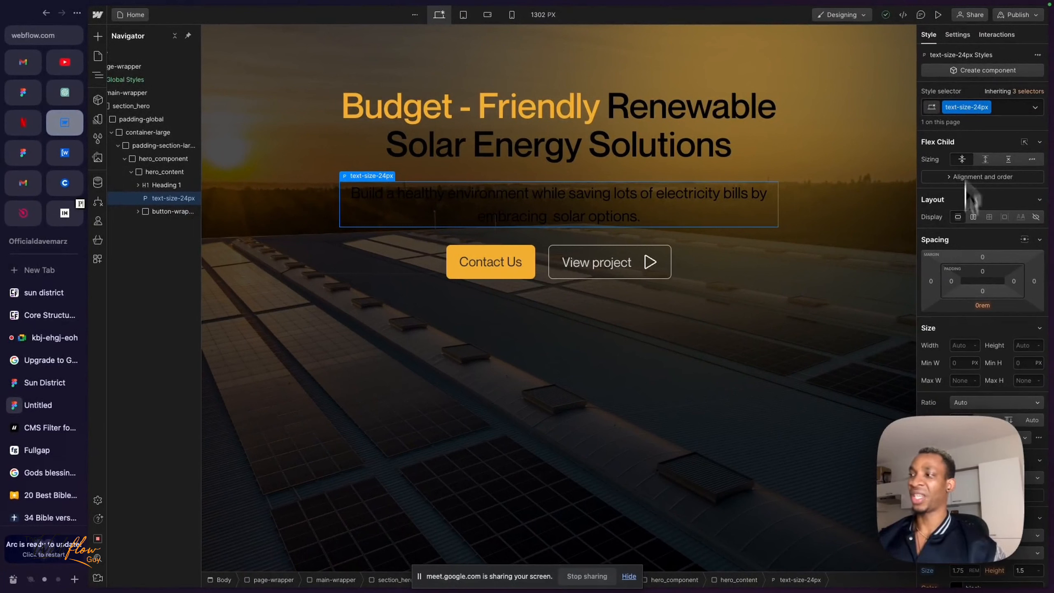
pyautogui.scroll(-5, 967, 290)
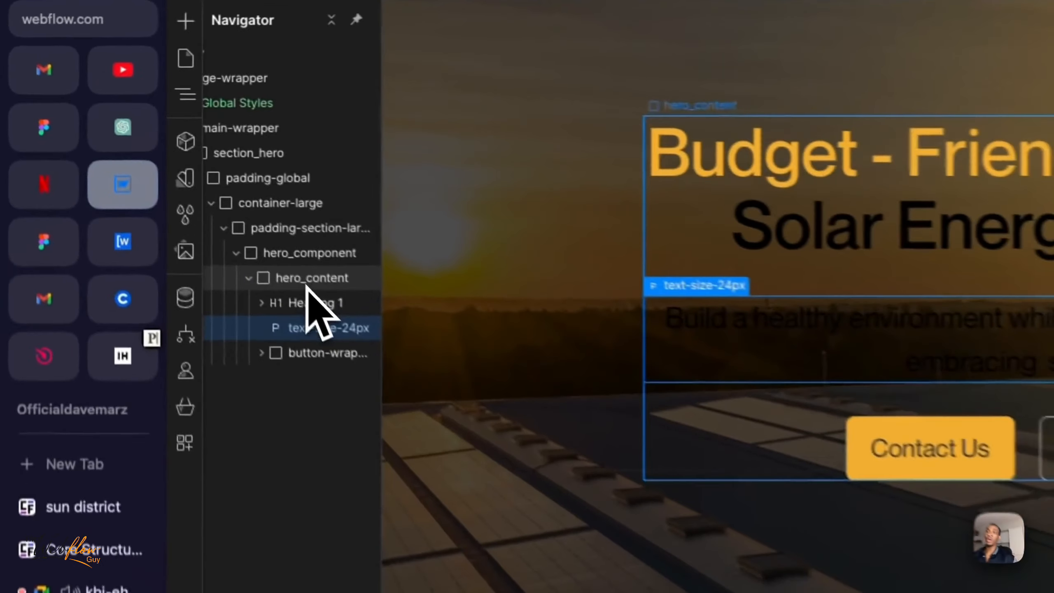
# Set the text color of the hero_content class to #e0e0e0.
pyautogui.click(154, 173)
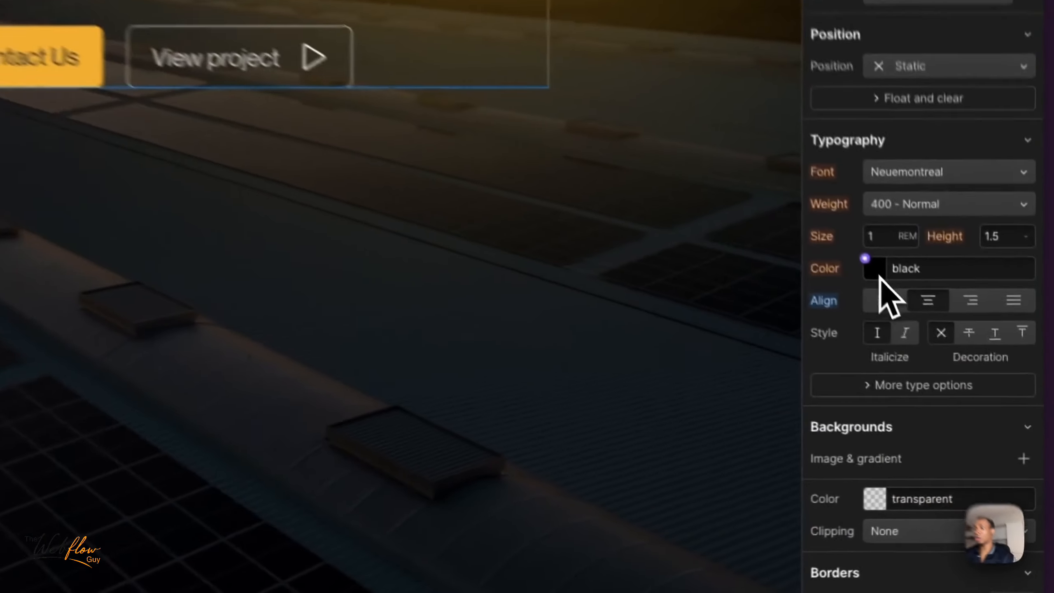
pyautogui.click(955, 377)
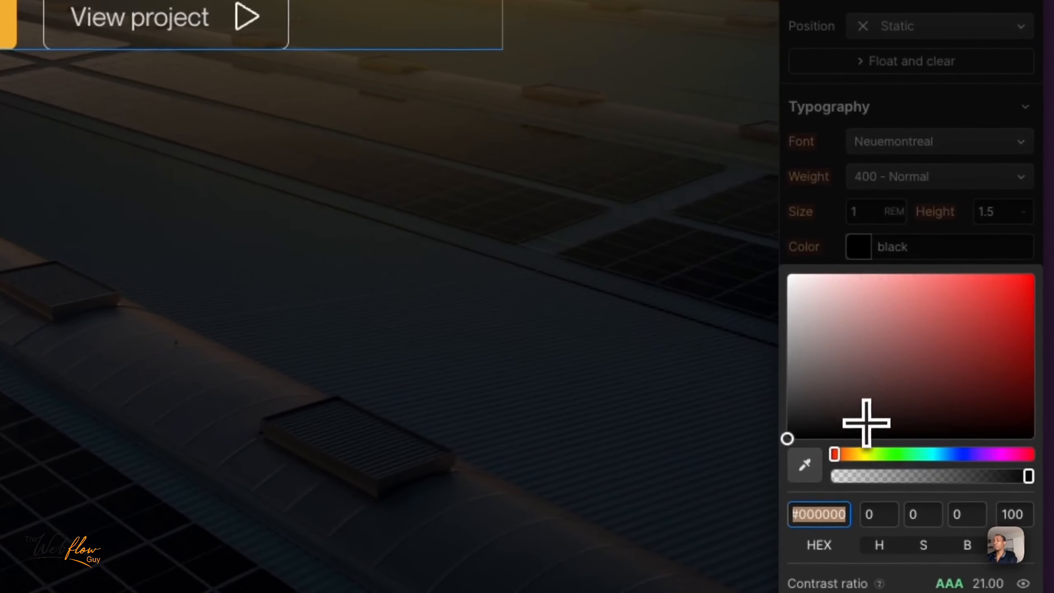
pyautogui.click(938, 467)
pyautogui.moveTo(823, 426)
pyautogui.mouseDown()
pyautogui.moveTo(785, 253)
pyautogui.moveTo(774, 292)
pyautogui.mouseUp()
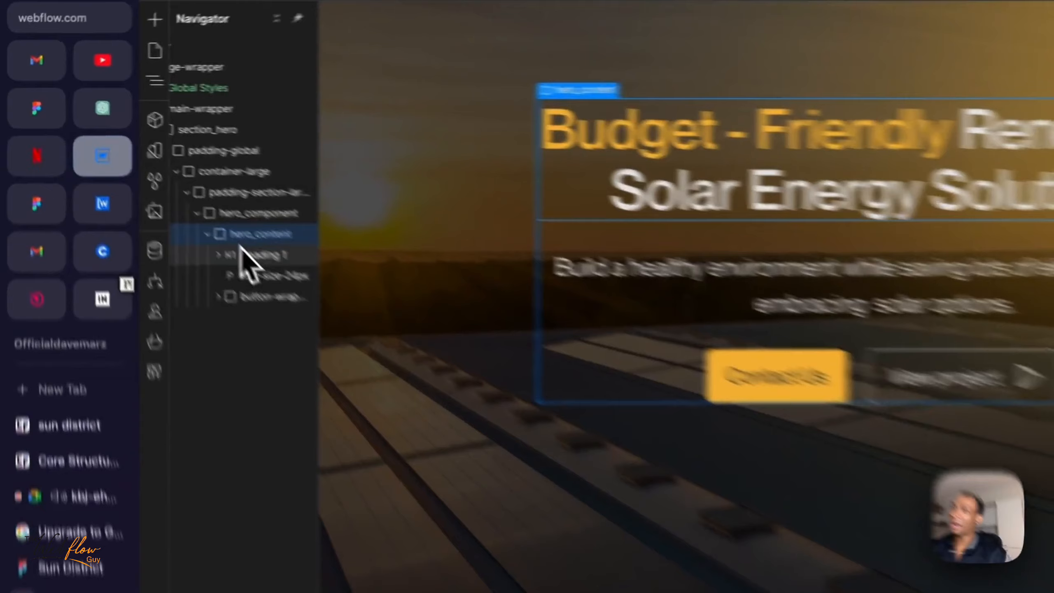
# Check the text color that Heading 1 and the text-size-24px paragraph inherit.
pyautogui.click(161, 186)
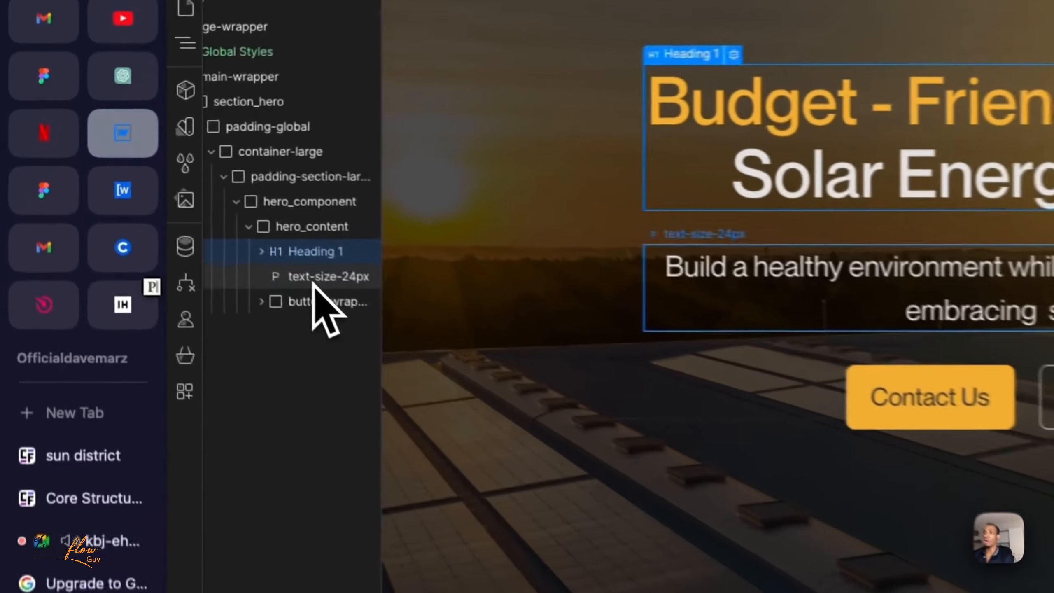
pyautogui.click(164, 199)
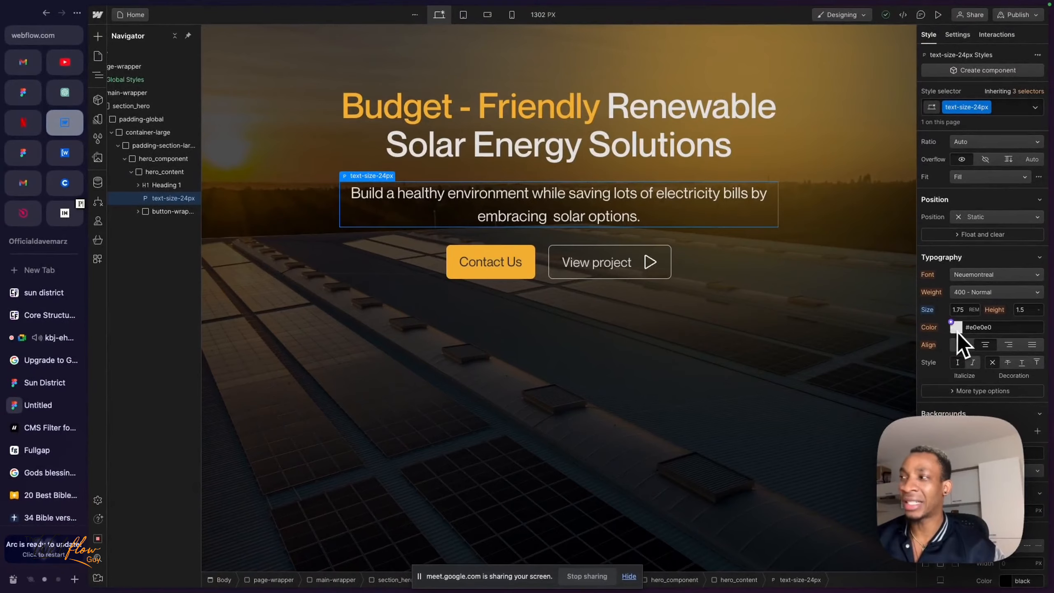
pyautogui.click(956, 328)
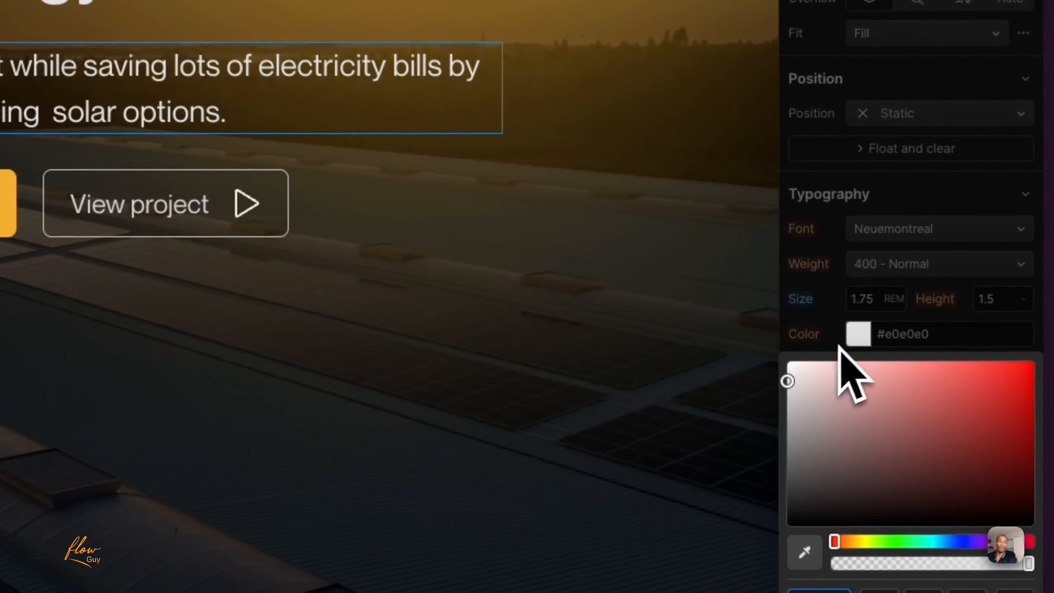
pyautogui.click(854, 342)
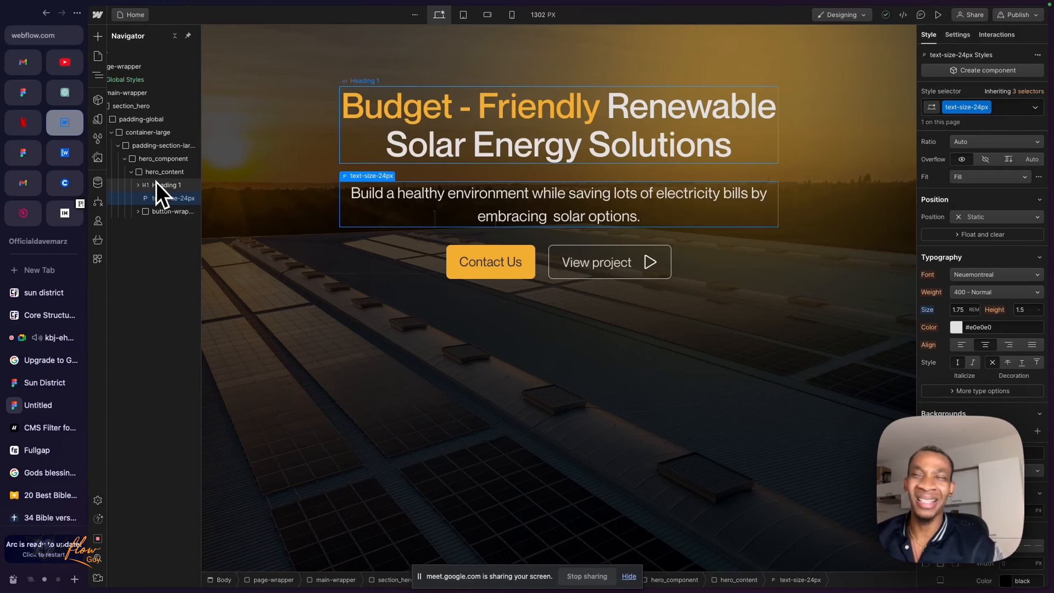
# Try setting Heading 1's text color directly to white, and remove the class this creates from the heading.
pyautogui.click(158, 185)
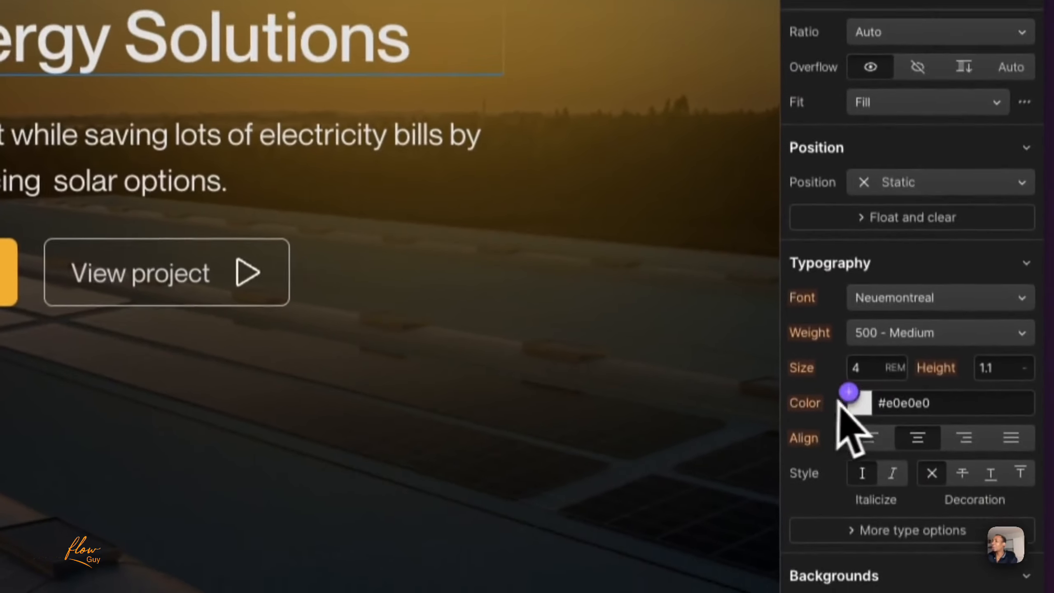
pyautogui.click(857, 387)
pyautogui.moveTo(859, 454); pyautogui.dragTo(737, 259)
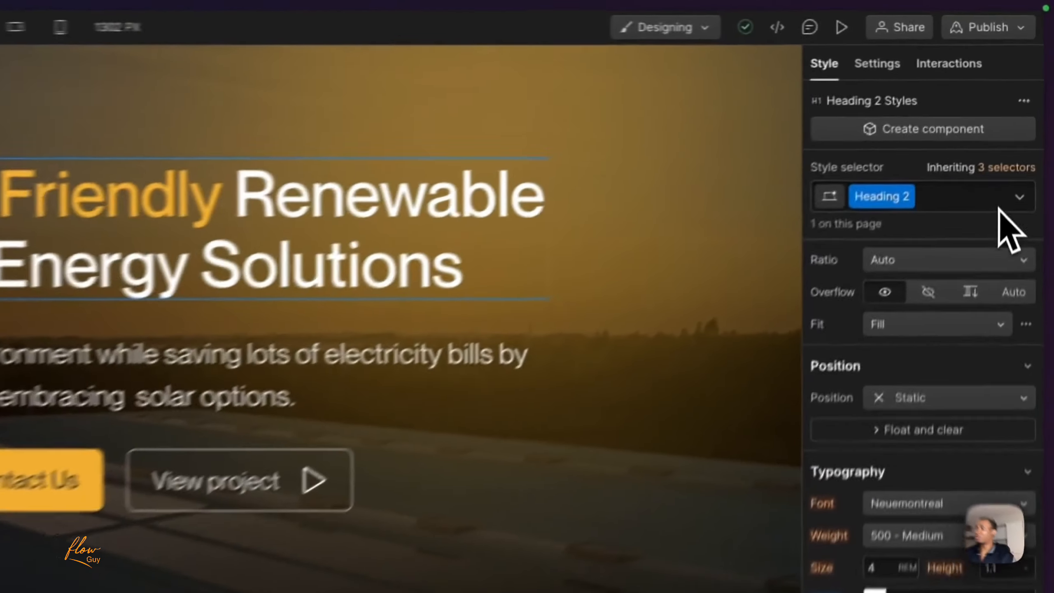
pyautogui.click(1022, 112)
pyautogui.press('BackSpace')
pyautogui.press('Escape')
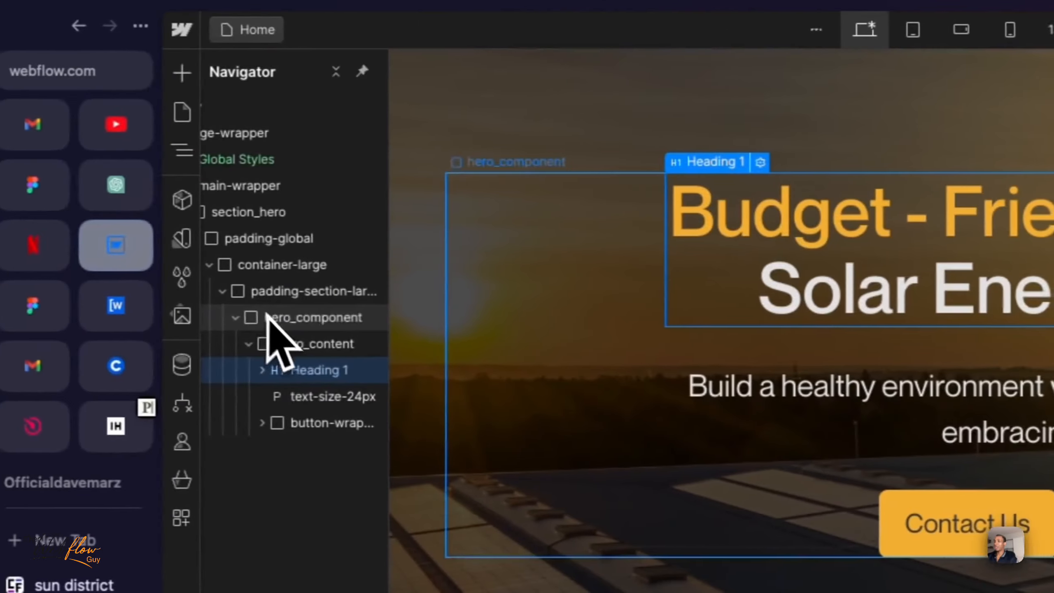
# Reset the text color on hero_content to its inherited value.
pyautogui.click(282, 344)
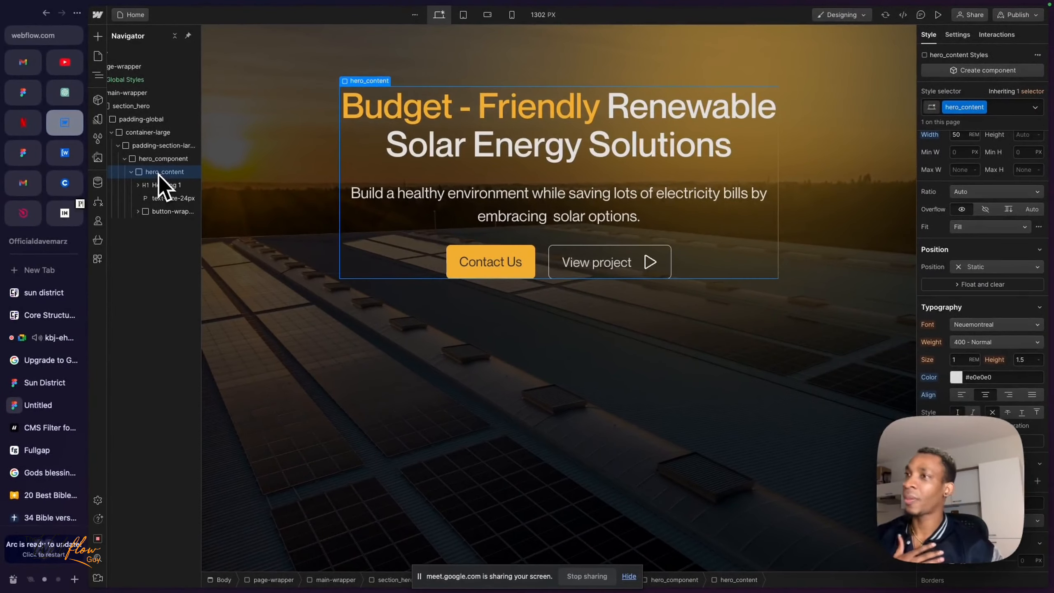
pyautogui.click(929, 378)
pyautogui.click(930, 395)
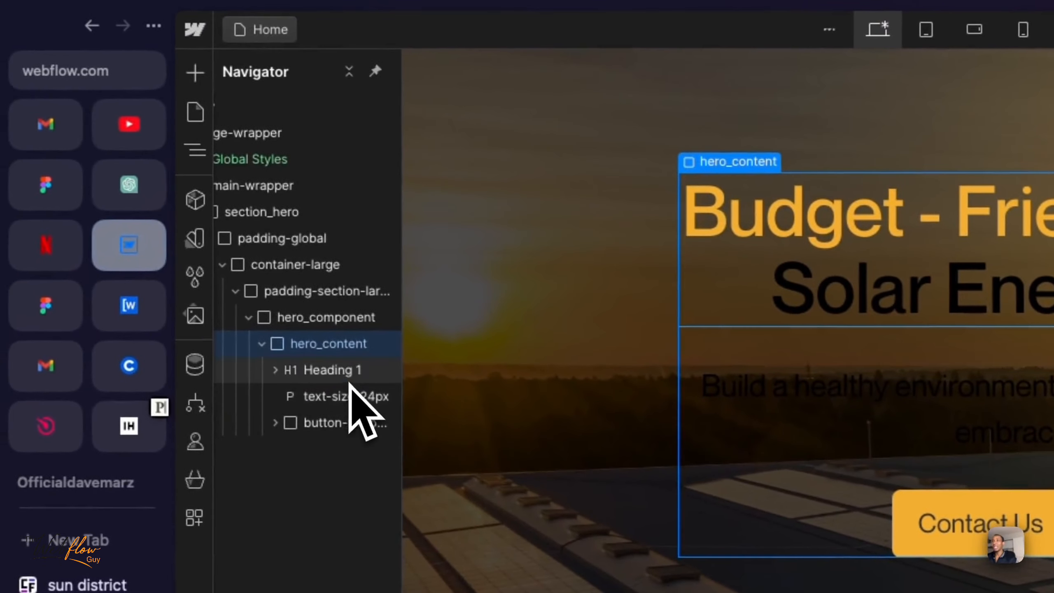
# Apply the existing text-color-white class to Heading 1 in hero_content.
pyautogui.click(348, 374)
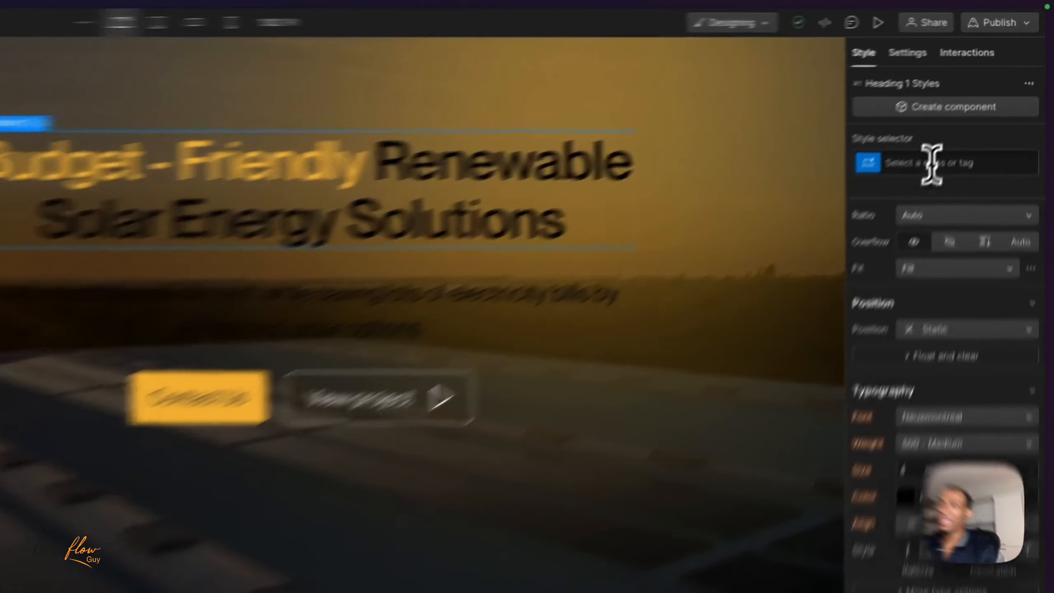
pyautogui.click(974, 107)
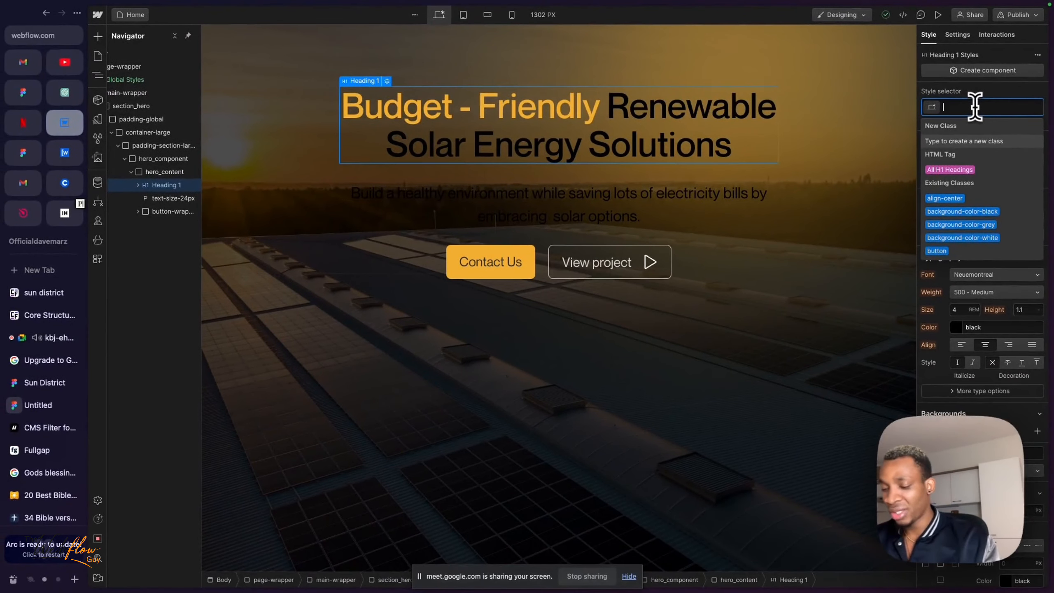
pyautogui.write('textcolo')
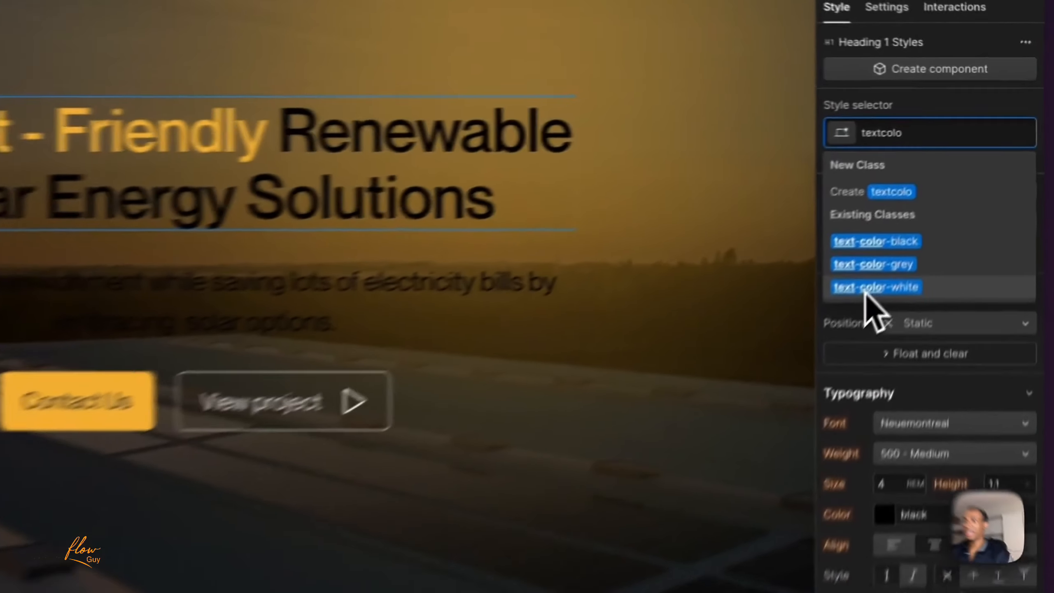
pyautogui.click(951, 196)
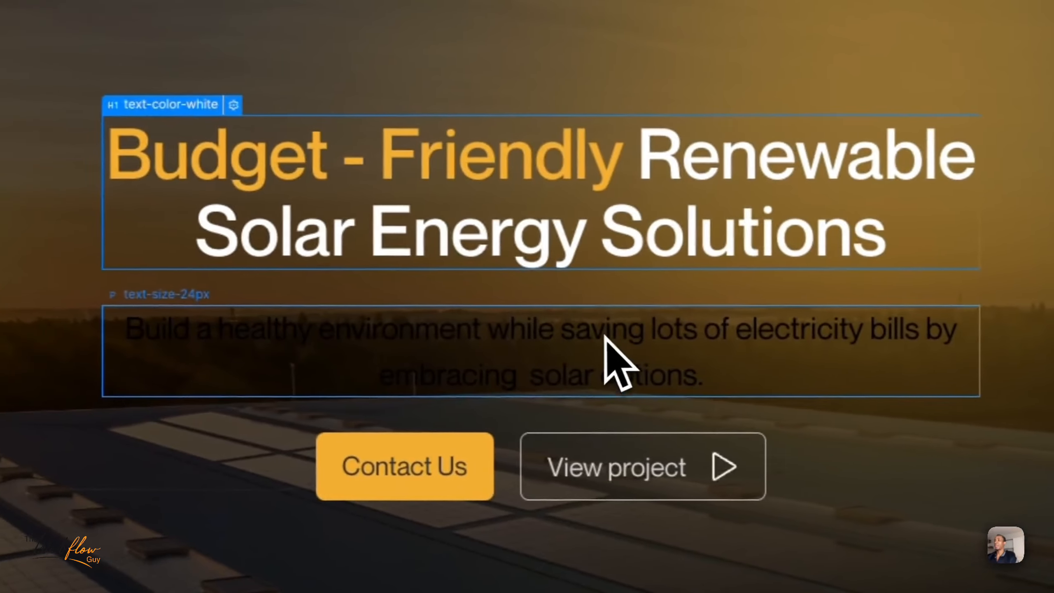
# Set the text color of the hero paragraph's text-size-24px class to white.
pyautogui.click(133, 319)
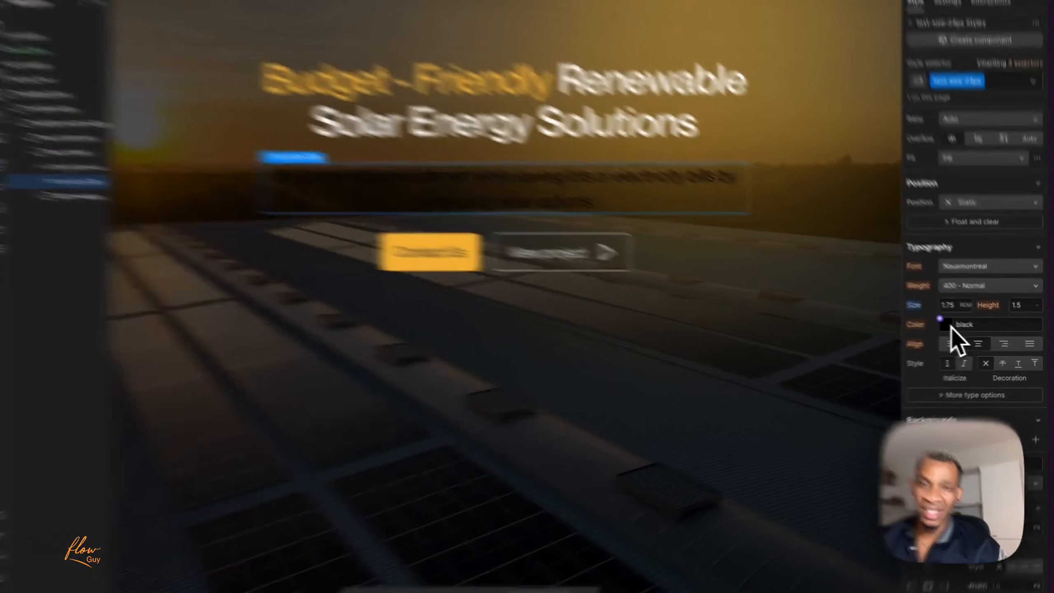
pyautogui.click(955, 327)
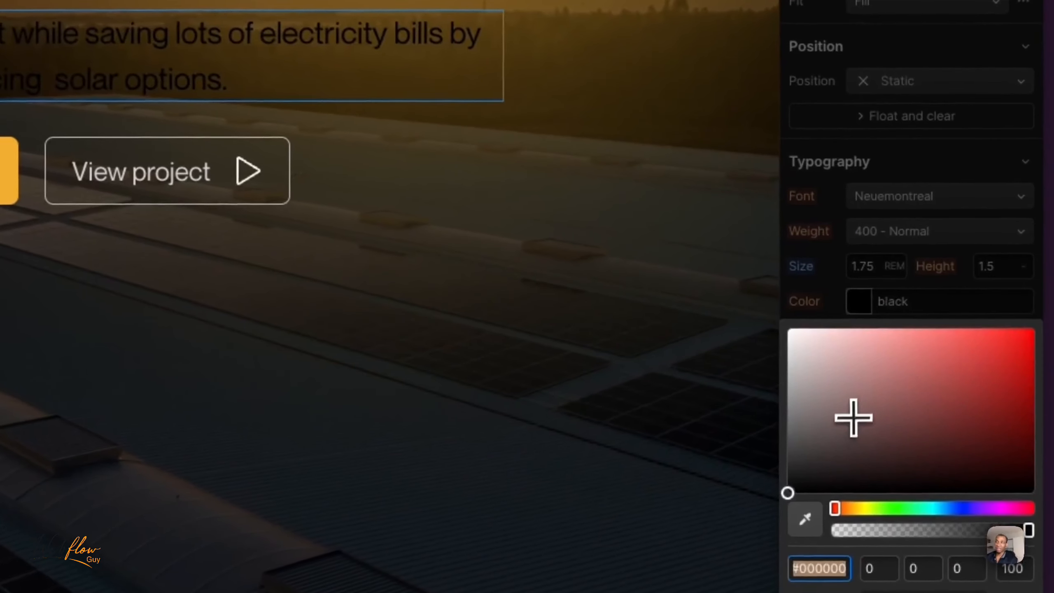
pyautogui.moveTo(951, 391); pyautogui.dragTo(934, 367)
pyautogui.moveTo(812, 380); pyautogui.dragTo(692, 169)
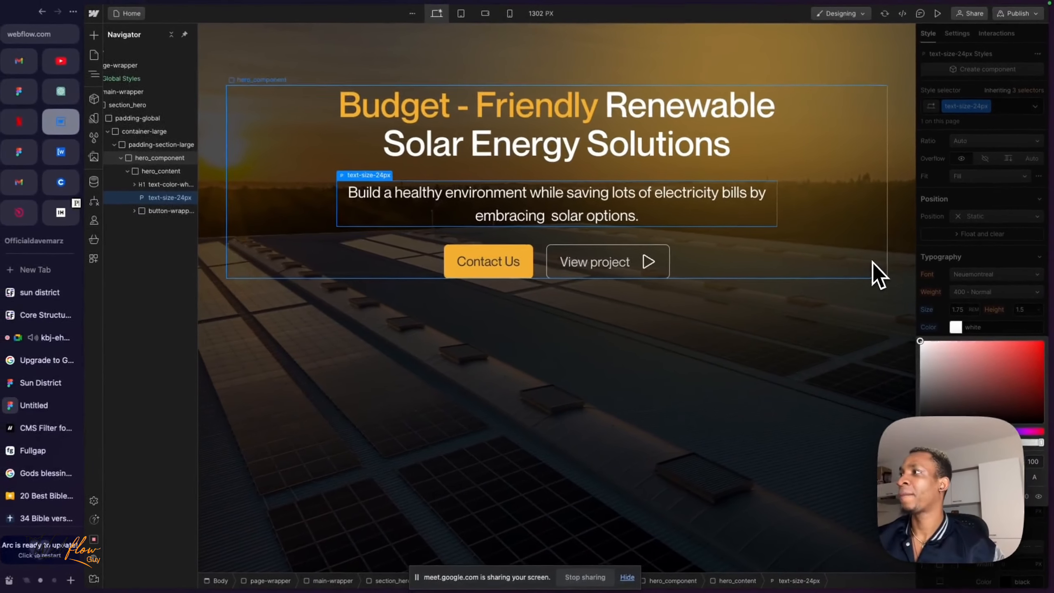
pyautogui.click(931, 325)
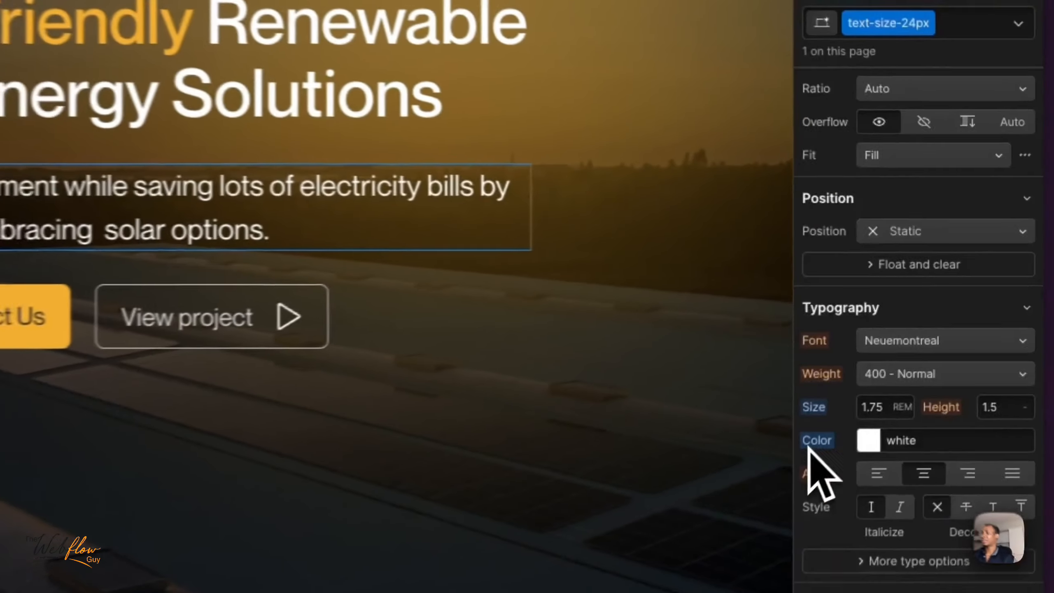
# Reset the text color on the paragraph's text-size-24px class and remove the text-color-white class from Heading 1.
pyautogui.click(931, 326)
pyautogui.click(932, 343)
pyautogui.click(269, 125)
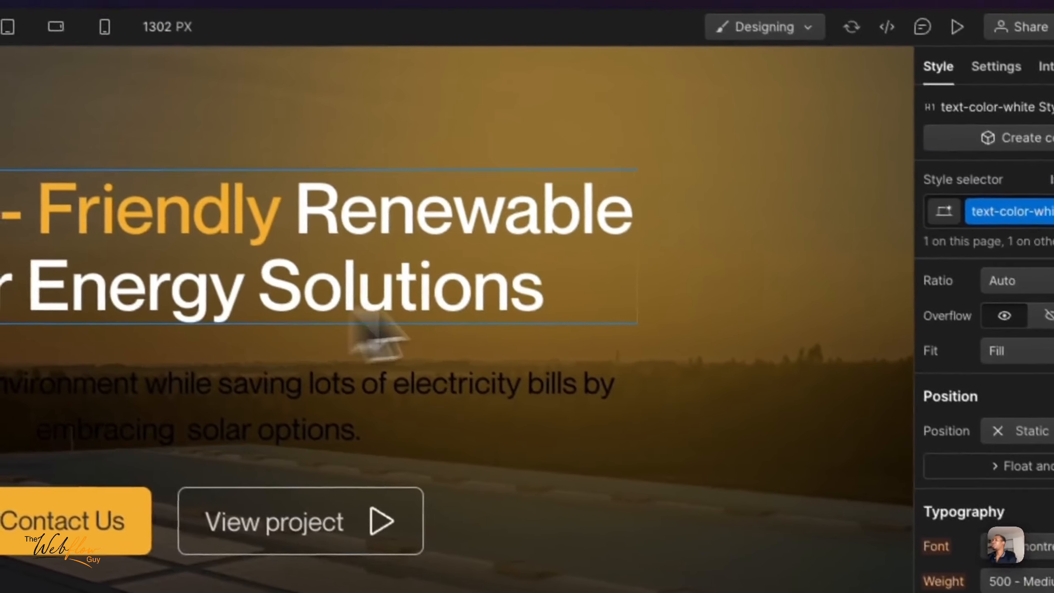
pyautogui.click(976, 21)
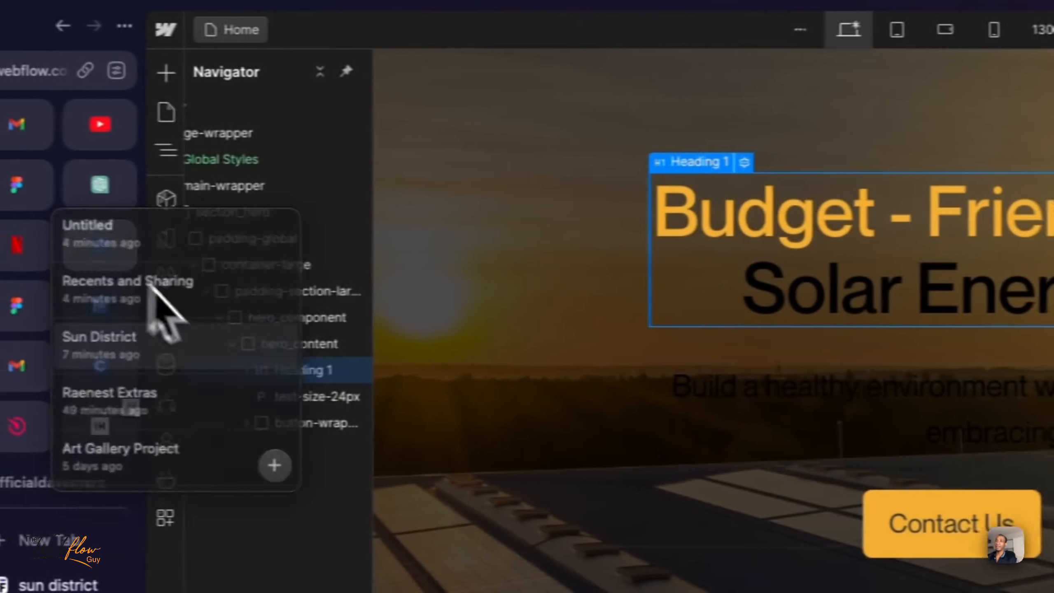
# Set the text color of the hero_content block to white.
pyautogui.click(358, 350)
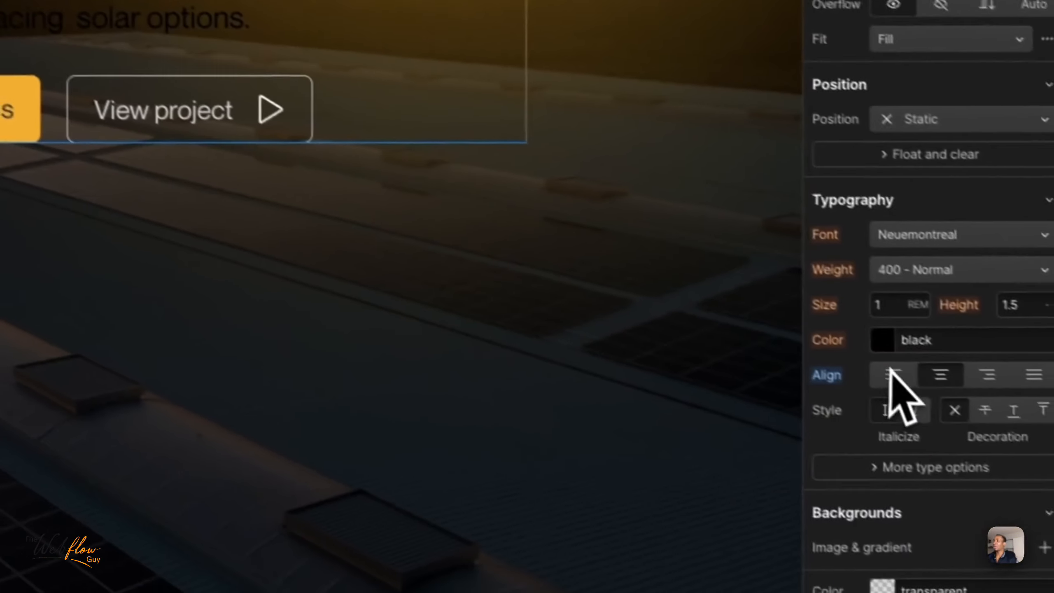
pyautogui.click(872, 335)
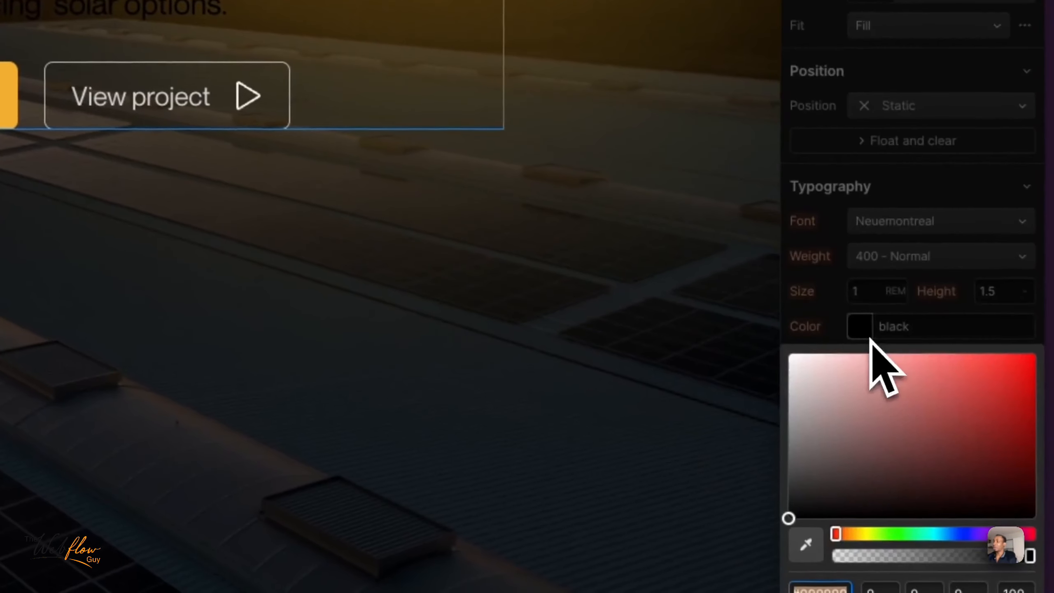
pyautogui.moveTo(824, 411); pyautogui.dragTo(738, 285)
pyautogui.moveTo(829, 443)
pyautogui.mouseDown()
pyautogui.moveTo(887, 453)
pyautogui.moveTo(1044, 419)
pyautogui.mouseUp()
pyautogui.moveTo(949, 448); pyautogui.dragTo(785, 352)
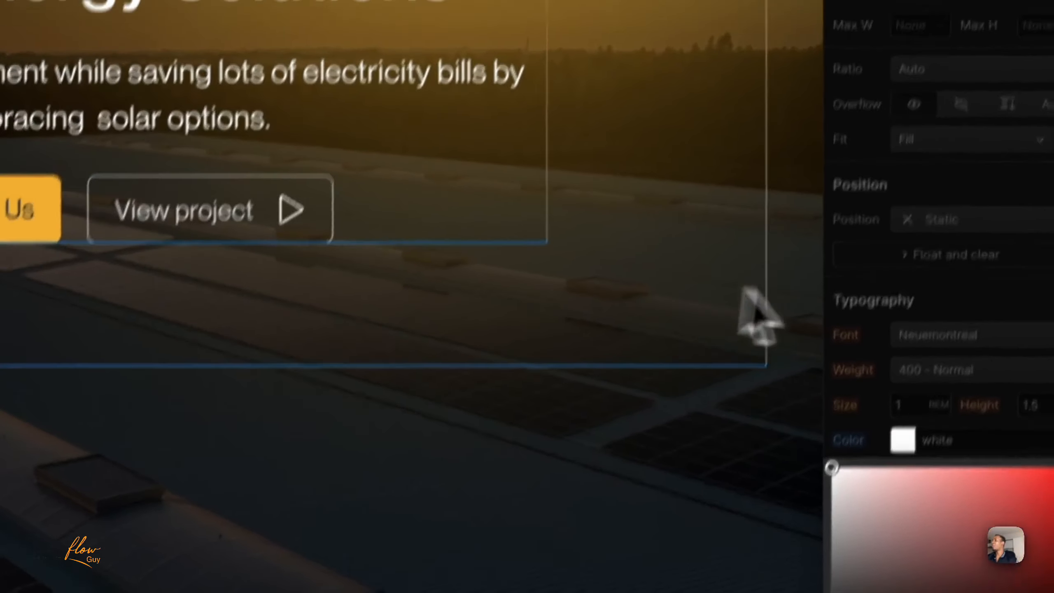
pyautogui.click(845, 185)
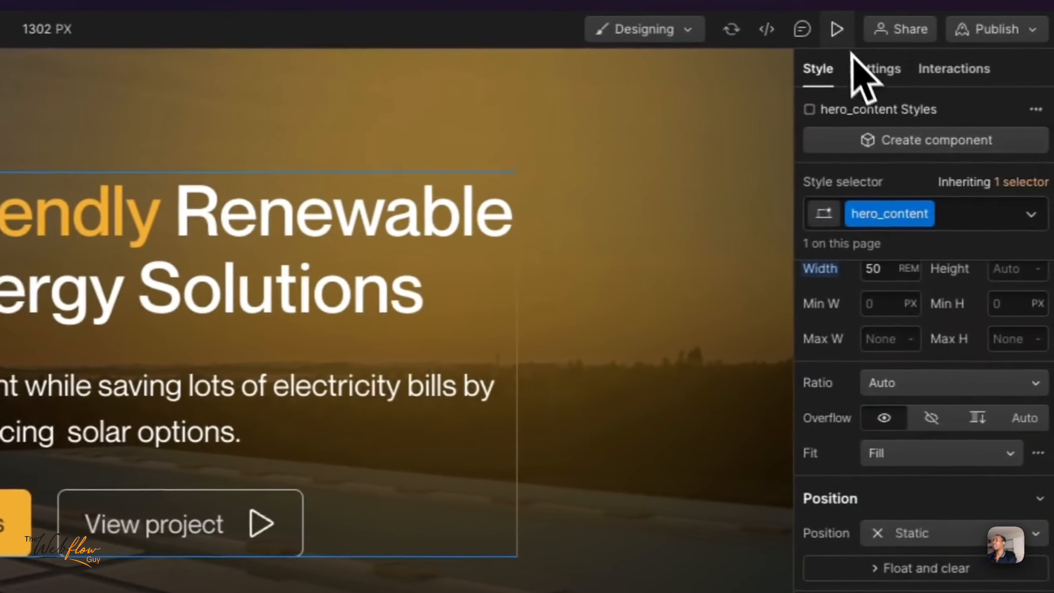
# Preview the page and compare the hero text's position with the Sun District Figma design.
pyautogui.click(834, 30)
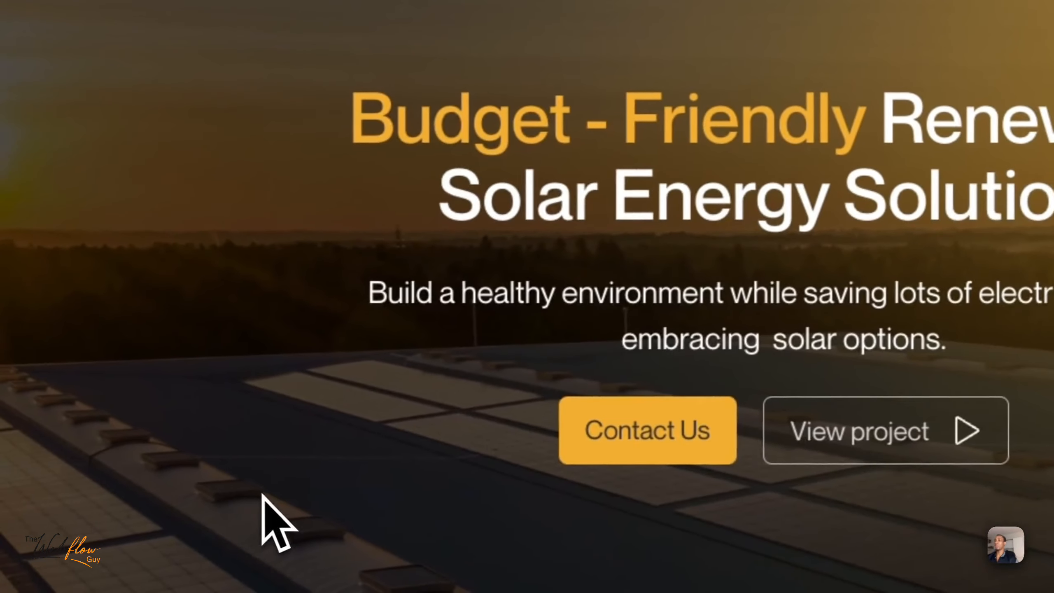
pyautogui.moveTo(371, 102); pyautogui.dragTo(733, 536)
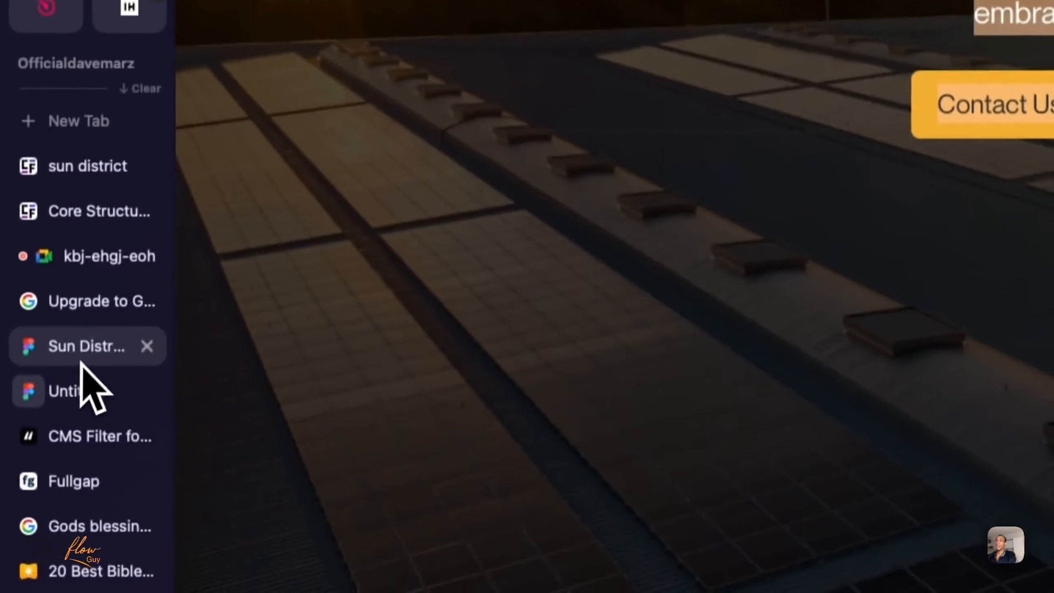
pyautogui.click(83, 360)
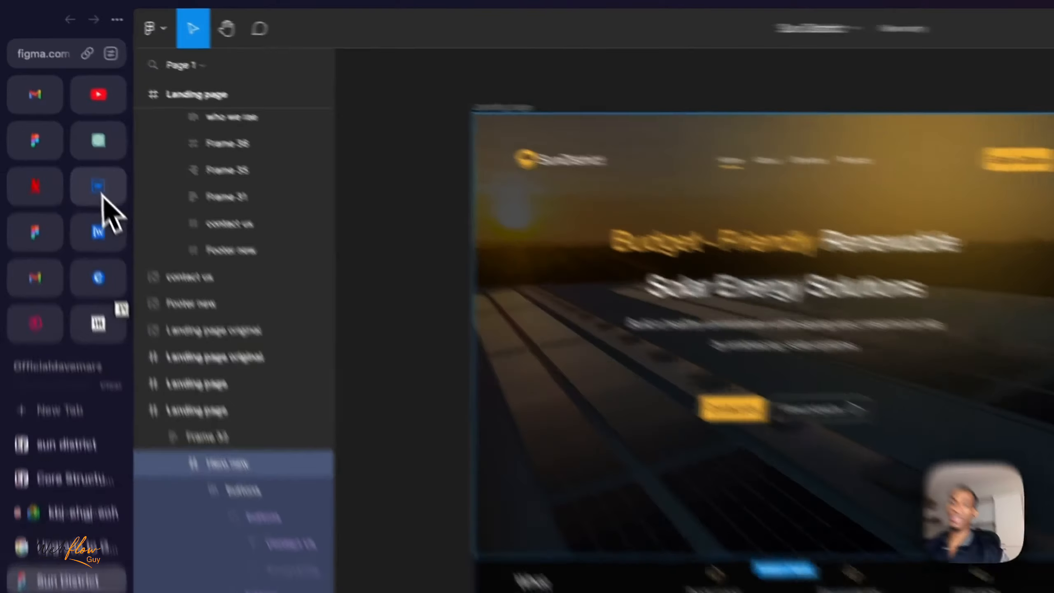
pyautogui.click(64, 123)
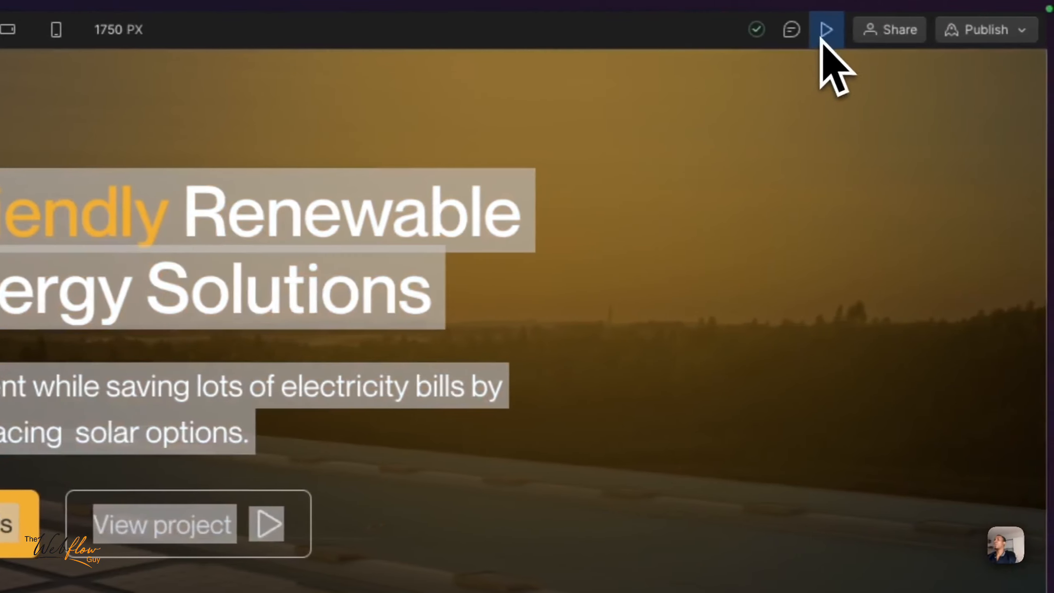
pyautogui.click(894, 30)
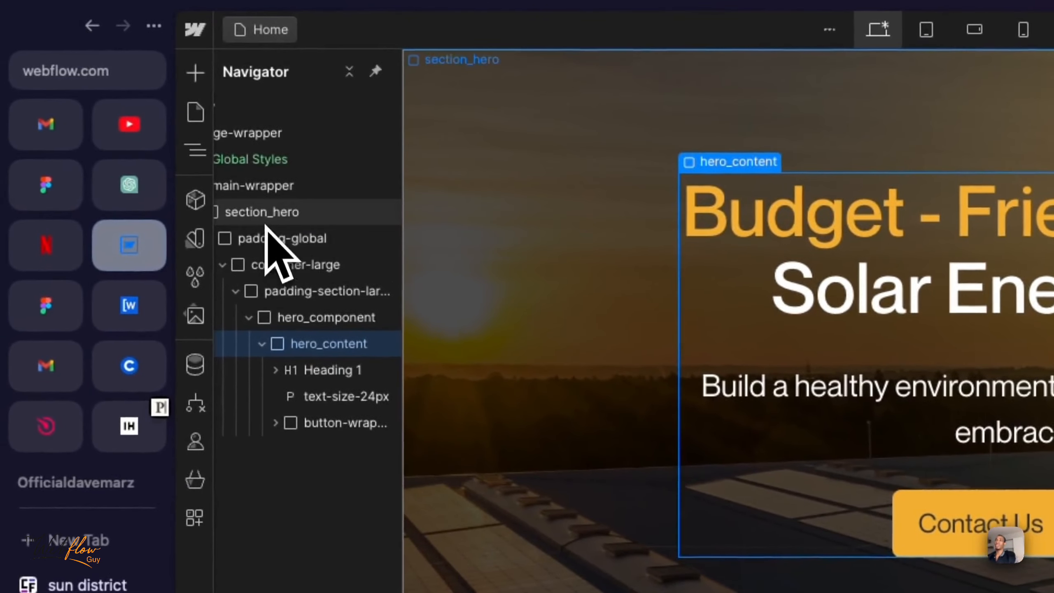
# Set section_hero to a horizontal flex layout with Align and Justify both set to Center.
pyautogui.click(21, 203)
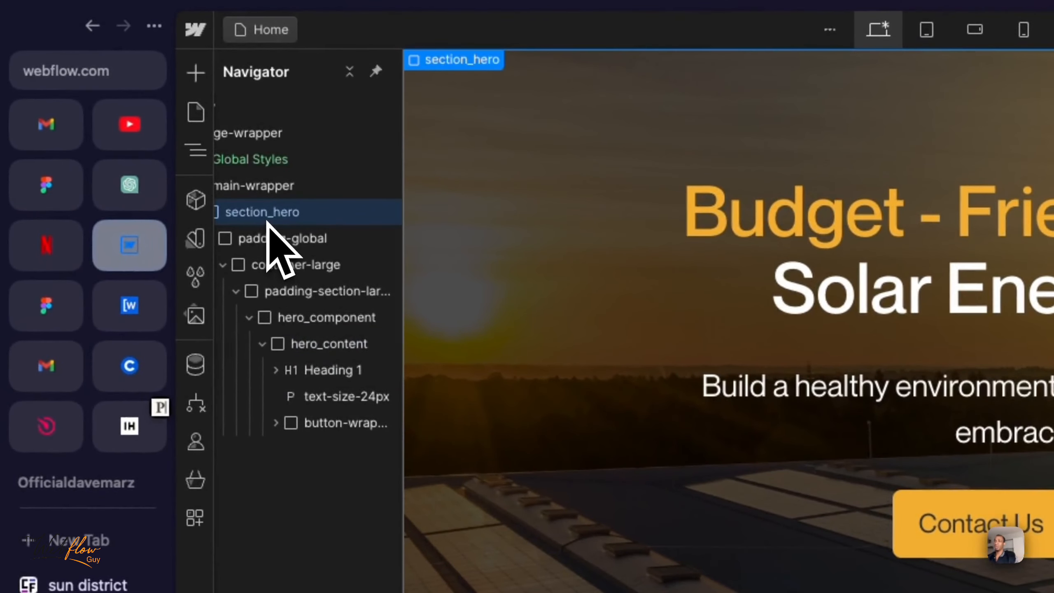
pyautogui.click(223, 264)
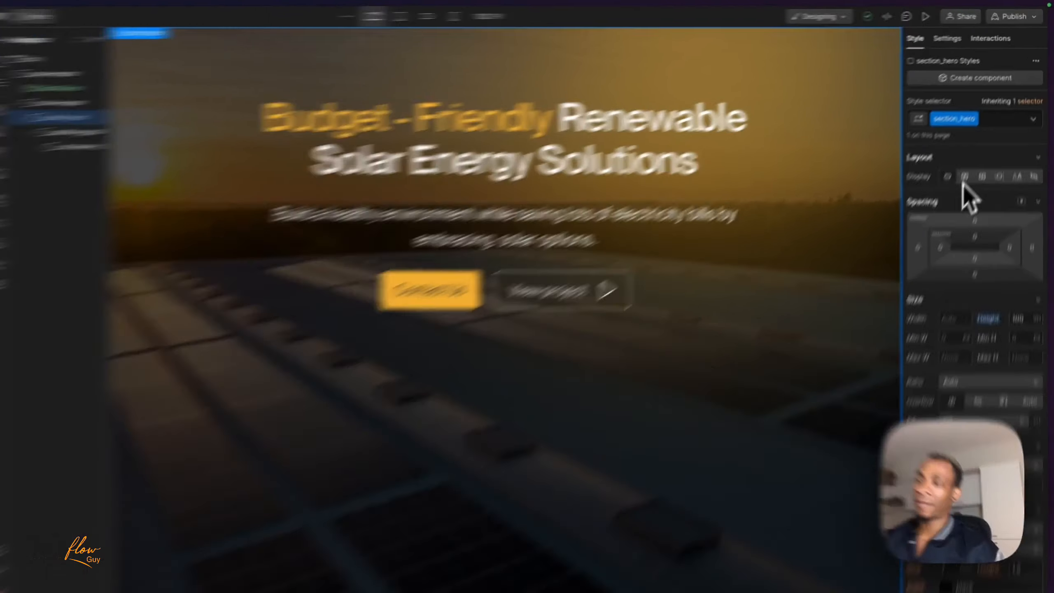
pyautogui.click(973, 159)
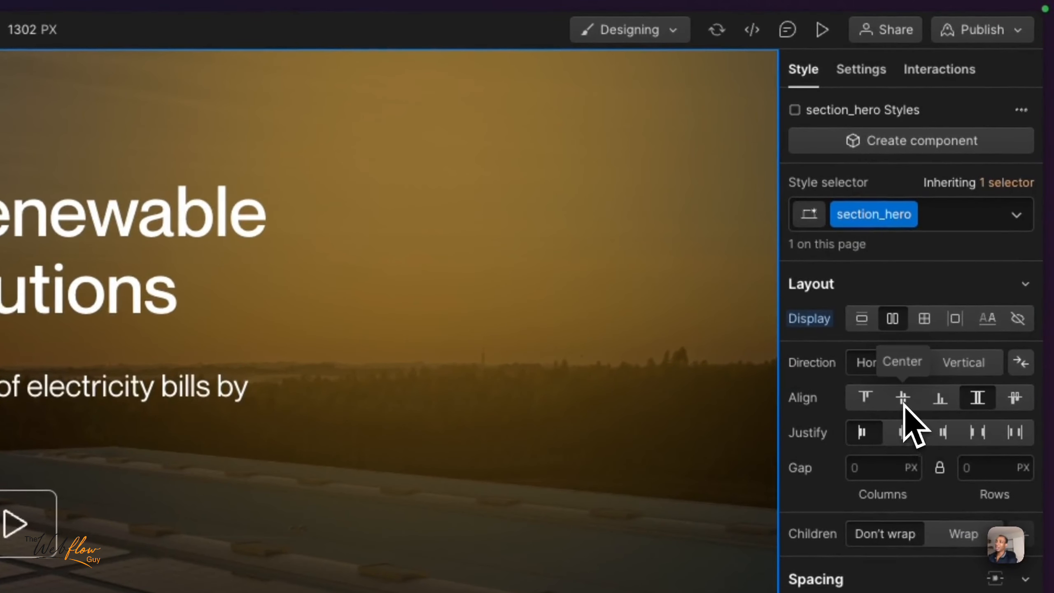
pyautogui.click(904, 405)
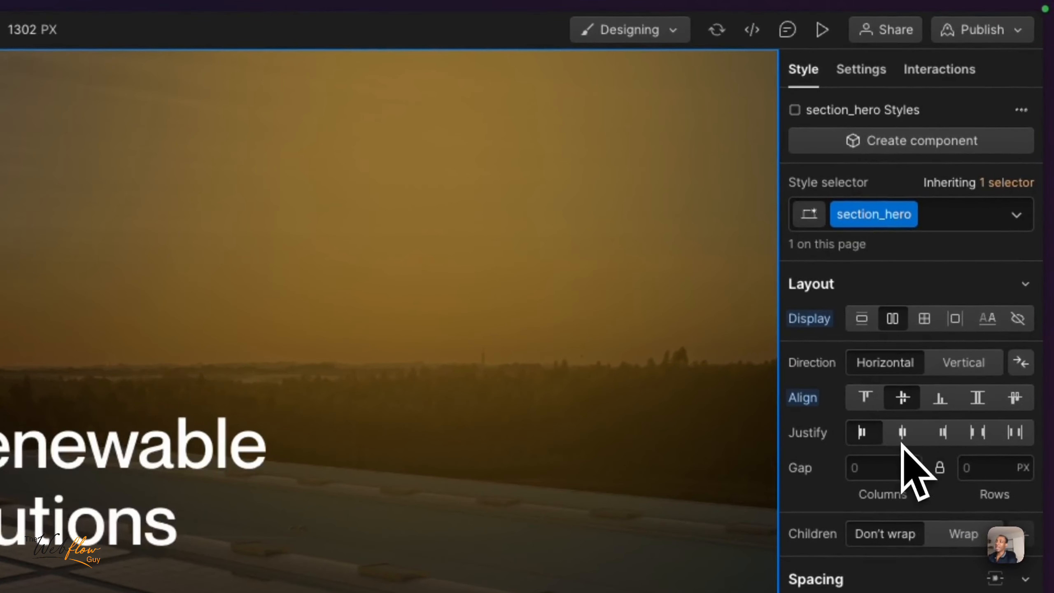
pyautogui.click(903, 436)
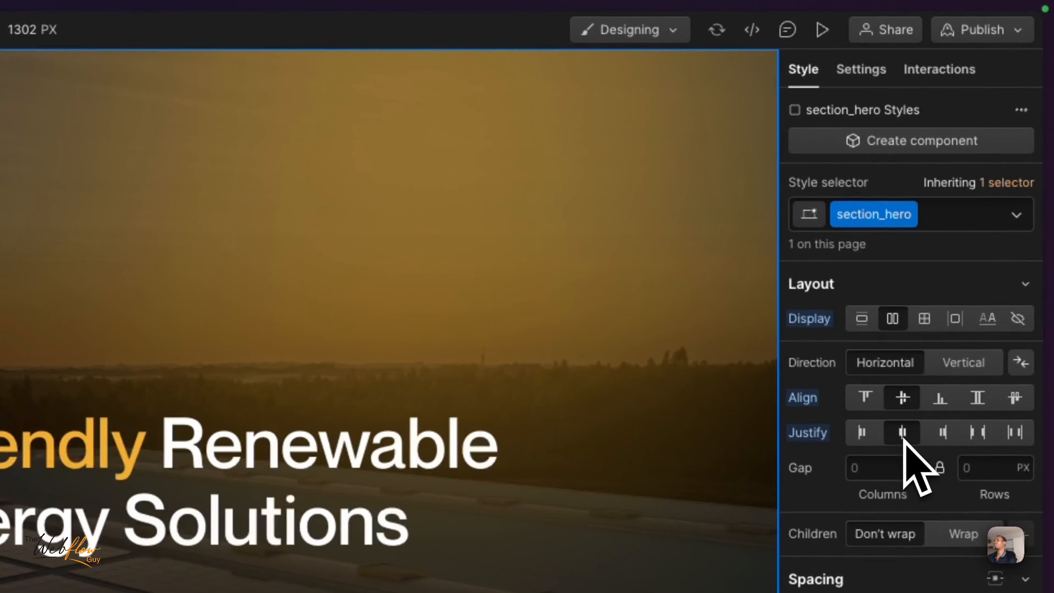
# Try other Justify and Align options on section_hero, and return both settings to Center.
pyautogui.click(942, 433)
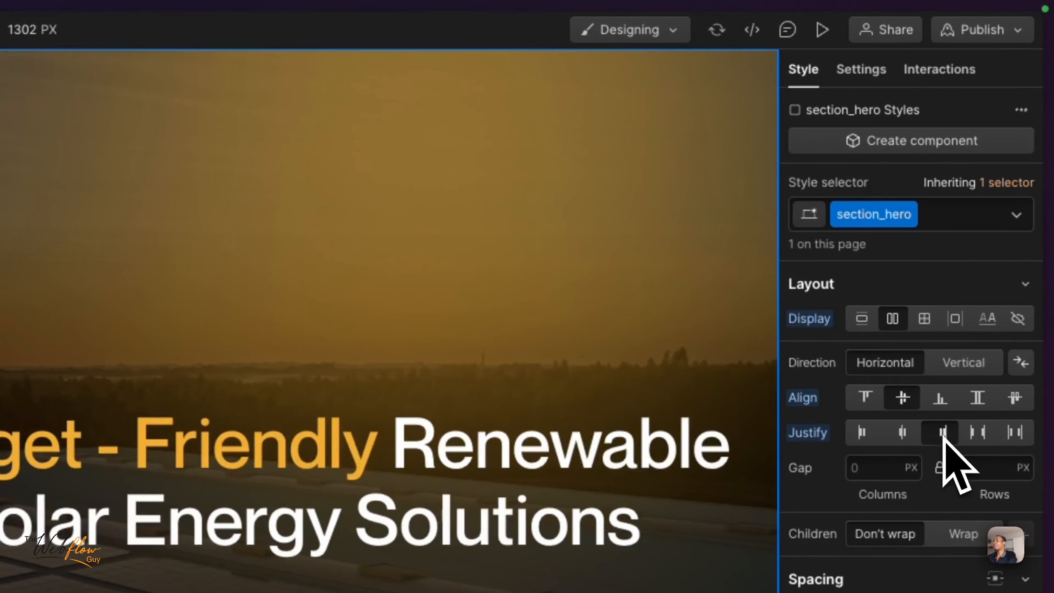
pyautogui.click(908, 436)
pyautogui.click(871, 435)
pyautogui.click(903, 434)
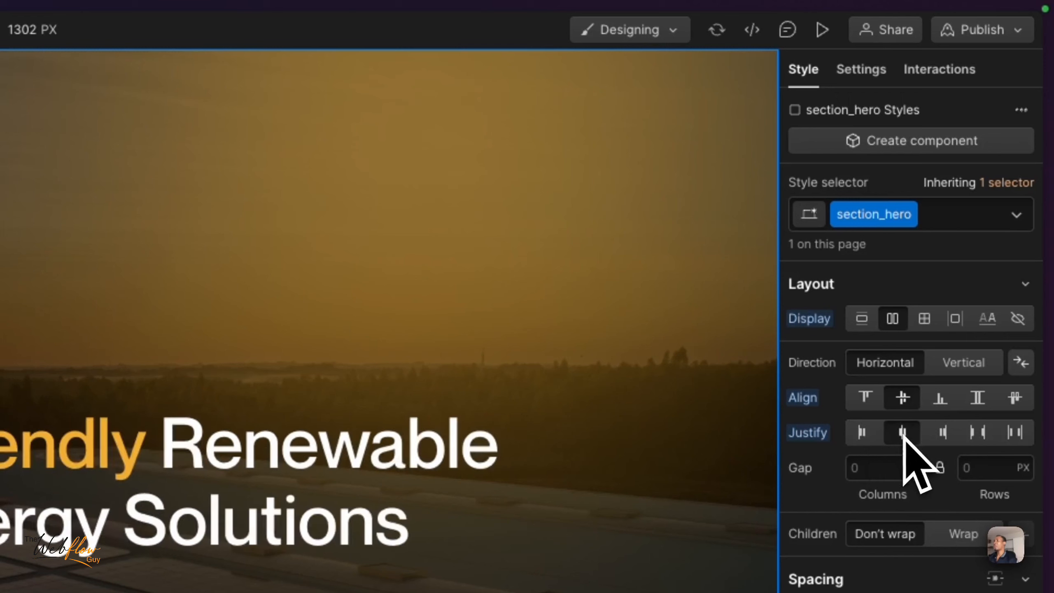
pyautogui.click(945, 407)
pyautogui.click(868, 400)
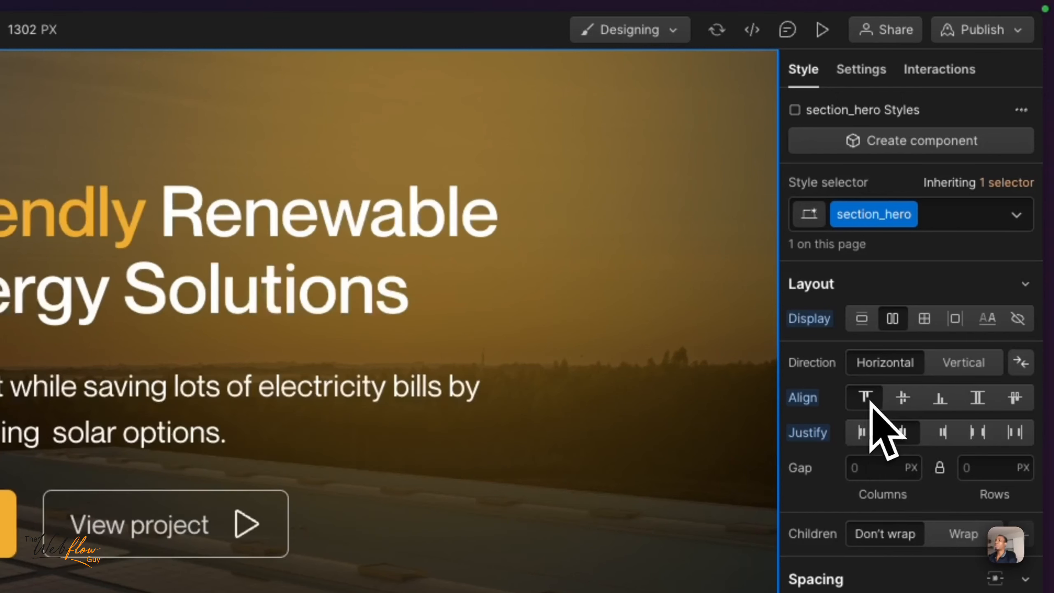
pyautogui.click(903, 399)
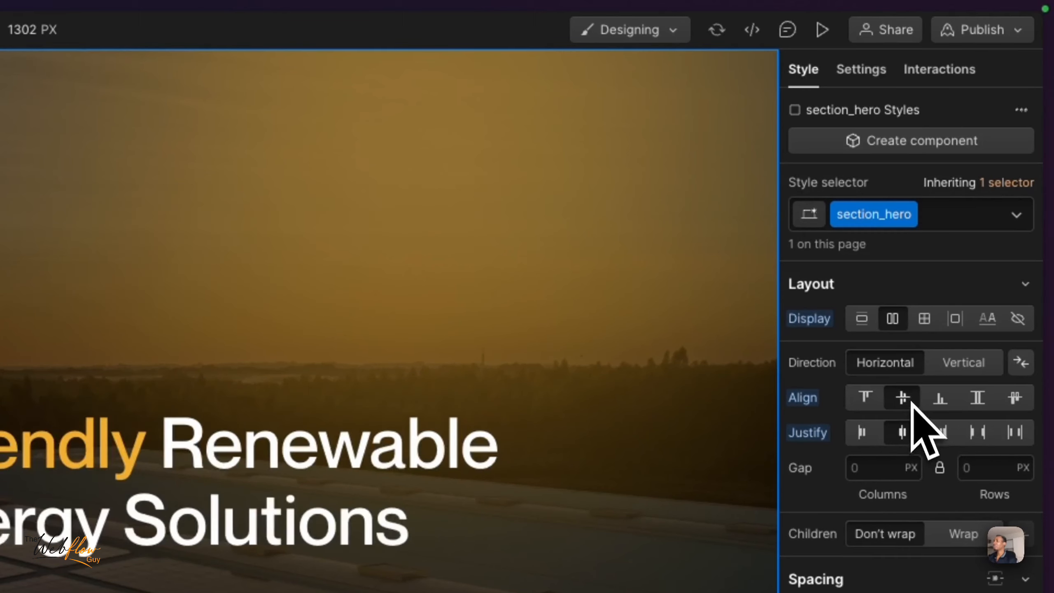
pyautogui.click(944, 433)
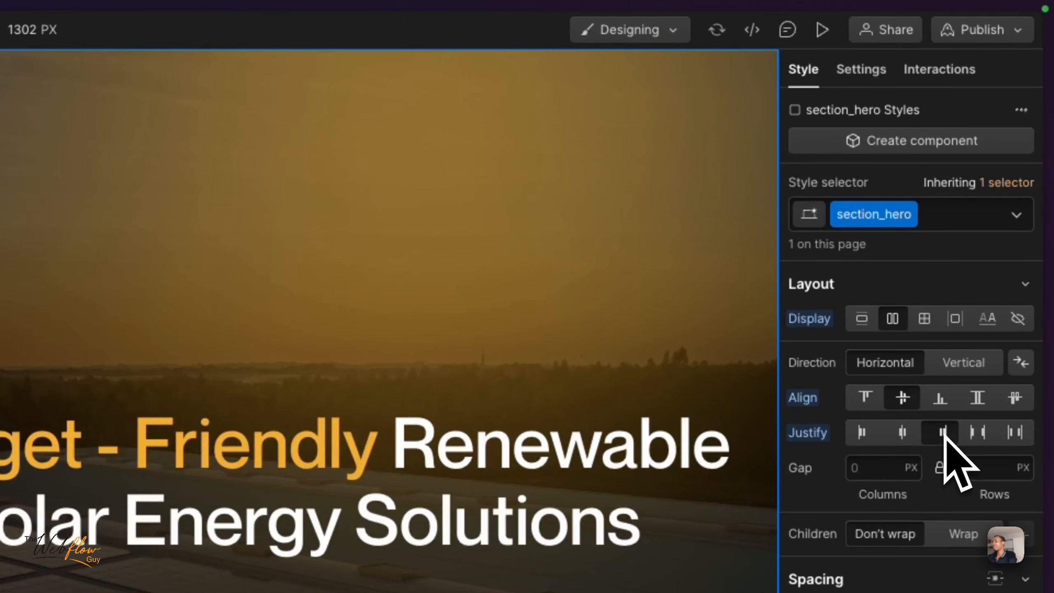
pyautogui.click(862, 433)
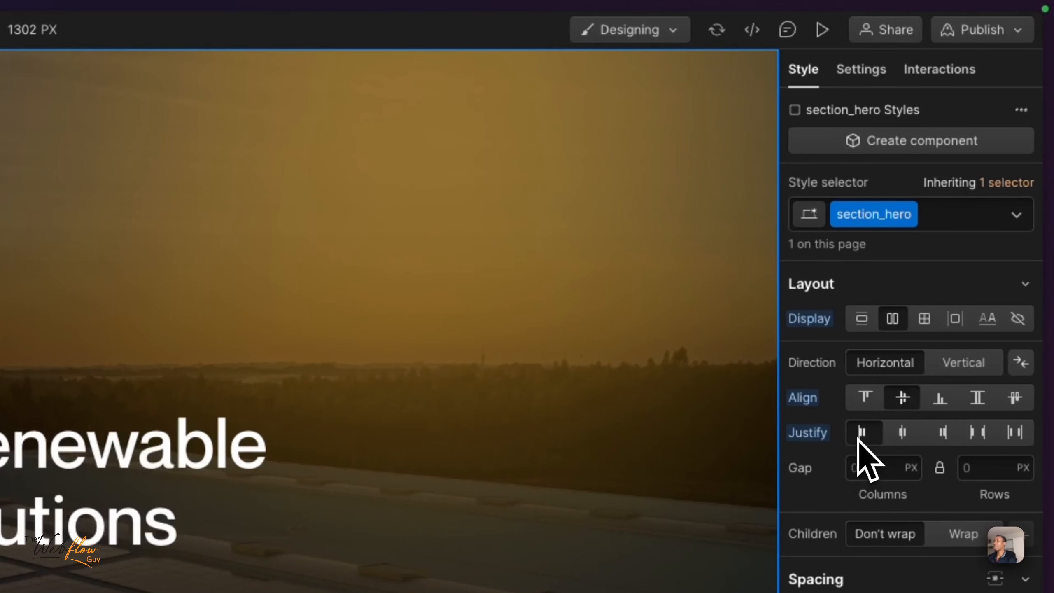
pyautogui.click(944, 433)
pyautogui.click(903, 434)
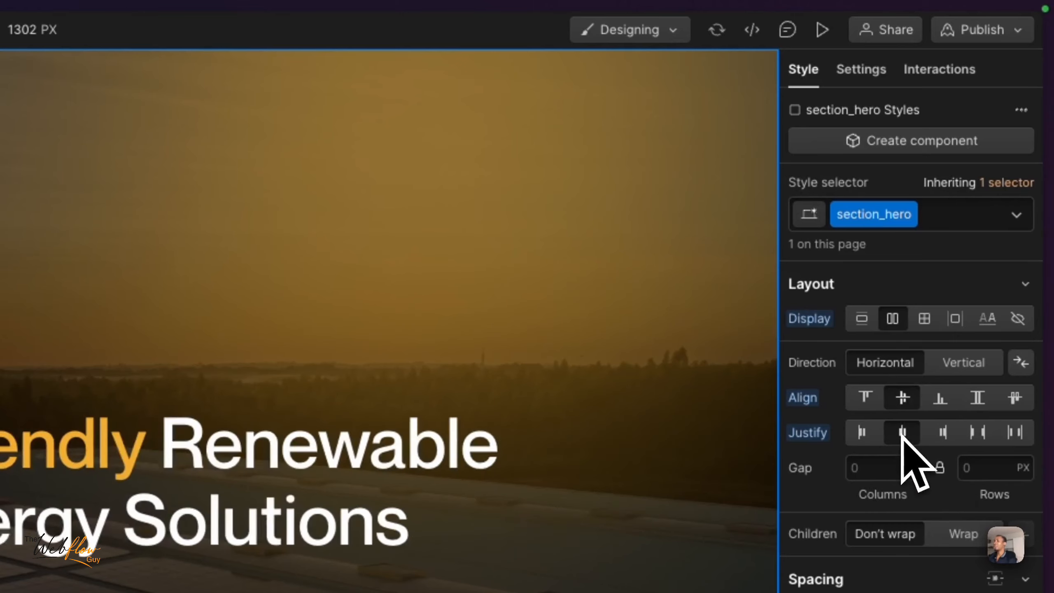
# Preview the page and check the centered hero content at the tablet breakpoint while resizing the canvas width.
pyautogui.click(833, 32)
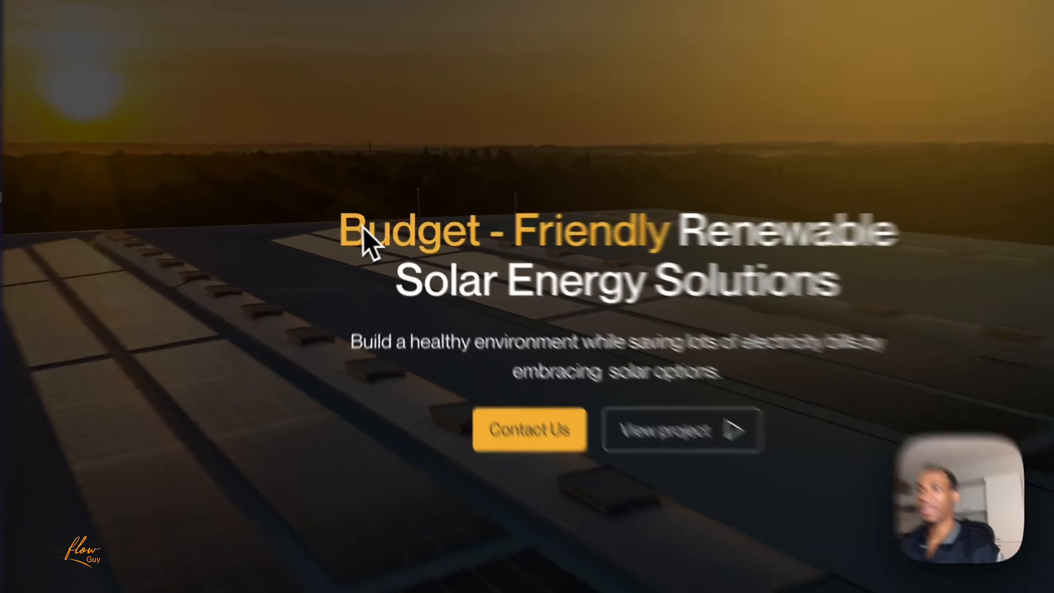
pyautogui.moveTo(373, 230); pyautogui.dragTo(810, 403)
pyautogui.click(514, 245)
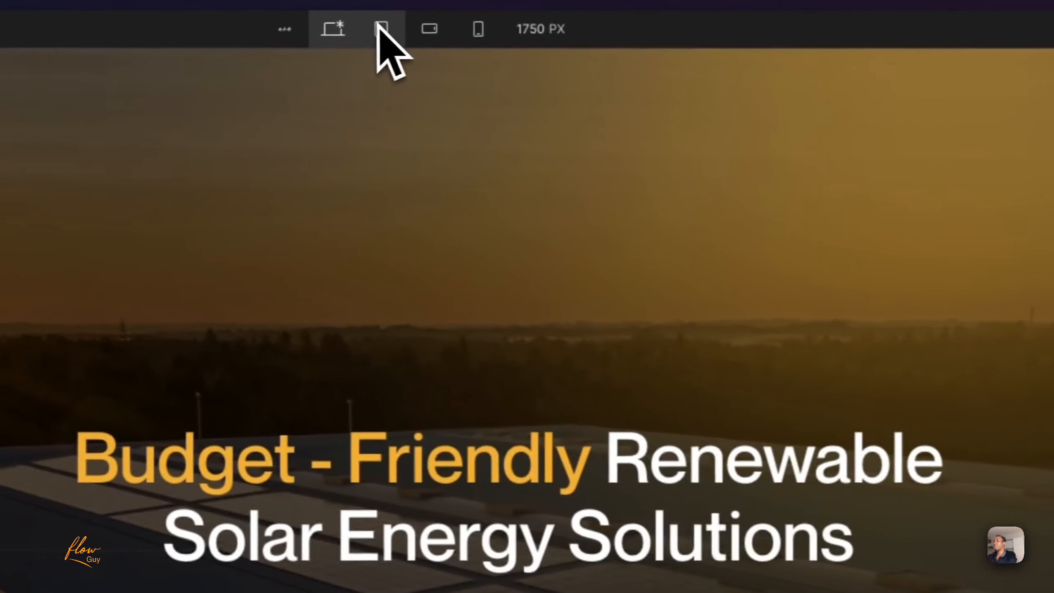
pyautogui.click(381, 29)
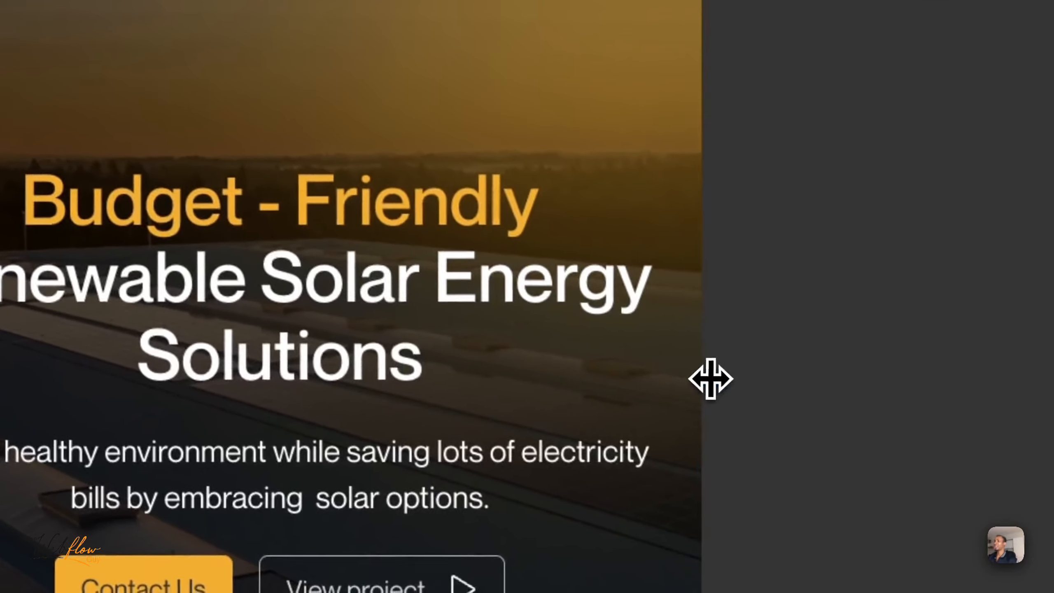
pyautogui.moveTo(711, 379); pyautogui.dragTo(890, 278)
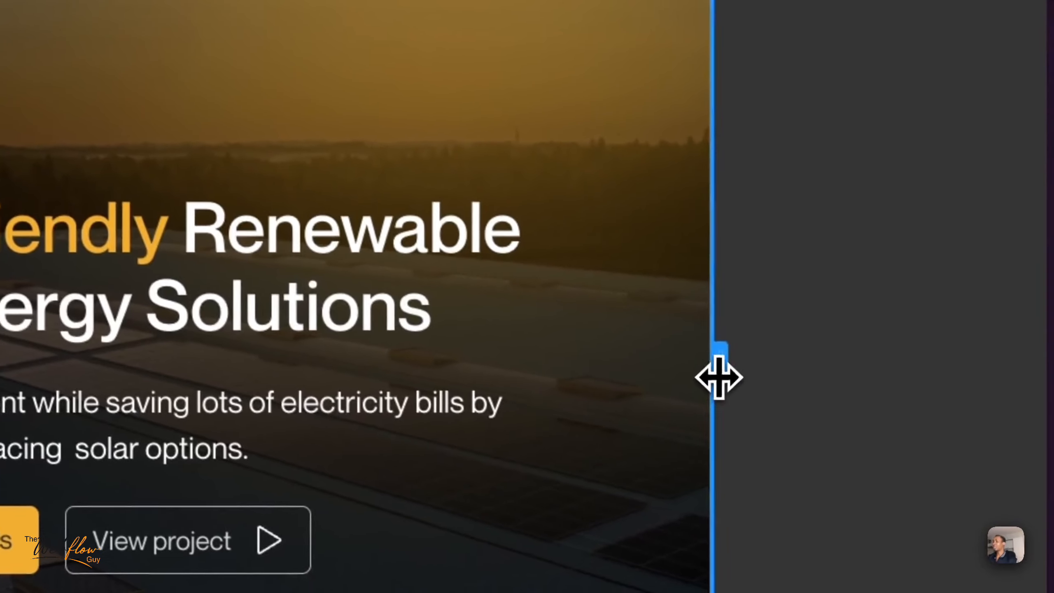
pyautogui.moveTo(718, 377); pyautogui.dragTo(682, 290)
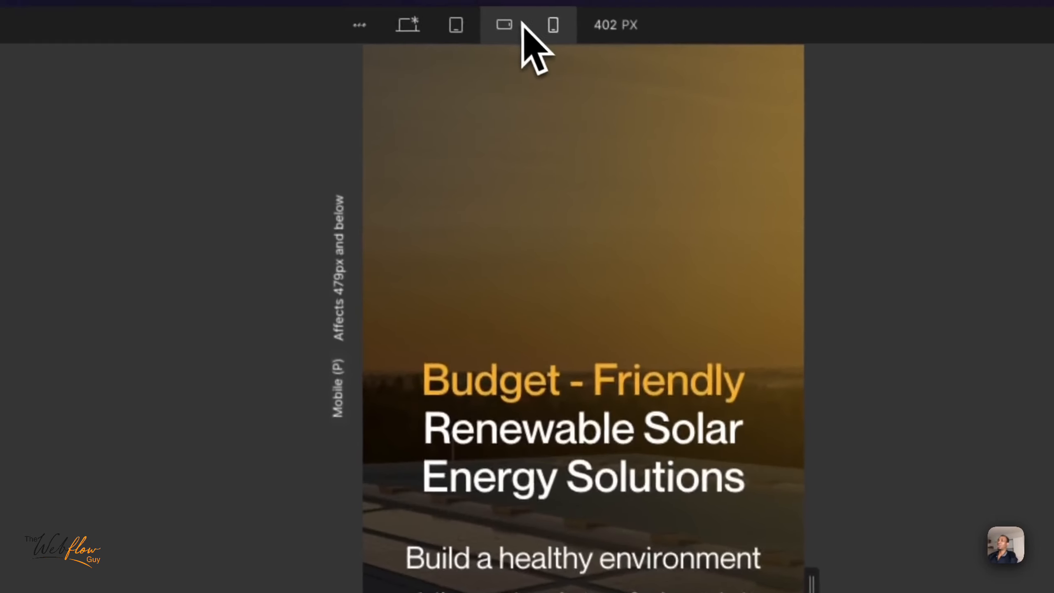
# Inspect the hero at the mobile landscape, tablet and desktop breakpoints.
pyautogui.click(507, 30)
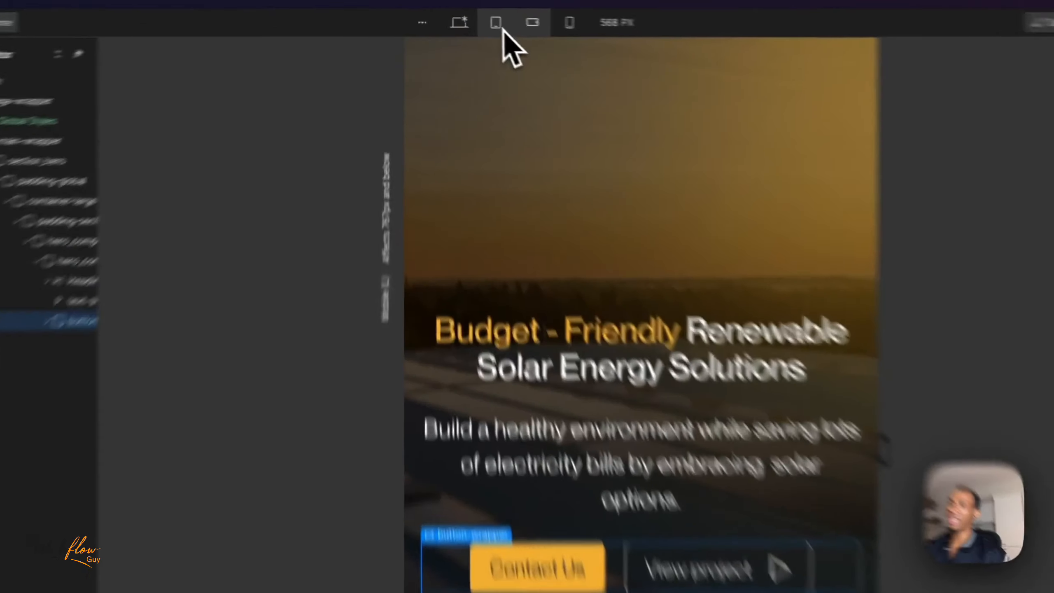
pyautogui.click(464, 15)
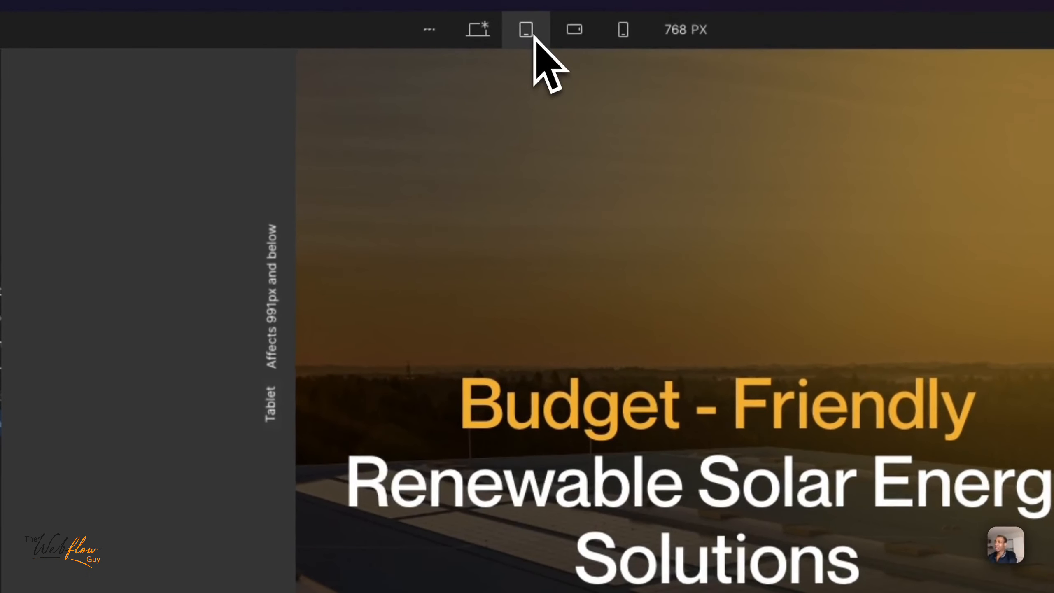
pyautogui.click(477, 33)
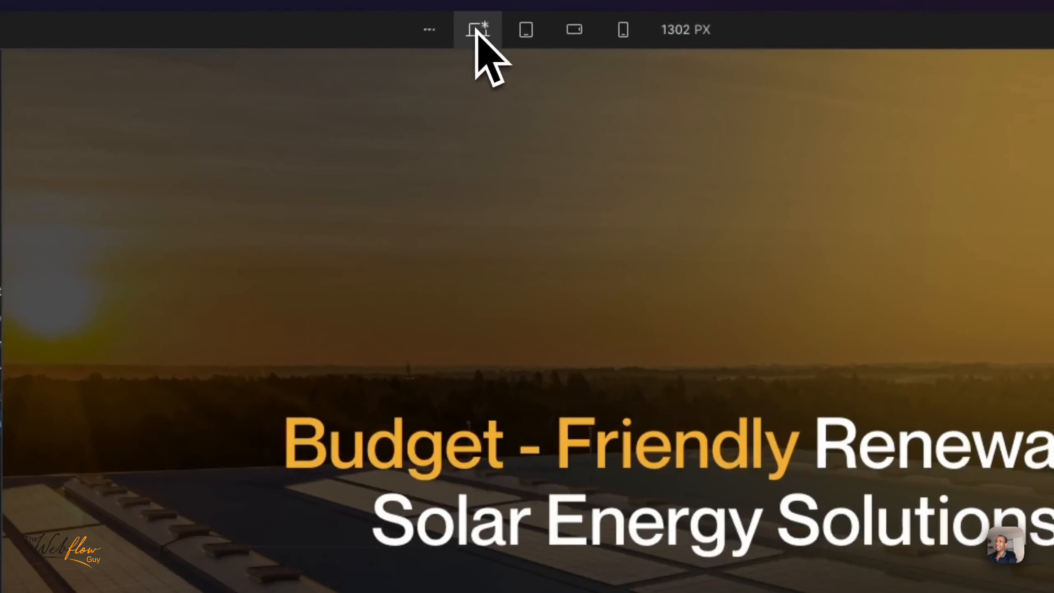
# At the mobile landscape breakpoint, give button-wrapper a Vertical direction, Center alignment and a 1.5 rem row gap.
pyautogui.click(575, 34)
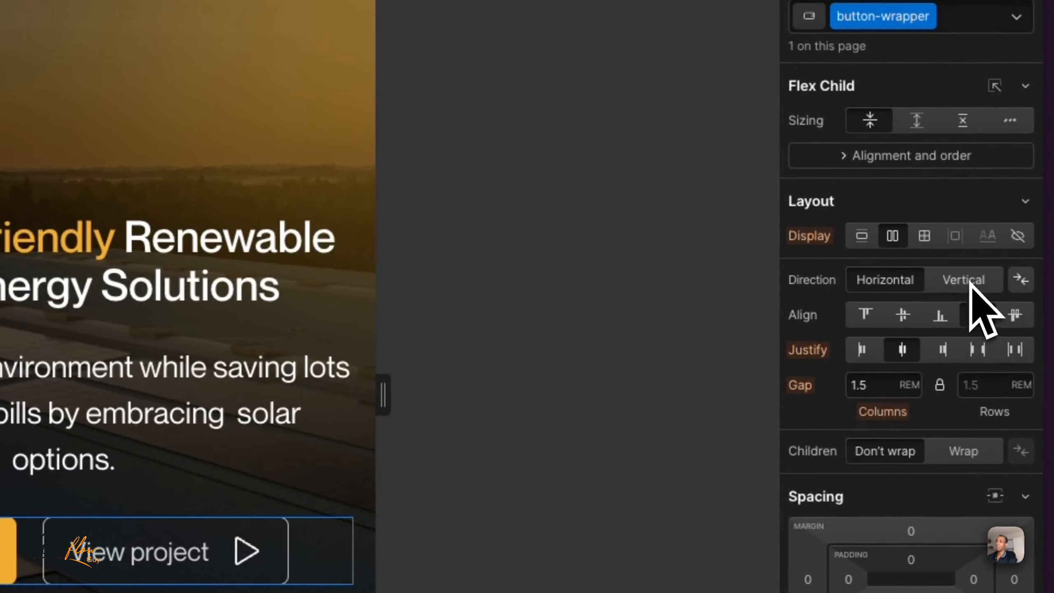
pyautogui.click(964, 280)
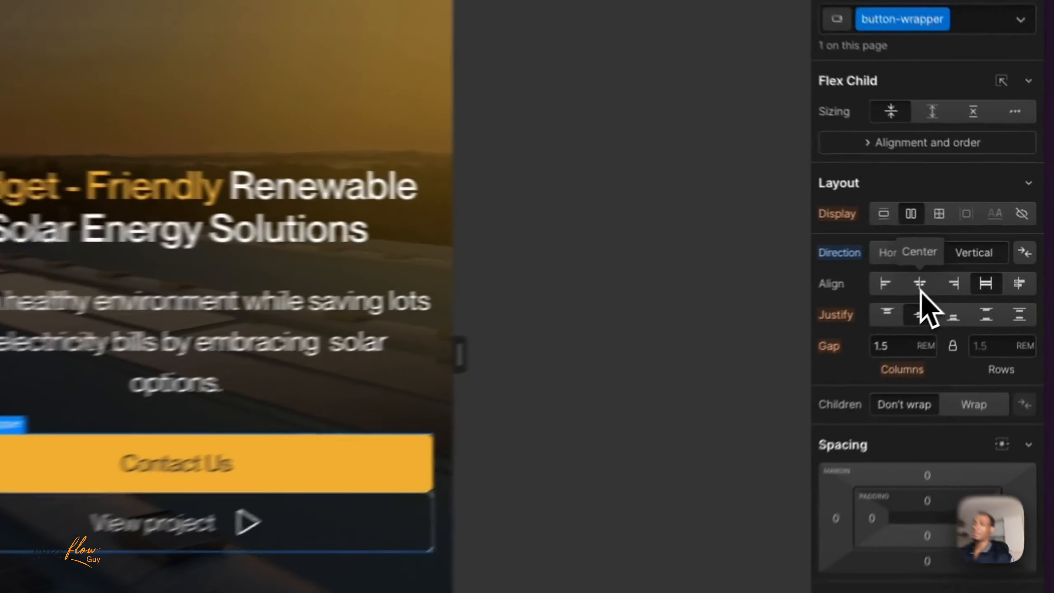
pyautogui.click(979, 258)
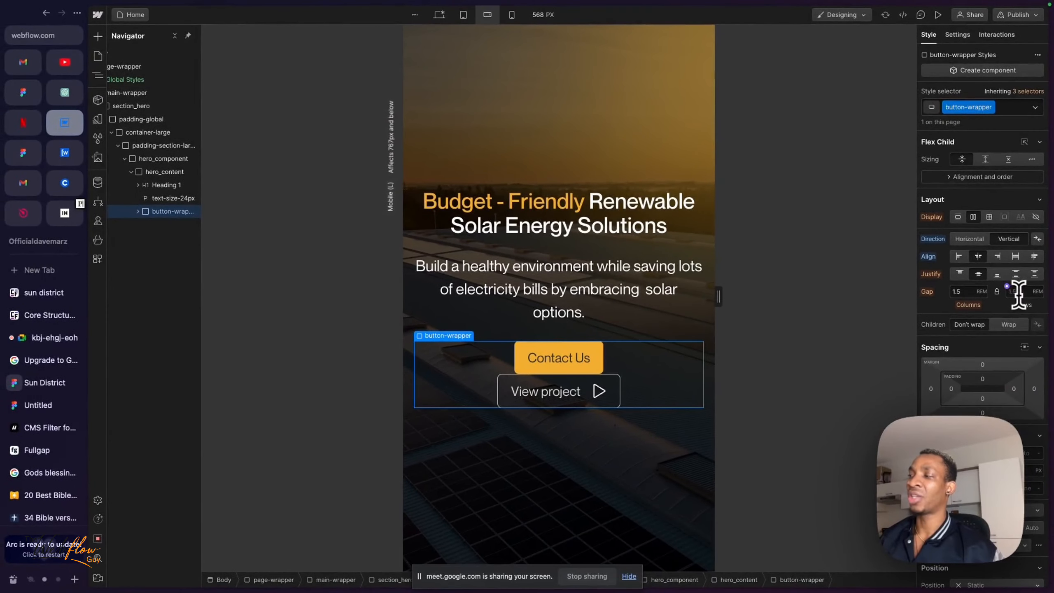
pyautogui.click(1020, 293)
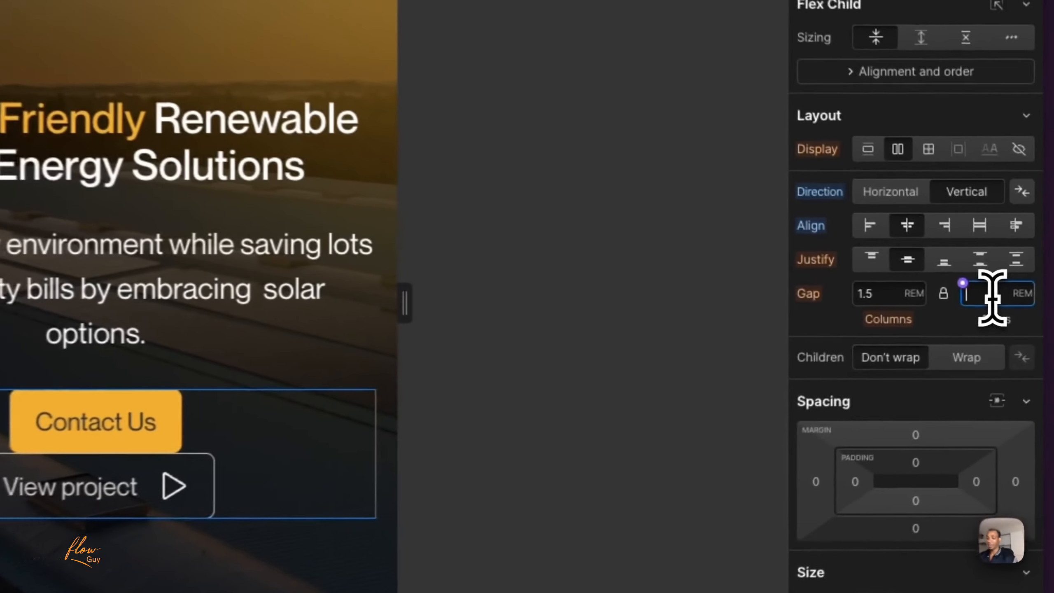
pyautogui.write('1.5rem')
pyautogui.press('Return')
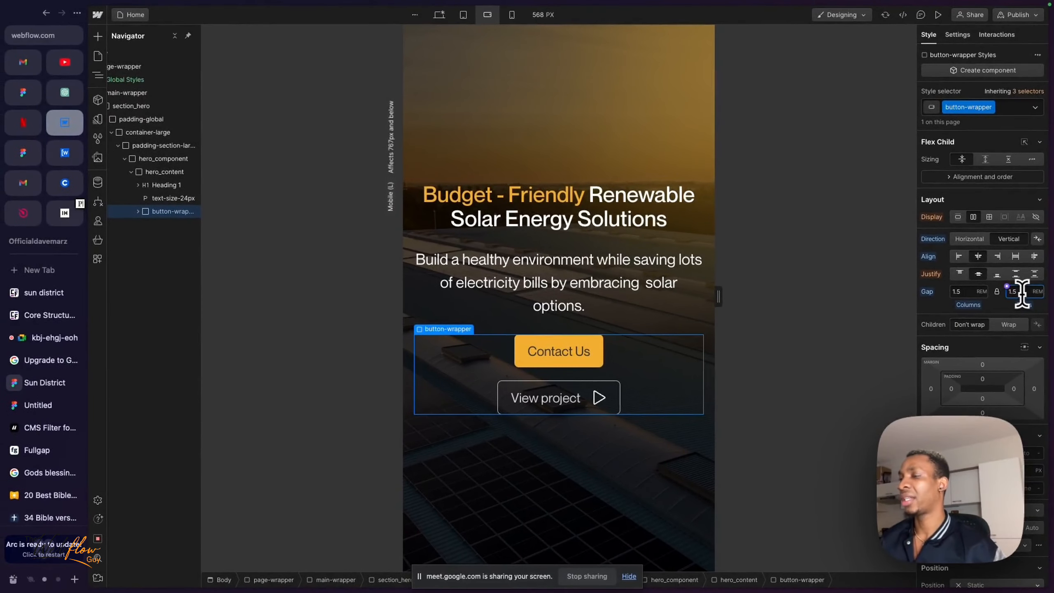
# Preview the page and check the stacked hero buttons while resizing the canvas from 320 px up to 1628 px.
pyautogui.click(938, 15)
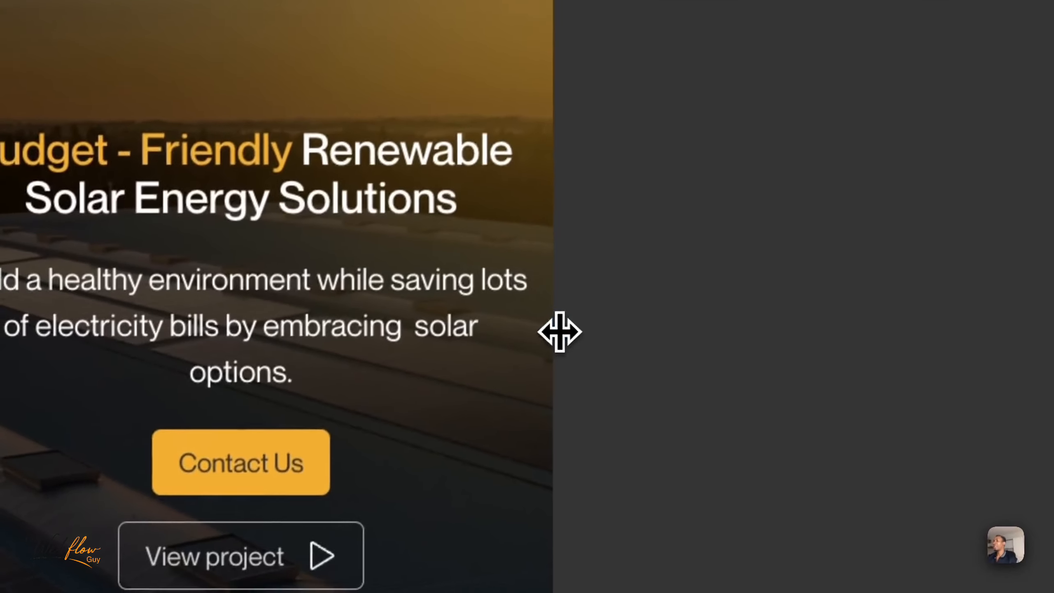
pyautogui.moveTo(558, 333); pyautogui.dragTo(424, 317)
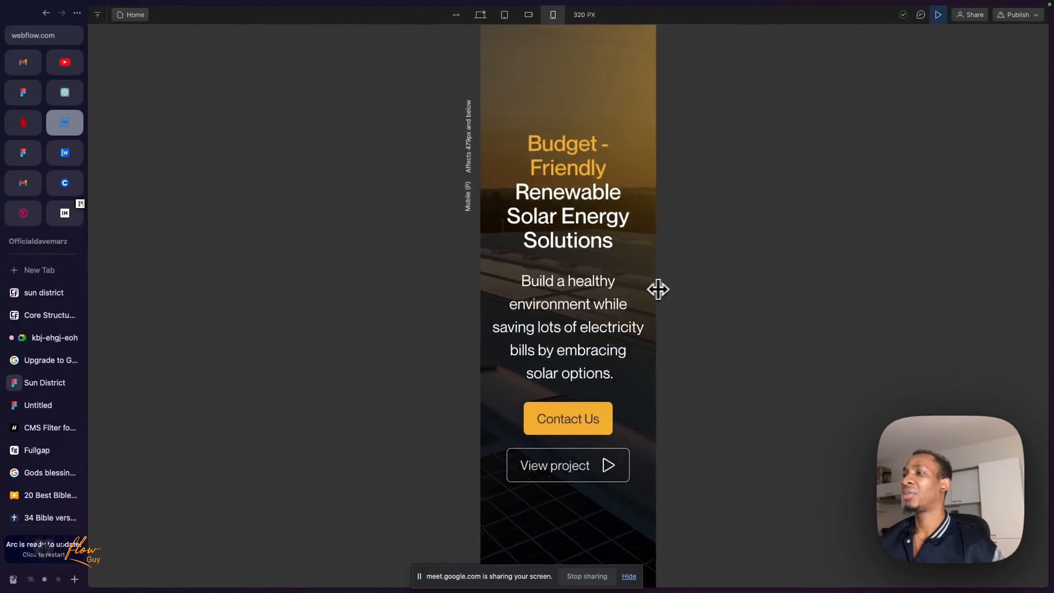
pyautogui.moveTo(658, 289); pyautogui.dragTo(943, 291)
pyautogui.moveTo(844, 432); pyautogui.dragTo(987, 457)
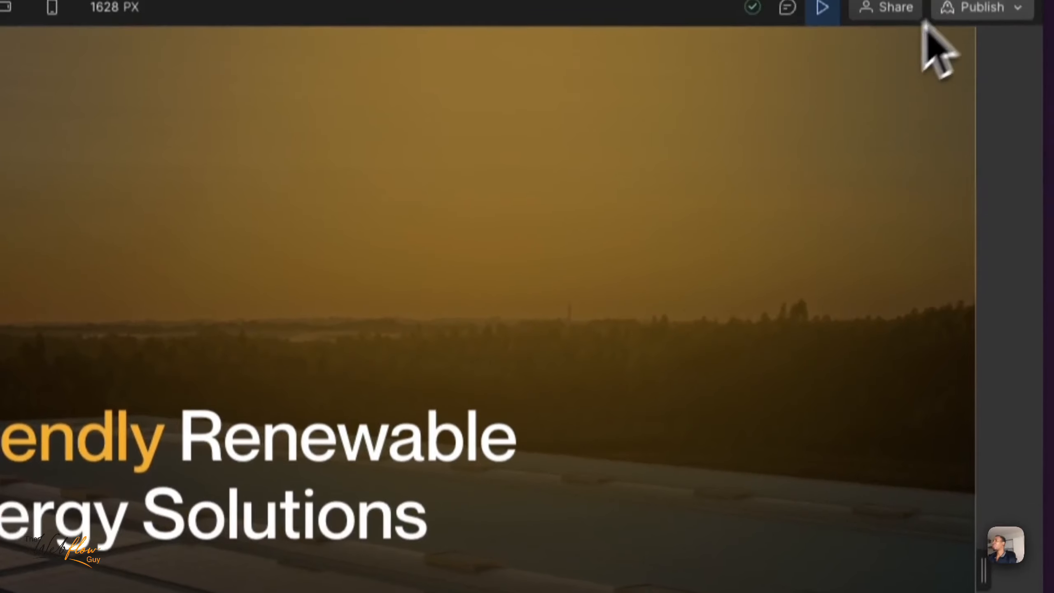
# Publish the site to the selected domains and reload the live page.
pyautogui.click(982, 7)
pyautogui.click(911, 327)
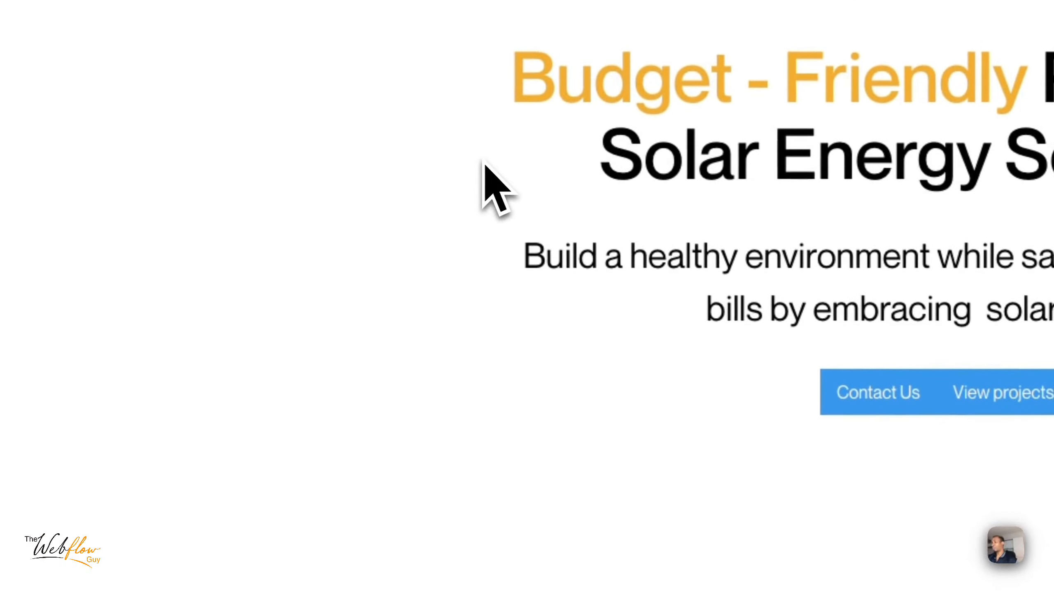
pyautogui.rightClick(163, 114)
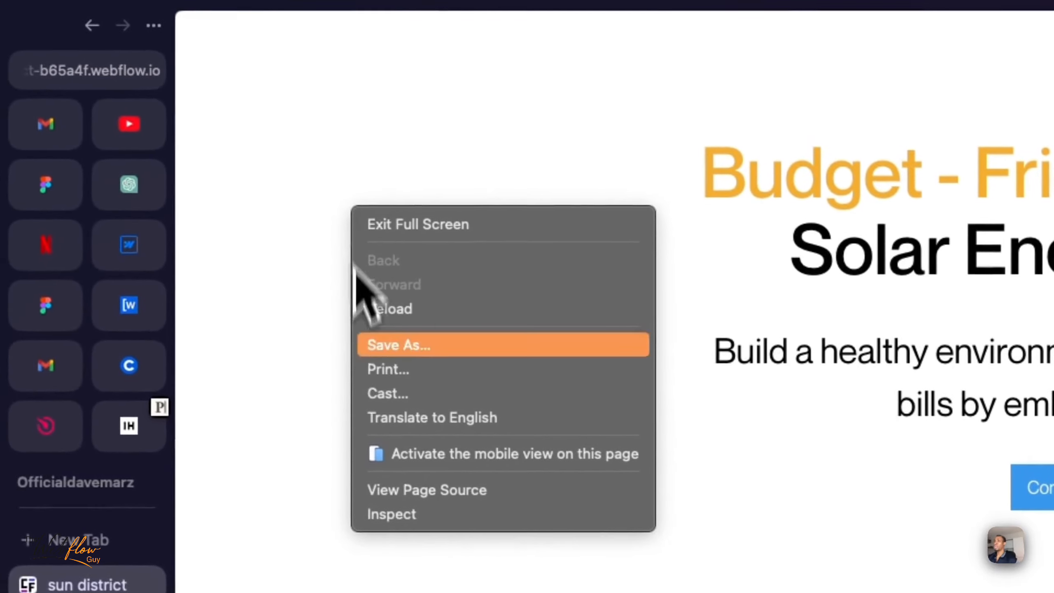
pyautogui.click(394, 314)
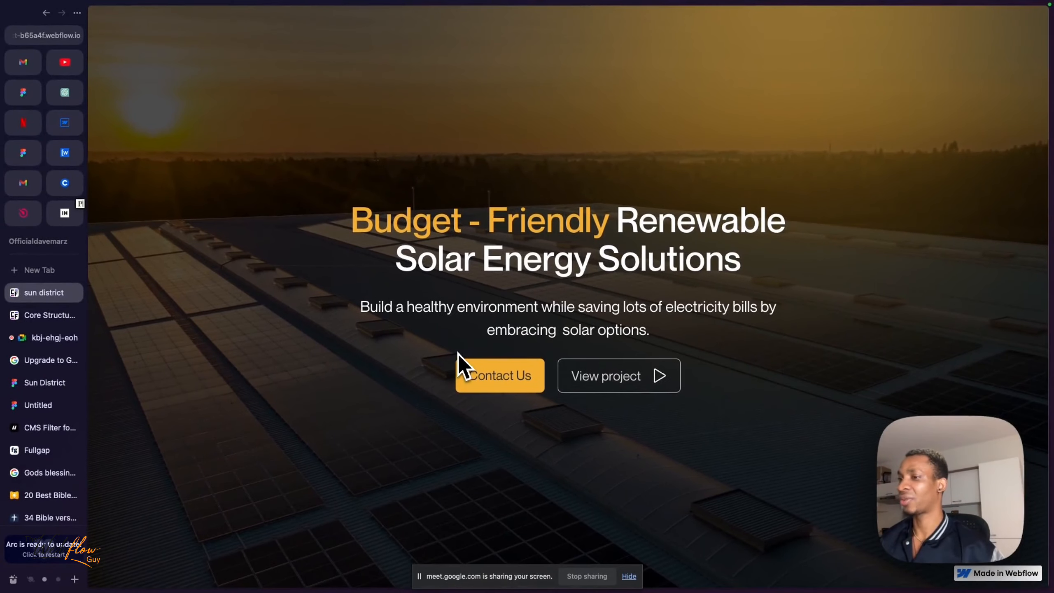
# Check the published hero in the mobile simulator, dismissing its iPhone 15 PRO promotion, and deactivate the simulator.
pyautogui.rightClick(775, 96)
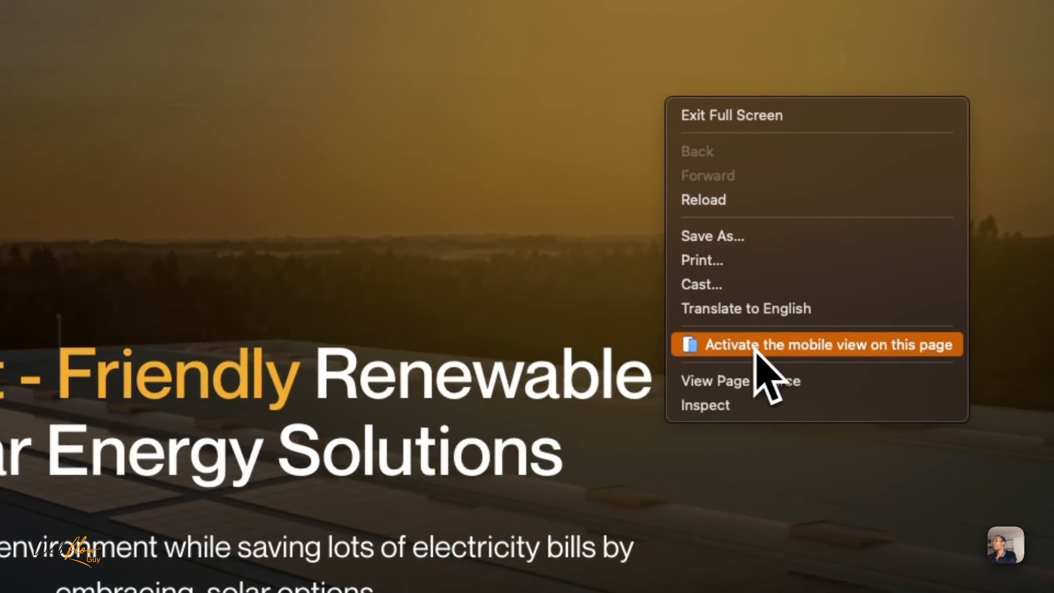
pyautogui.click(789, 347)
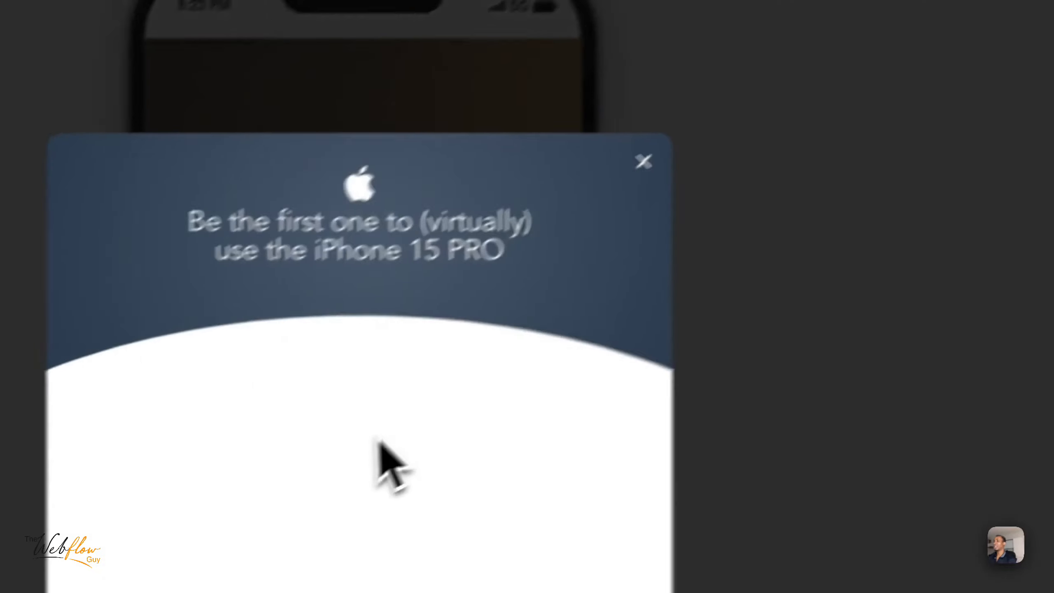
pyautogui.click(713, 147)
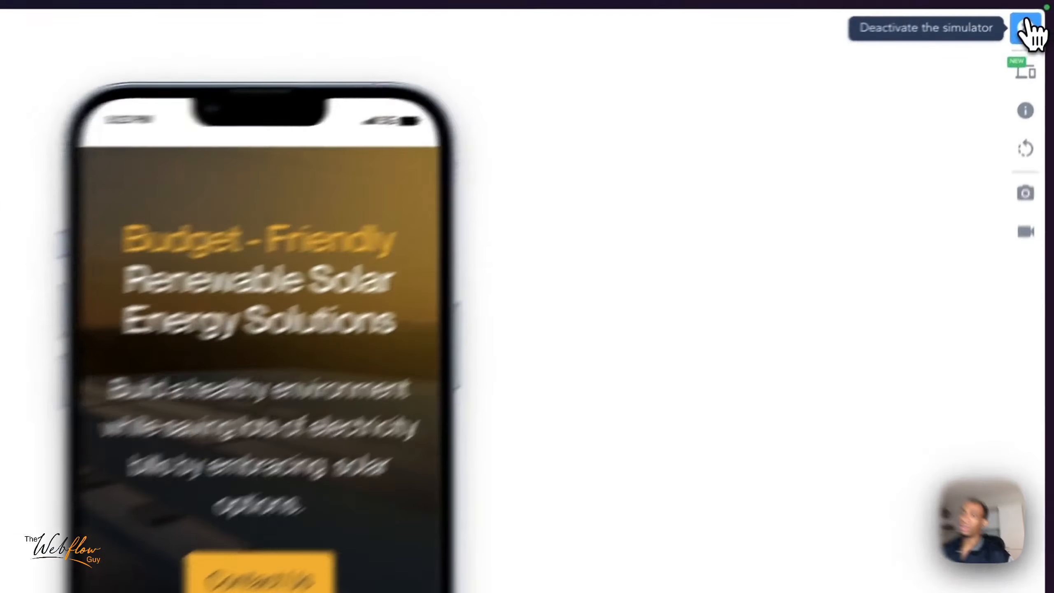
pyautogui.click(1038, 16)
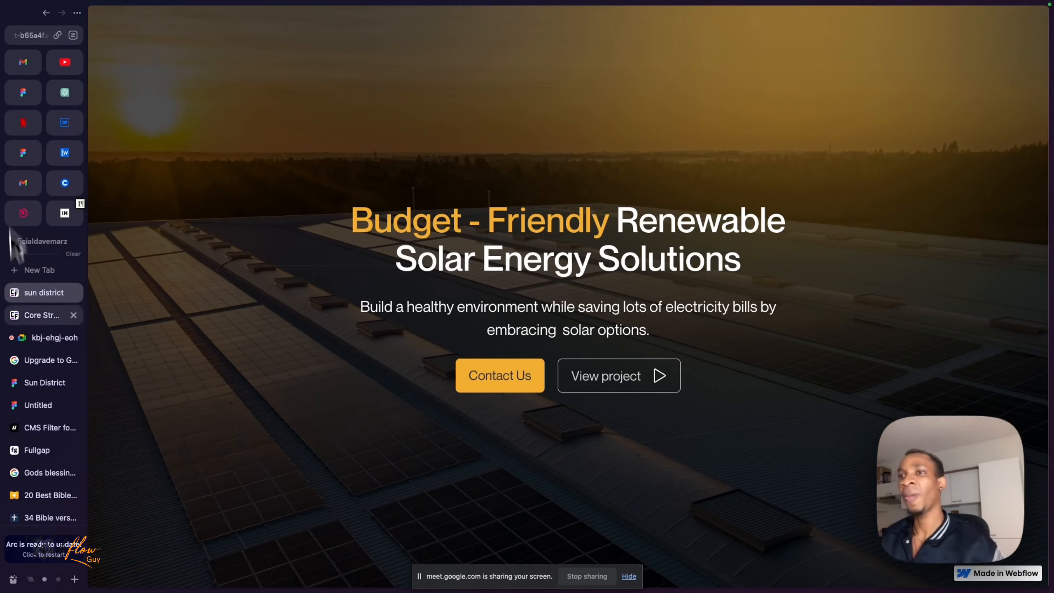
# Switch to the Google Meet call, raise the system sound volume and check the in-call messages.
pyautogui.click(50, 338)
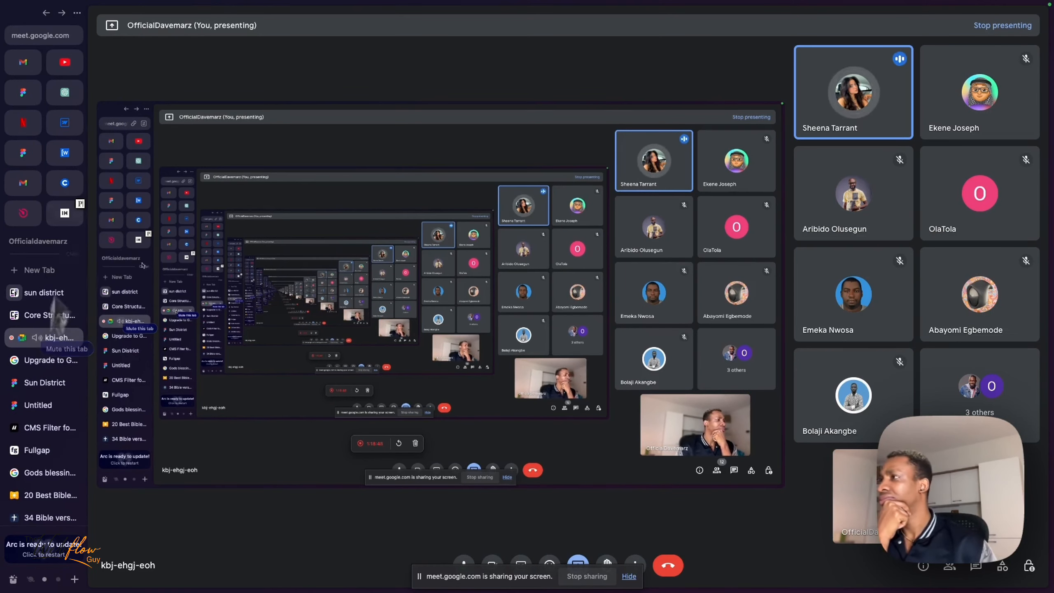
pyautogui.moveTo(566, 5)
pyautogui.click(891, 6)
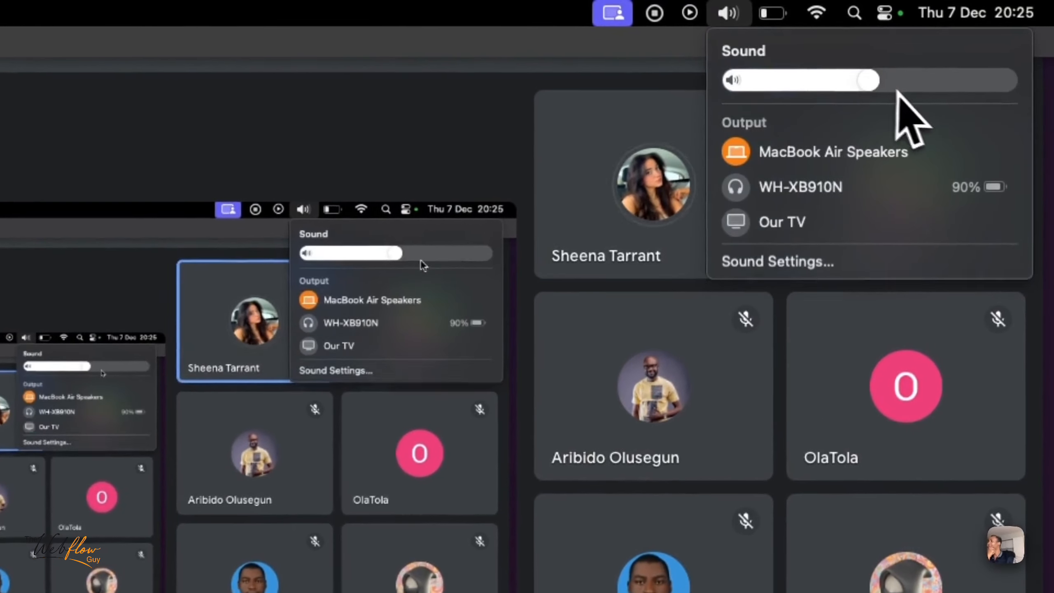
pyautogui.moveTo(896, 90); pyautogui.dragTo(928, 102)
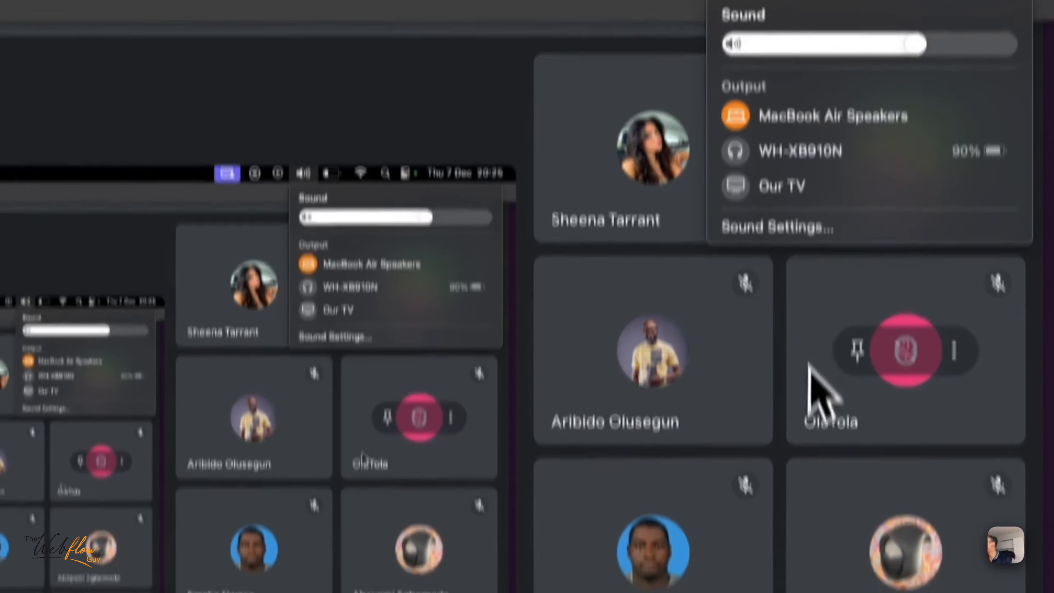
pyautogui.click(823, 465)
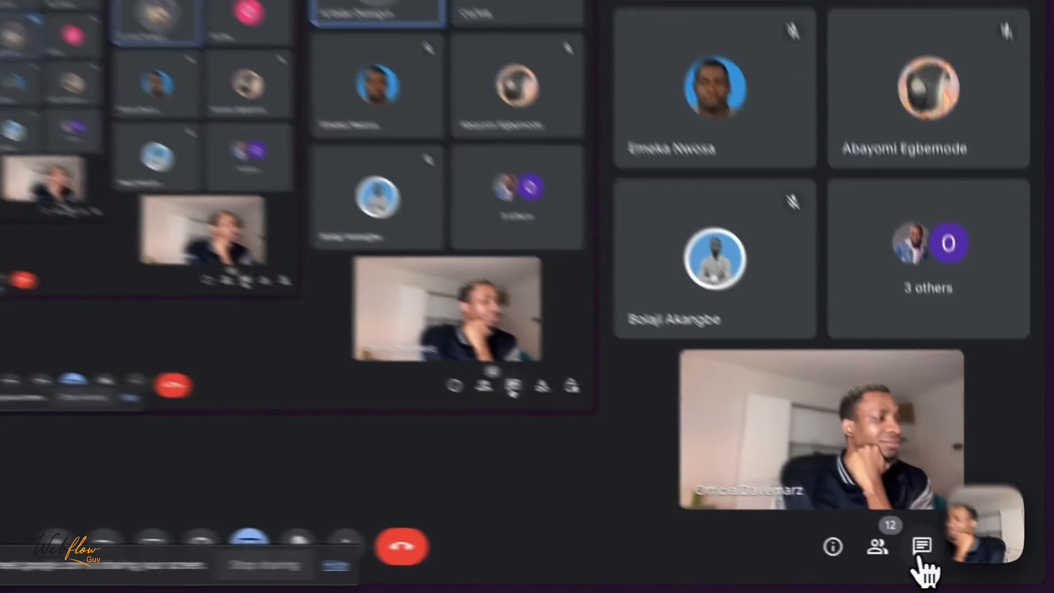
pyautogui.click(921, 551)
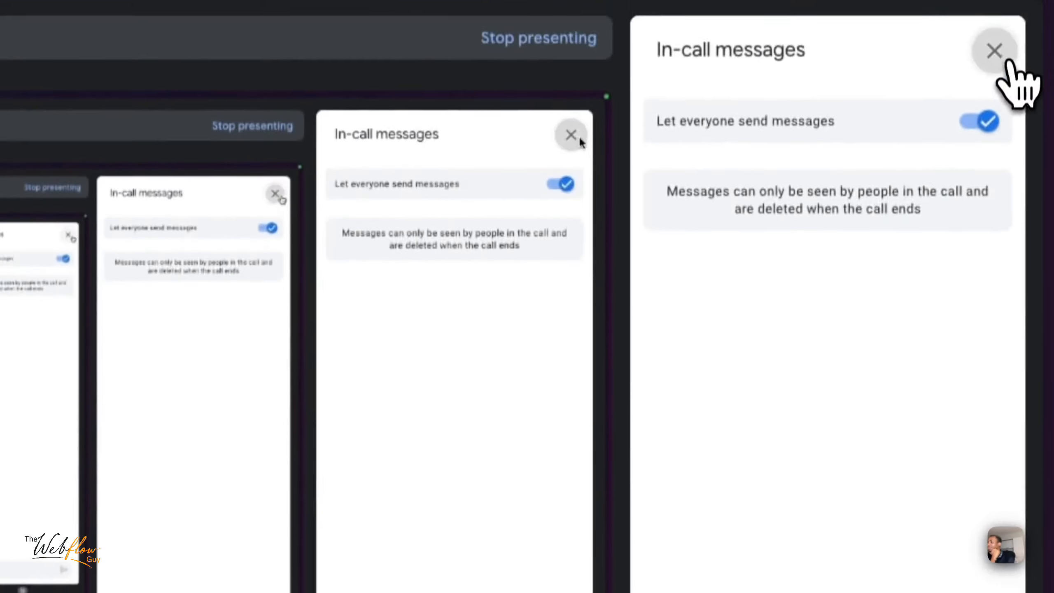
pyautogui.click(997, 52)
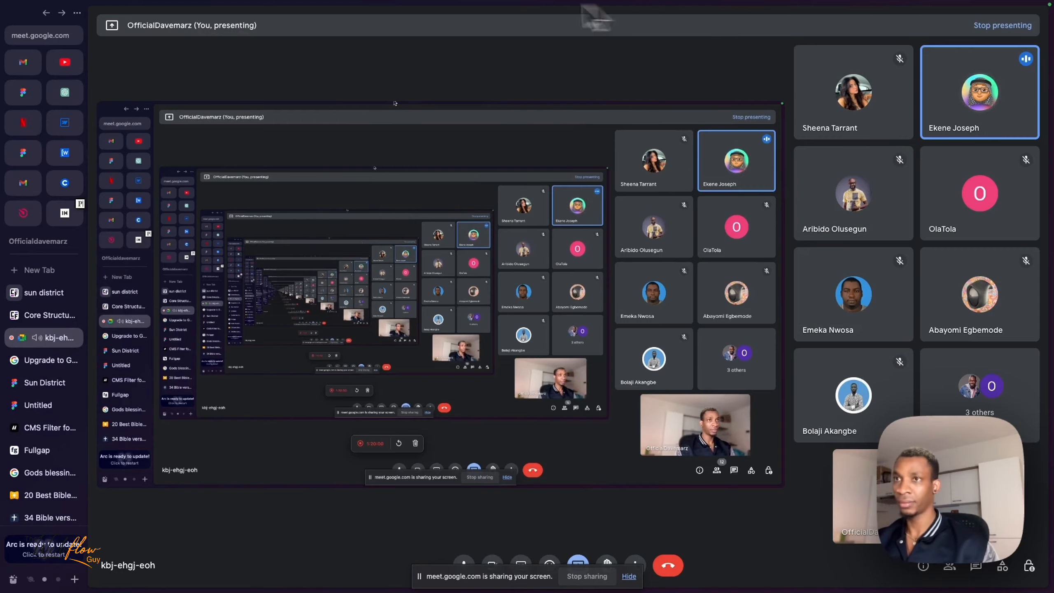
pyautogui.click(61, 125)
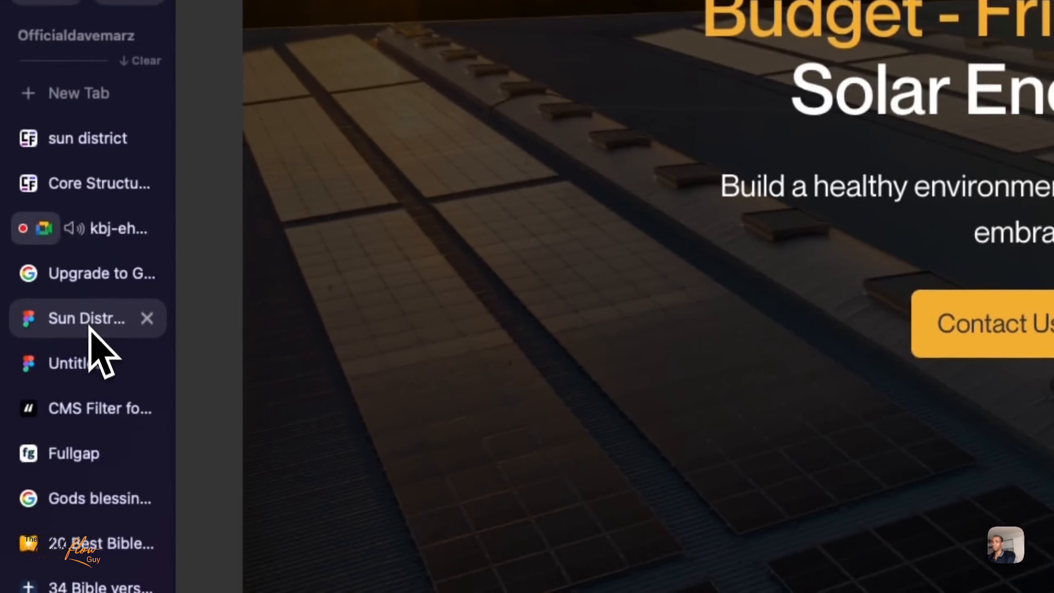
pyautogui.click(89, 322)
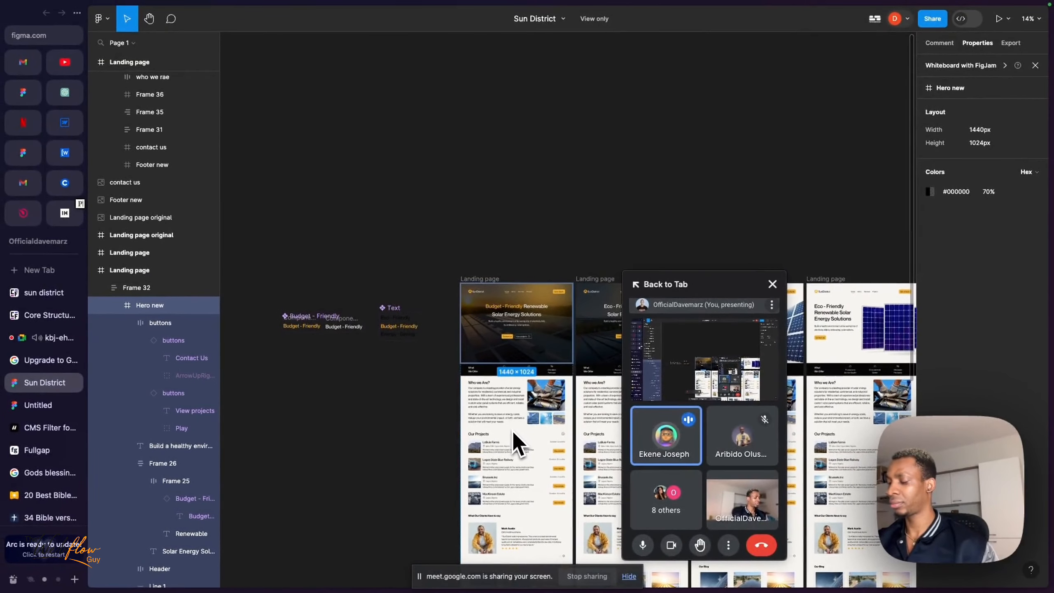
pyautogui.click(46, 339)
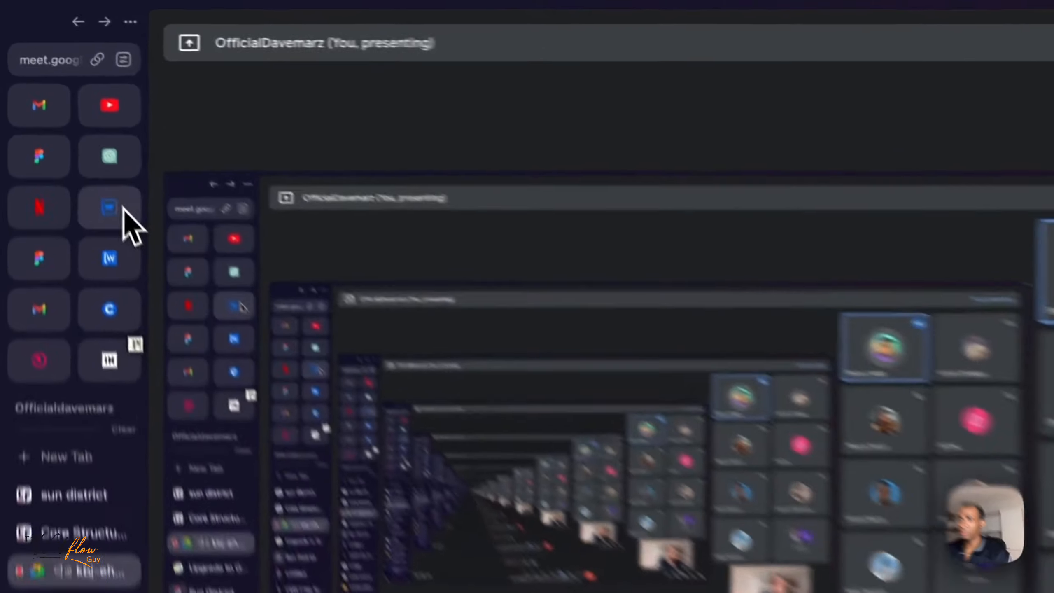
# Return to the Webflow project, dismiss the floating call window and publish dialog, and exit preview mode.
pyautogui.click(73, 122)
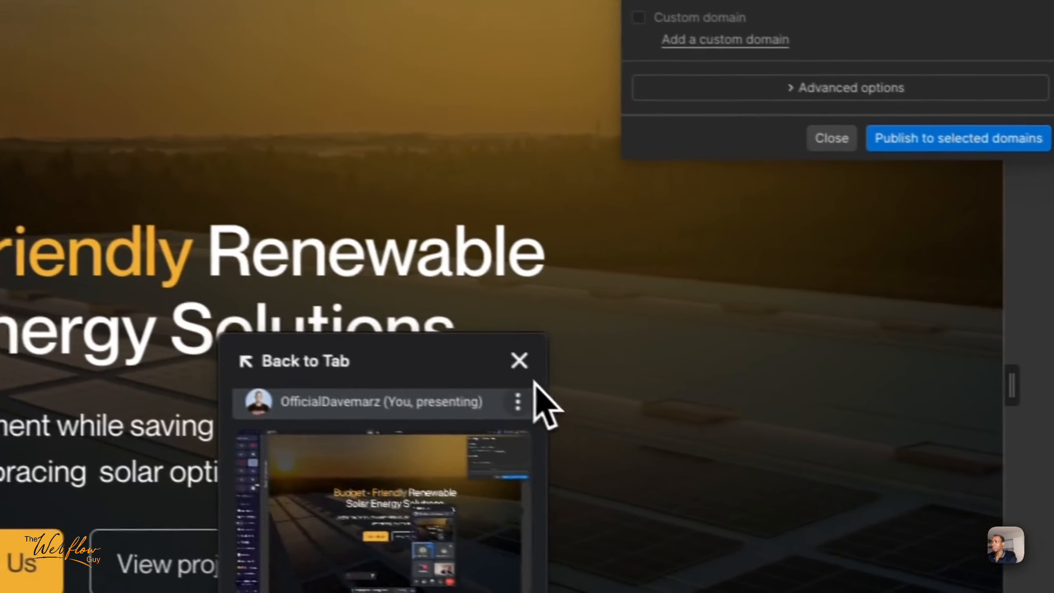
pyautogui.click(520, 360)
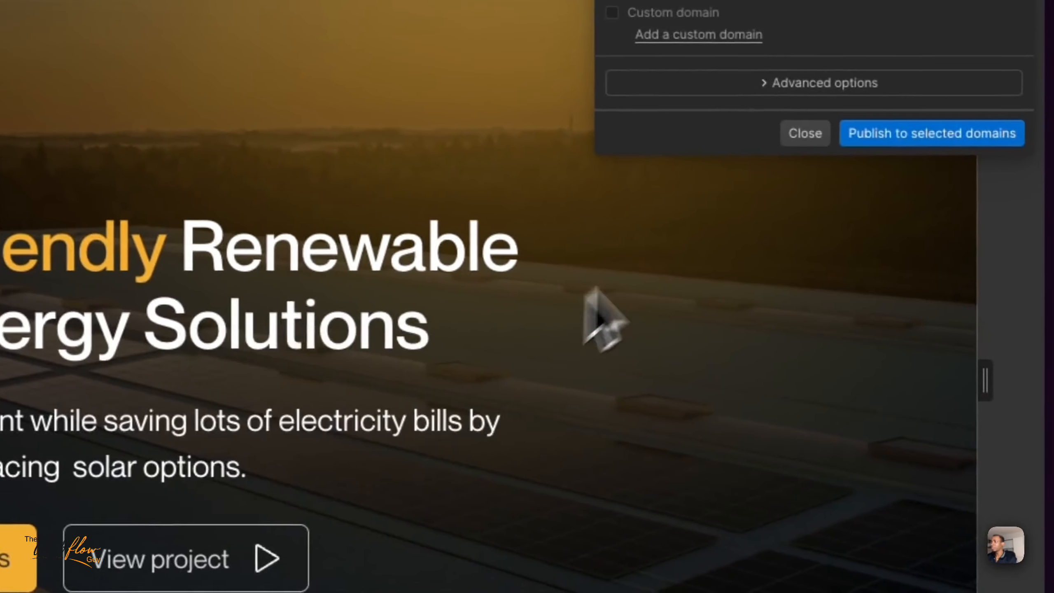
pyautogui.click(834, 140)
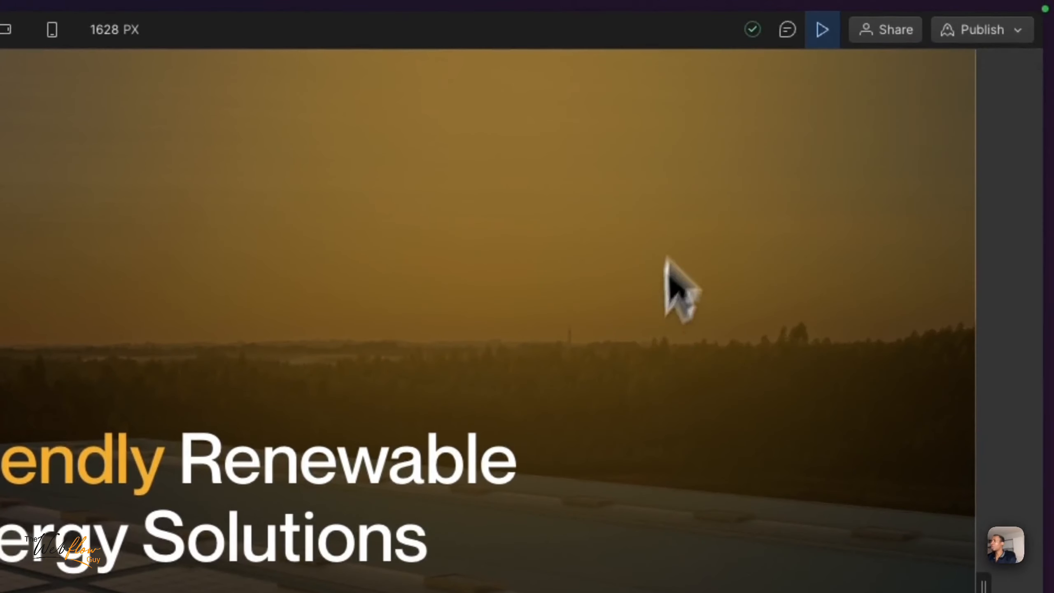
pyautogui.click(832, 28)
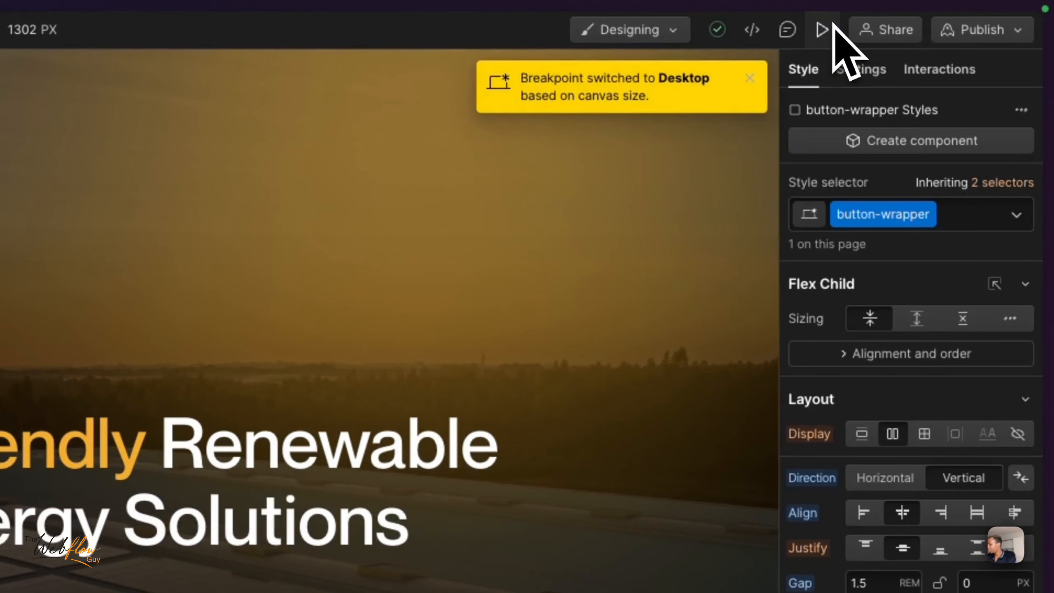
pyautogui.click(418, 313)
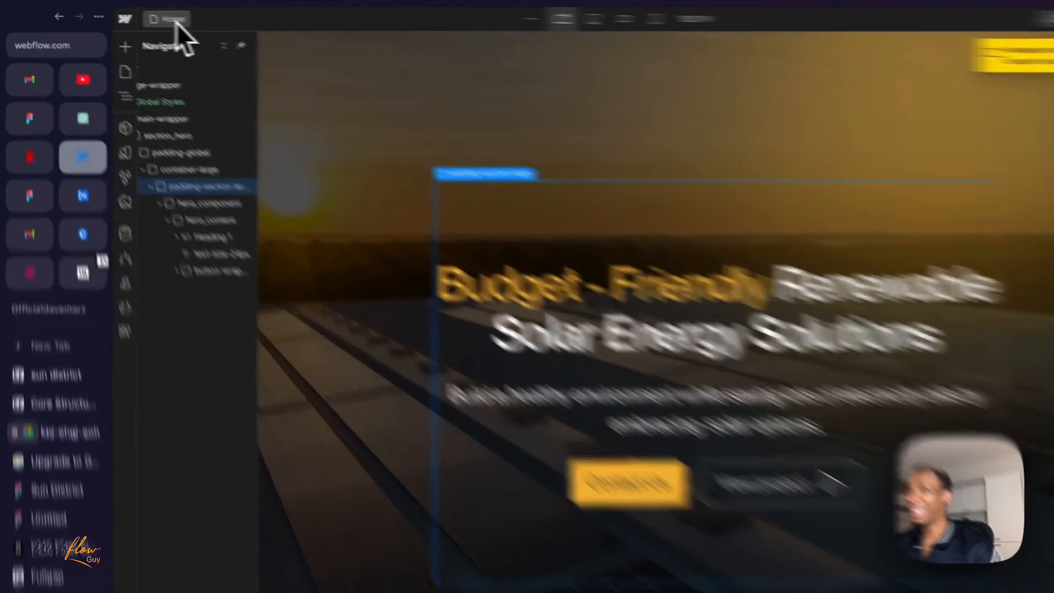
# Open the style guide page and examine its H1 and H2 sample headings.
pyautogui.click(136, 16)
pyautogui.click(149, 113)
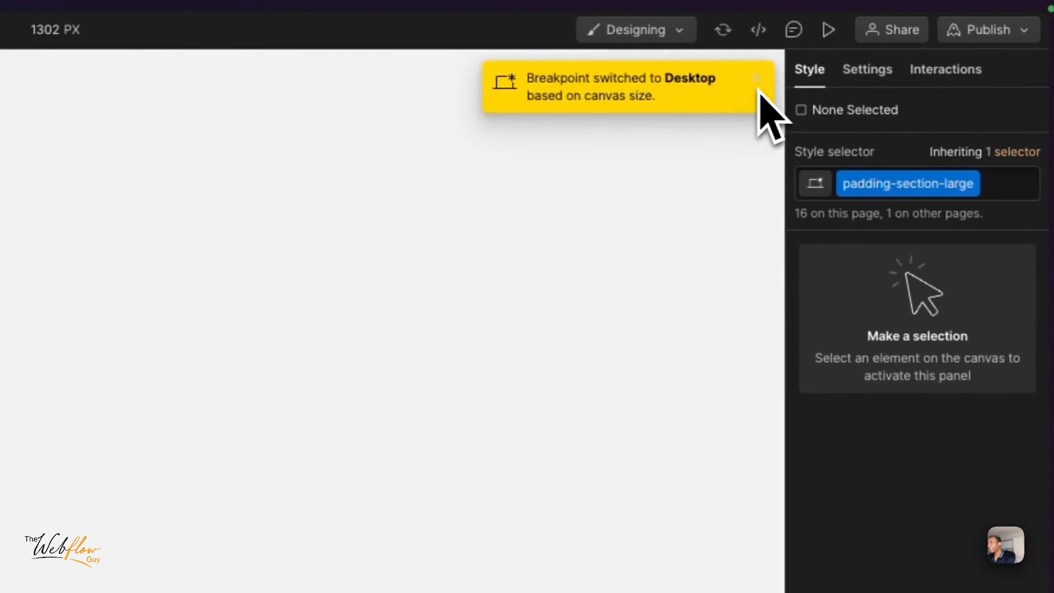
pyautogui.click(758, 85)
pyautogui.scroll(-20, 660, 390)
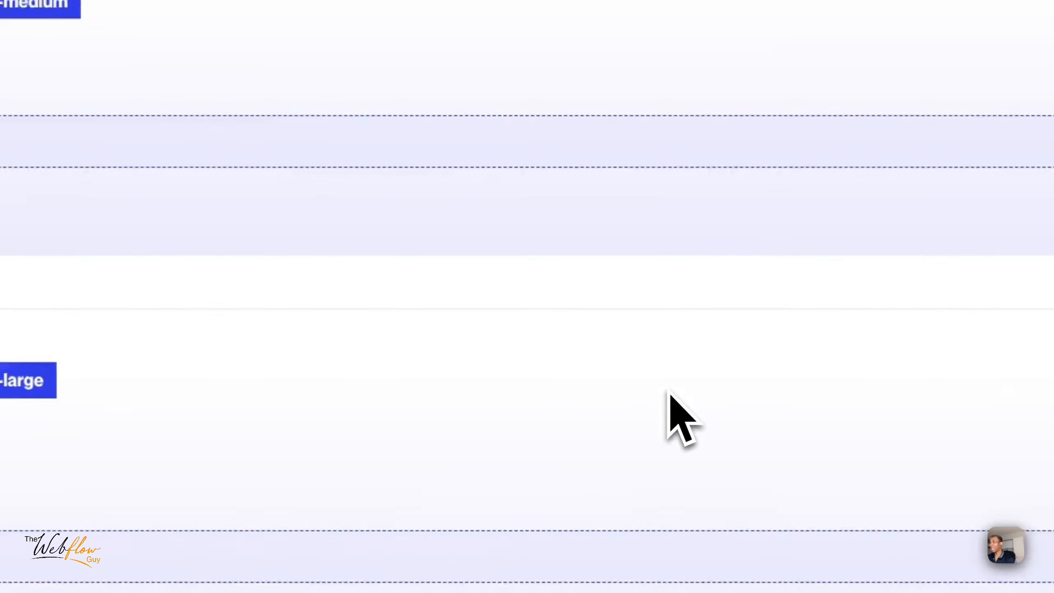
pyautogui.scroll(10, 668, 393)
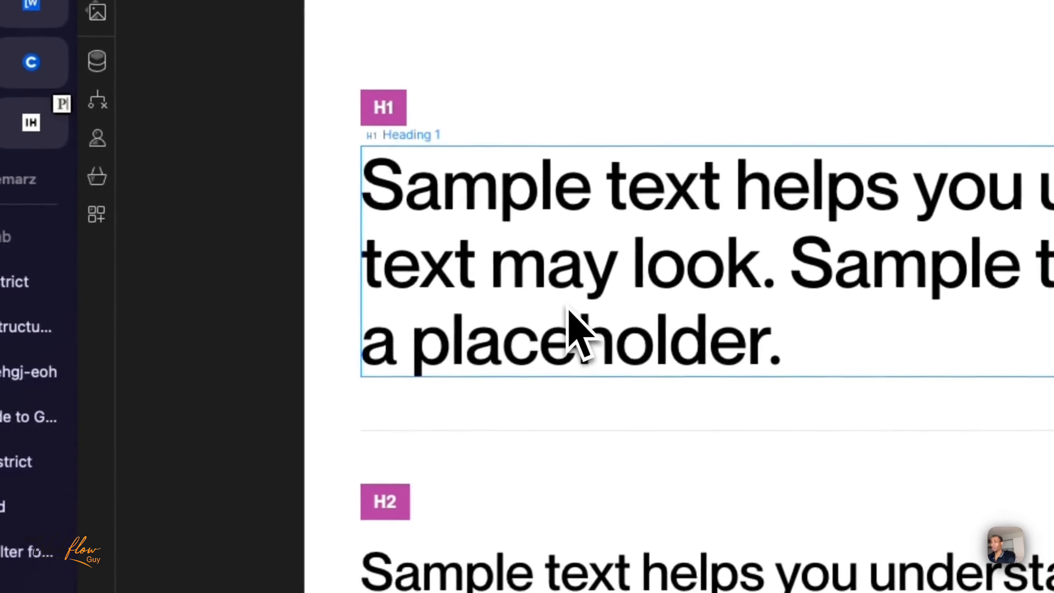
pyautogui.scroll(-3, 584, 494)
pyautogui.click(595, 513)
pyautogui.scroll(3, 598, 473)
pyautogui.click(585, 294)
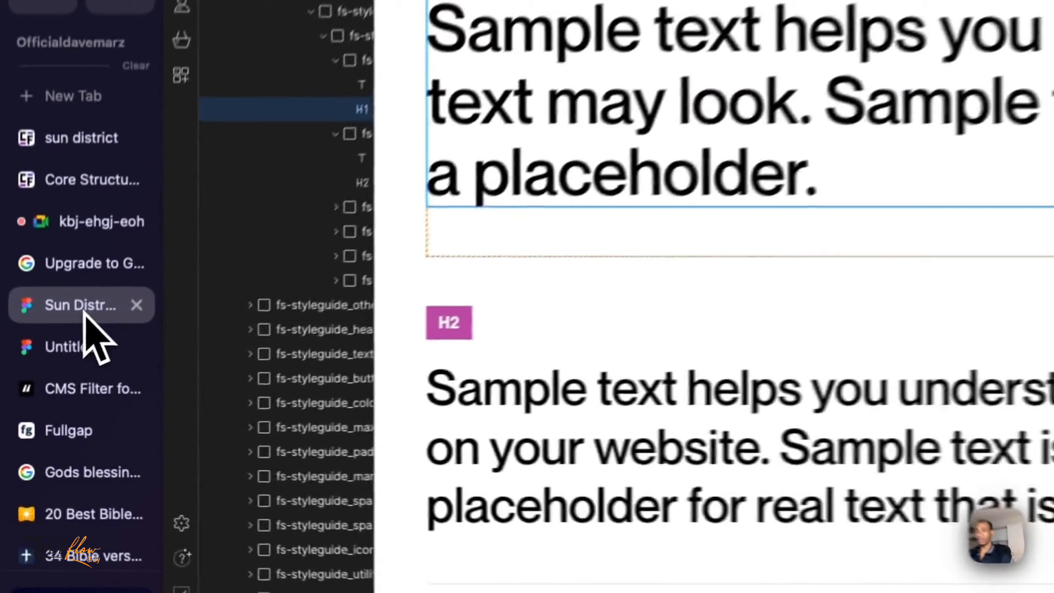
# Switch to the Sun District Figma file, inspect the typography of the "Solar Energy Solutions" hero heading line, and return to Webflow.
pyautogui.click(41, 383)
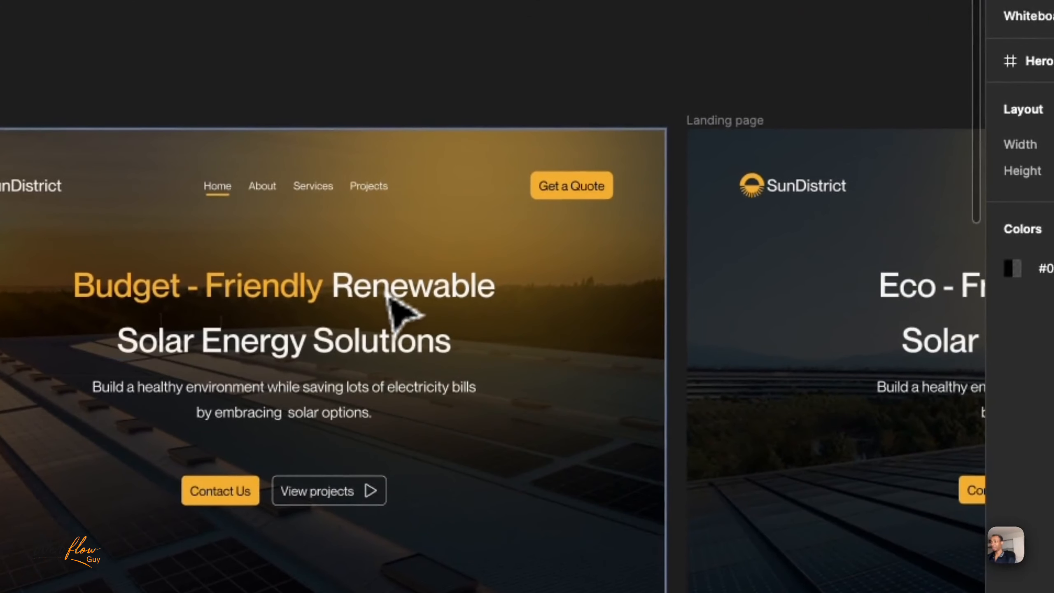
pyautogui.click(411, 202)
pyautogui.scroll(6, 390, 296)
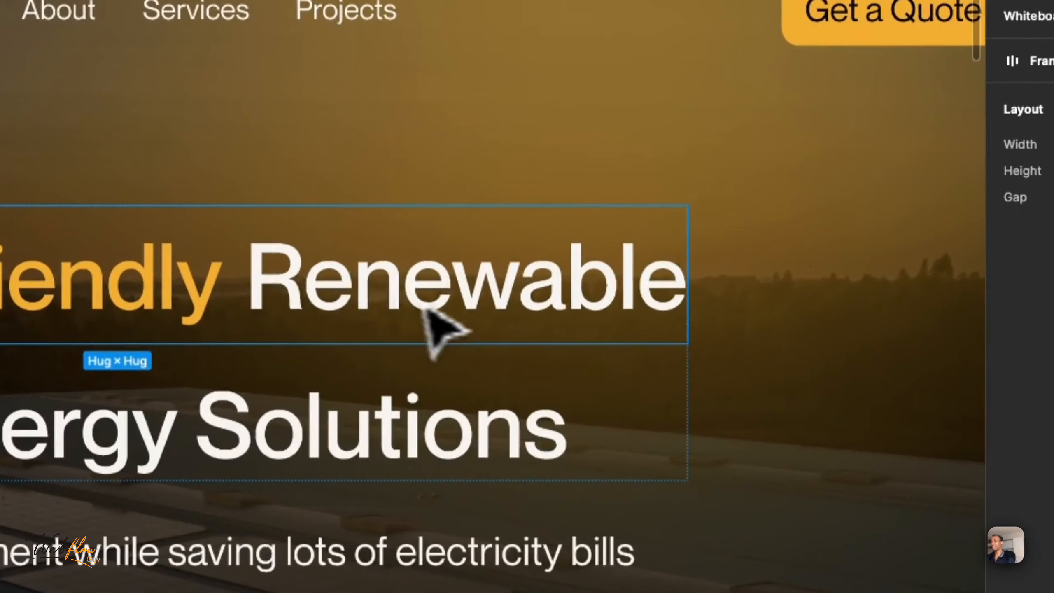
pyautogui.click(367, 447)
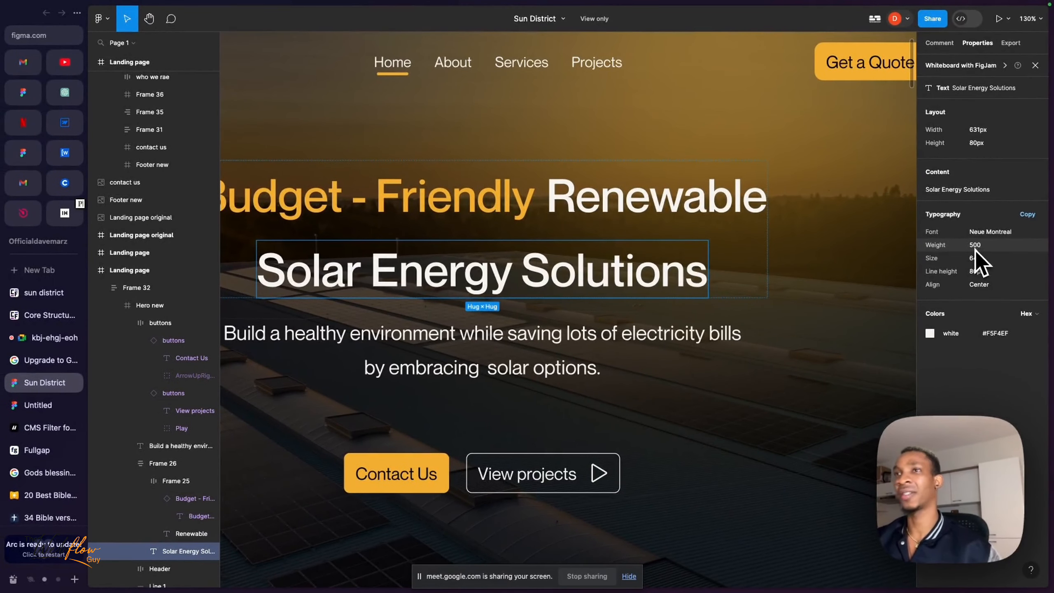
pyautogui.click(65, 122)
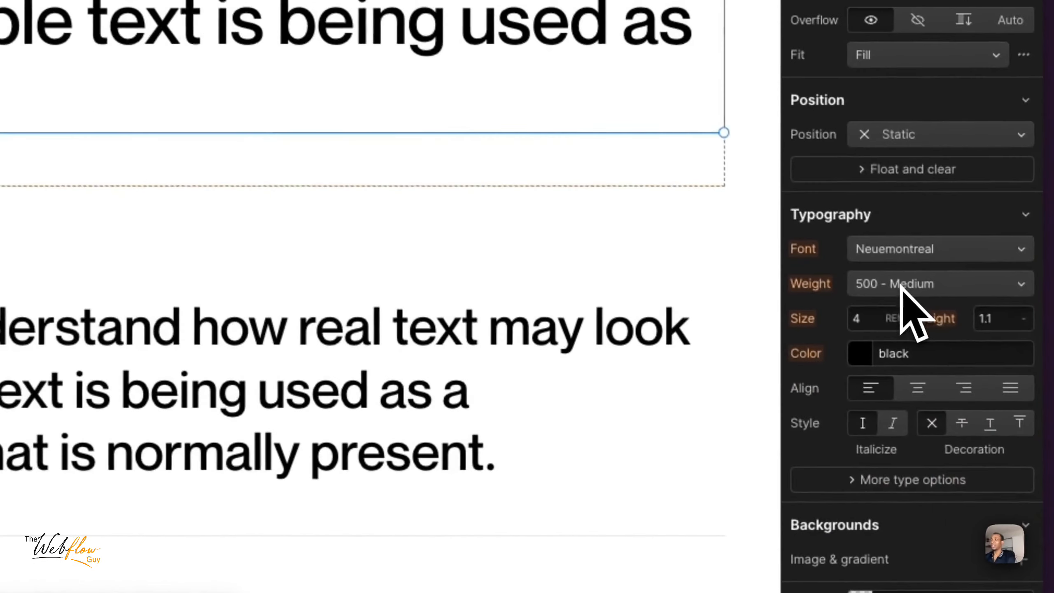
# Try the 700 - Bold weight directly on the H1 sample heading, and remove the class this adds to it.
pyautogui.click(980, 406)
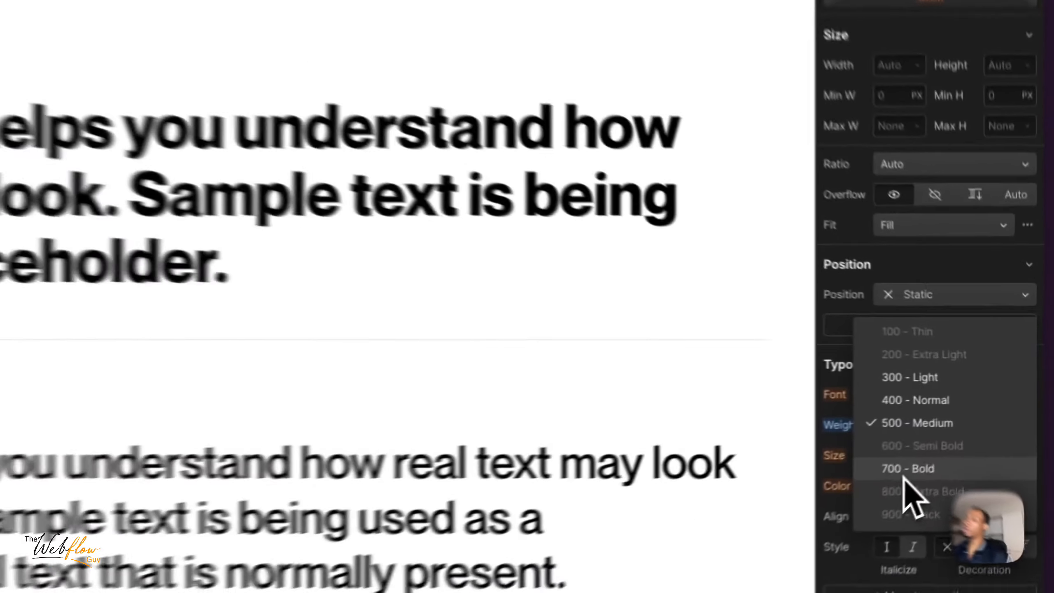
pyautogui.click(971, 431)
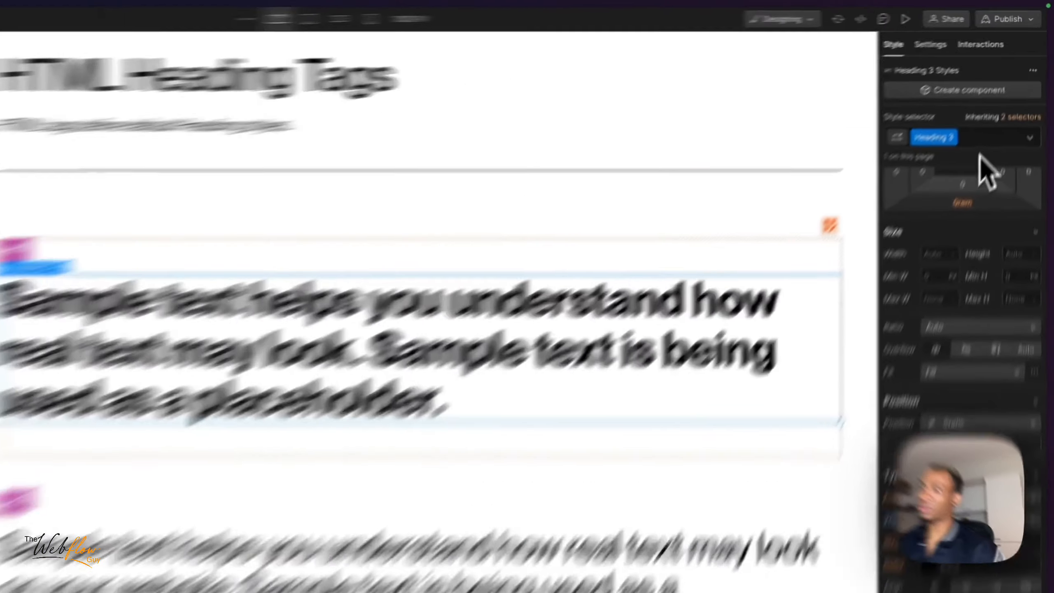
pyautogui.click(987, 109)
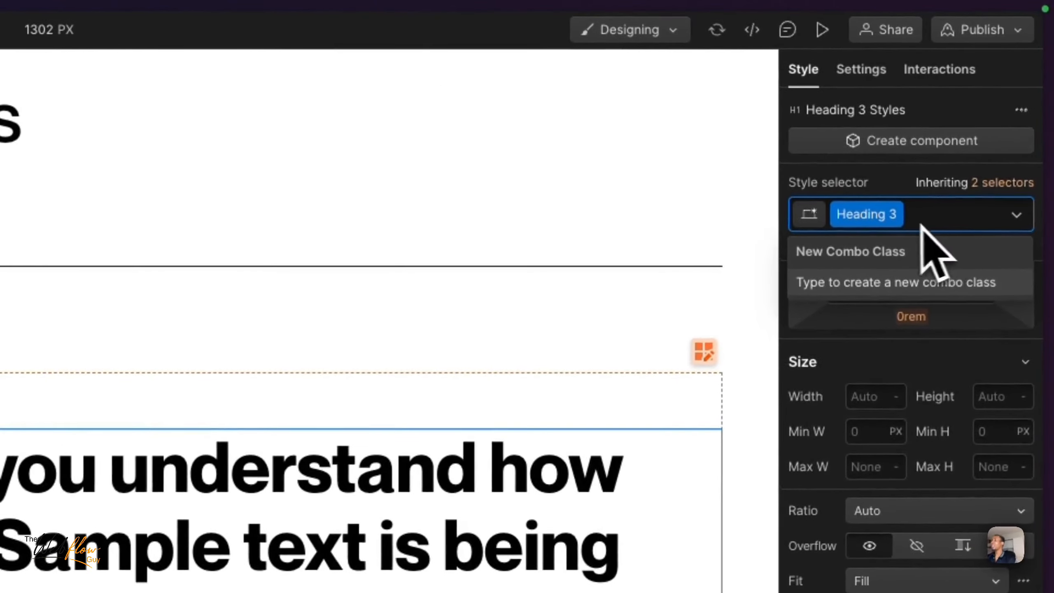
pyautogui.press('BackSpace')
pyautogui.press('Escape')
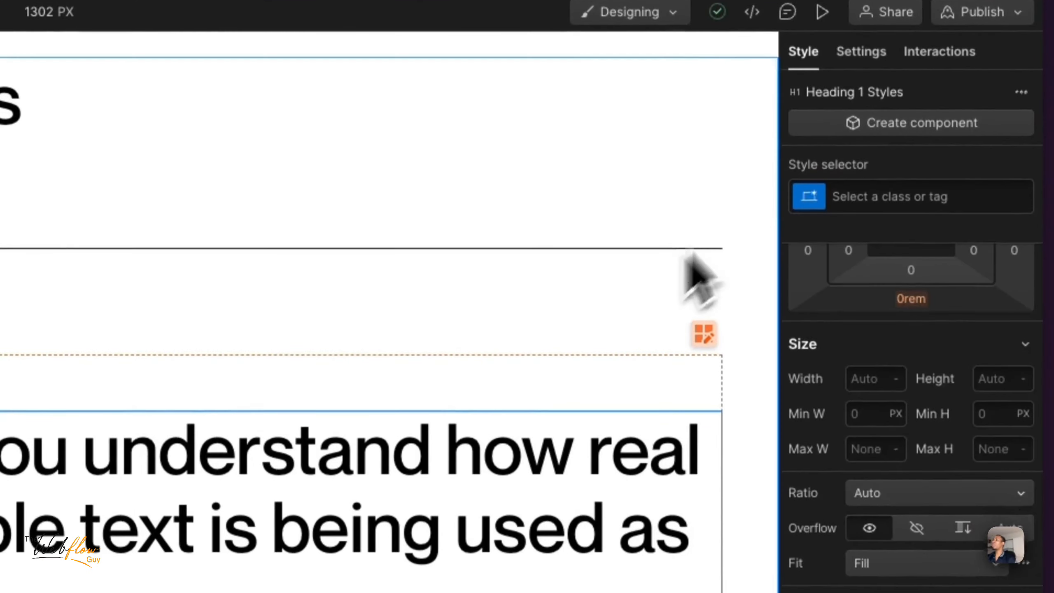
# Target the All H1 Headings tag on the H1 sample and set its font weight to 700 - Bold.
pyautogui.click(809, 215)
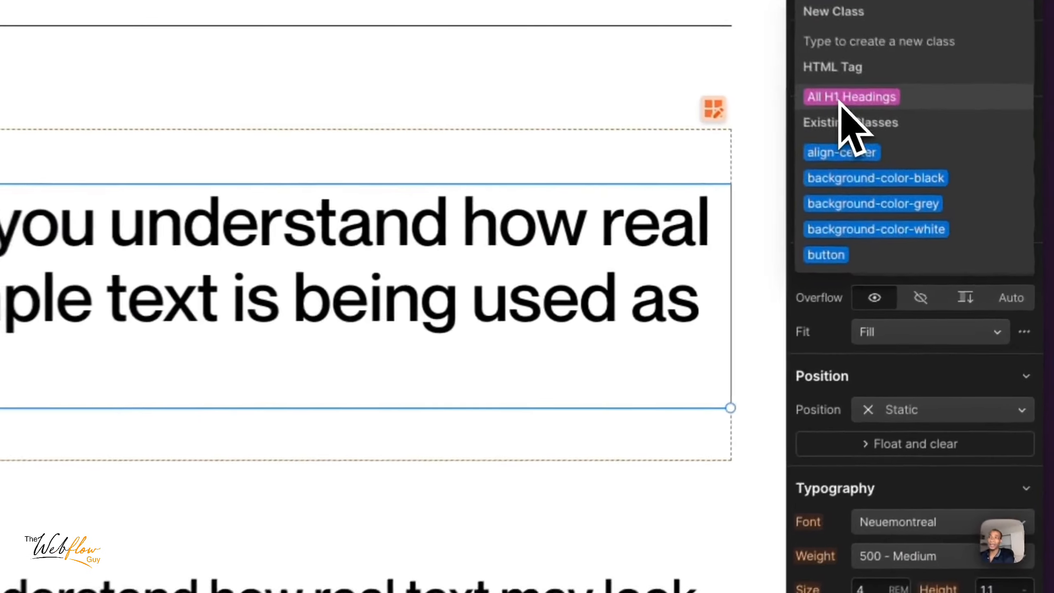
pyautogui.click(943, 172)
pyautogui.click(913, 564)
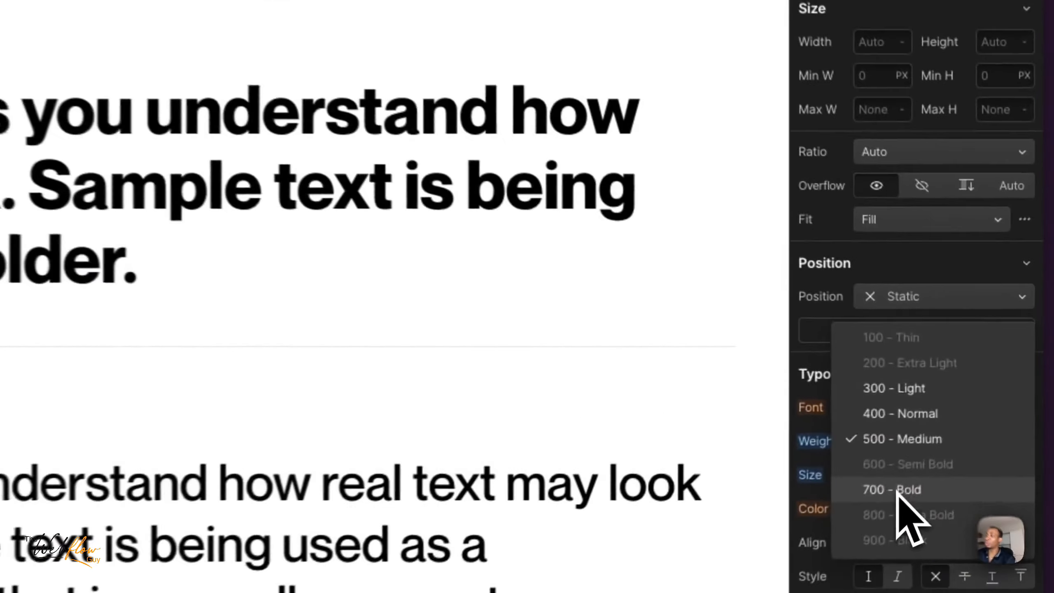
pyautogui.click(971, 431)
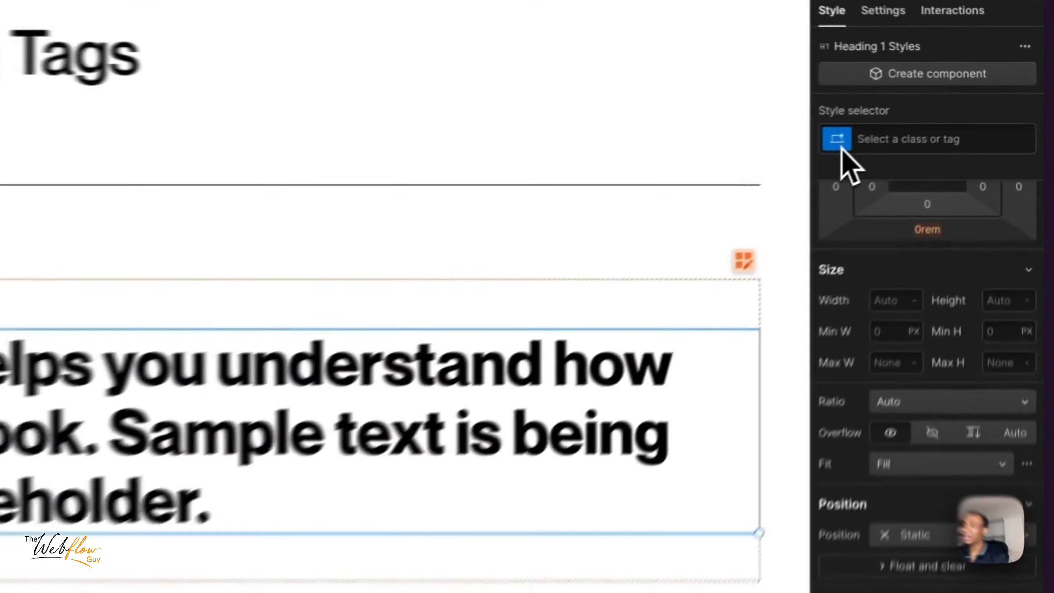
# Select the All H1 Headings tag for the H1 sample and set its font weight to 500 - Medium.
pyautogui.click(936, 111)
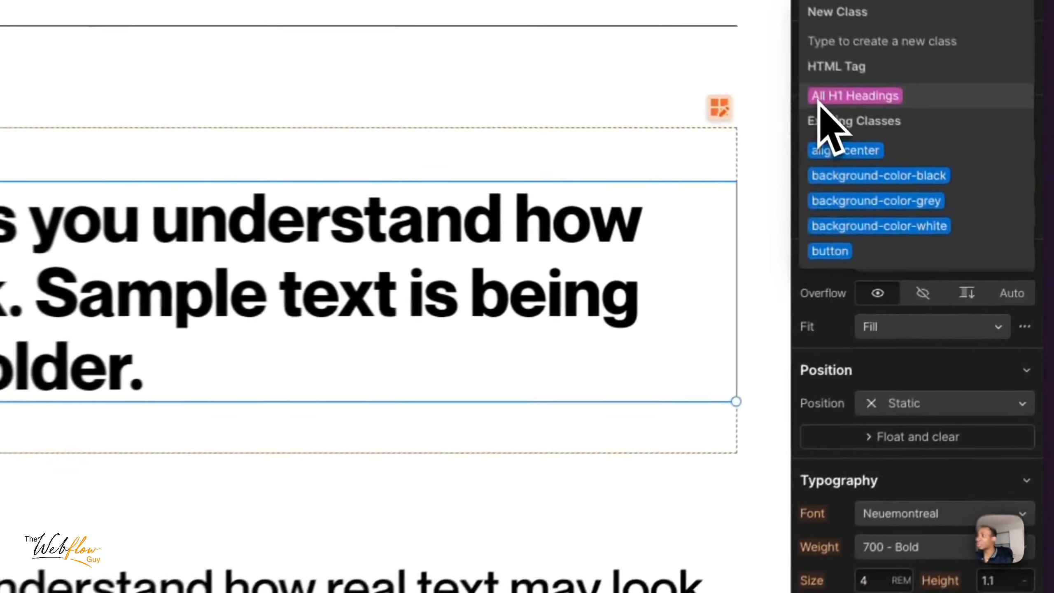
pyautogui.click(933, 171)
pyautogui.click(967, 406)
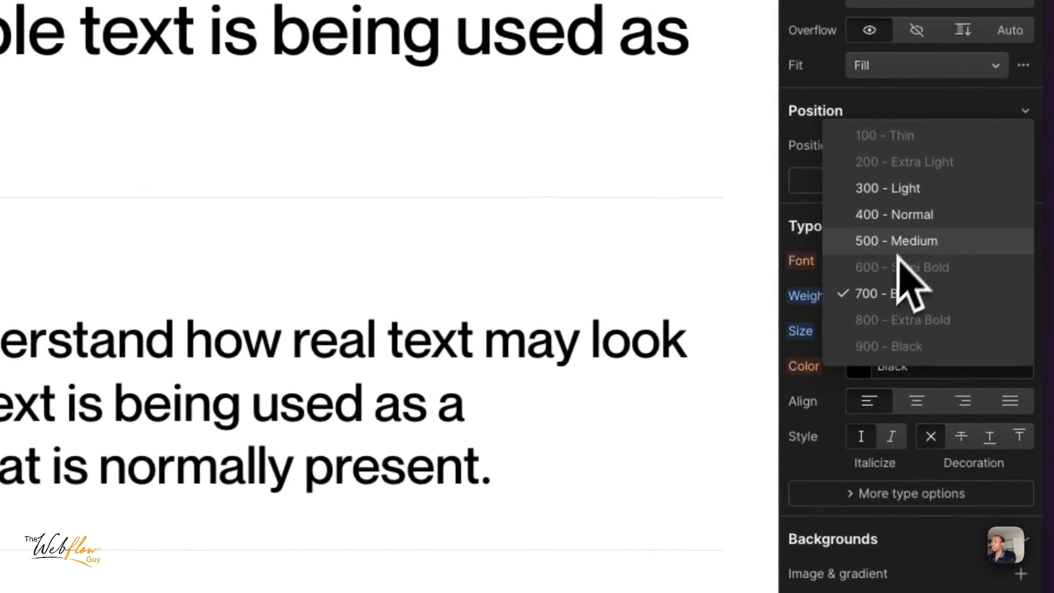
pyautogui.click(907, 244)
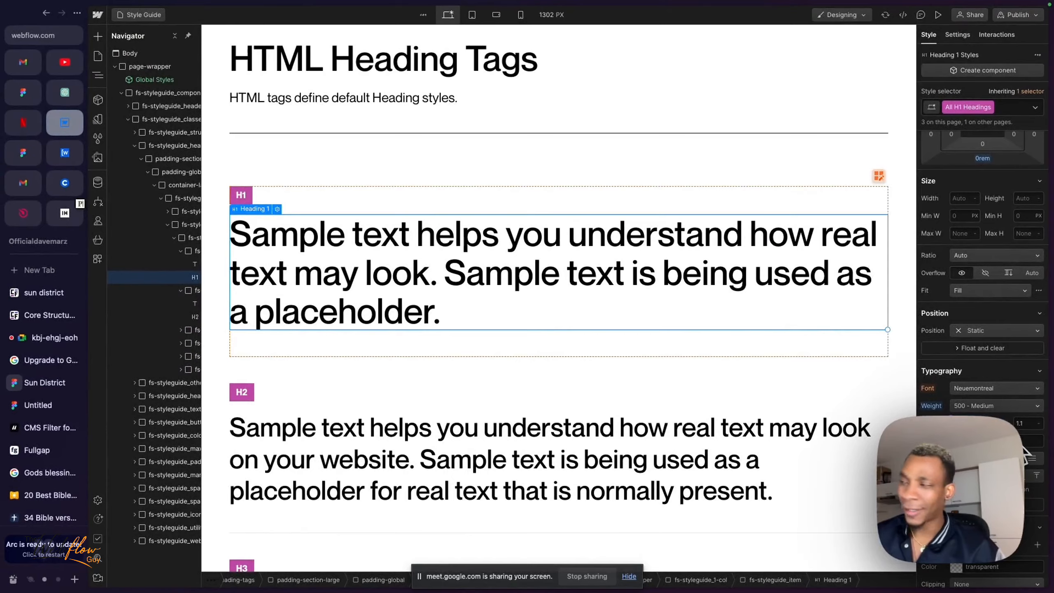
# Set the line height of the All H1 Headings tag to 2.6, after trying 2.3.
pyautogui.click(1026, 423)
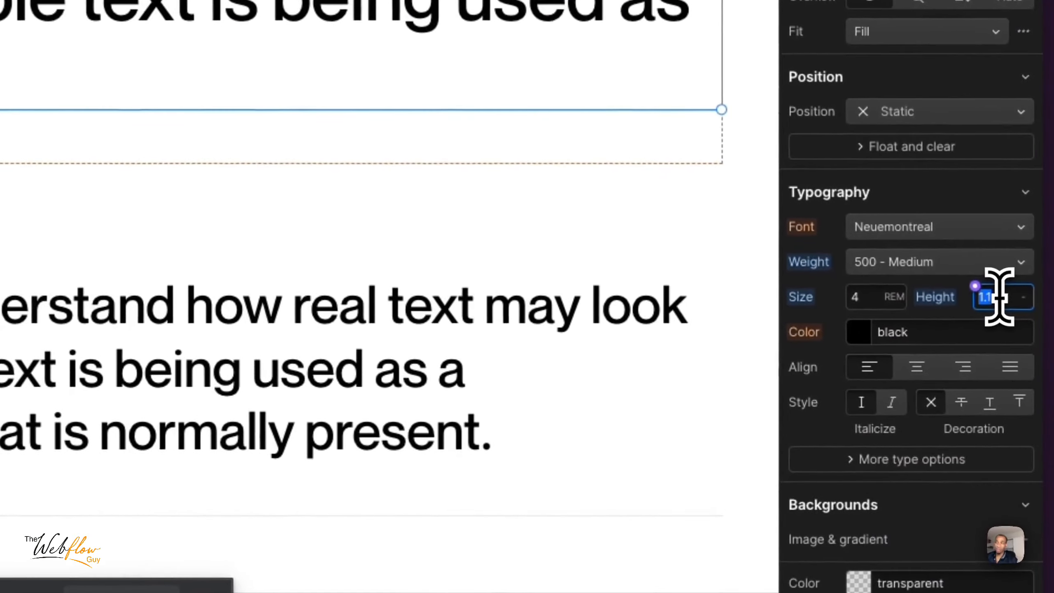
pyautogui.write('2.3')
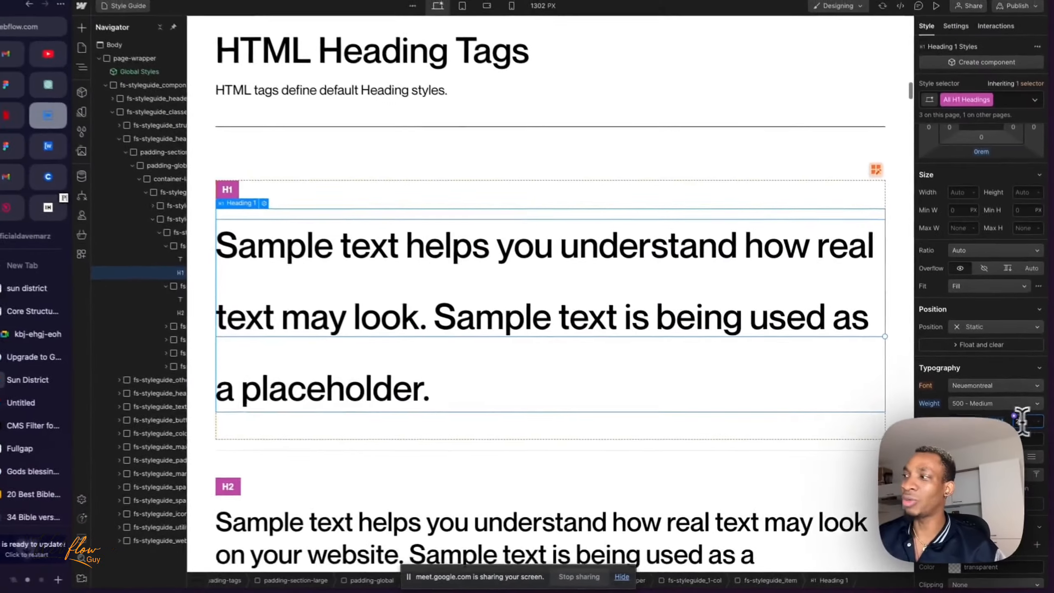
pyautogui.press('BackSpace')
pyautogui.write('6')
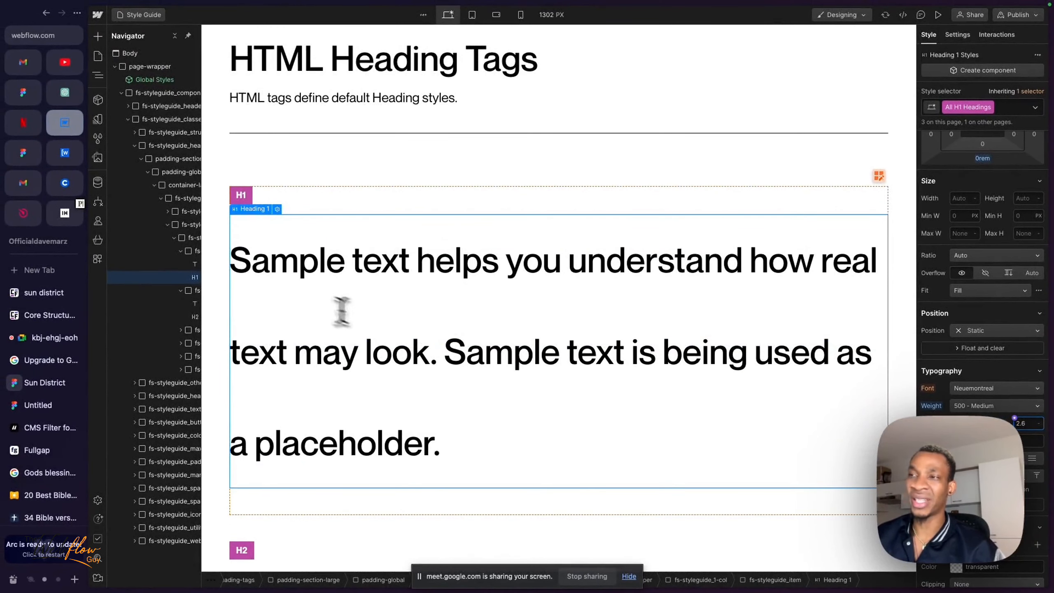
# Reduce the line height of the All H1 Headings style on the Style Guide page to 1.4.
pyautogui.press('Down')
pyautogui.press('Down')
pyautogui.press('Down')
pyautogui.press('Down')
pyautogui.press('Down')
pyautogui.press('Down')
pyautogui.press('Down')
pyautogui.press('Down')
pyautogui.press('Down')
pyautogui.press('Down')
pyautogui.press('Down')
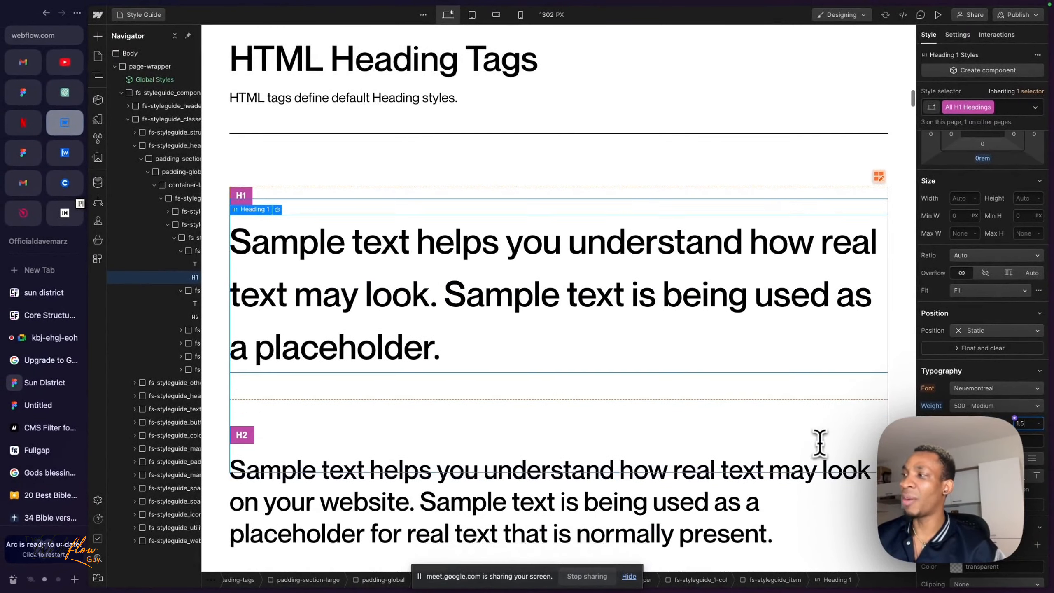
pyautogui.press('Down')
pyautogui.press('Down')
pyautogui.press('Down')
pyautogui.press('Up')
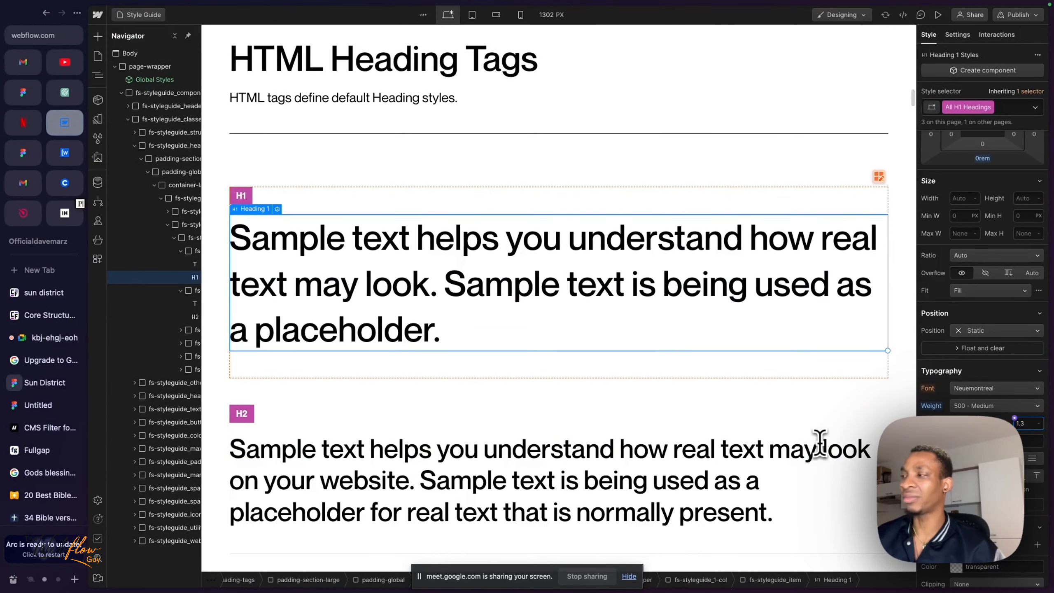
pyautogui.press('Up')
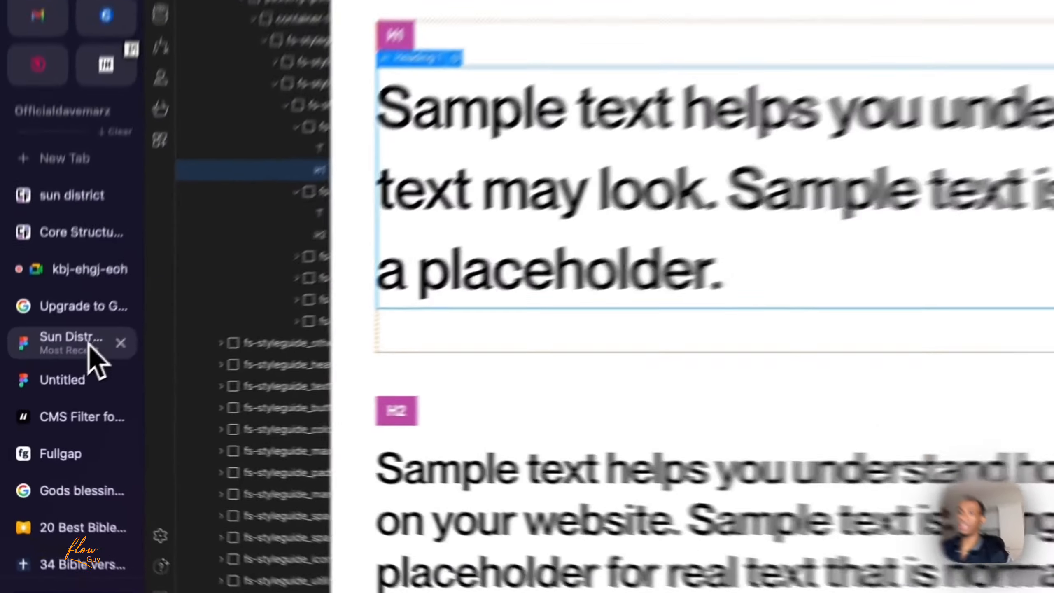
# Check the hero heading in the Sun District Figma design, and open the Home page in Webflow.
pyautogui.click(41, 382)
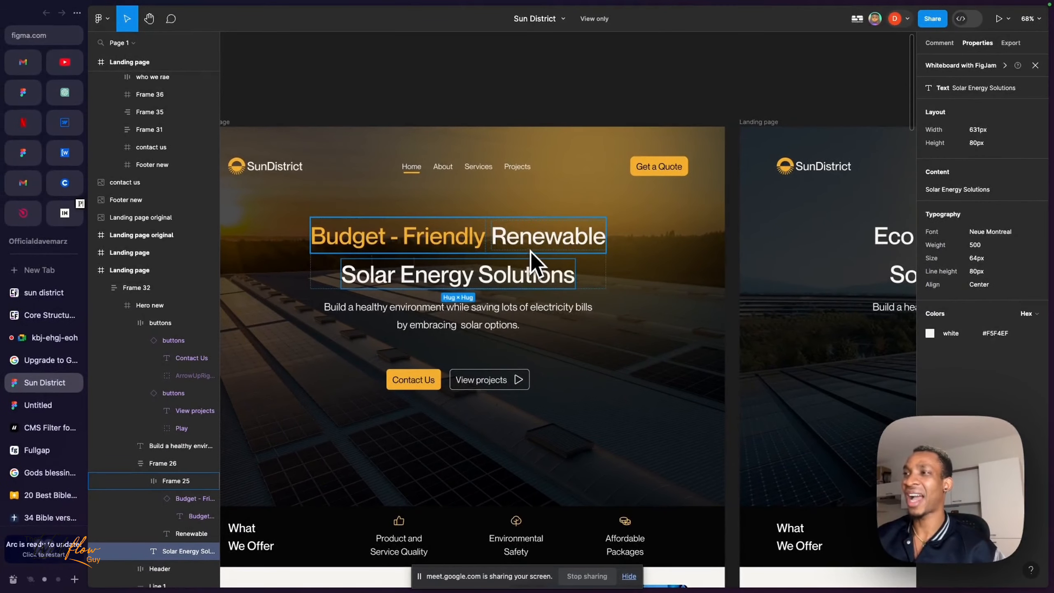
pyautogui.click(64, 122)
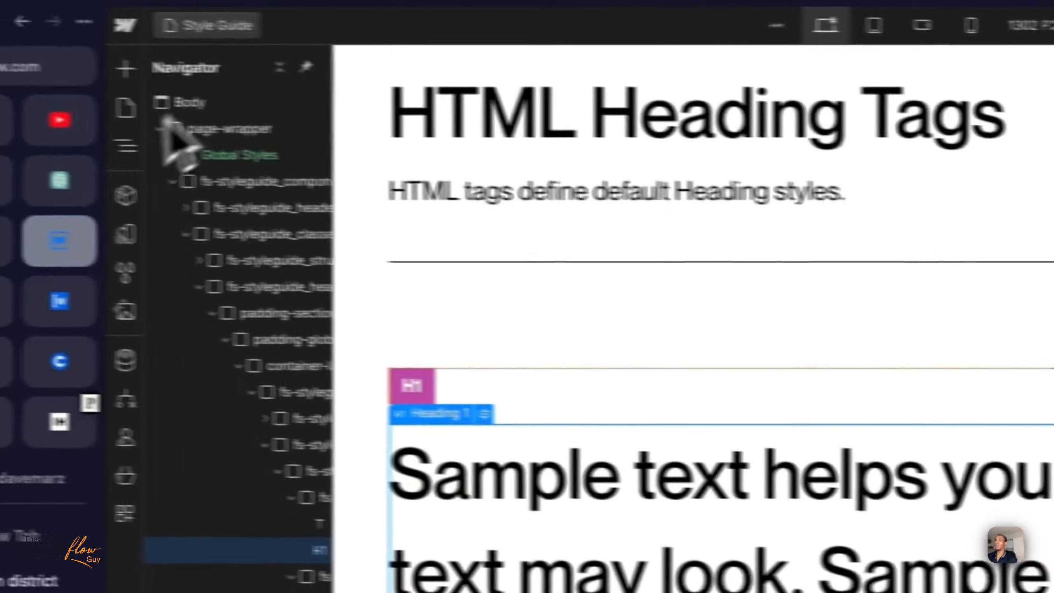
pyautogui.click(292, 35)
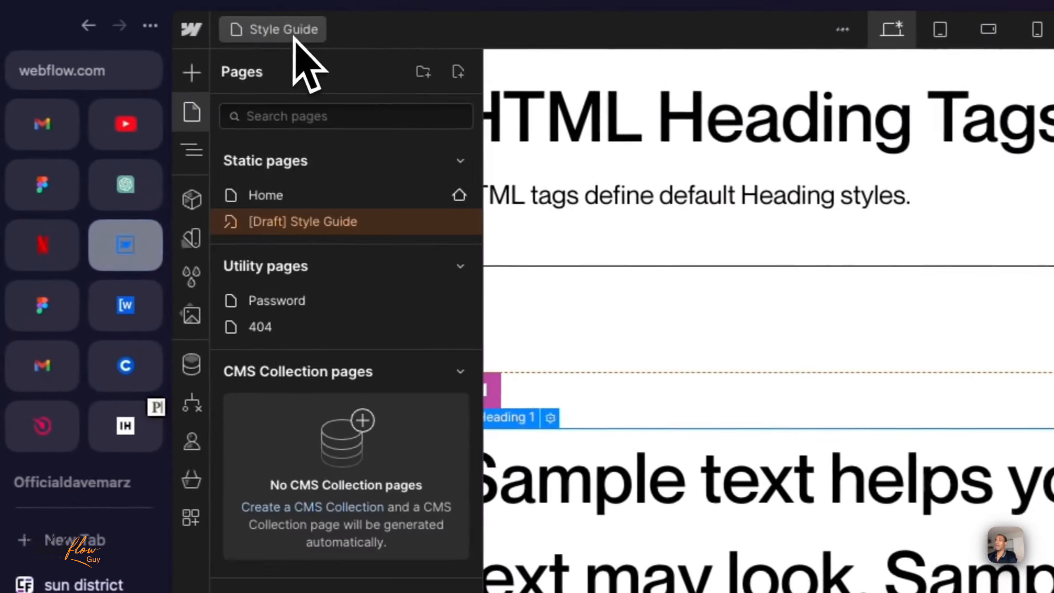
pyautogui.click(274, 196)
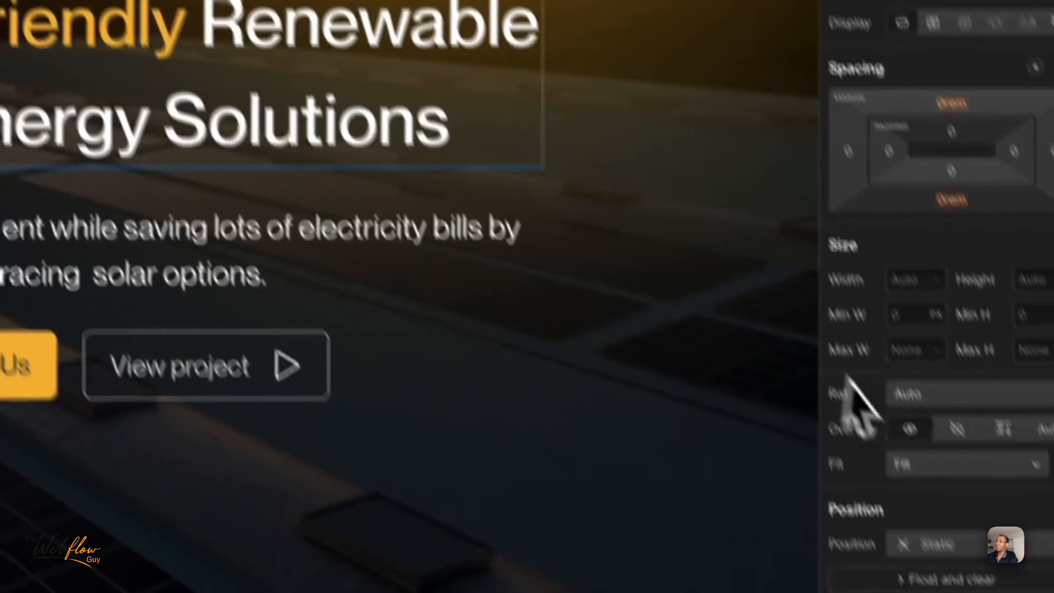
pyautogui.scroll(-5, 847, 374)
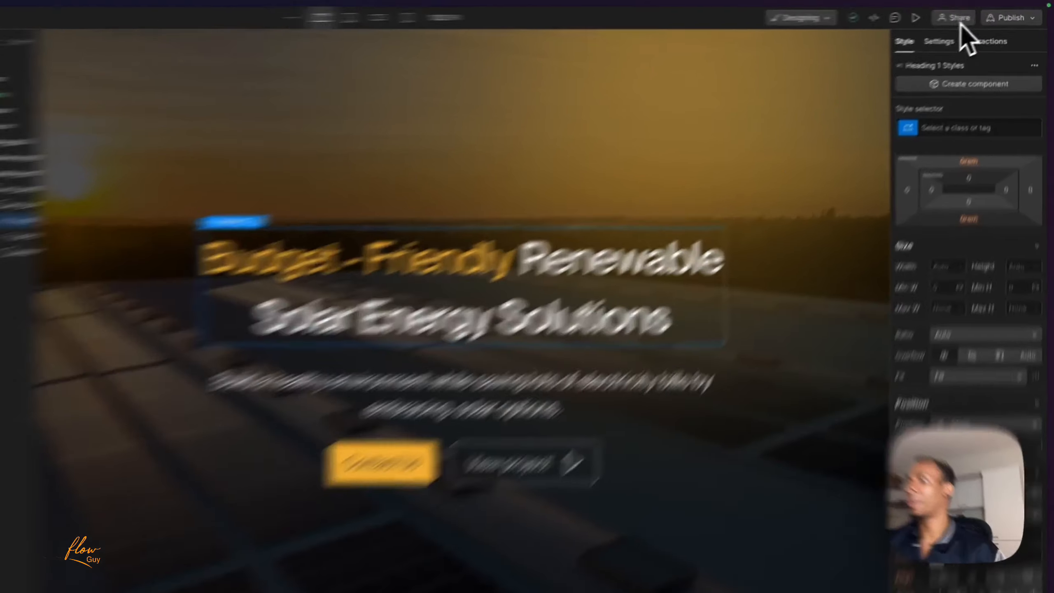
# Publish the site to the selected domains and reload the published sun district page.
pyautogui.click(1016, 14)
pyautogui.click(884, 351)
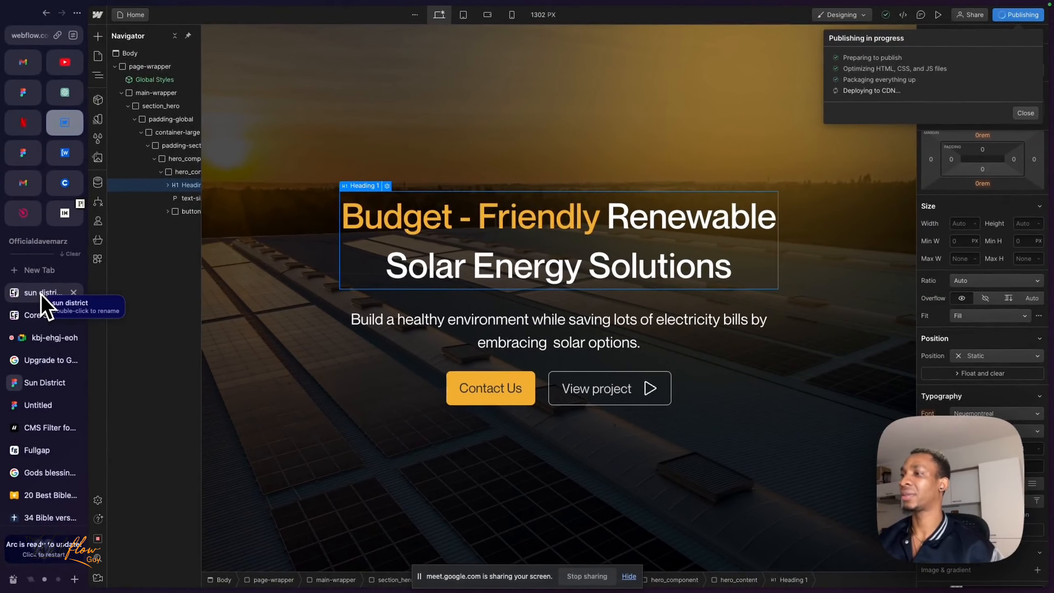
pyautogui.click(42, 293)
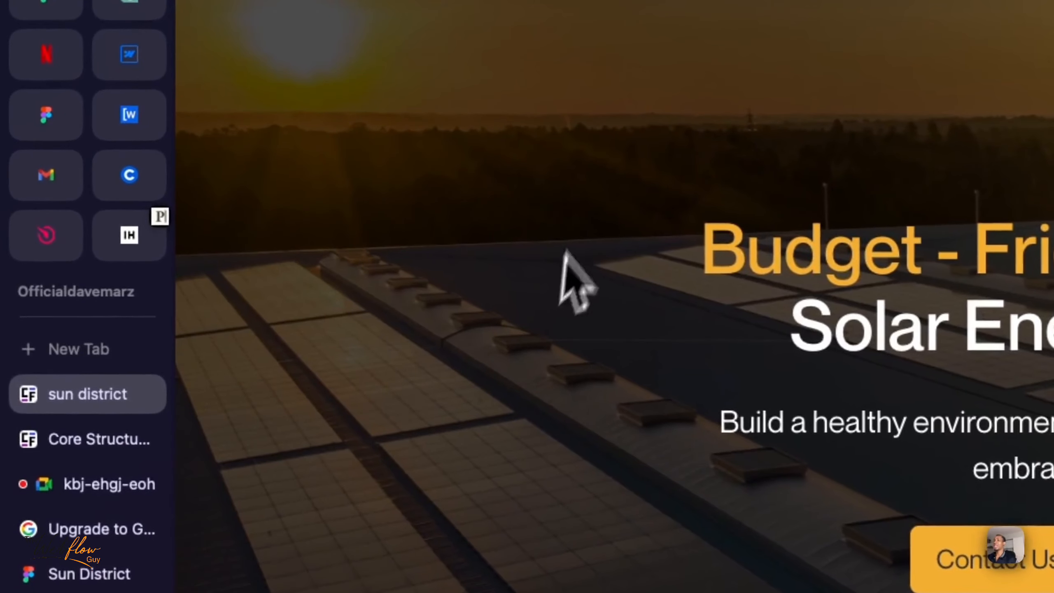
pyautogui.rightClick(283, 182)
pyautogui.click(573, 260)
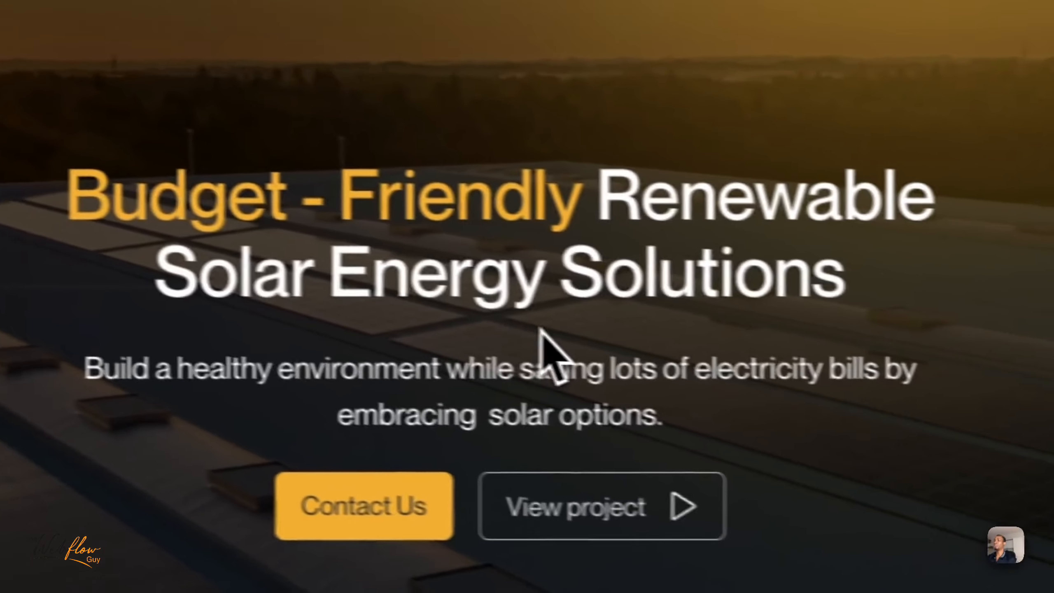
# Examine the line spacing of the hero heading and the text below it on the published page.
pyautogui.moveTo(824, 287); pyautogui.dragTo(97, 231)
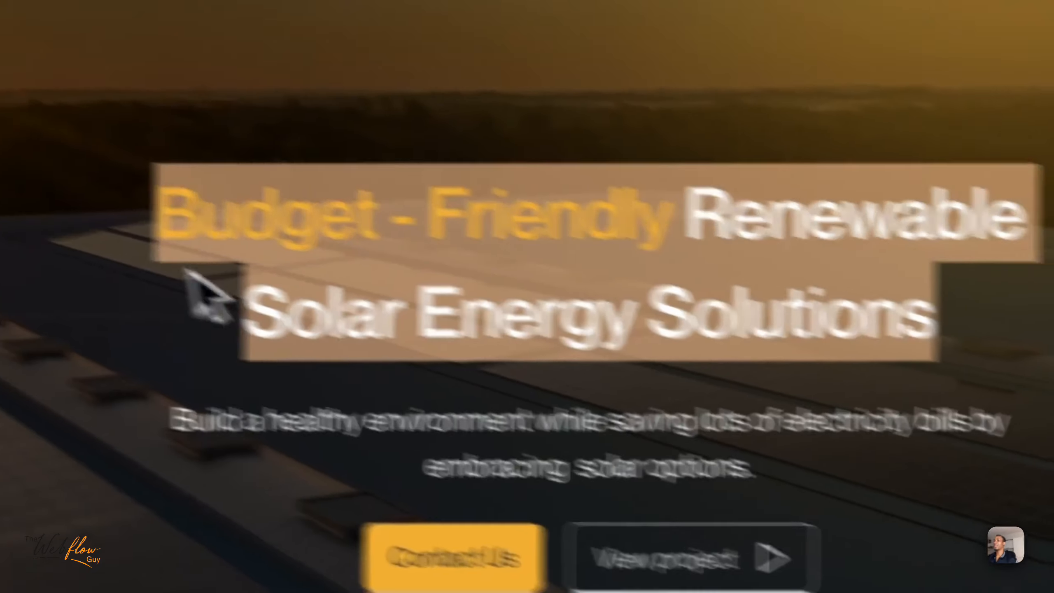
pyautogui.click(137, 262)
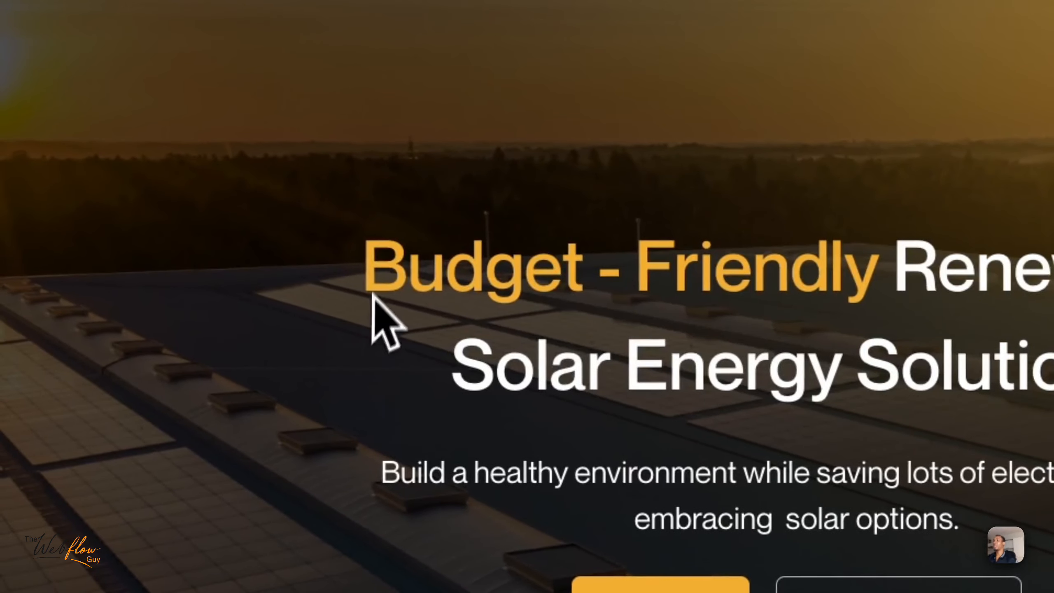
pyautogui.moveTo(167, 239); pyautogui.dragTo(602, 334)
pyautogui.moveTo(776, 368); pyautogui.dragTo(796, 499)
pyautogui.click(124, 401)
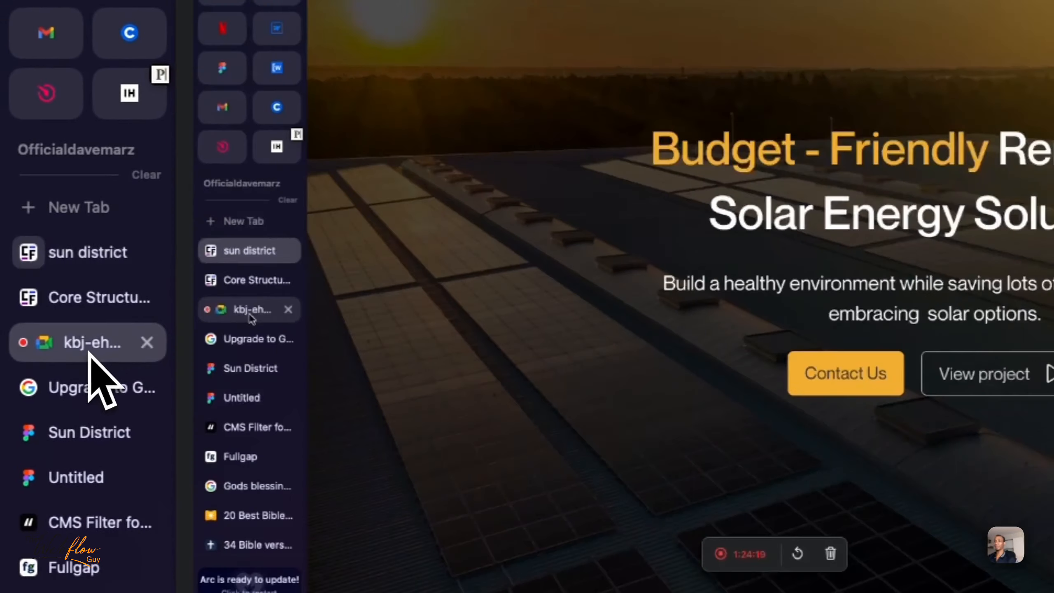
# Switch to the Google Meet call to take a participant's question and raise the system sound volume.
pyautogui.click(90, 345)
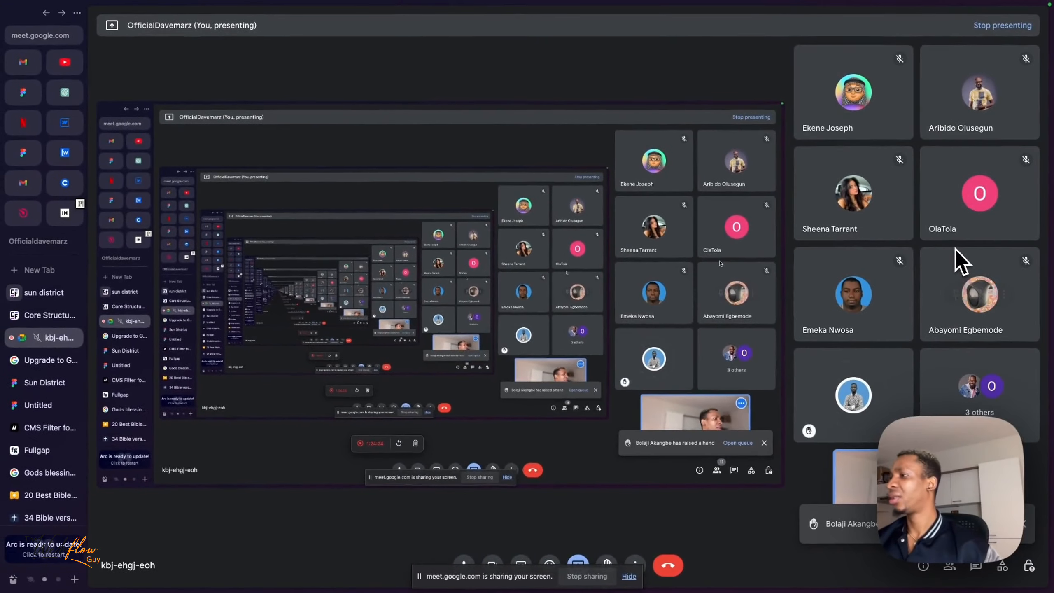
pyautogui.moveTo(883, 382)
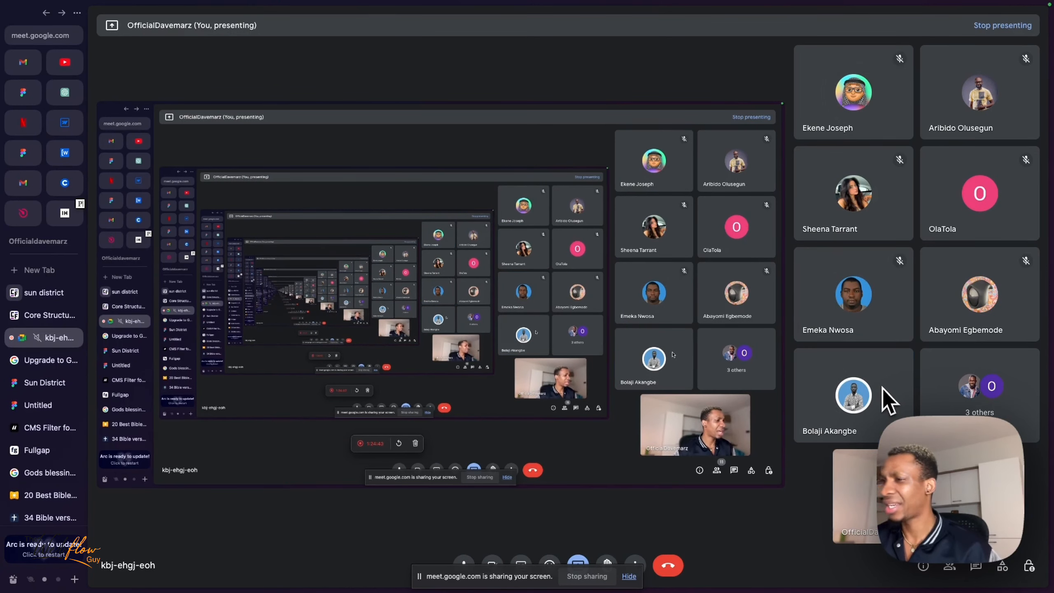
pyautogui.moveTo(996, 191)
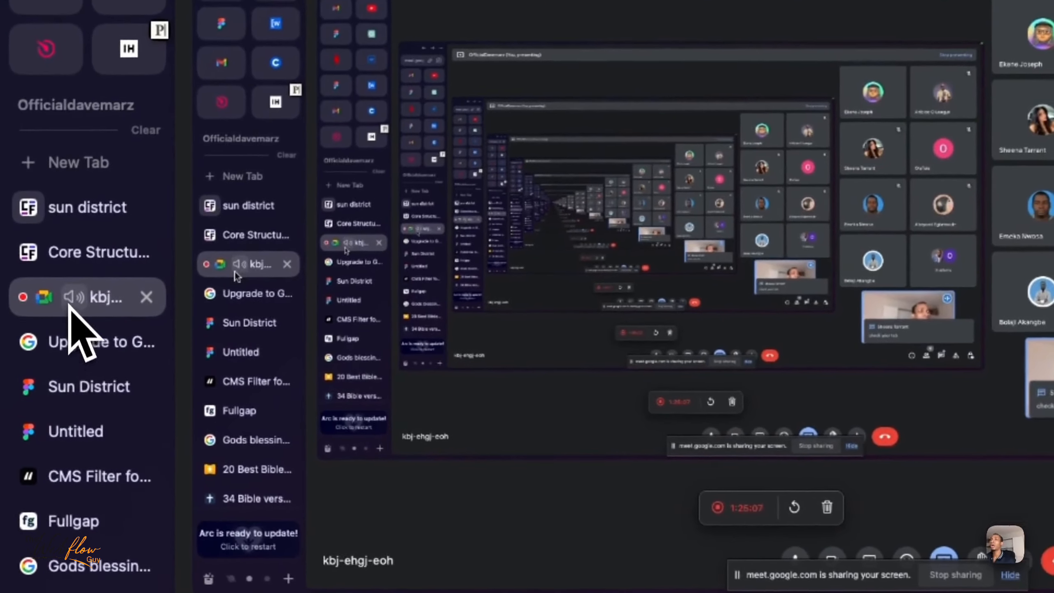
pyautogui.click(38, 340)
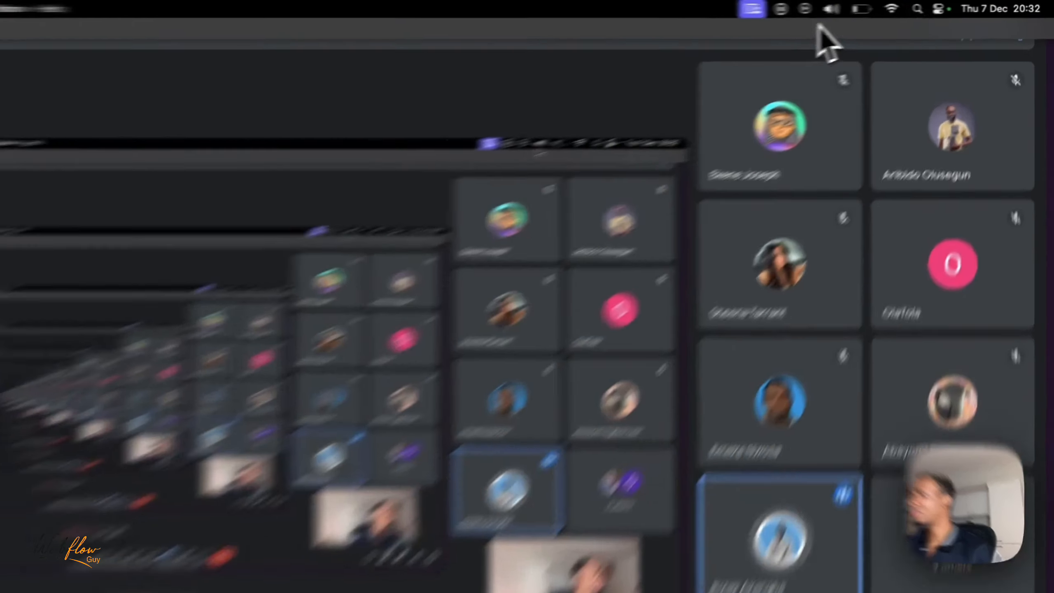
pyautogui.click(832, 8)
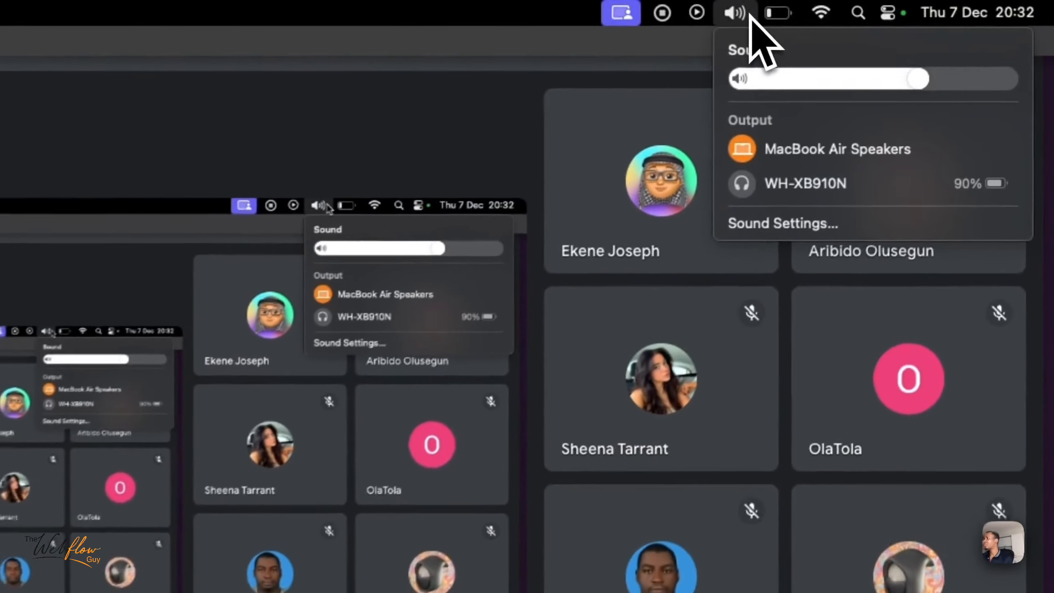
pyautogui.moveTo(913, 80); pyautogui.dragTo(939, 95)
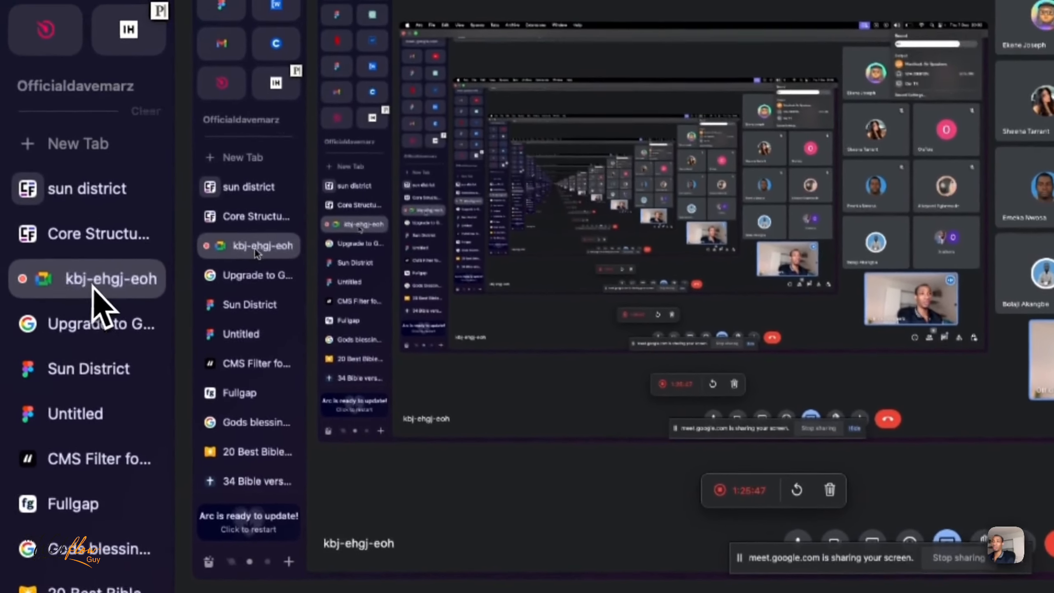
pyautogui.doubleClick(93, 287)
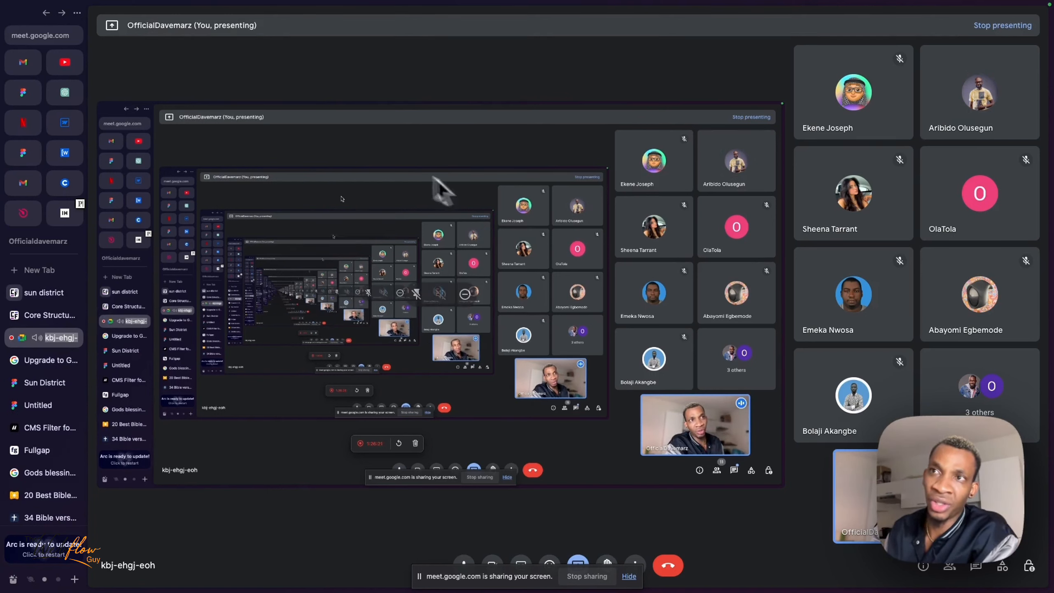
pyautogui.moveTo(31, 98)
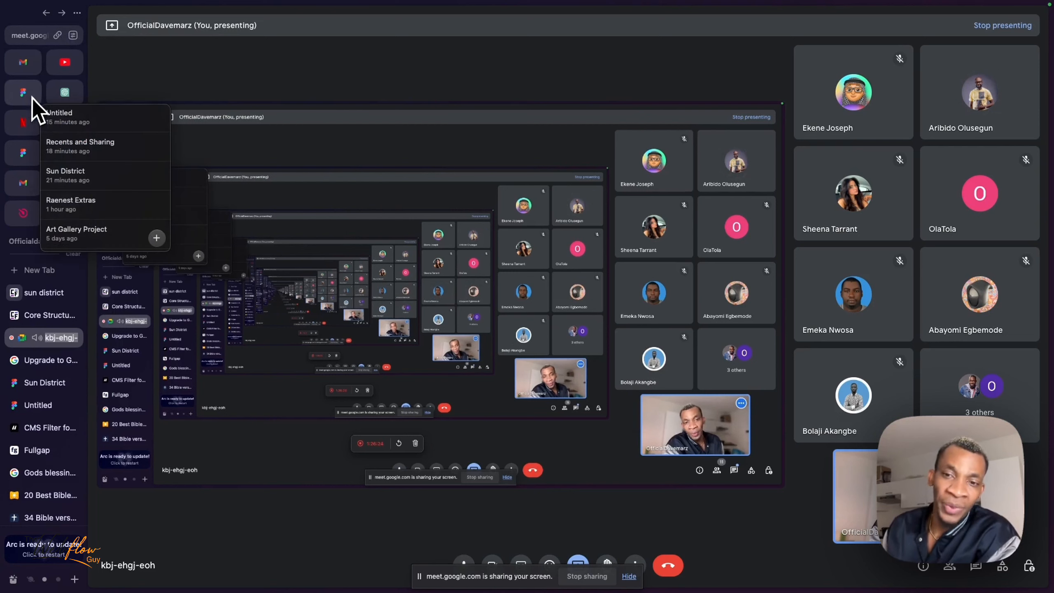
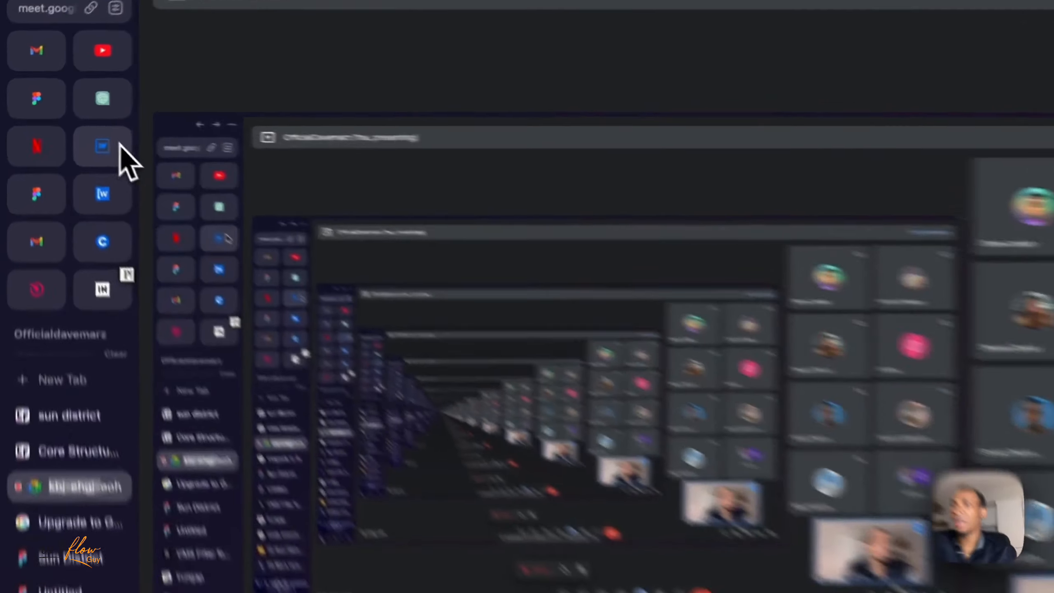
# Close the publish dialog in Webflow and review the landing page design in the Sun District Figma file.
pyautogui.click(120, 144)
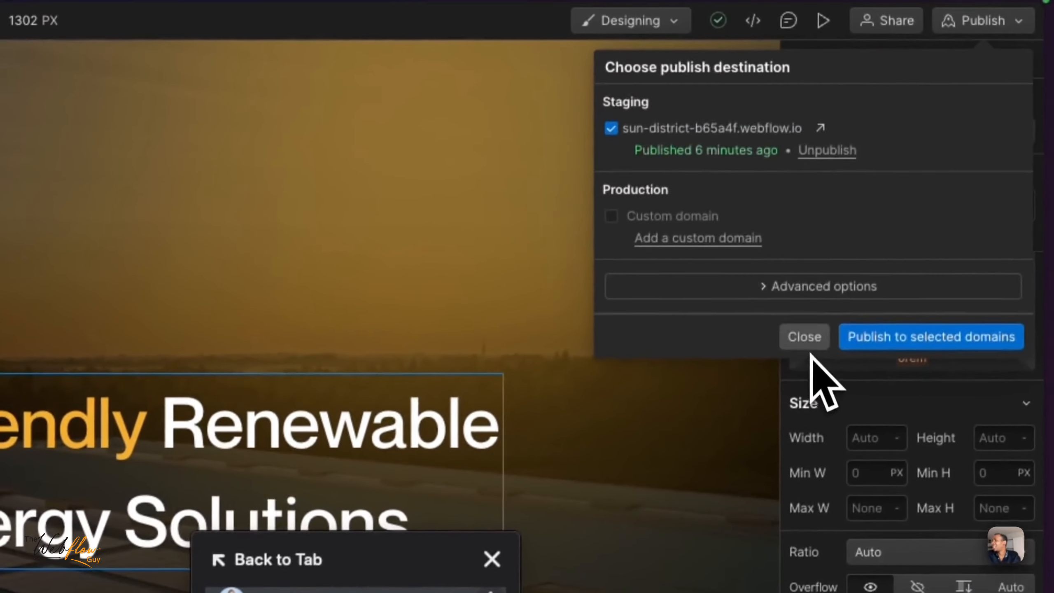
pyautogui.click(807, 340)
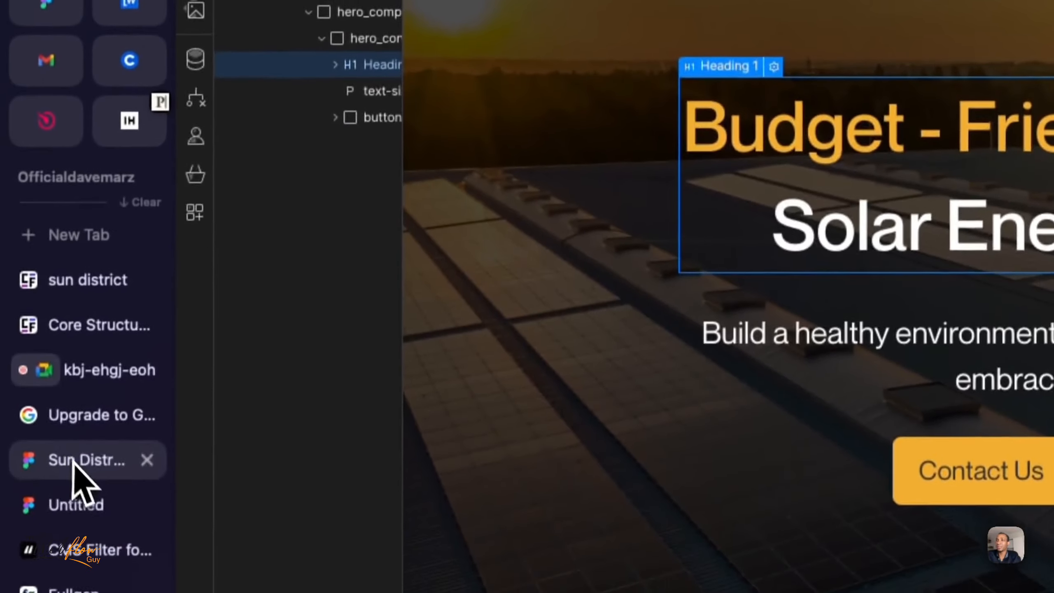
pyautogui.click(73, 461)
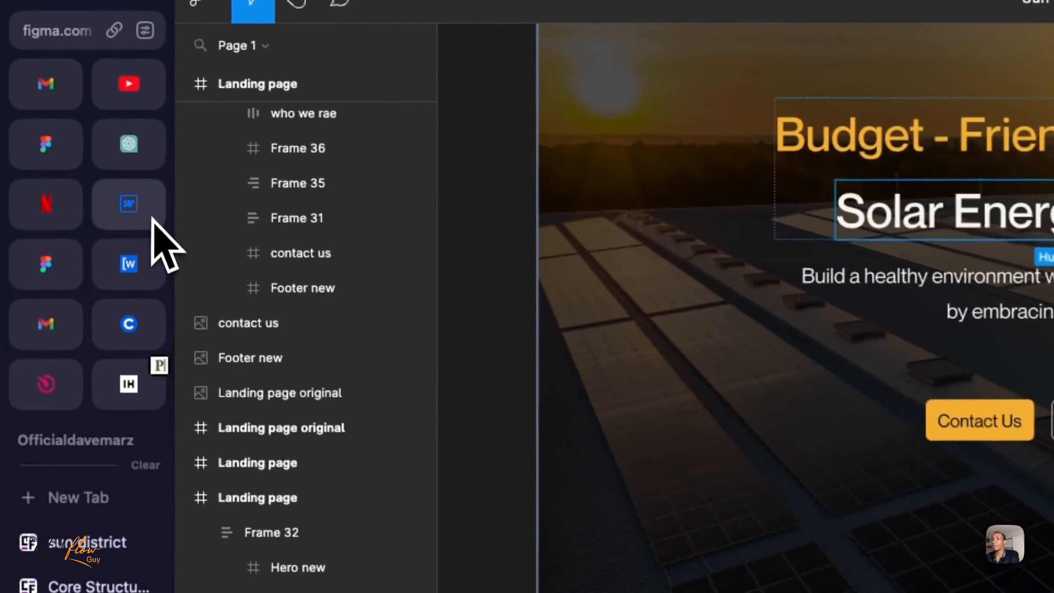
# Return to Webflow, collapse section_hero, and add a div block inside main-wrapper.
pyautogui.click(152, 219)
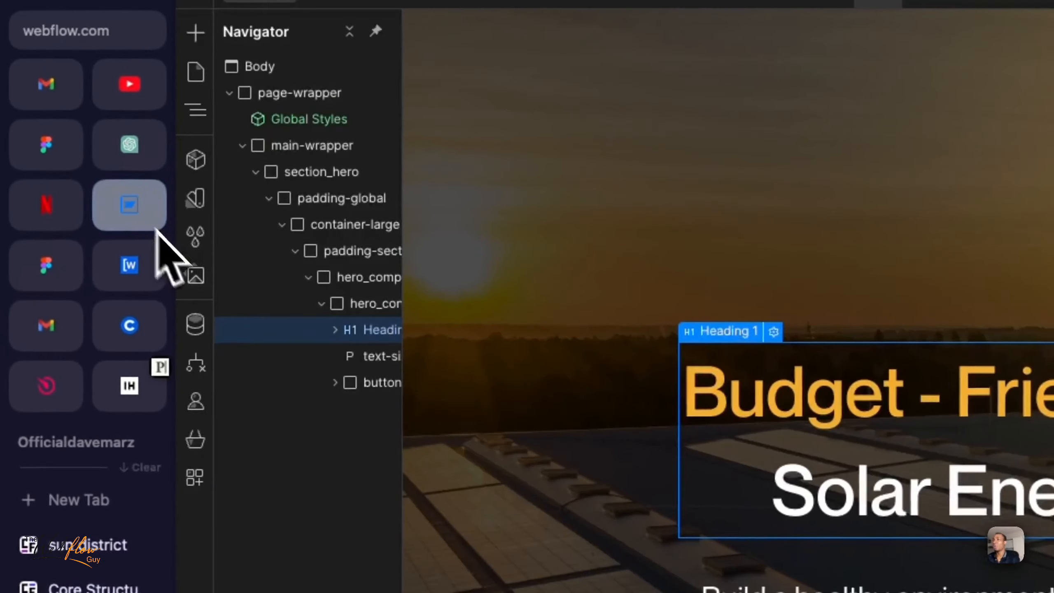
pyautogui.click(256, 198)
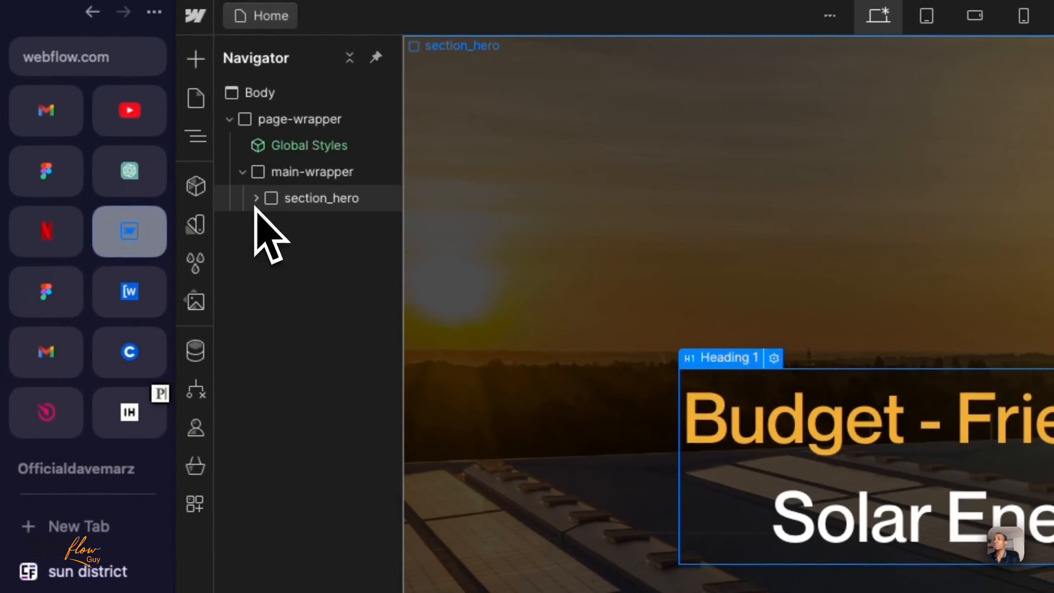
pyautogui.click(321, 204)
pyautogui.click(309, 174)
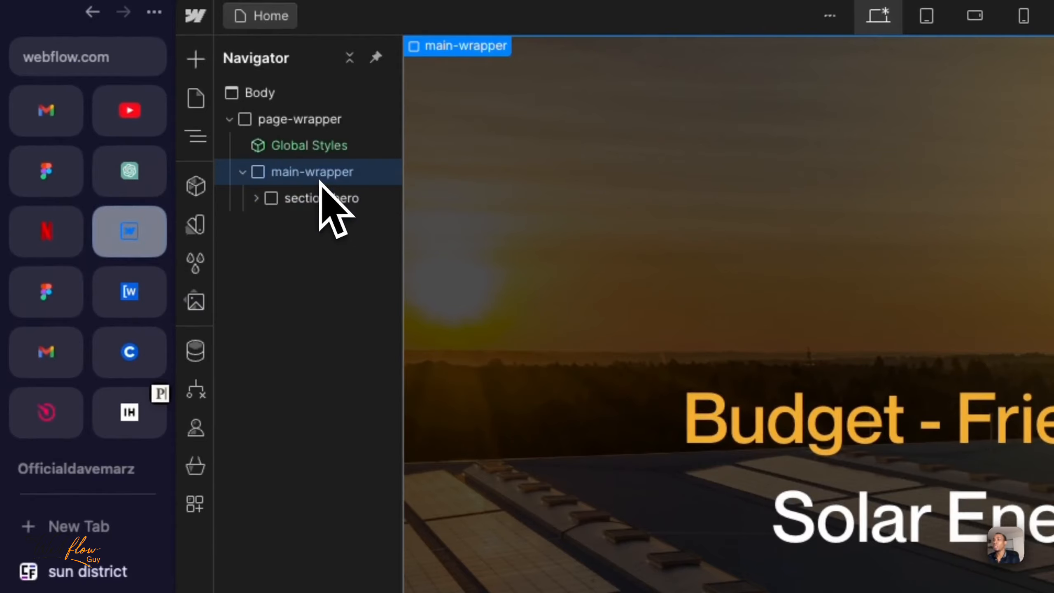
pyautogui.press('super+e')
pyautogui.write('div')
pyautogui.press('Return')
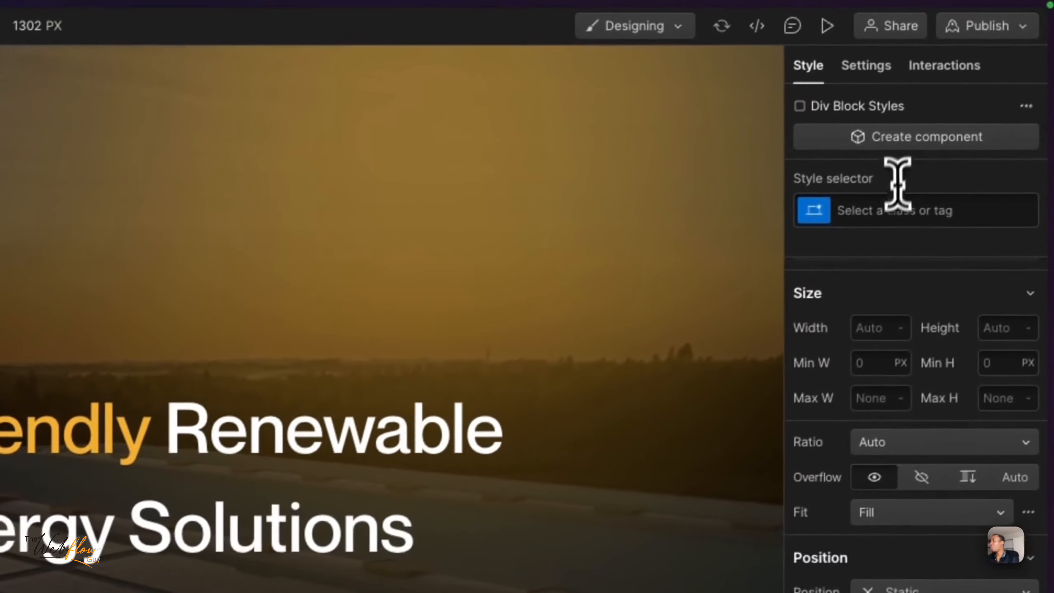
# Give the new div block the class section_what-we-offer and change its HTML tag.
pyautogui.click(890, 212)
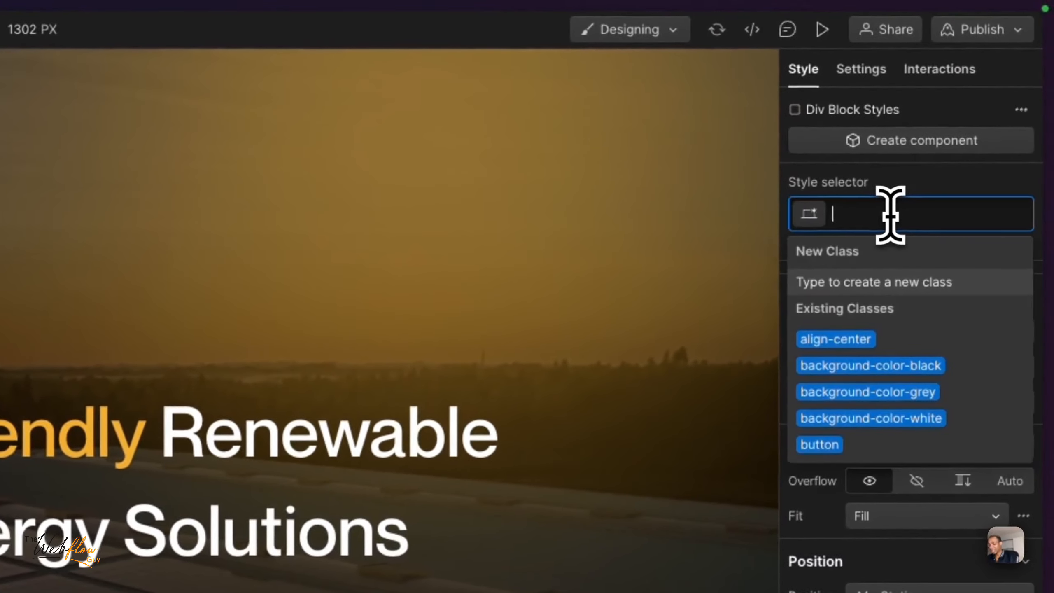
pyautogui.write('section_what-we-offer')
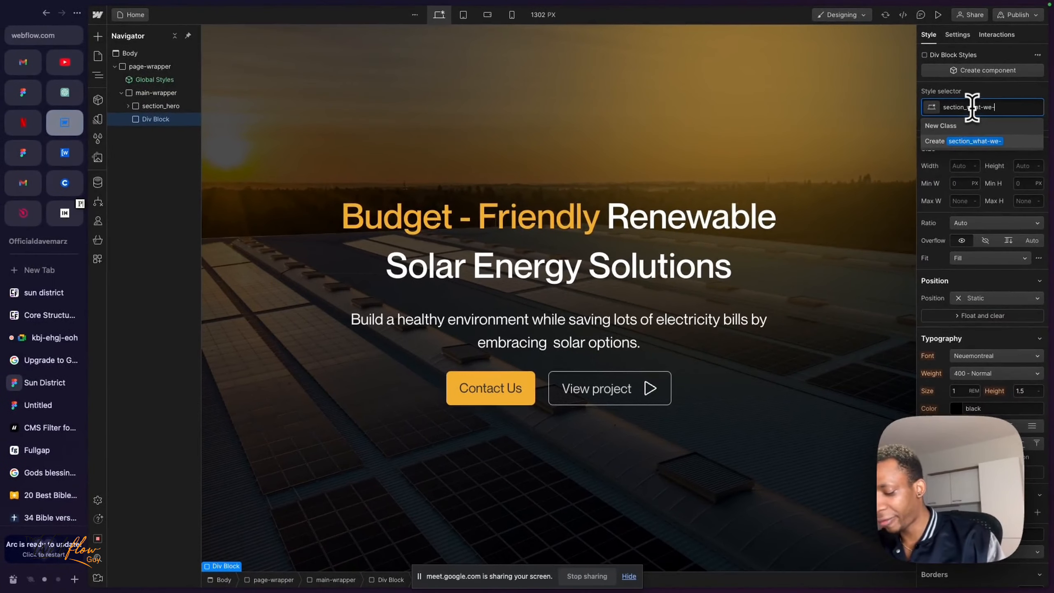
pyautogui.press('Return')
pyautogui.click(957, 36)
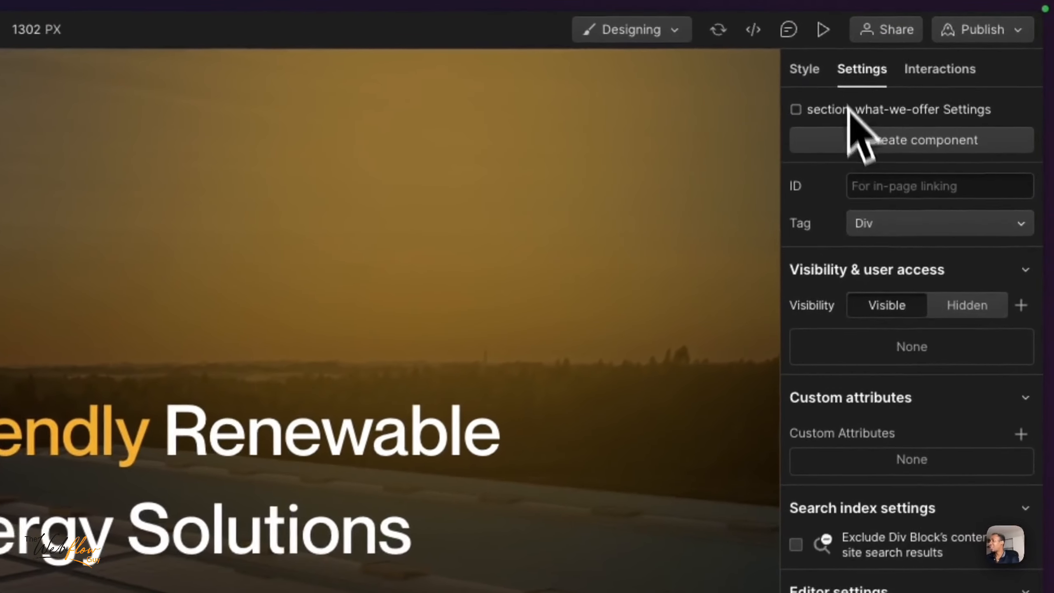
pyautogui.click(882, 229)
pyautogui.click(889, 158)
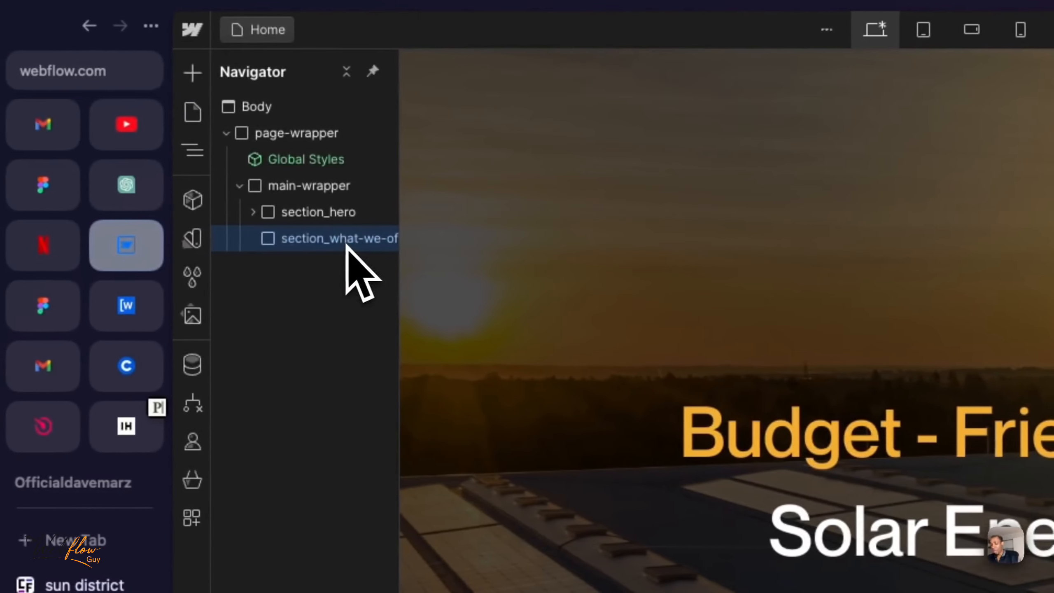
# Add a div block inside section_what-we-offer and give it the existing class padding-global.
pyautogui.press('super+e')
pyautogui.write('div')
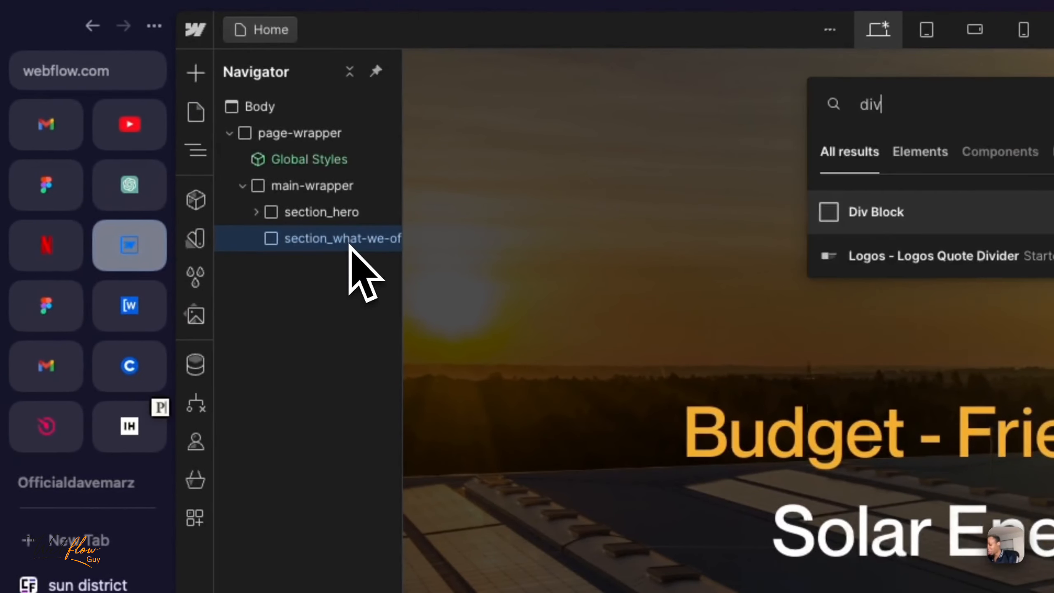
pyautogui.press('Return')
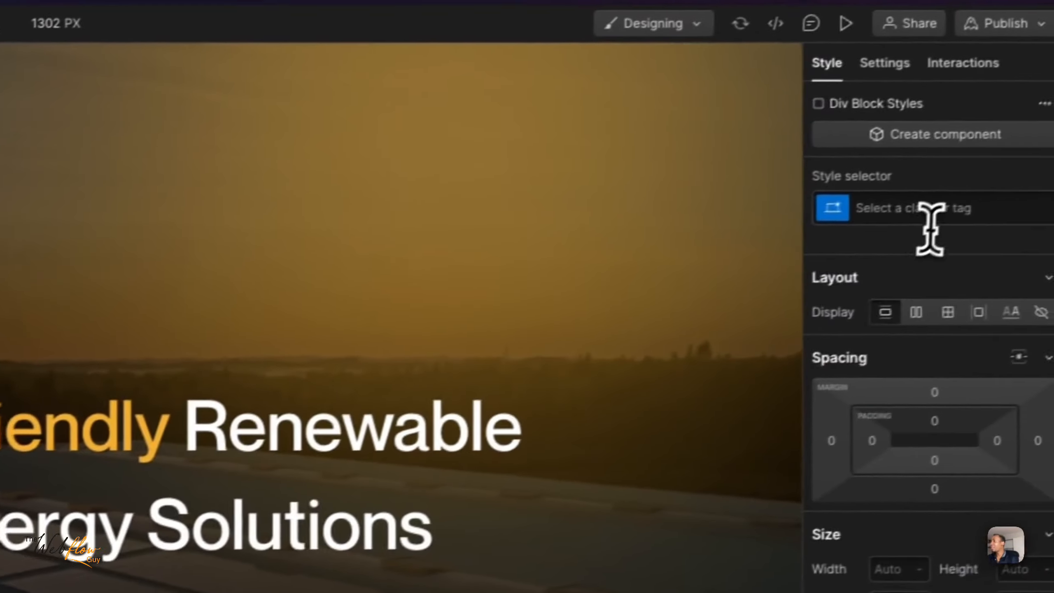
pyautogui.click(913, 224)
pyautogui.write('paddigl')
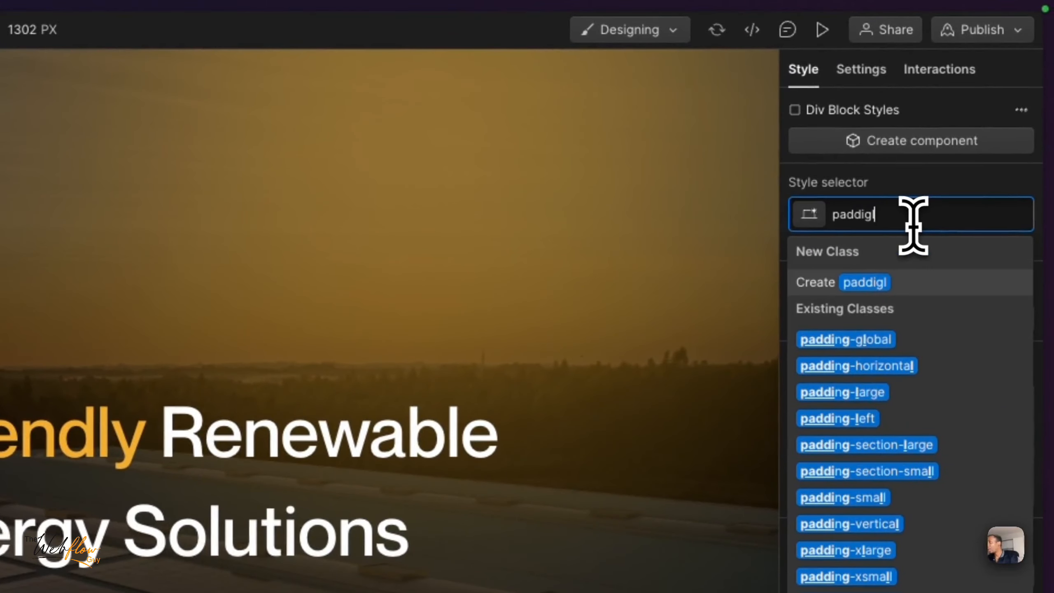
pyautogui.click(847, 340)
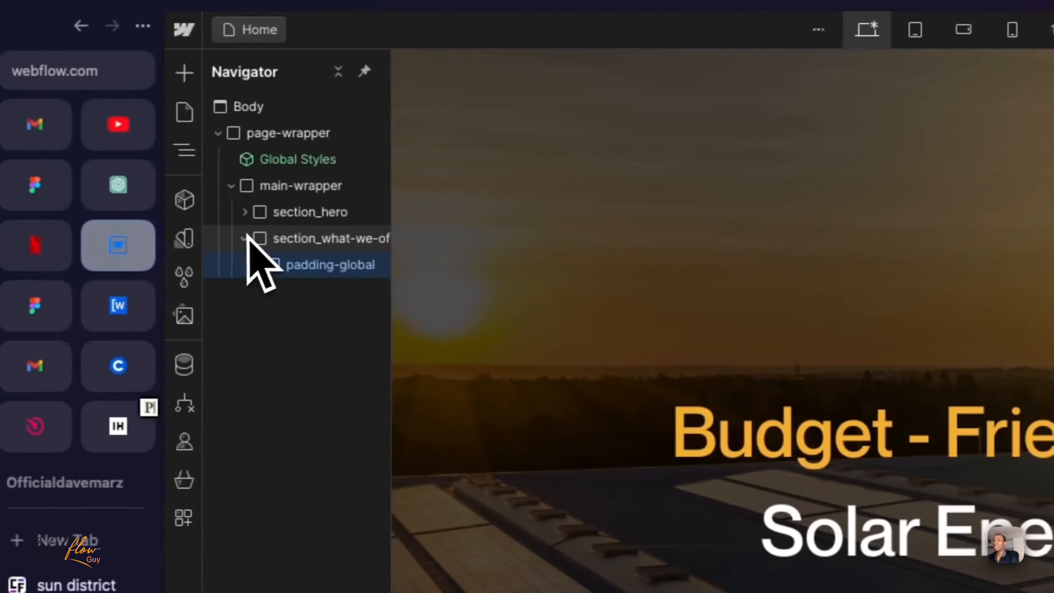
# Nest a div block inside padding-global and assign it the existing class container-large.
pyautogui.press('super+k')
pyautogui.write('div')
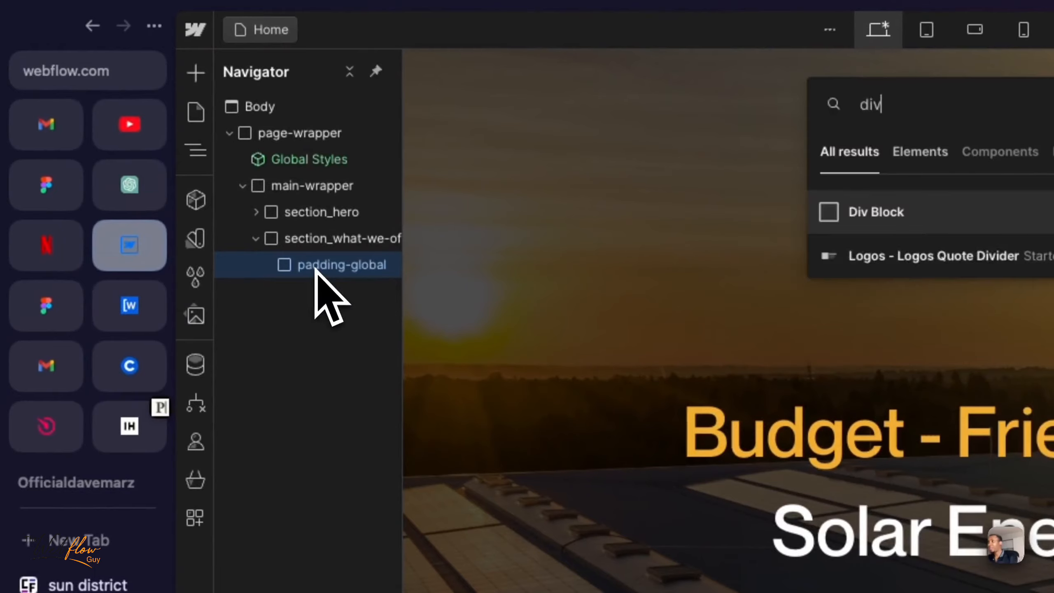
pyautogui.press('Return')
pyautogui.click(970, 179)
pyautogui.write('co')
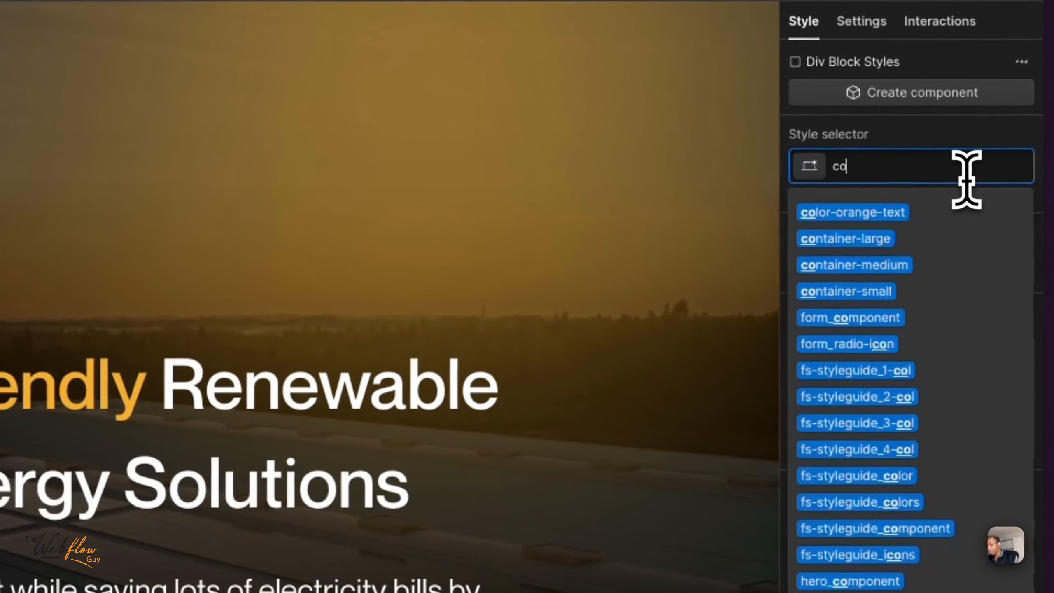
pyautogui.write('ntain')
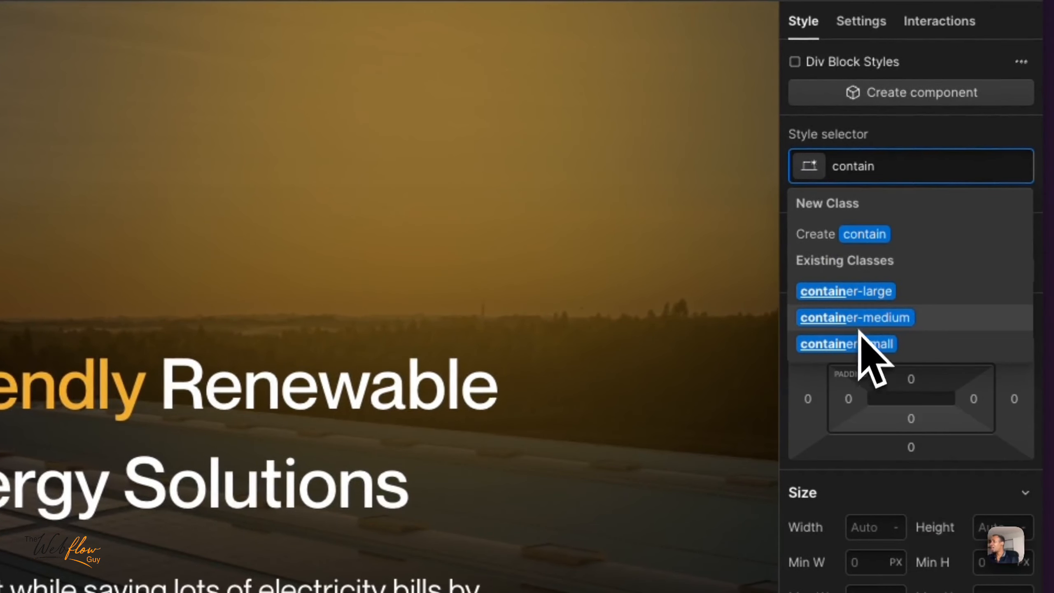
pyautogui.press('Return')
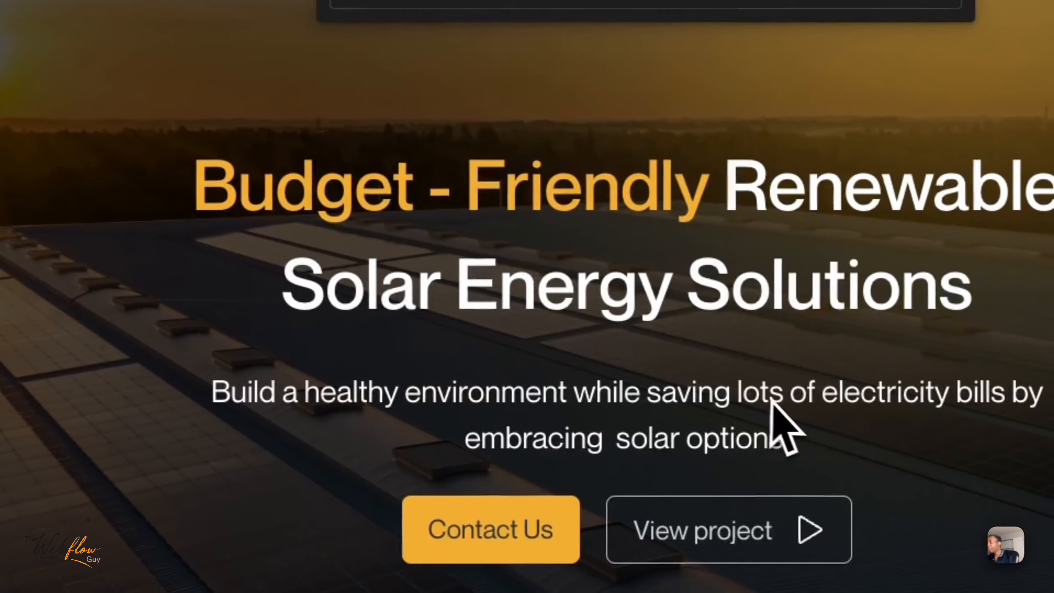
# Insert a div block inside container-large and apply the existing class padding-section-large to it.
pyautogui.press('BackSpace')
pyautogui.press('BackSpace')
pyautogui.press('BackSpace')
pyautogui.write('iv')
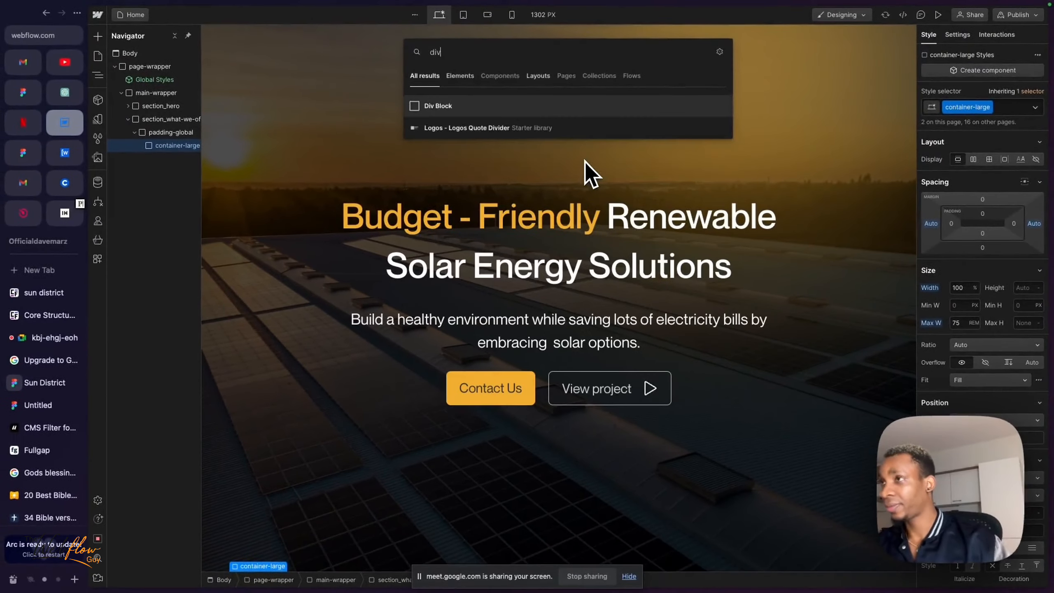
pyautogui.press('Return')
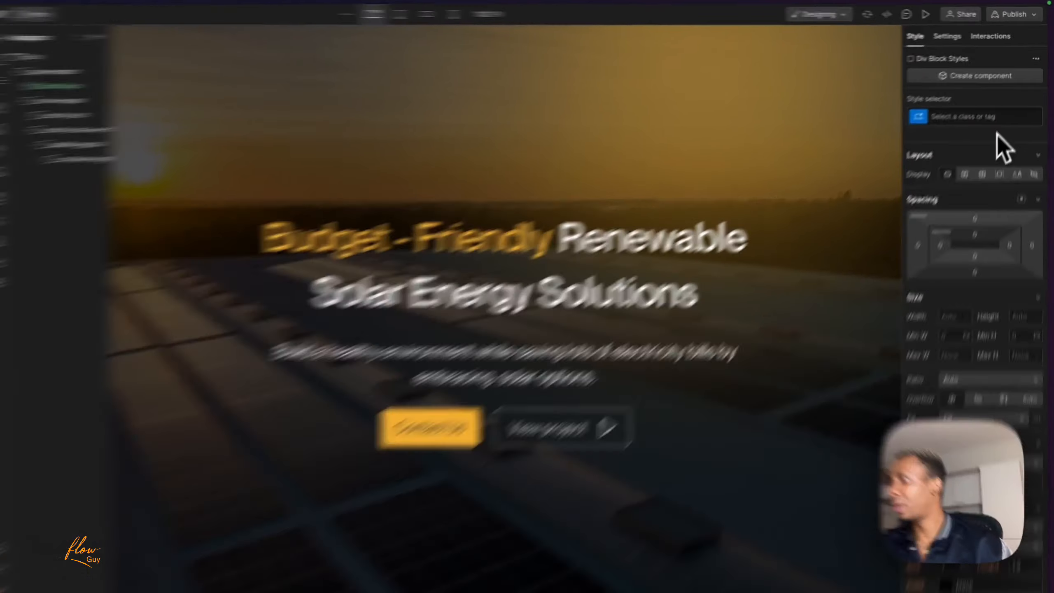
pyautogui.click(1004, 109)
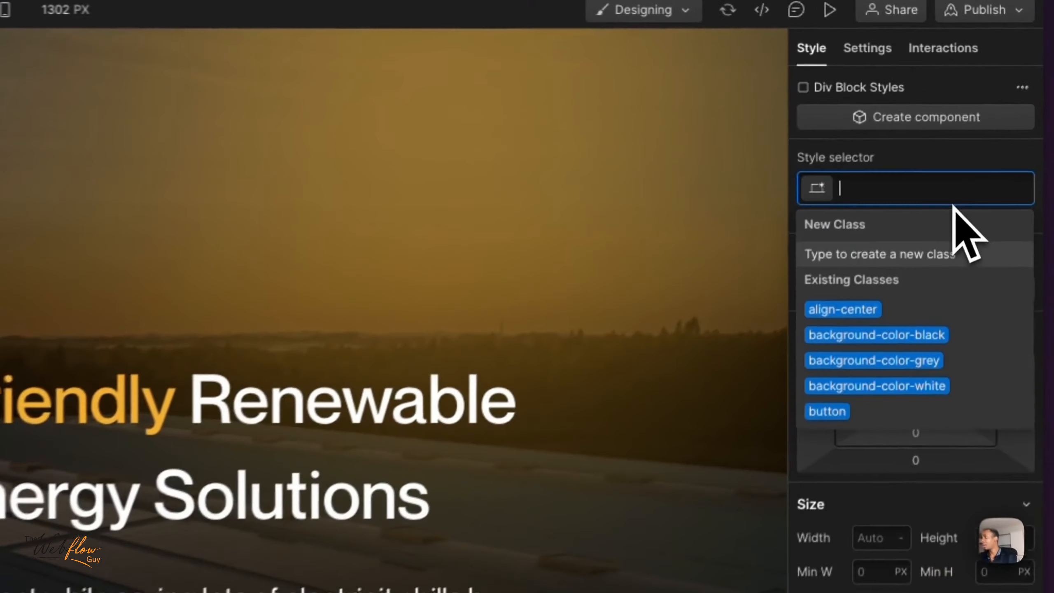
pyautogui.write('paddsec')
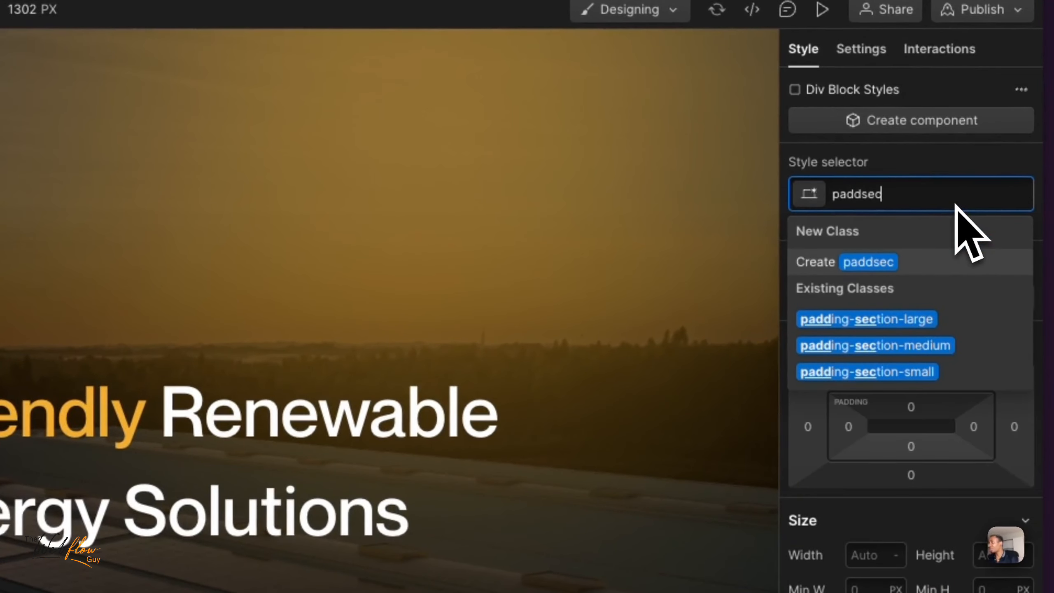
pyautogui.click(934, 319)
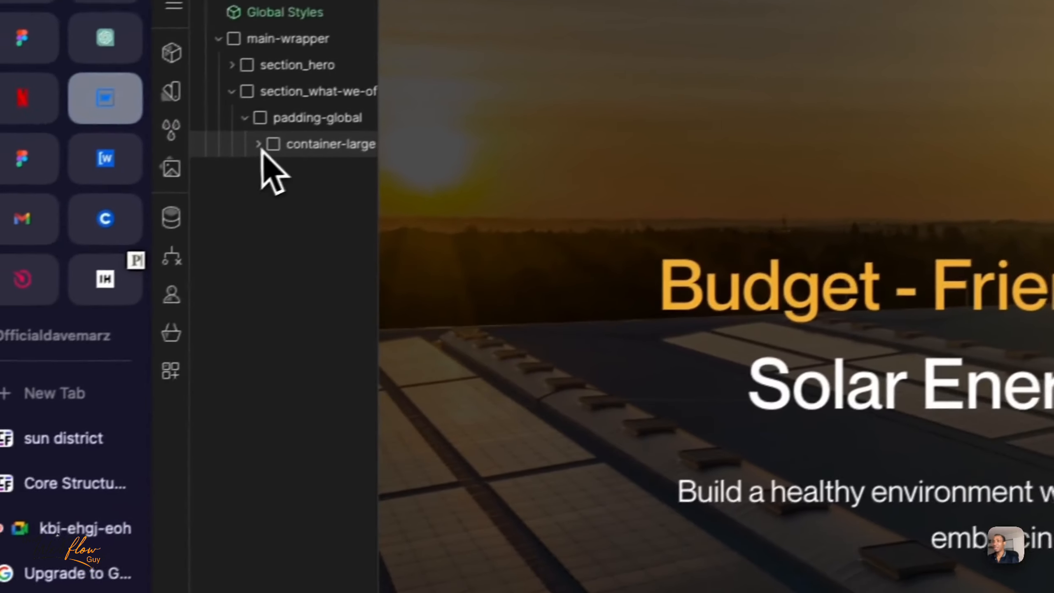
# Expand container-large and examine the nested wrappers from section_what-we-offer down to padding-section-large, one after another.
pyautogui.click(258, 145)
pyautogui.scroll(-5, 706, 465)
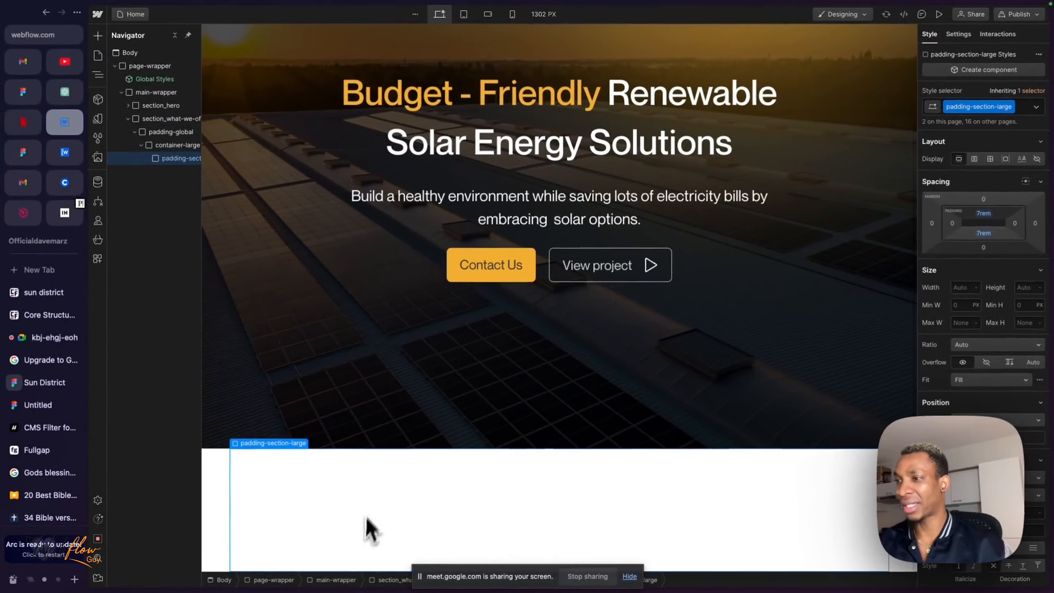
pyautogui.scroll(1, 332, 485)
pyautogui.scroll(-1, 332, 484)
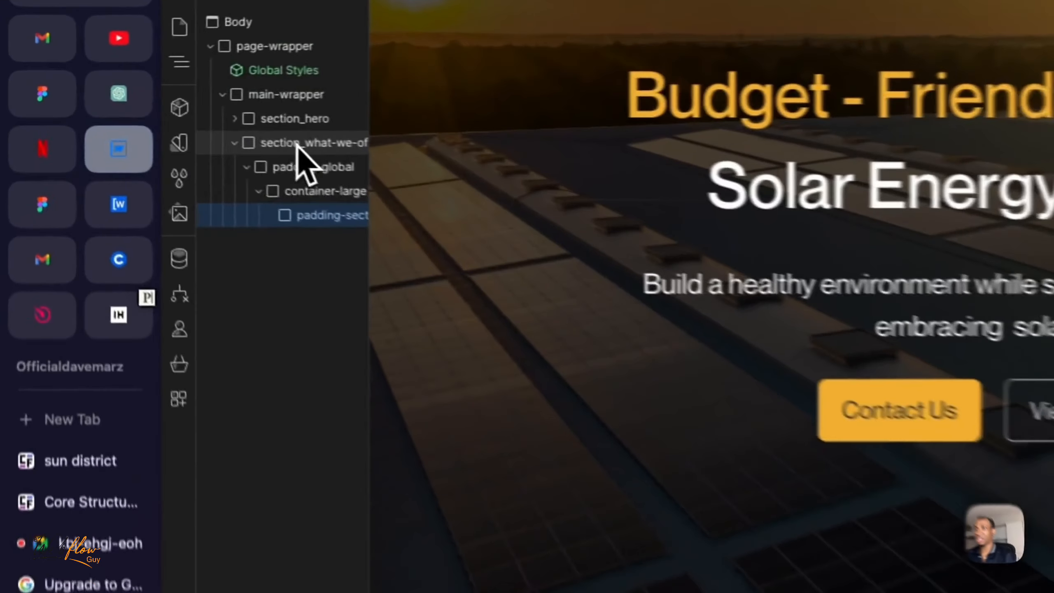
pyautogui.click(169, 120)
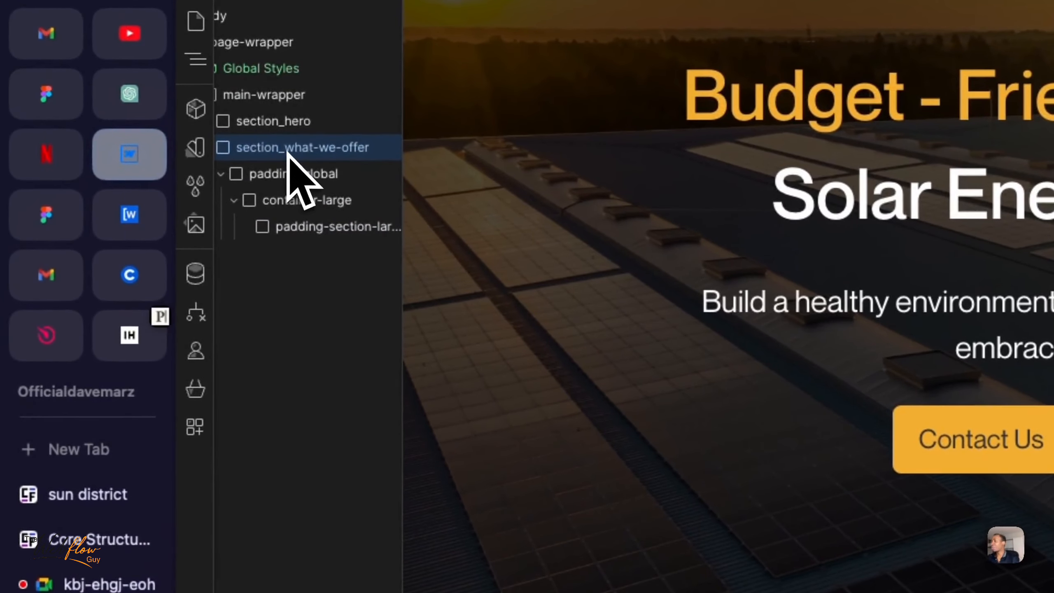
pyautogui.click(291, 176)
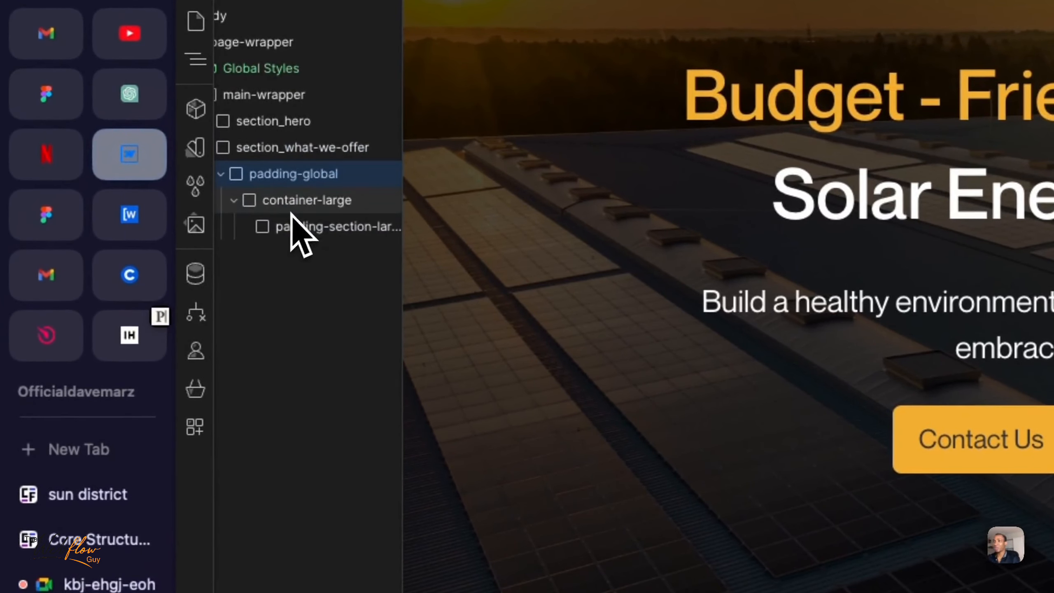
pyautogui.click(289, 204)
pyautogui.click(287, 229)
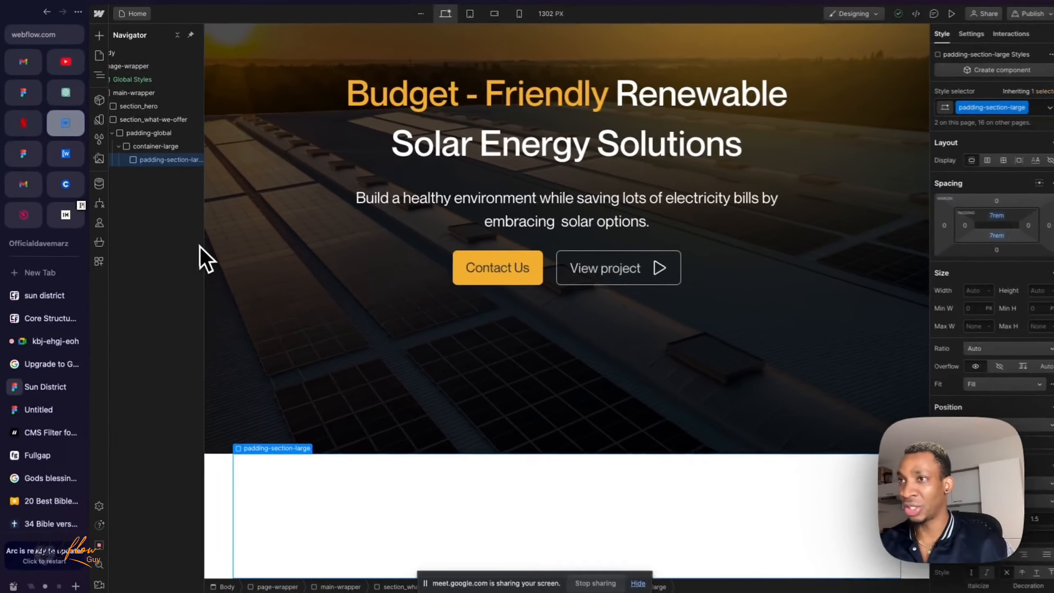
# Add a div block inside padding-section-large and create the class offer_component for it.
pyautogui.press('super+k')
pyautogui.write('di')
pyautogui.press('Return')
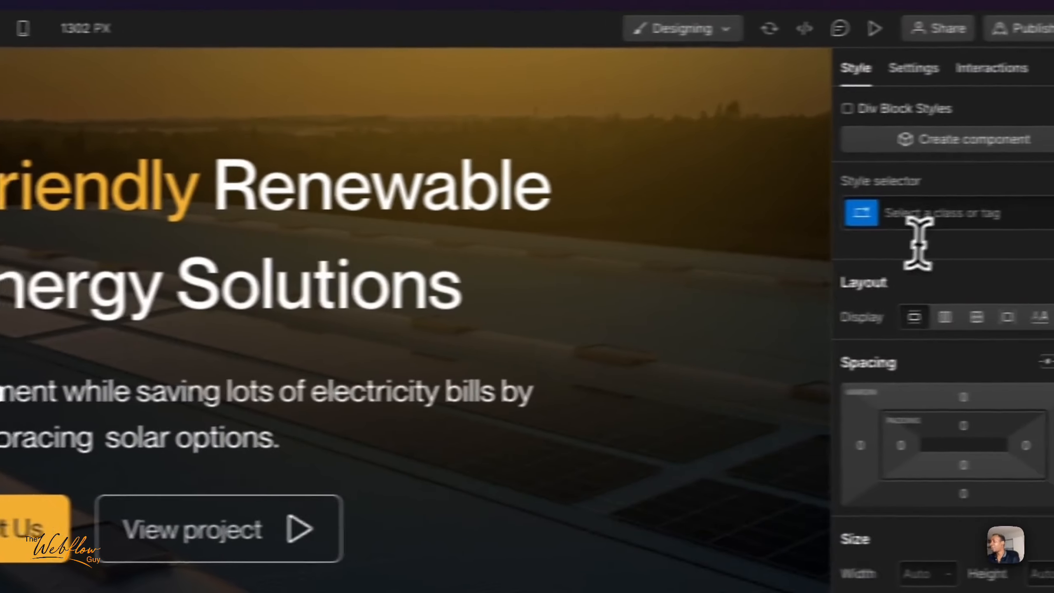
pyautogui.click(932, 213)
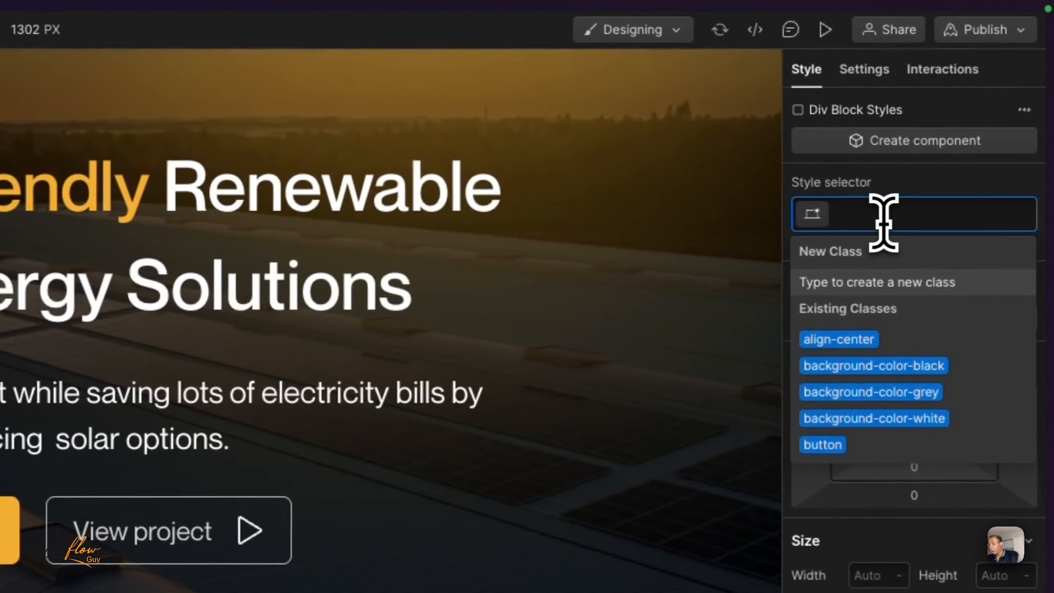
pyautogui.write('offer')
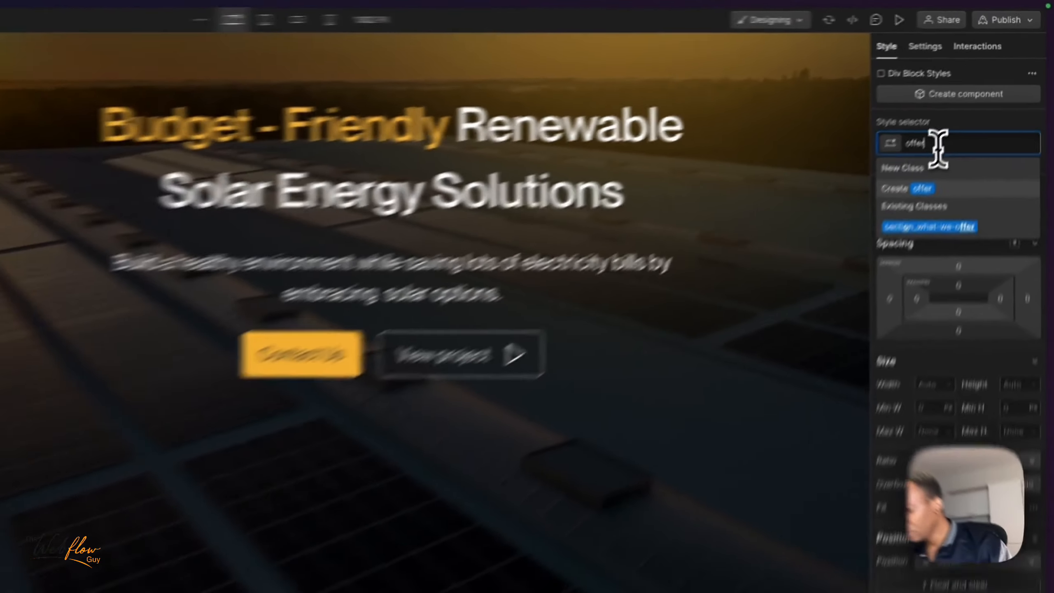
pyautogui.write('_component')
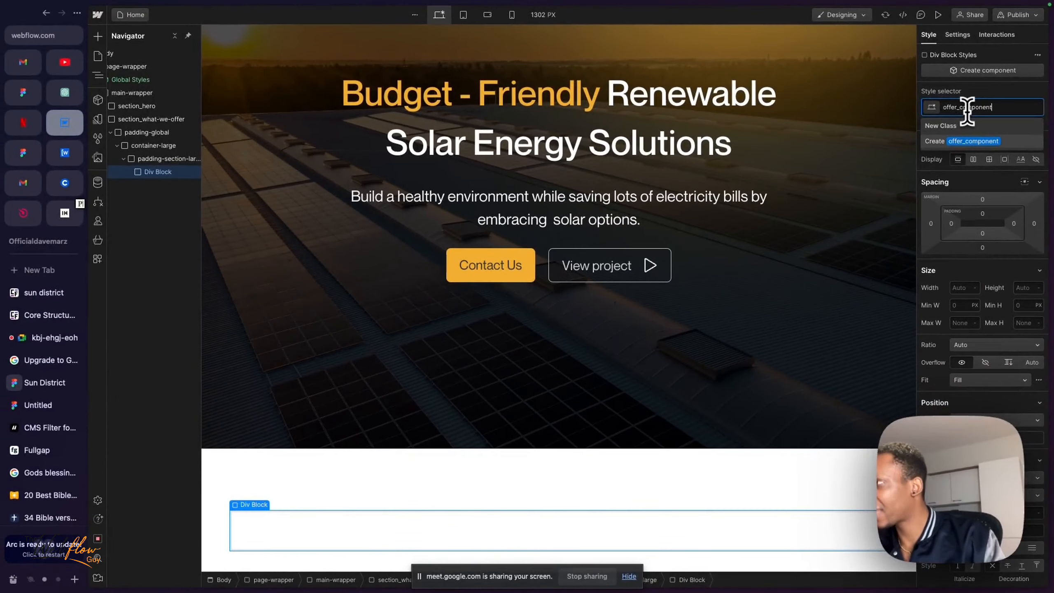
pyautogui.press('Return')
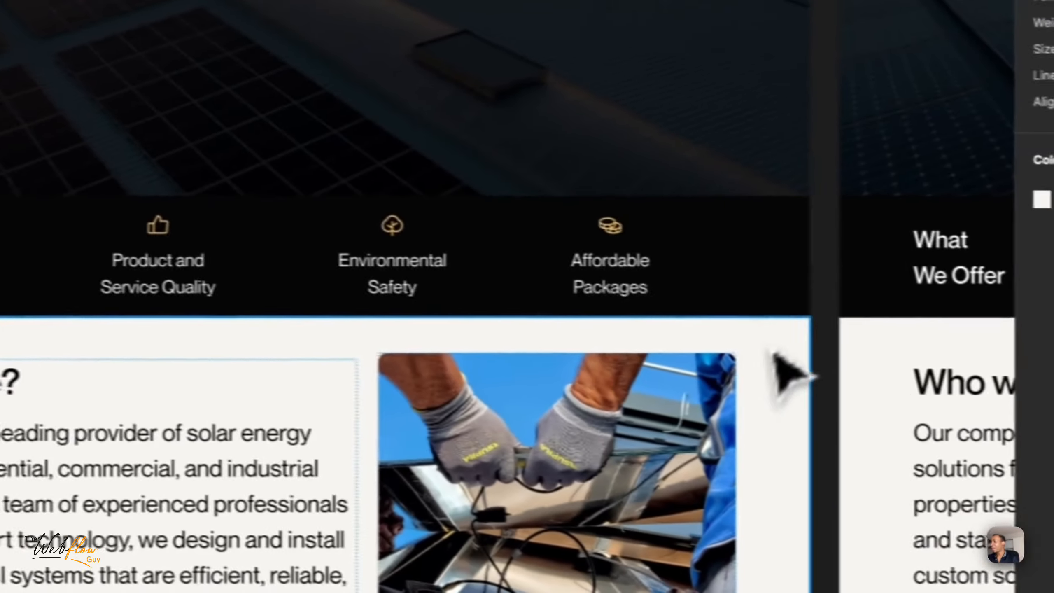
# Check the What We Offer strip in the Figma design, return to Webflow, and set section_what-we-offer's background color to black.
pyautogui.click(717, 266)
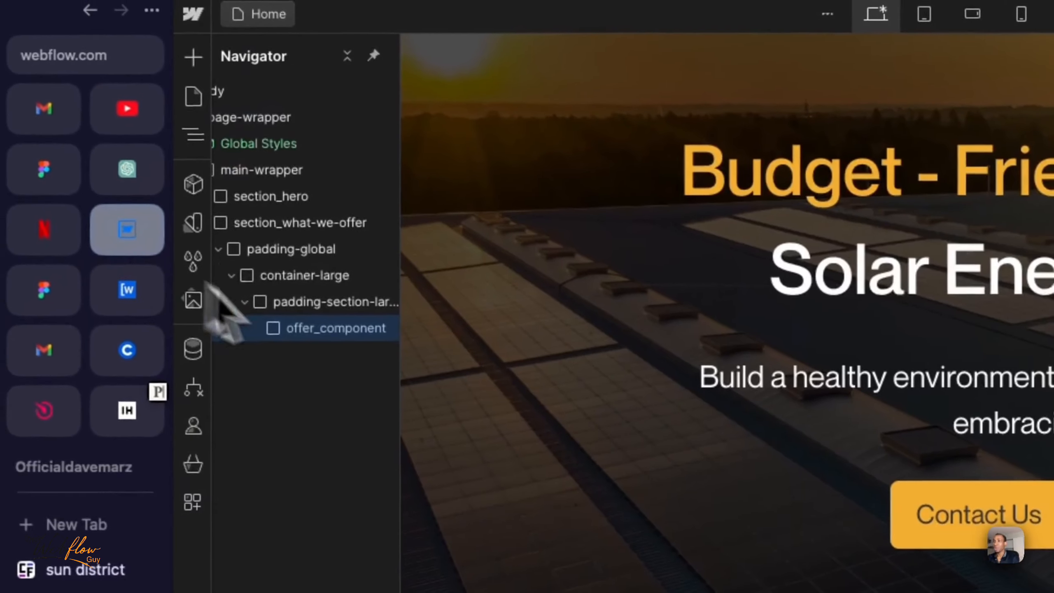
pyautogui.click(311, 227)
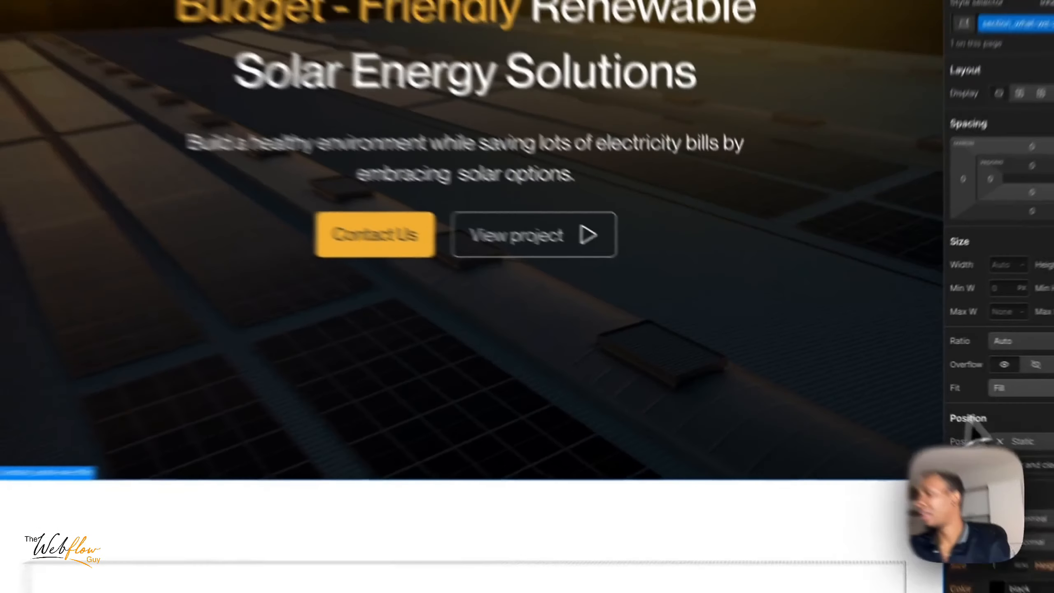
pyautogui.scroll(-5, 1004, 379)
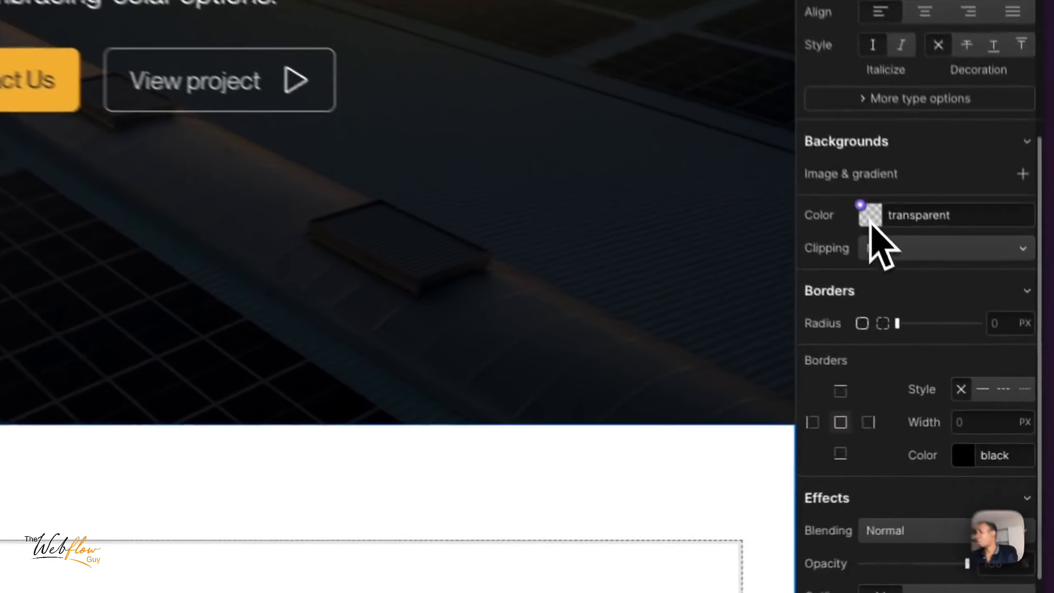
pyautogui.click(955, 336)
pyautogui.moveTo(880, 262); pyautogui.dragTo(646, 490)
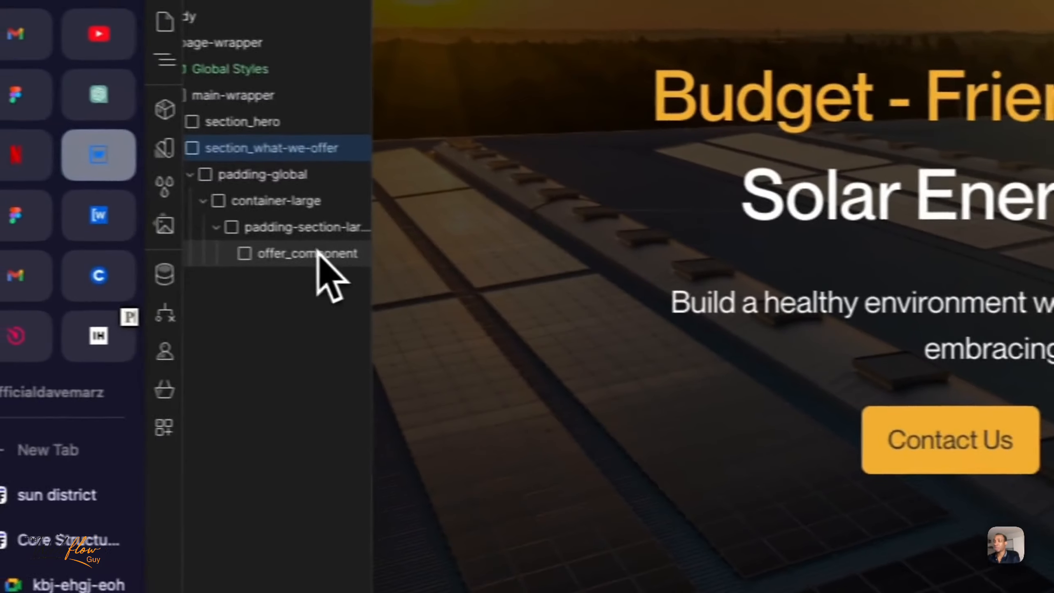
# Add a div block inside offer_component and create the class offer)content for it.
pyautogui.click(320, 254)
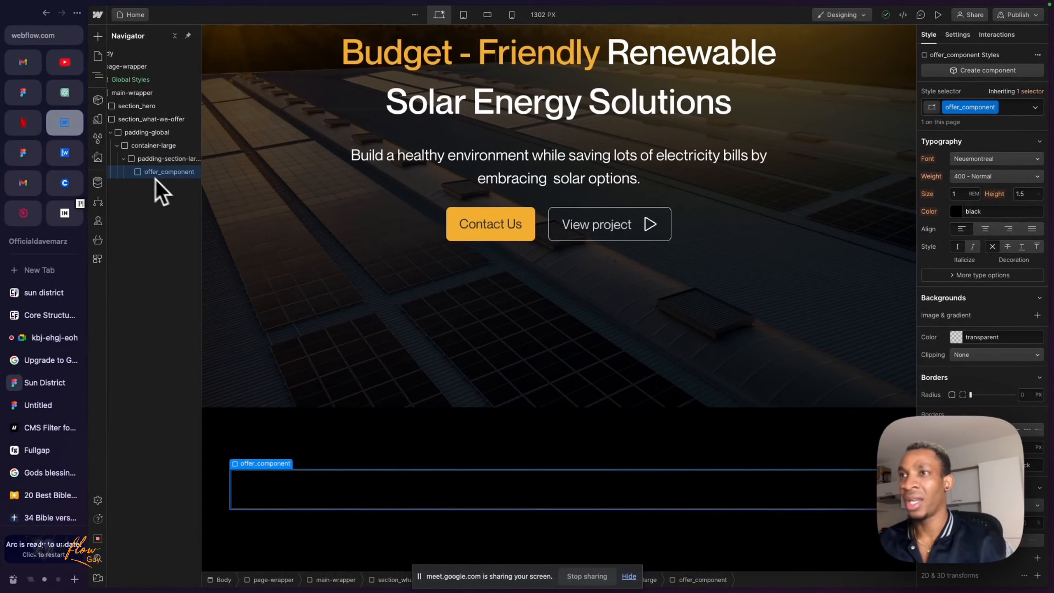
pyautogui.hotkey('ctrl', 'k')
pyautogui.write('div')
pyautogui.press('Return')
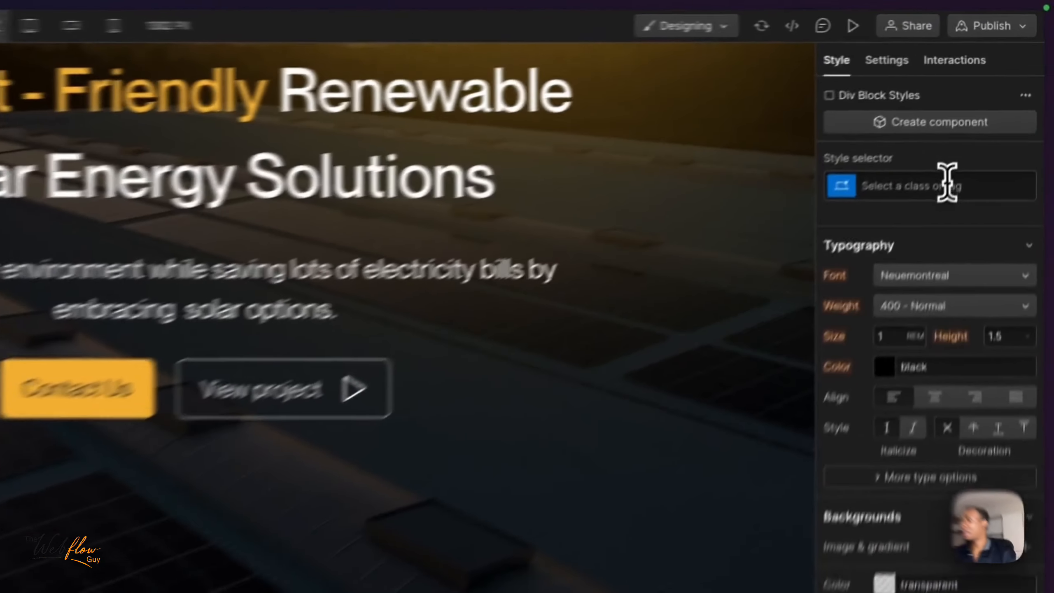
pyautogui.click(947, 185)
pyautogui.write('of')
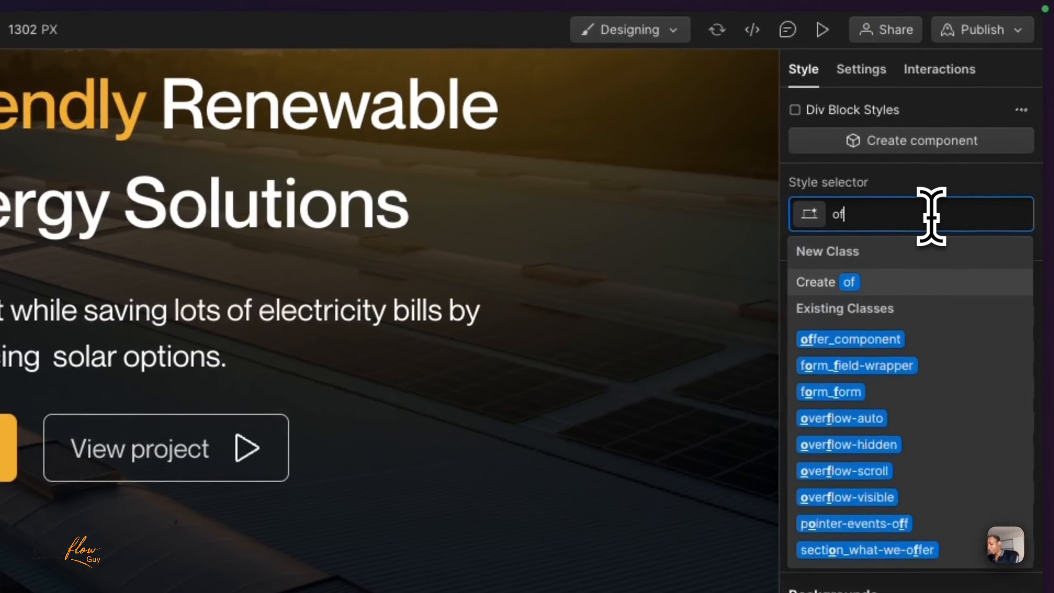
pyautogui.write('fer)content')
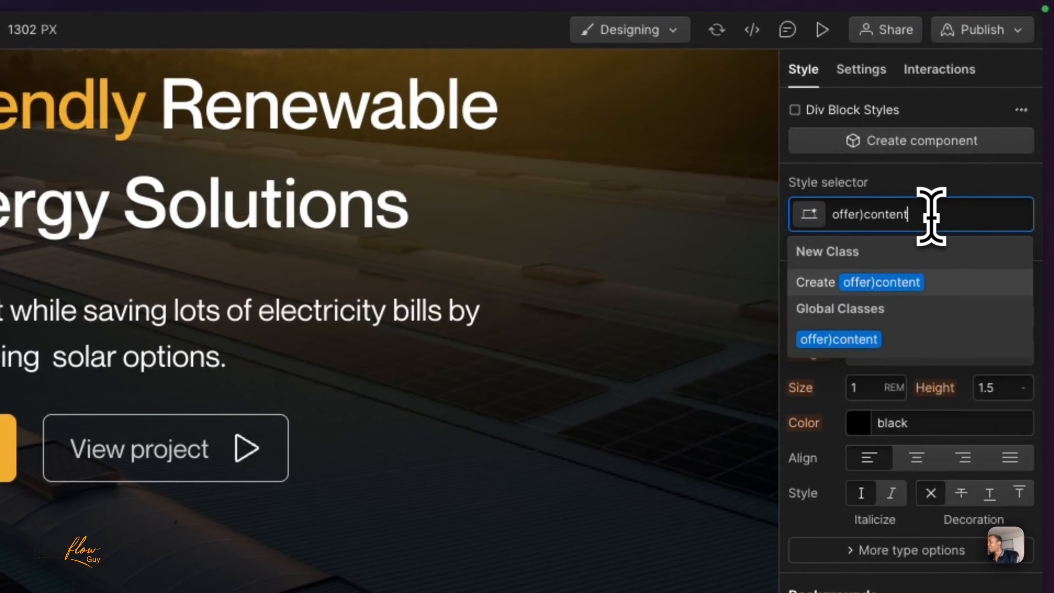
pyautogui.press('Return')
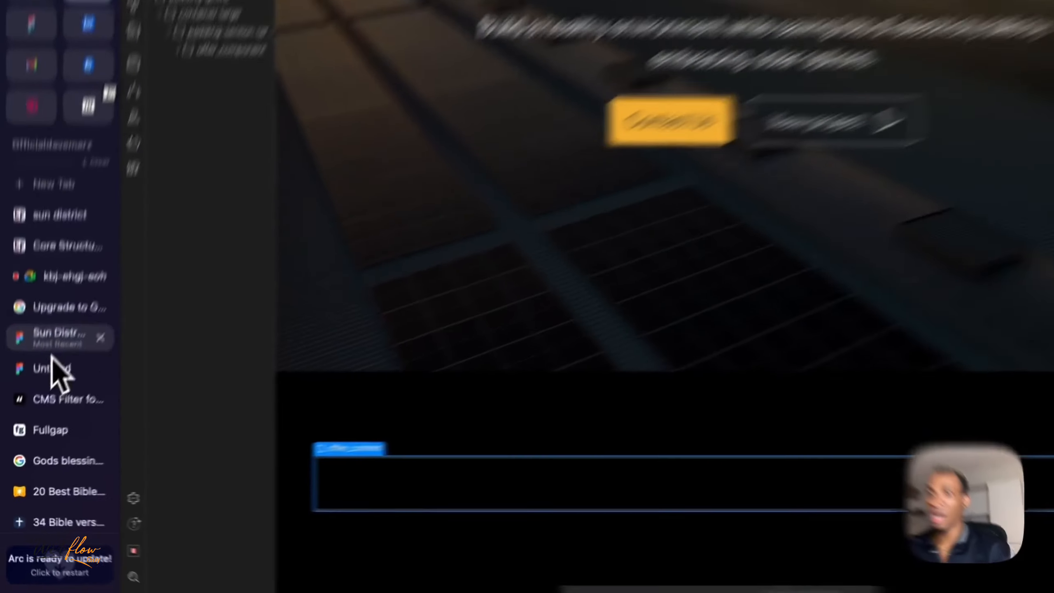
# Switch to the Sun District Figma file and inspect the What We Offer heading and the offers group beside it.
pyautogui.click(45, 383)
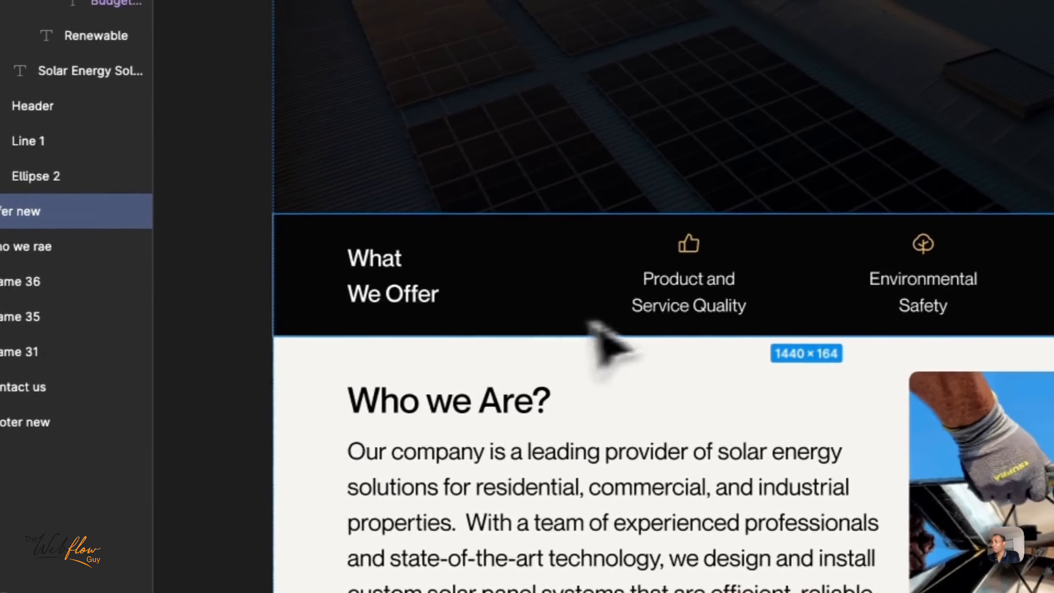
pyautogui.click(367, 287)
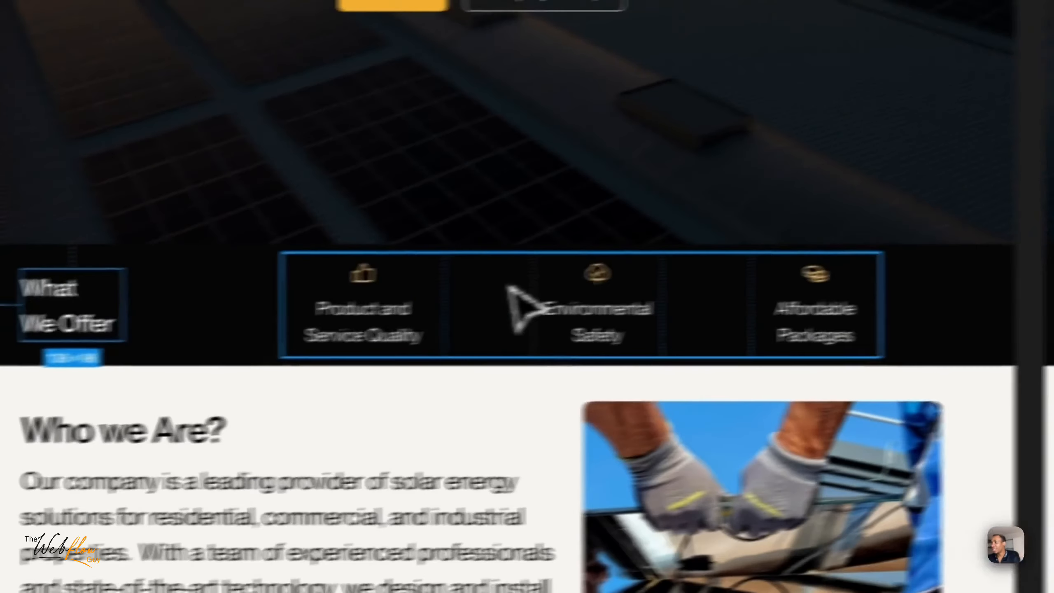
pyautogui.click(509, 289)
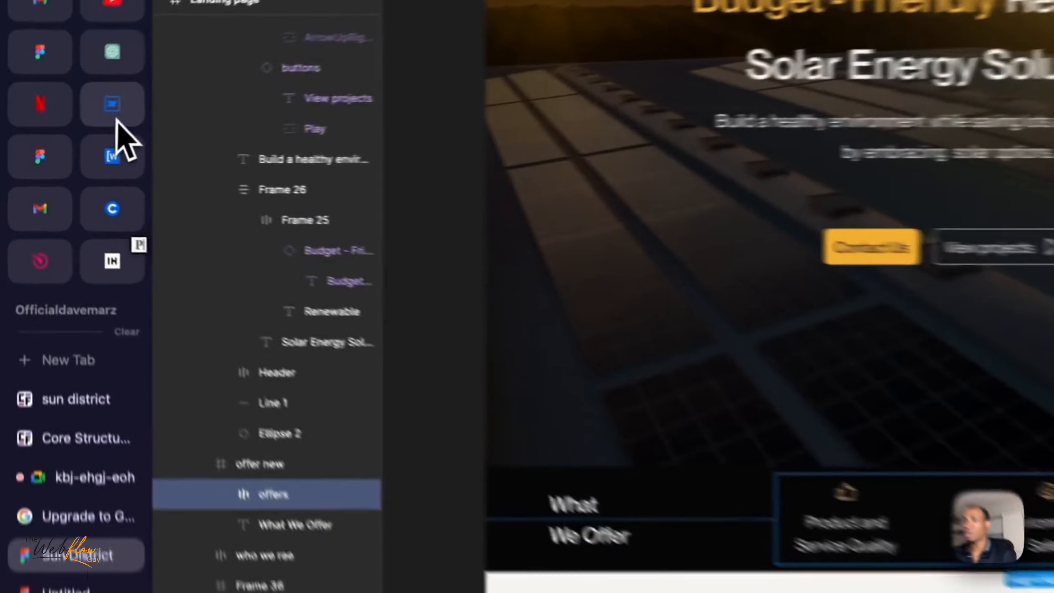
# Return to Webflow and create the class offer_right-content for the new div block inside offer_content.
pyautogui.click(64, 125)
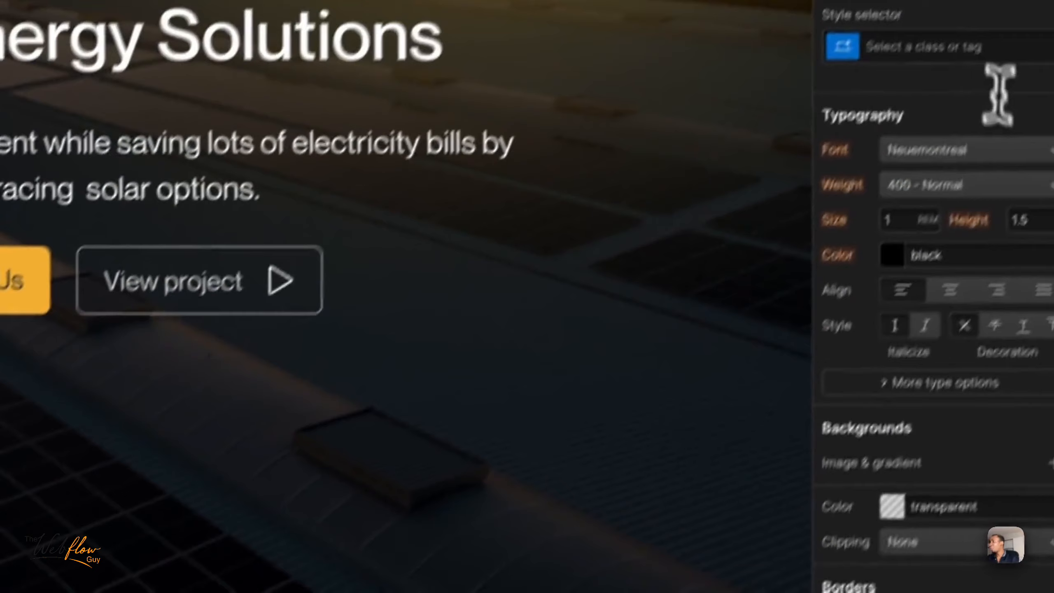
pyautogui.click(929, 203)
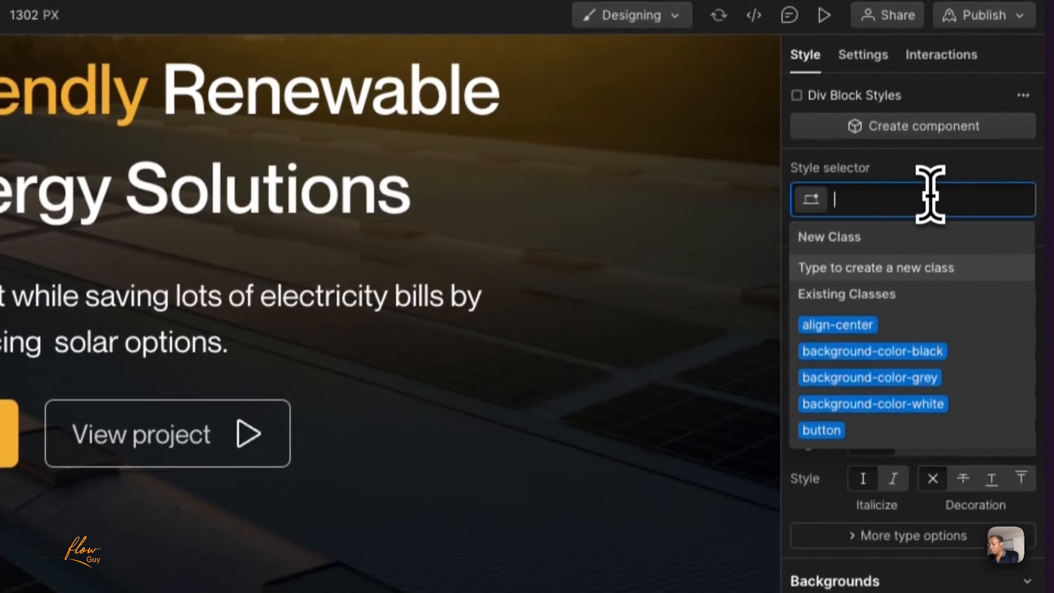
pyautogui.write('p')
pyautogui.press('BackSpace')
pyautogui.write('offer_righ')
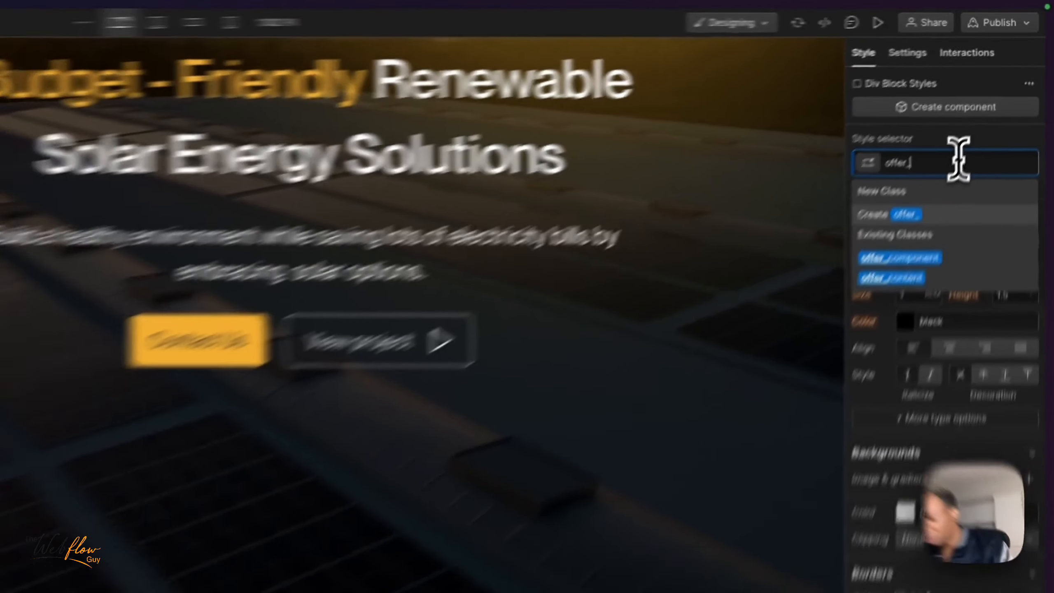
pyautogui.write('t-cont')
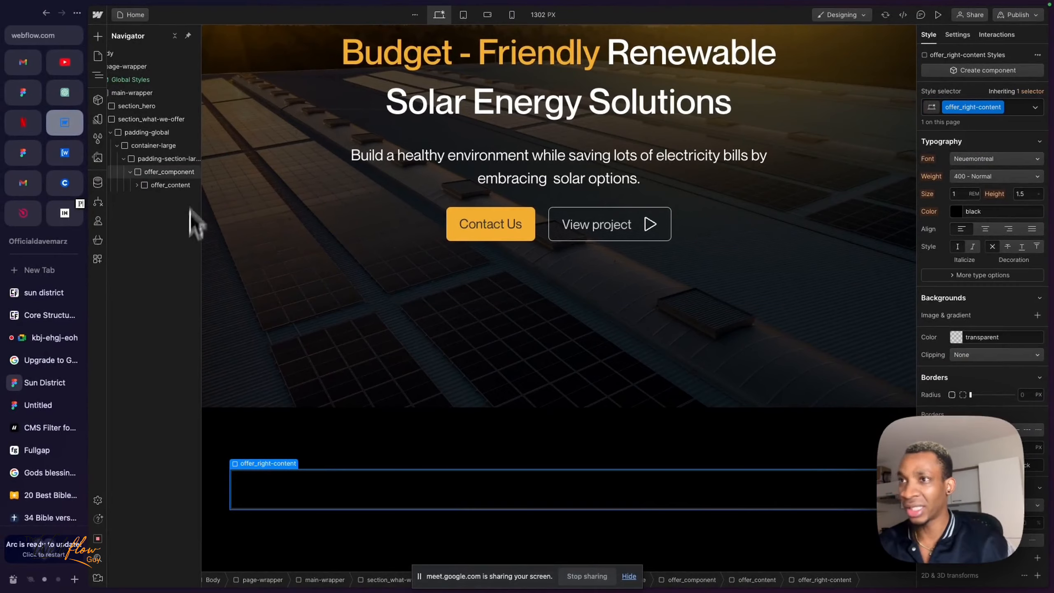
# Rename the class offer_content to offer_content-wrapper.
pyautogui.click(137, 185)
pyautogui.click(165, 188)
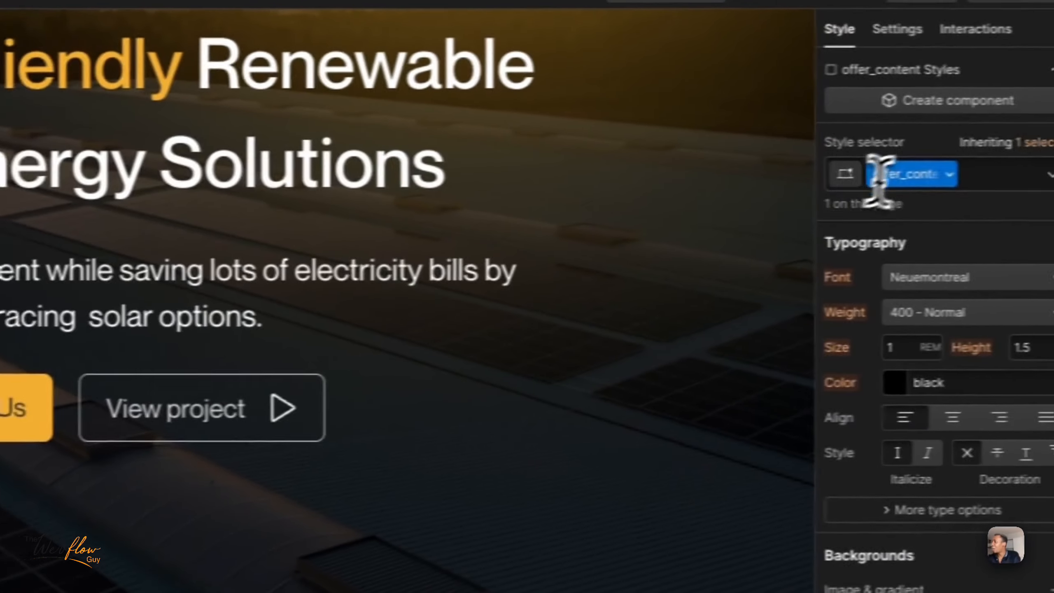
pyautogui.click(876, 179)
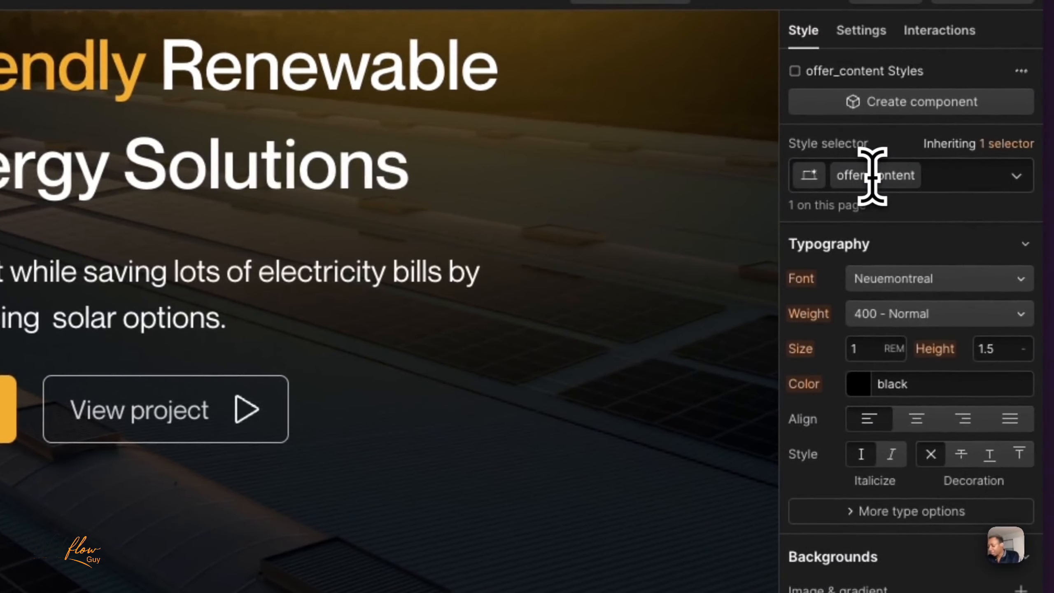
pyautogui.write('-wrapper')
pyautogui.press('Return')
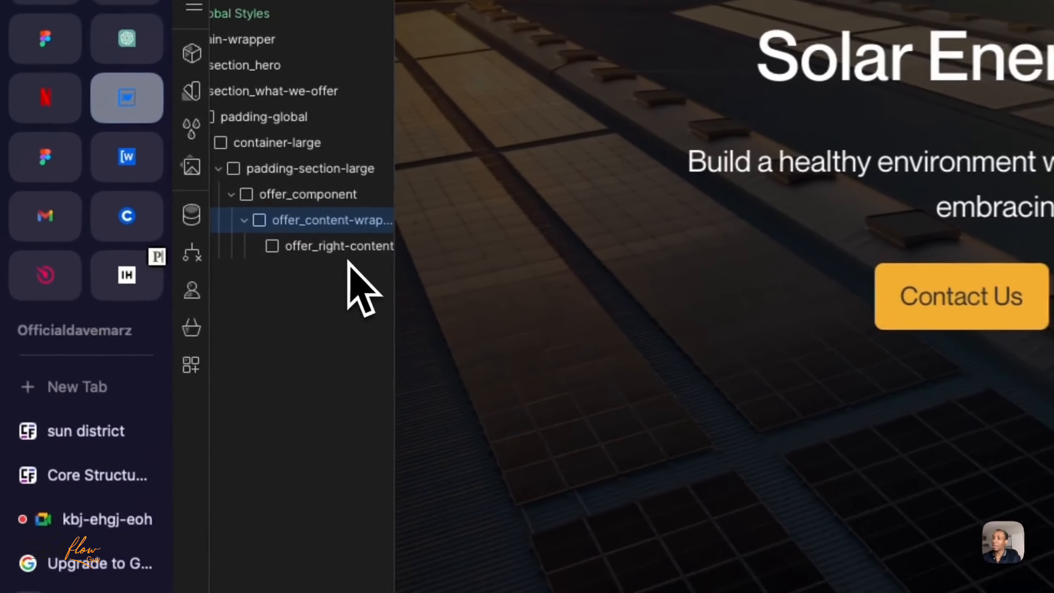
# Check the What We Offer text in the Figma design, return to Webflow, and add an H3 heading inside offer_right-content.
pyautogui.click(162, 198)
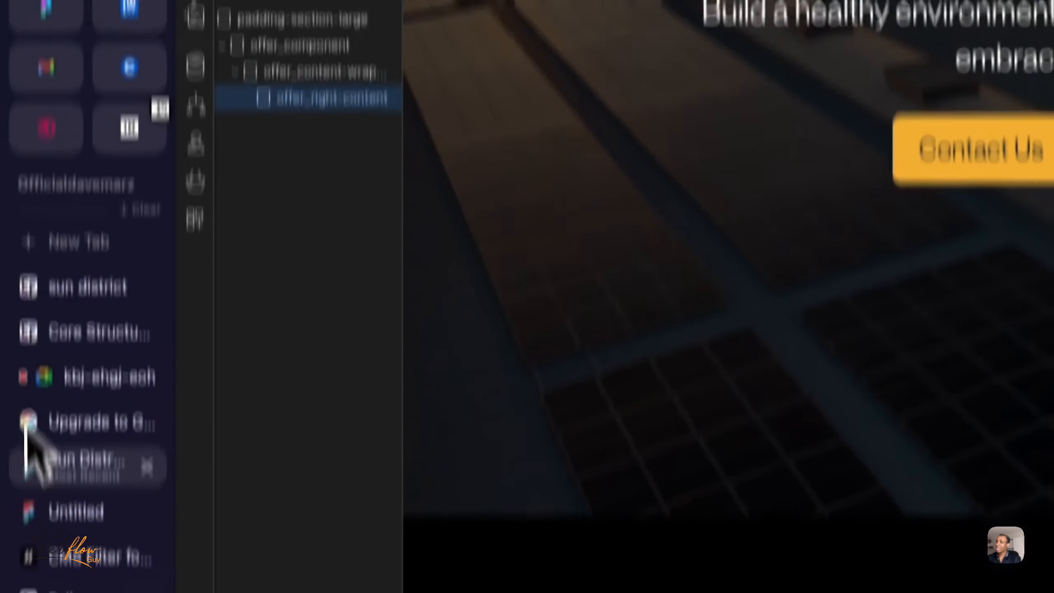
pyautogui.click(95, 313)
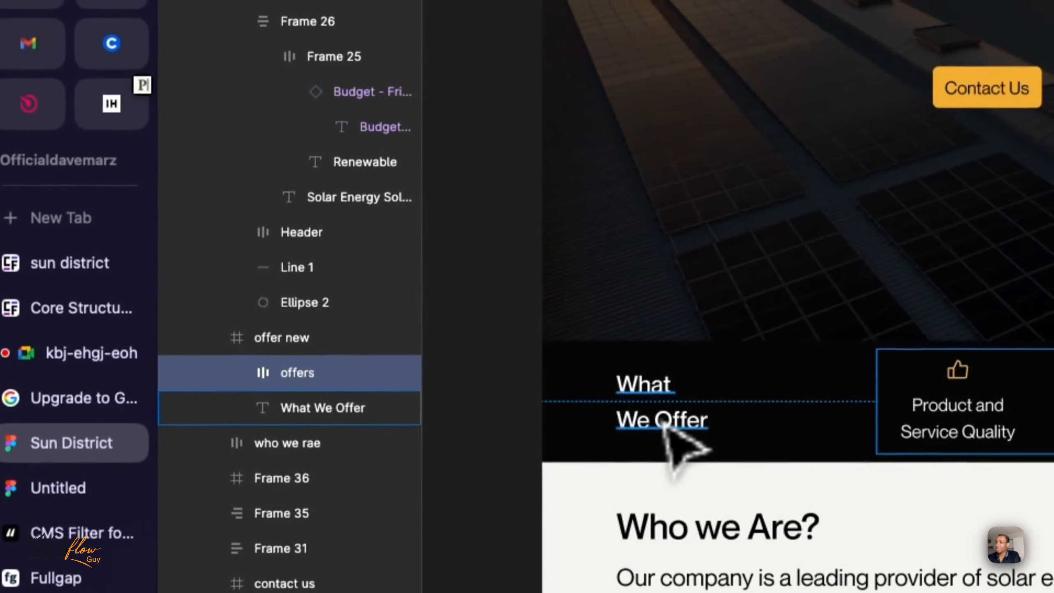
pyautogui.click(660, 427)
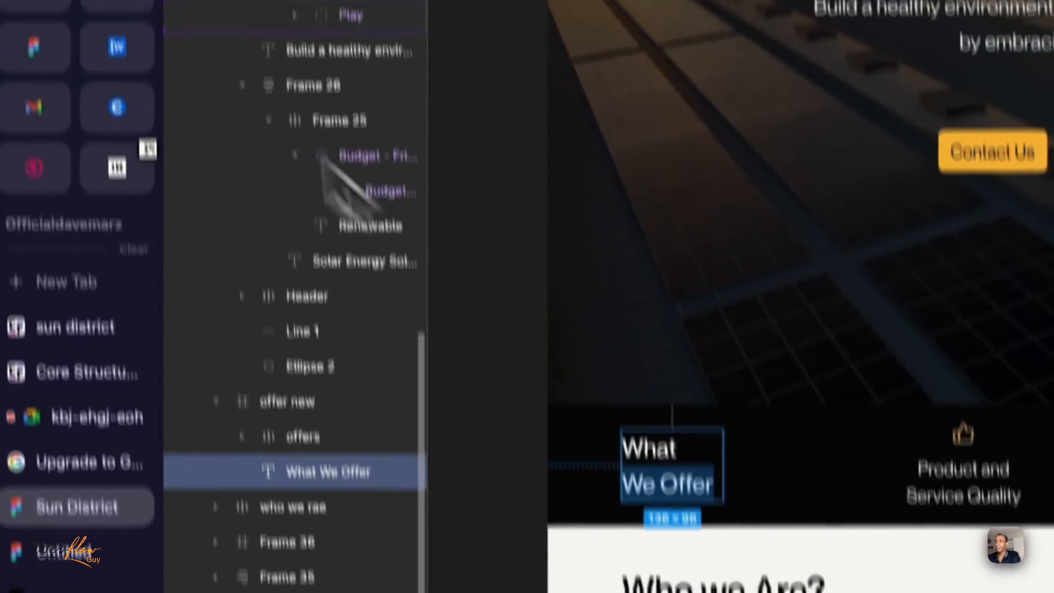
pyautogui.click(138, 95)
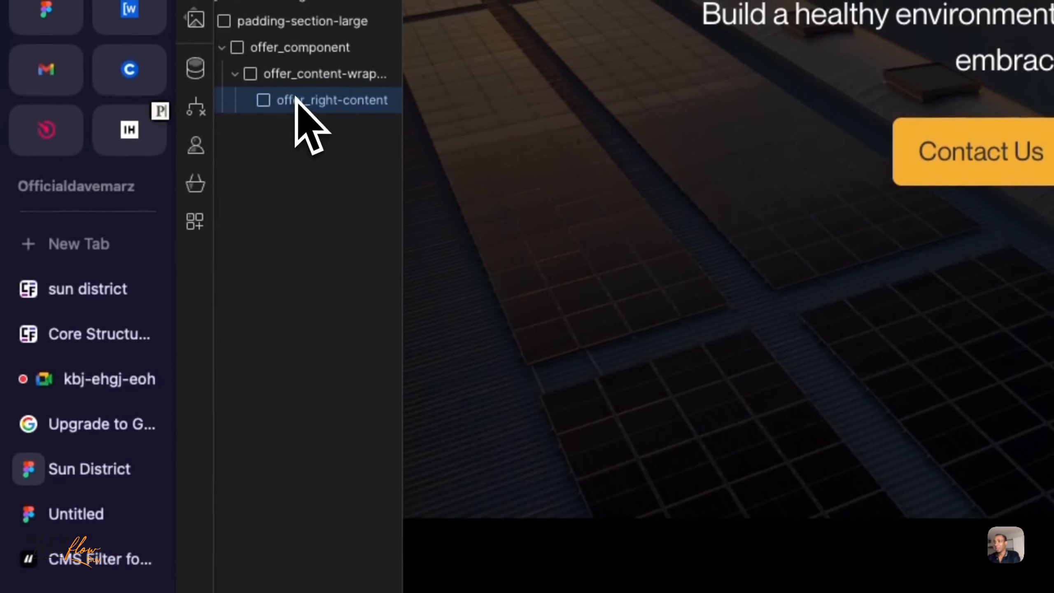
pyautogui.press('super+e')
pyautogui.write('hea')
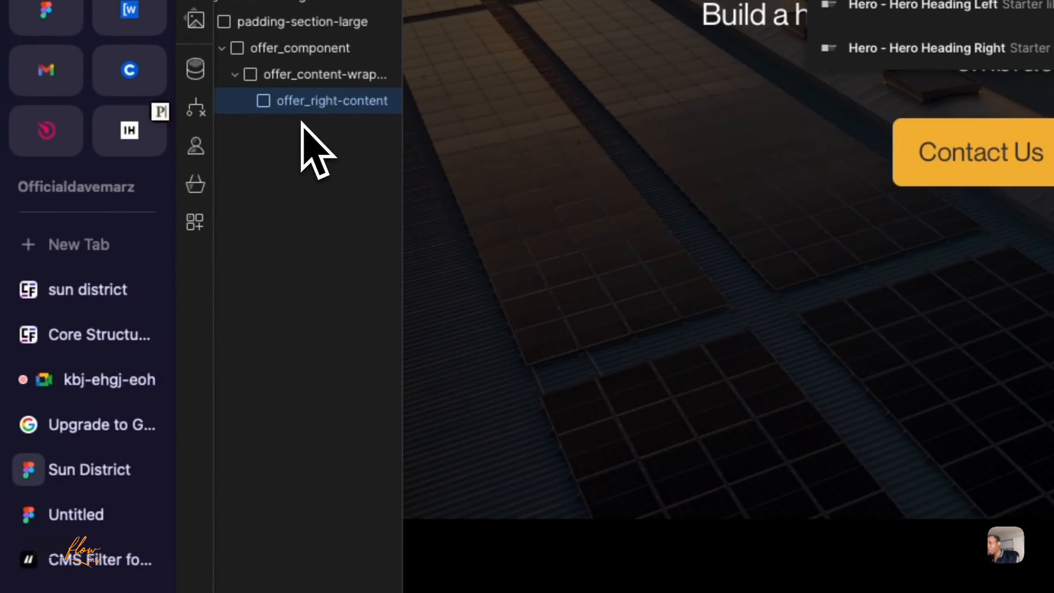
pyautogui.press('Return')
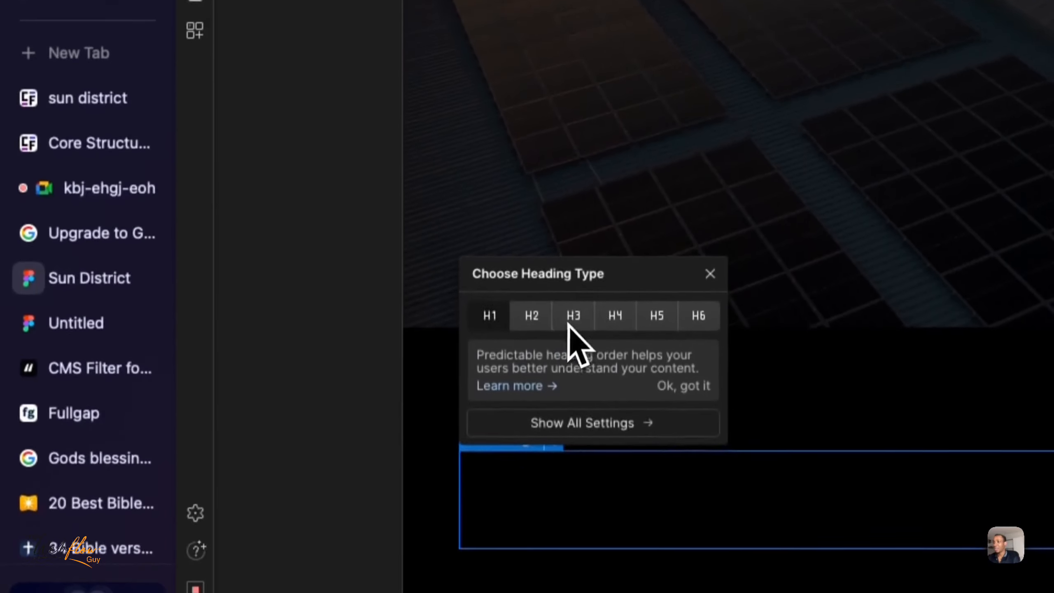
pyautogui.click(571, 324)
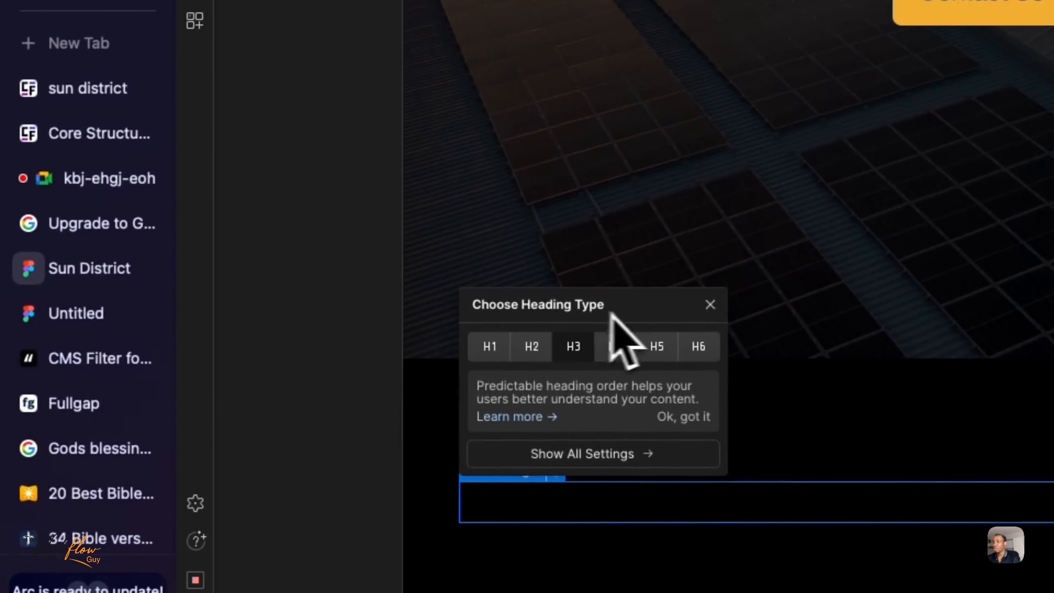
pyautogui.click(710, 315)
# Clear the heading's placeholder text and set offer_right-content's text color to white.
pyautogui.doubleClick(528, 493)
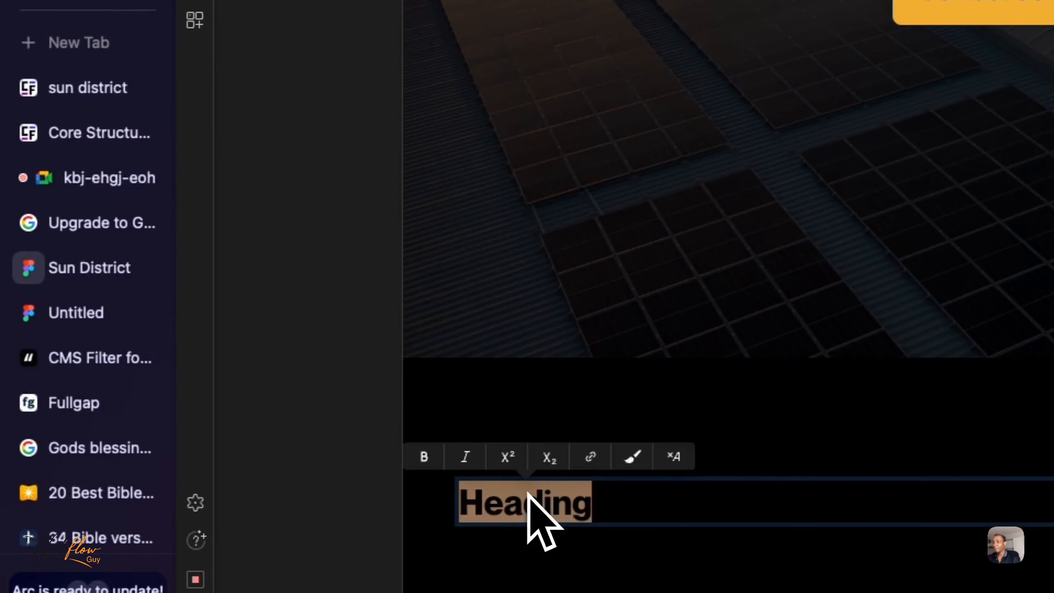
pyautogui.press('BackSpace')
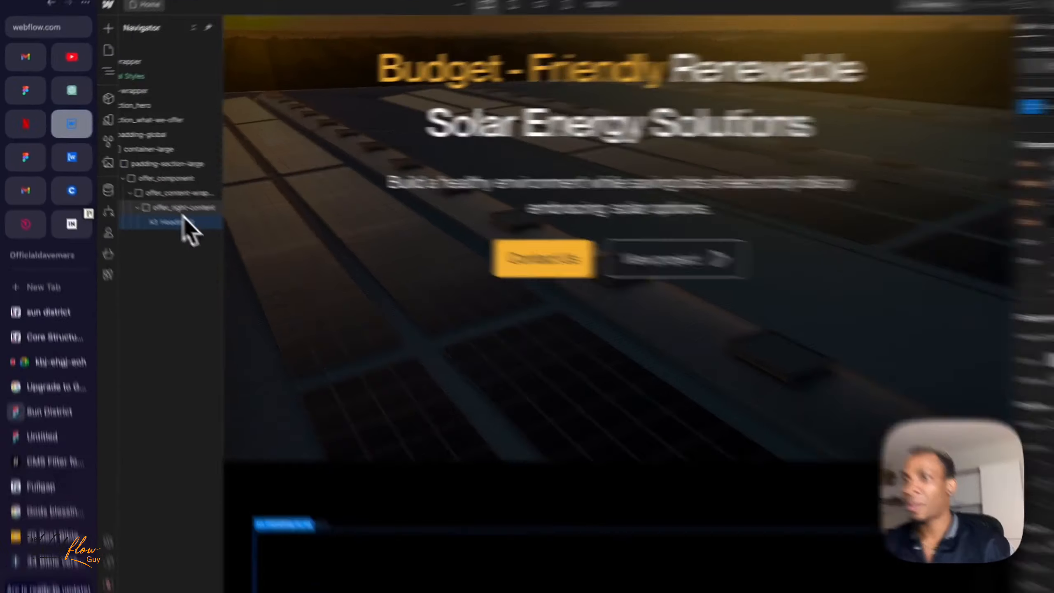
pyautogui.click(139, 199)
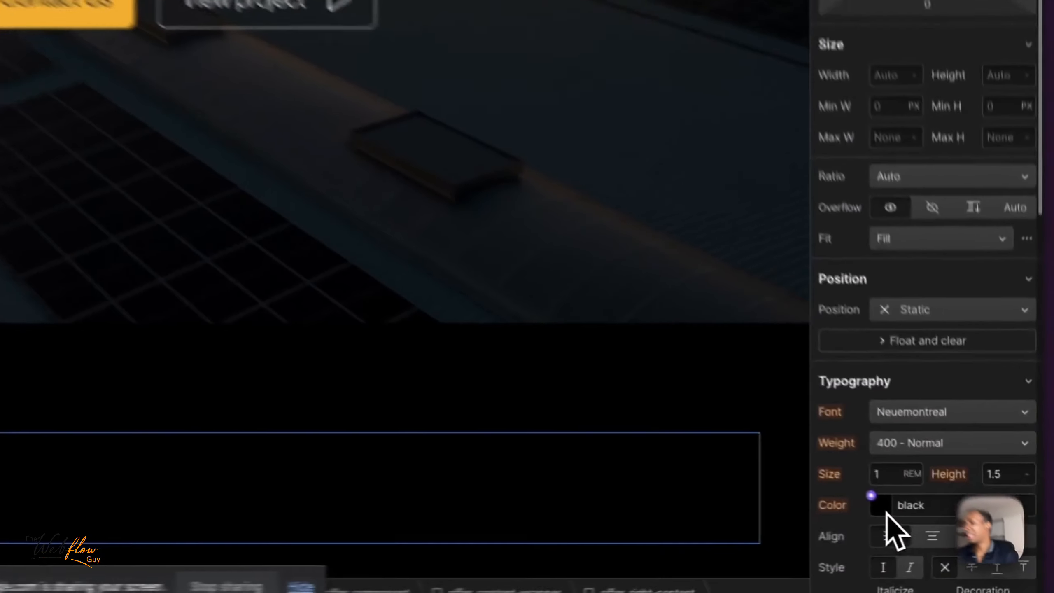
pyautogui.click(954, 531)
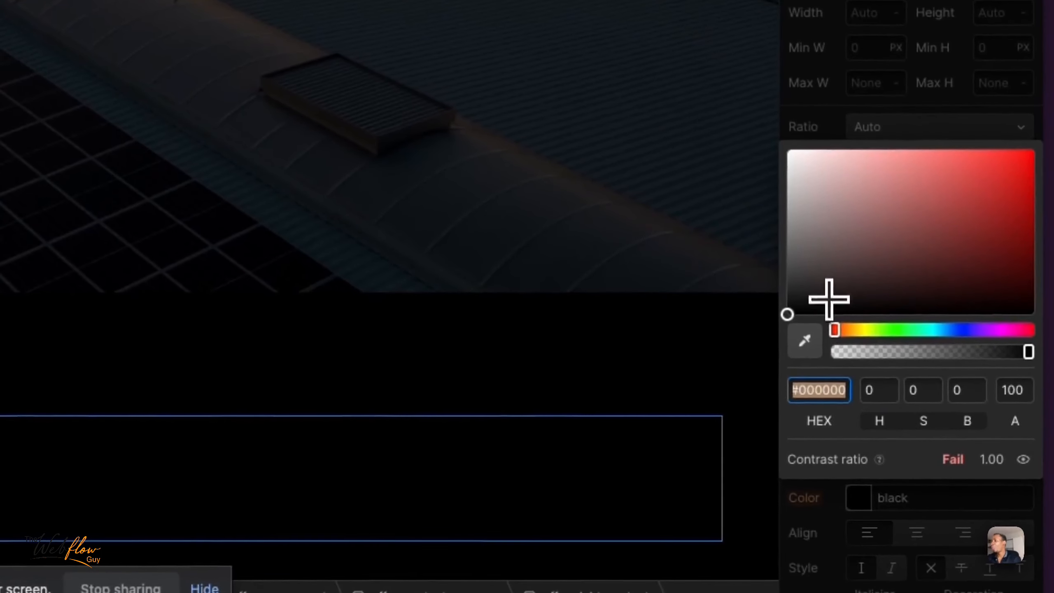
pyautogui.moveTo(939, 430); pyautogui.dragTo(889, 289)
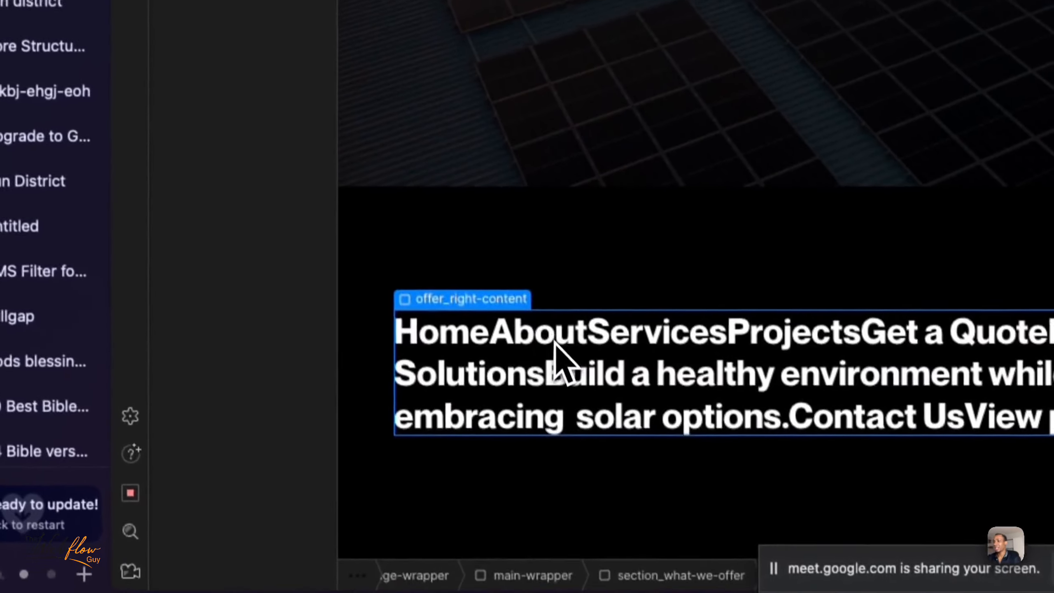
# Replace the H3 heading's text with "What we offer".
pyautogui.doubleClick(557, 338)
pyautogui.write('How')
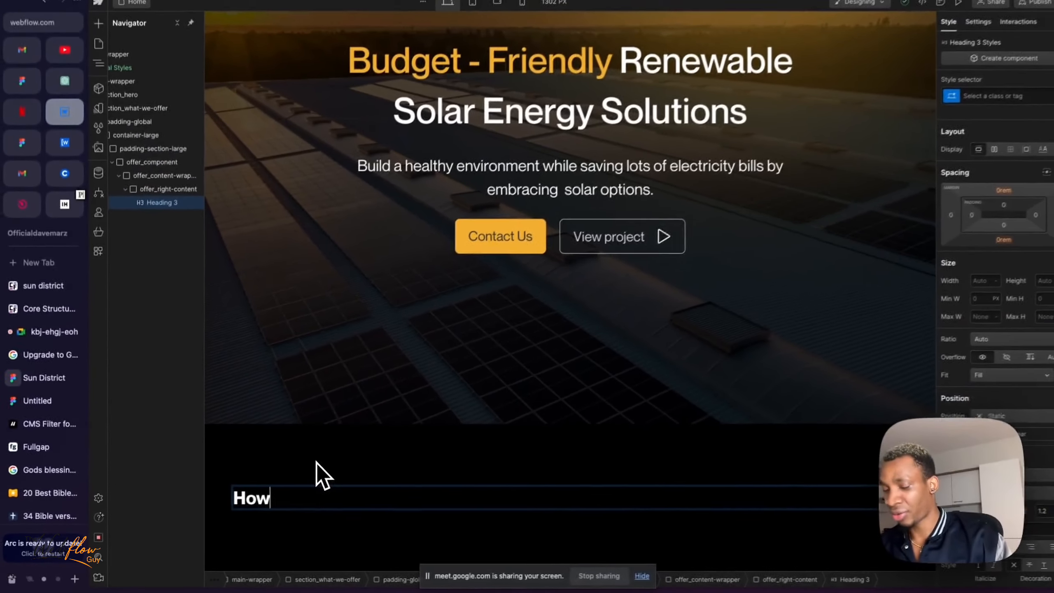
pyautogui.press('super+a')
pyautogui.write('Wha')
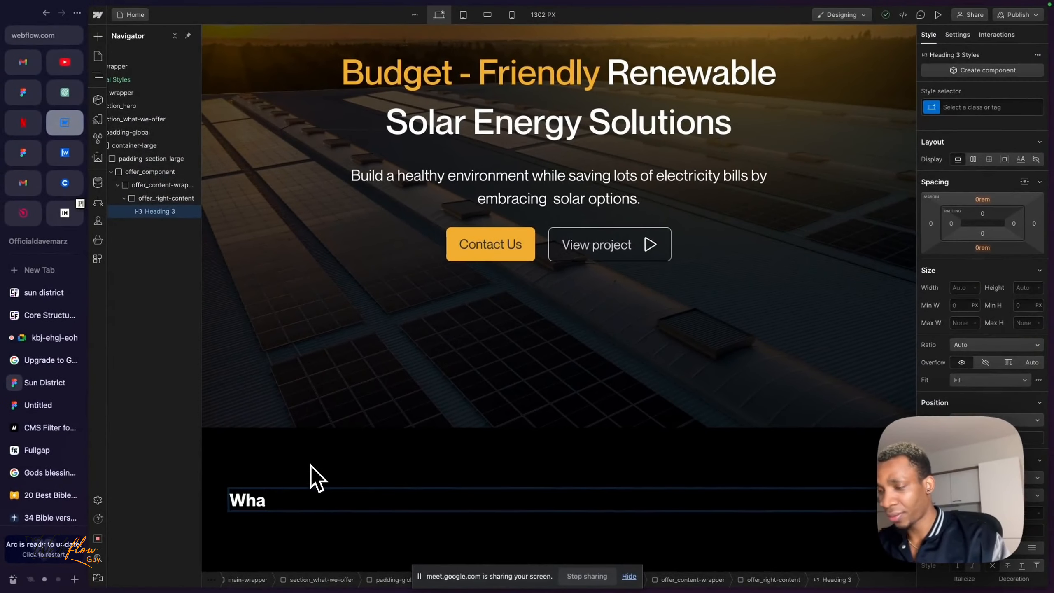
pyautogui.write('r')
pyautogui.press('BackSpace')
pyautogui.write('t we')
pyautogui.moveTo(10, 579)
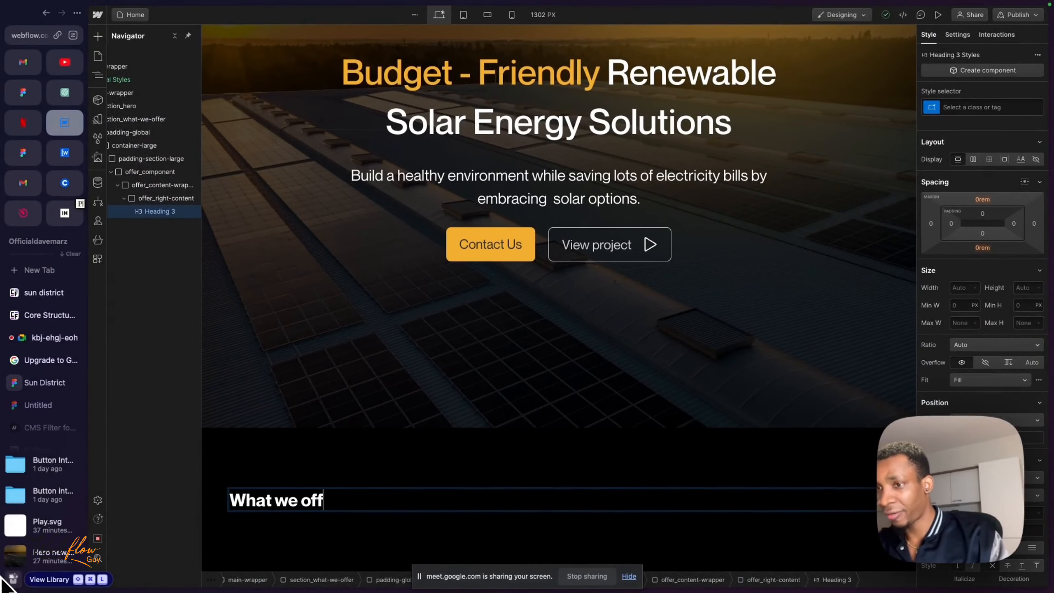
pyautogui.write('offer')
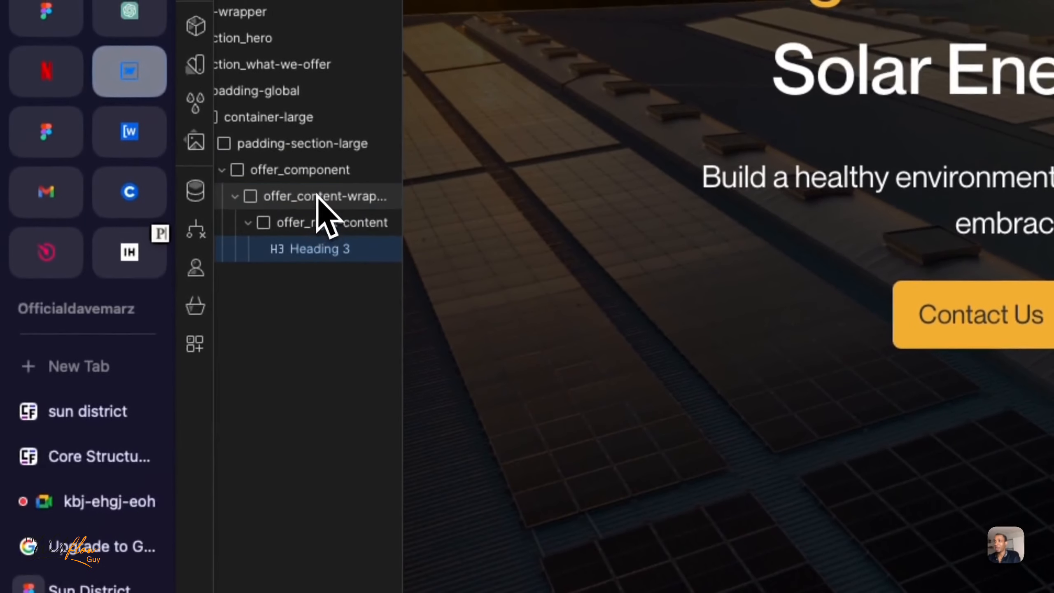
# Add a second div block inside offer_content-wrapper and create the class offer_left-content for it.
pyautogui.click(318, 195)
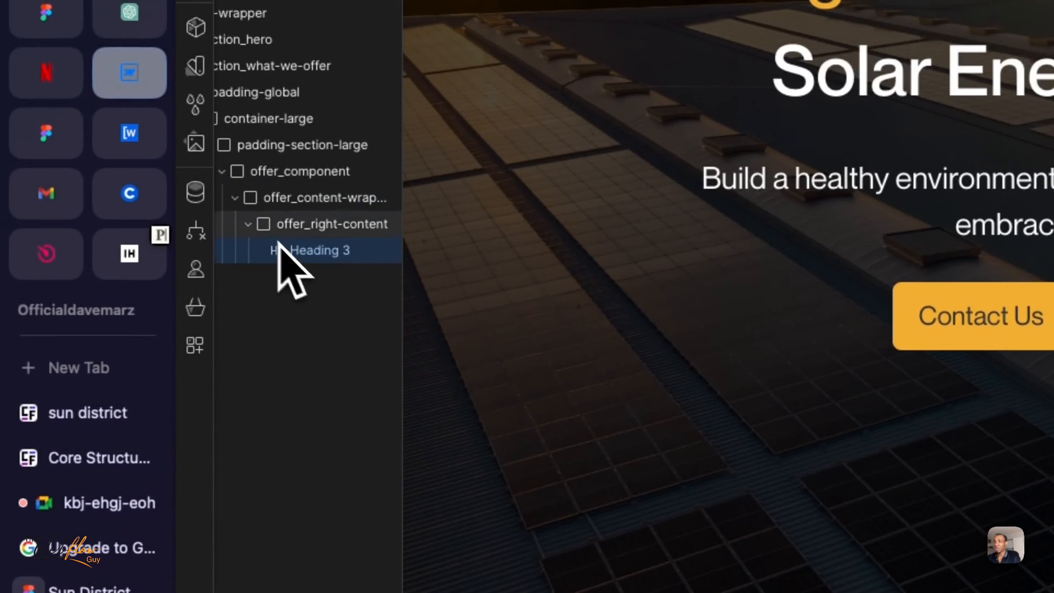
pyautogui.click(249, 225)
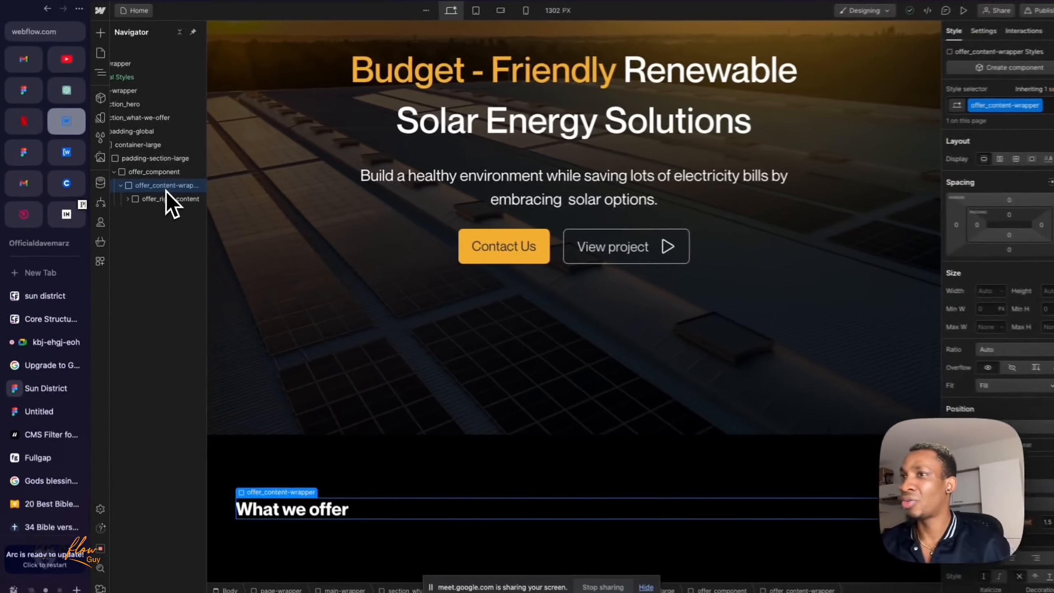
pyautogui.press('super+e')
pyautogui.write('div')
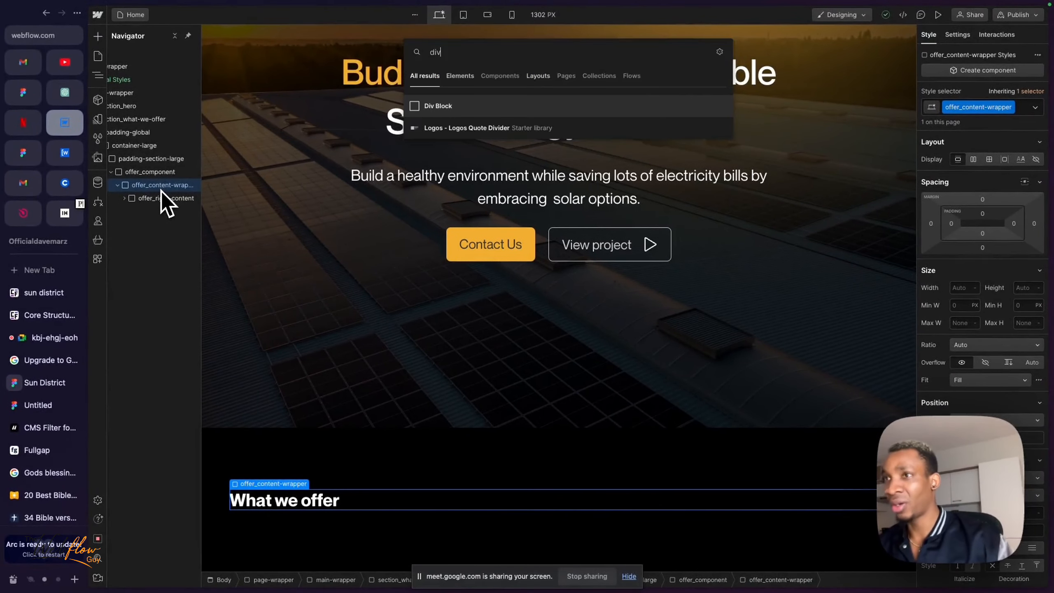
pyautogui.press('Return')
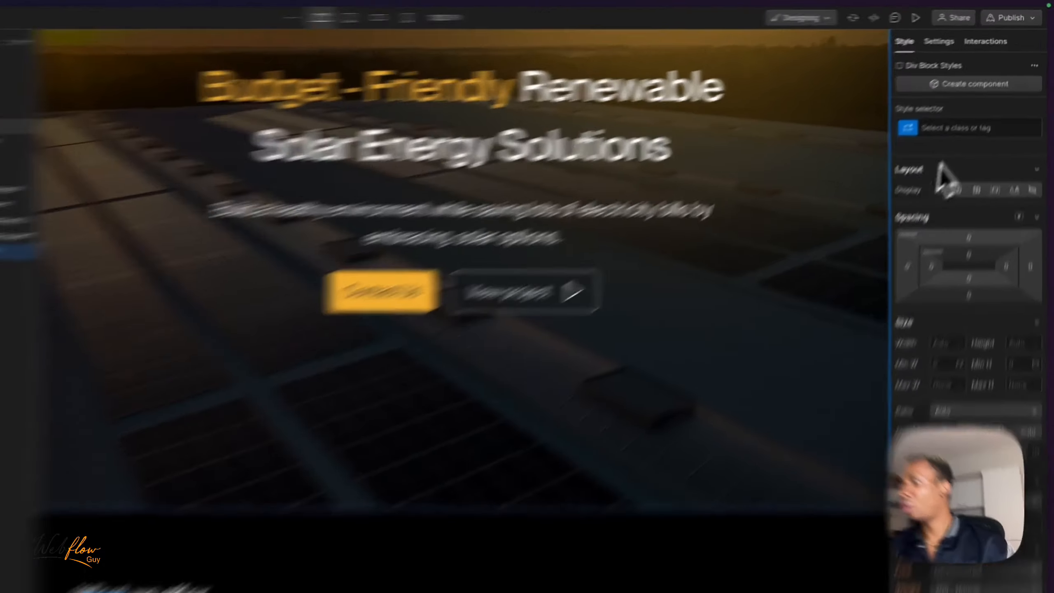
pyautogui.click(984, 107)
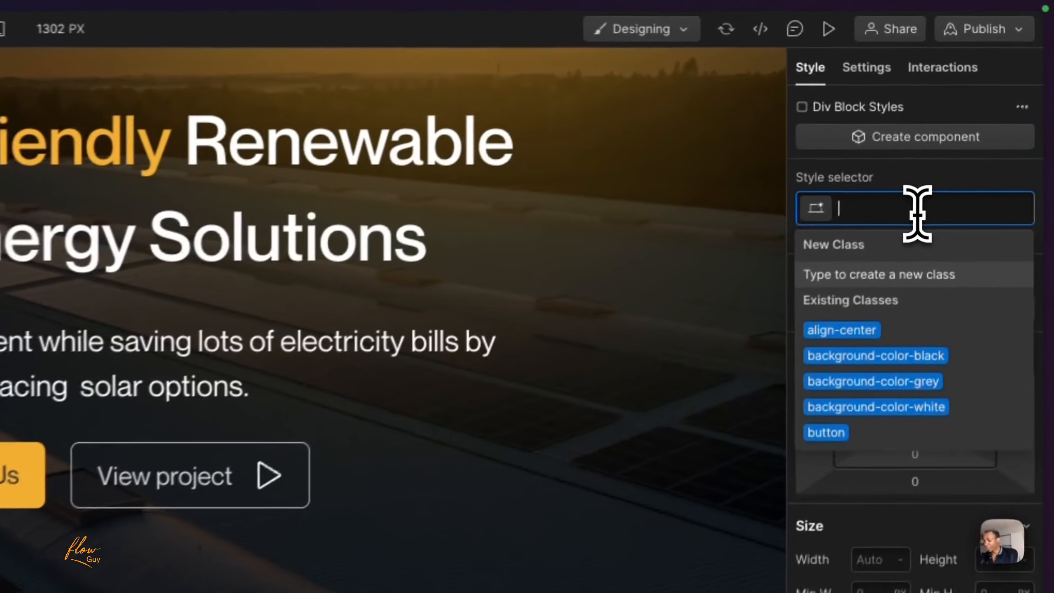
pyautogui.write('offer')
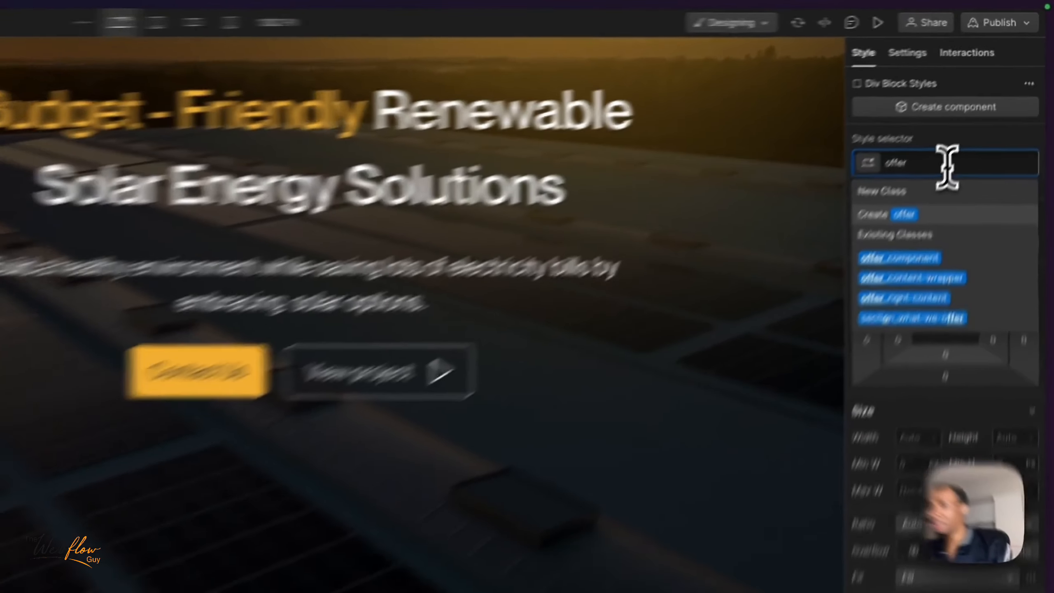
pyautogui.write('_left-content')
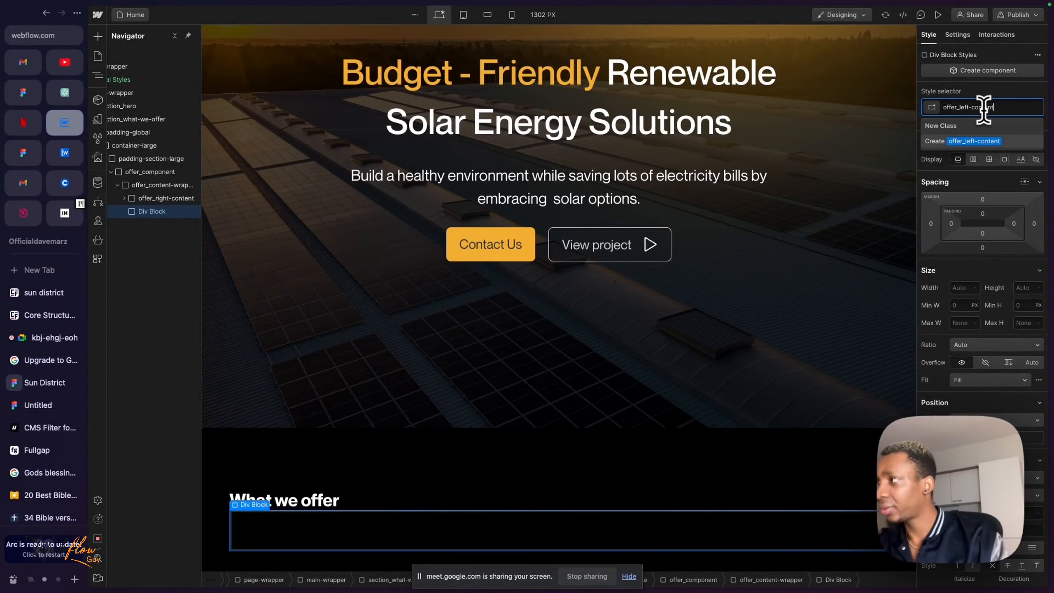
pyautogui.press('Return')
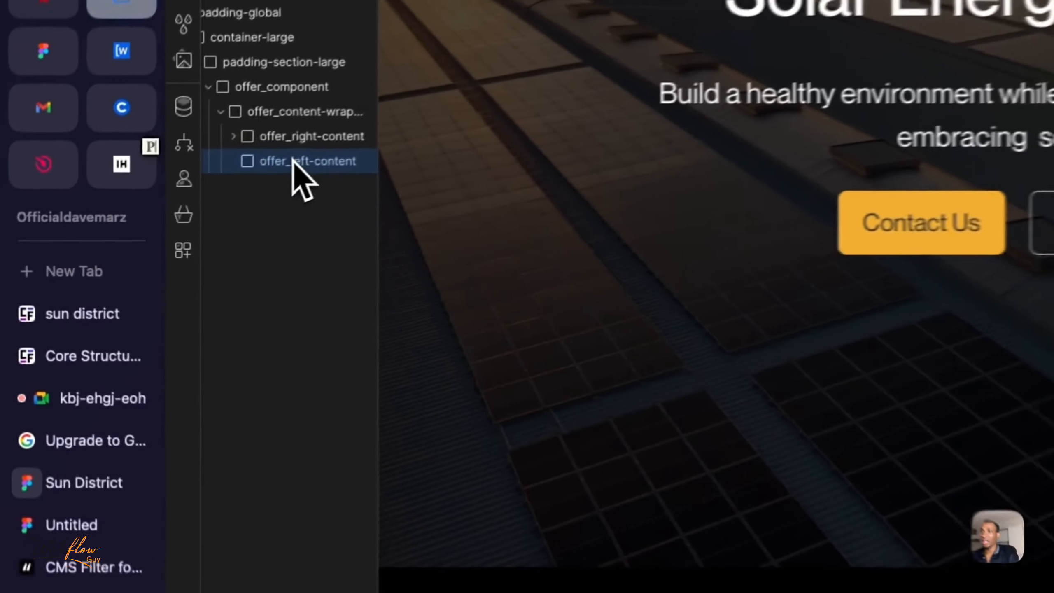
# Place offer_left-content above offer_right-content in the element hierarchy and move the What we offer heading into offer_left-content.
pyautogui.moveTo(147, 212); pyautogui.dragTo(160, 198)
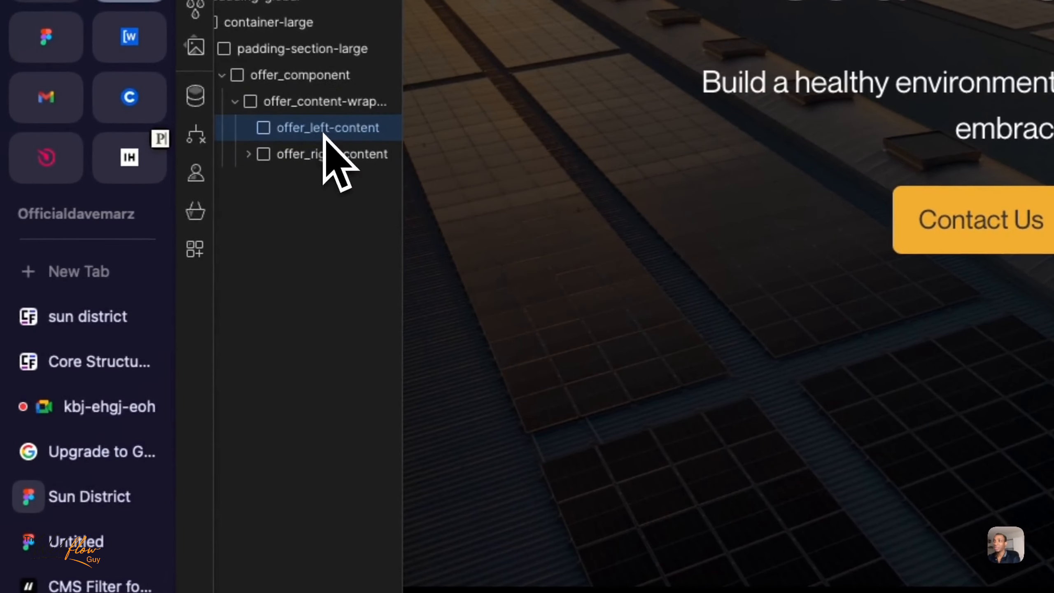
pyautogui.hscroll(-1, 363, 415)
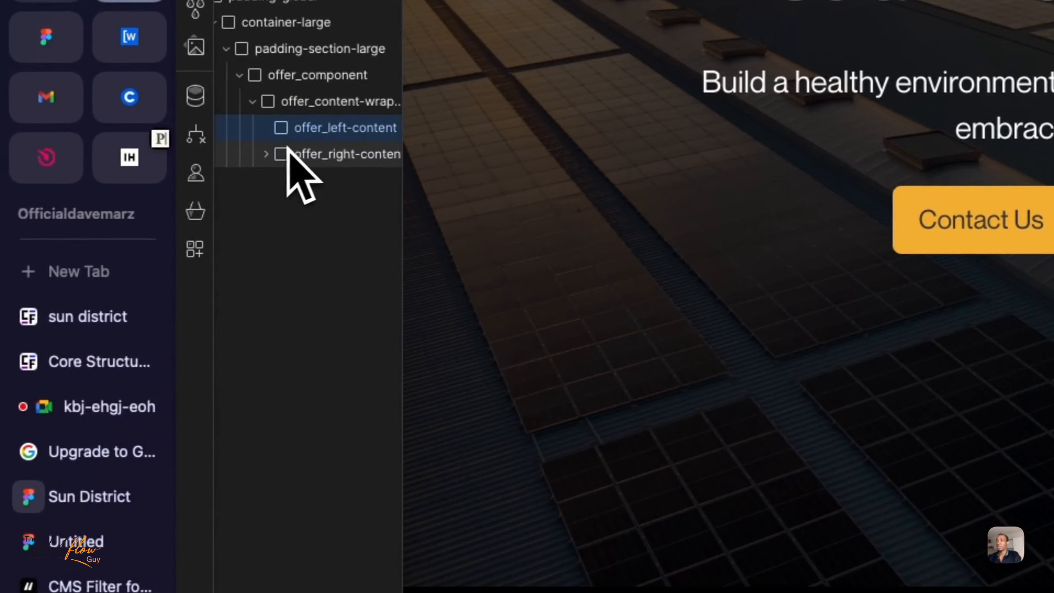
pyautogui.moveTo(297, 179); pyautogui.dragTo(346, 130)
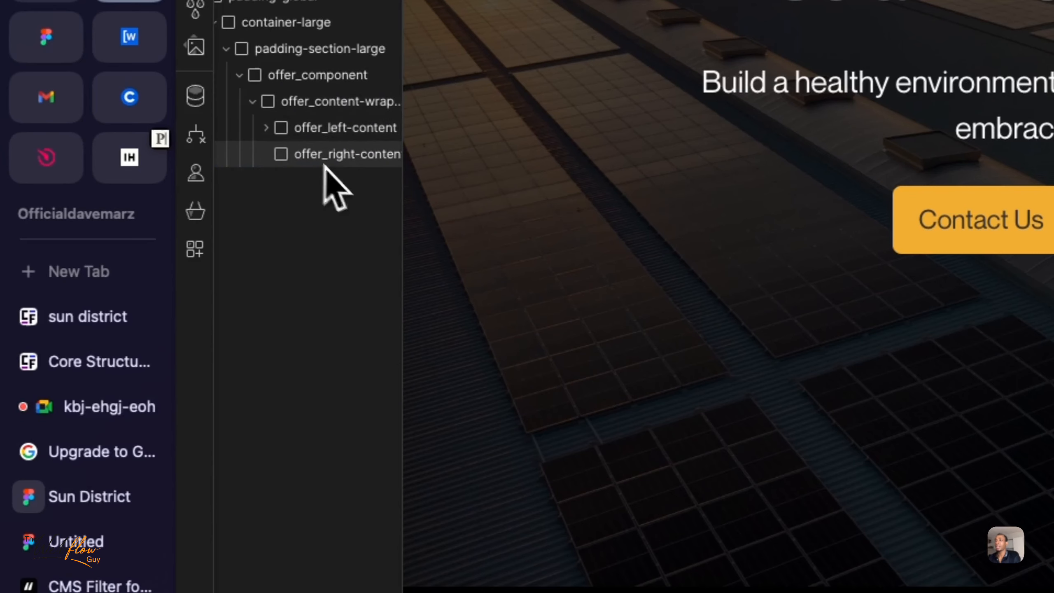
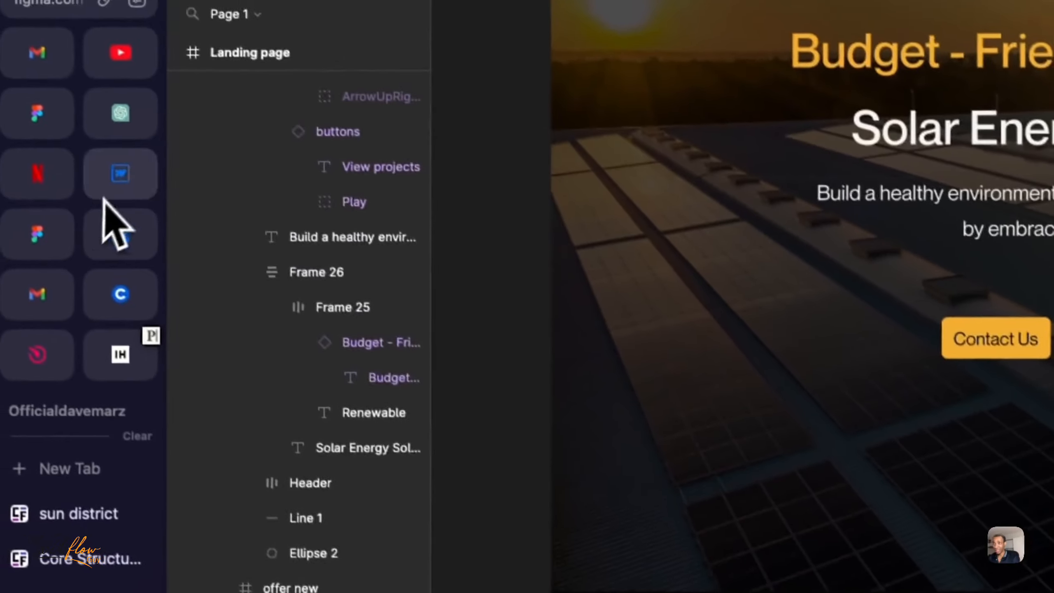
# Add a text block inside offer_right-content in Webflow and replace its placeholder text with "Product and Service Quality".
pyautogui.click(124, 181)
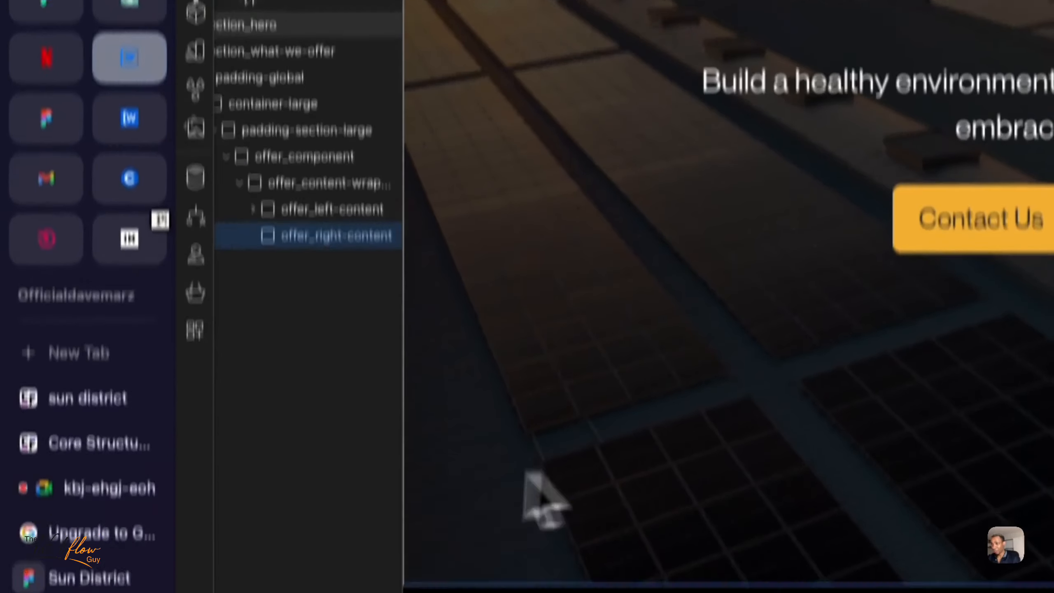
pyautogui.press('super+e')
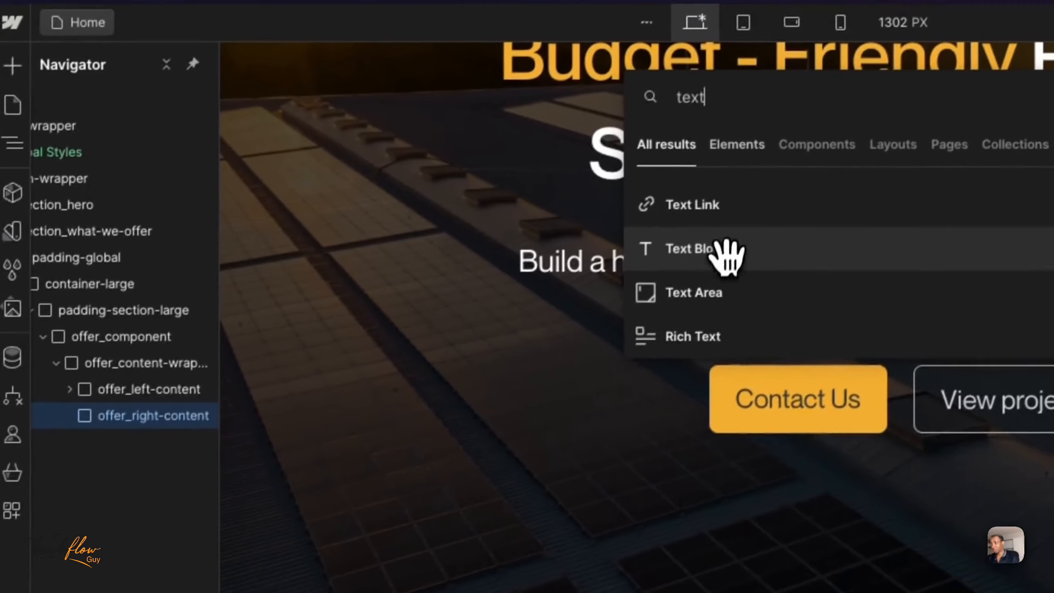
pyautogui.rightClick(722, 254)
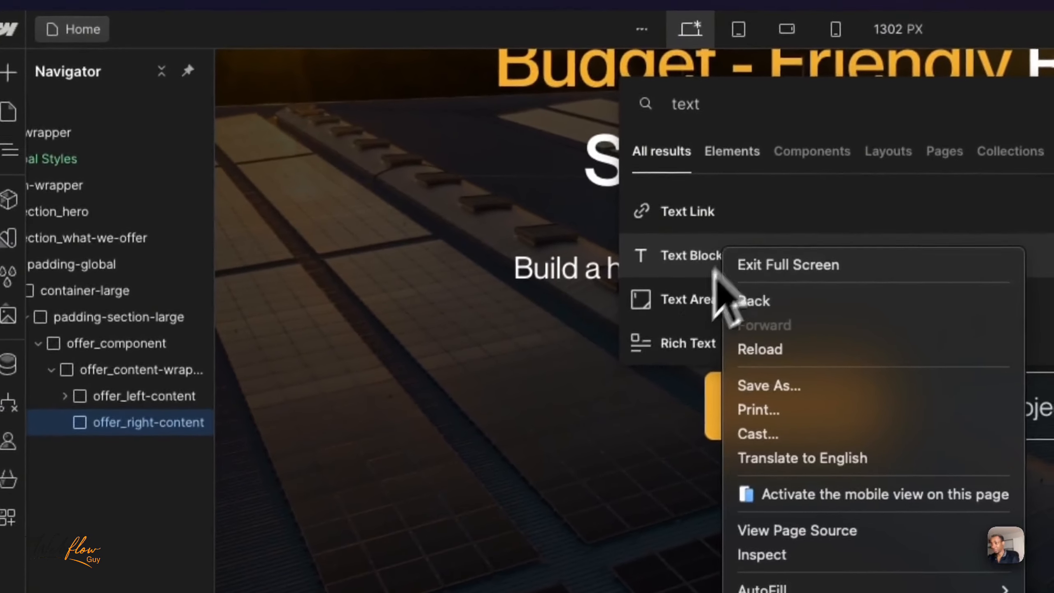
pyautogui.click(689, 155)
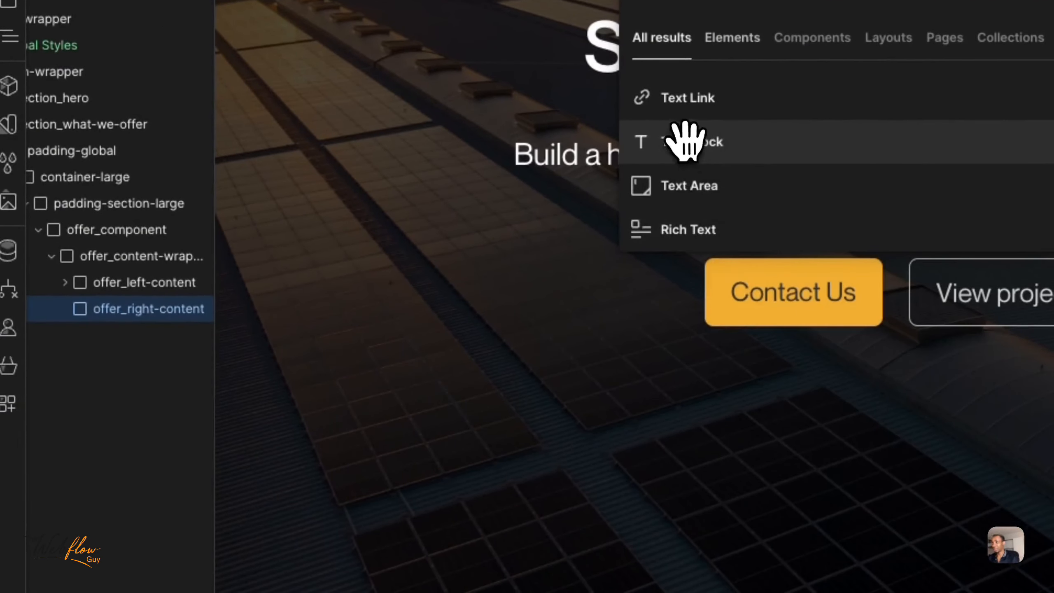
pyautogui.click(685, 141)
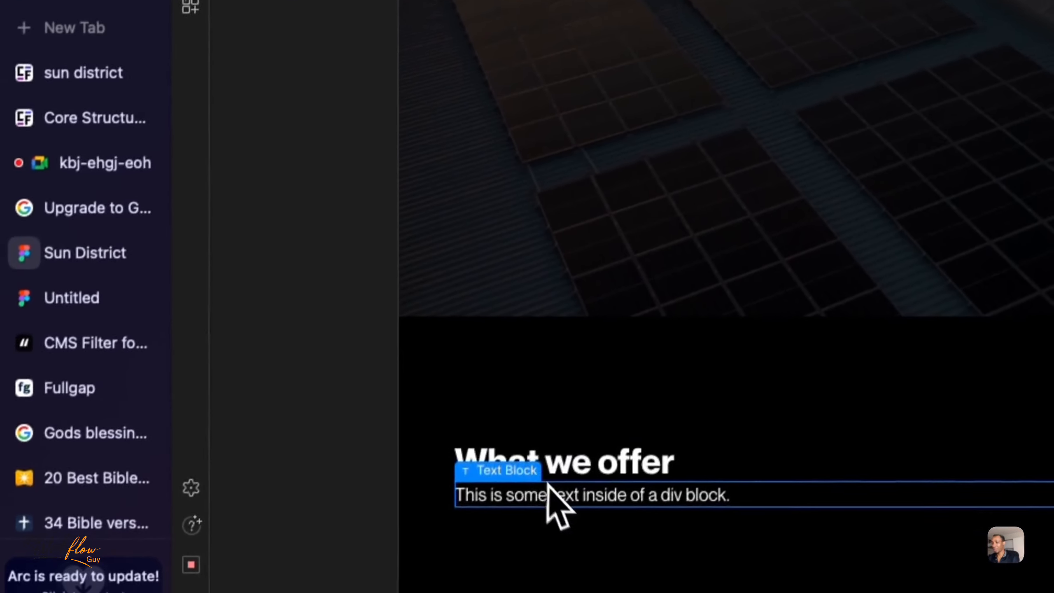
pyautogui.doubleClick(563, 489)
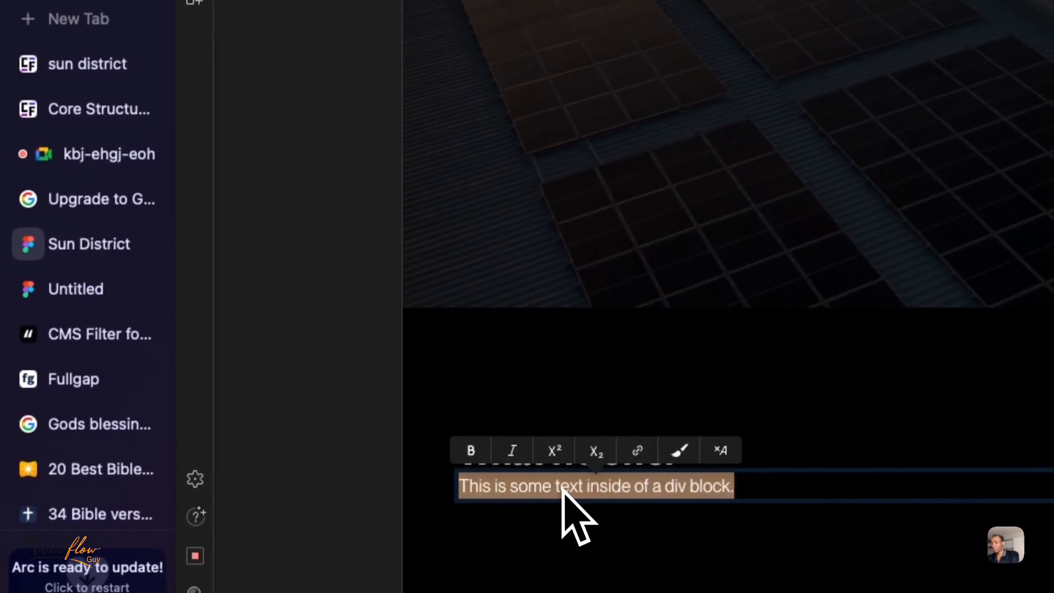
pyautogui.write('Product and Service Quality')
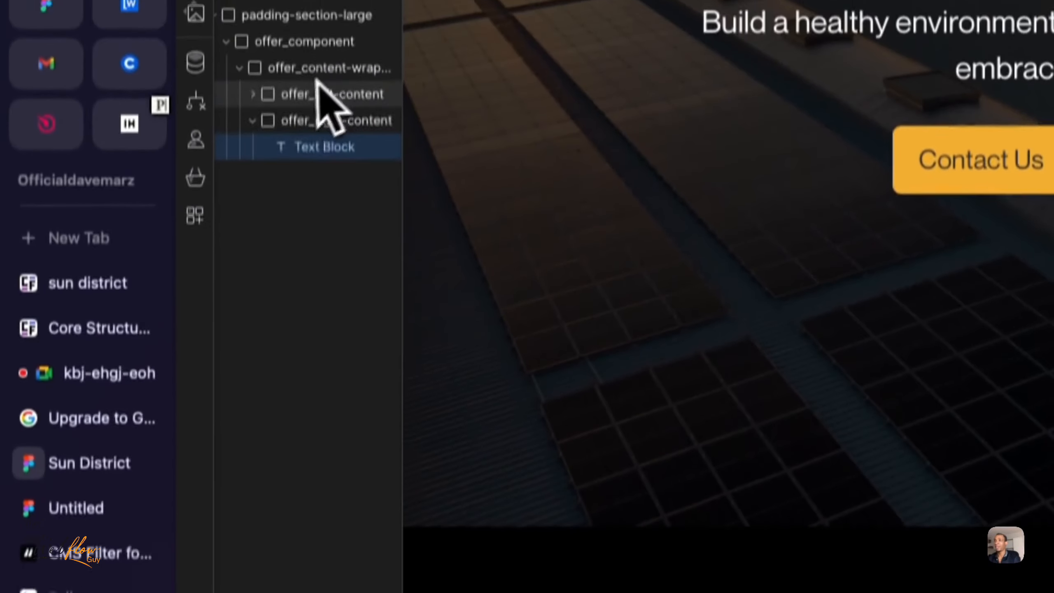
pyautogui.click(253, 158)
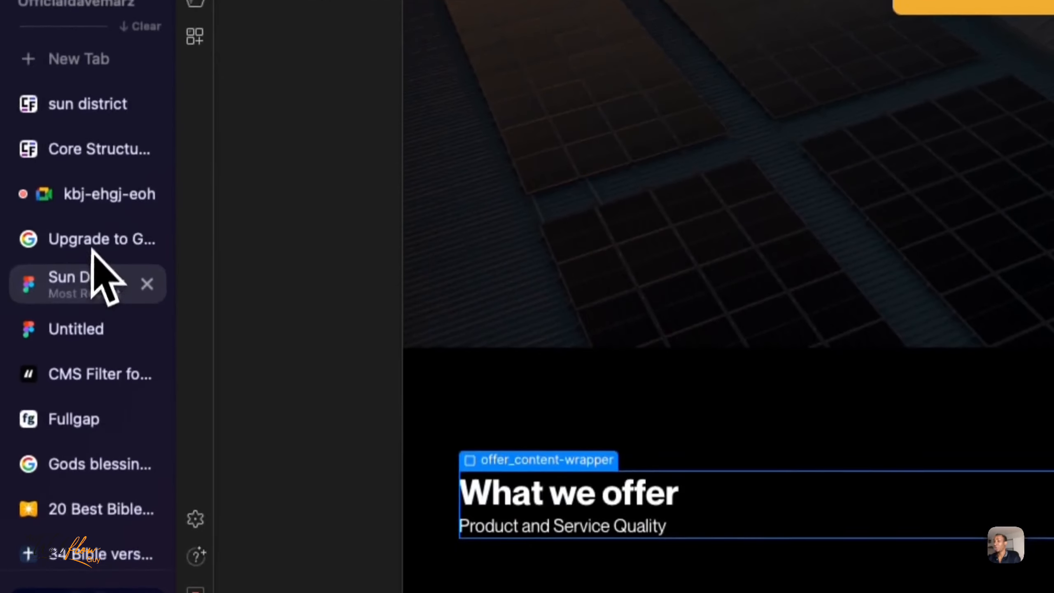
# Check the offers layout in Figma and make offer_content-wrapper a horizontal flex container in Webflow with centered alignment and space-between justification.
pyautogui.click(96, 495)
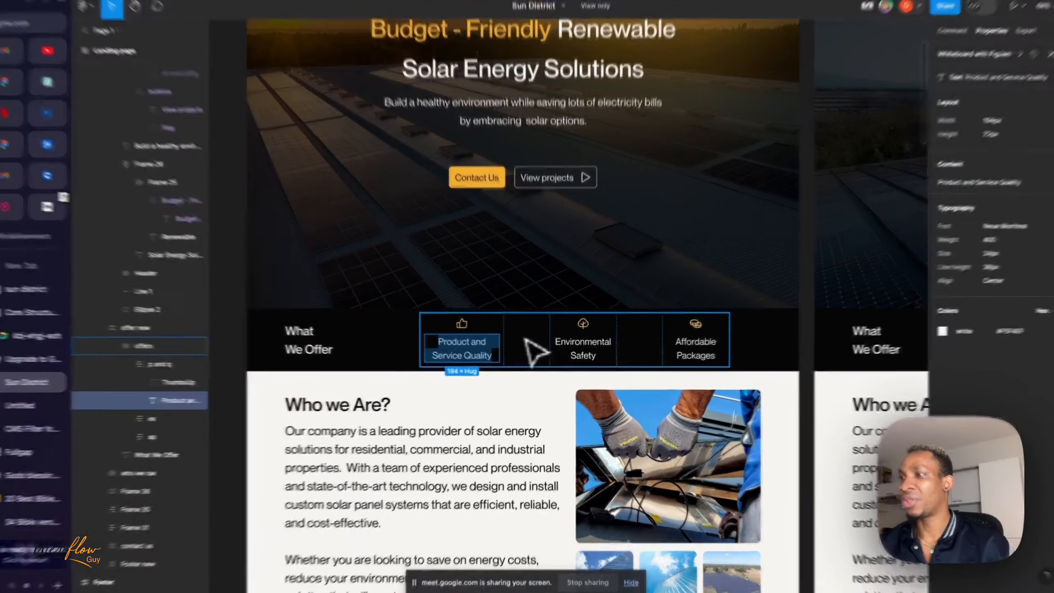
pyautogui.click(523, 339)
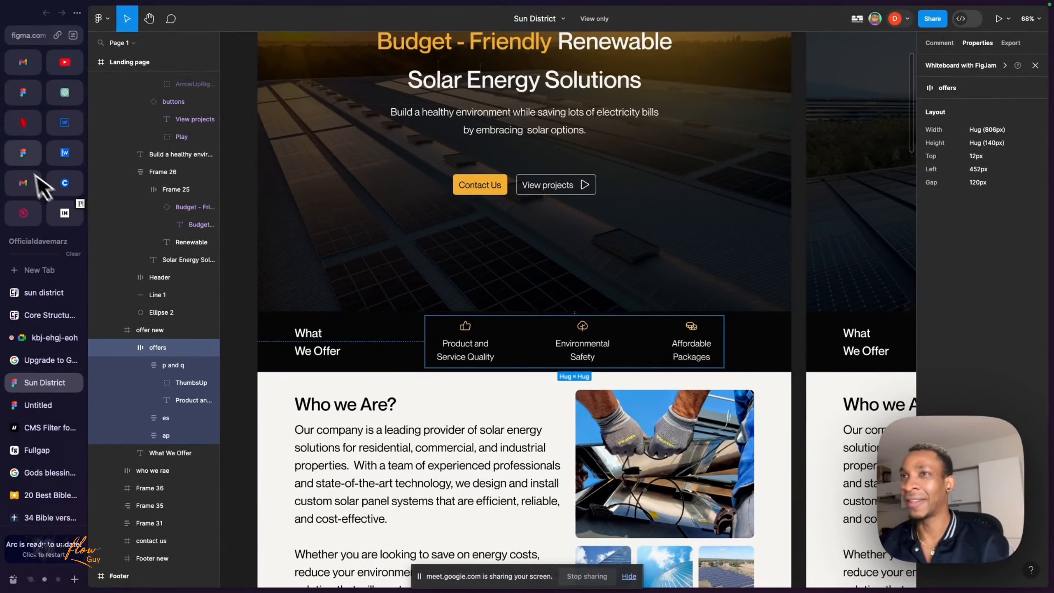
pyautogui.click(64, 125)
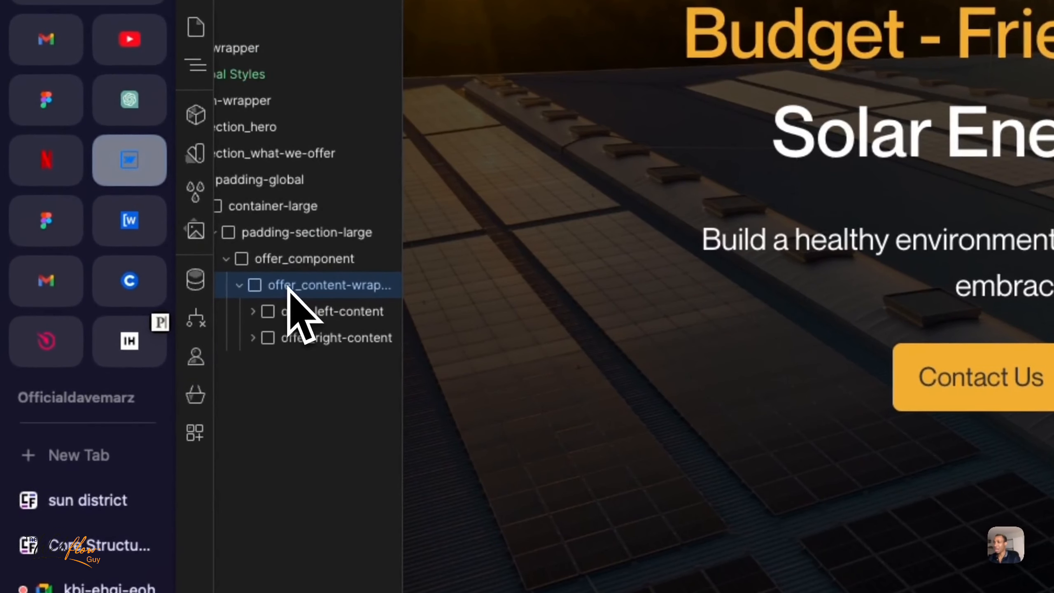
pyautogui.click(300, 314)
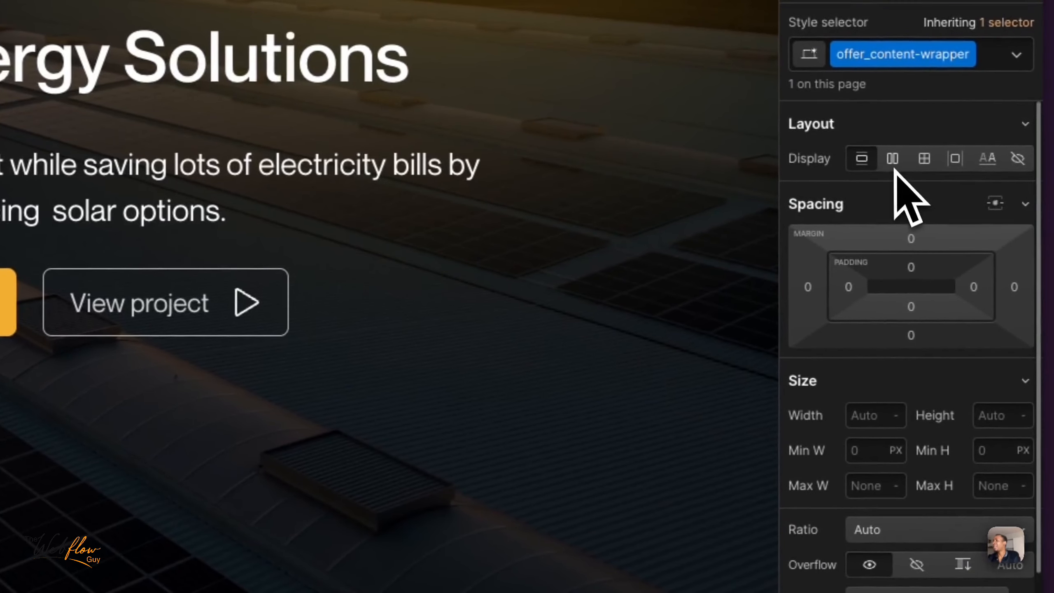
pyautogui.click(893, 158)
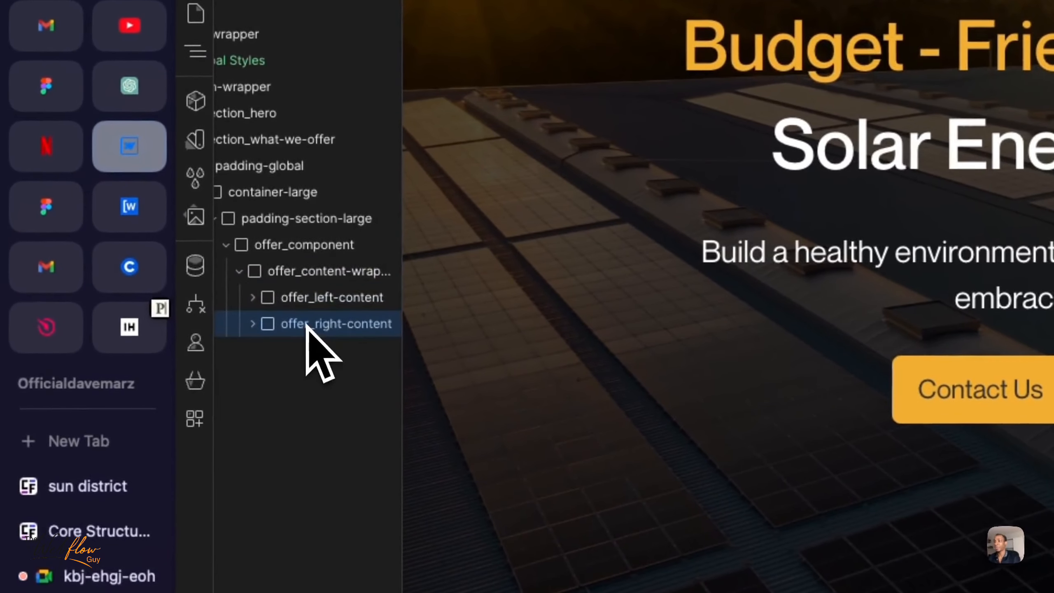
pyautogui.click(159, 199)
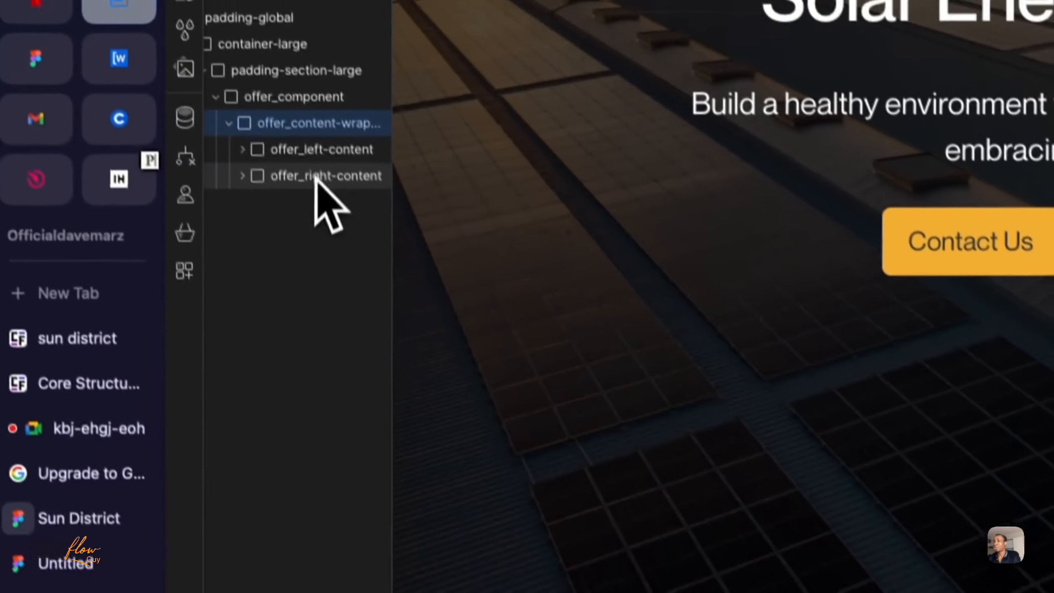
pyautogui.click(334, 175)
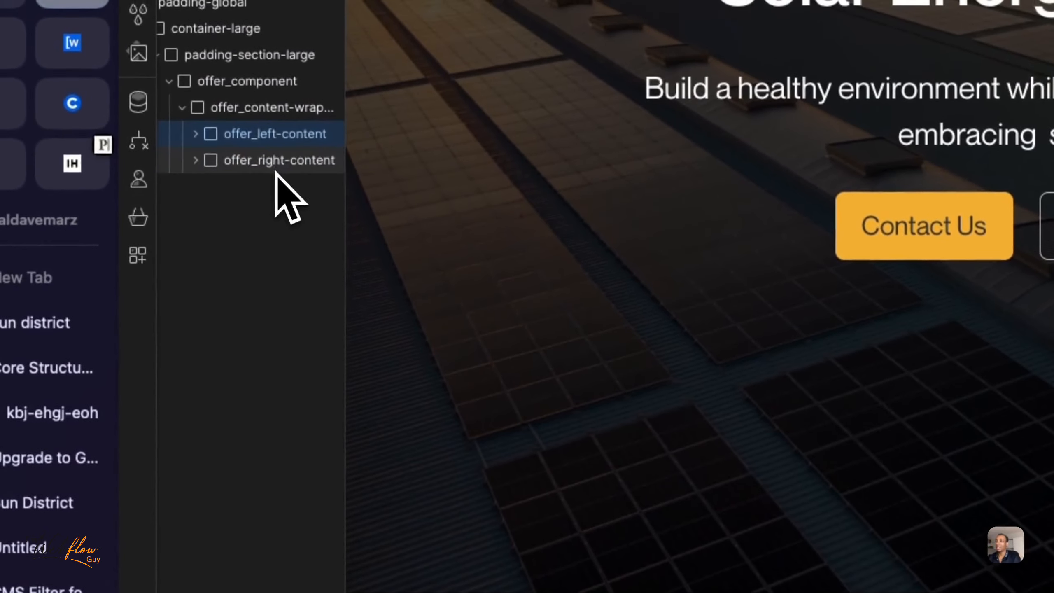
pyautogui.click(274, 164)
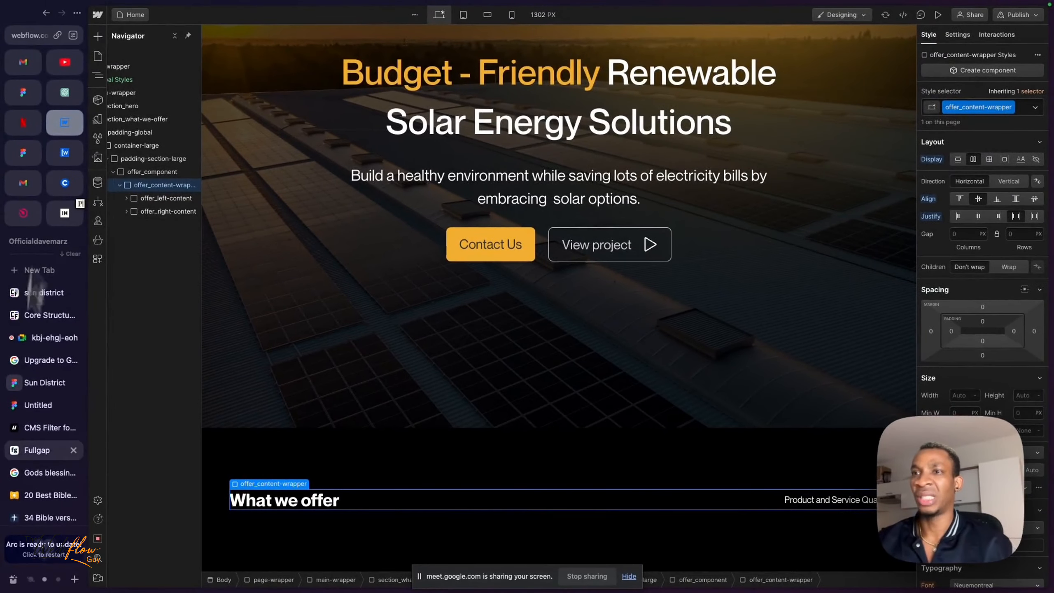
# Check the What We Offer typography in Figma and set the H3 heading's font weight to 500 - Medium in Webflow.
pyautogui.click(41, 386)
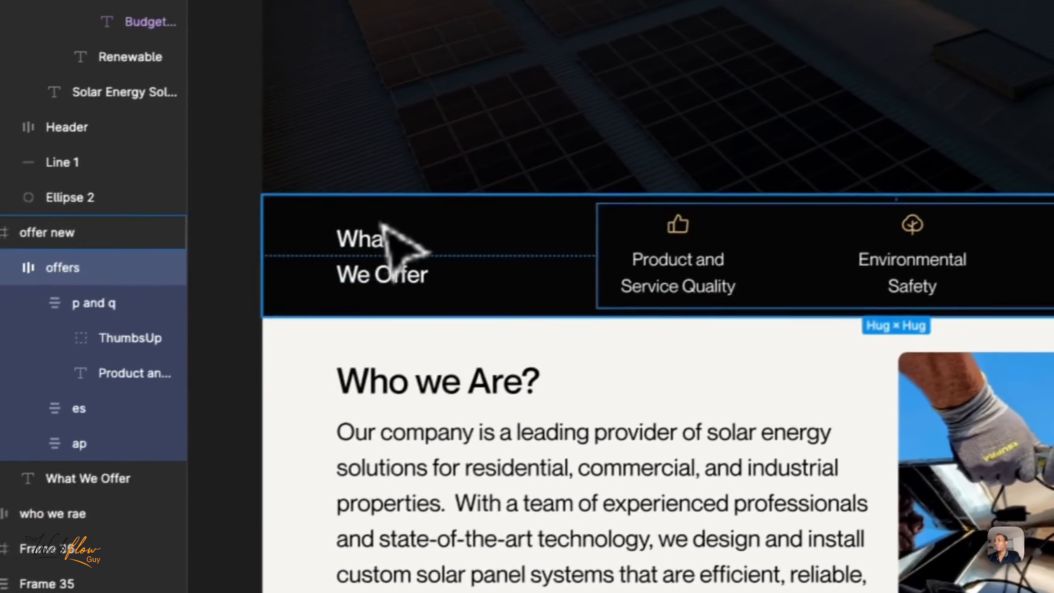
pyautogui.click(369, 283)
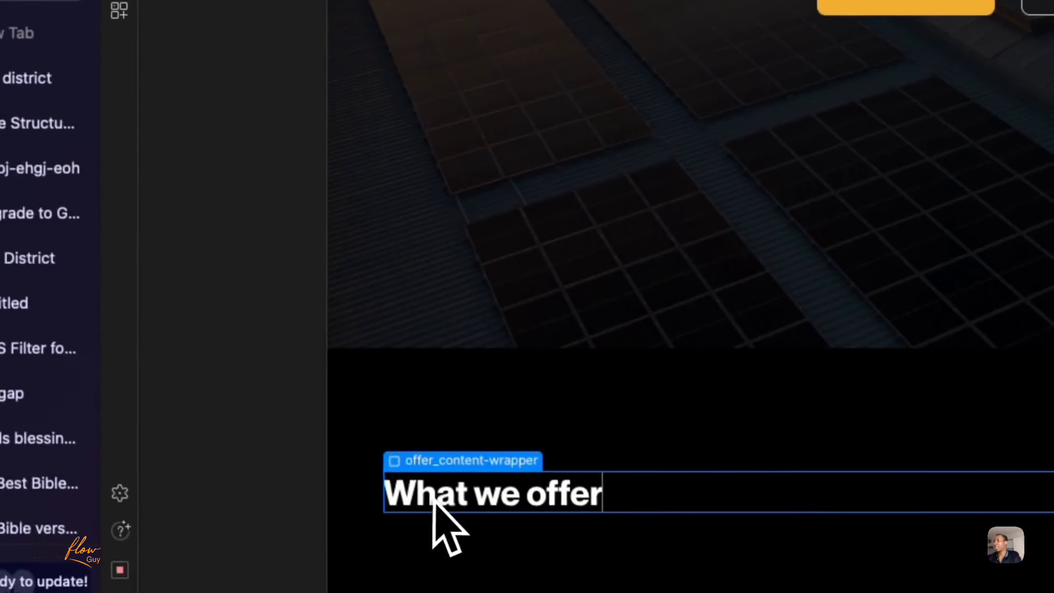
pyautogui.click(435, 500)
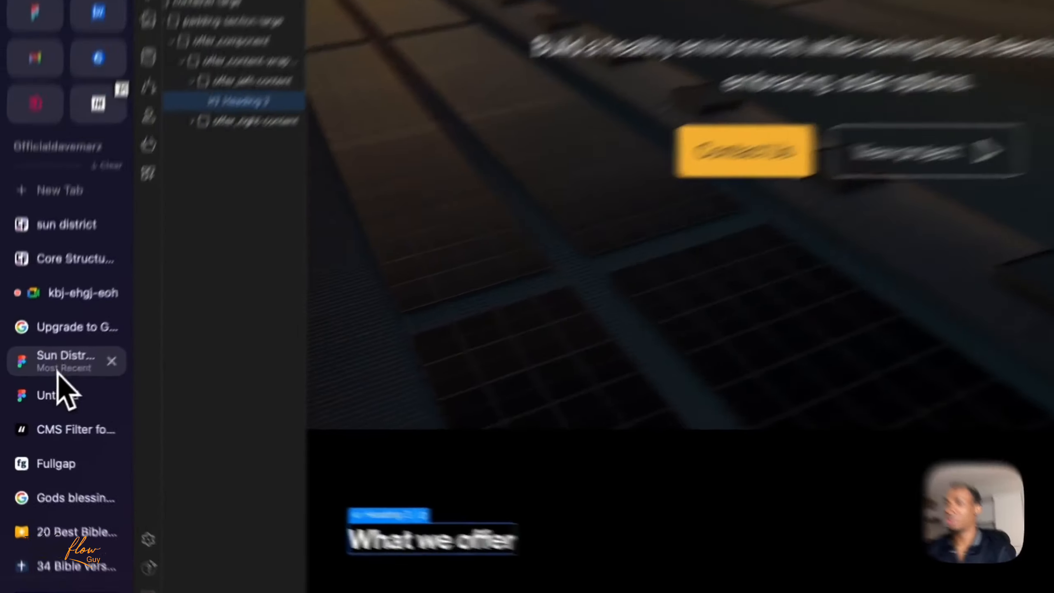
pyautogui.click(45, 382)
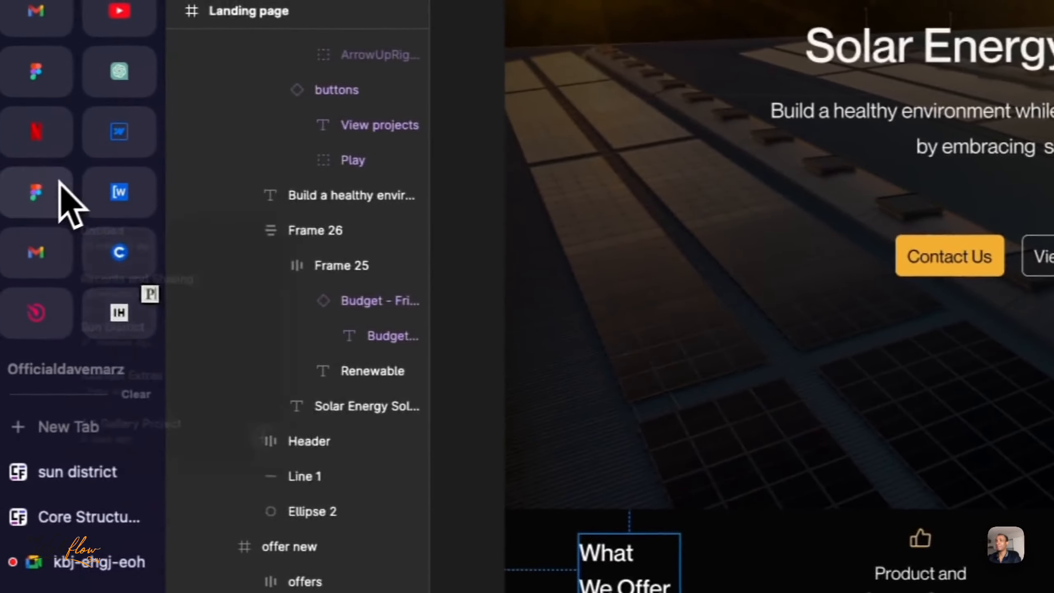
pyautogui.click(60, 183)
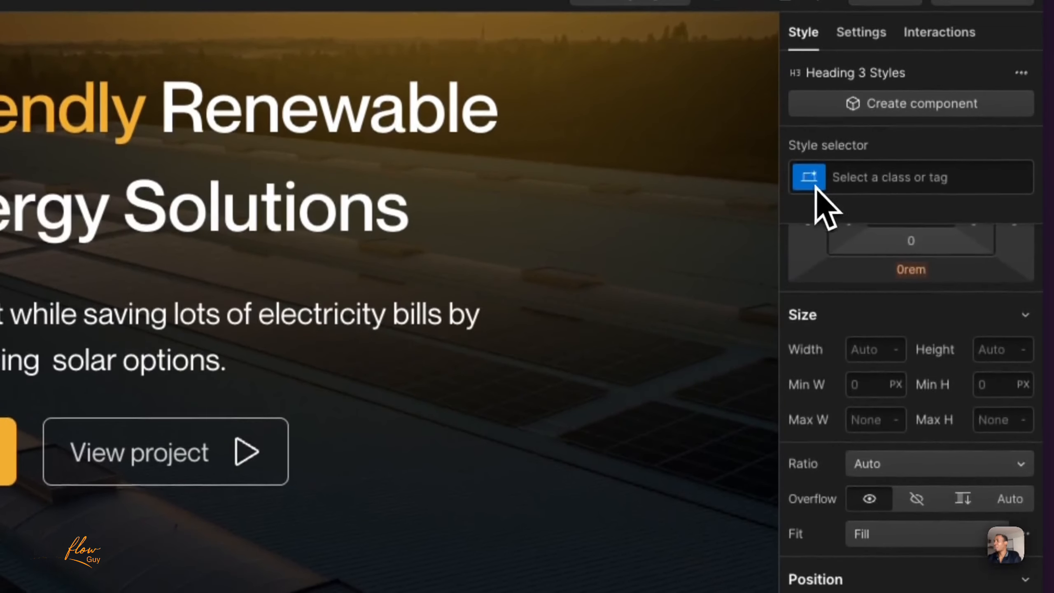
pyautogui.click(822, 185)
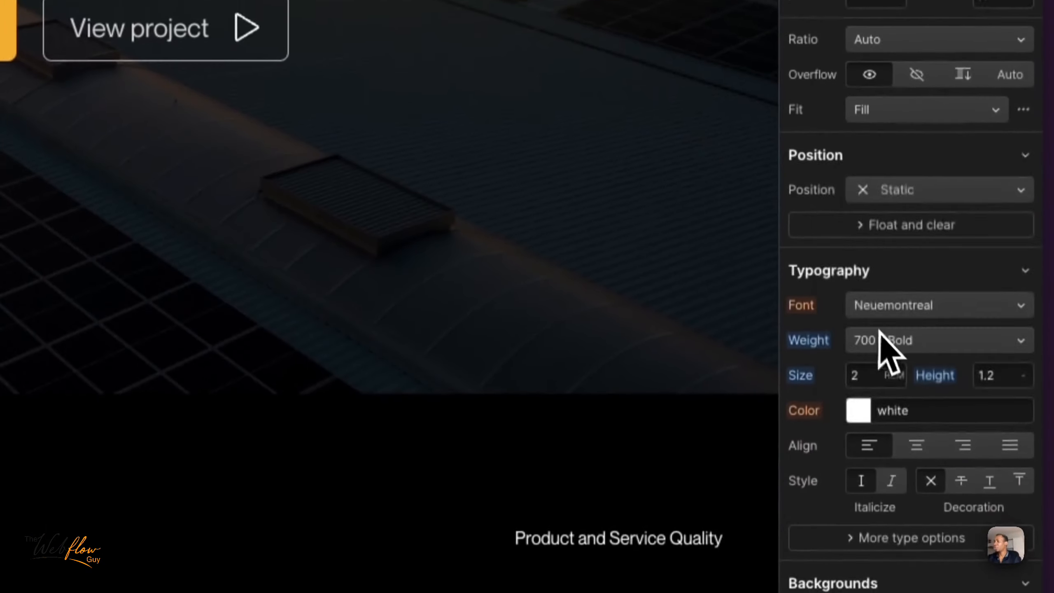
pyautogui.click(882, 338)
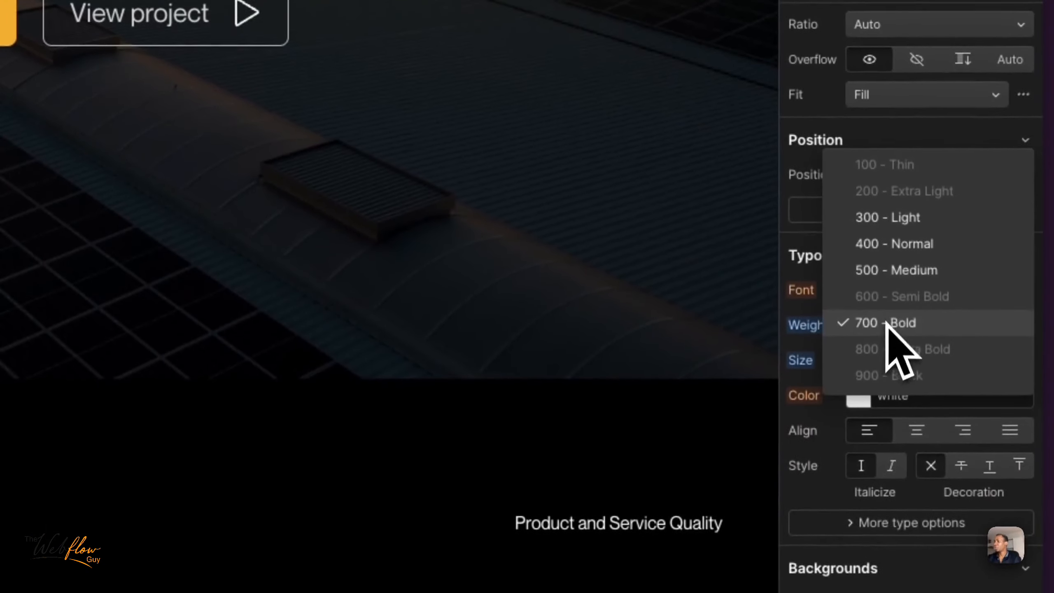
pyautogui.click(906, 269)
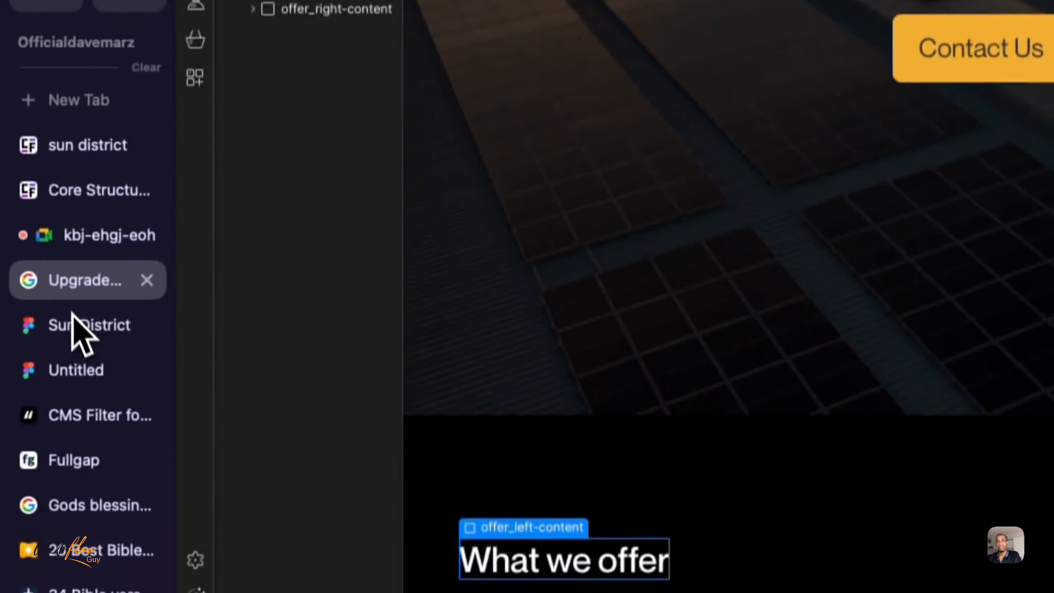
# Set offer_left-content's width to 7.5 rem in Webflow to wrap its heading as in the Figma design, and preview the page.
pyautogui.click(77, 462)
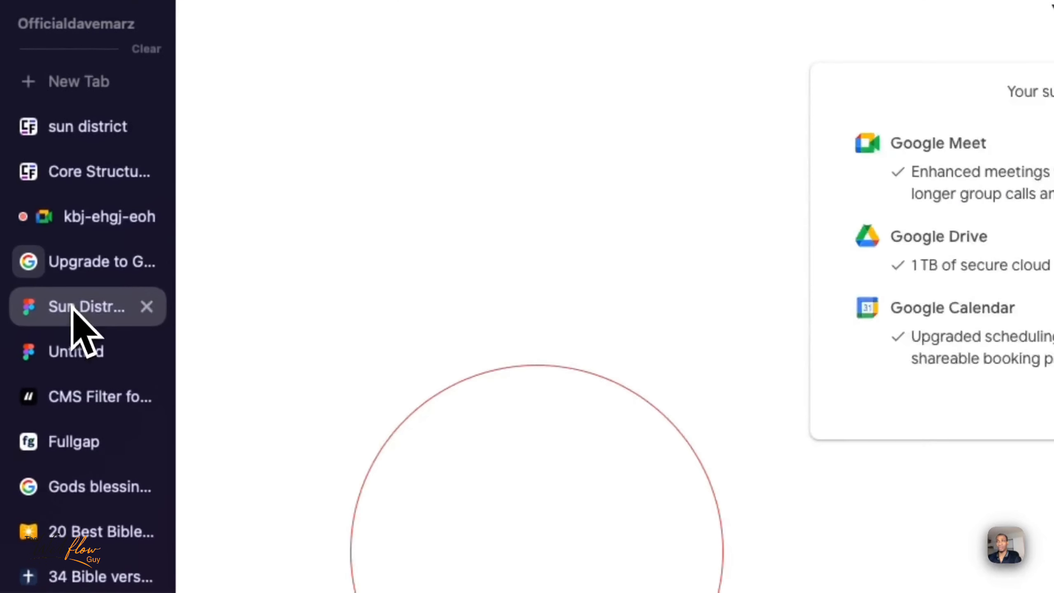
pyautogui.click(71, 306)
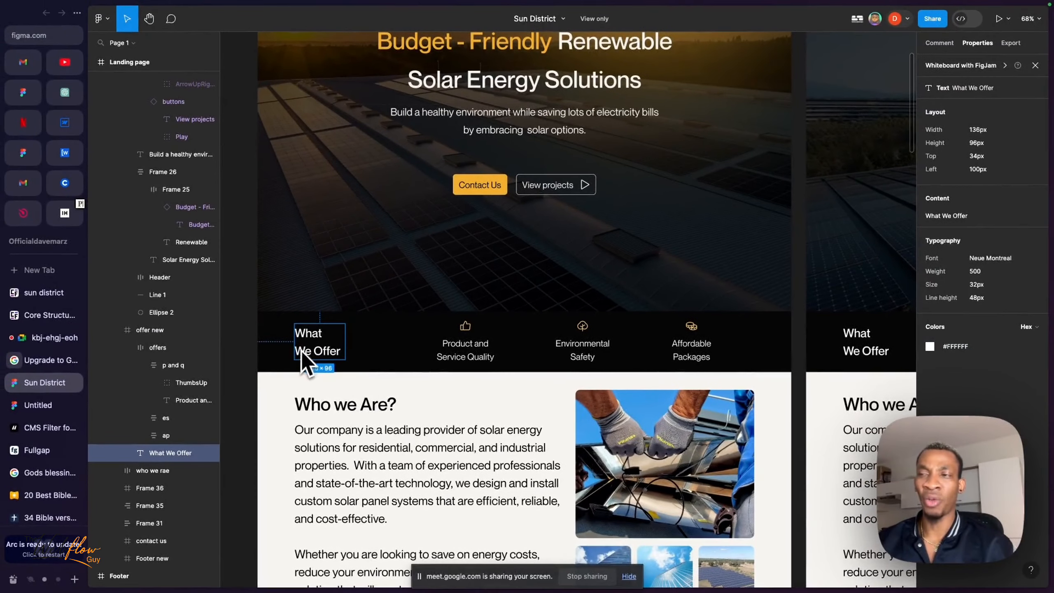
pyautogui.click(326, 351)
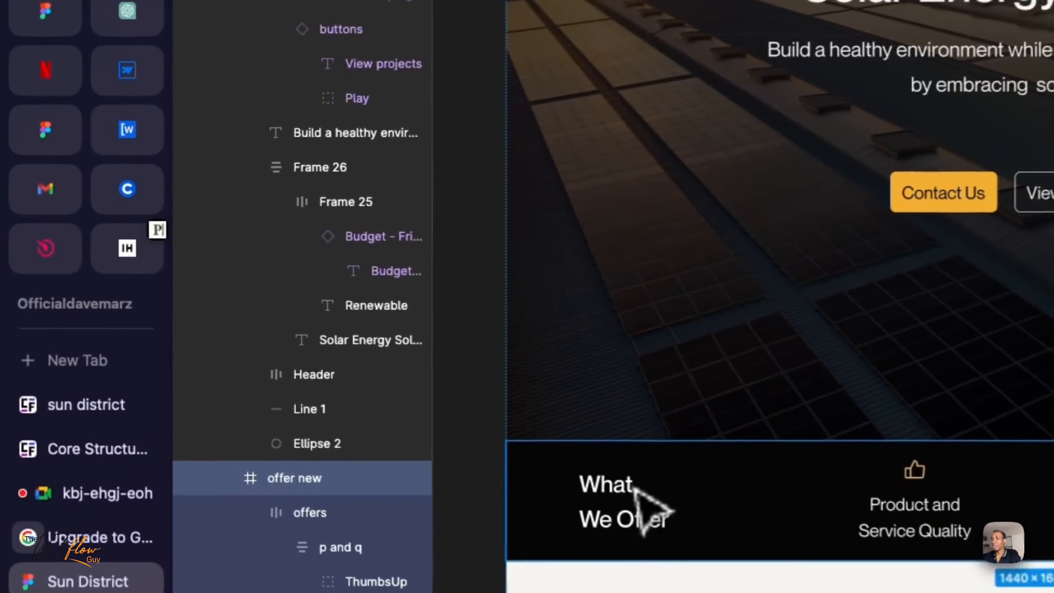
pyautogui.doubleClick(316, 333)
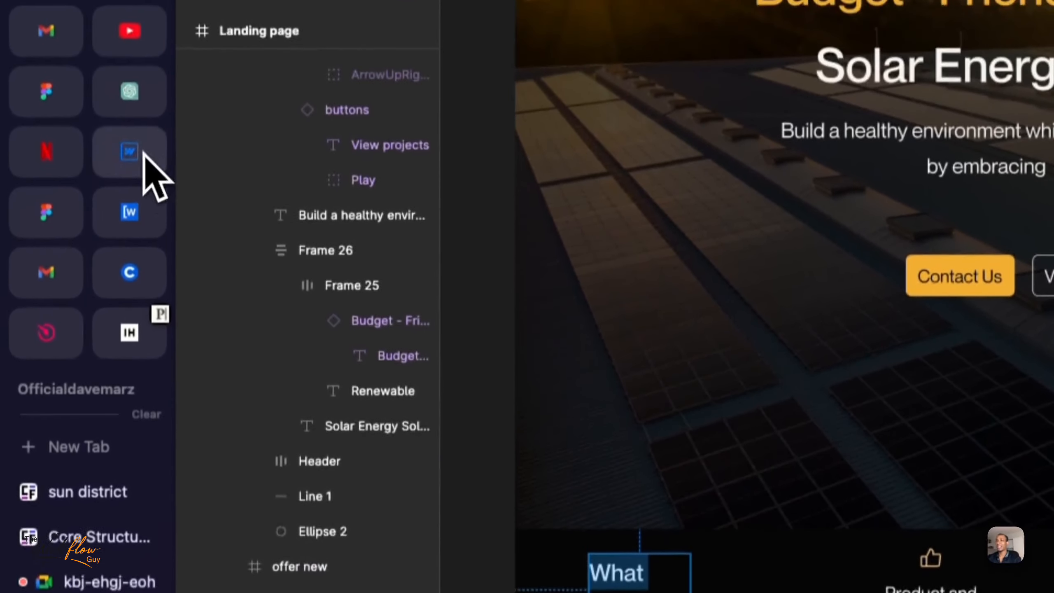
pyautogui.click(129, 68)
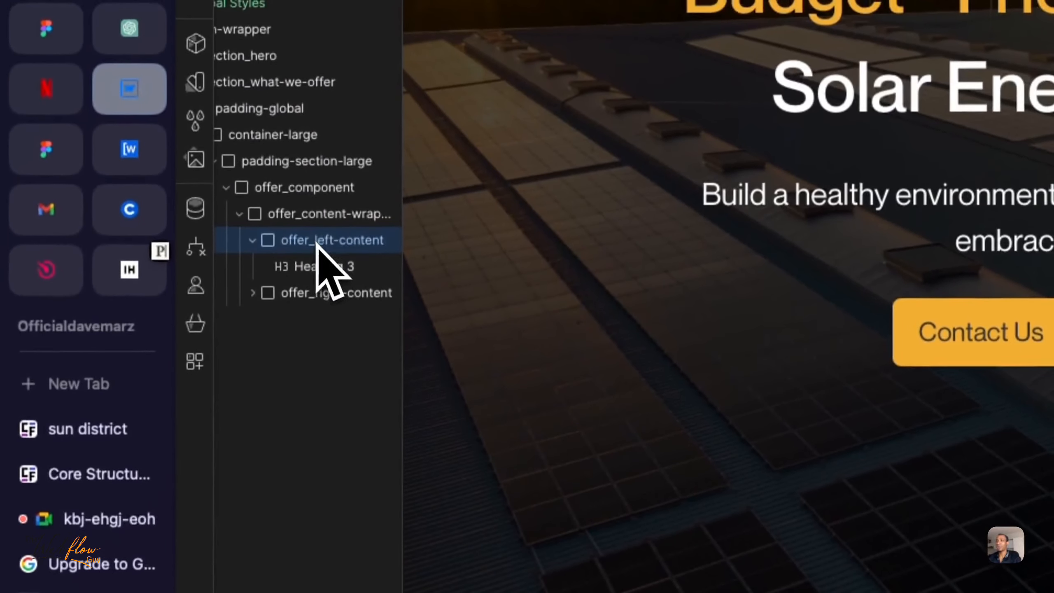
pyautogui.click(319, 244)
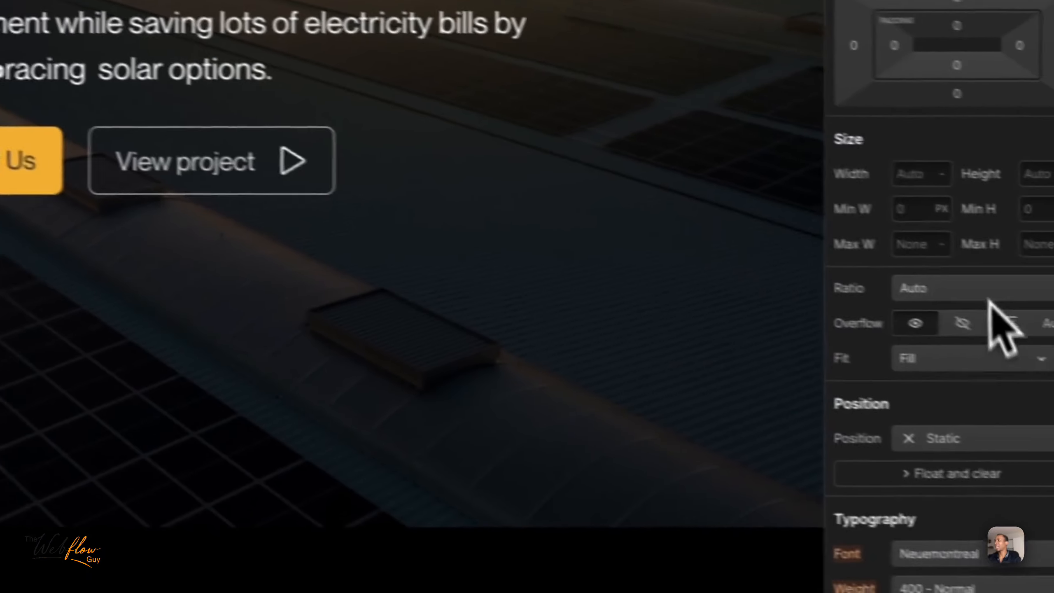
pyautogui.click(921, 175)
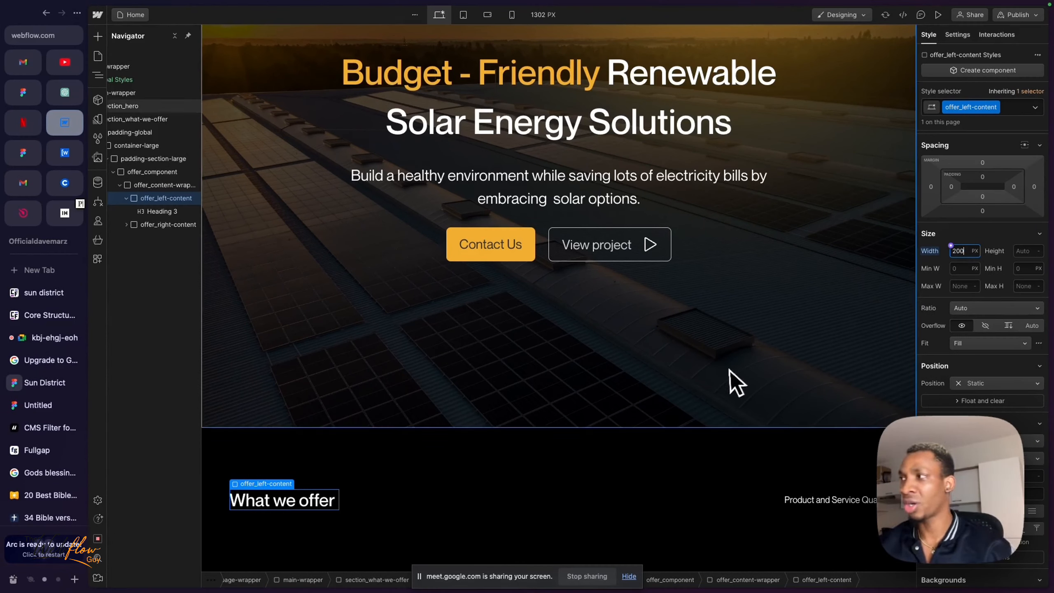
pyautogui.scroll(-1, 728, 371)
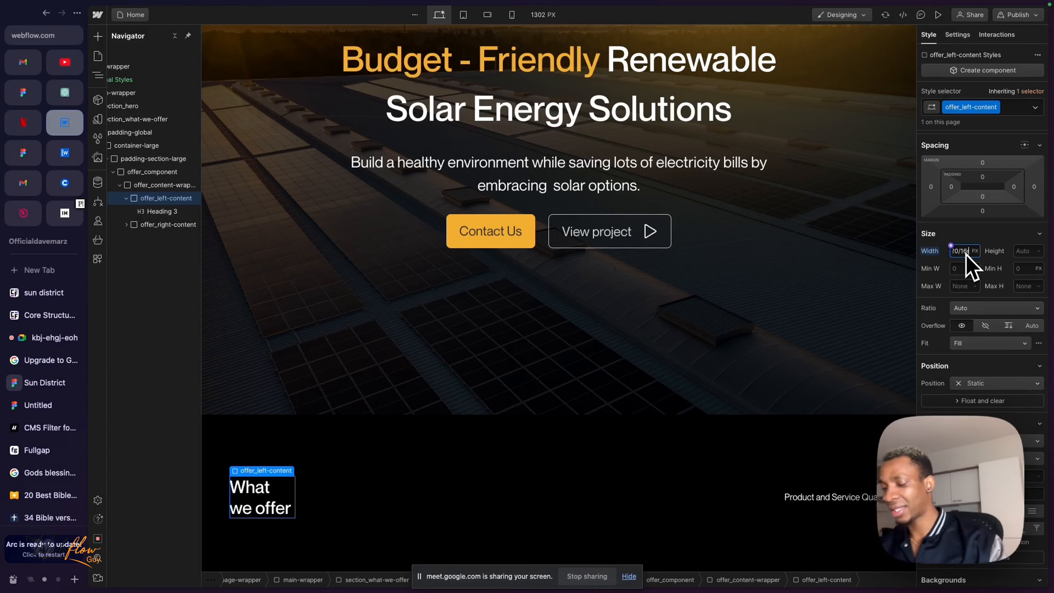
pyautogui.press('Return')
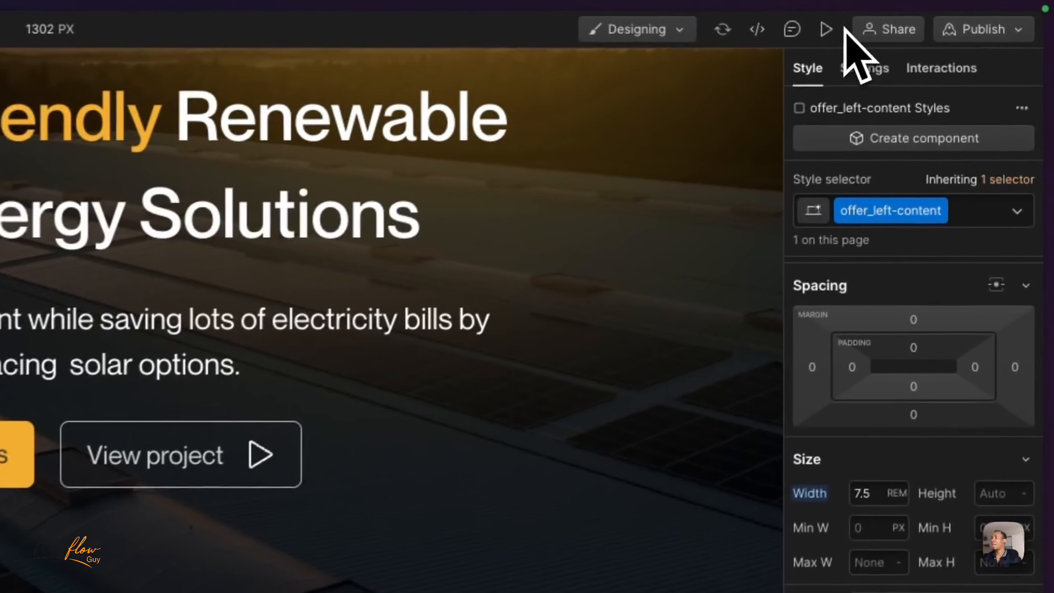
pyautogui.click(939, 15)
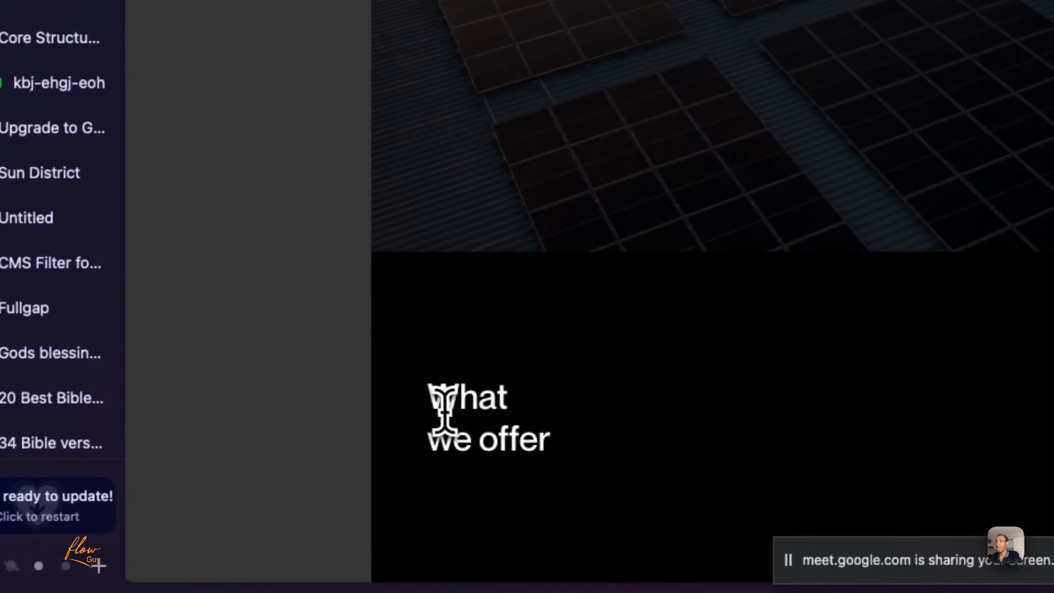
pyautogui.moveTo(434, 397); pyautogui.dragTo(515, 448)
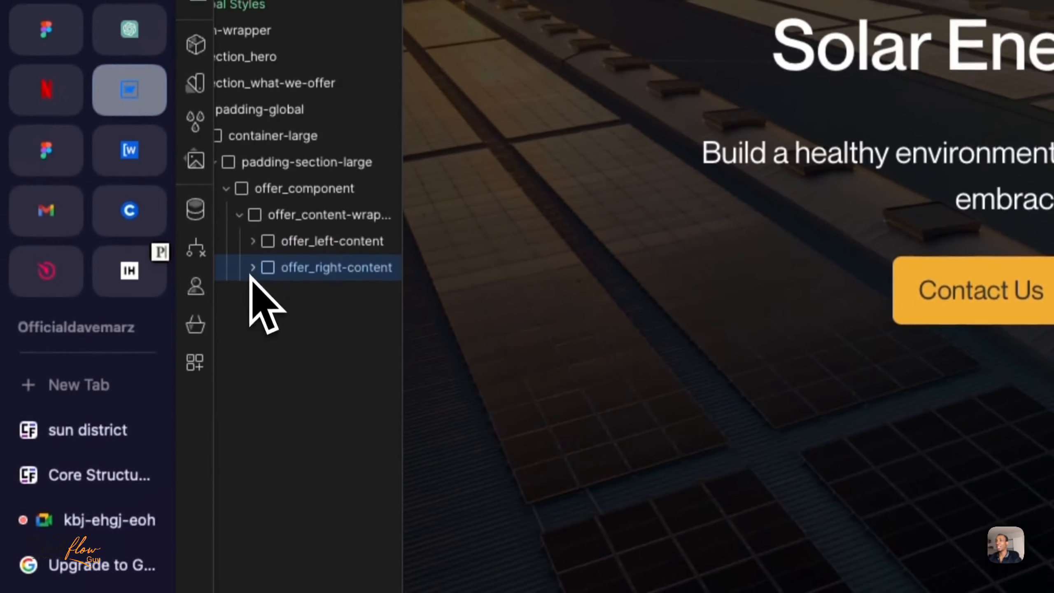
# Check the offers group in Figma, and in Webflow add a div block inside offer_right-content and nest the text block in it.
pyautogui.click(253, 152)
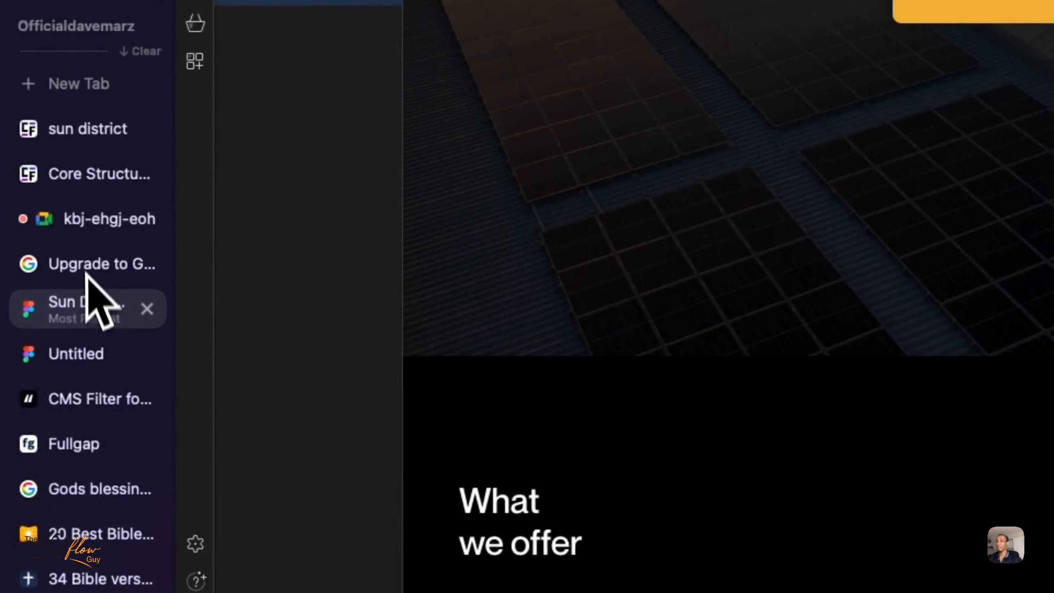
pyautogui.click(91, 309)
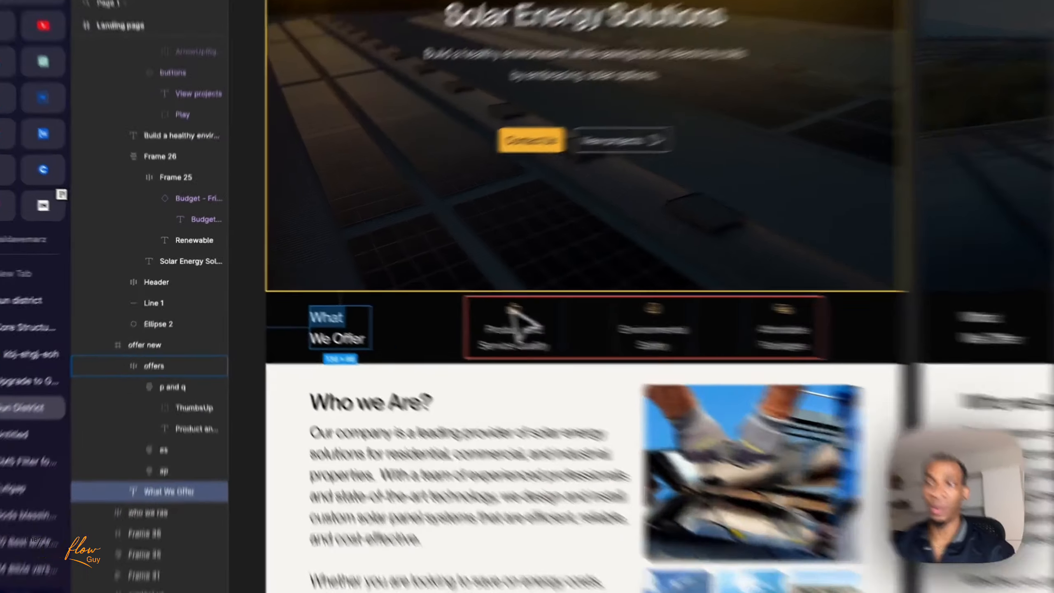
pyautogui.click(456, 297)
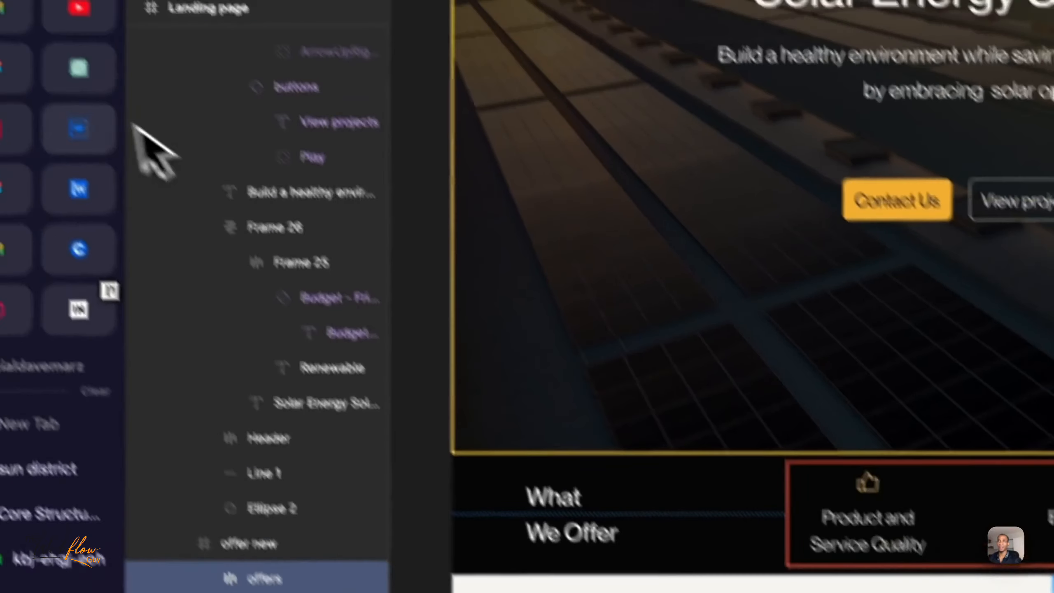
pyautogui.click(138, 171)
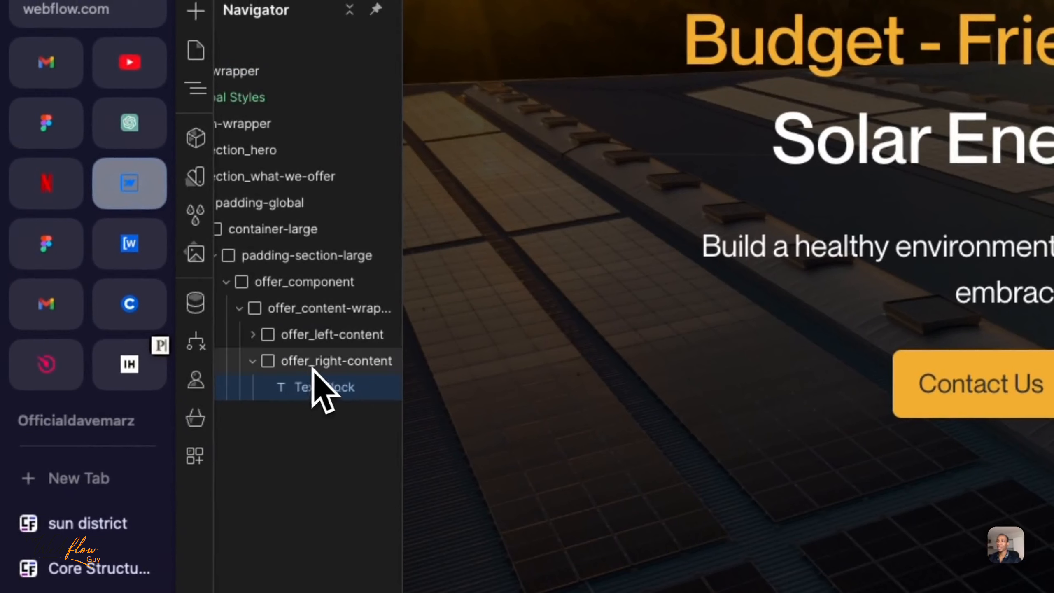
pyautogui.click(326, 369)
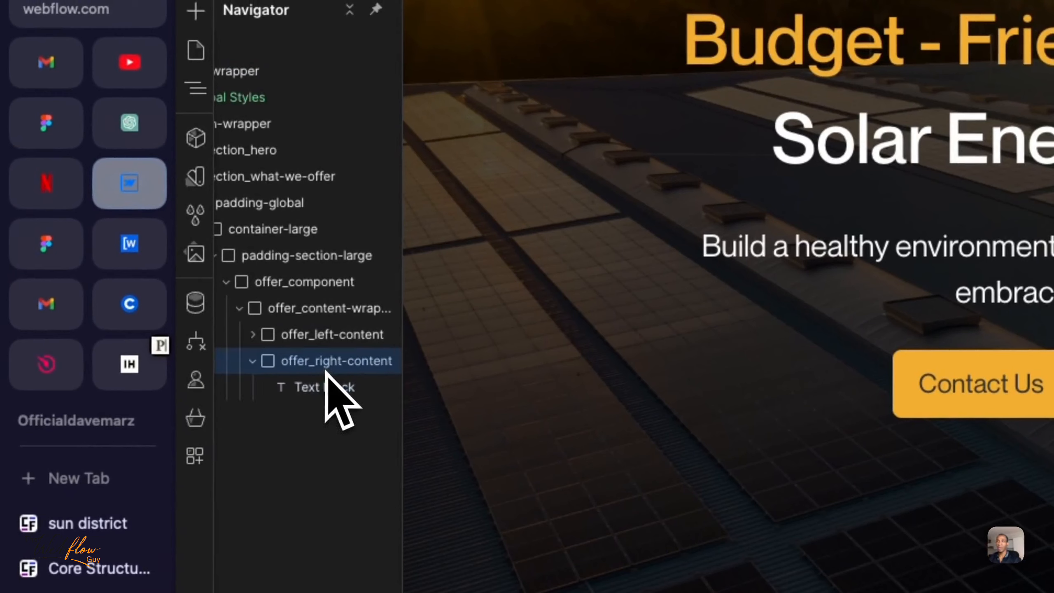
pyautogui.press('super+k')
pyautogui.write('div')
pyautogui.press('Return')
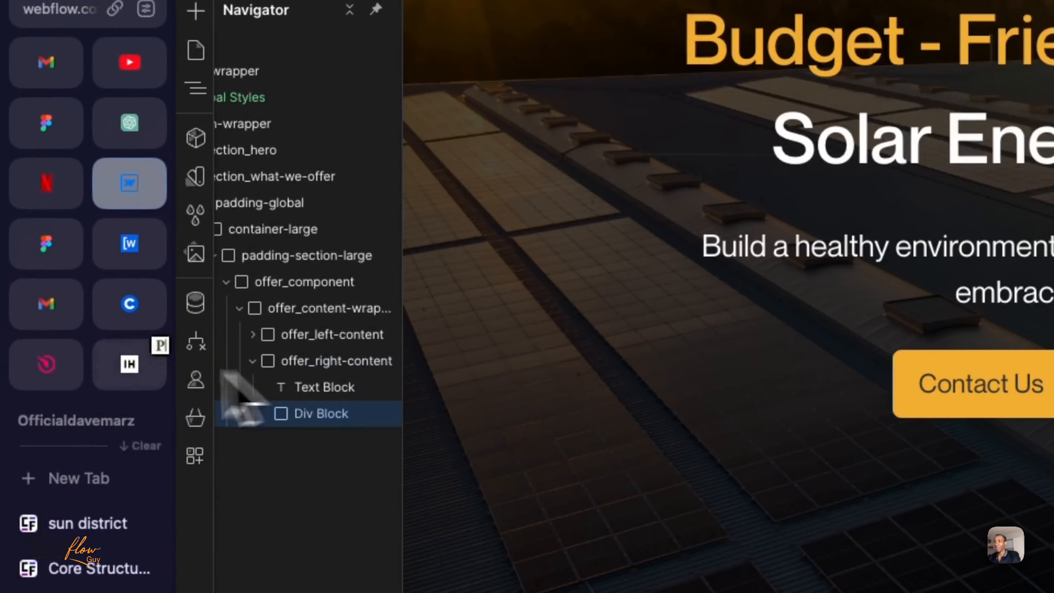
pyautogui.moveTo(322, 392); pyautogui.dragTo(318, 413)
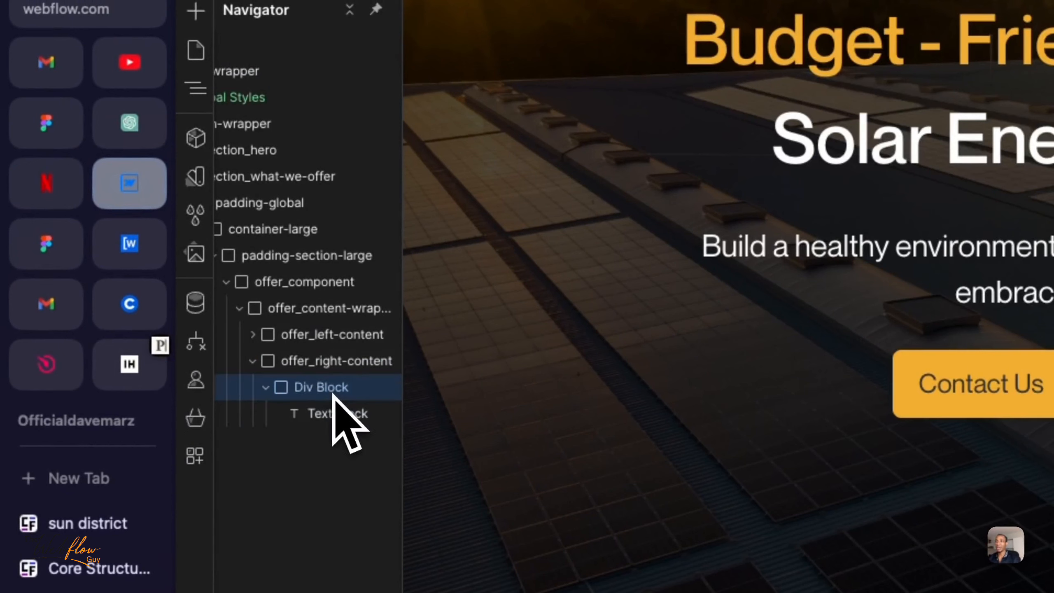
# Add an image above the text block inside the new div block and set its source to Play.svg.
pyautogui.press('super+k')
pyautogui.write('ima')
pyautogui.press('Return')
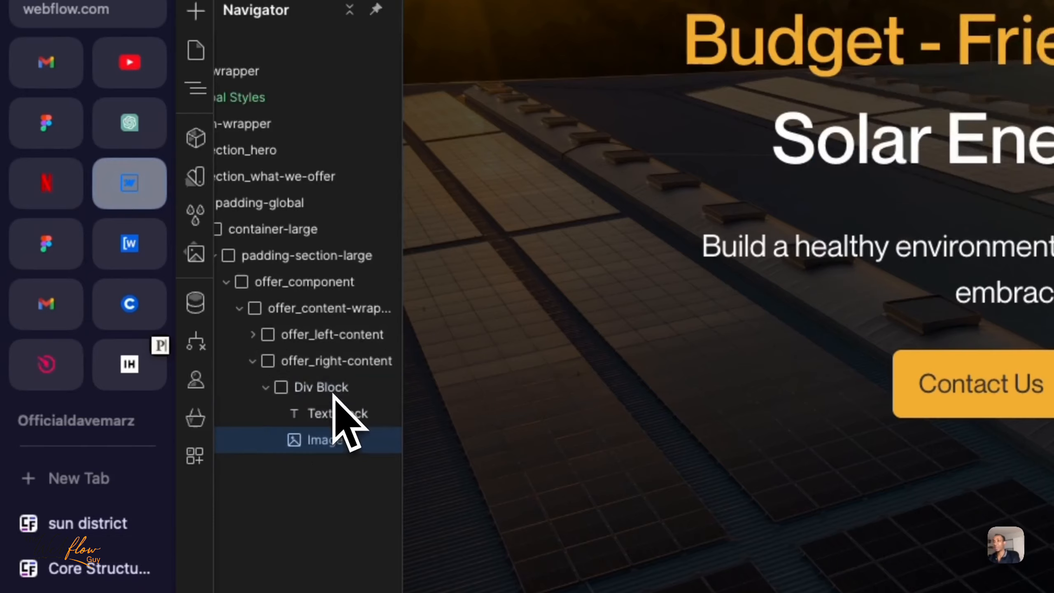
pyautogui.moveTo(330, 438); pyautogui.dragTo(346, 400)
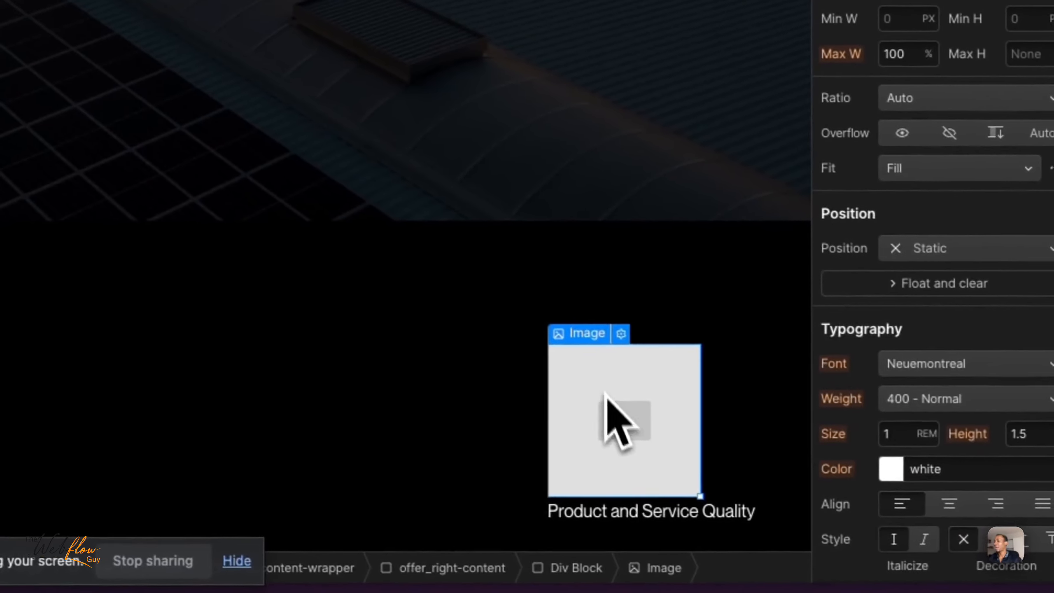
pyautogui.doubleClick(628, 356)
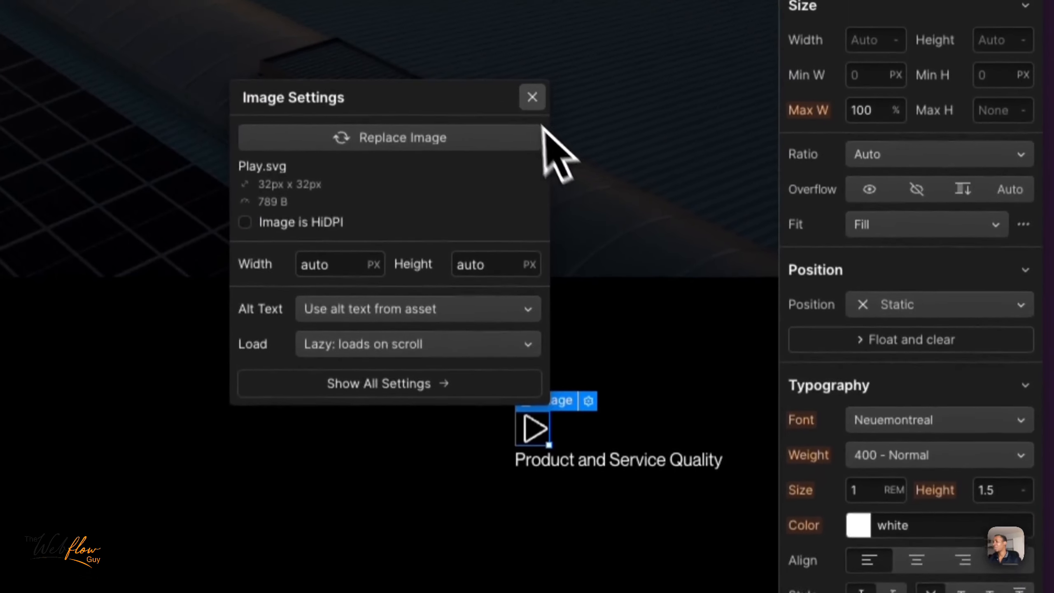
pyautogui.click(532, 97)
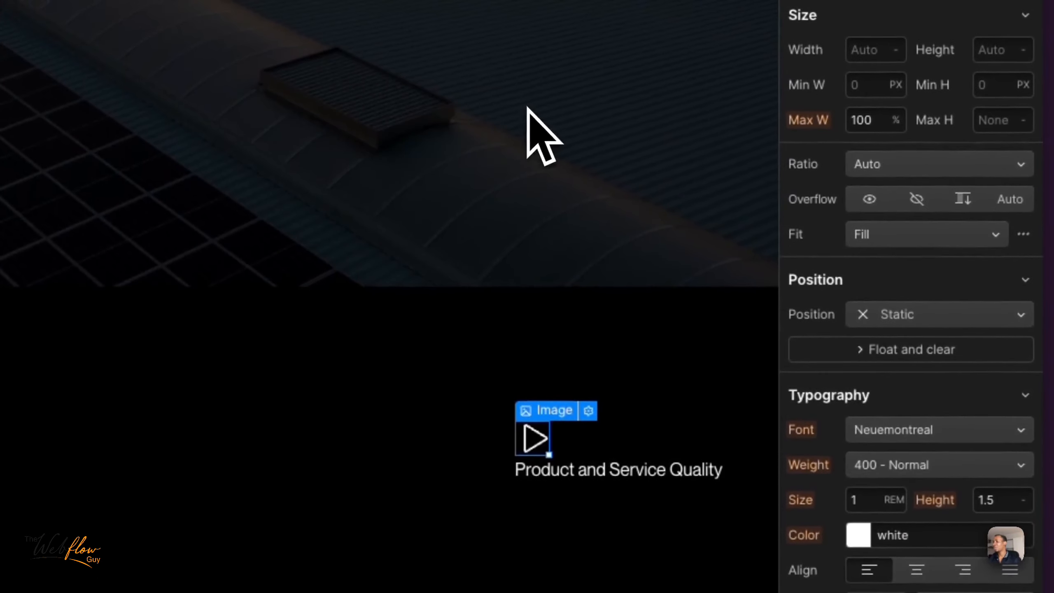
# Give the div block holding the image and text block the class offer_right-item.
pyautogui.click(592, 477)
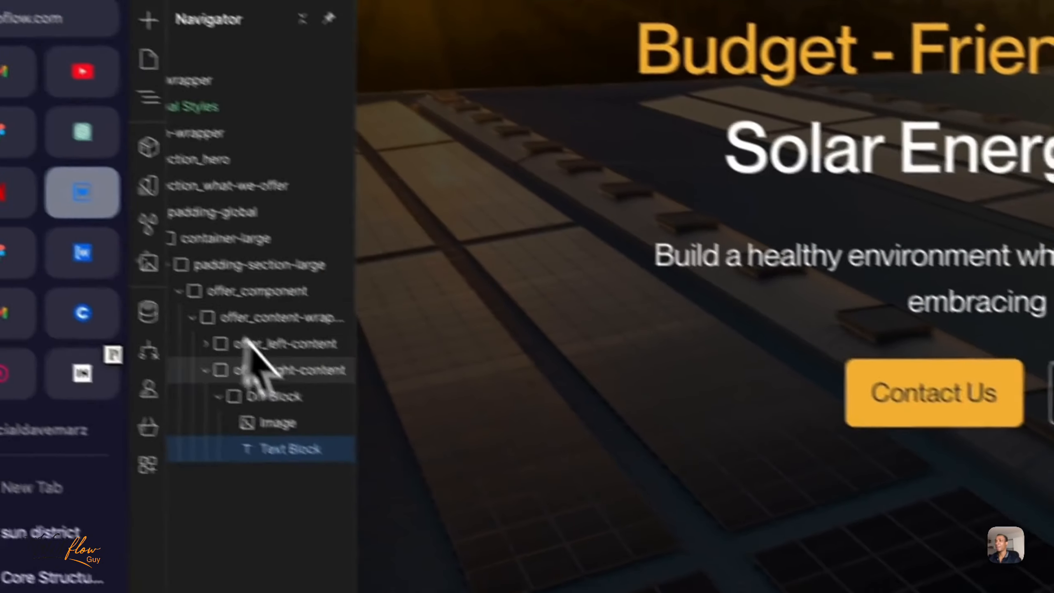
pyautogui.click(279, 396)
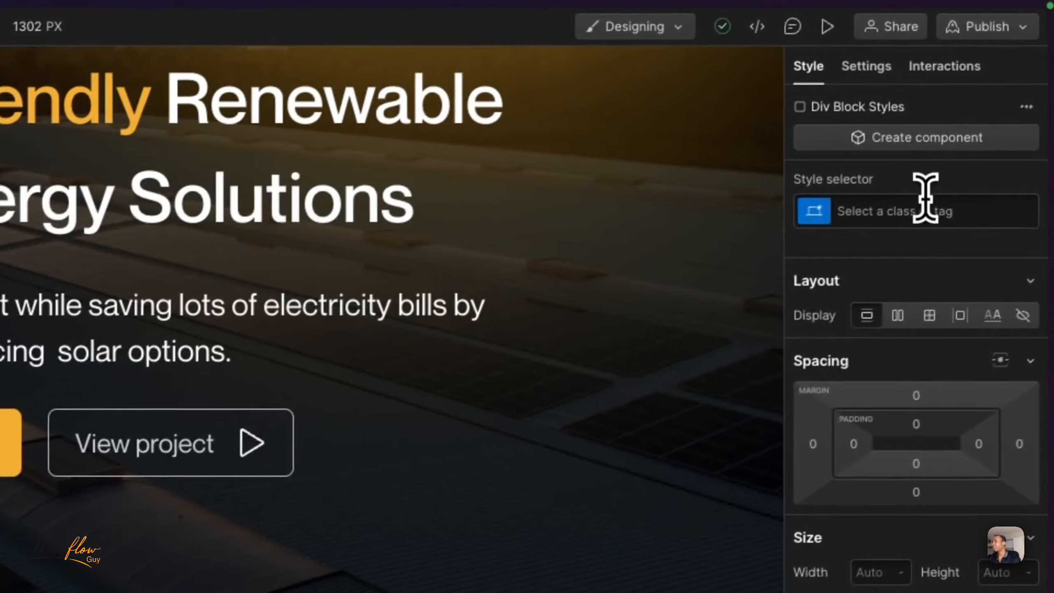
pyautogui.click(921, 210)
pyautogui.write('offer_right-i')
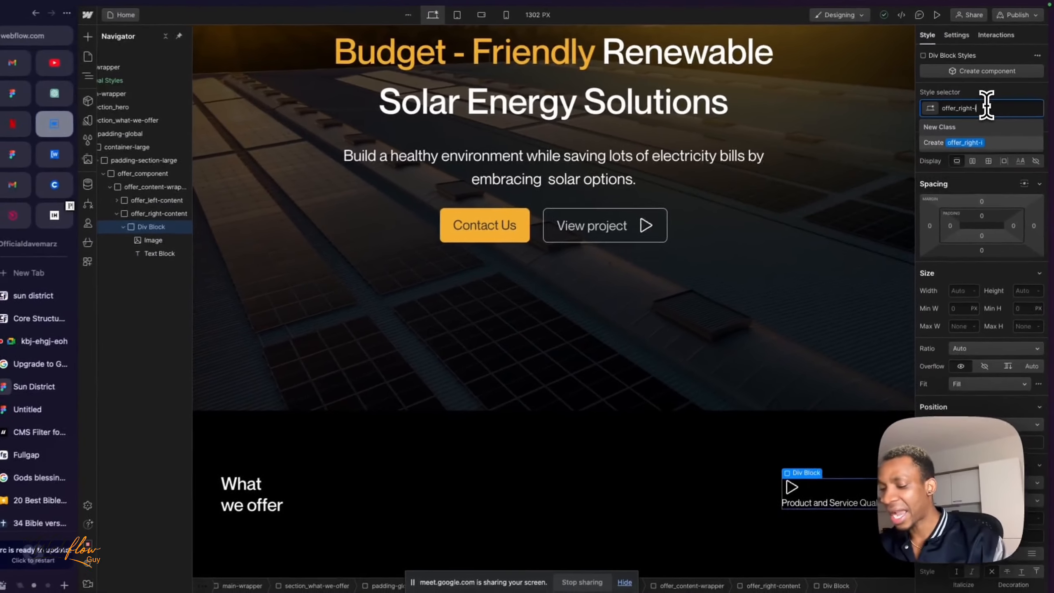
pyautogui.write('tem')
pyautogui.press('Return')
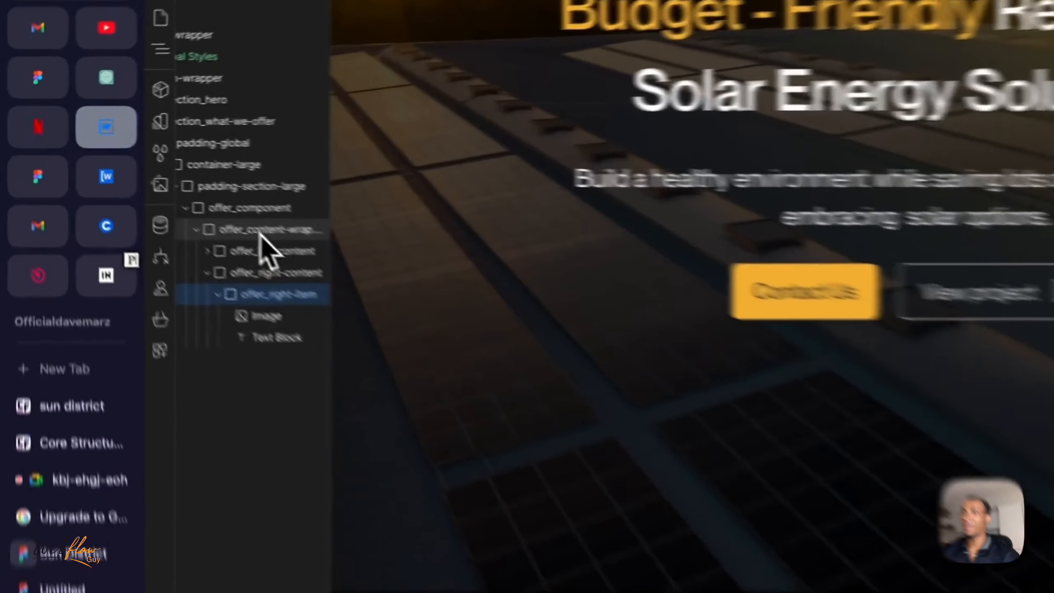
# Review the element nesting inside offer_content-wrapper and examine the icon and text arrangement of the offers in Figma.
pyautogui.click(164, 185)
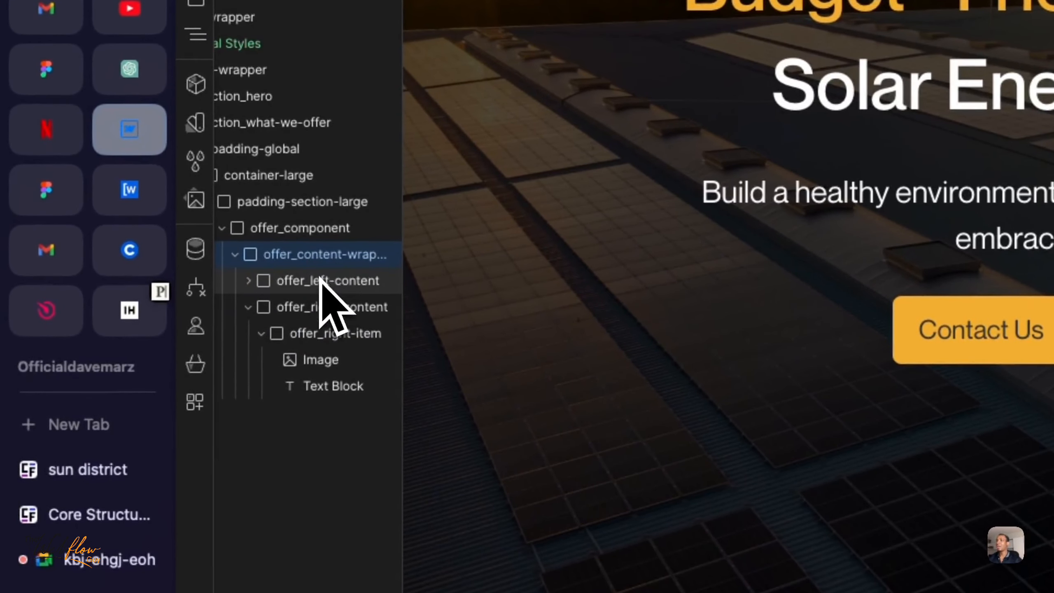
pyautogui.click(307, 286)
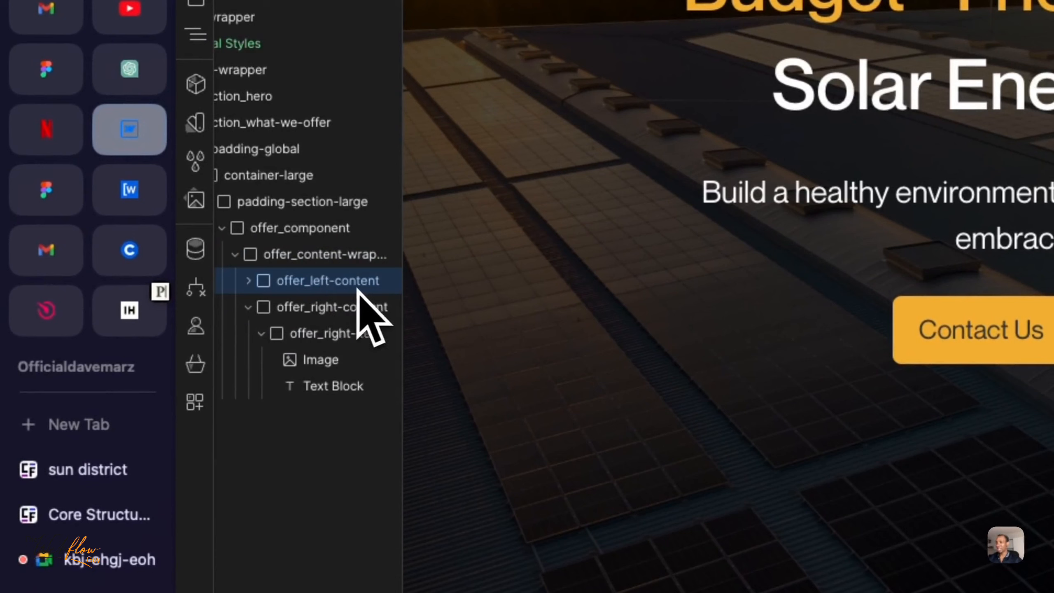
pyautogui.click(294, 310)
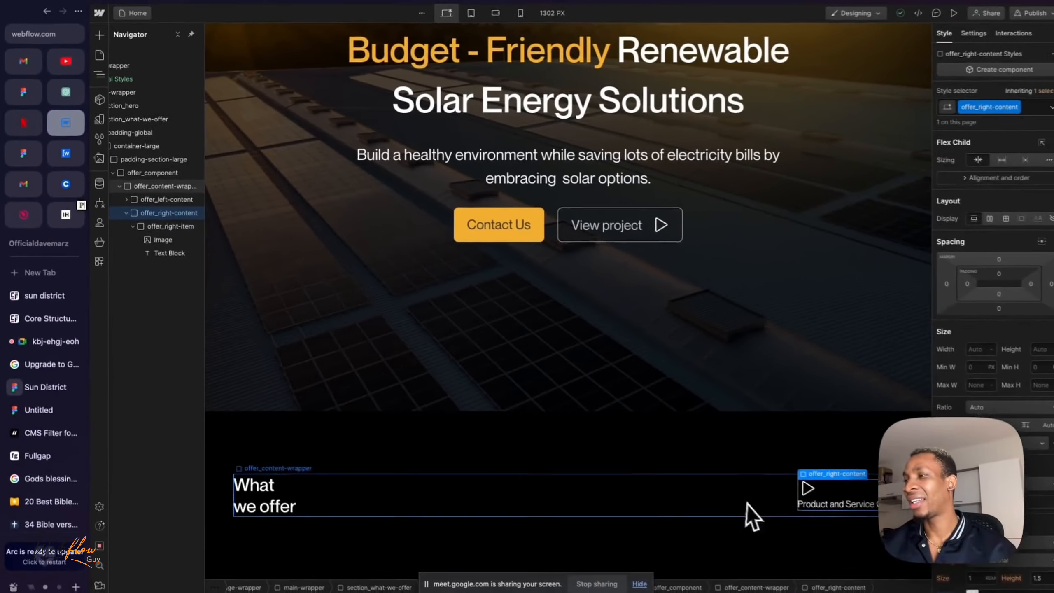
pyautogui.click(175, 229)
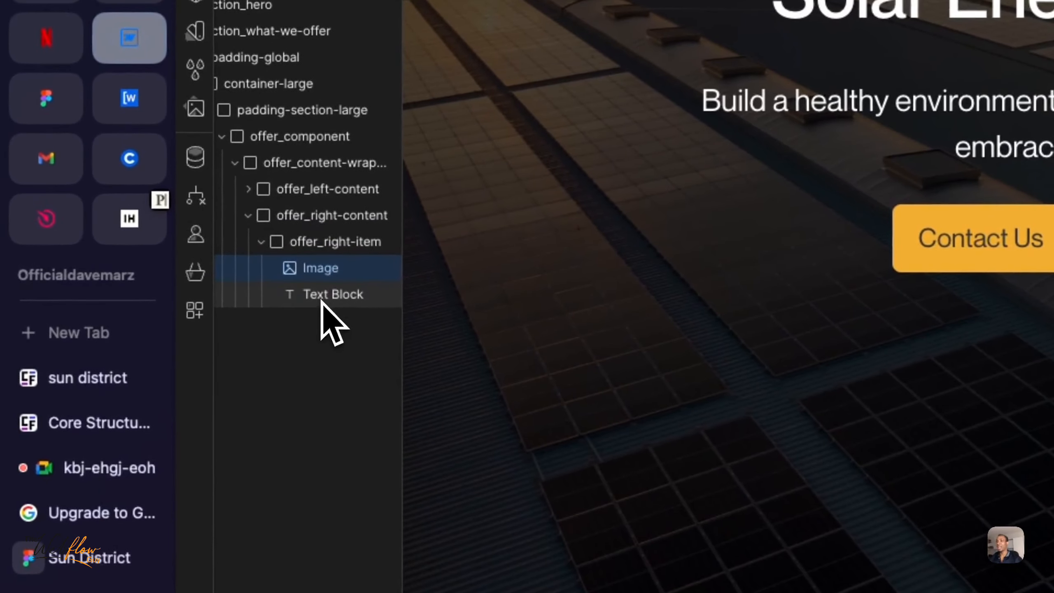
pyautogui.click(161, 252)
pyautogui.click(334, 246)
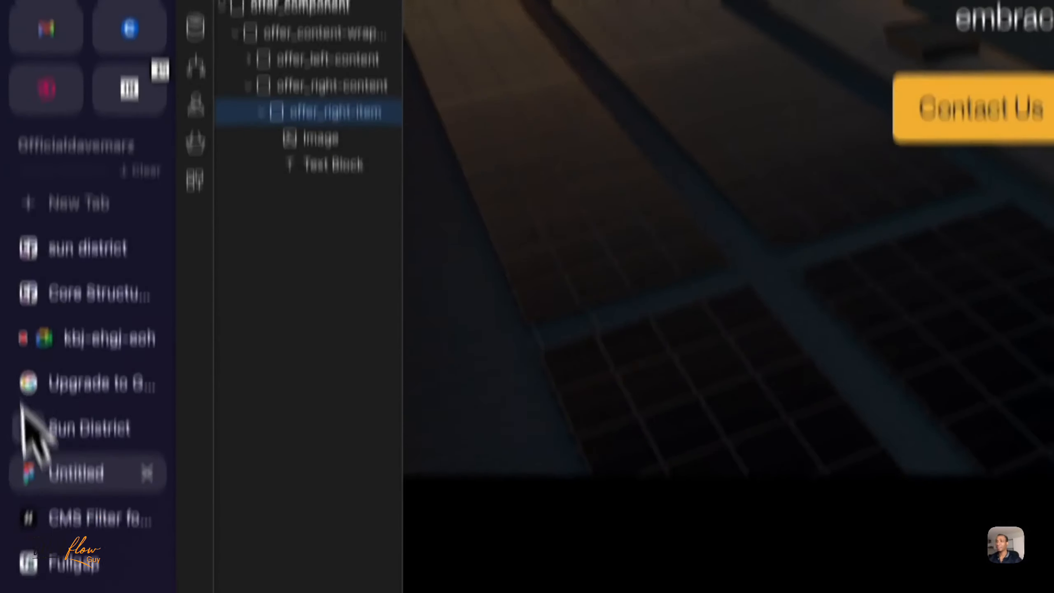
pyautogui.click(92, 556)
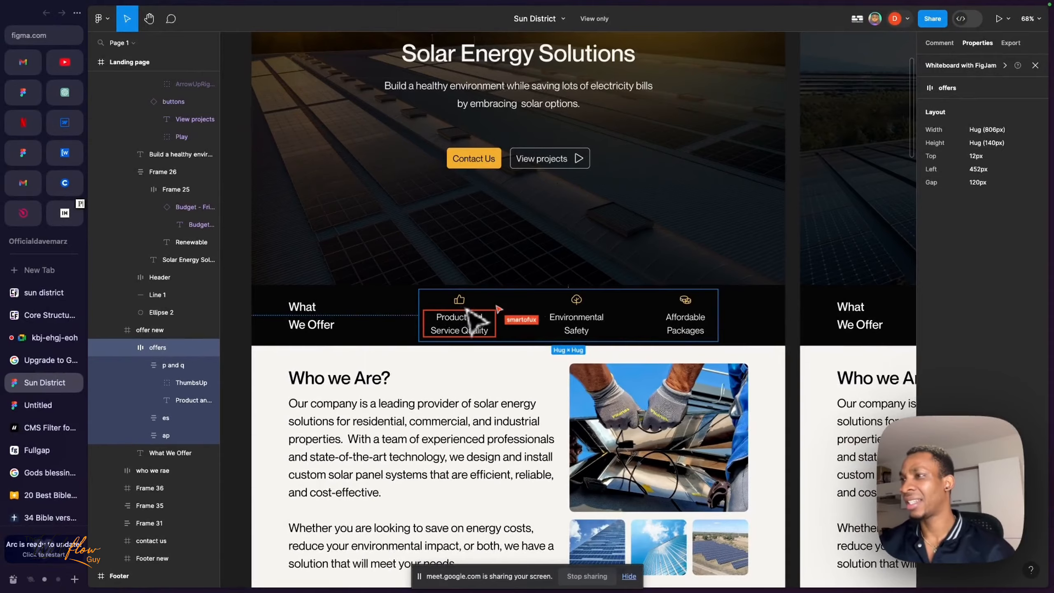
pyautogui.scroll(5, 467, 309)
pyautogui.scroll(-5, 436, 312)
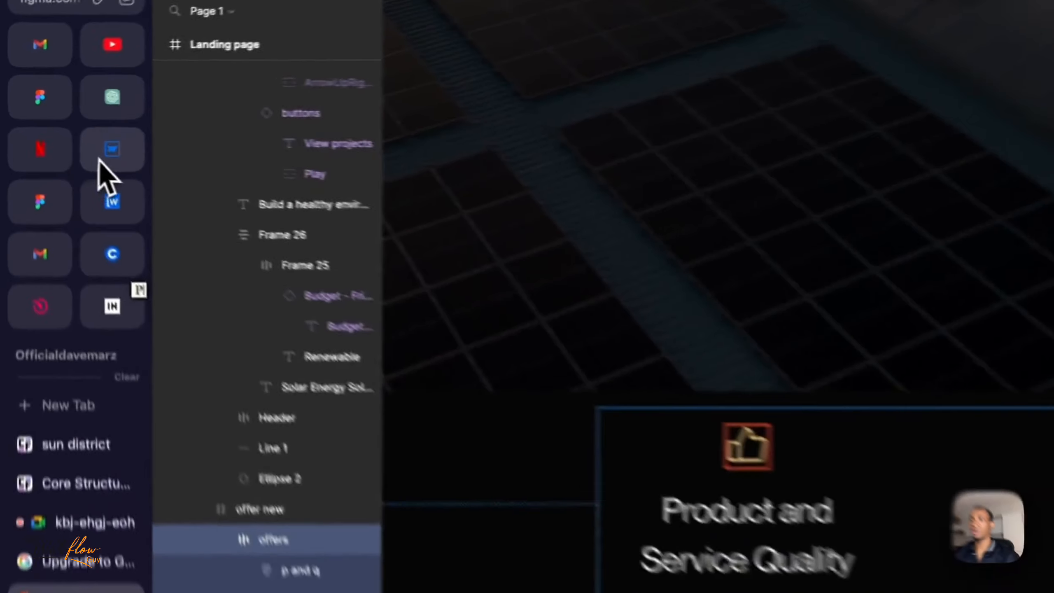
# Make offer_right-item in Webflow a vertical flex container with centered alignment and a row gap of 1 rem.
pyautogui.click(102, 159)
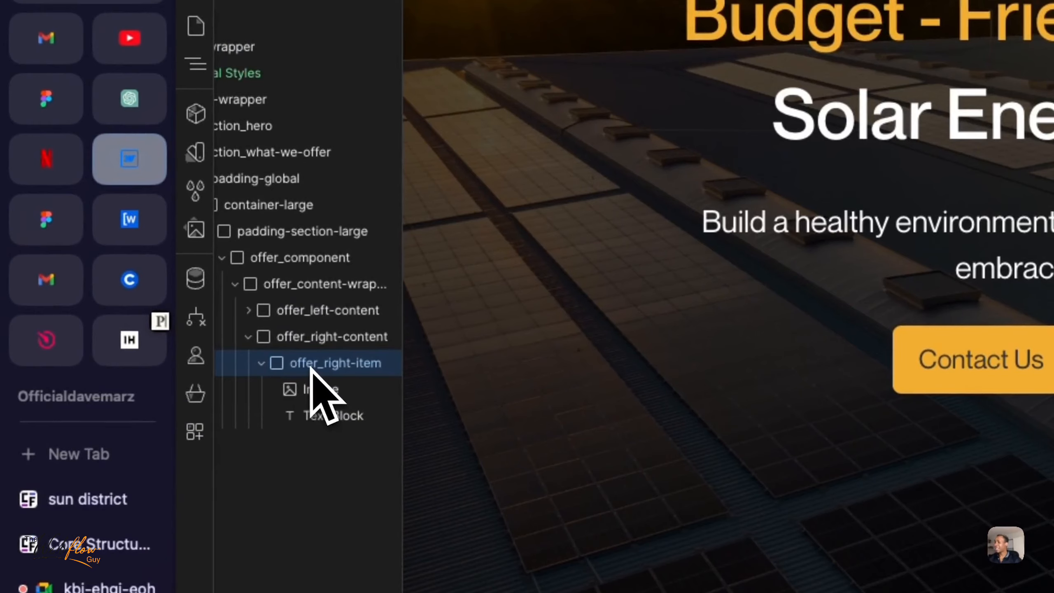
pyautogui.click(312, 388)
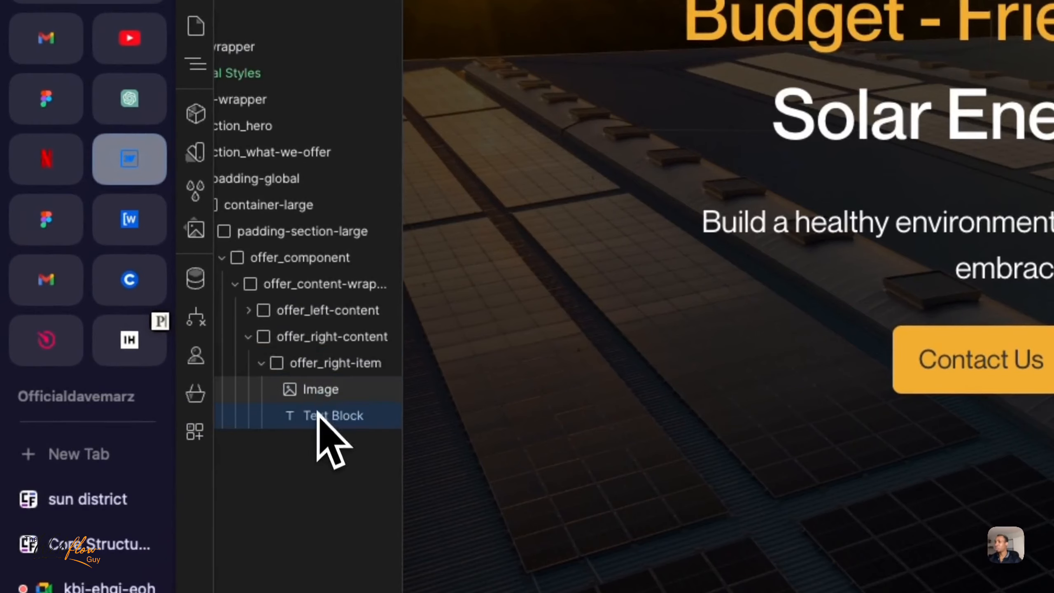
pyautogui.click(330, 364)
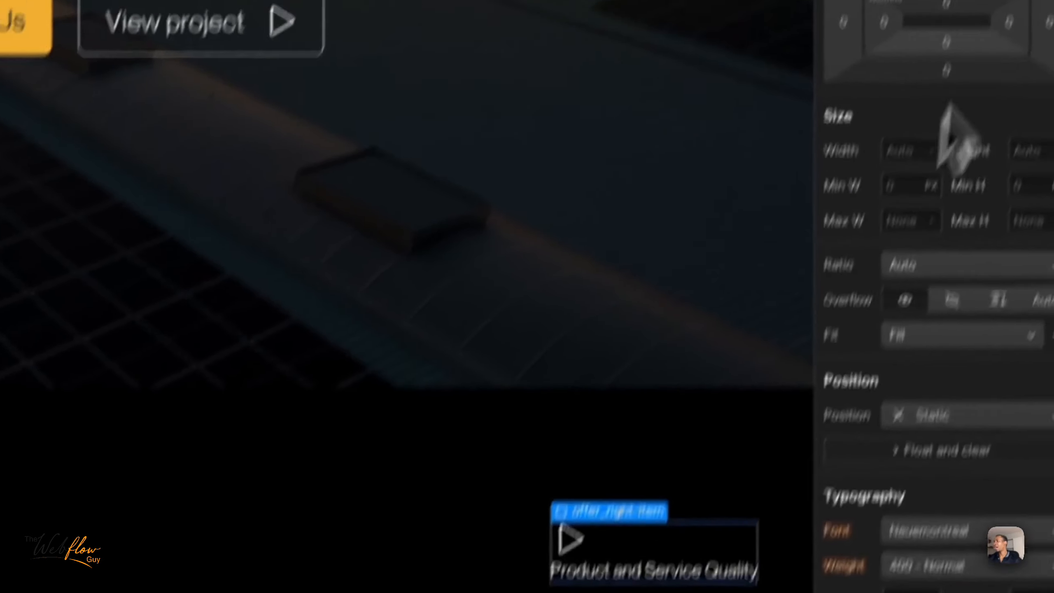
pyautogui.scroll(5, 922, 153)
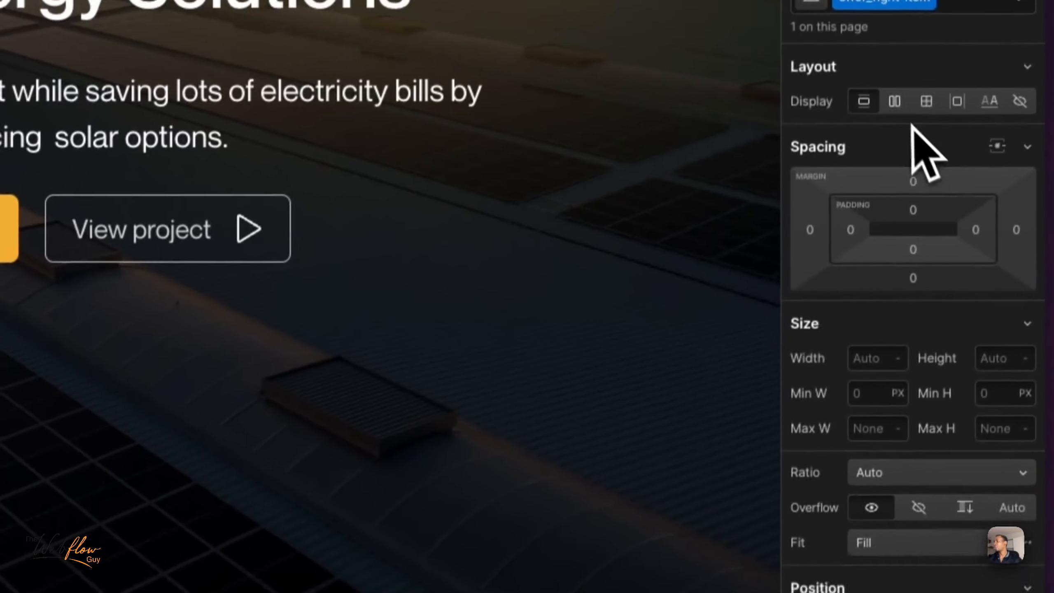
pyautogui.click(893, 120)
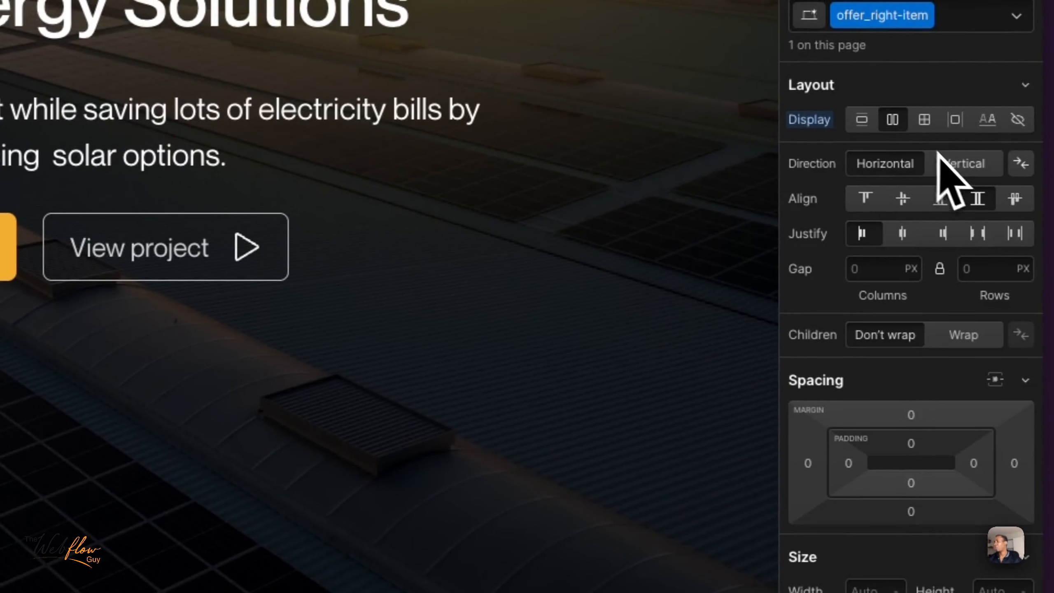
pyautogui.click(959, 164)
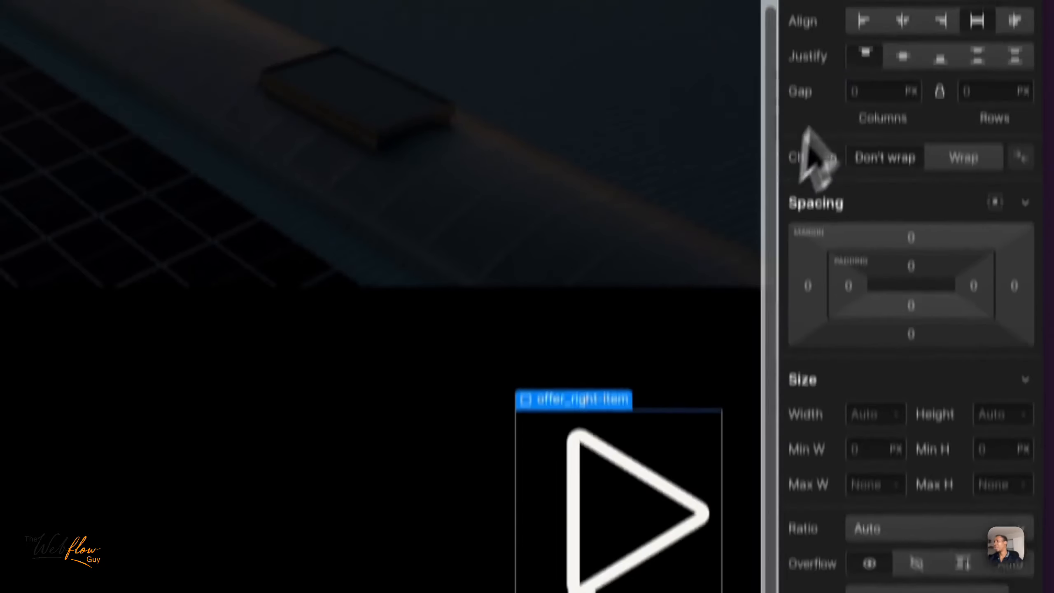
pyautogui.click(903, 20)
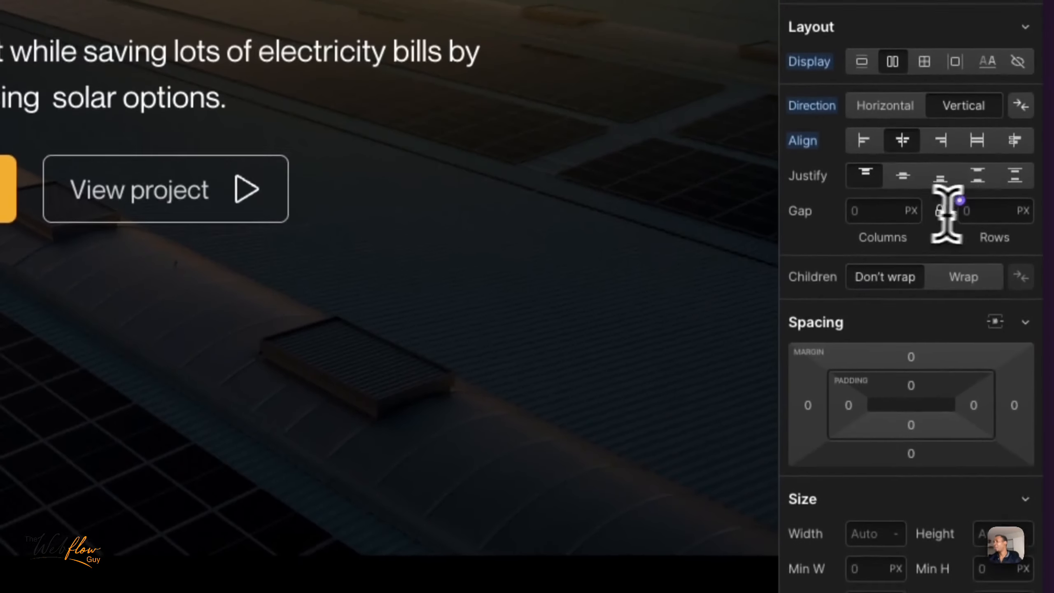
pyautogui.click(992, 157)
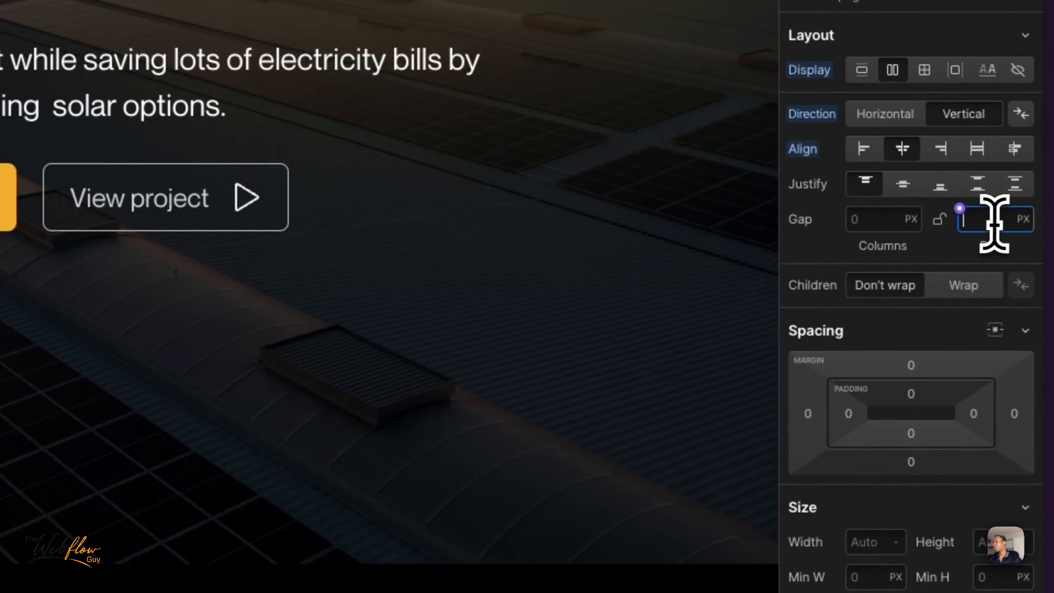
pyautogui.write('1rem')
pyautogui.press('Return')
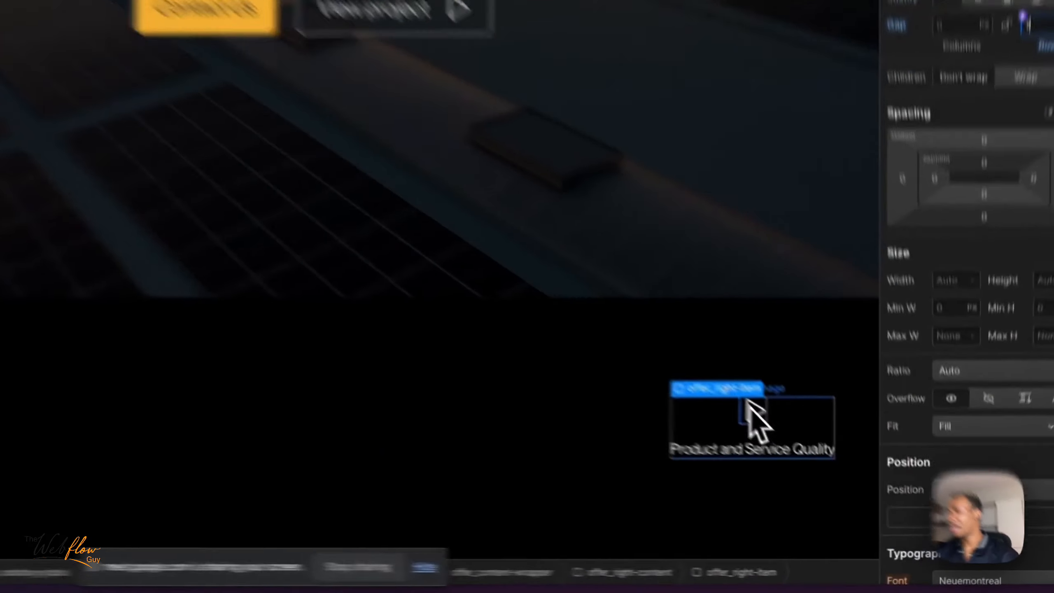
# Duplicate offer_right-item twice inside offer_right-content to make three offer items.
pyautogui.click(838, 477)
pyautogui.click(675, 413)
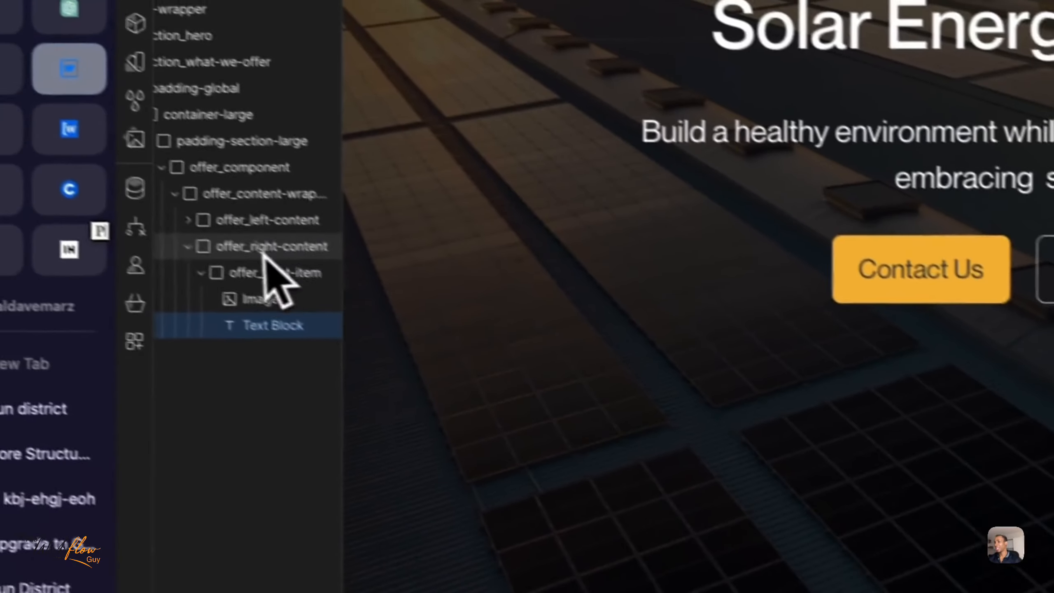
pyautogui.click(286, 287)
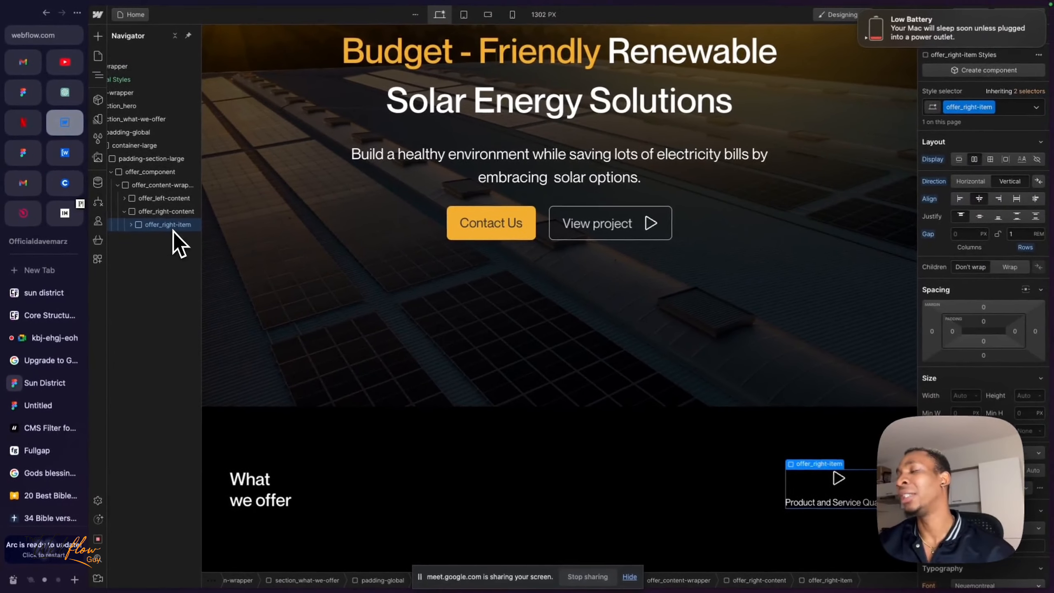
pyautogui.hscroll(-1, 173, 231)
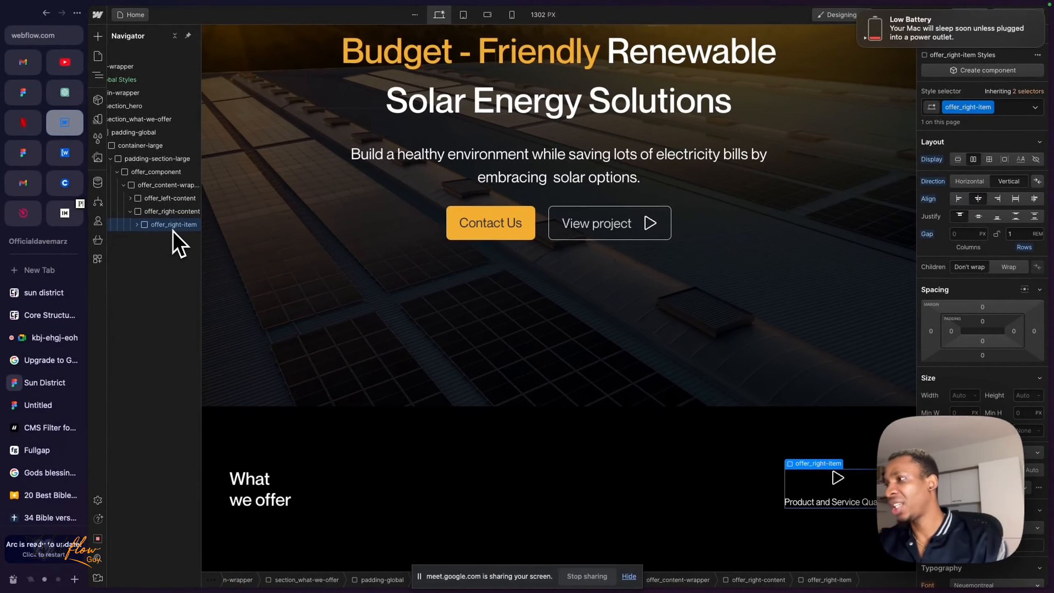
pyautogui.press('super+d')
pyautogui.press('super+d')
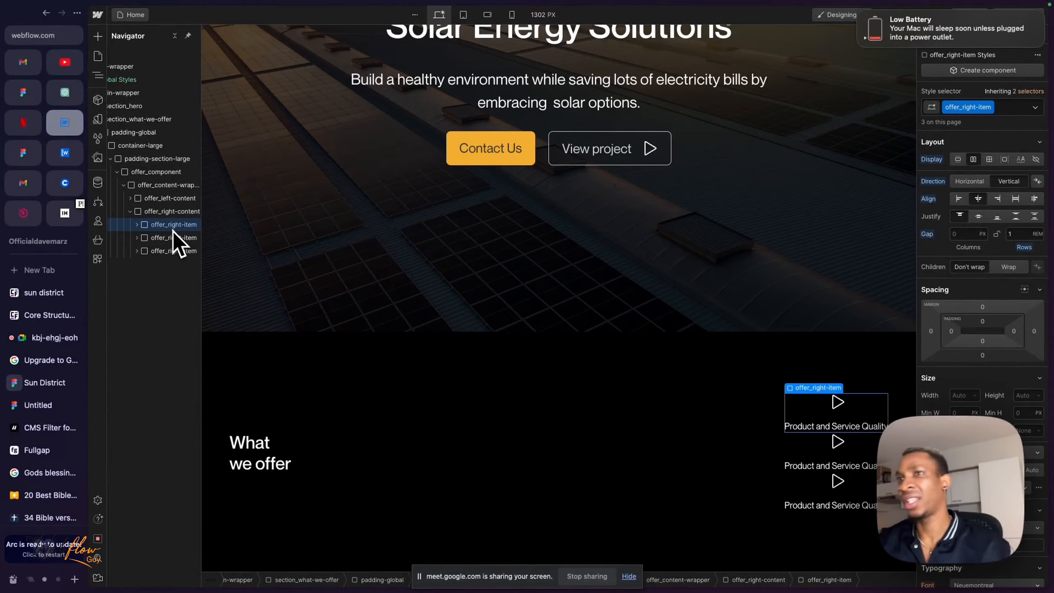
# Compare offer_right-content with the Figma offers row and make it a horizontal flex container with a 2 rem column gap.
pyautogui.click(41, 367)
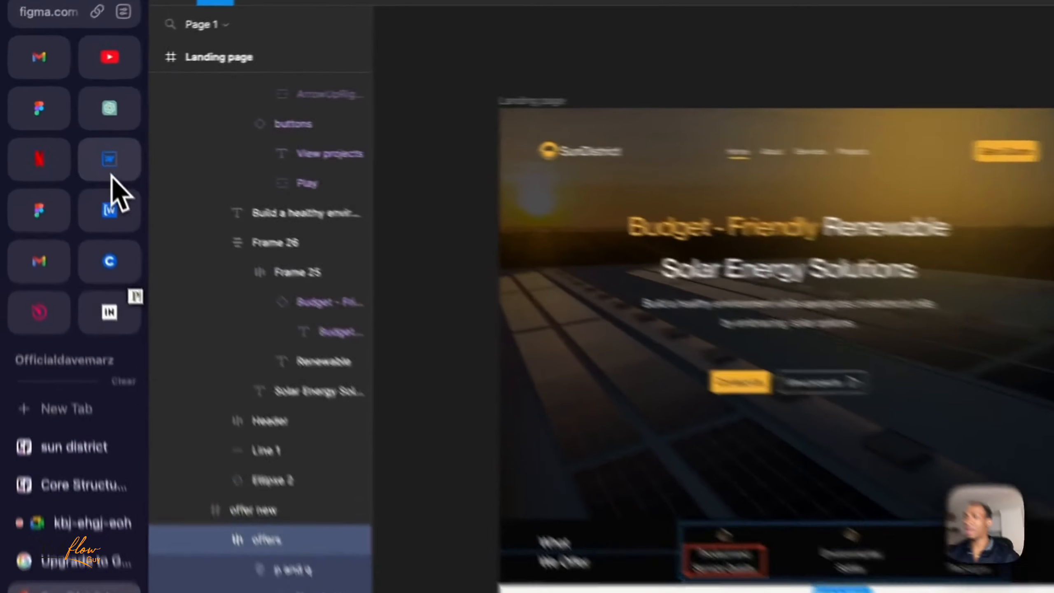
pyautogui.click(64, 122)
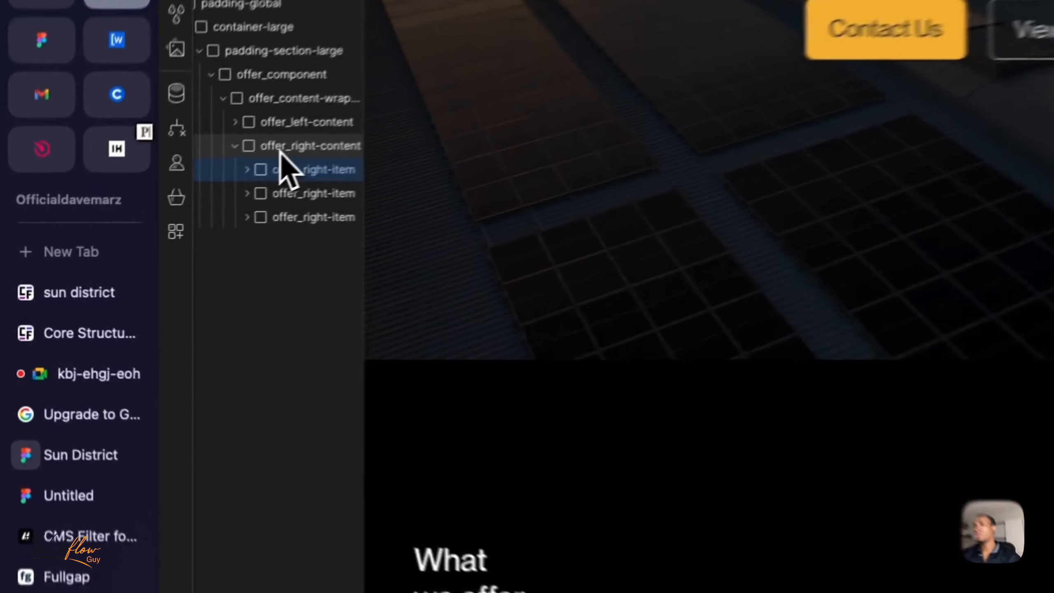
pyautogui.click(156, 212)
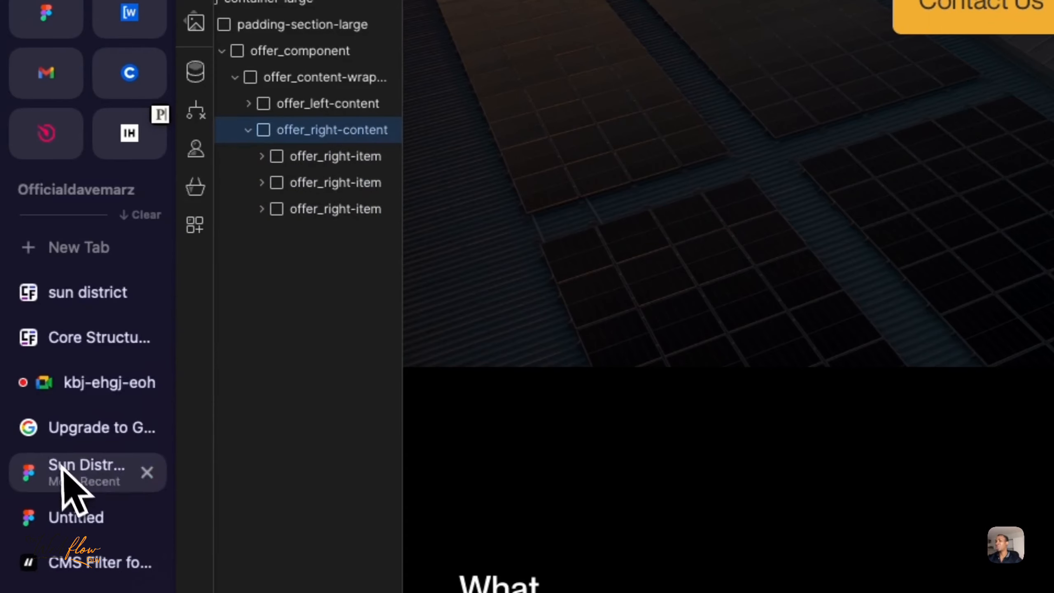
pyautogui.click(70, 474)
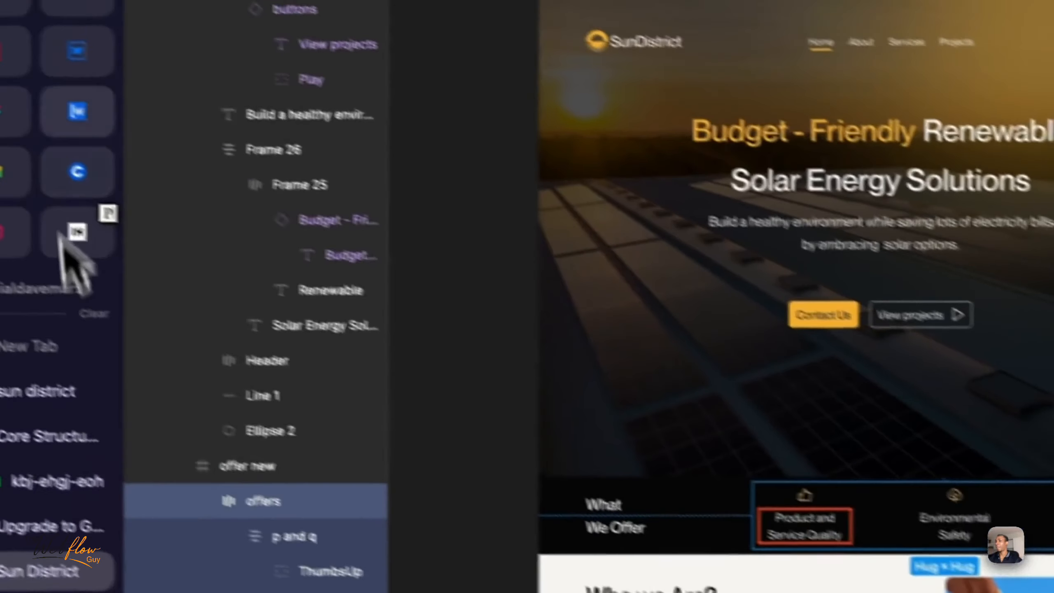
pyautogui.click(129, 77)
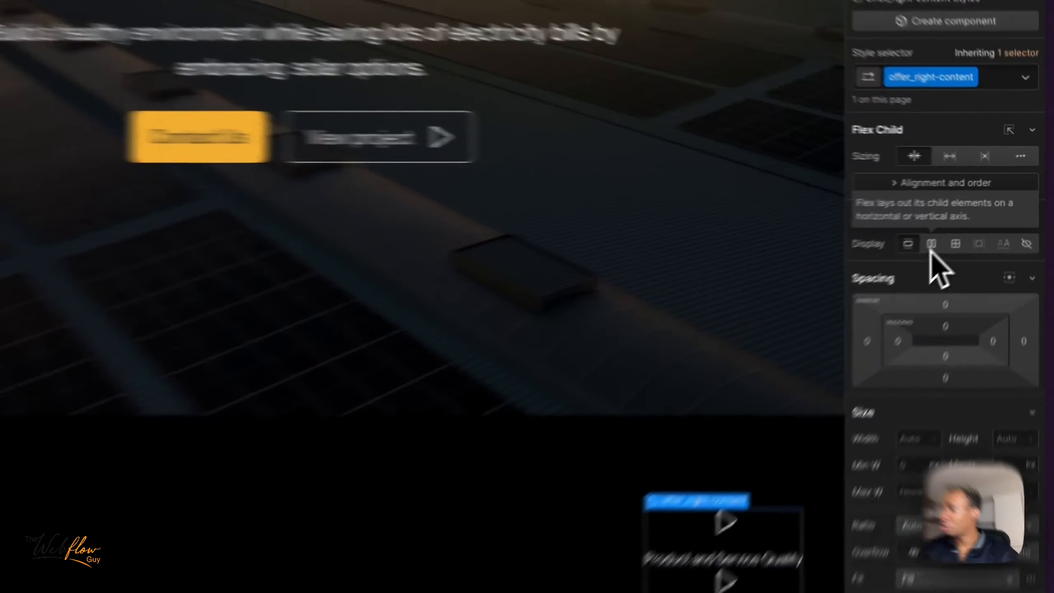
pyautogui.click(973, 216)
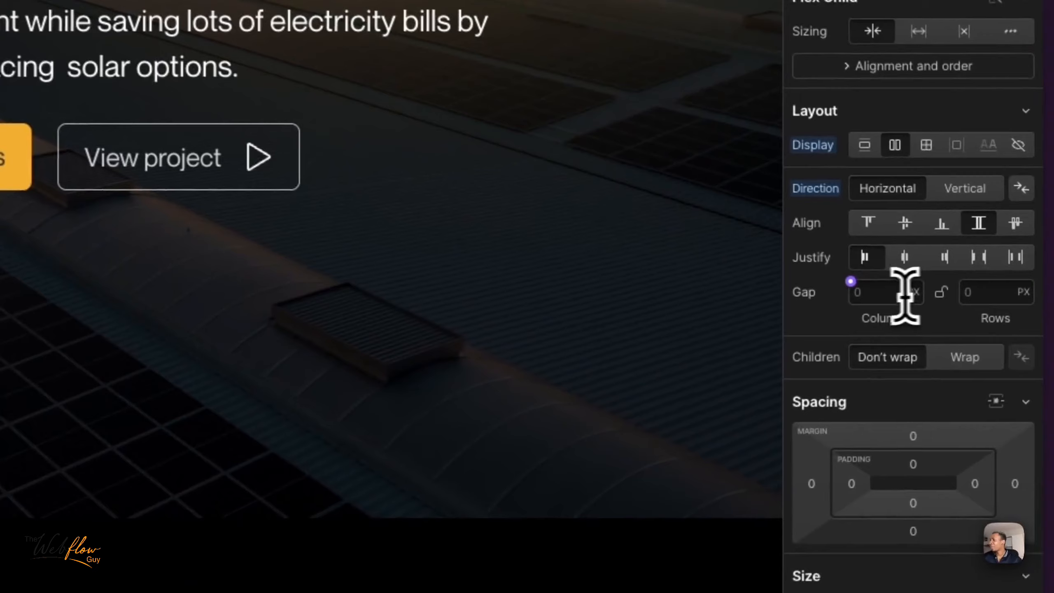
pyautogui.click(967, 292)
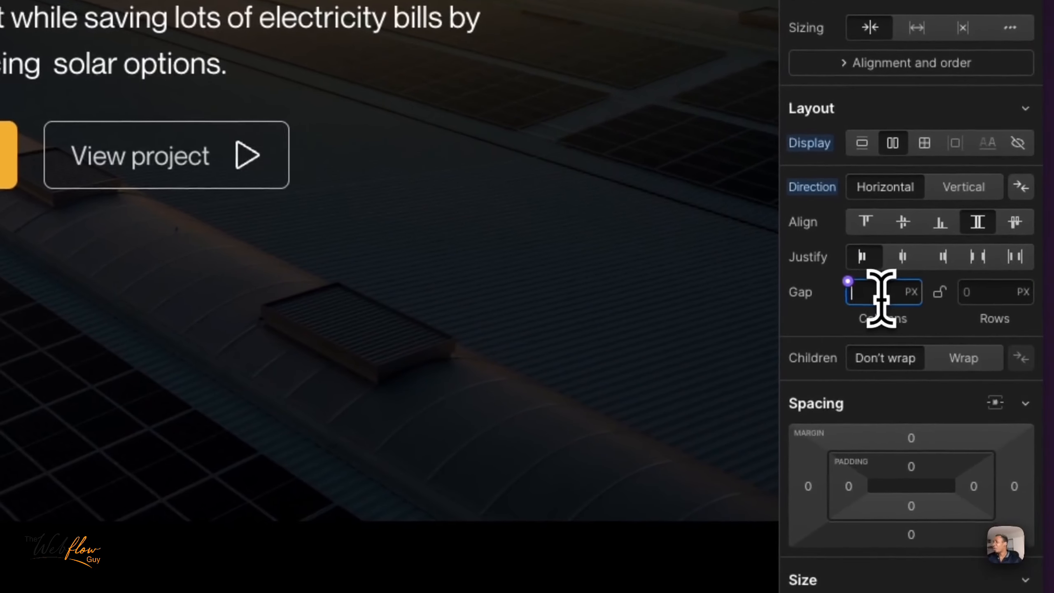
pyautogui.write('2rem')
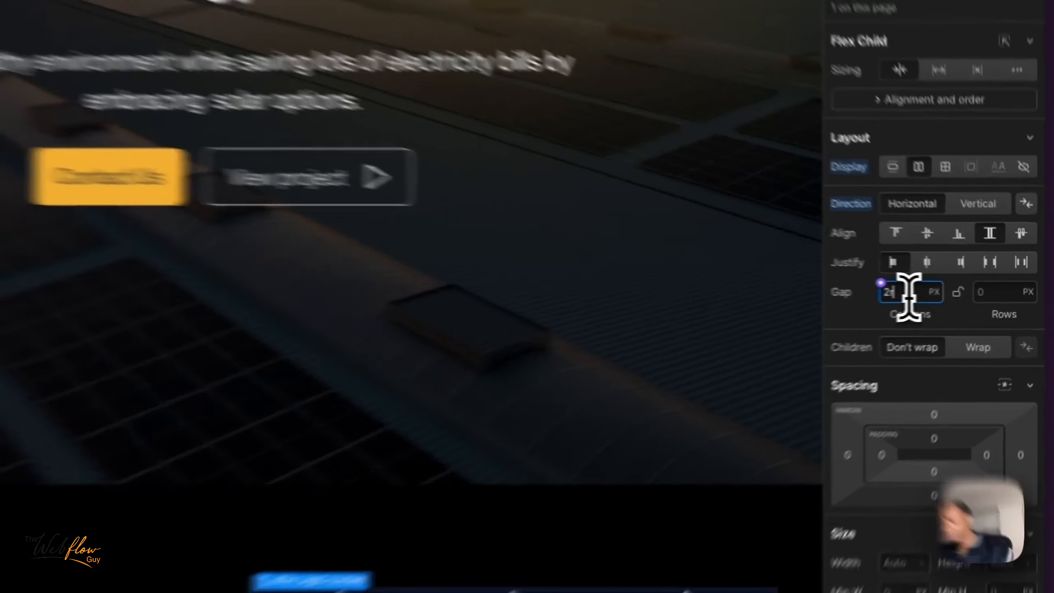
pyautogui.press('Return')
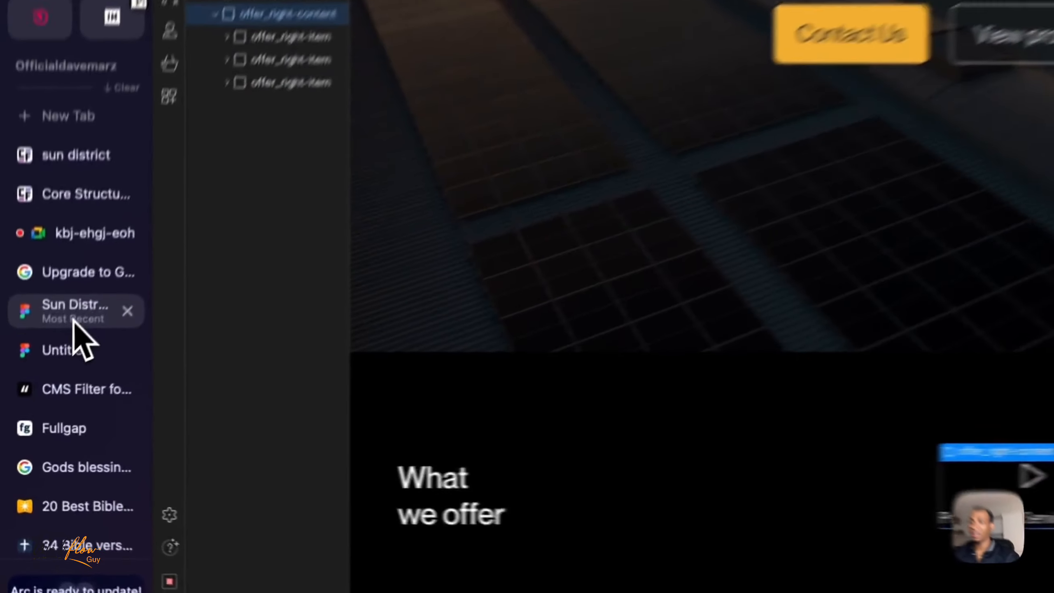
# Inspect the spacing between the offers and the Environmental Safety text properties in the Figma design.
pyautogui.click(43, 382)
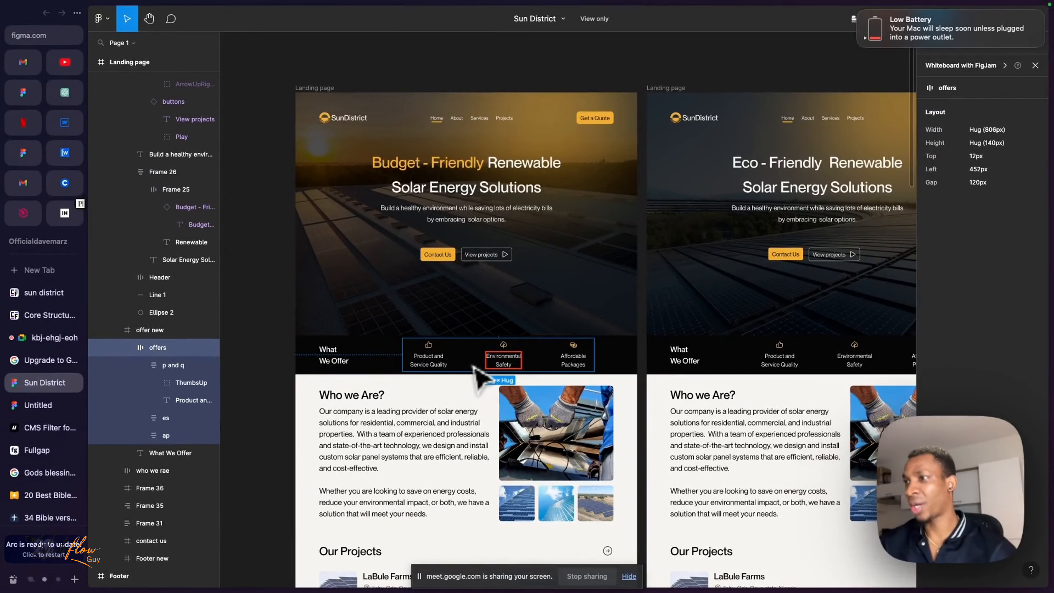
pyautogui.scroll(5, 476, 369)
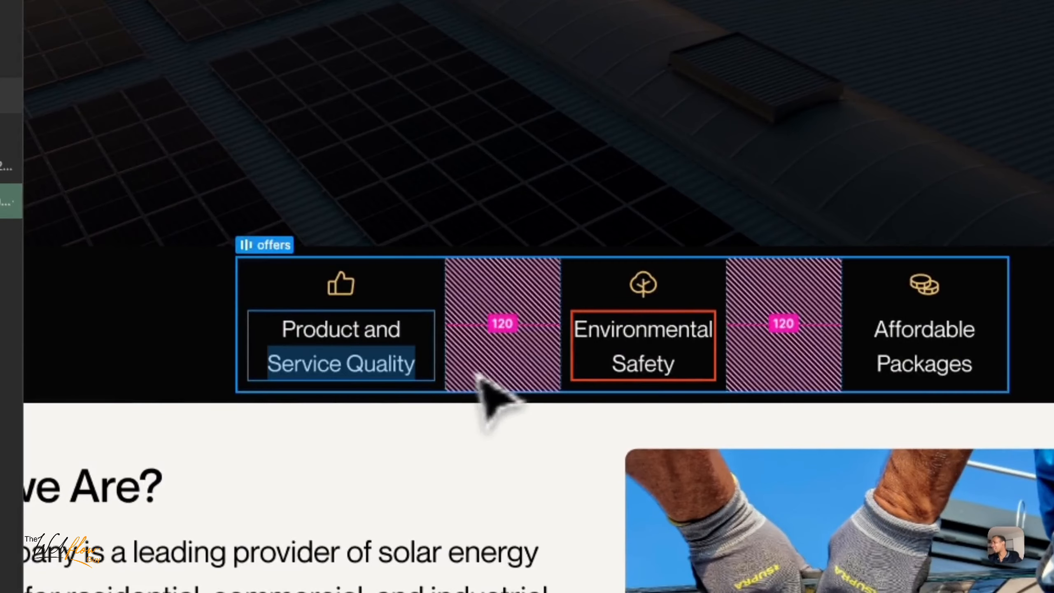
pyautogui.click(616, 366)
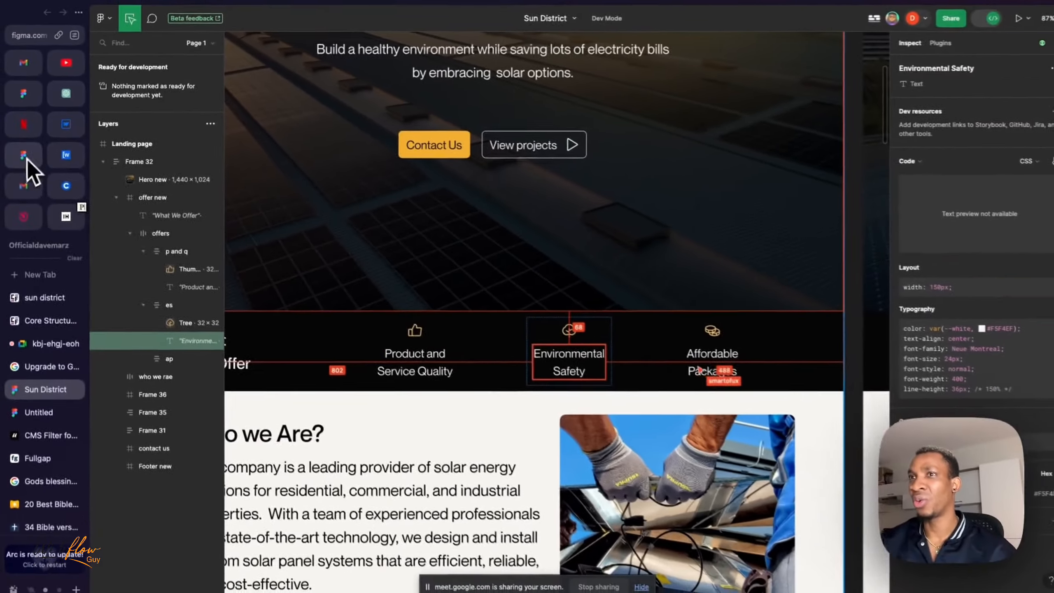
pyautogui.moveTo(23, 162)
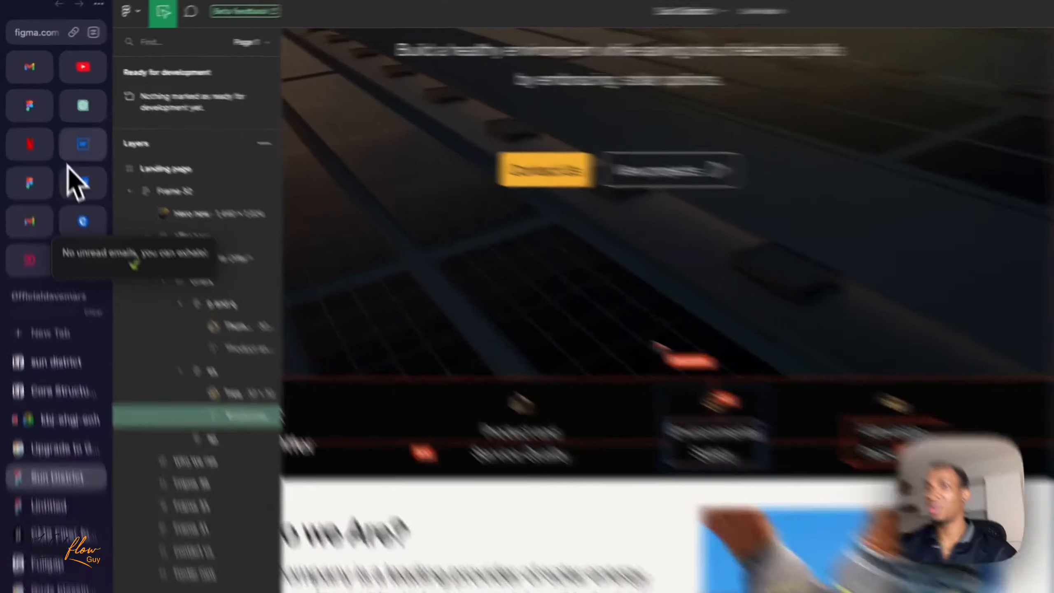
# Back in Webflow, set the width of the offer_right-item class to 8 rem.
pyautogui.click(64, 124)
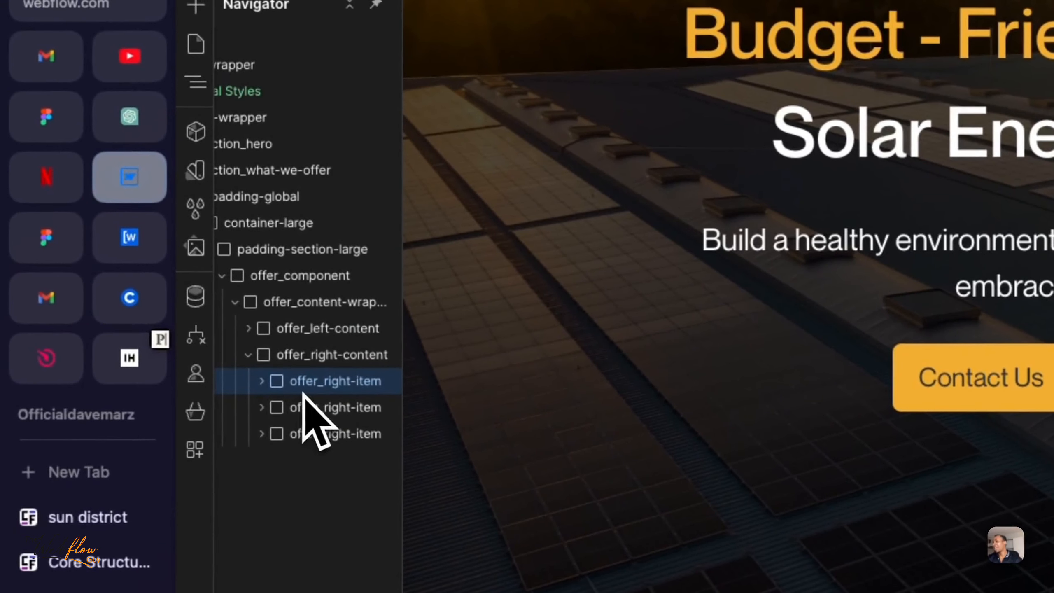
pyautogui.click(333, 409)
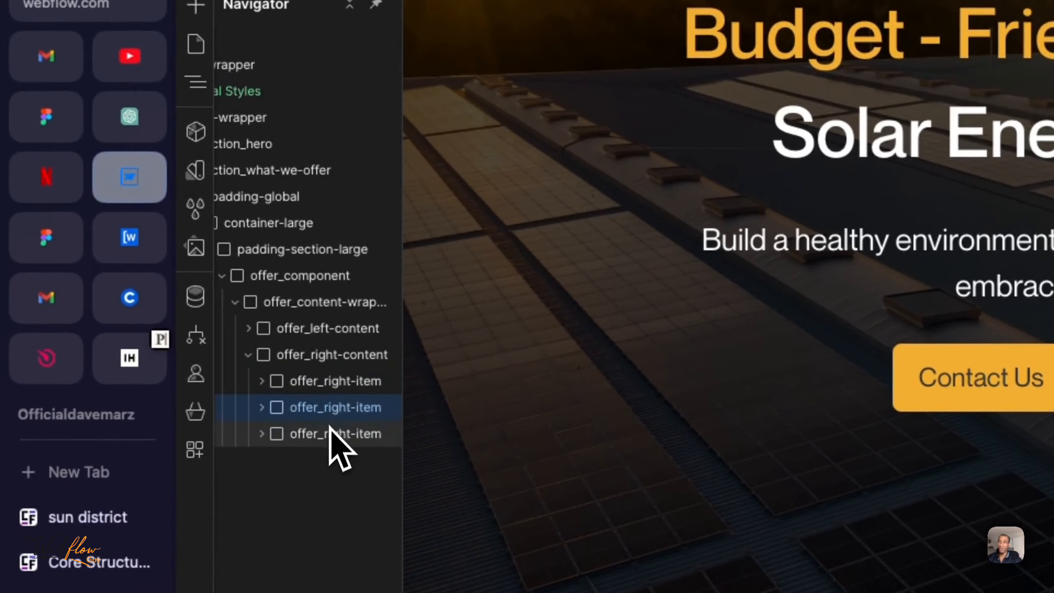
pyautogui.click(334, 389)
pyautogui.click(332, 405)
pyautogui.click(328, 388)
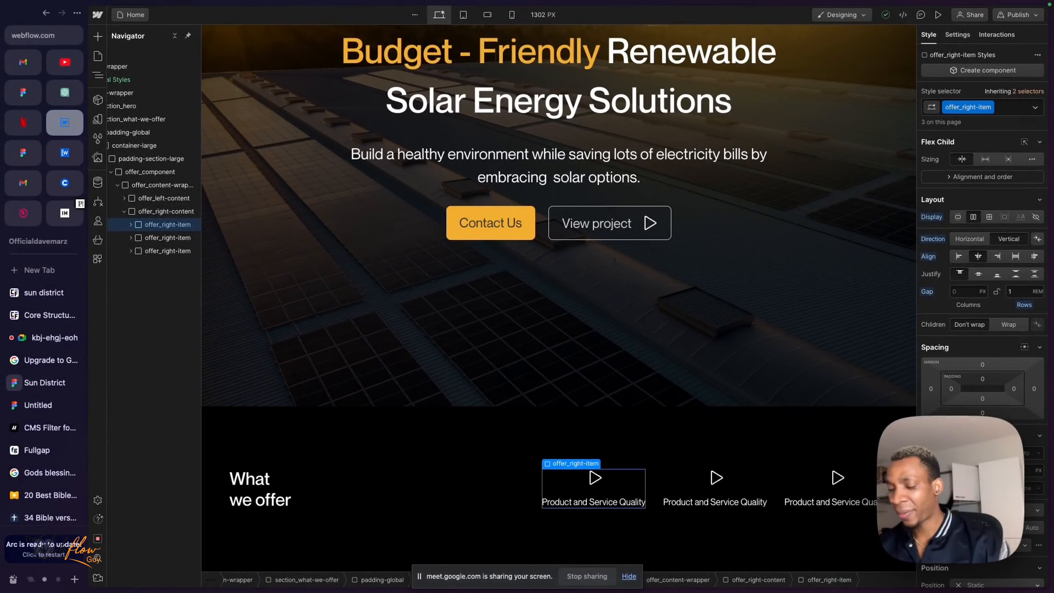
pyautogui.press('Return')
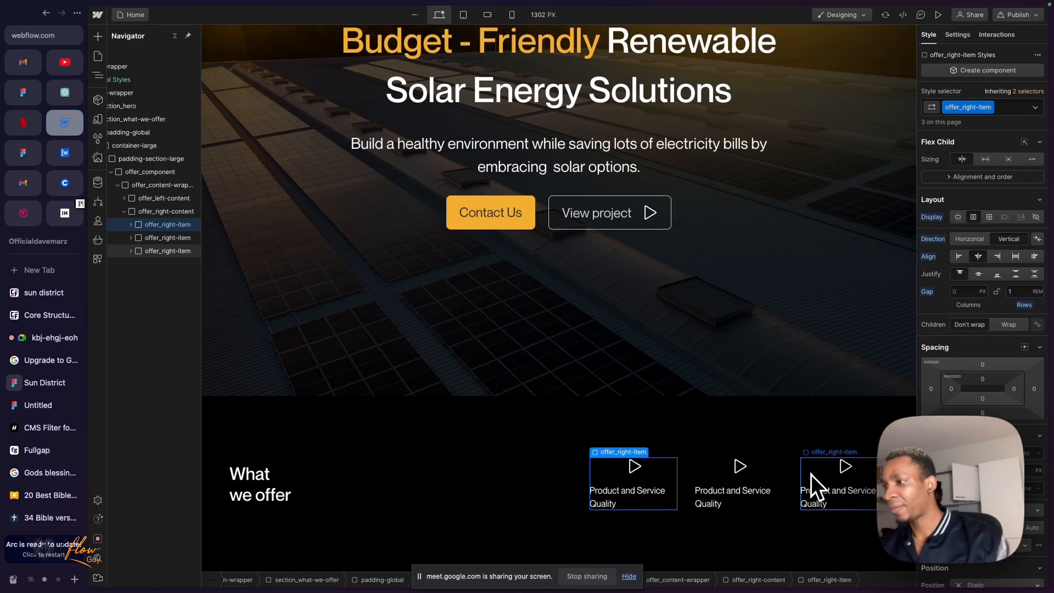
pyautogui.press('super+z')
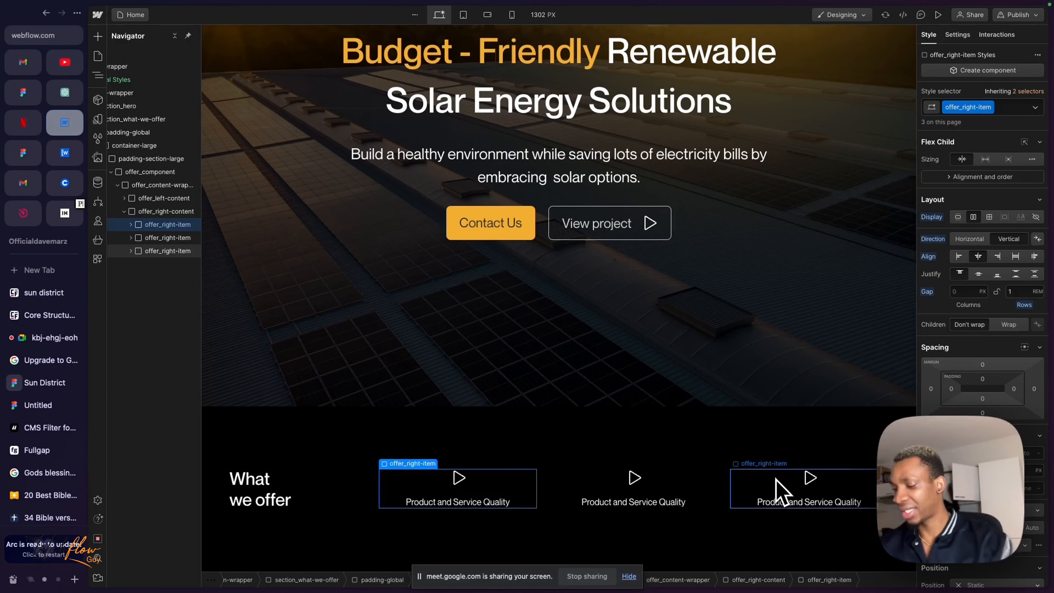
pyautogui.press('super+shift+z')
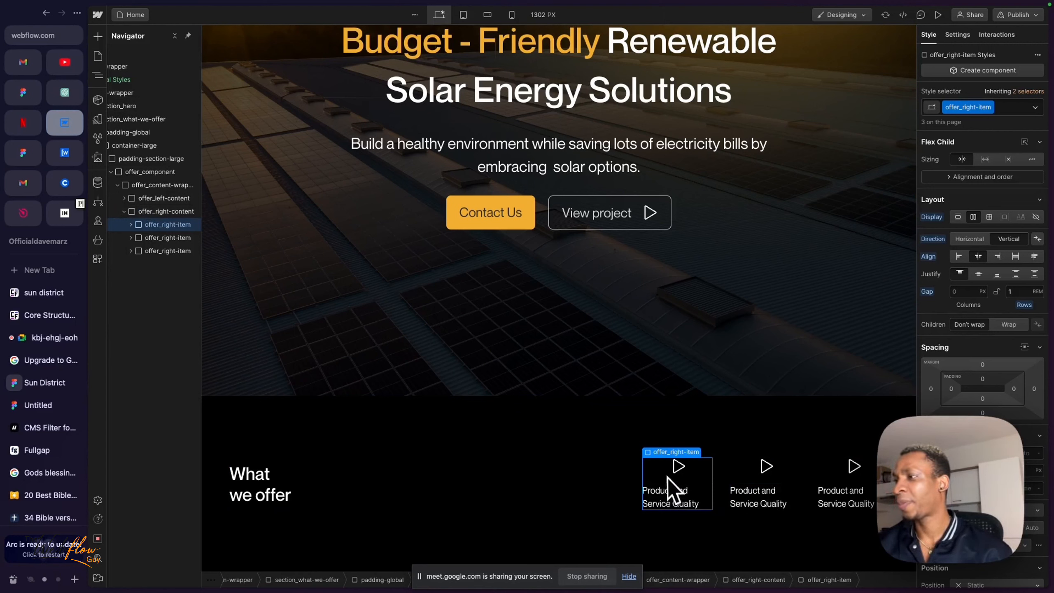
# Center-align the text of the offer_right-item class.
pyautogui.scroll(-4, 983, 291)
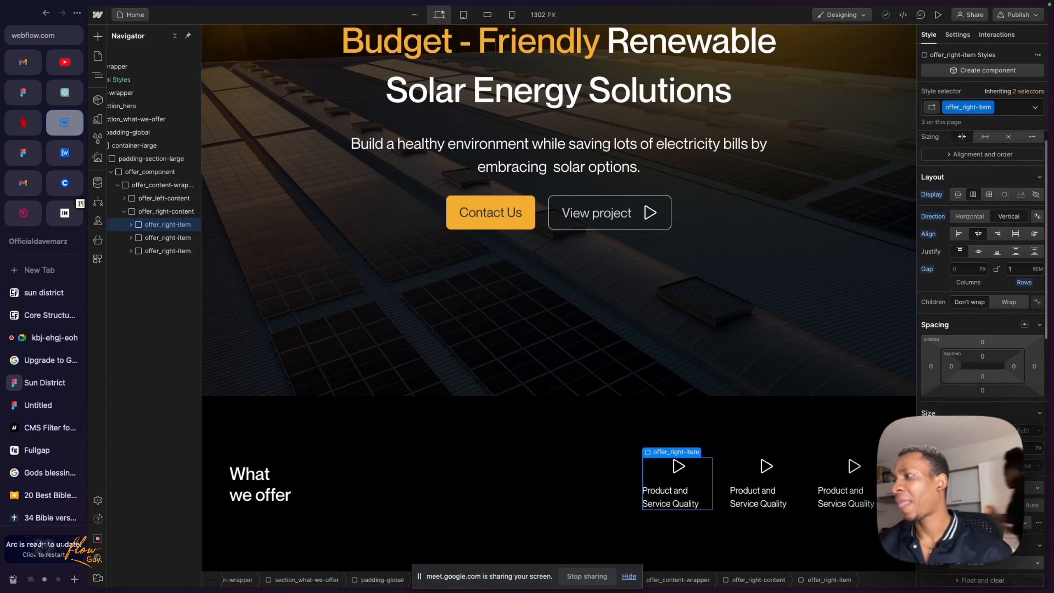
pyautogui.scroll(-2, 982, 291)
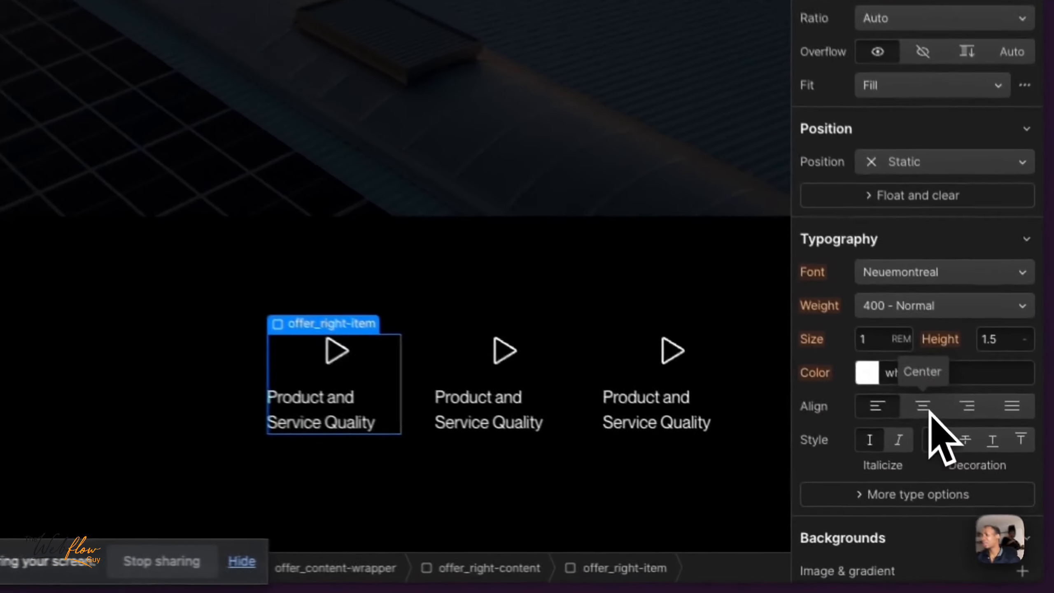
pyautogui.click(987, 497)
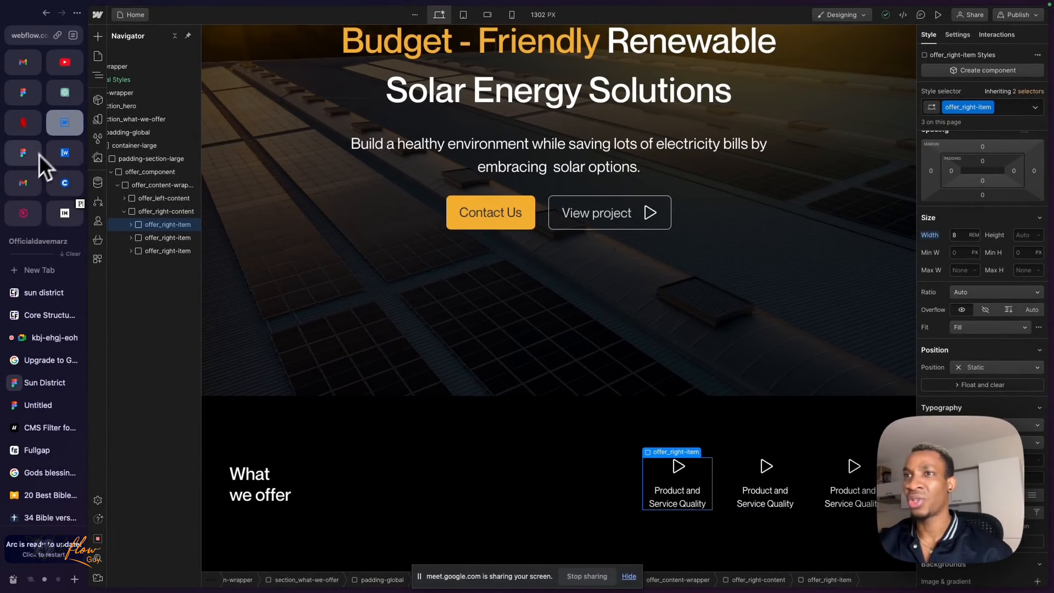
# Copy "Environmental Safety" from the Figma design and use it to replace the second offer item's text in Webflow.
pyautogui.click(29, 383)
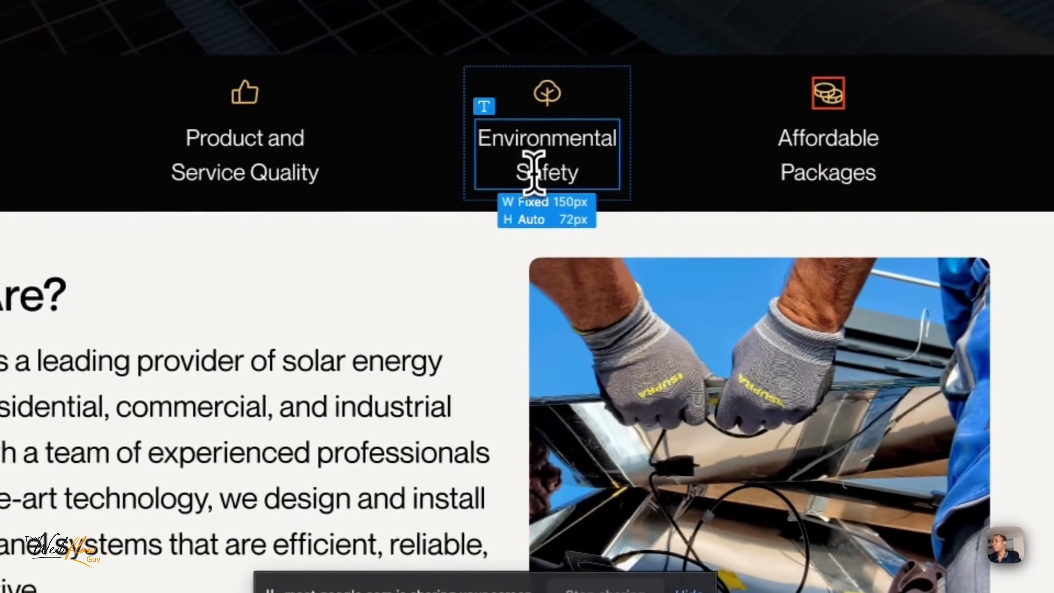
pyautogui.doubleClick(534, 172)
pyautogui.press('super+c')
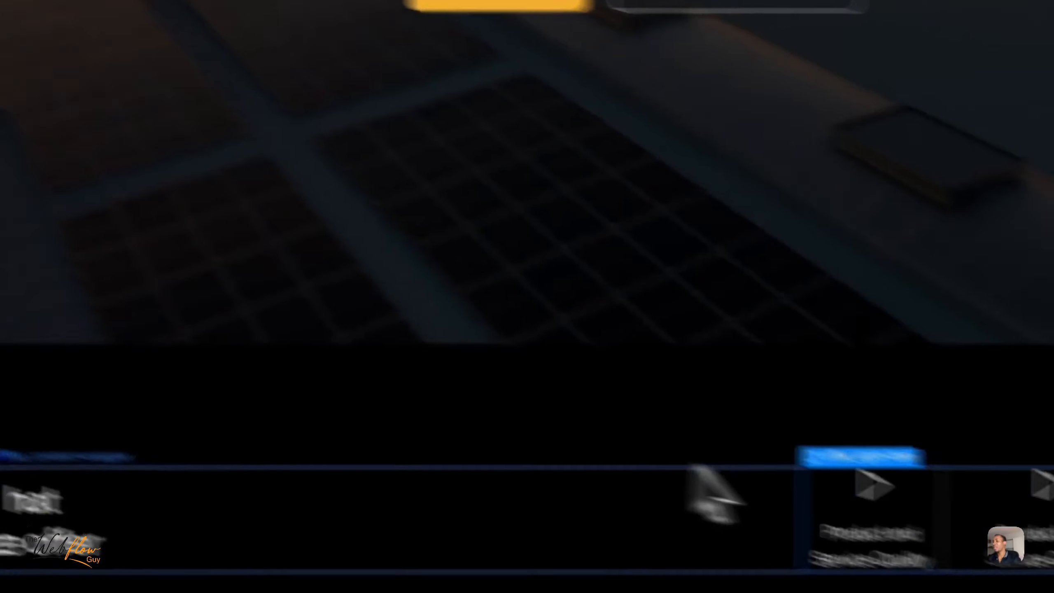
pyautogui.doubleClick(741, 484)
pyautogui.press('super+v')
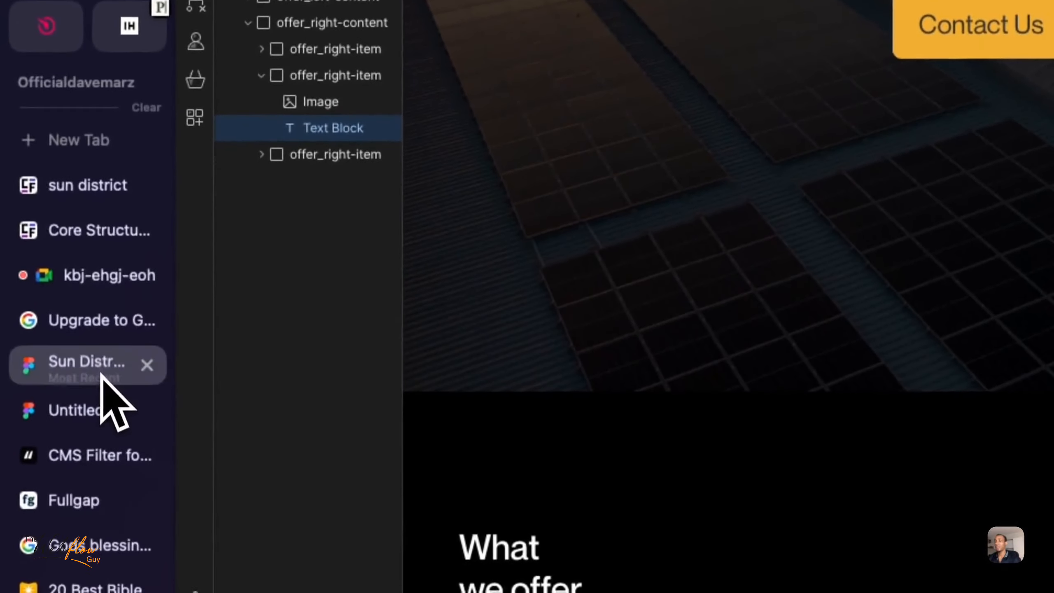
# Copy "Affordable Packages" from Figma and use it to replace the third offer item's text in Webflow.
pyautogui.click(101, 374)
pyautogui.doubleClick(795, 424)
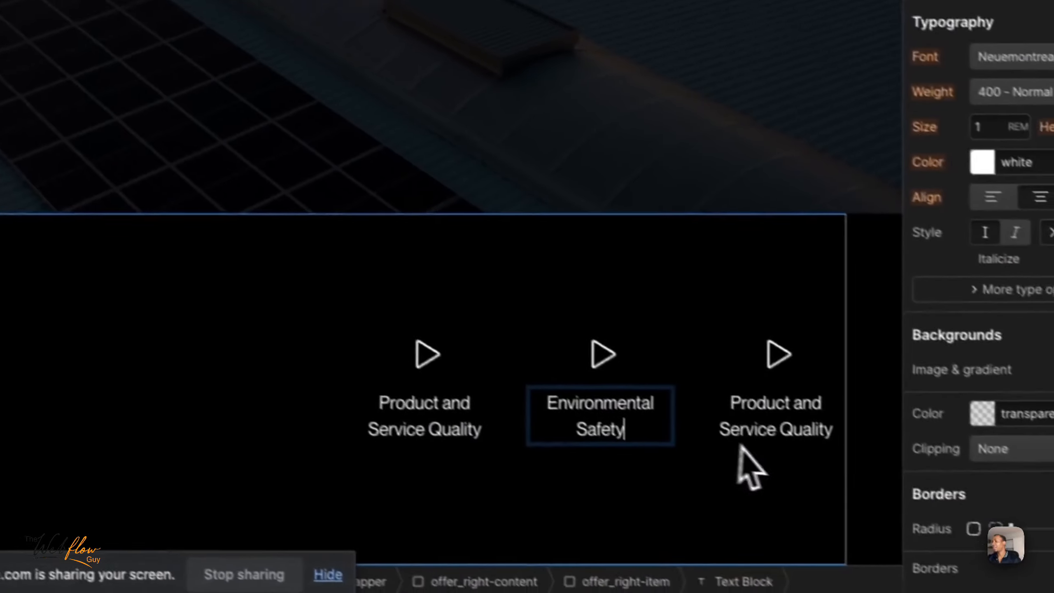
pyautogui.click(748, 428)
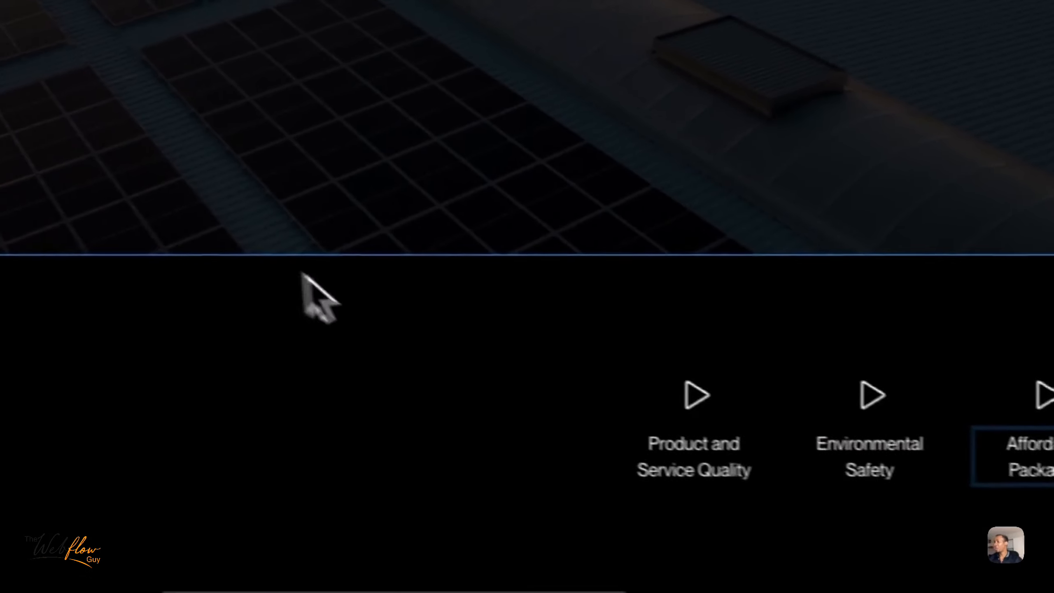
pyautogui.click(41, 234)
pyautogui.click(400, 379)
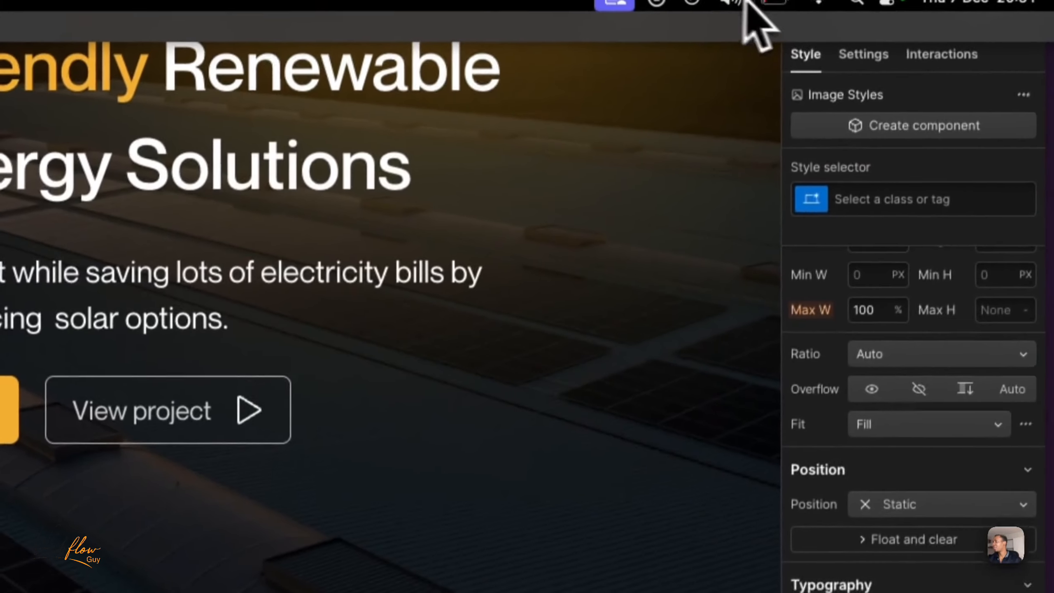
pyautogui.click(774, 12)
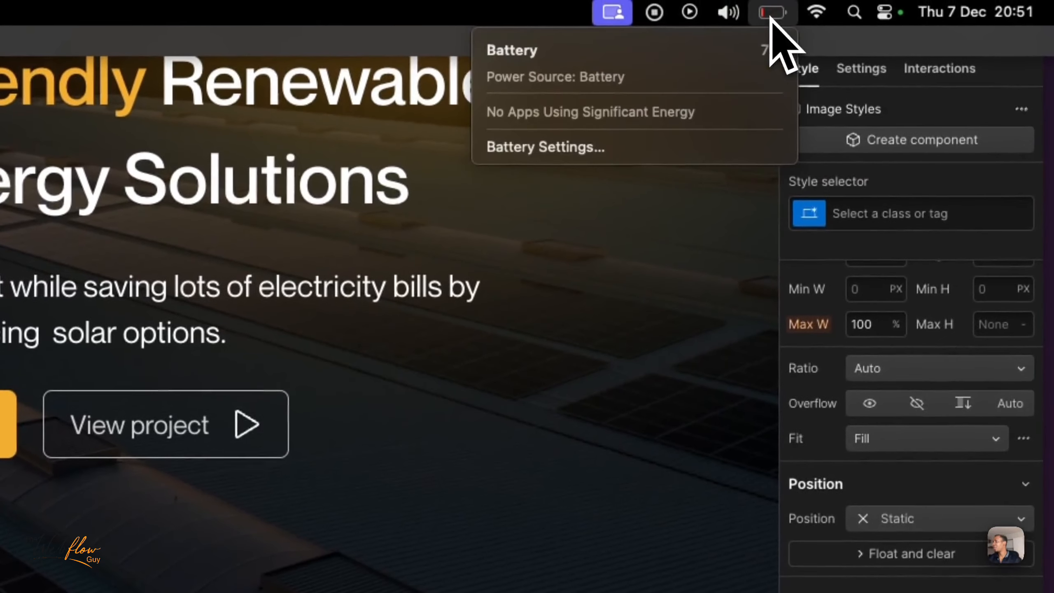
pyautogui.click(547, 388)
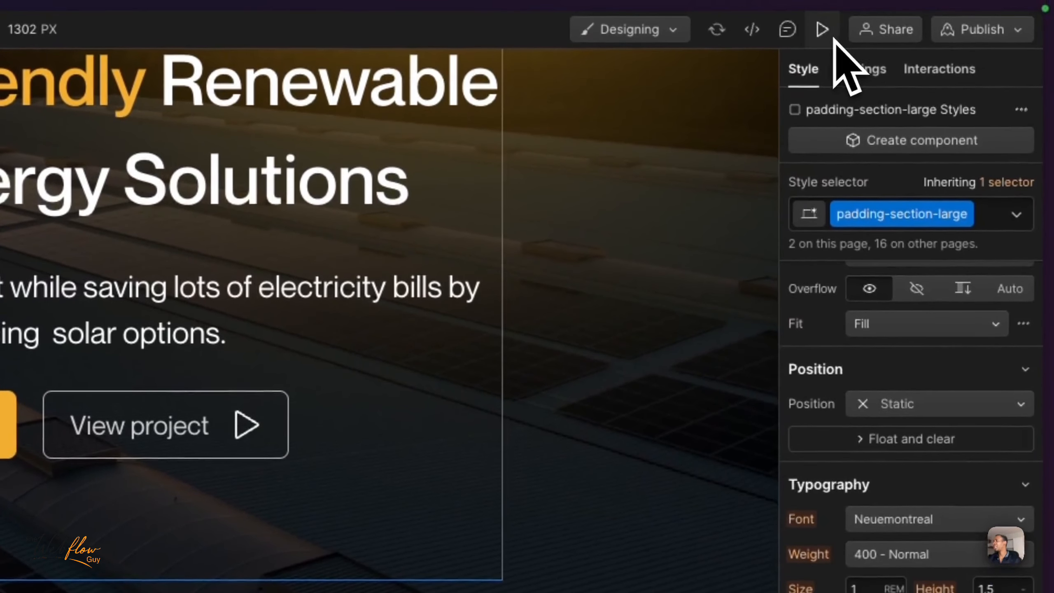
# Preview the page with the canvas widened to 1750 px and review the What We Offer section.
pyautogui.click(821, 27)
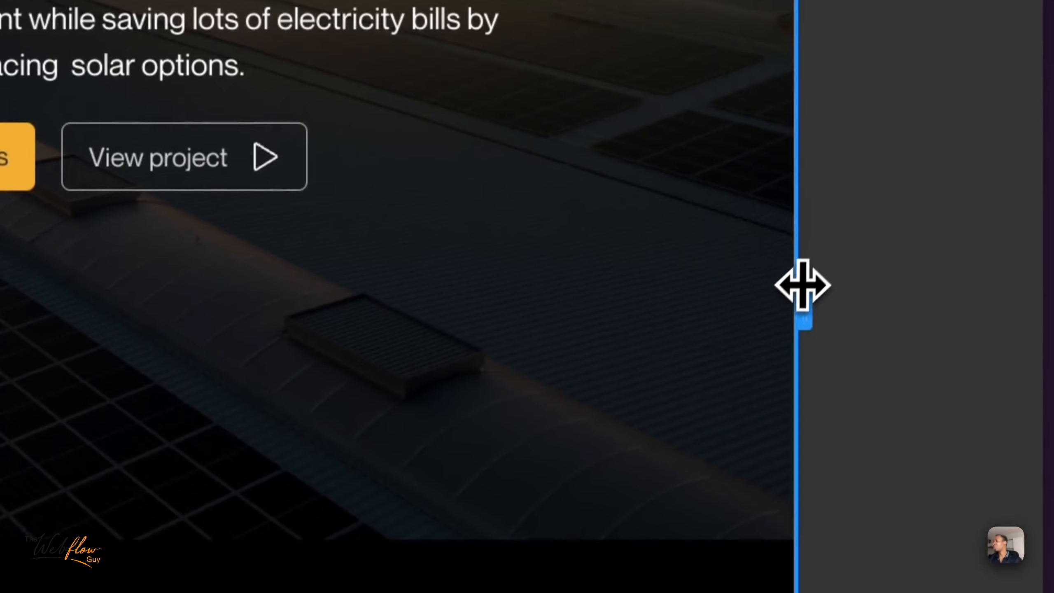
pyautogui.moveTo(802, 568); pyautogui.dragTo(1039, 592)
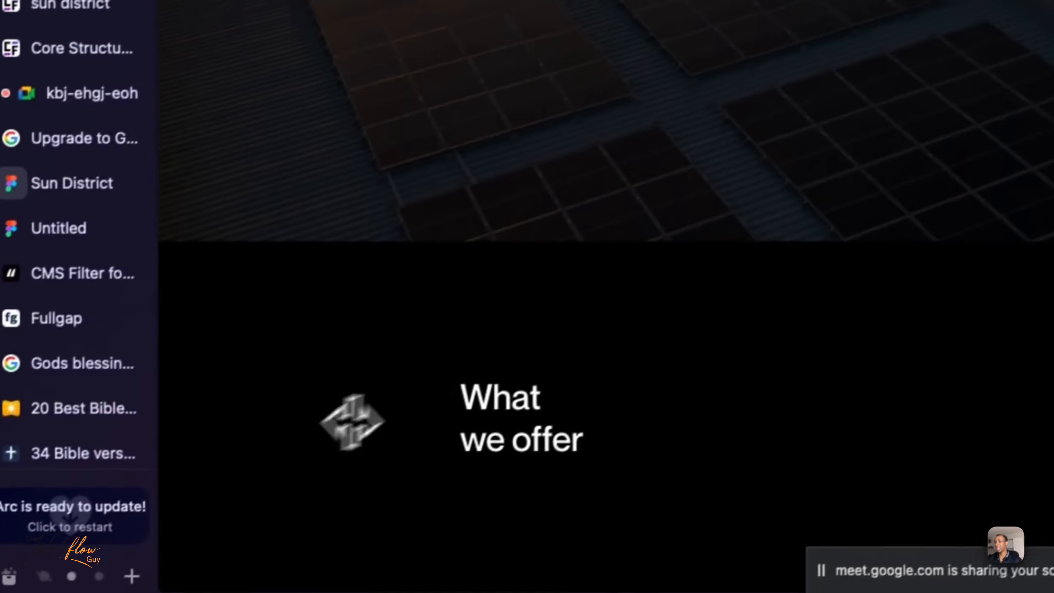
pyautogui.moveTo(472, 386); pyautogui.dragTo(602, 436)
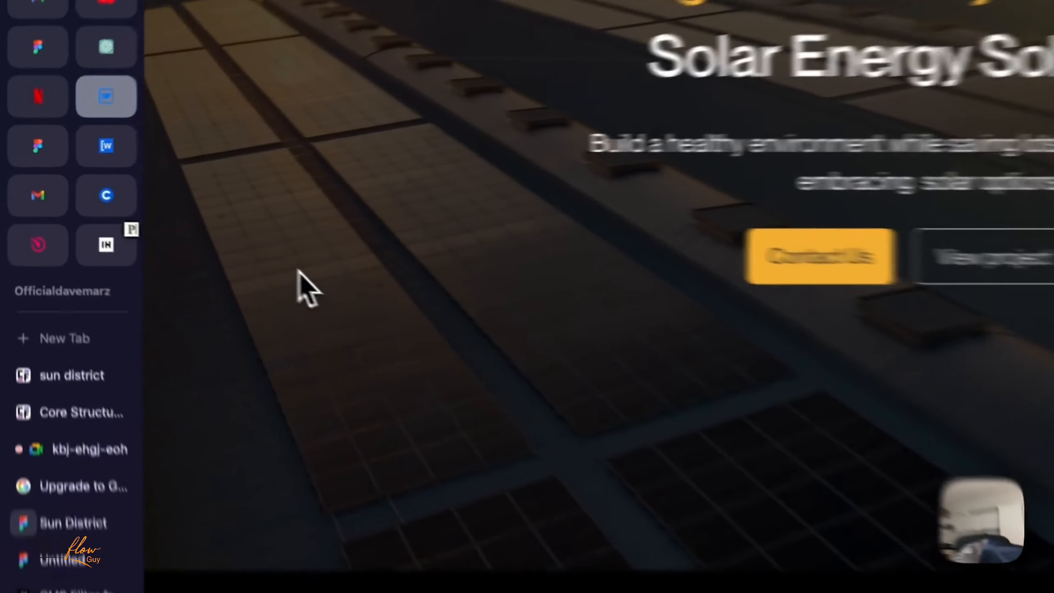
pyautogui.rightClick(183, 230)
pyautogui.press('Escape')
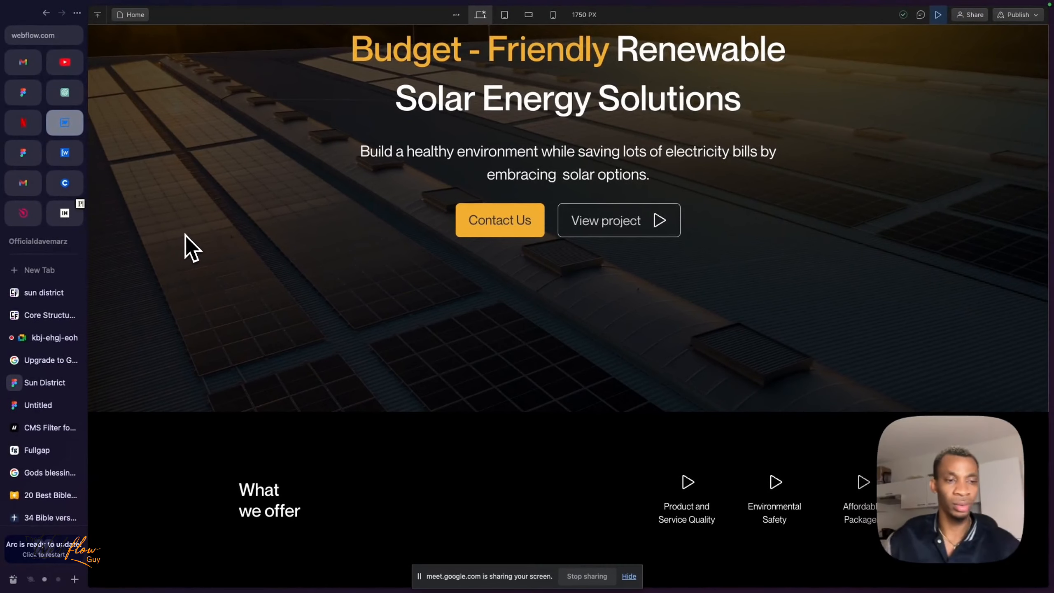
pyautogui.moveTo(473, 2)
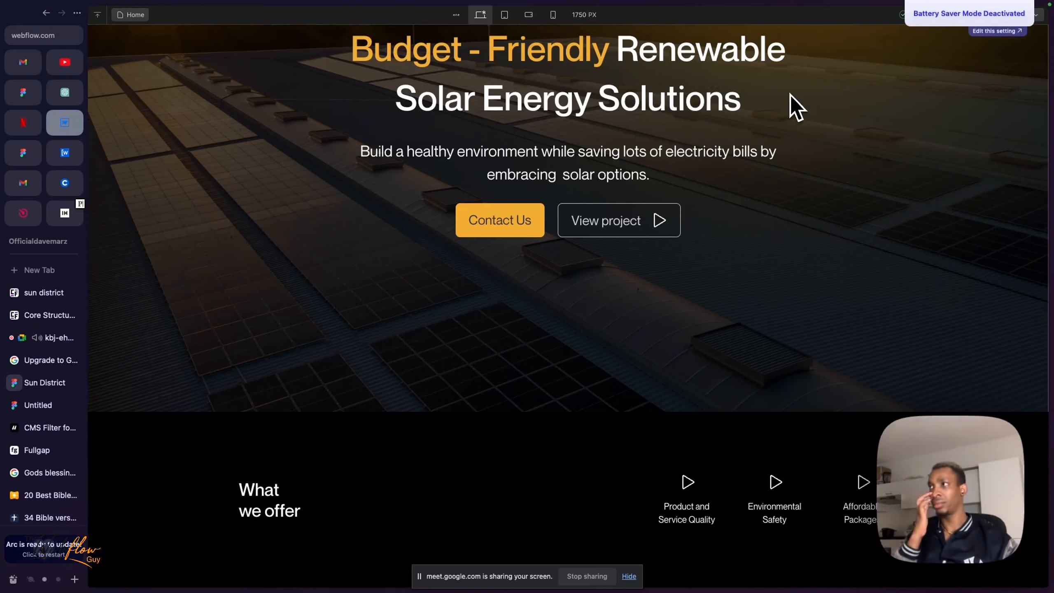
pyautogui.click(55, 339)
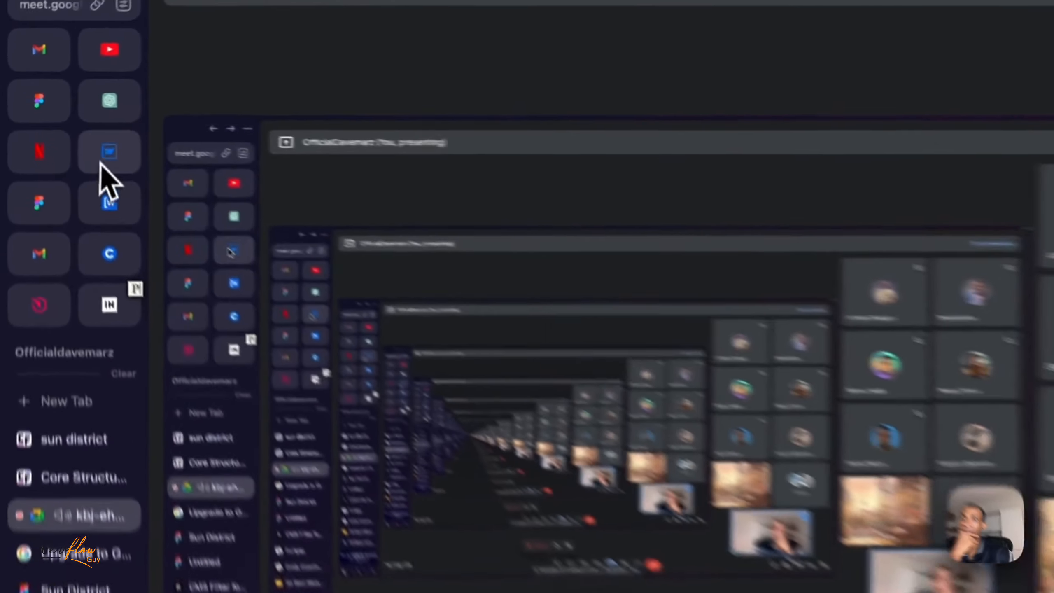
pyautogui.click(103, 164)
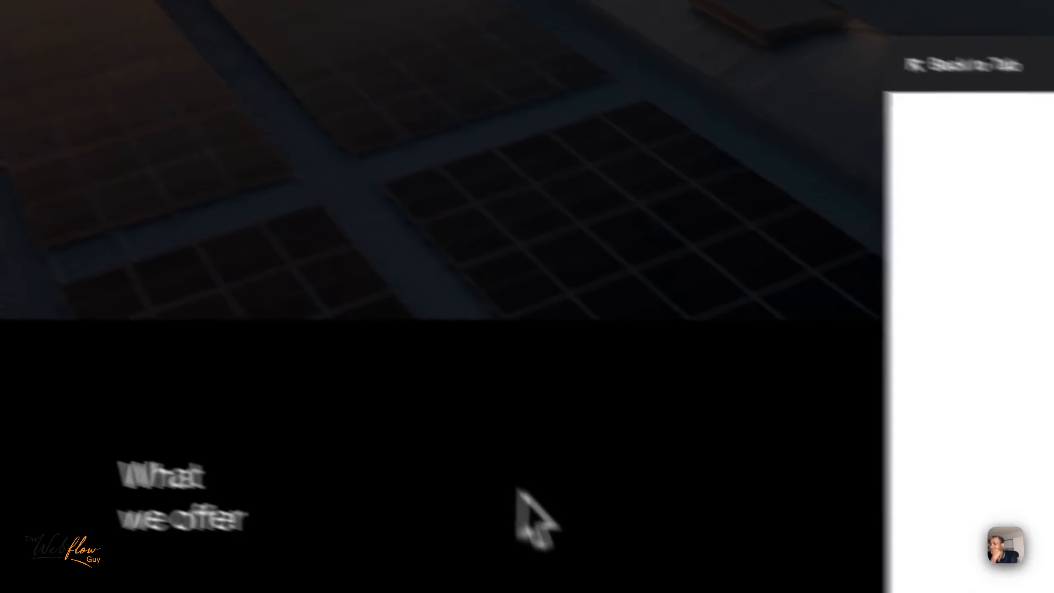
pyautogui.click(672, 238)
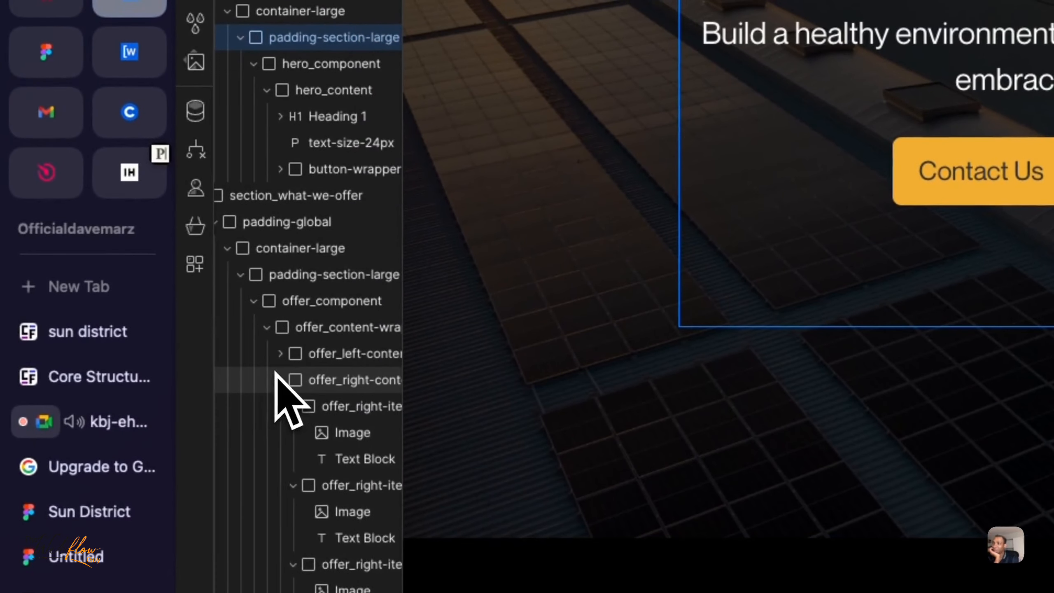
# Collapse offer_right-content and review how offer_component, offer_content-wrapper and its left and right content blocks are nested.
pyautogui.click(280, 380)
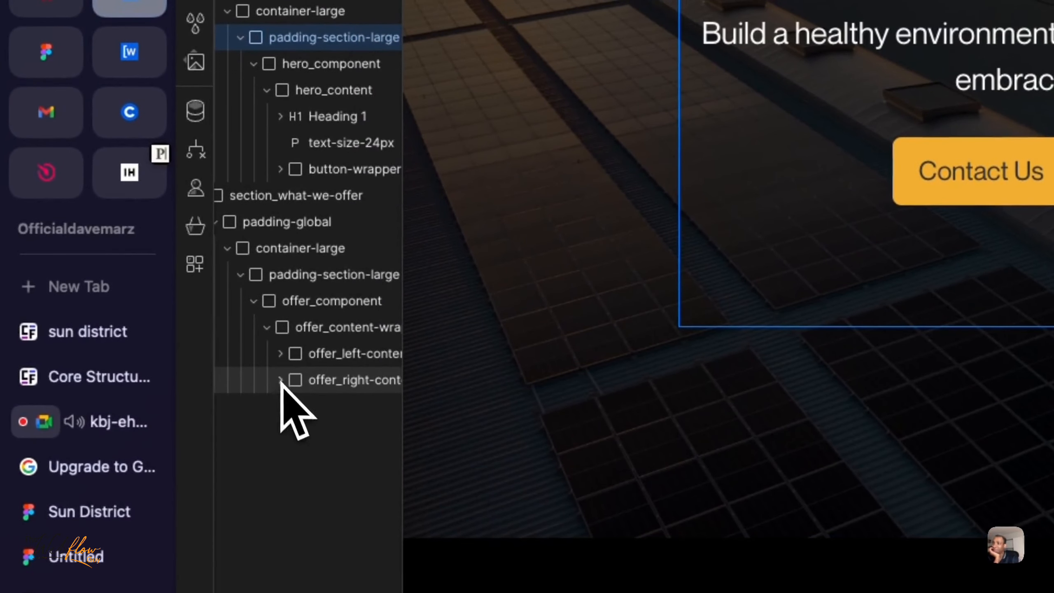
pyautogui.hscroll(2, 290, 391)
pyautogui.click(308, 305)
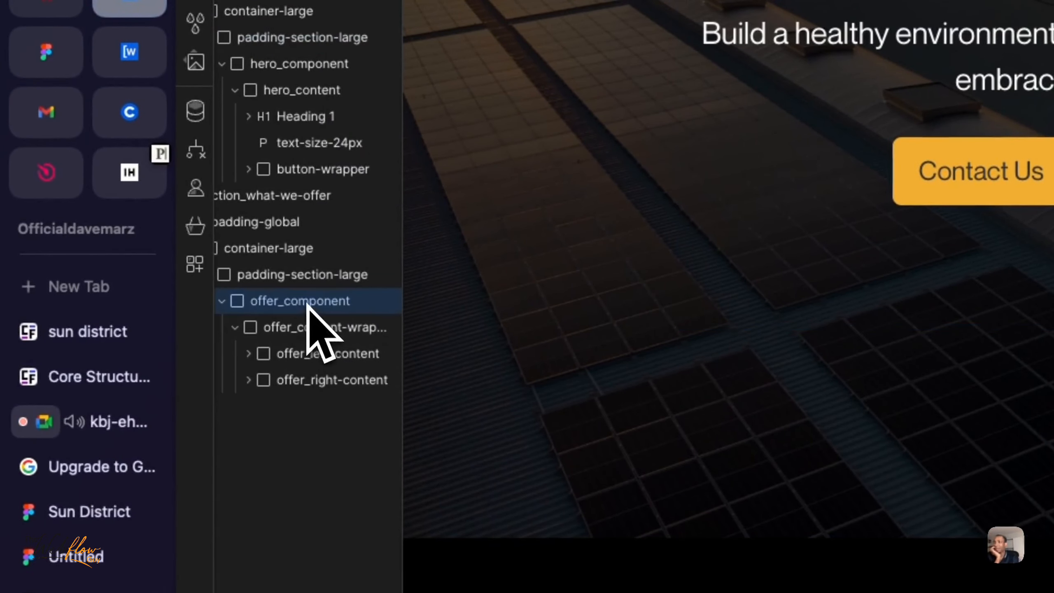
pyautogui.click(304, 328)
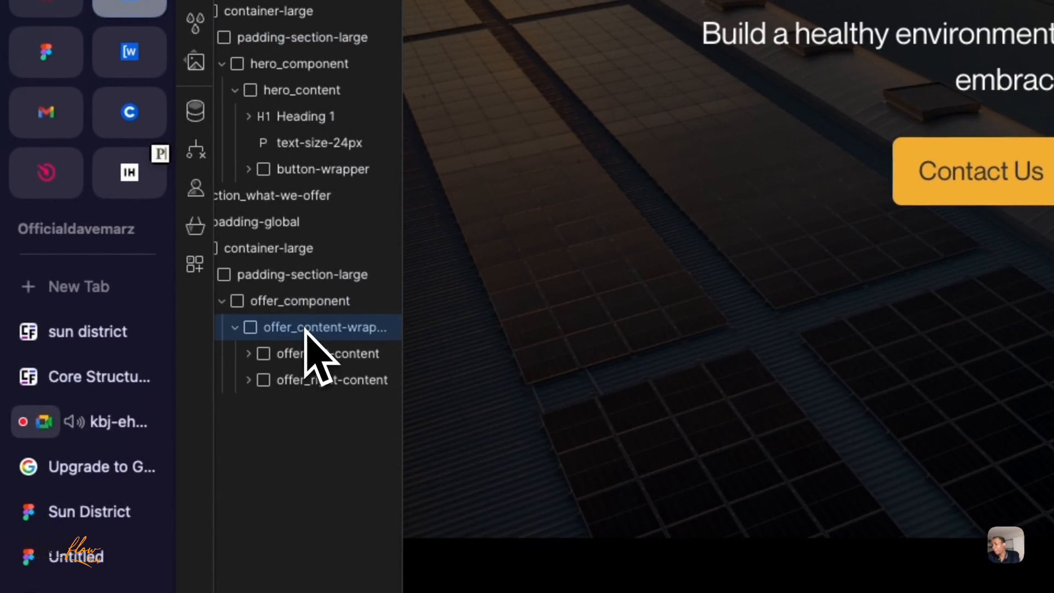
pyautogui.click(312, 356)
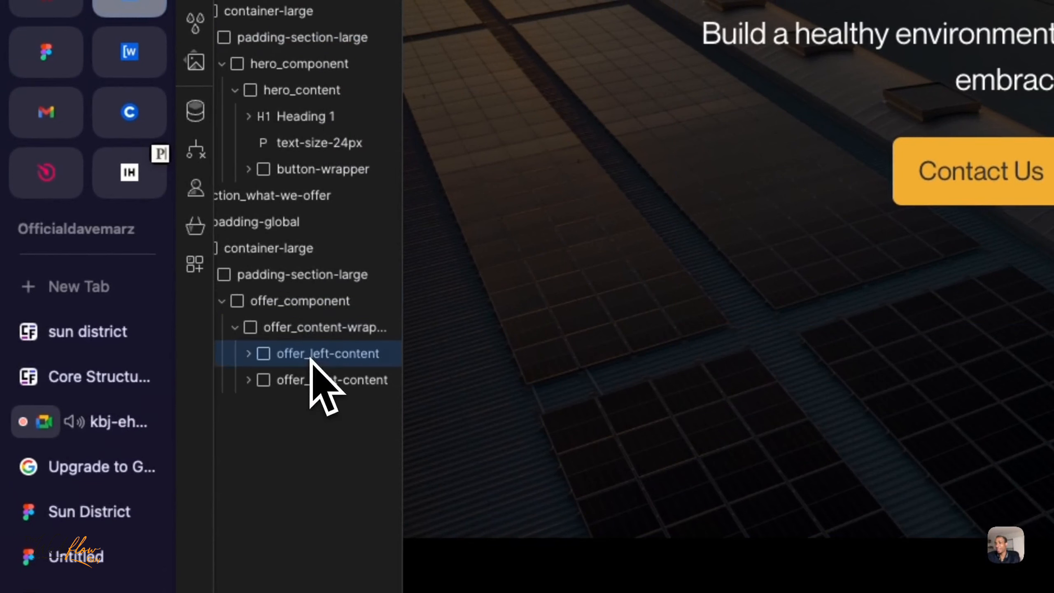
pyautogui.click(311, 379)
# Set the offer_content-wrapper's flex direction to horizontal and try center and end justification for its content.
pyautogui.click(328, 333)
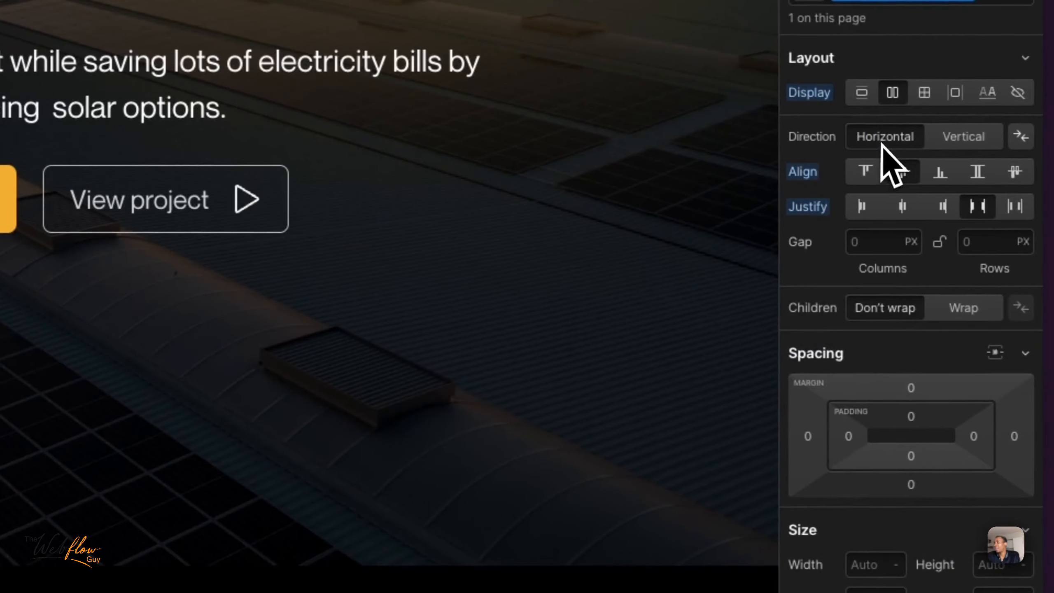
pyautogui.click(869, 142)
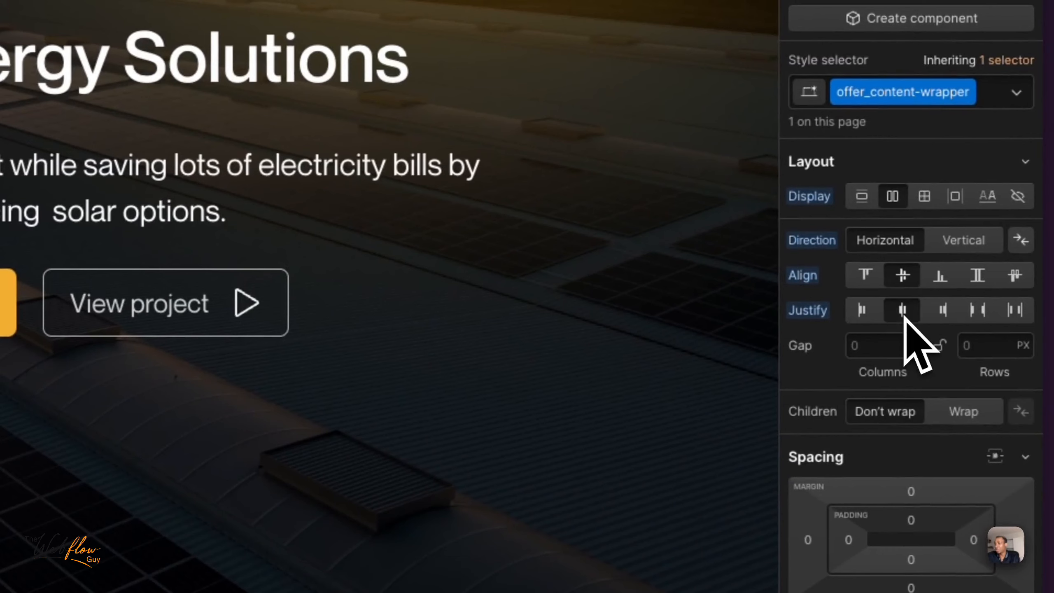
pyautogui.click(943, 317)
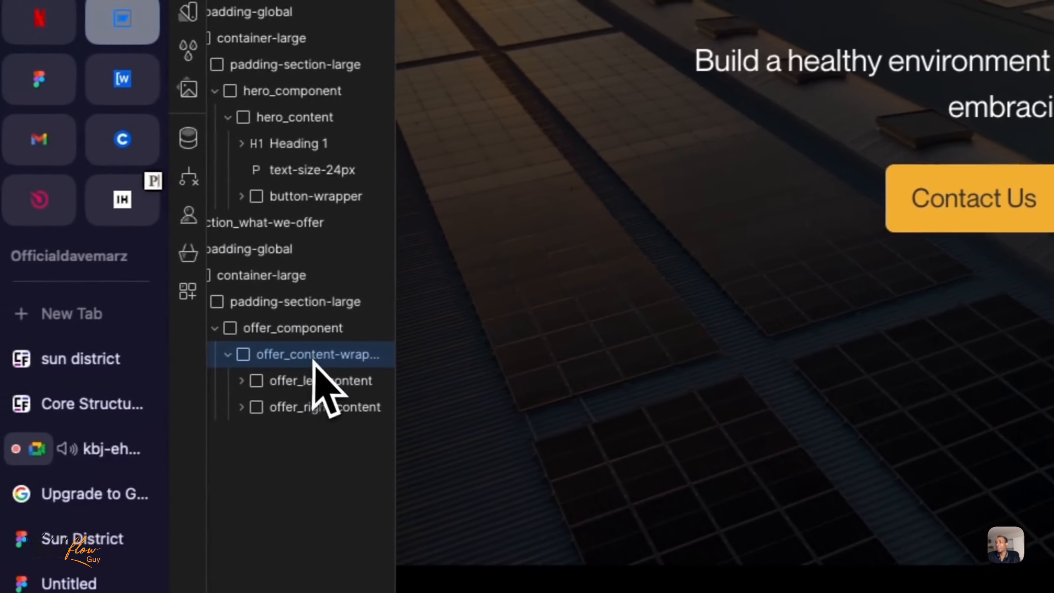
# Review the wrapper's offer_left-content and offer_right-content blocks and collapse offer_content-wrapper in the page structure.
pyautogui.click(319, 380)
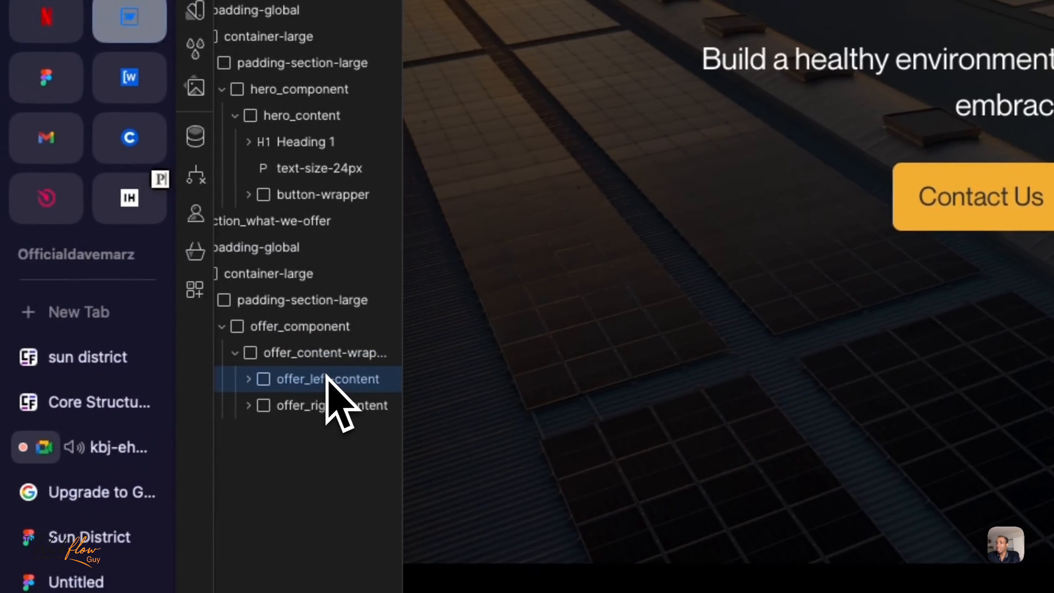
pyautogui.click(321, 404)
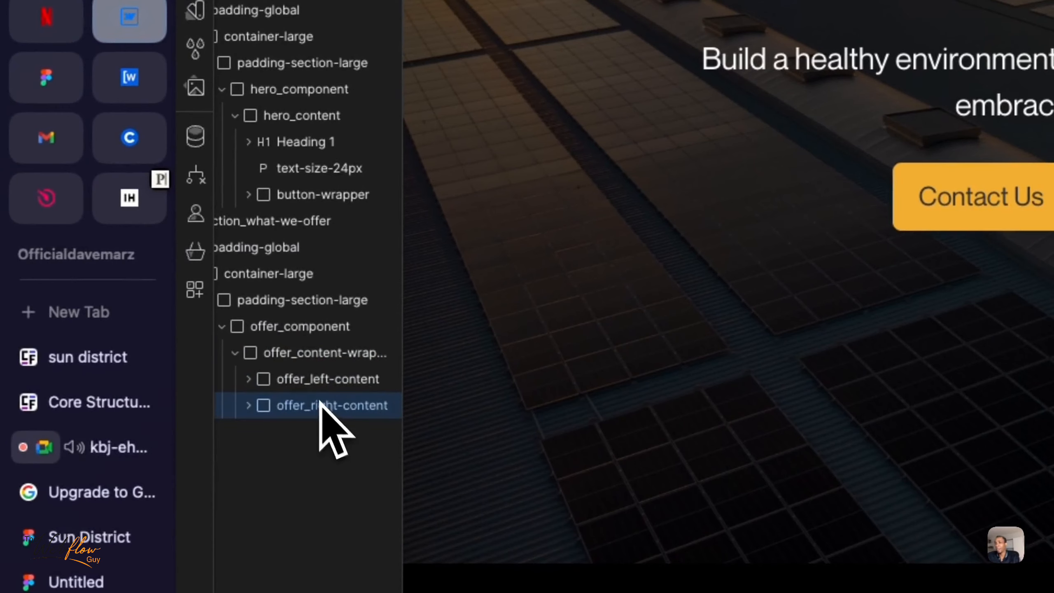
pyautogui.hscroll(-2, 291, 353)
pyautogui.click(256, 353)
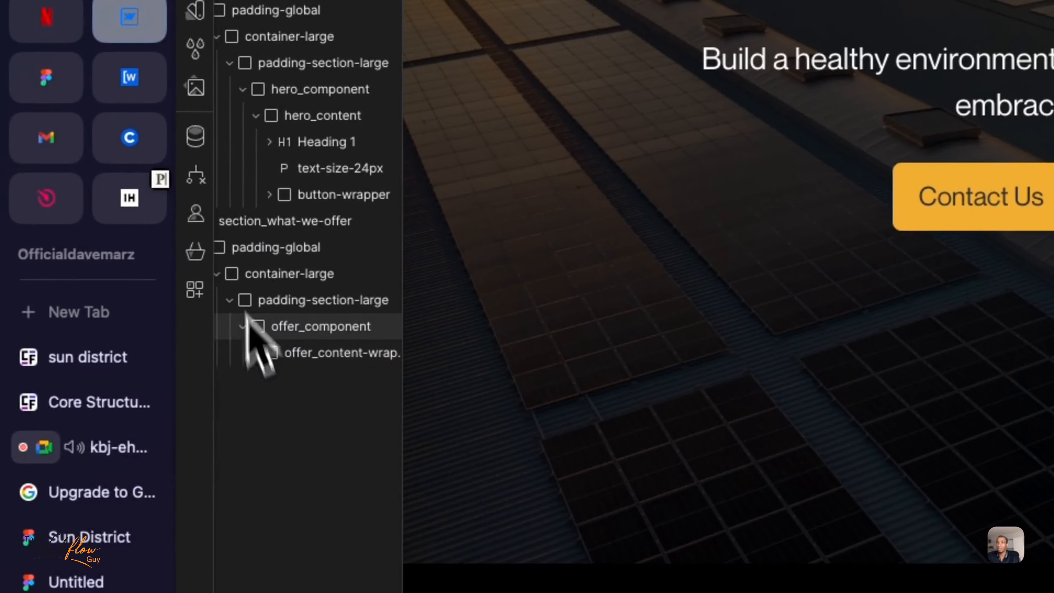
pyautogui.click(106, 453)
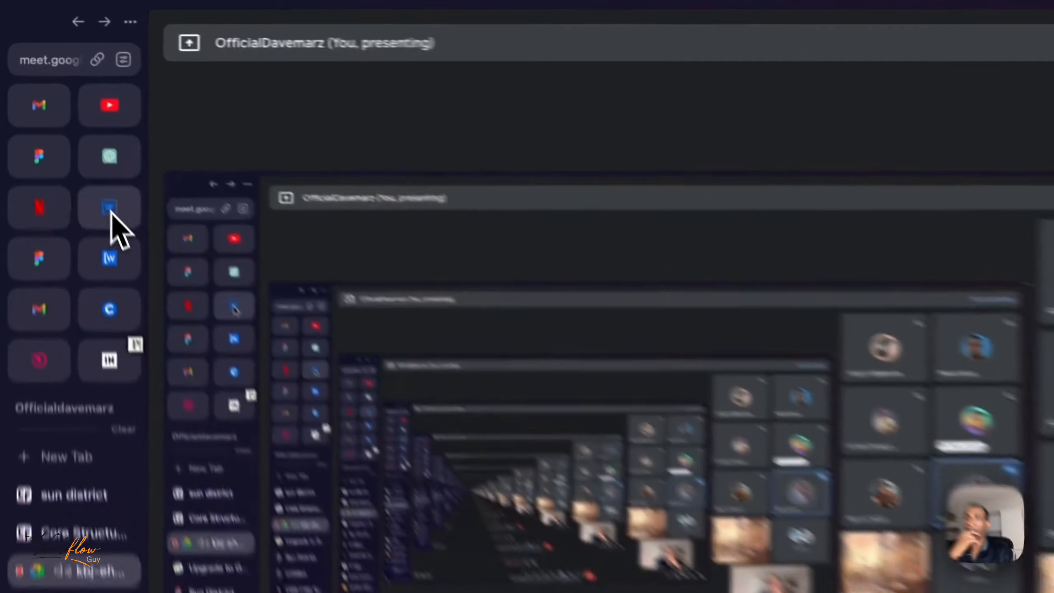
pyautogui.click(66, 127)
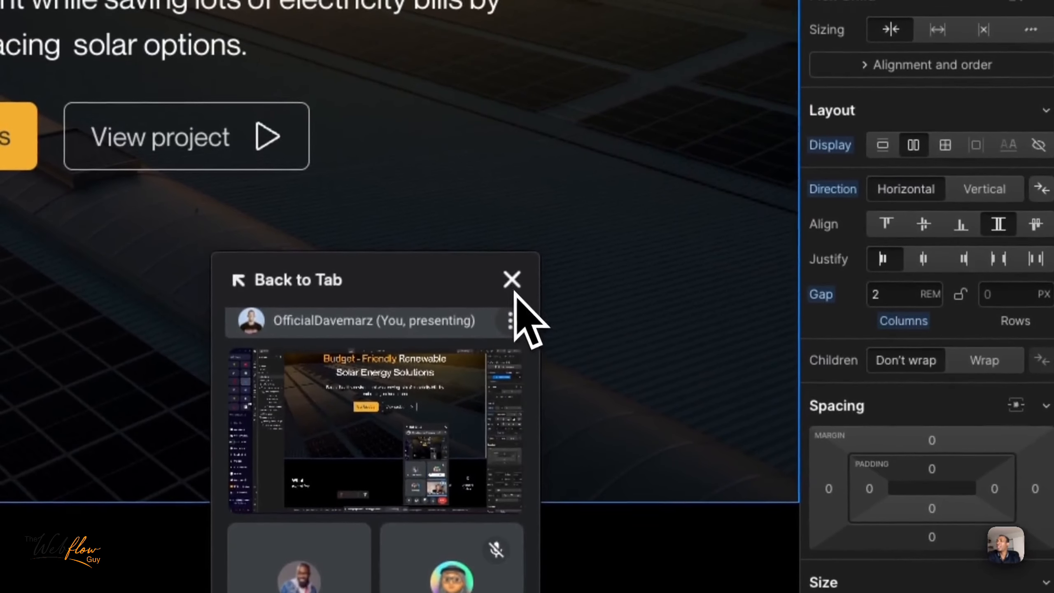
pyautogui.click(512, 281)
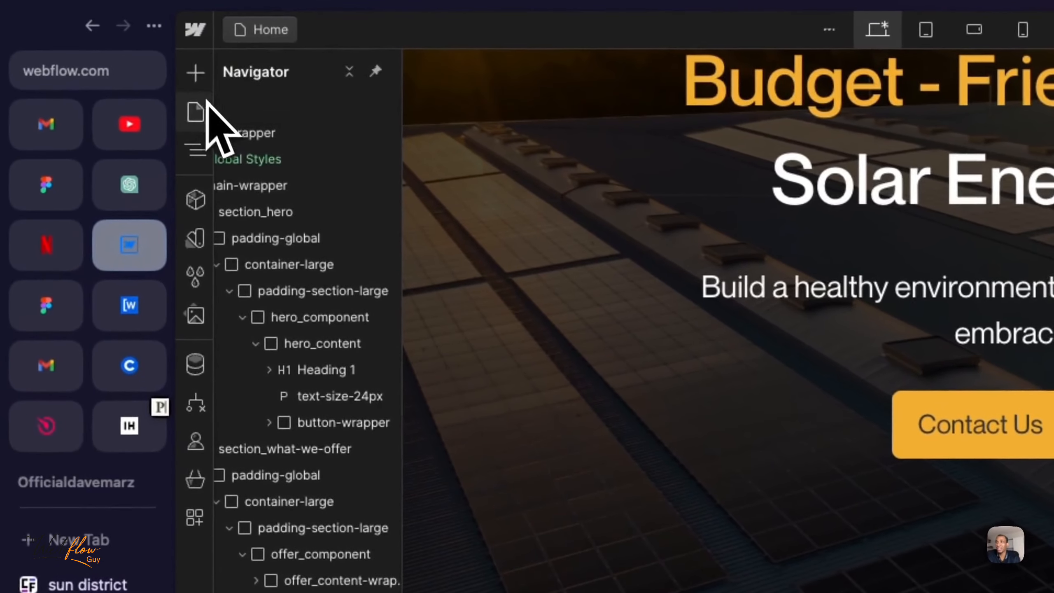
# View the available page elements, including the Div Block, and return to the page structure.
pyautogui.click(196, 73)
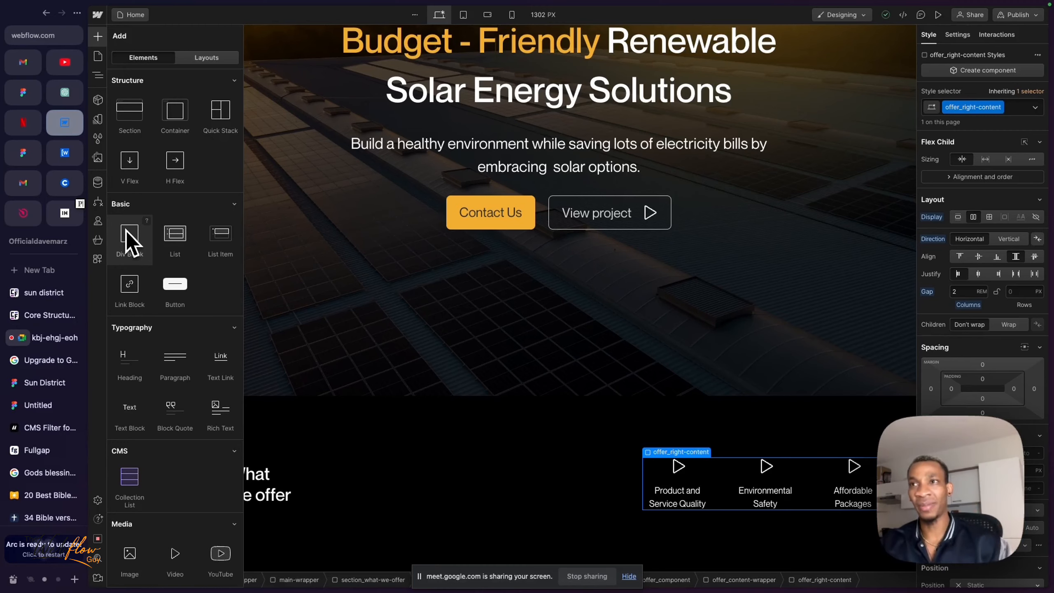
pyautogui.press('z')
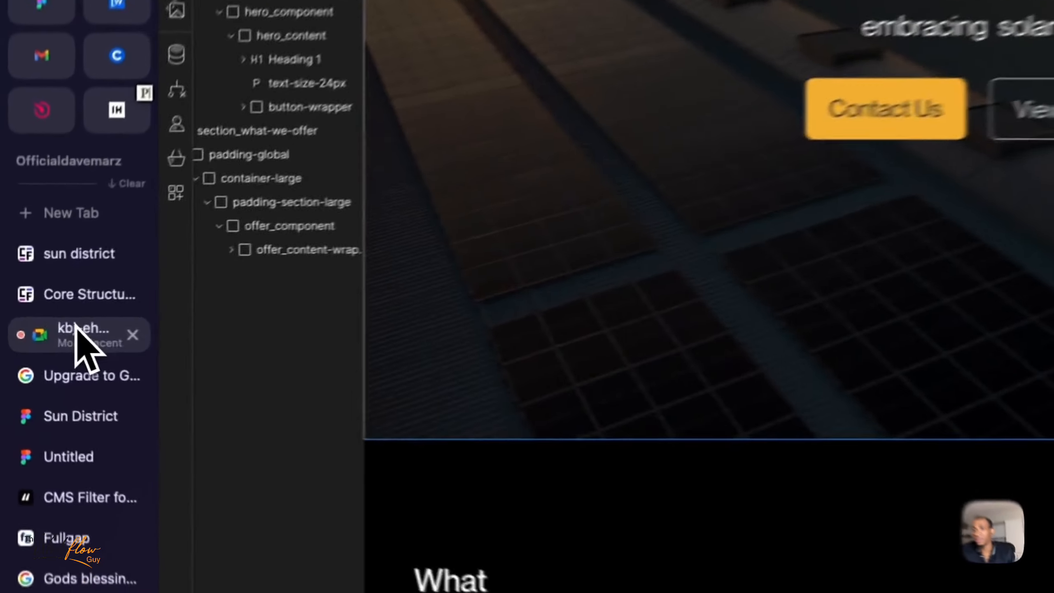
# Switch to the Google Meet call, check the participant list for raised hands, and return to the Webflow page.
pyautogui.click(76, 328)
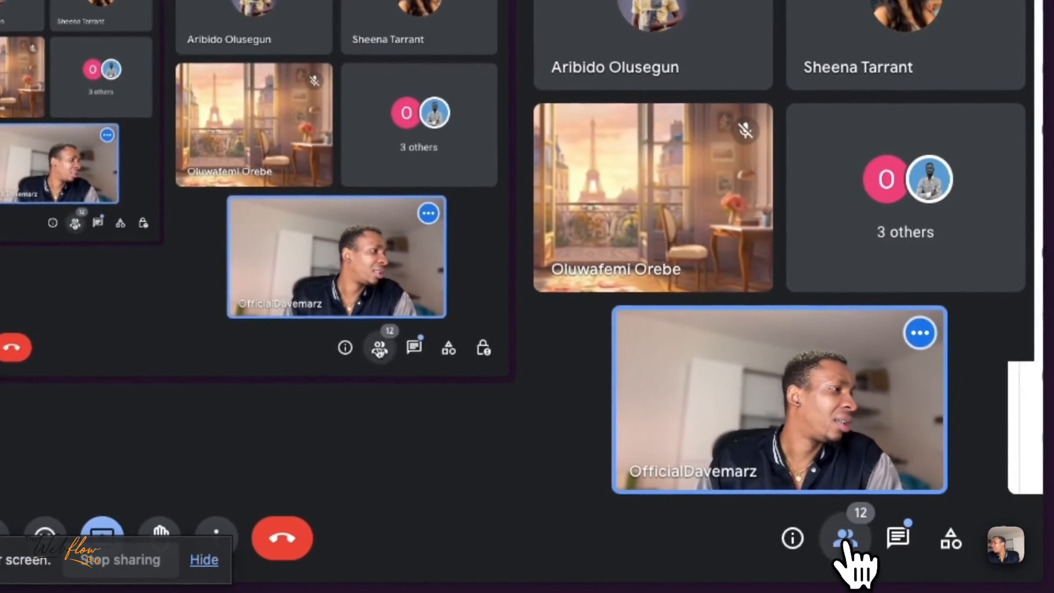
pyautogui.click(851, 543)
pyautogui.scroll(-3, 798, 343)
pyautogui.scroll(5, 798, 342)
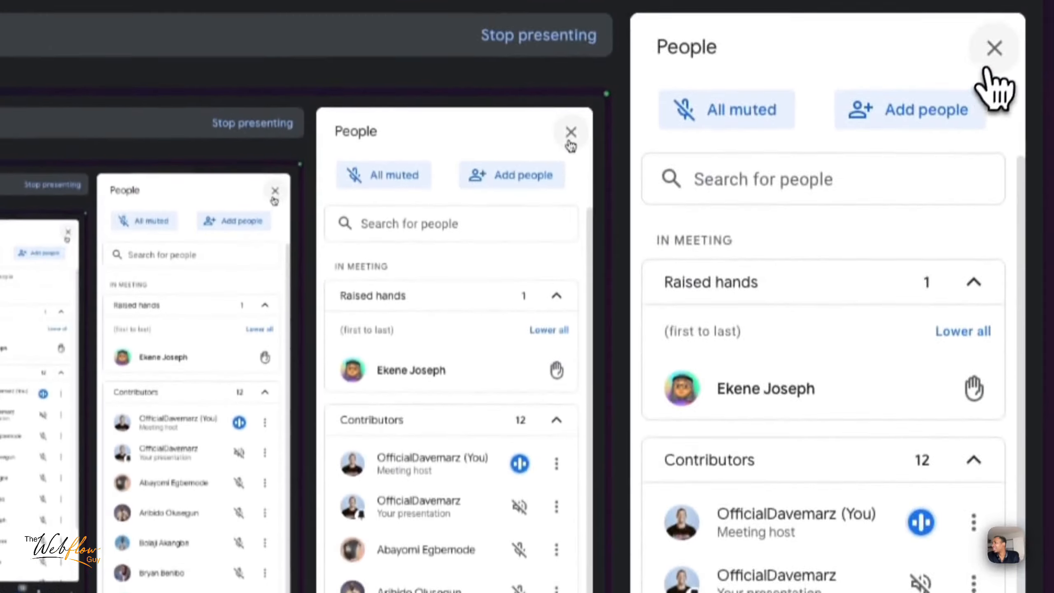
pyautogui.click(986, 66)
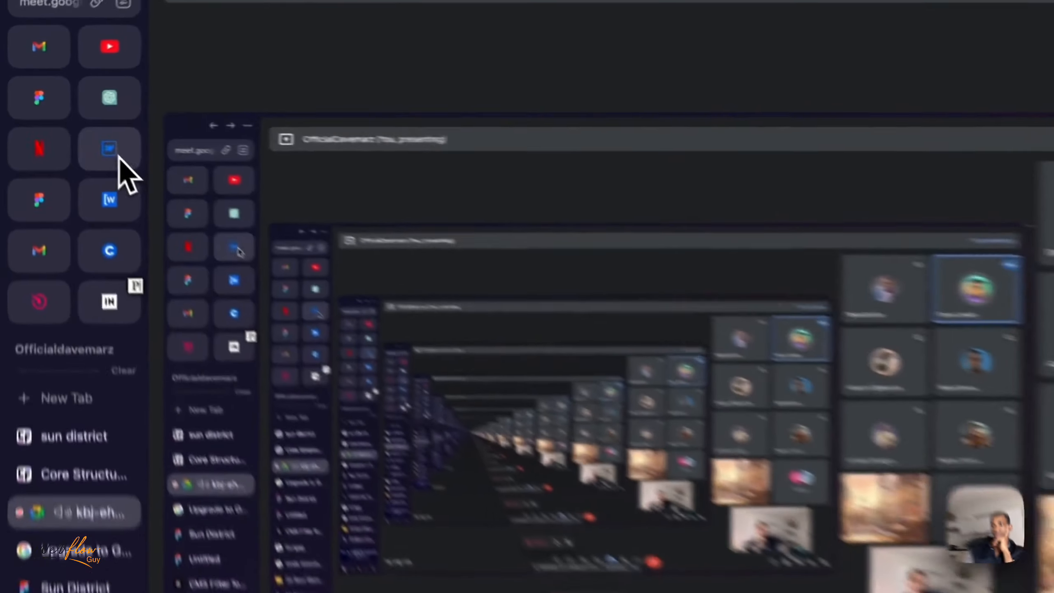
pyautogui.click(64, 122)
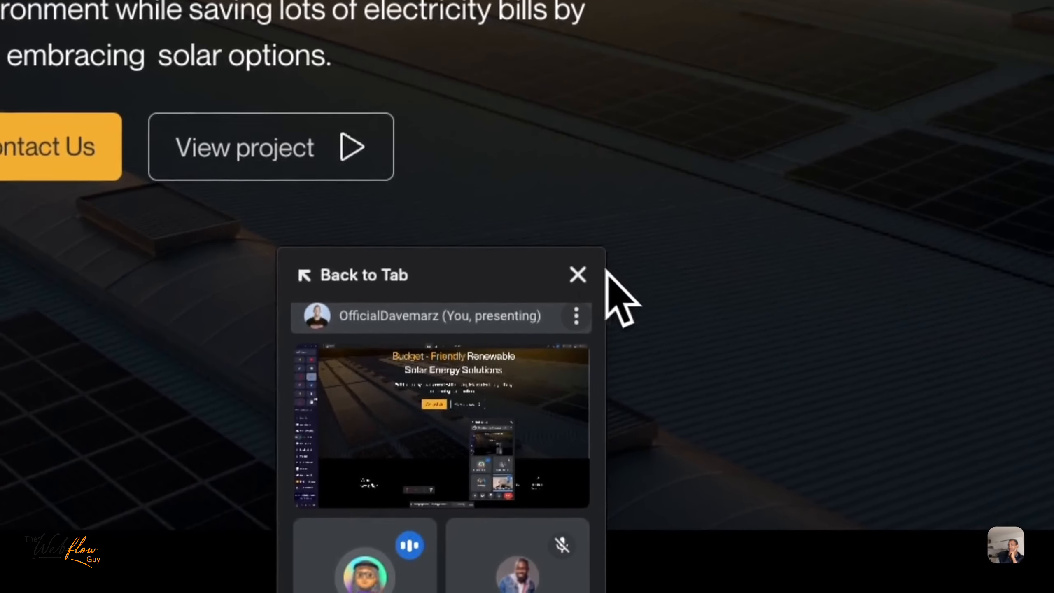
pyautogui.click(574, 289)
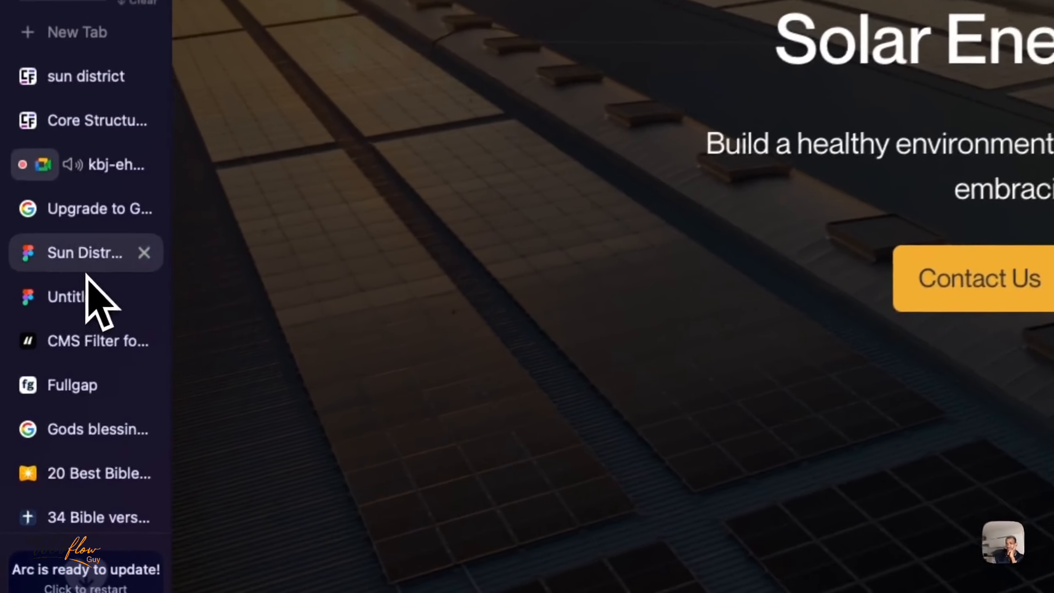
# Switch to the Sun District Figma design and inspect the layout and gaps of the offers row in What We Offer.
pyautogui.click(90, 254)
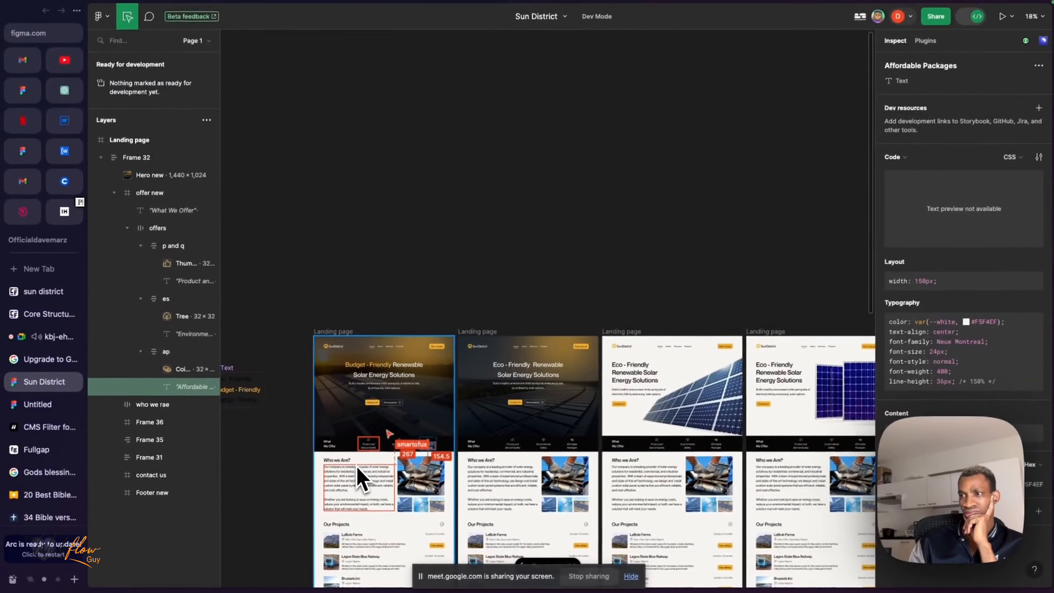
pyautogui.scroll(5, 356, 467)
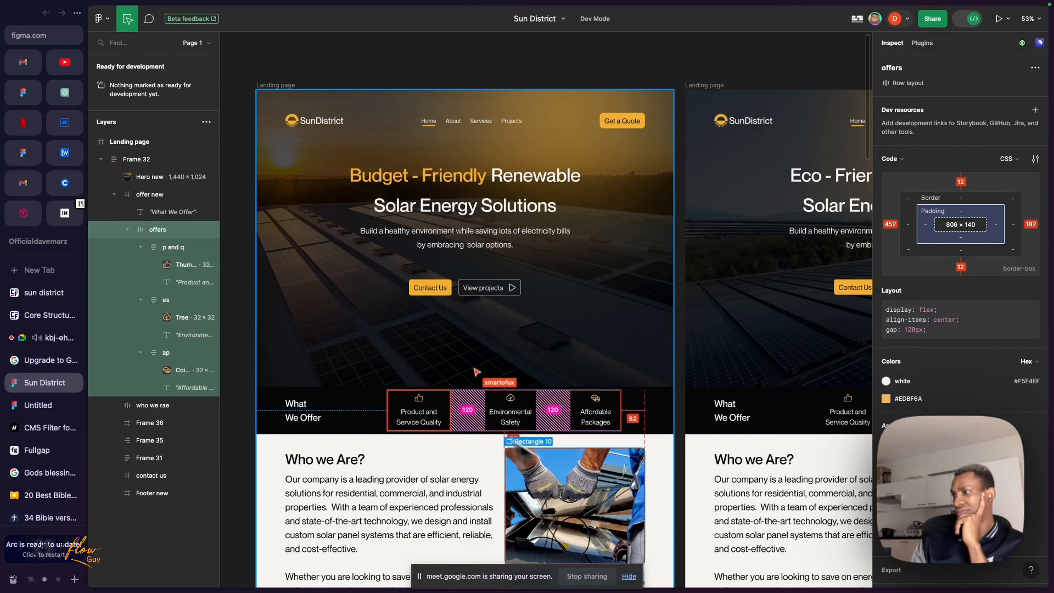
pyautogui.scroll(-1, 963, 290)
pyautogui.scroll(1, 963, 290)
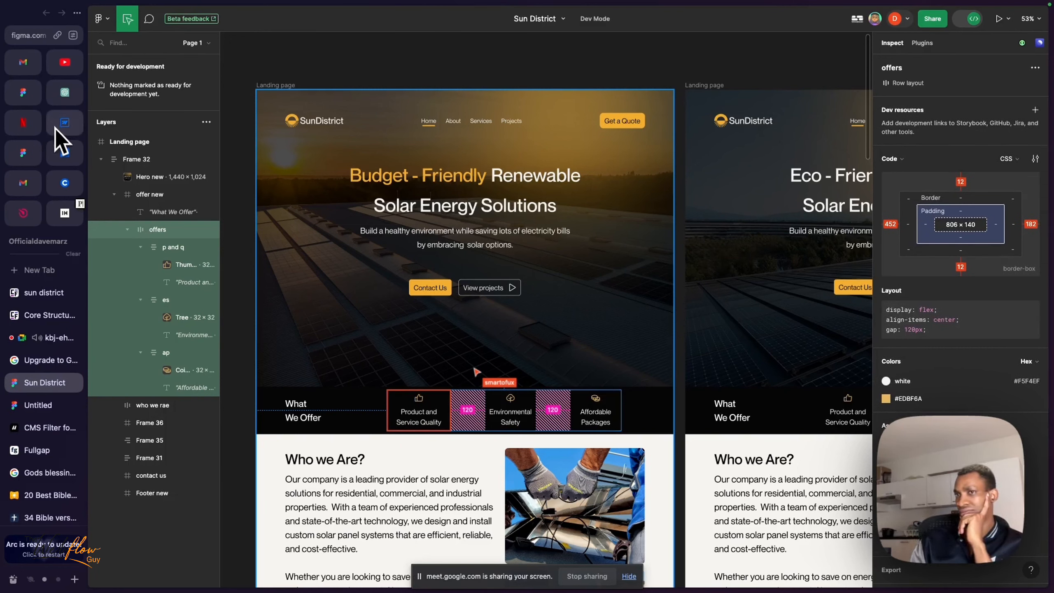
pyautogui.click(49, 339)
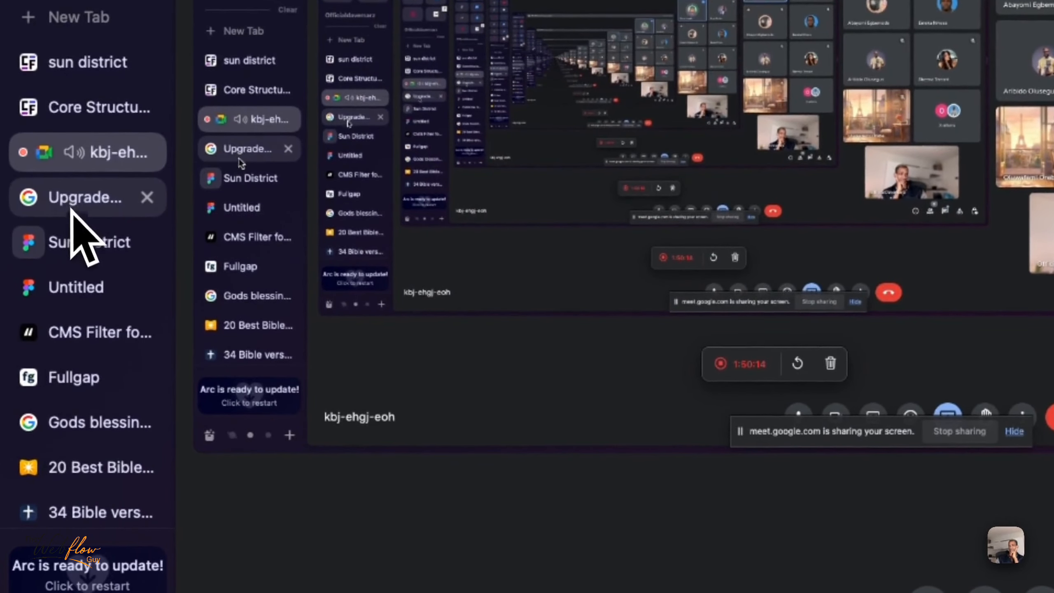
pyautogui.click(81, 241)
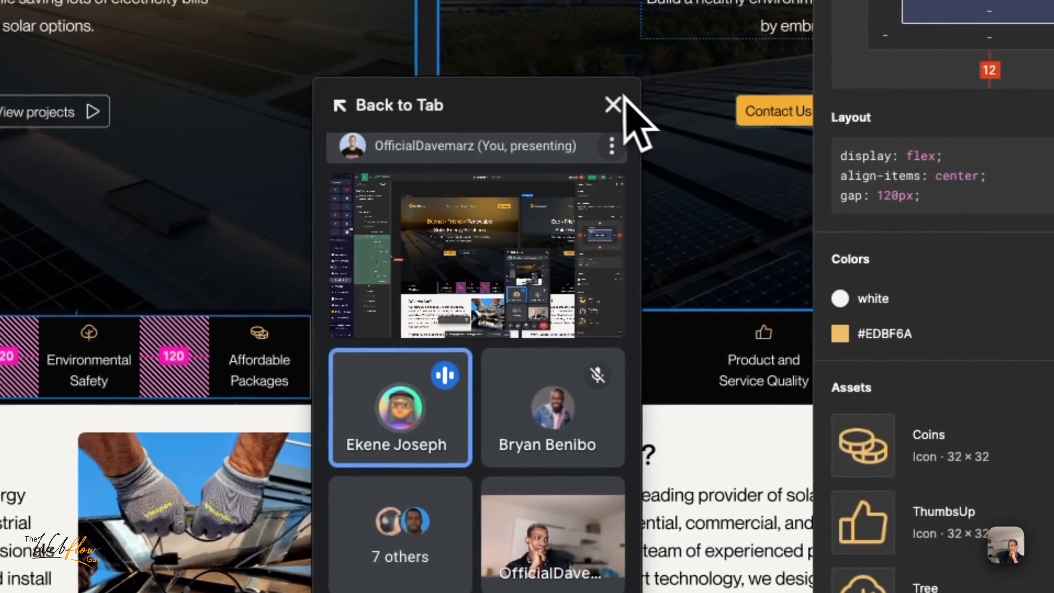
pyautogui.click(613, 105)
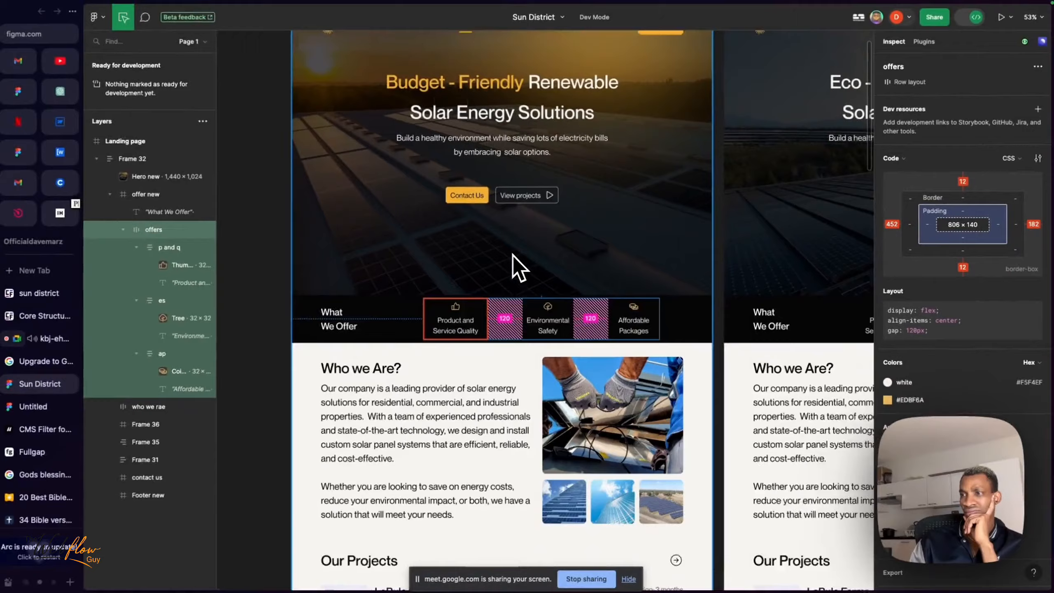
# Review the Figma landing page from the What We Offer section down to the footer and return to the offers row.
pyautogui.scroll(-10, 514, 255)
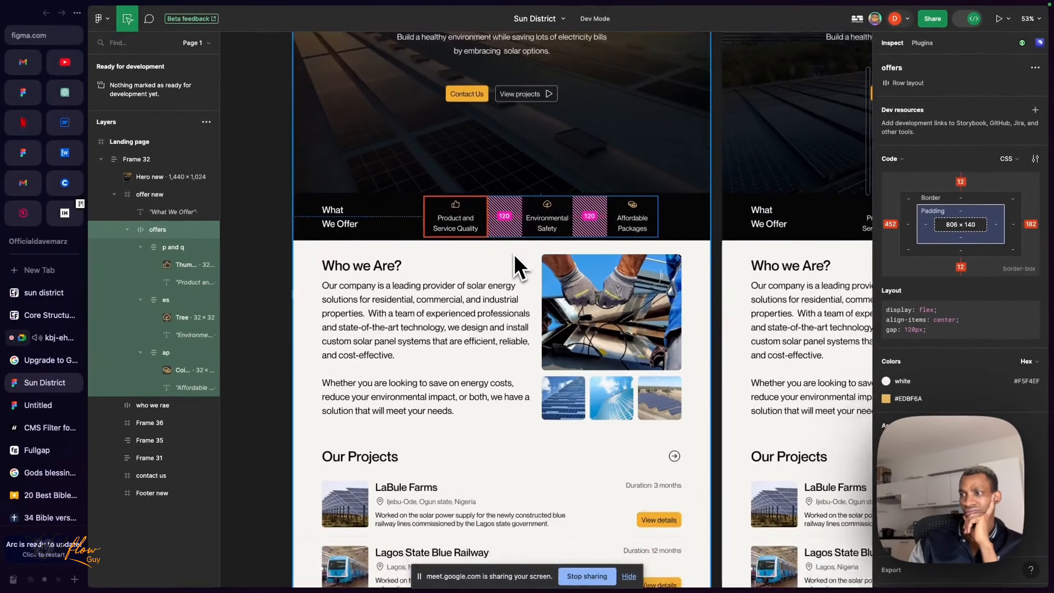
pyautogui.scroll(-10, 514, 256)
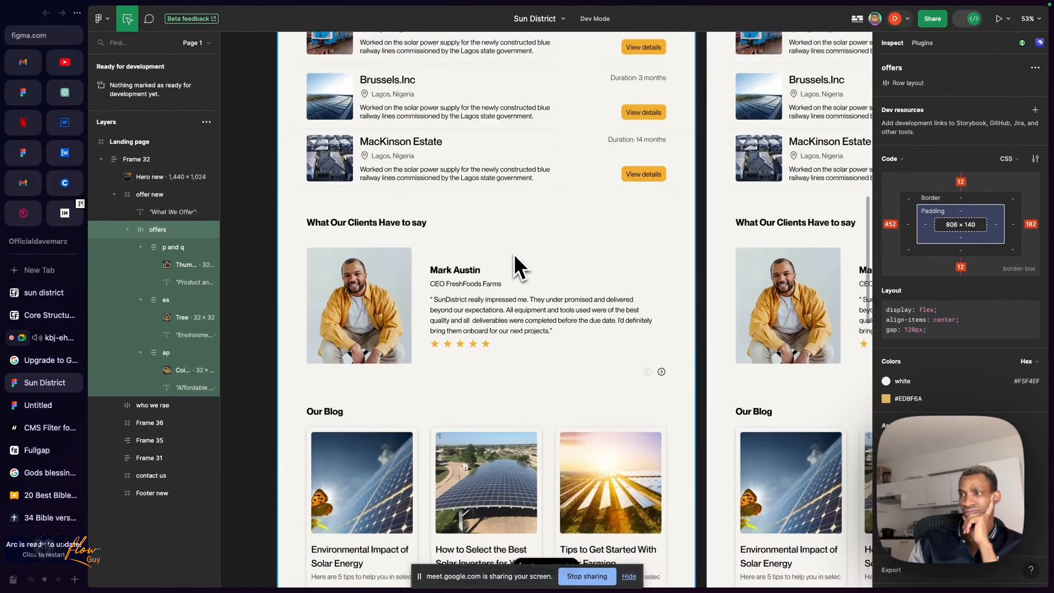
pyautogui.scroll(-8, 516, 265)
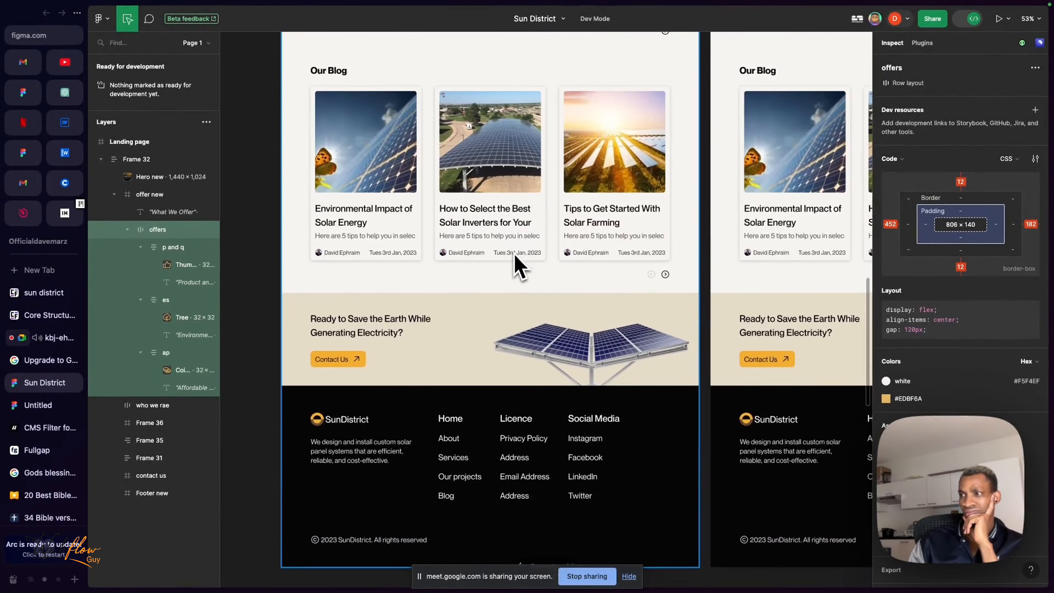
pyautogui.scroll(20, 515, 255)
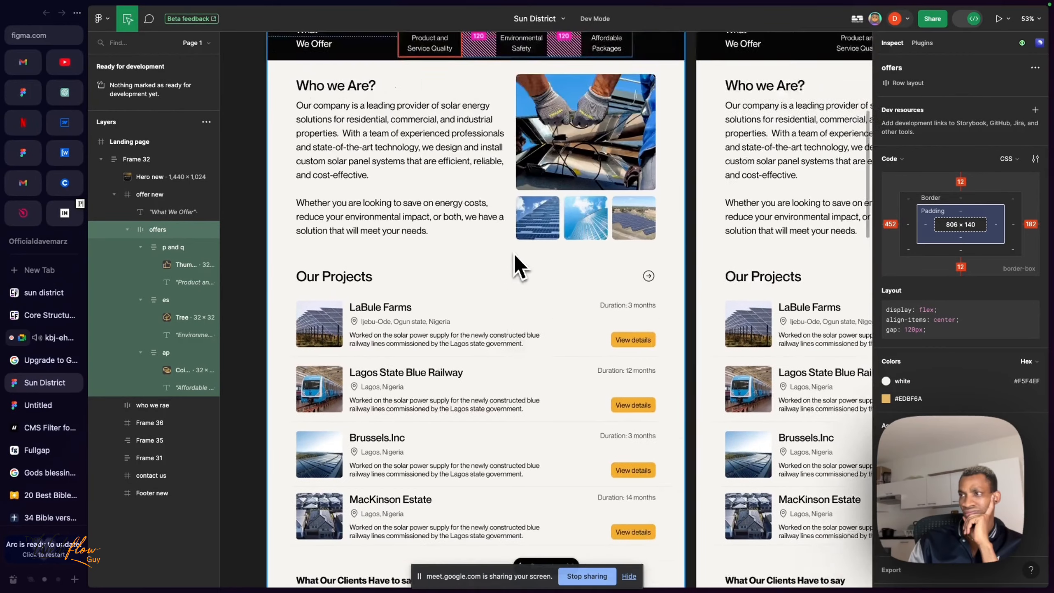
pyautogui.scroll(3, 514, 254)
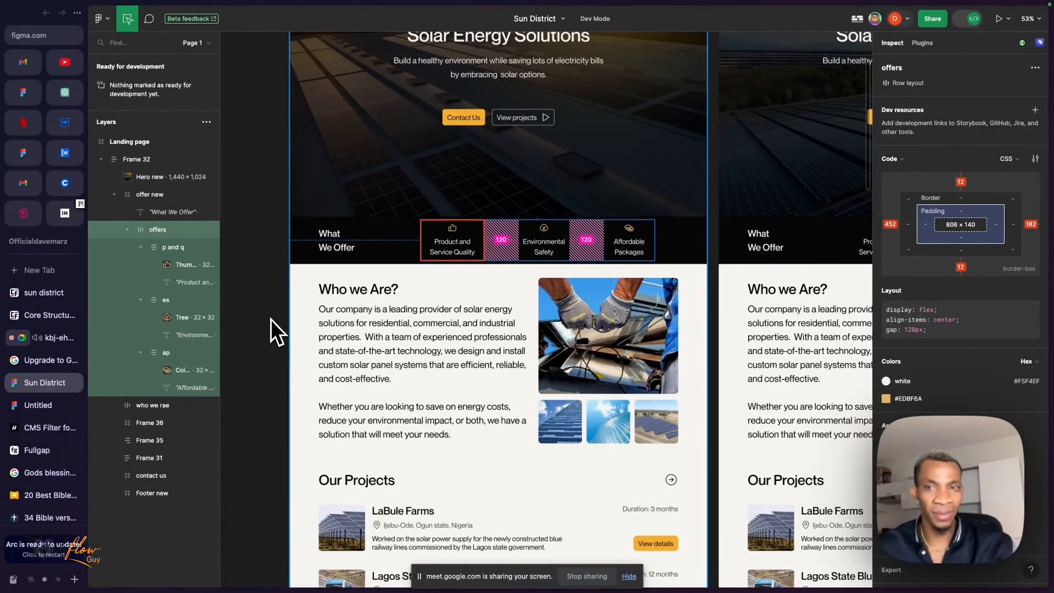
pyautogui.scroll(5, 430, 225)
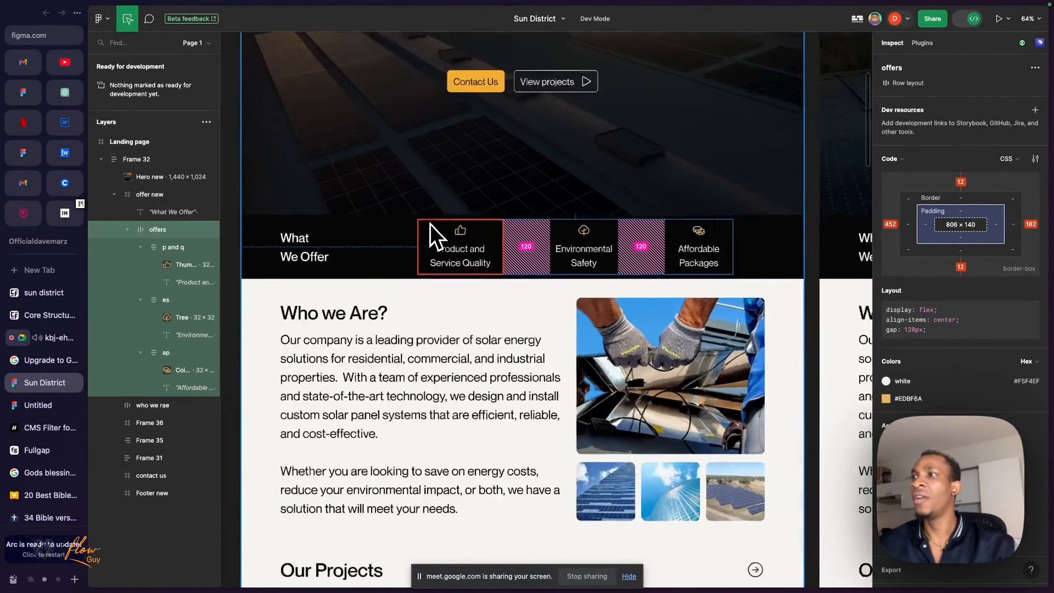
# Inspect the What We Offer heading's size and typography in the Figma design and return to the Webflow page.
pyautogui.scroll(-3, 430, 227)
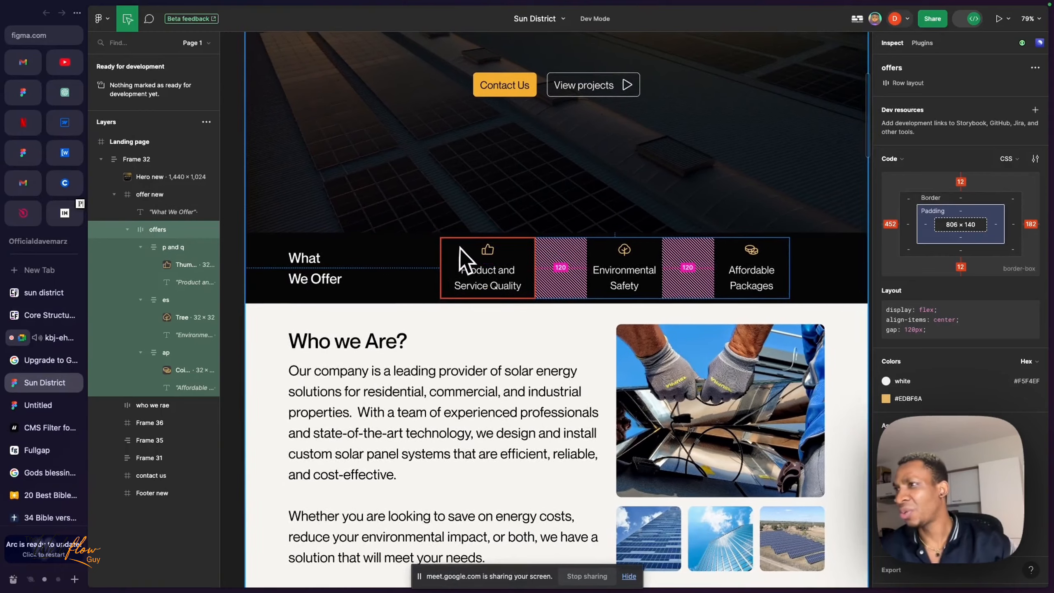
pyautogui.click(312, 266)
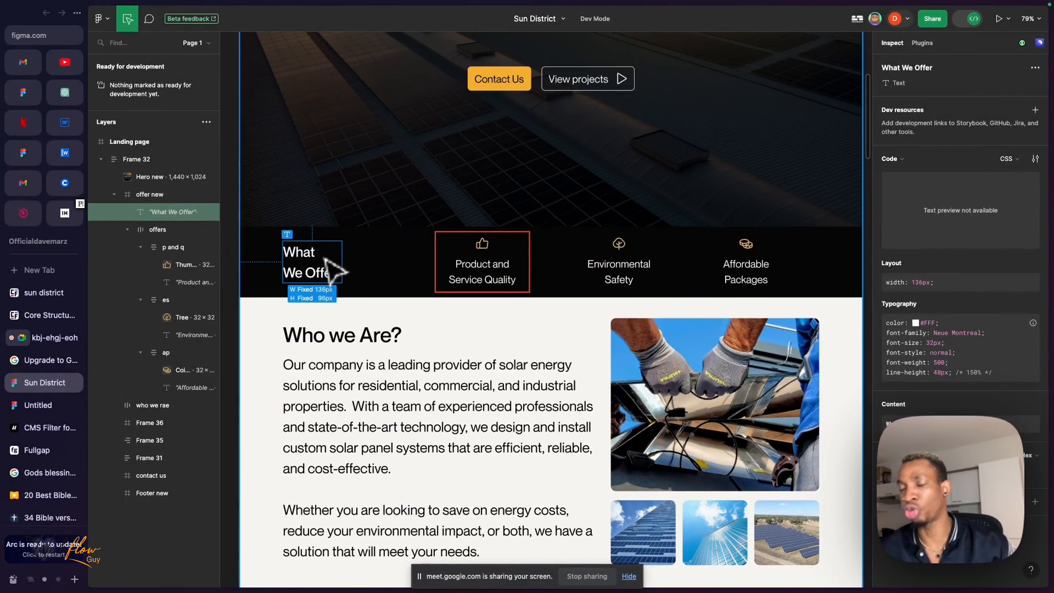
pyautogui.click(65, 122)
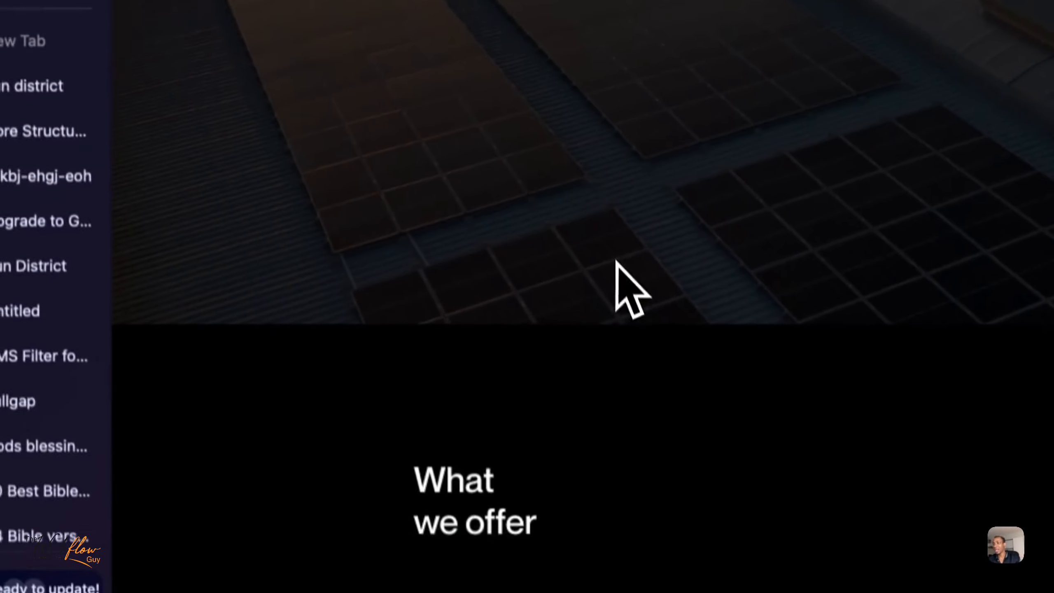
# Select the padding-section-large block in the What We Offer section and examine its vertical padding against the hero section.
pyautogui.moveTo(466, 431); pyautogui.dragTo(482, 322)
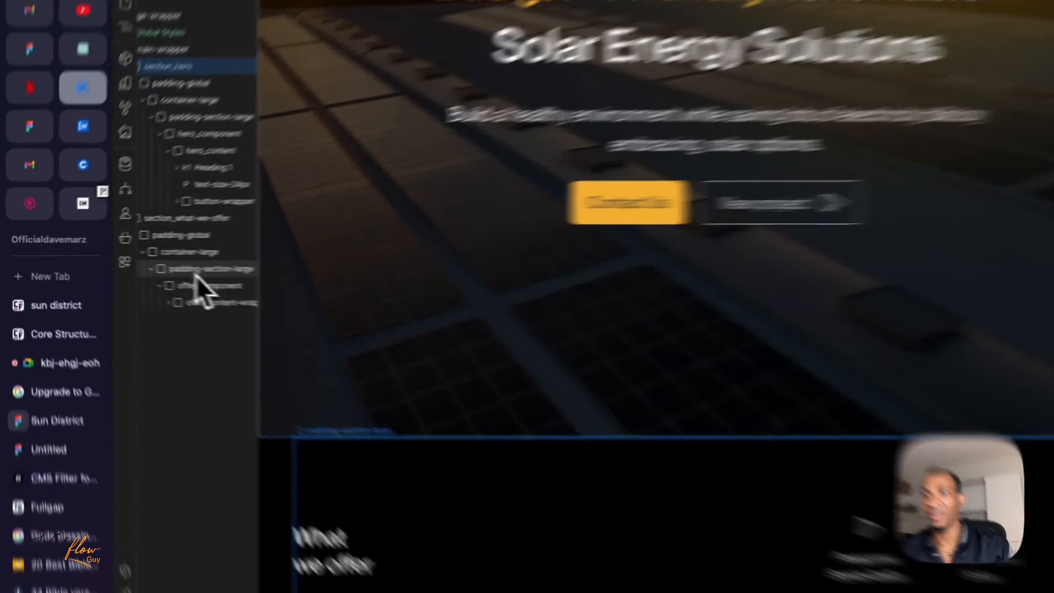
pyautogui.click(197, 273)
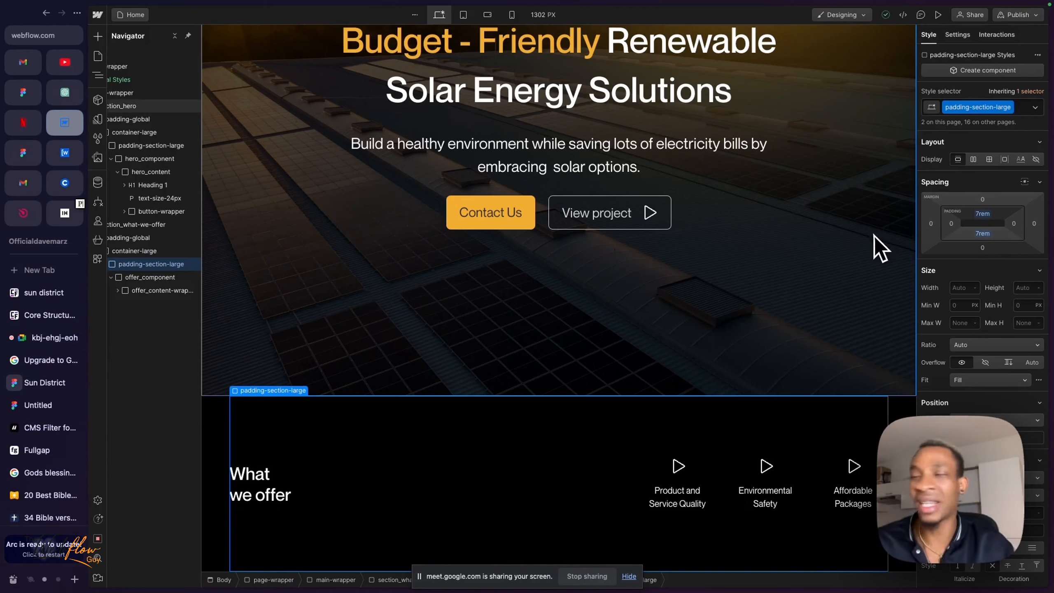
pyautogui.scroll(4, 556, 174)
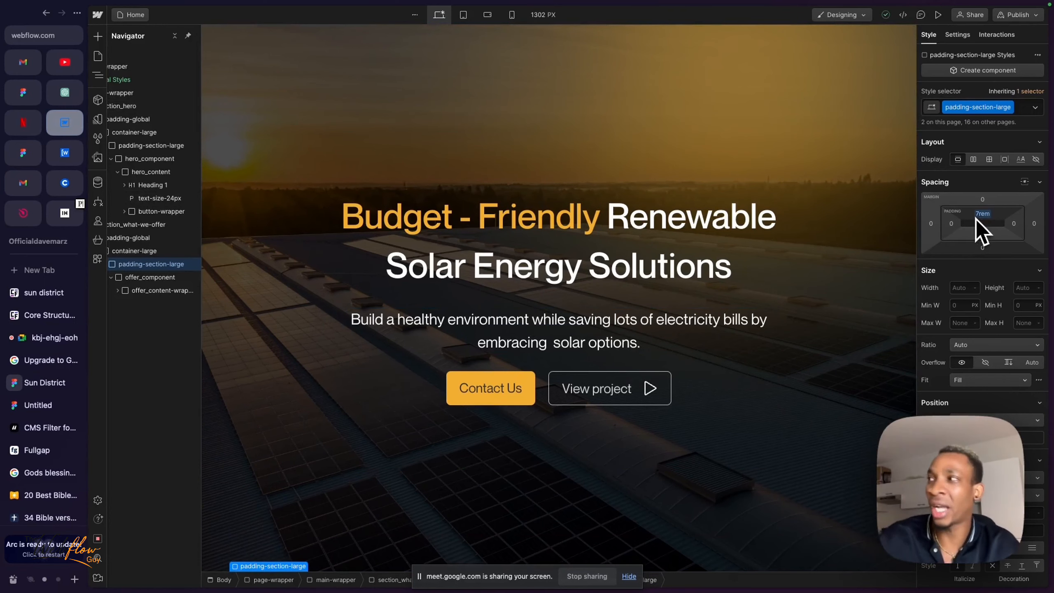
pyautogui.scroll(-4, 646, 345)
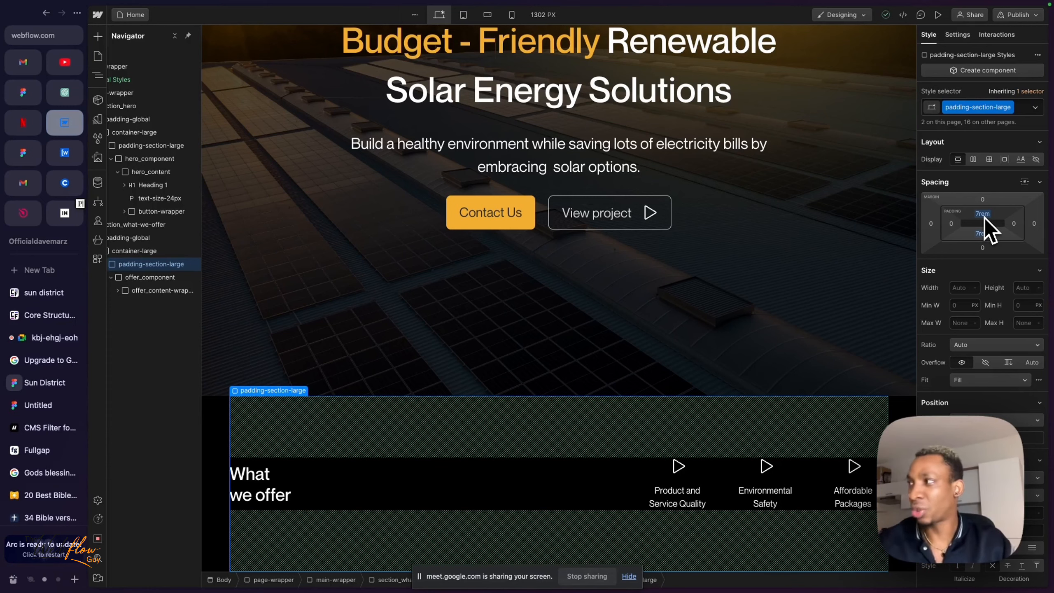
pyautogui.scroll(5, 693, 207)
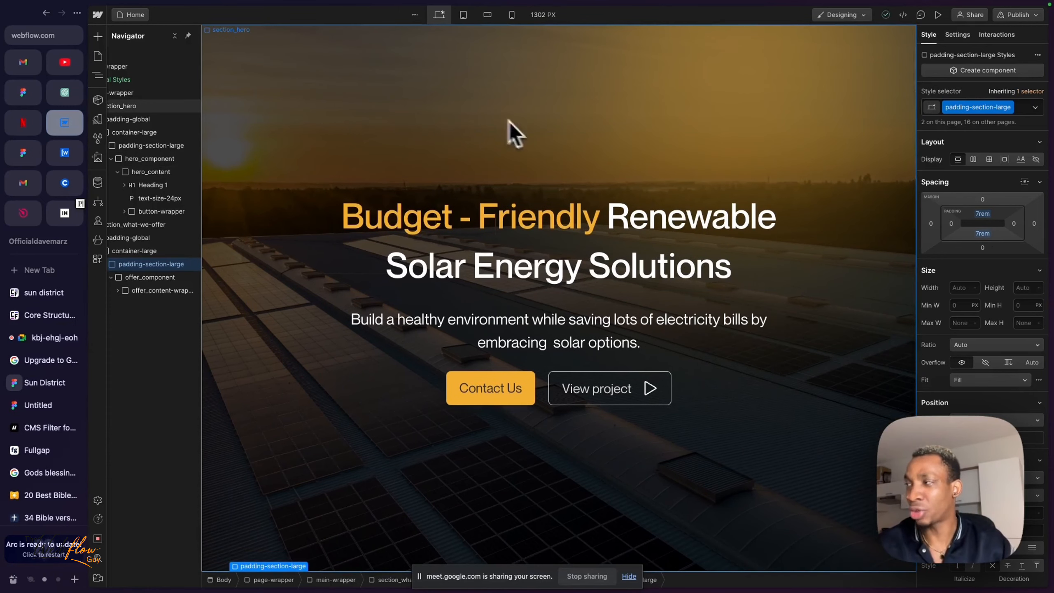
pyautogui.scroll(-5, 595, 427)
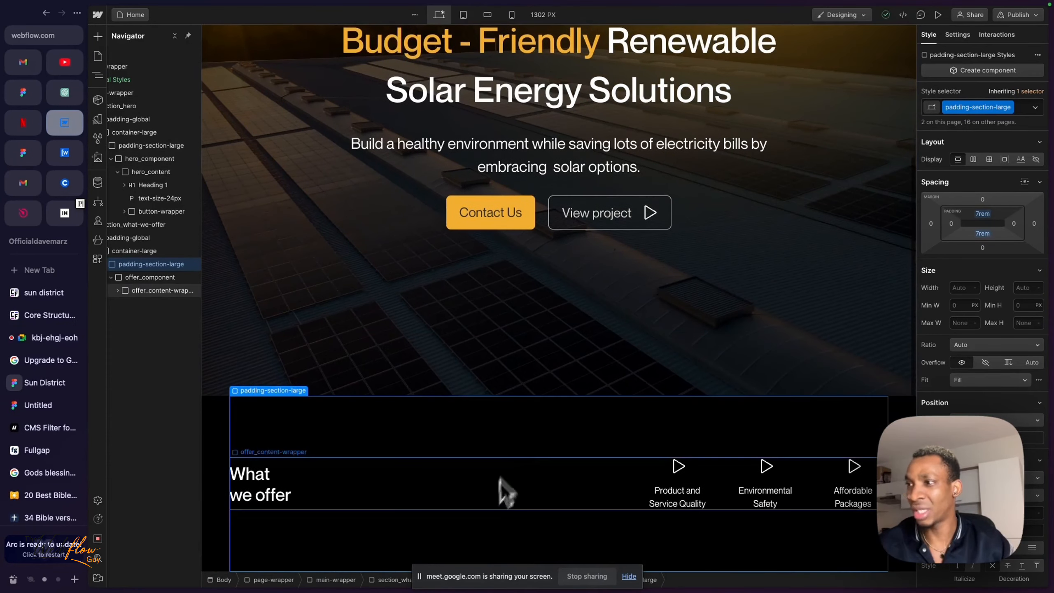
pyautogui.scroll(5, 743, 235)
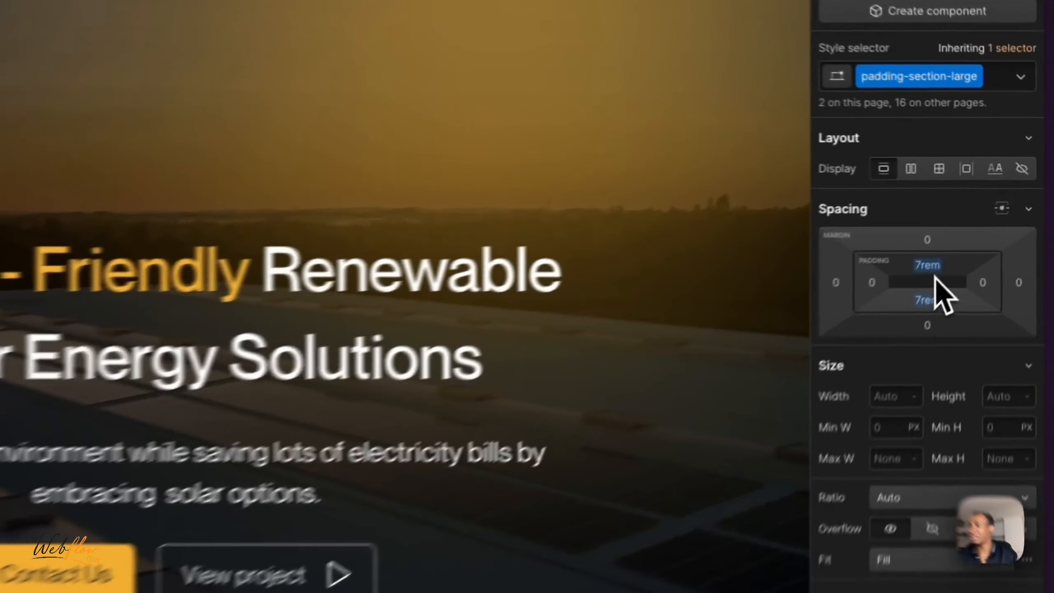
# Try increasing the top padding of the padding-section-large class to about 15.1rem.
pyautogui.moveTo(931, 266)
pyautogui.mouseDown()
pyautogui.moveTo(933, 335)
pyautogui.moveTo(920, 369)
pyautogui.moveTo(920, 242)
pyautogui.moveTo(928, 287)
pyautogui.moveTo(918, 269)
pyautogui.mouseUp()
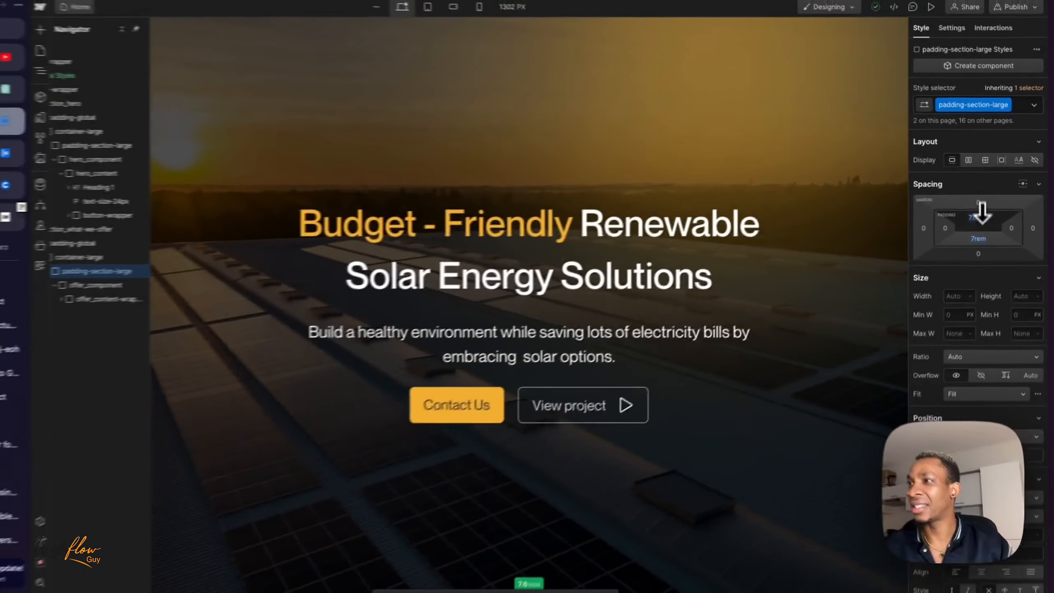
pyautogui.moveTo(982, 212); pyautogui.dragTo(971, 248)
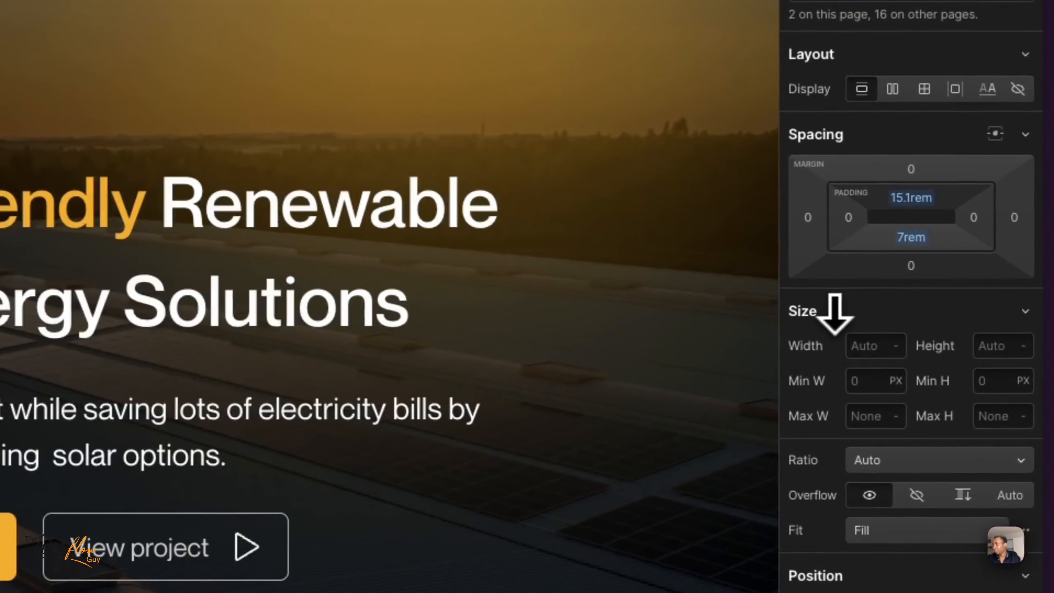
pyautogui.moveTo(835, 314); pyautogui.dragTo(831, 318)
pyautogui.scroll(-4, 299, 390)
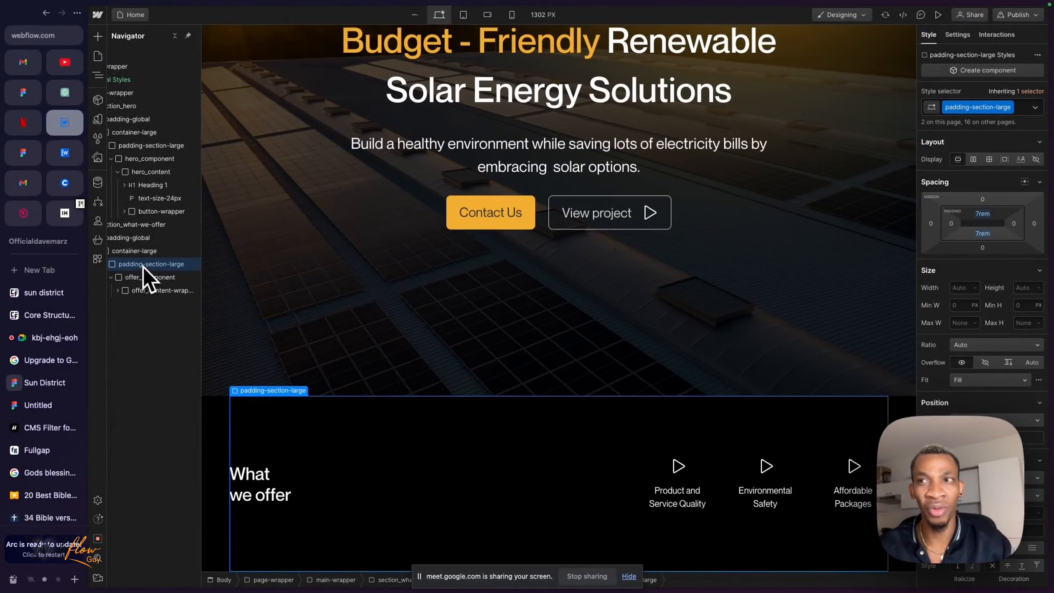
# Replace the padding-section-large class on the What We Offer block with the existing padding-section-small class.
pyautogui.hscroll(-1, 141, 265)
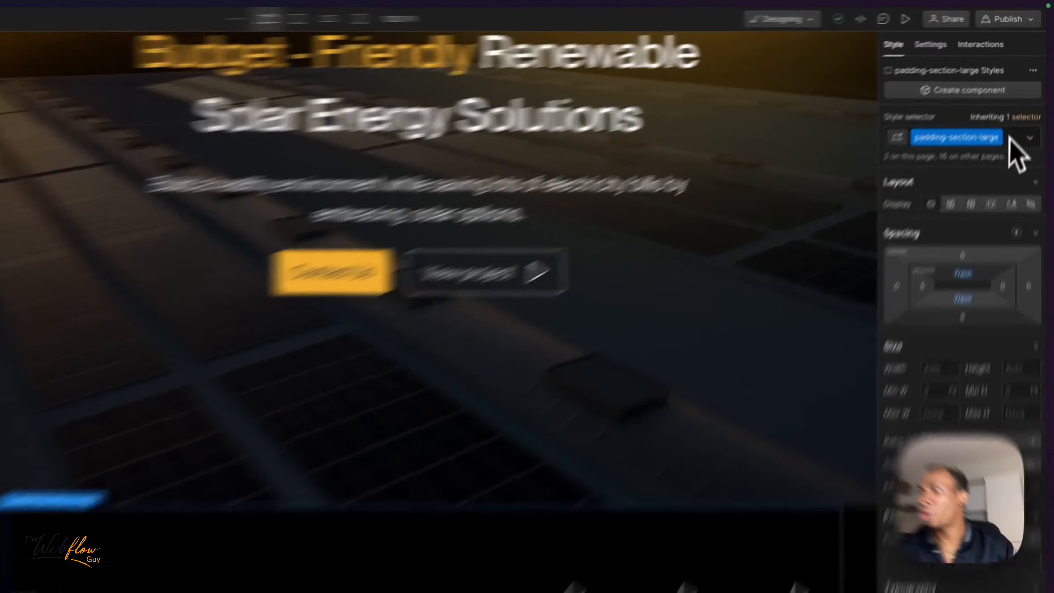
pyautogui.click(1023, 107)
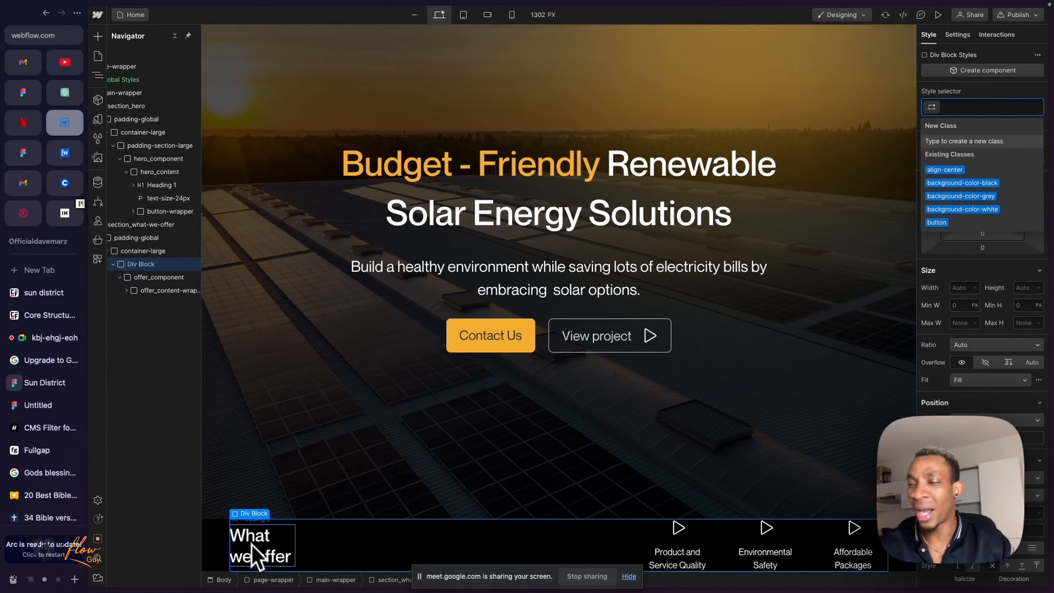
pyautogui.write('paddsec')
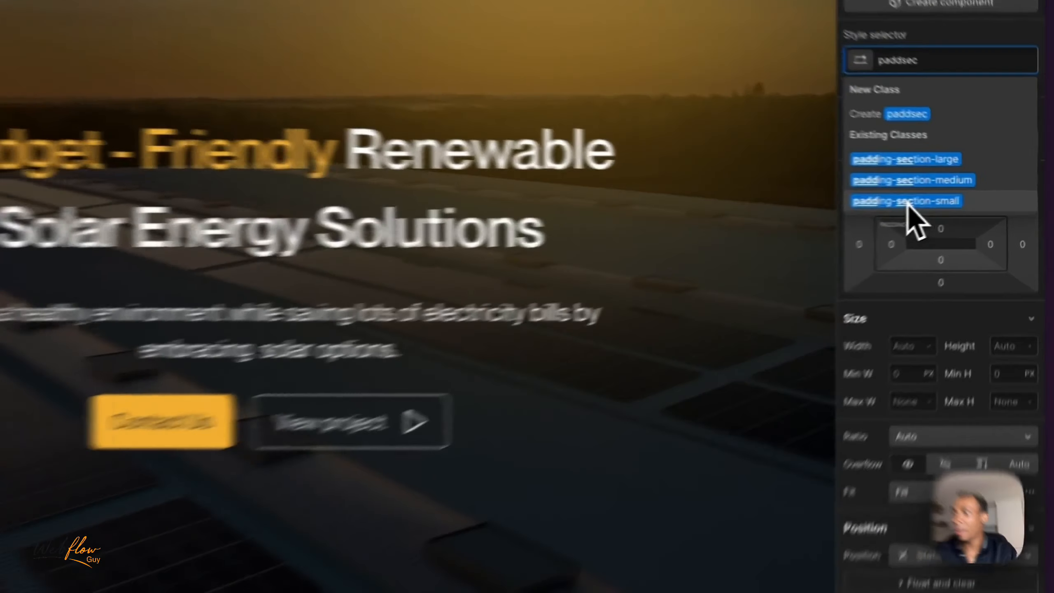
pyautogui.click(908, 202)
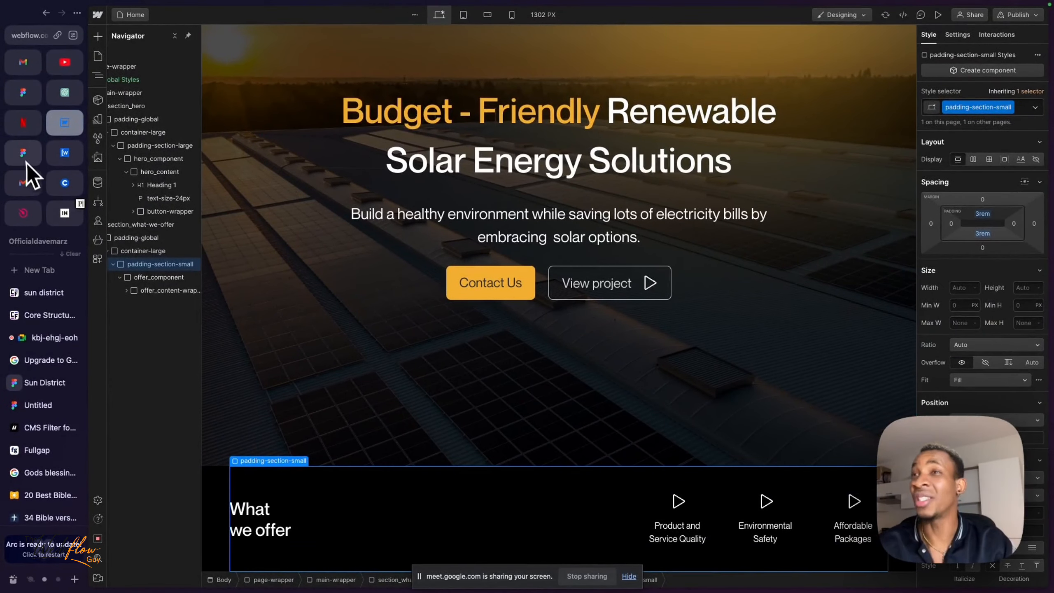
# Compare the What We Offer heading and its surrounding spacing on the Webflow page with the Figma design.
pyautogui.moveTo(28, 164)
pyautogui.click(45, 382)
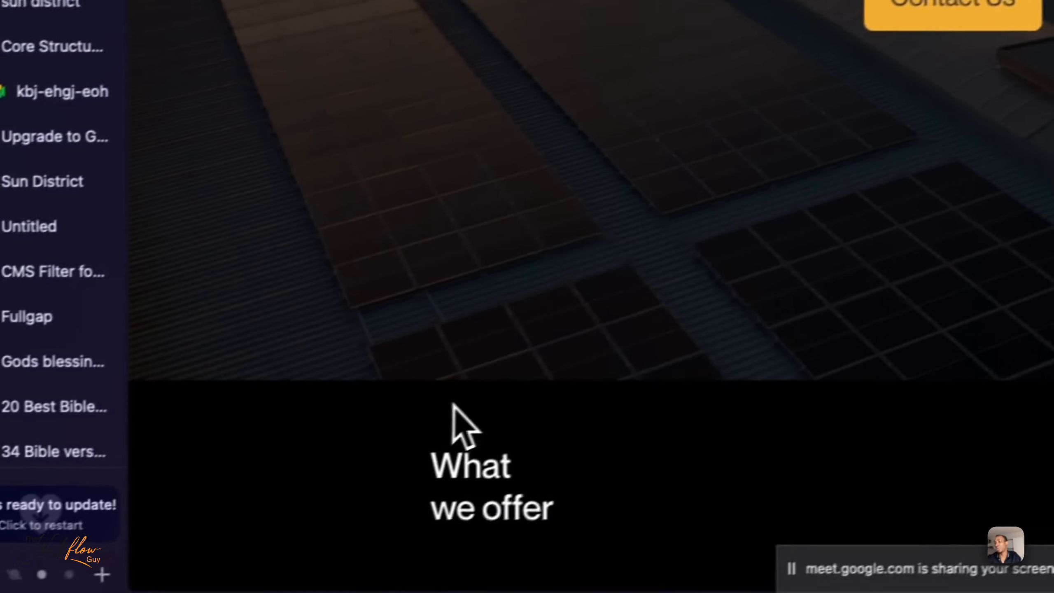
pyautogui.rightClick(496, 486)
pyautogui.click(425, 492)
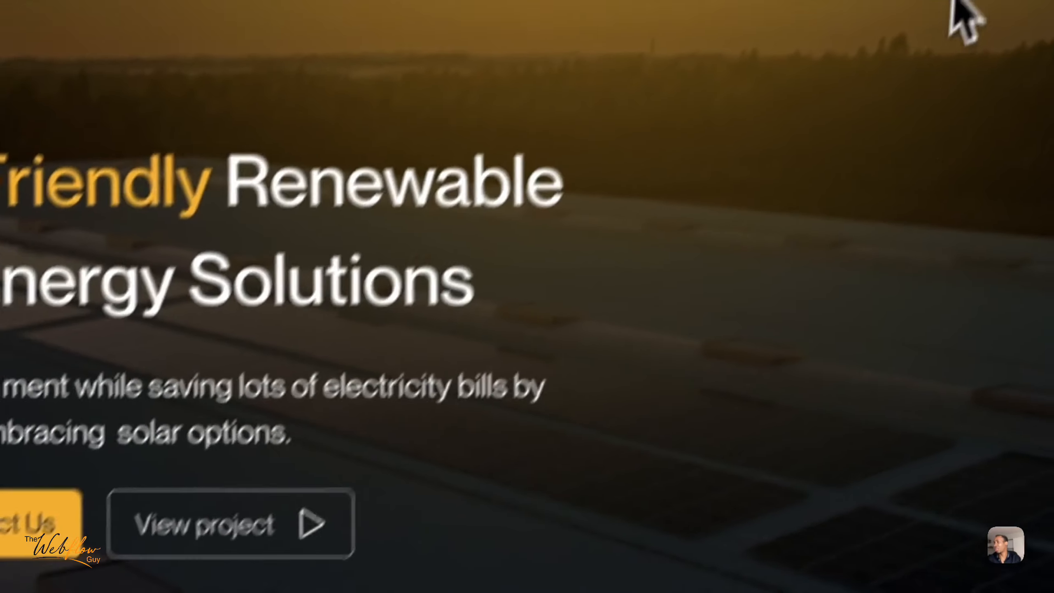
pyautogui.scroll(-3, 939, 264)
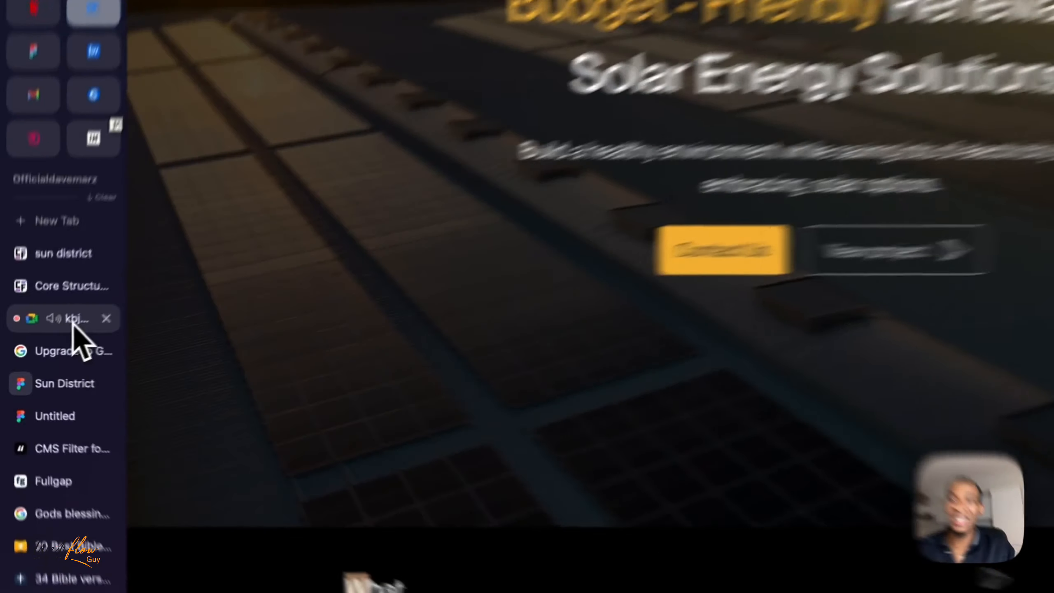
# Switch to the Google Meet call, check on the participants, and return to the Webflow page.
pyautogui.click(58, 338)
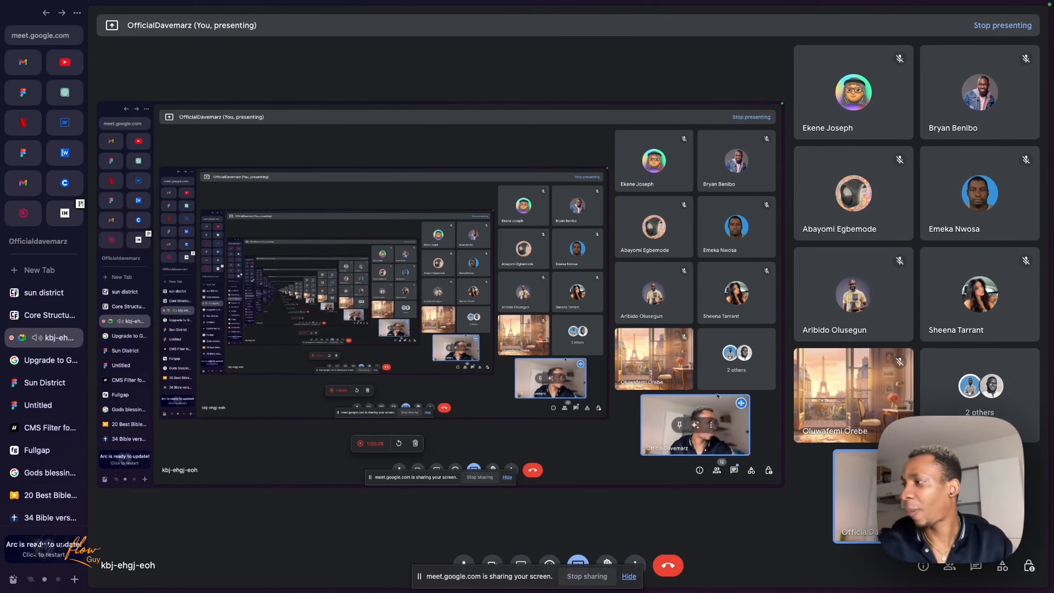
pyautogui.moveTo(743, 2)
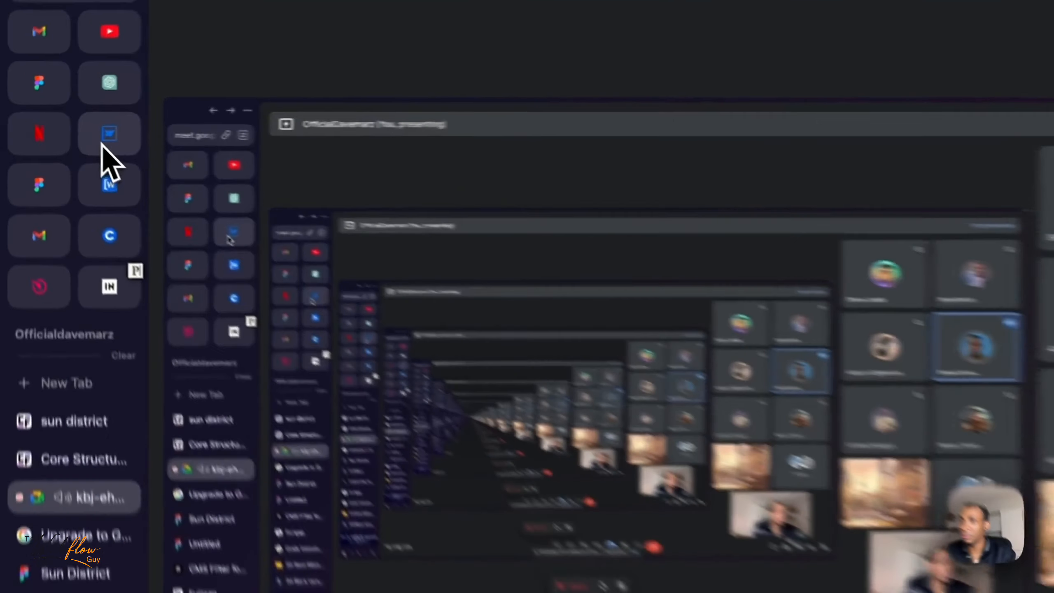
pyautogui.click(63, 127)
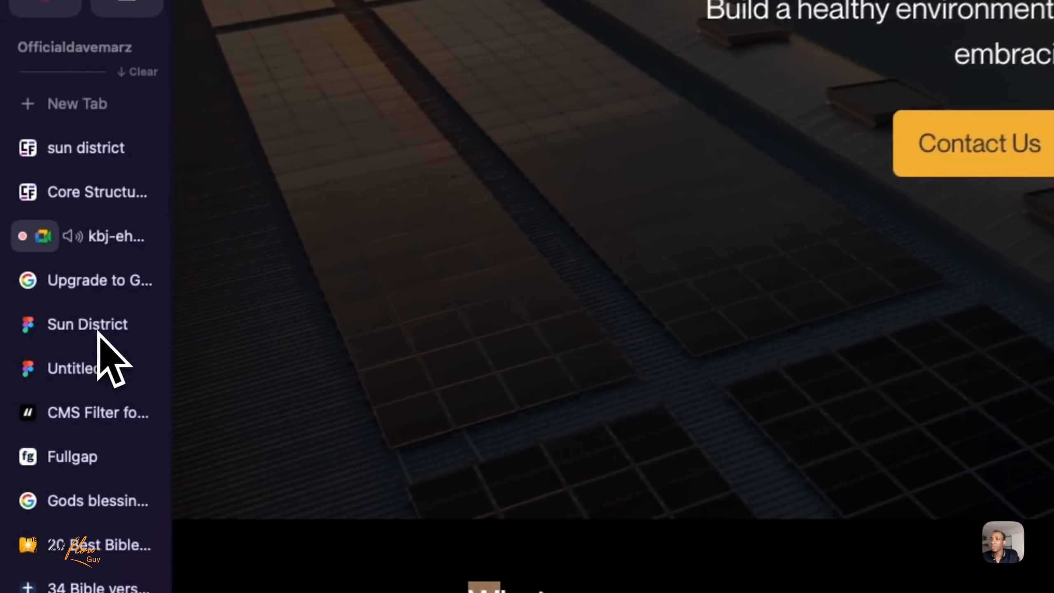
# Switch to the Sun District Figma design and review the spacing of the sections from What We Offer down past Our Blog.
pyautogui.click(46, 384)
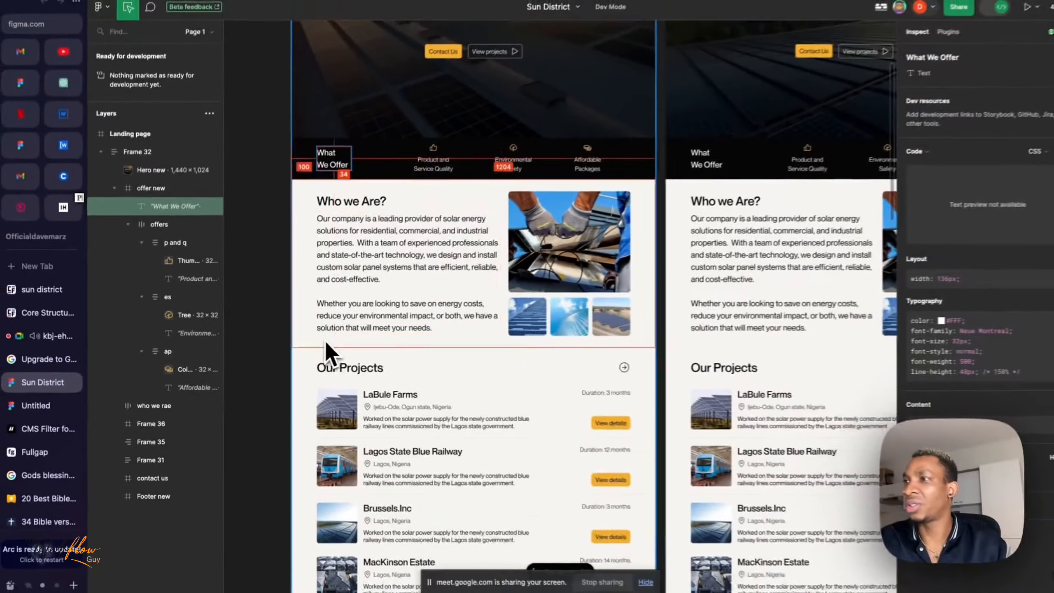
pyautogui.scroll(-3, 326, 343)
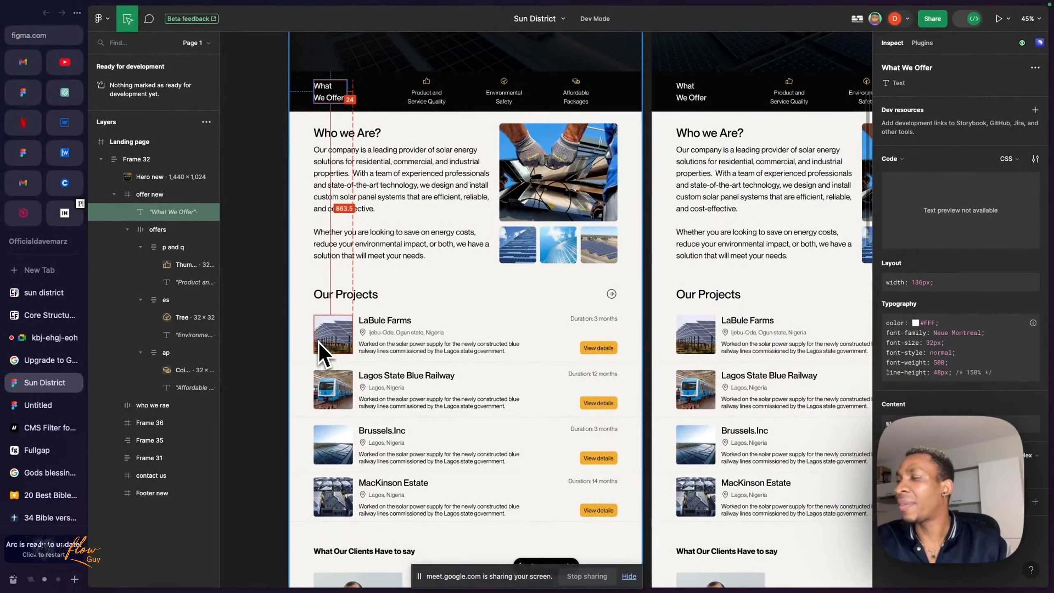
pyautogui.scroll(-3, 318, 343)
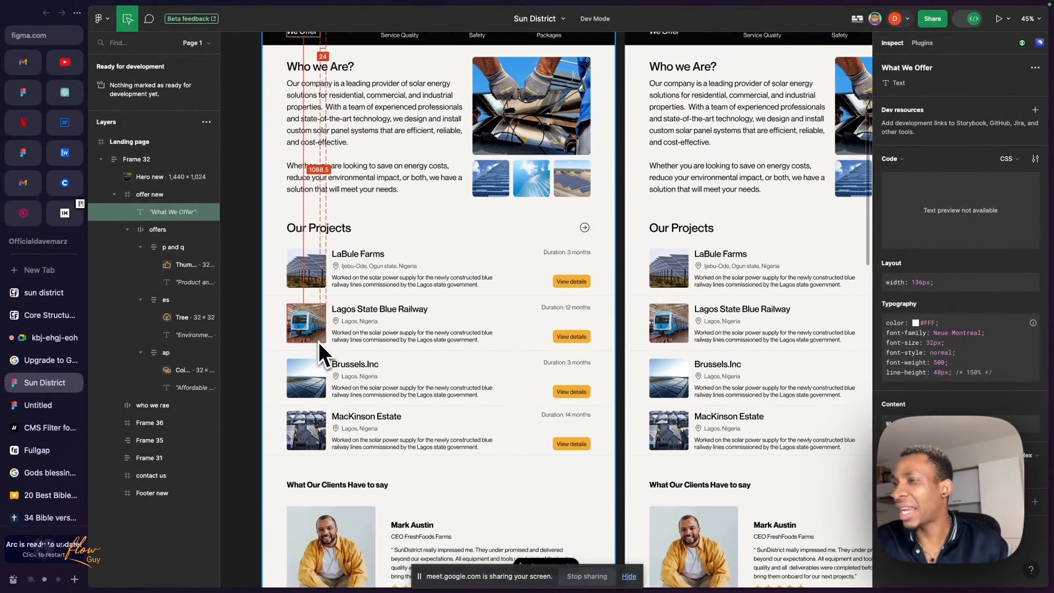
pyautogui.scroll(-1, 318, 342)
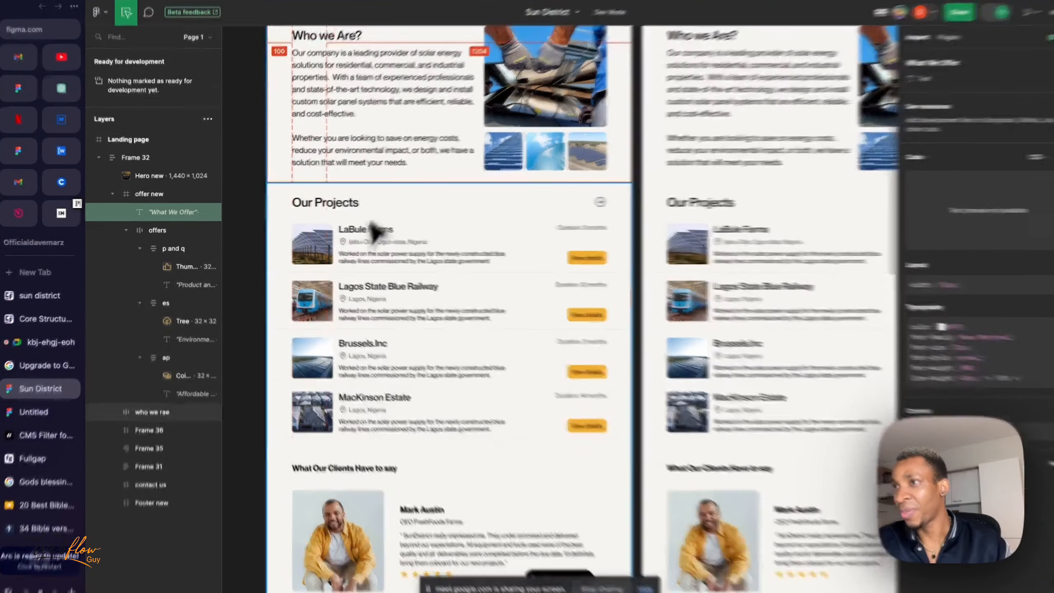
pyautogui.click(365, 158)
pyautogui.click(337, 240)
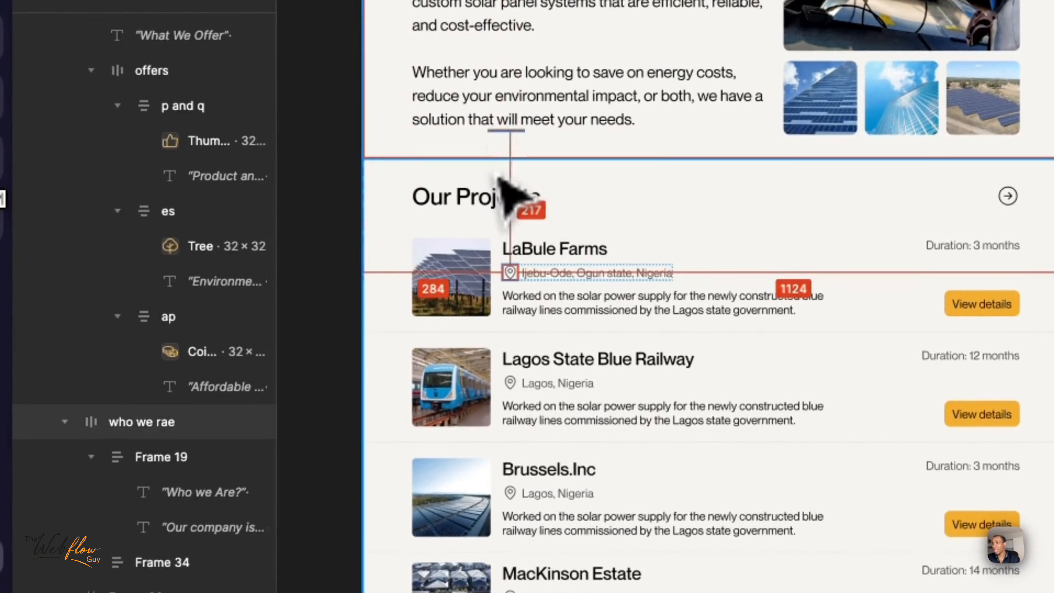
pyautogui.scroll(-5, 498, 258)
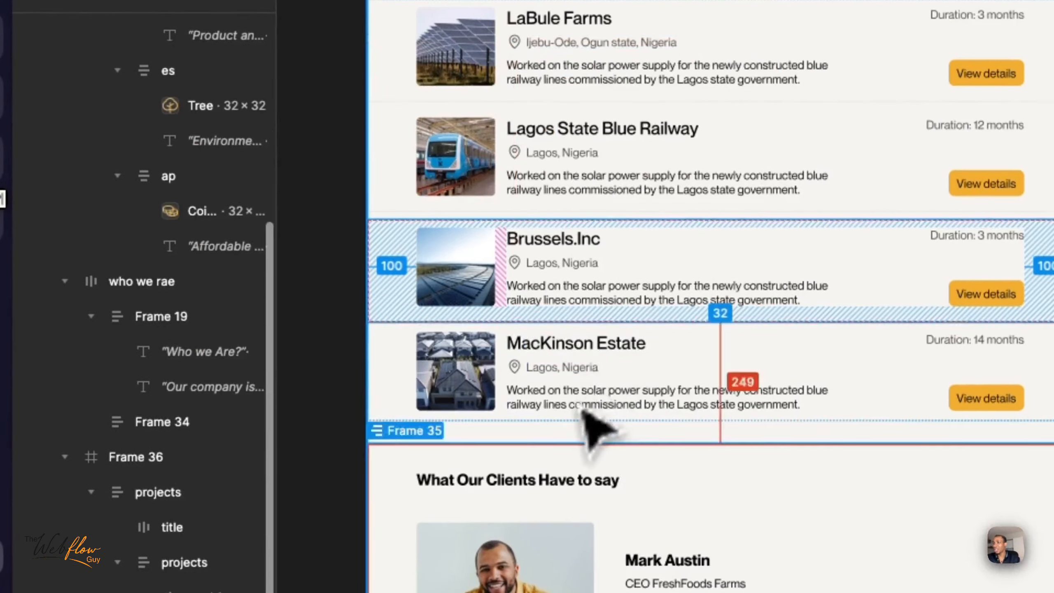
pyautogui.scroll(-4, 581, 416)
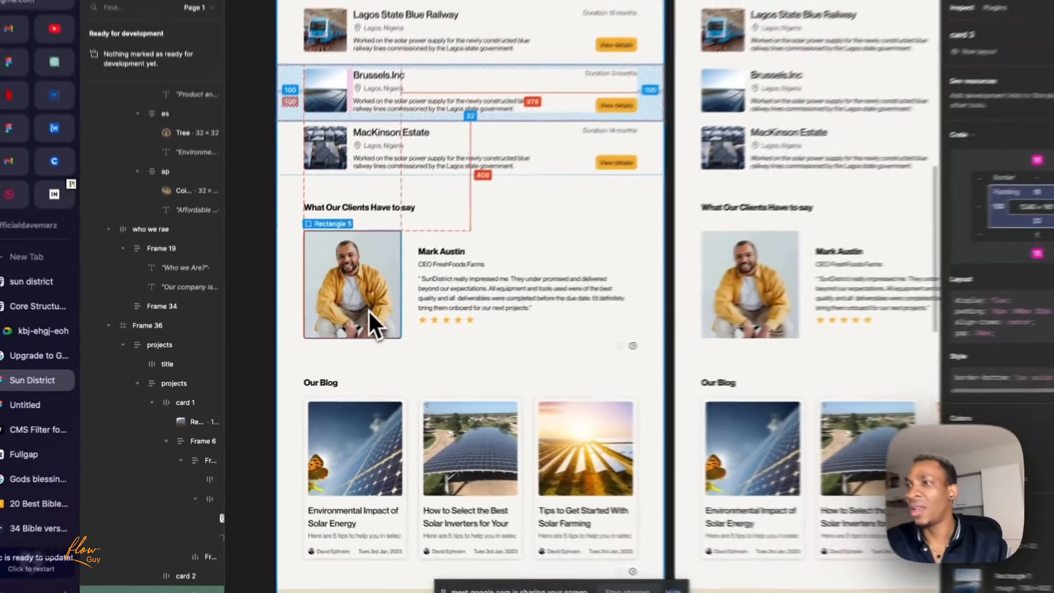
pyautogui.scroll(-5, 336, 361)
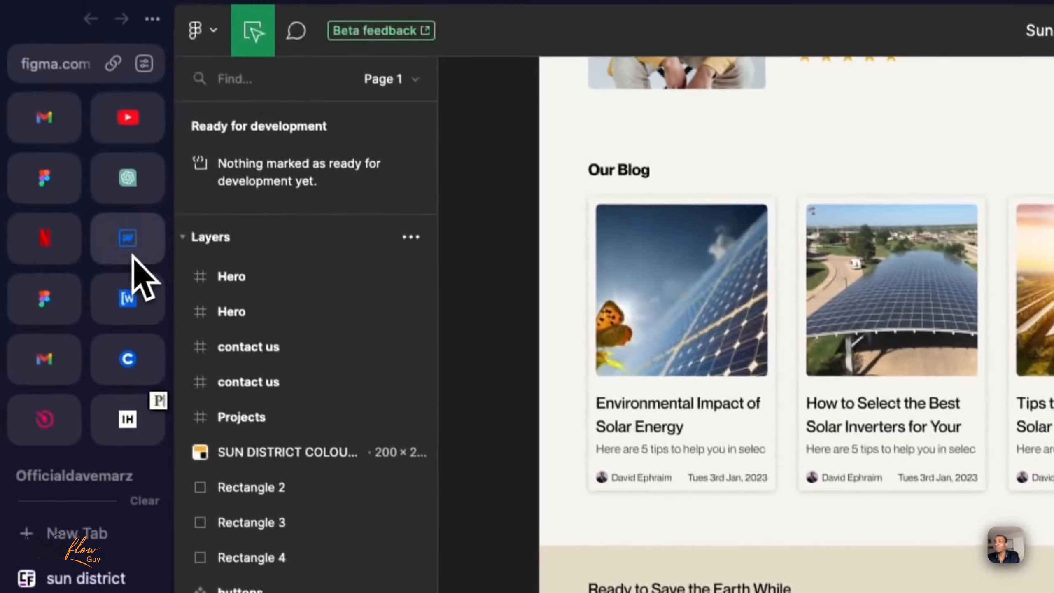
# Return to the Webflow page and inspect the nested blocks of section_what-we-offer, ending on the padding-section-small block.
pyautogui.click(132, 254)
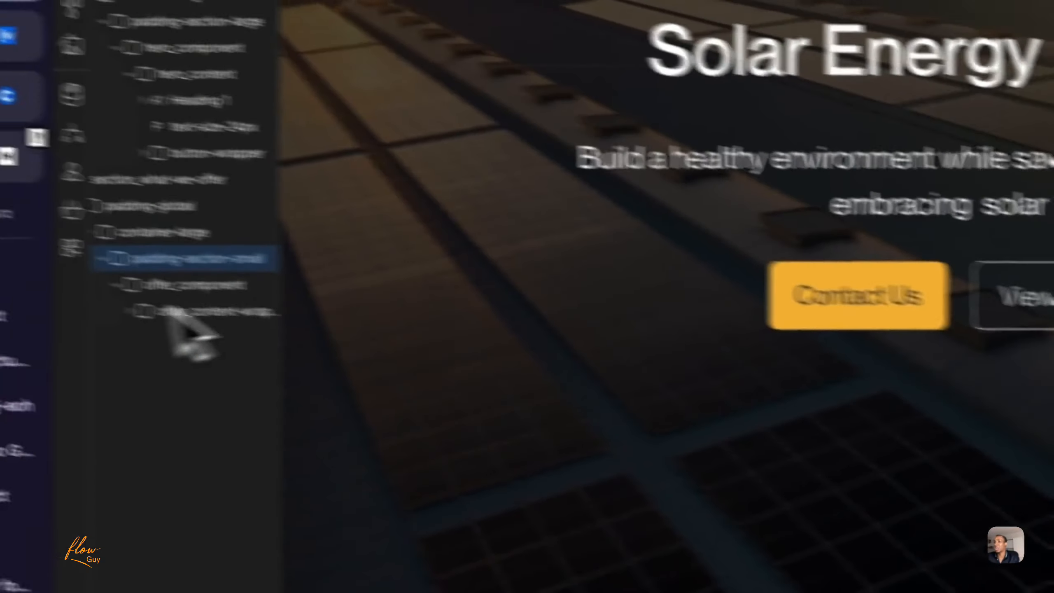
pyautogui.click(133, 207)
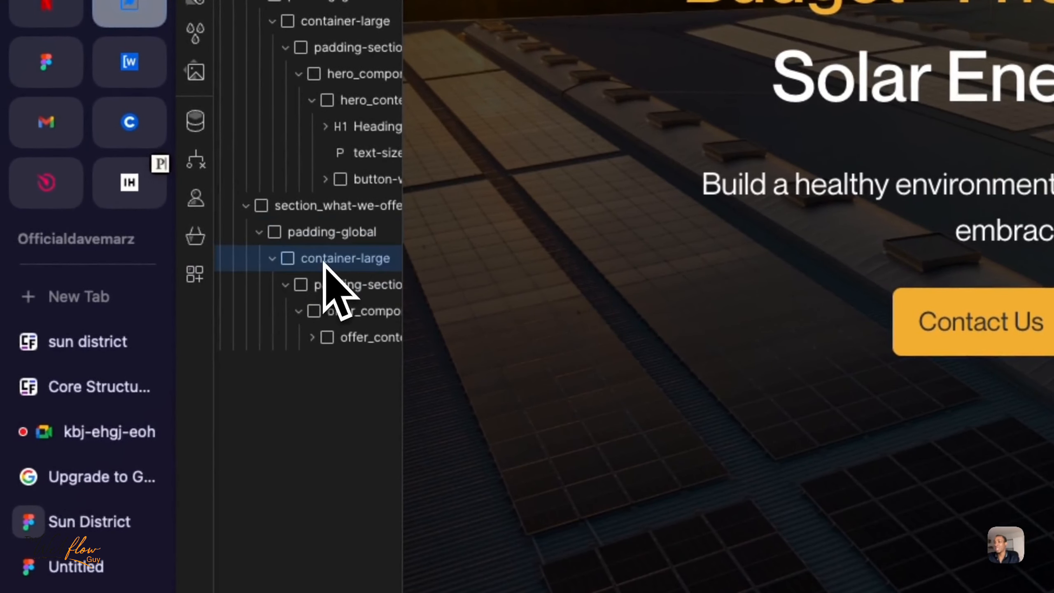
pyautogui.hscroll(2, 326, 270)
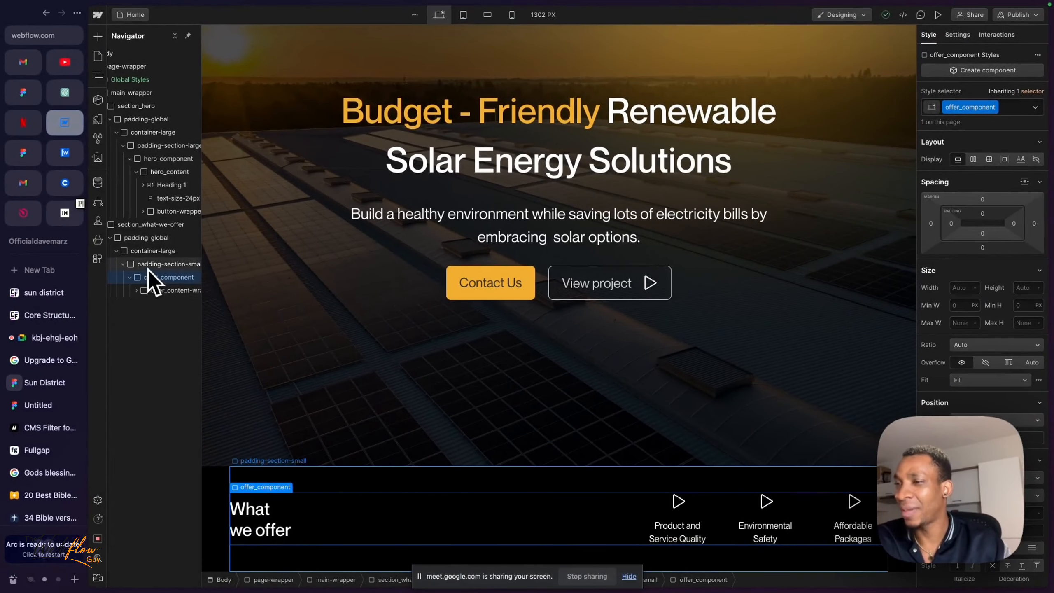
pyautogui.click(150, 266)
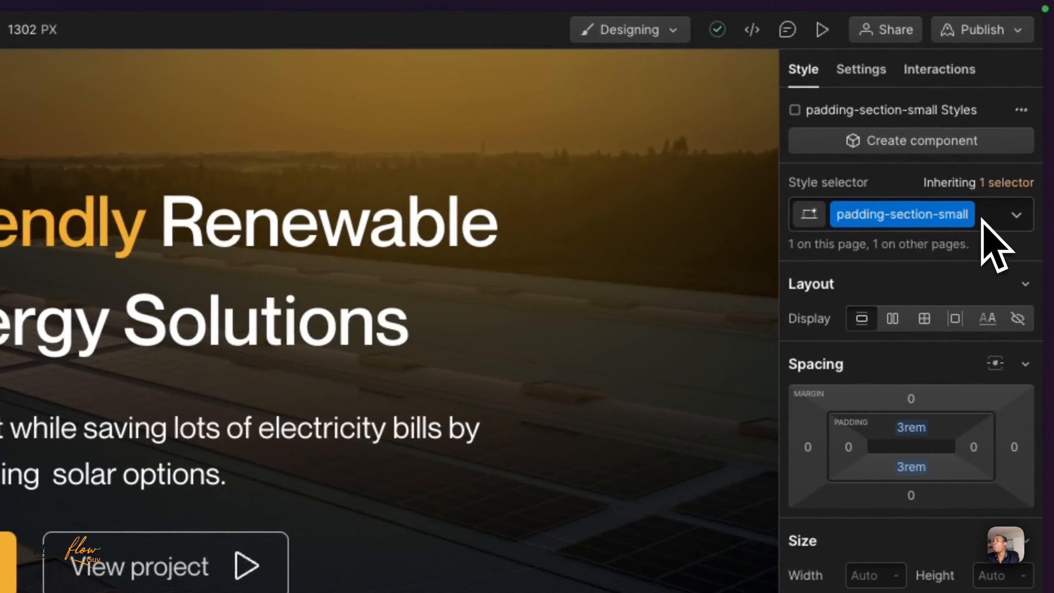
# Replace the padding-section-small class on the What We Offer block with a new class named paddin-section-none.
pyautogui.click(983, 220)
pyautogui.press('BackSpace')
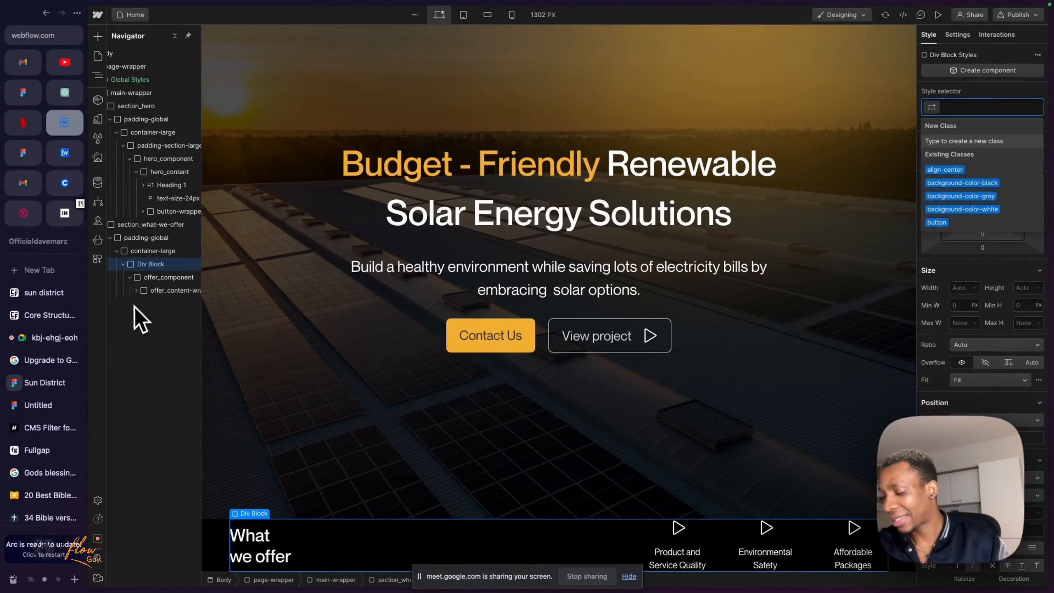
pyautogui.write('paddin-se')
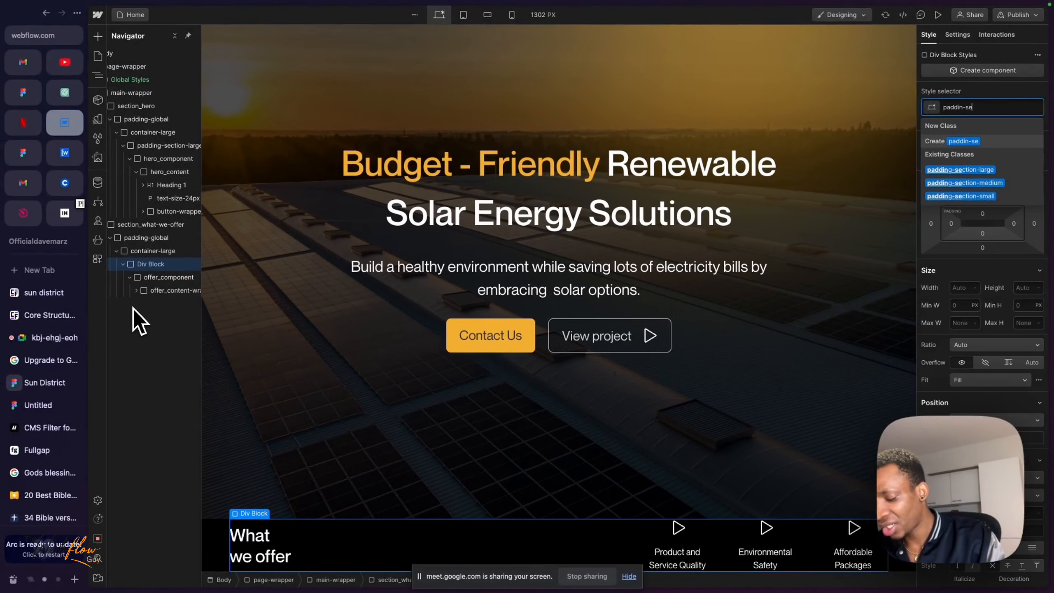
pyautogui.write('ction-non')
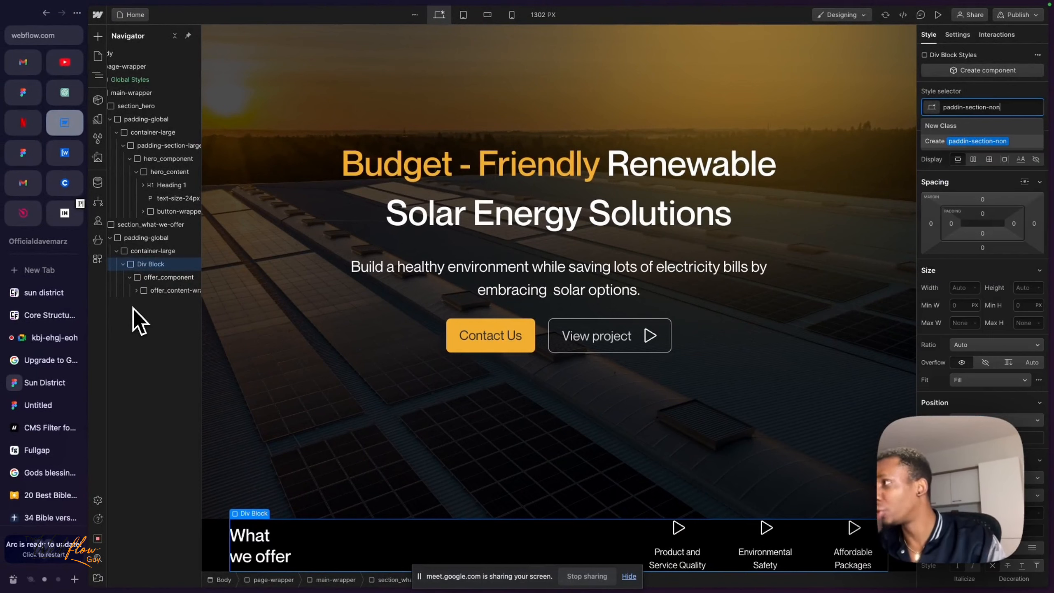
pyautogui.write('e')
pyautogui.press('Return')
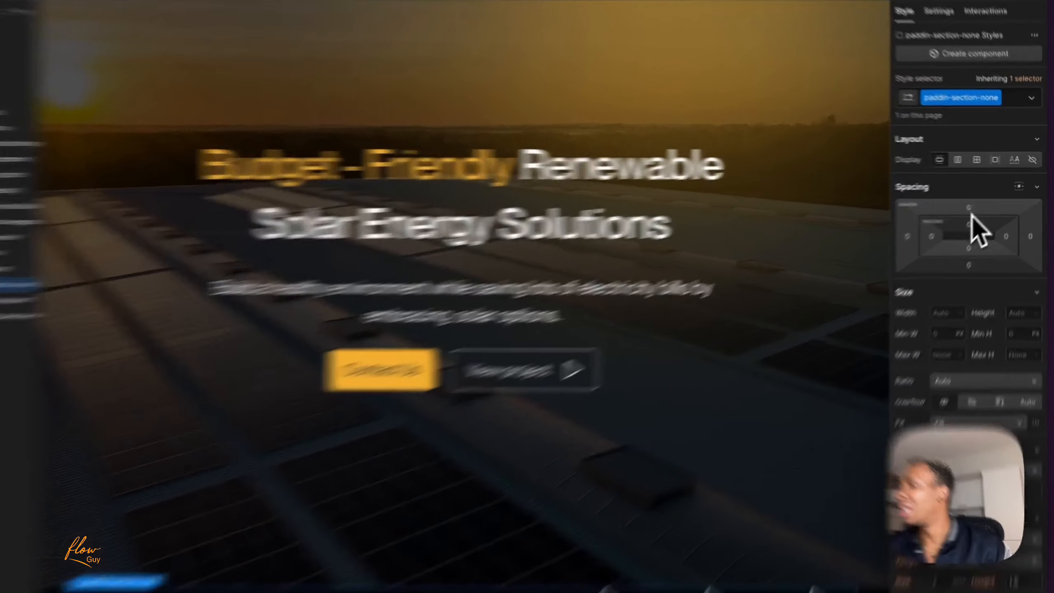
# Set the top and bottom padding of the paddin-section-none class to 0rem.
pyautogui.click(982, 213)
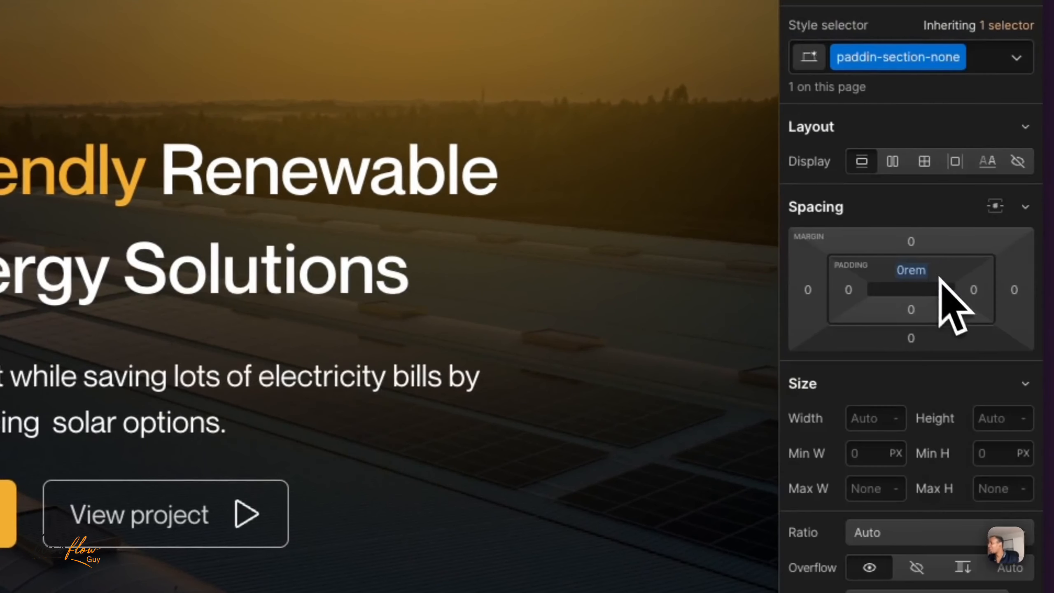
pyautogui.click(915, 313)
pyautogui.write('0re')
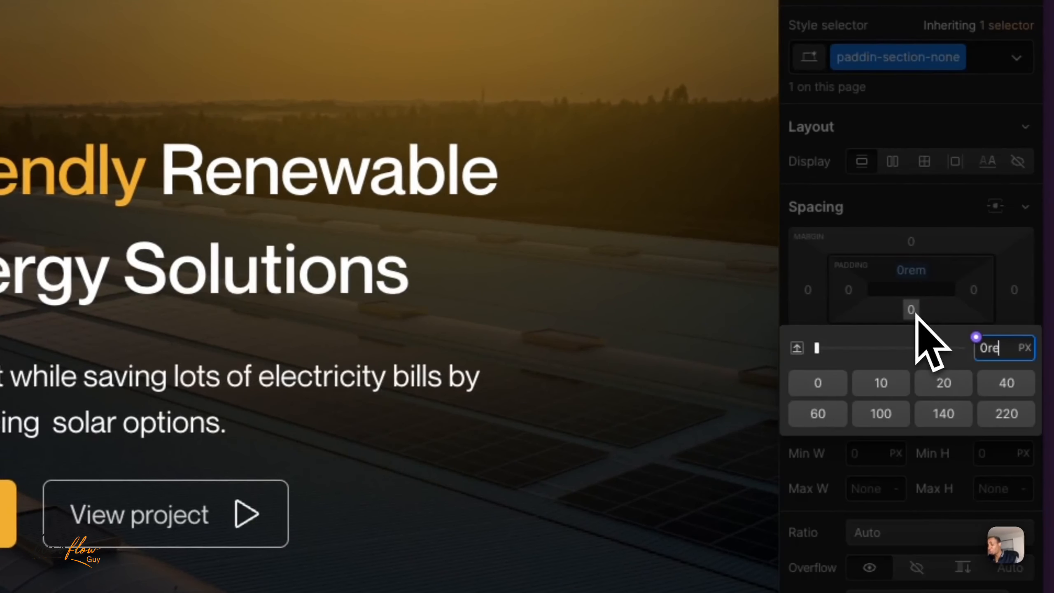
pyautogui.write('m')
pyautogui.press('Return')
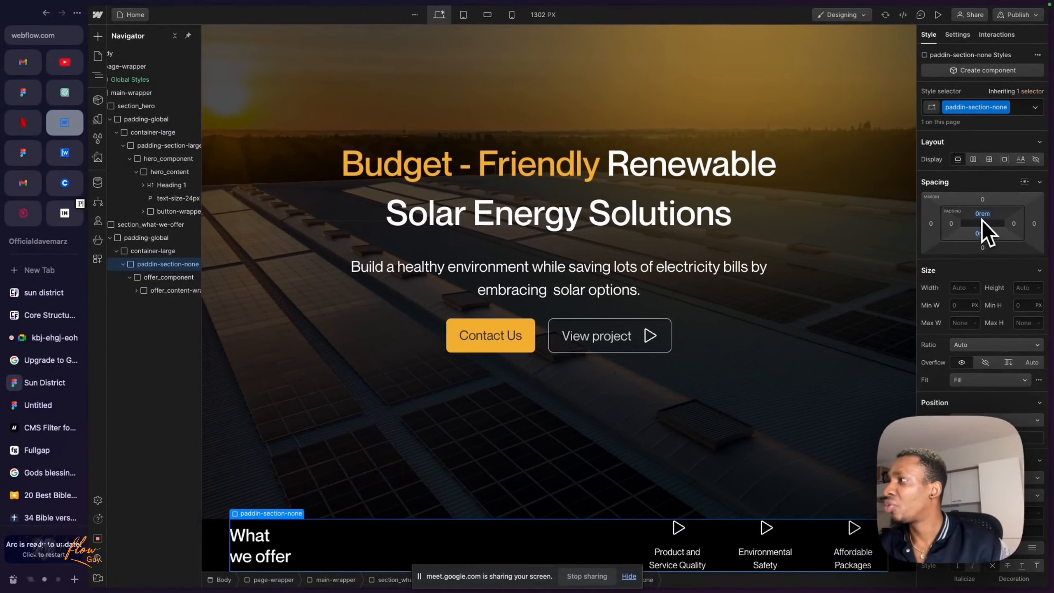
# Preview the page down to the What We Offer strip, and check the Google Meet call before returning to the Webflow designer.
pyautogui.click(939, 15)
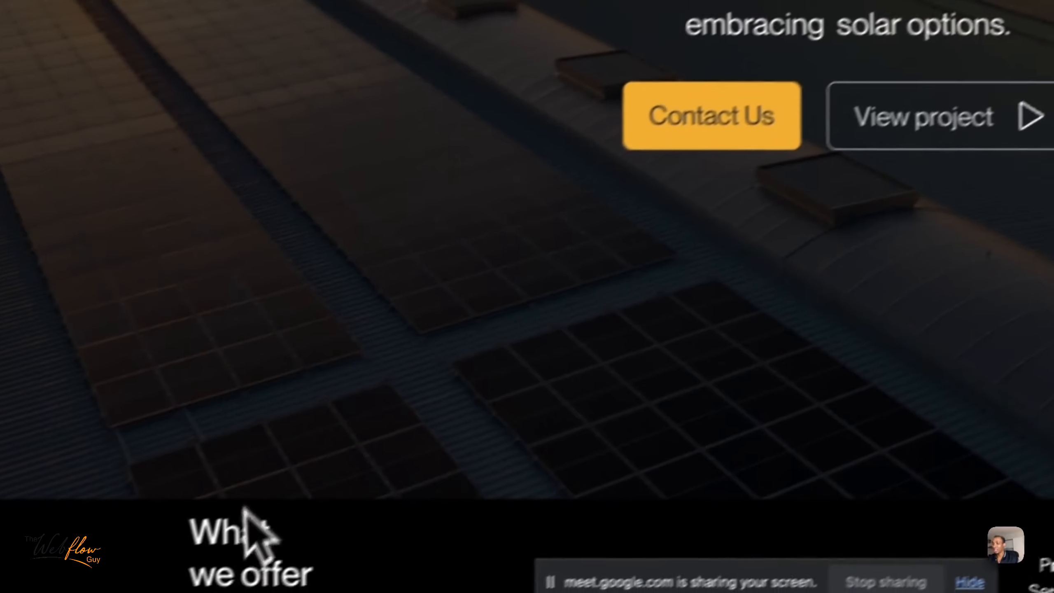
pyautogui.moveTo(243, 526); pyautogui.dragTo(662, 485)
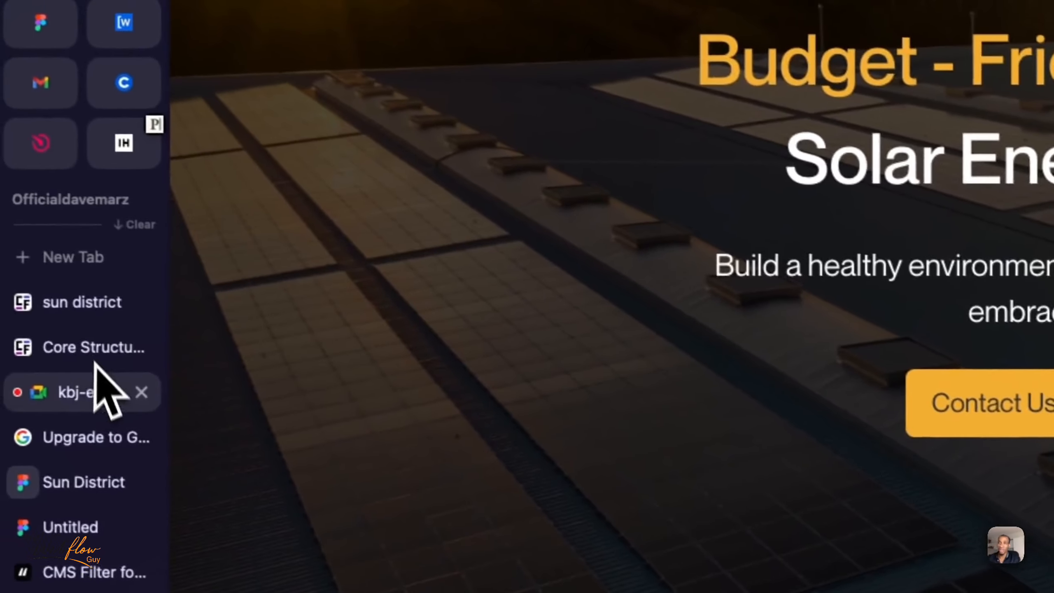
pyautogui.click(107, 389)
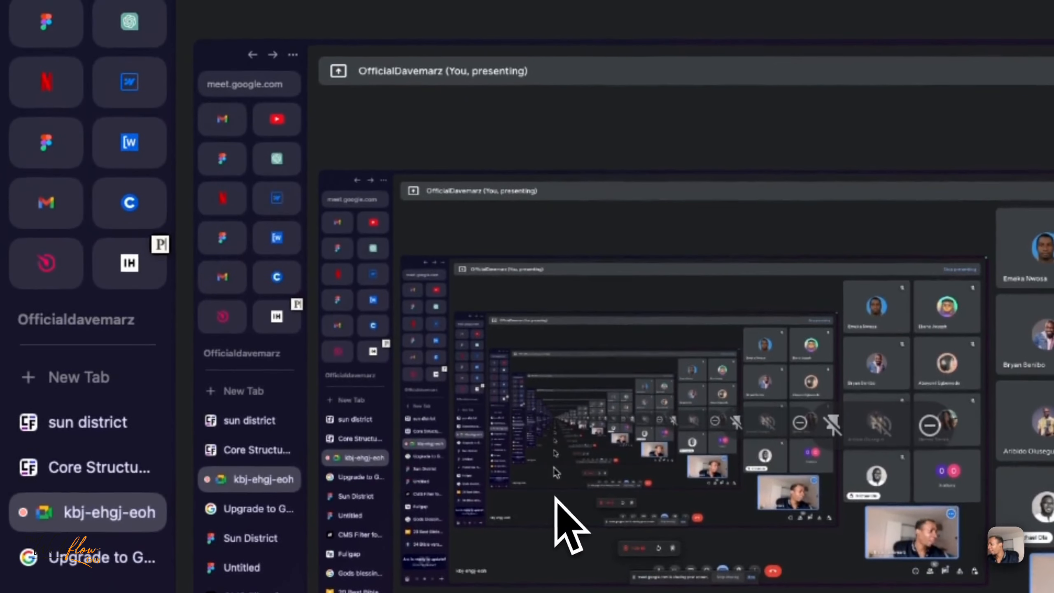
pyautogui.click(135, 101)
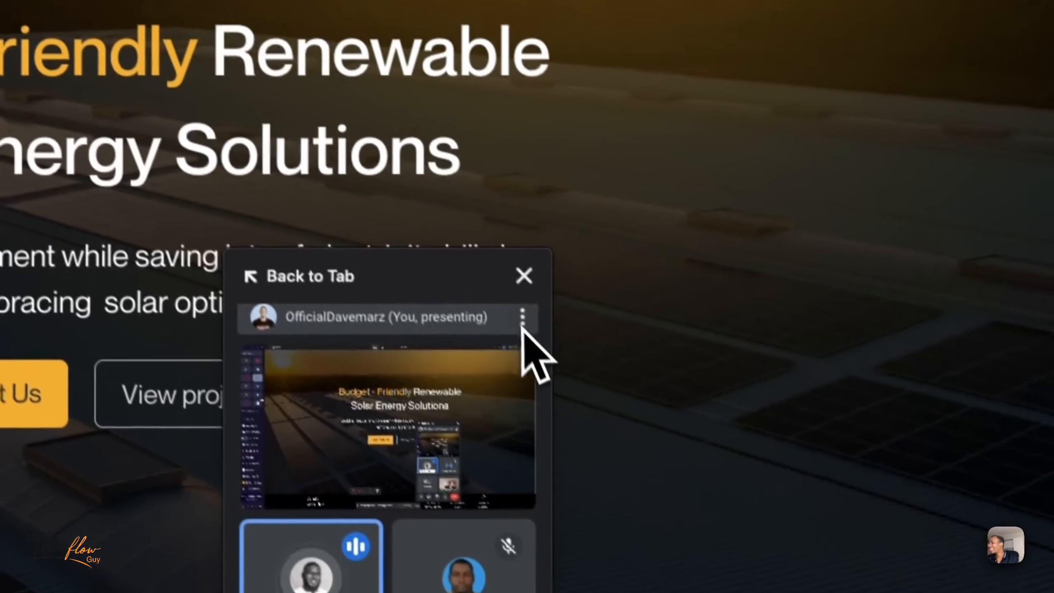
pyautogui.click(524, 275)
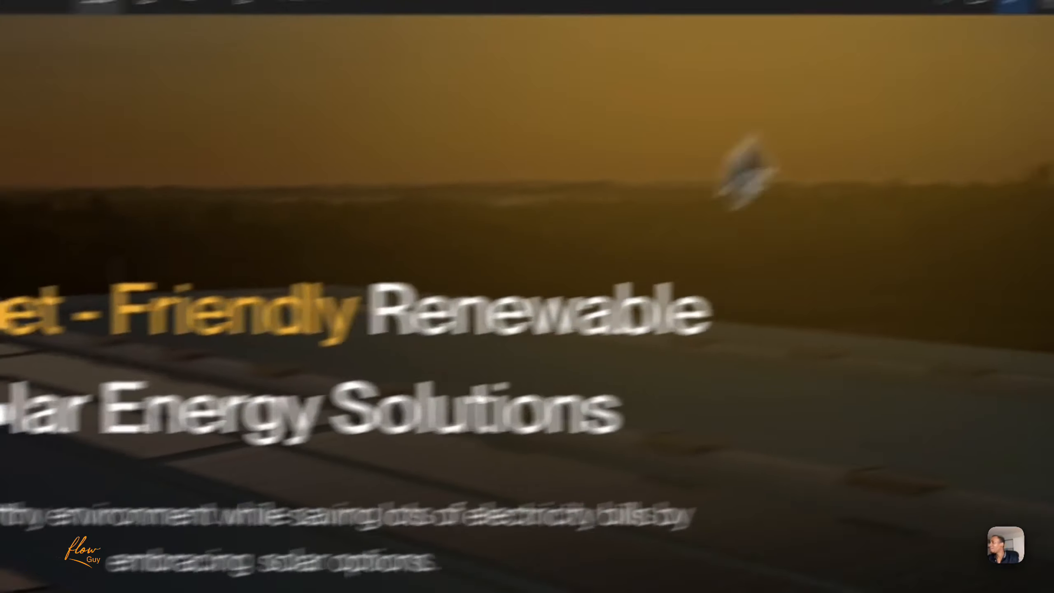
pyautogui.click(1013, 5)
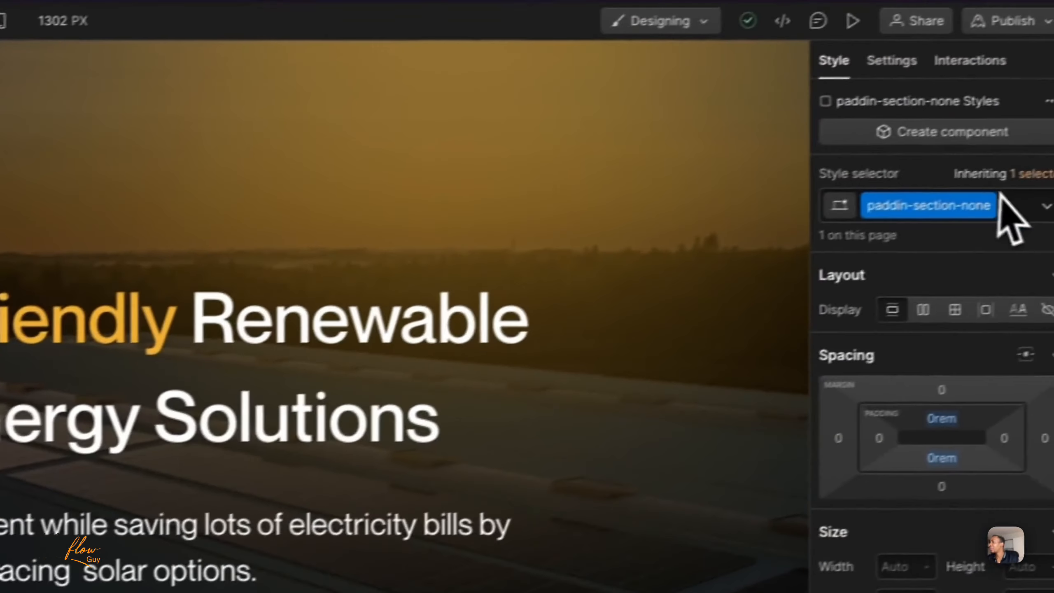
# Swap the paddin-section-none class on the What We Offer block for the existing padding-section-small class.
pyautogui.click(1003, 202)
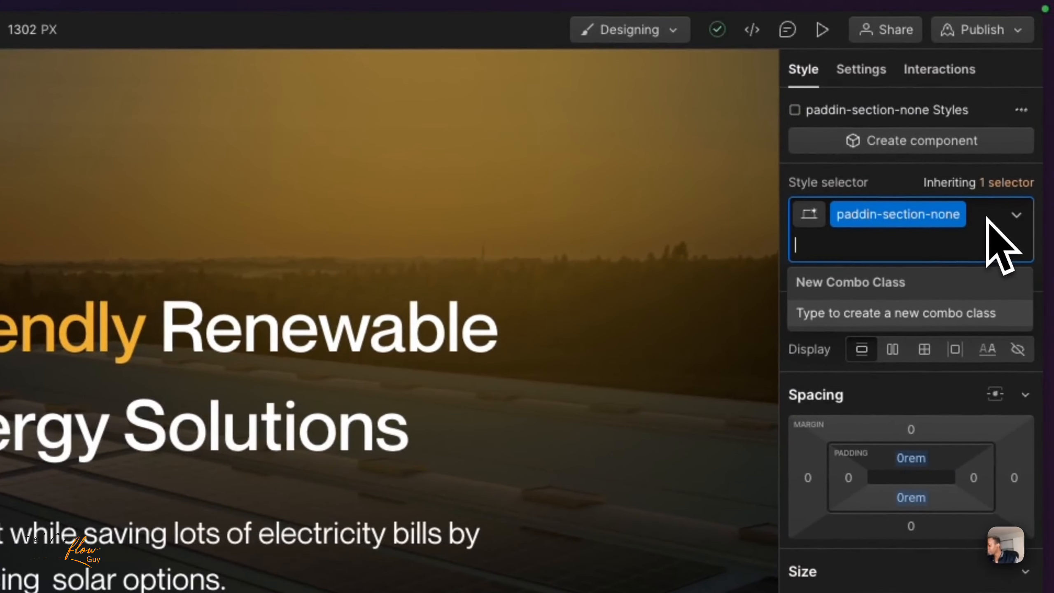
pyautogui.press('BackSpace')
pyautogui.write('p')
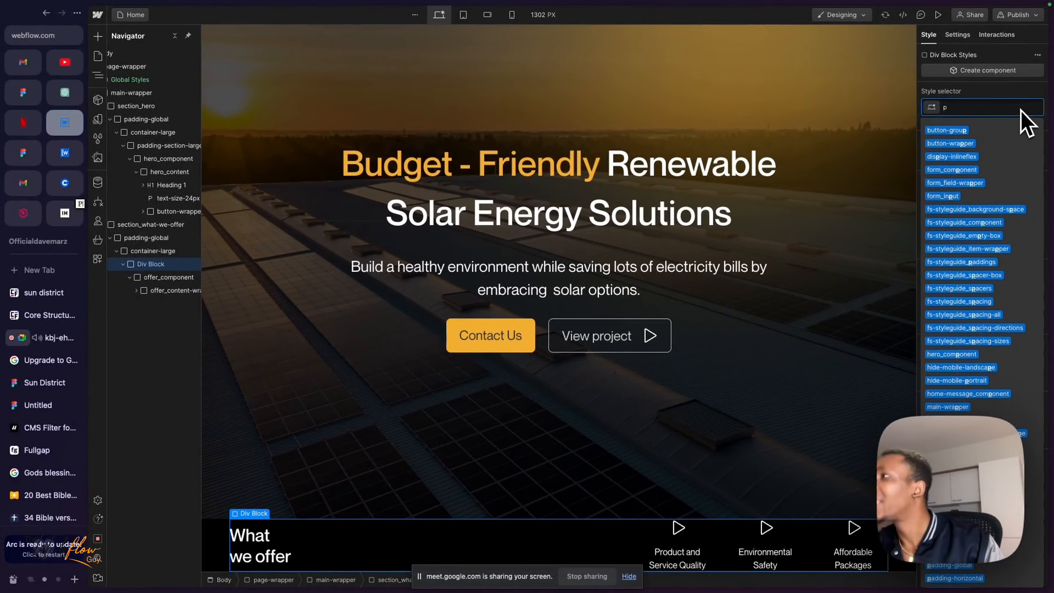
pyautogui.write('addi')
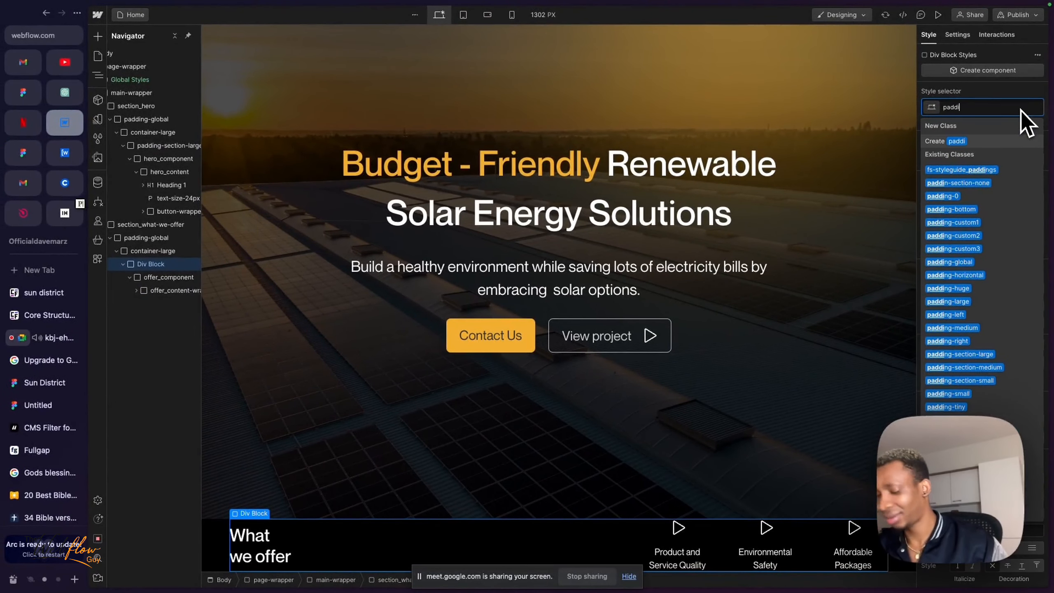
pyautogui.write('sec')
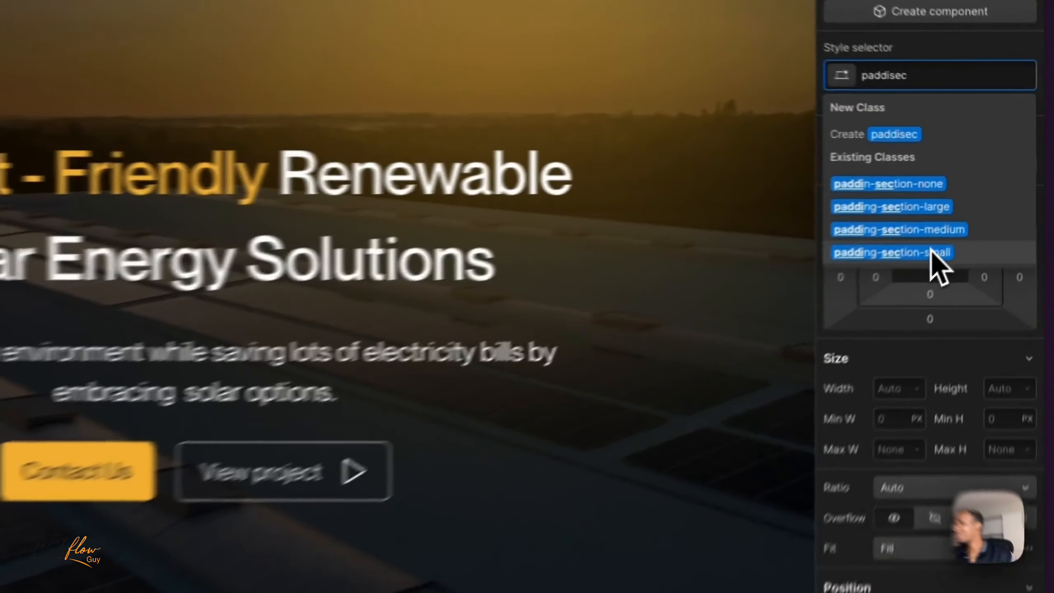
pyautogui.click(930, 251)
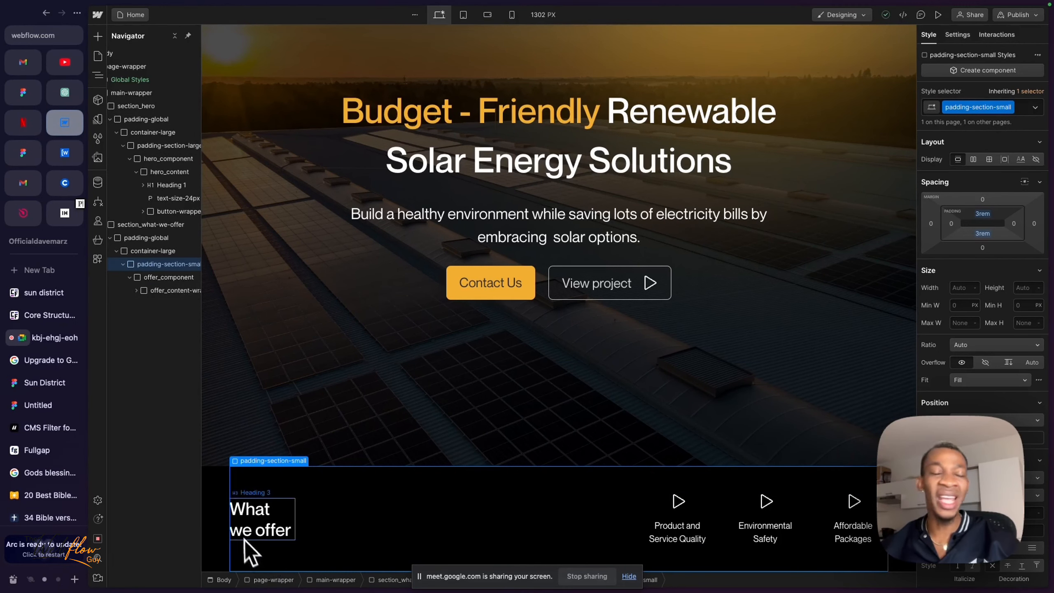
# Add a removem-bottom combo class to the padding-section-small block and set its bottom padding to 0rem.
pyautogui.click(1015, 111)
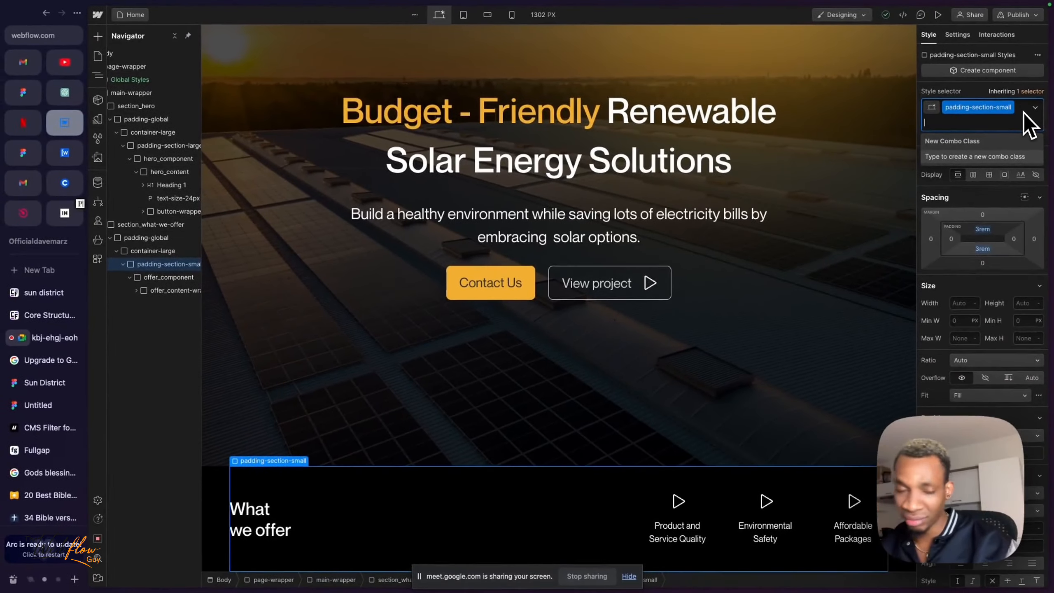
pyautogui.write('remov')
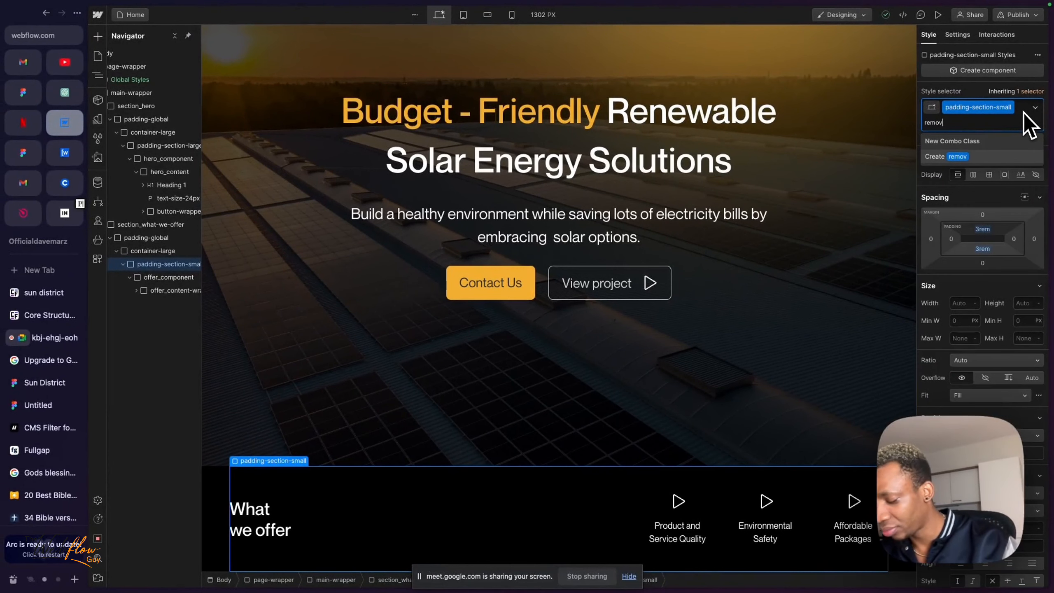
pyautogui.write('em-bottom')
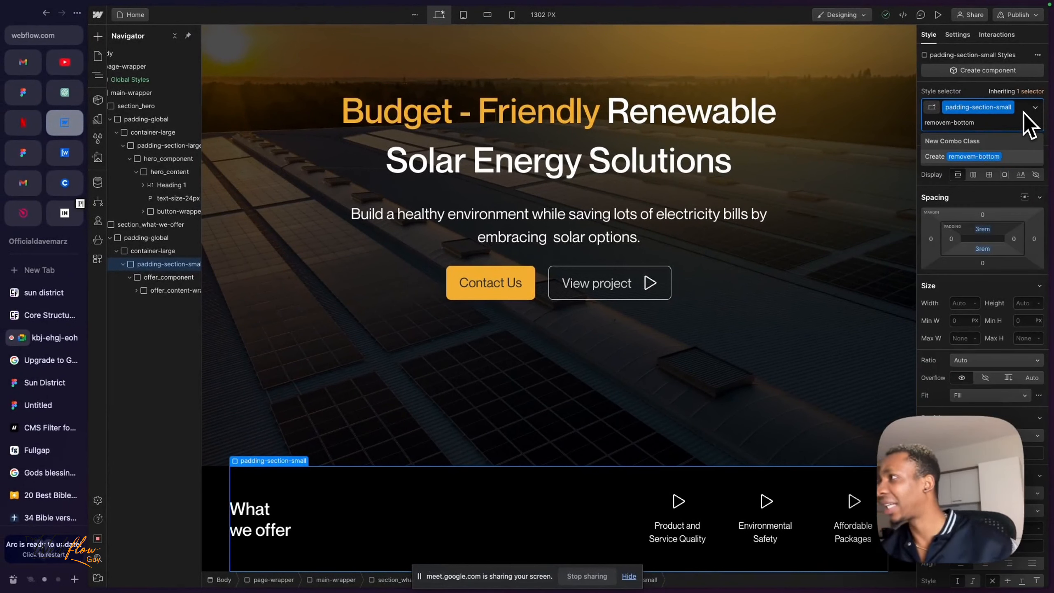
pyautogui.press('Return')
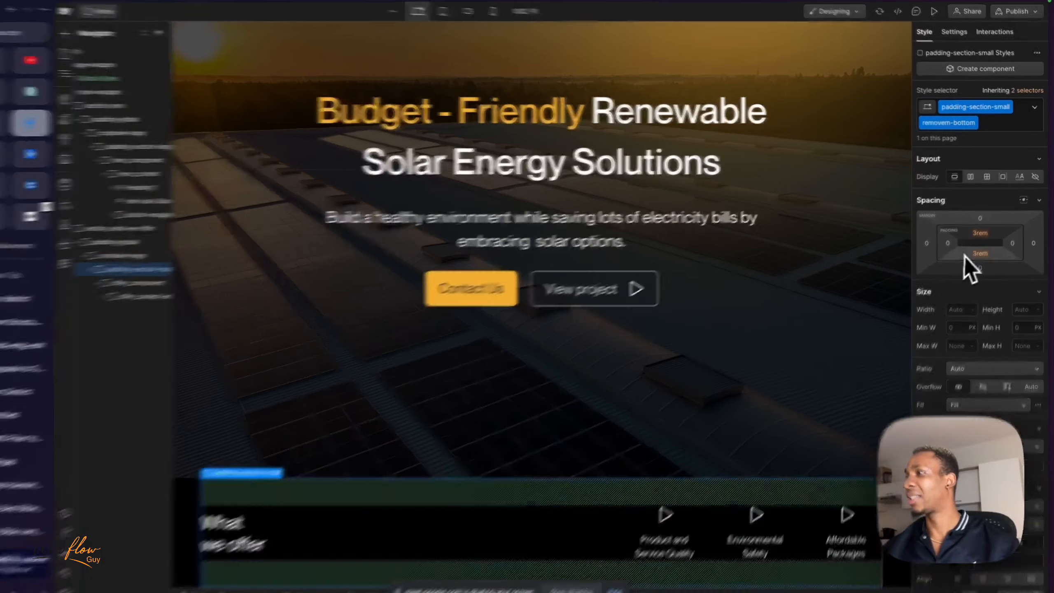
pyautogui.click(983, 248)
pyautogui.click(827, 441)
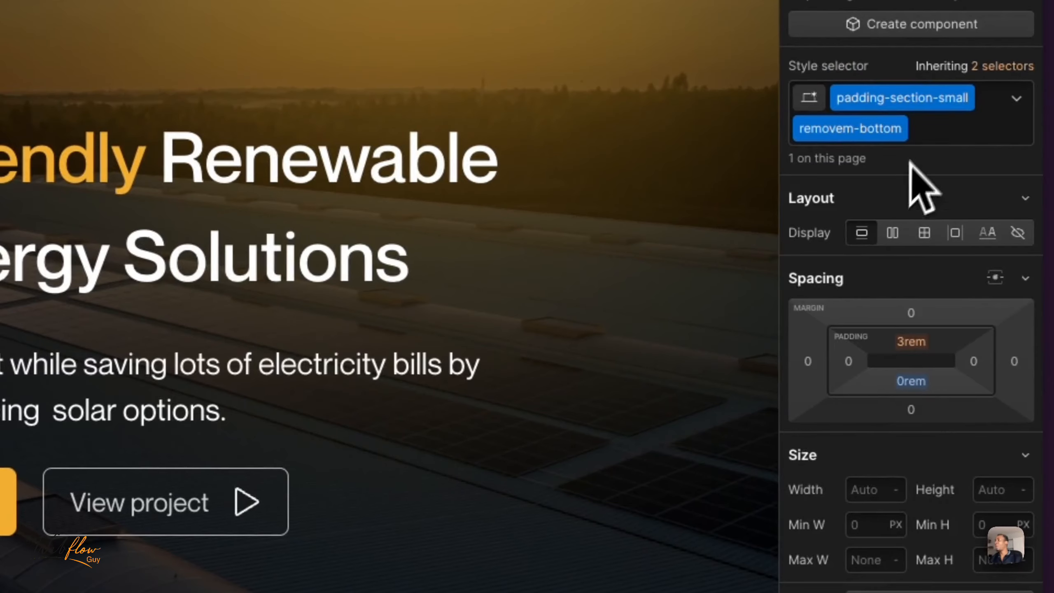
# Strip both classes from the What We Offer block, including removem-bottom, and reapply only padding-section-small.
pyautogui.click(922, 143)
pyautogui.press('BackSpace')
pyautogui.press('BackSpace')
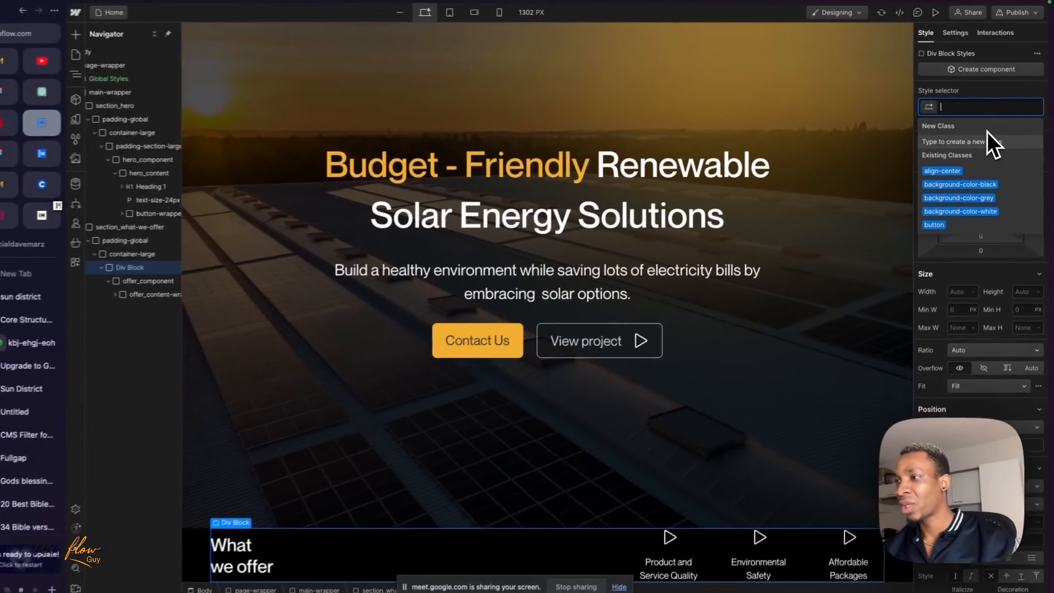
pyautogui.write('paddd')
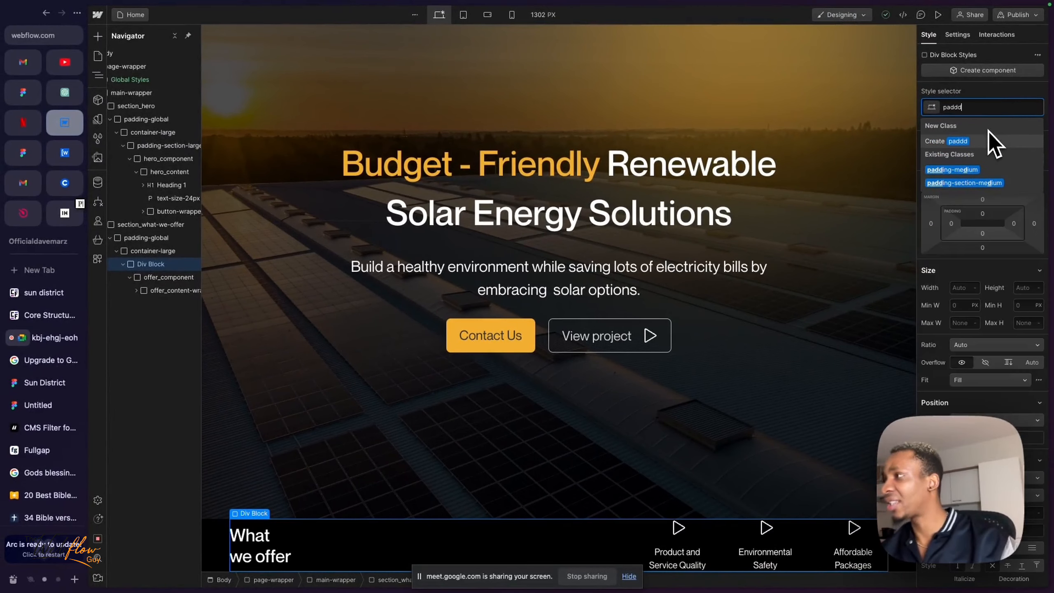
pyautogui.press('BackSpace')
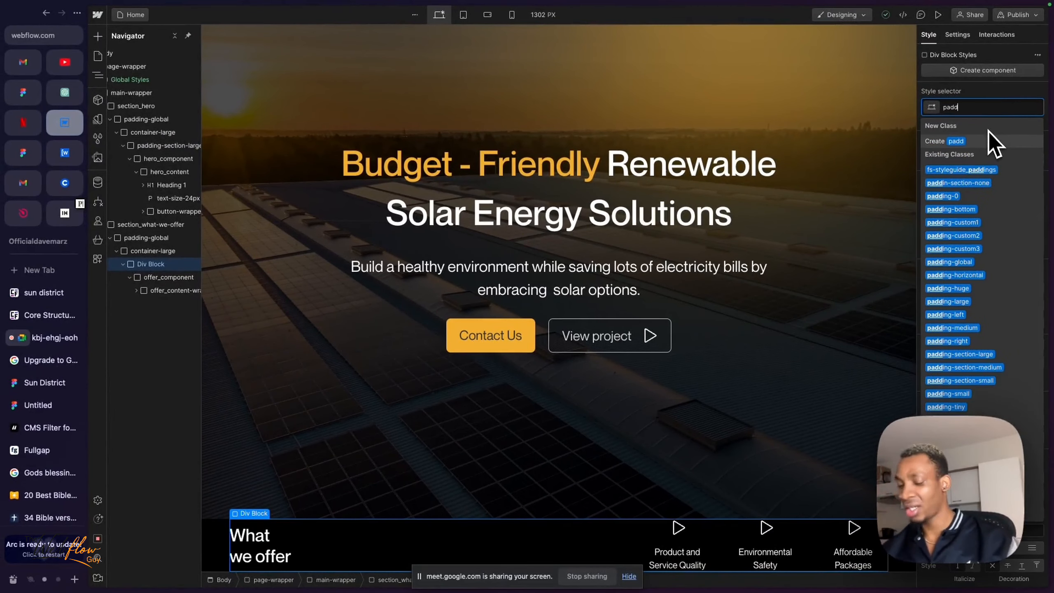
pyautogui.write('sec')
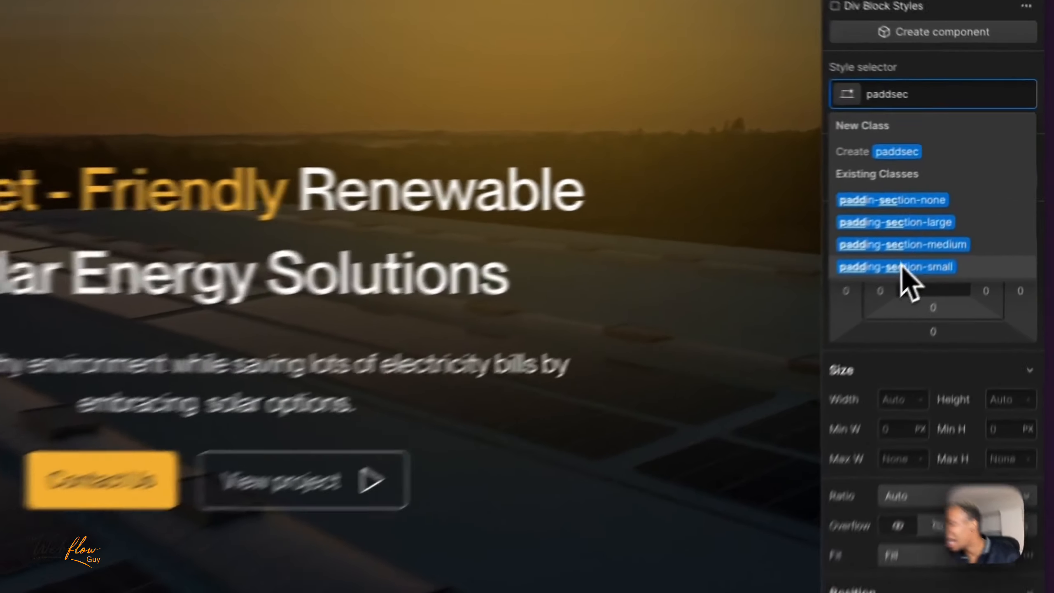
pyautogui.click(960, 209)
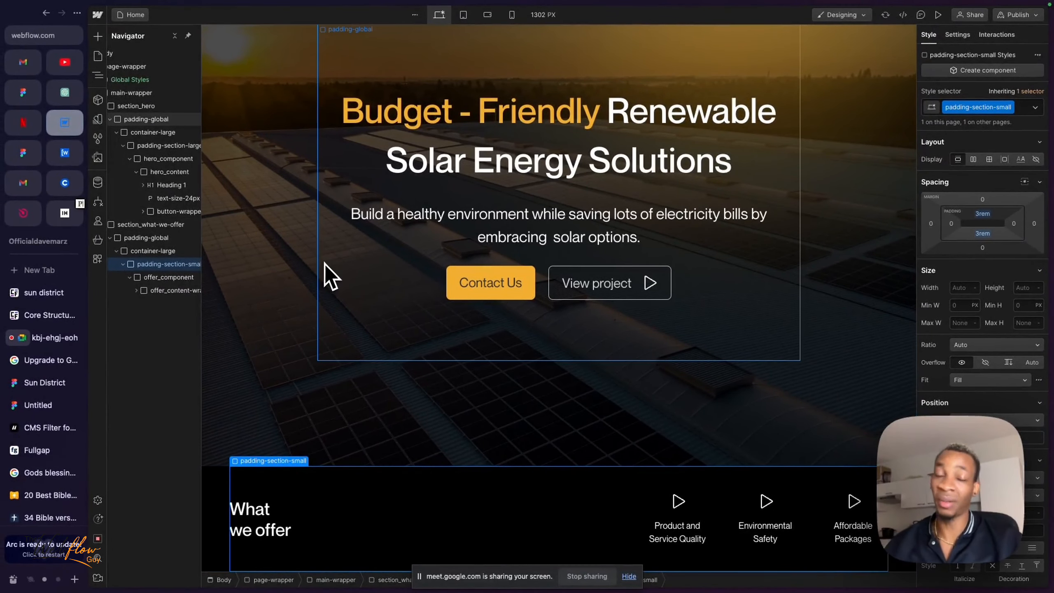
# Switch to the Google Meet call and look through its participant list.
pyautogui.scroll(3, 324, 263)
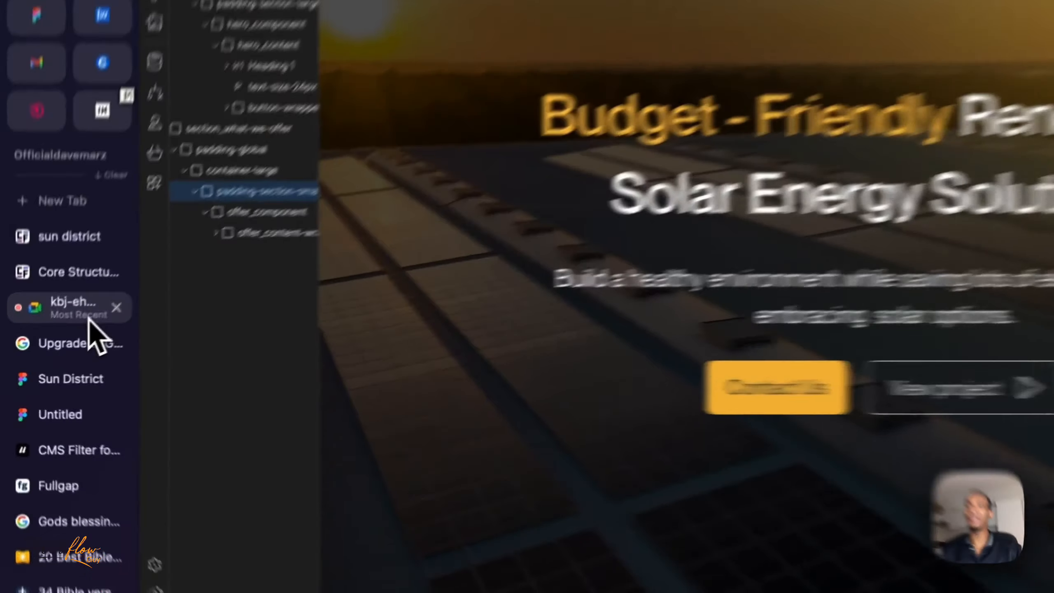
pyautogui.click(46, 338)
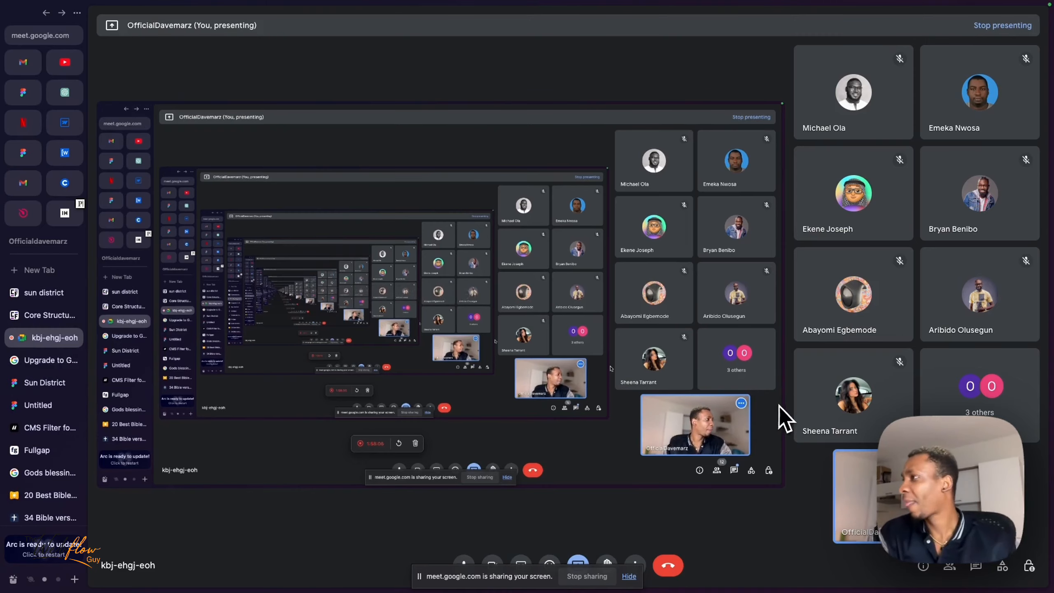
pyautogui.click(950, 566)
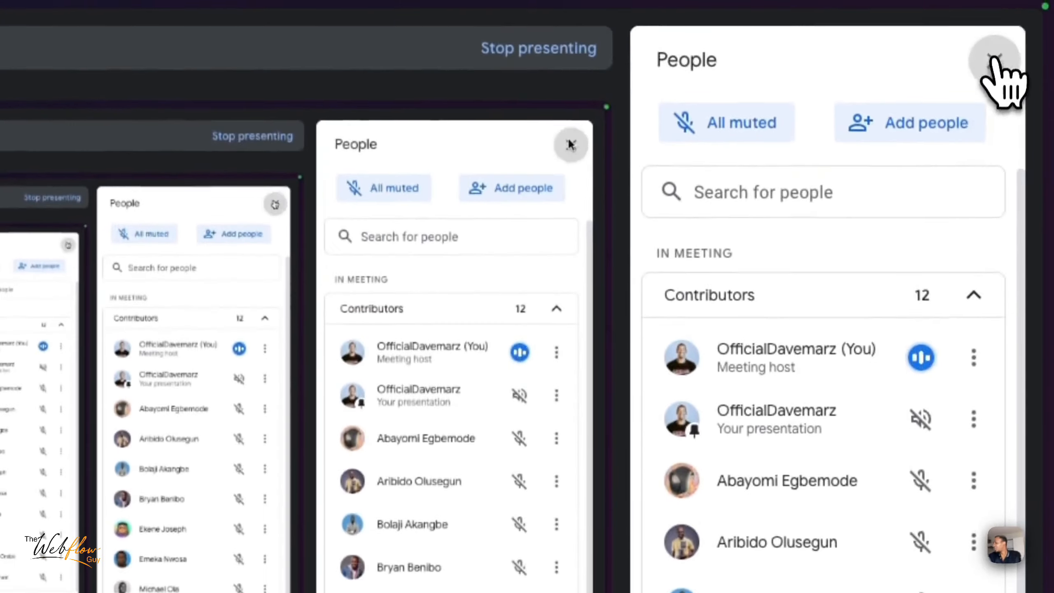
pyautogui.click(1008, 78)
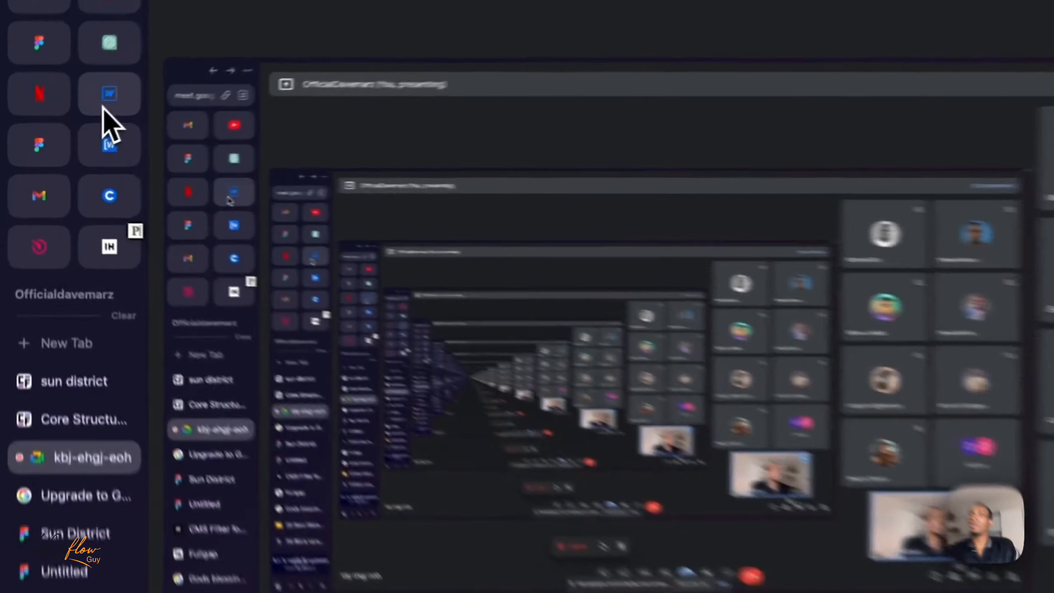
# Switch to the Sun District Figma design and review the landing page's navigation bar and hero.
pyautogui.click(105, 107)
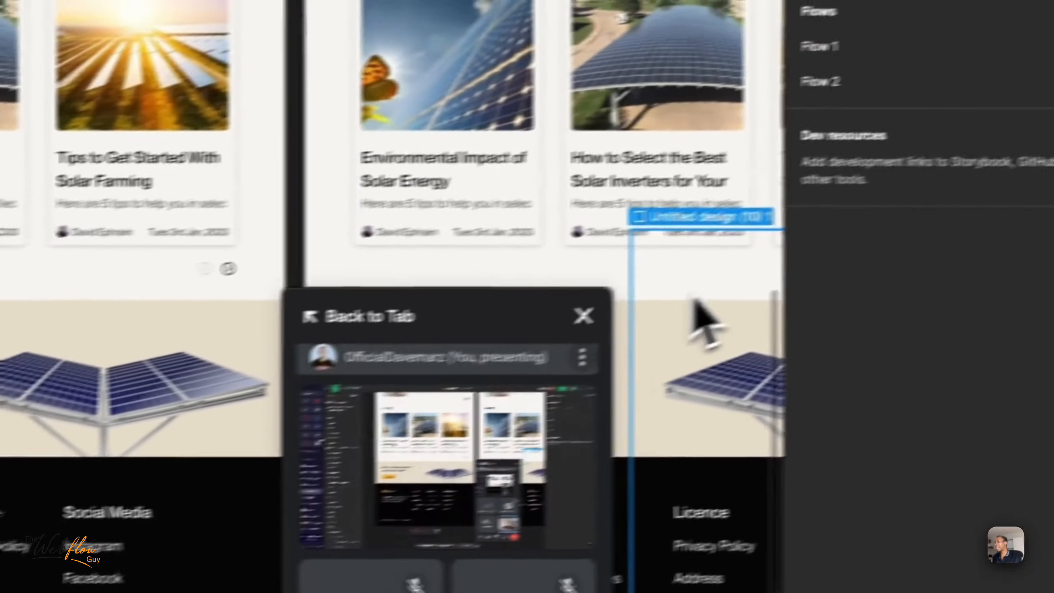
pyautogui.click(583, 314)
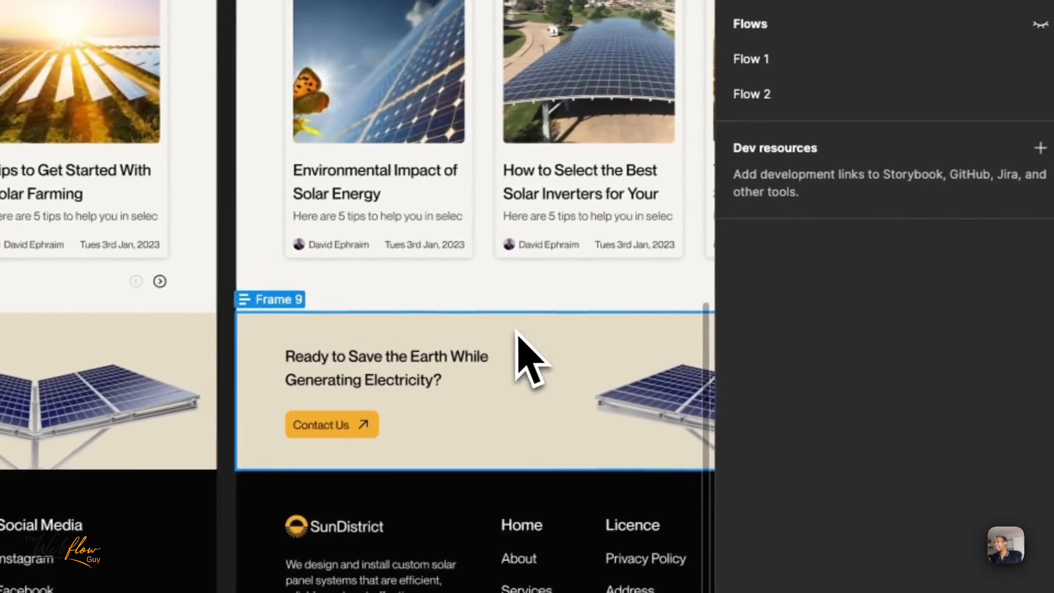
pyautogui.scroll(20, 313, 274)
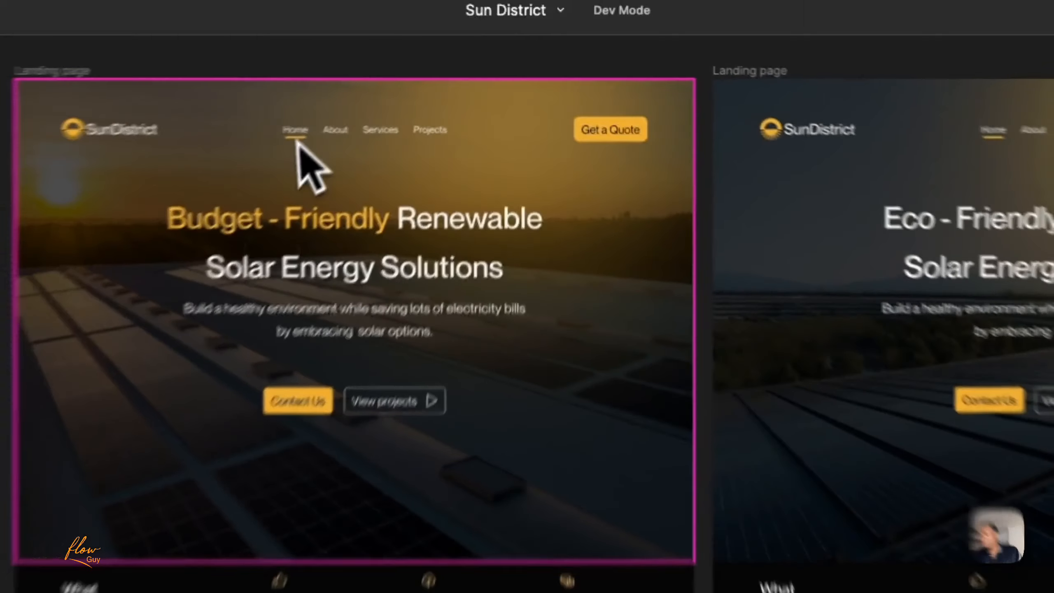
# Inspect the Who we Are heading, its company description and the What We Offer section in the first landing page design.
pyautogui.scroll(-3, 470, 330)
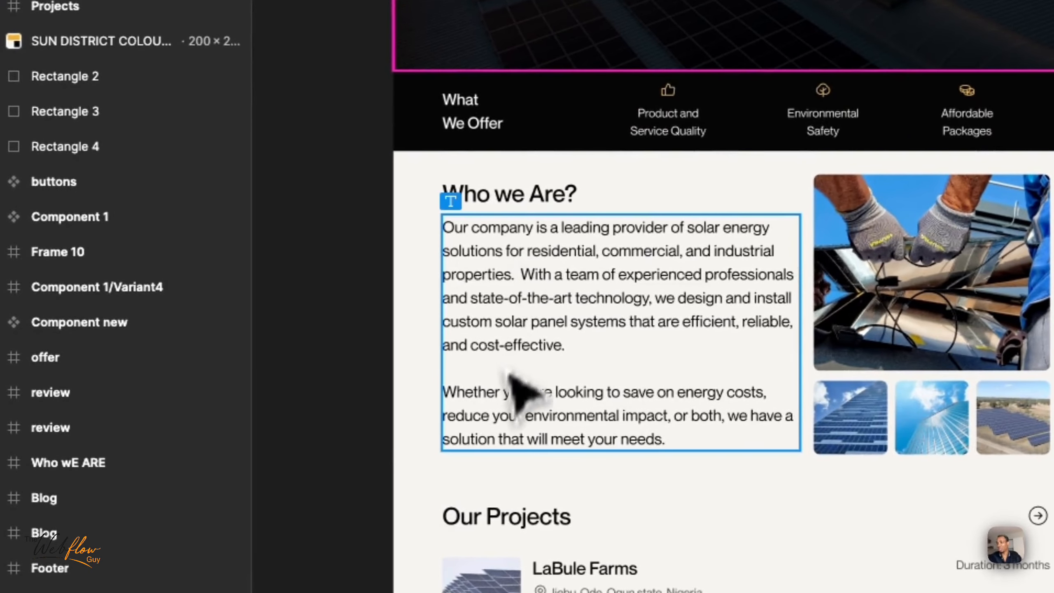
pyautogui.click(490, 200)
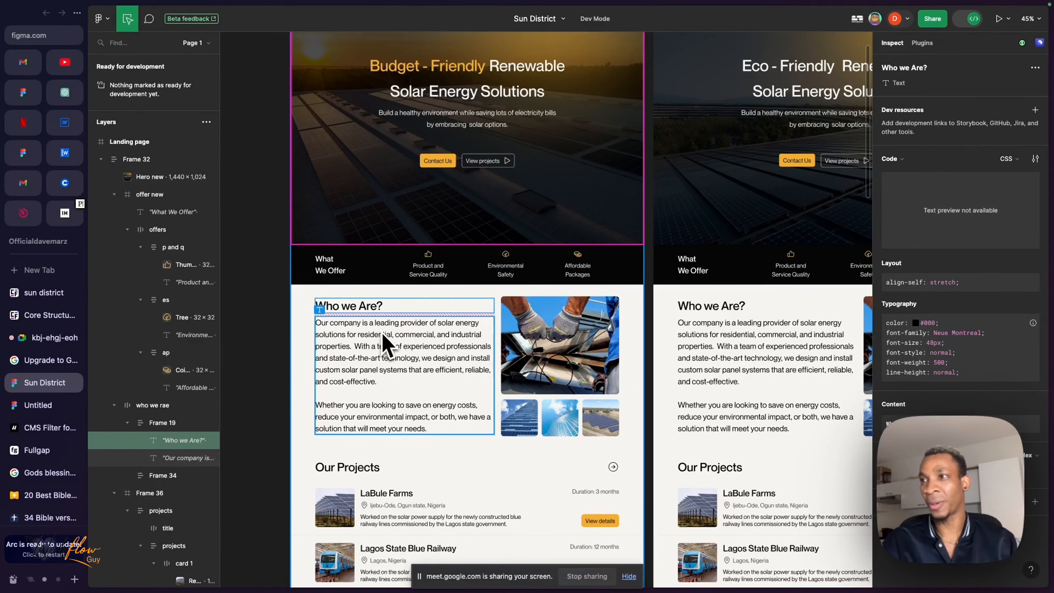
pyautogui.hscroll(1, 361, 314)
pyautogui.scroll(-1, 361, 314)
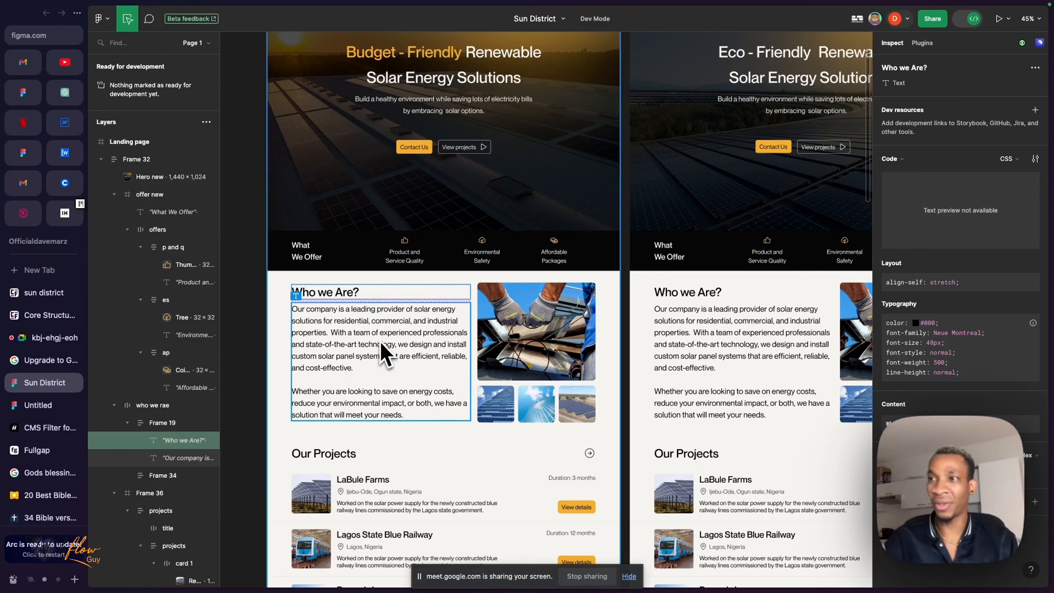
pyautogui.scroll(3, 380, 342)
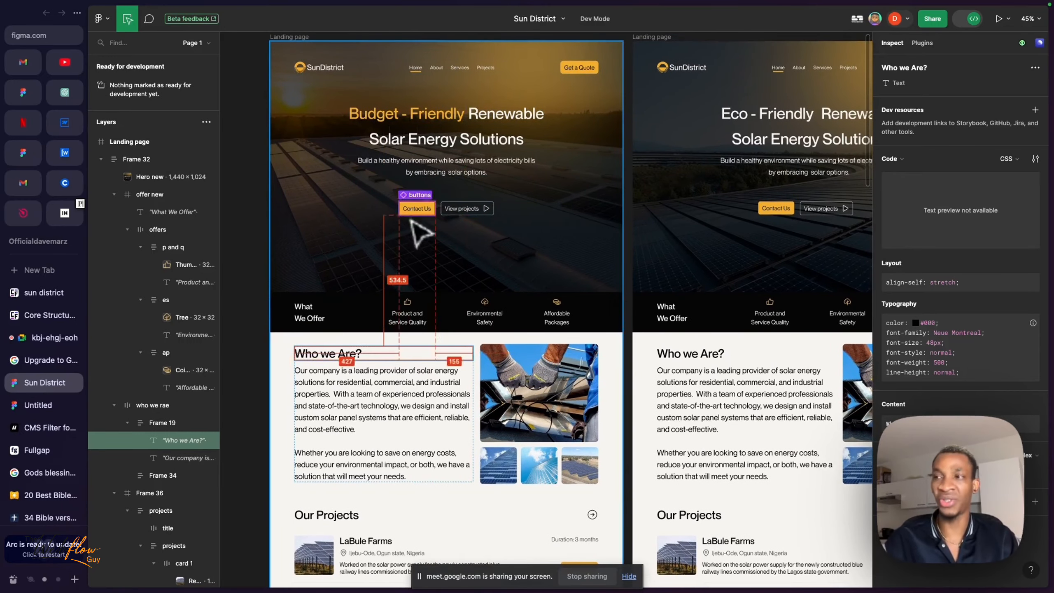
pyautogui.click(350, 310)
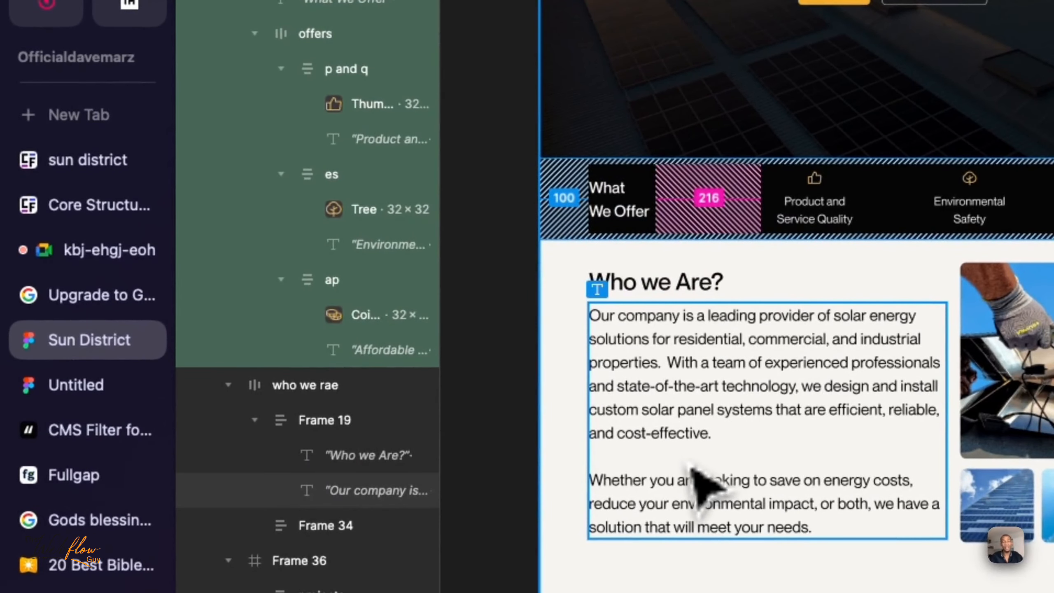
pyautogui.tripleClick(677, 434)
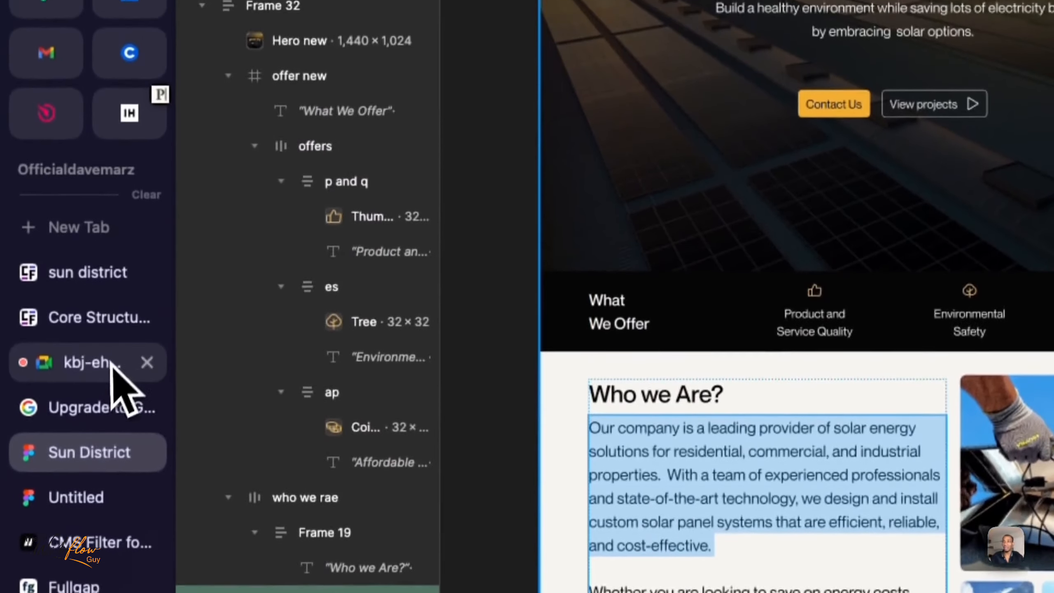
# Switch back to the Google Meet call to check on the participants.
pyautogui.click(116, 254)
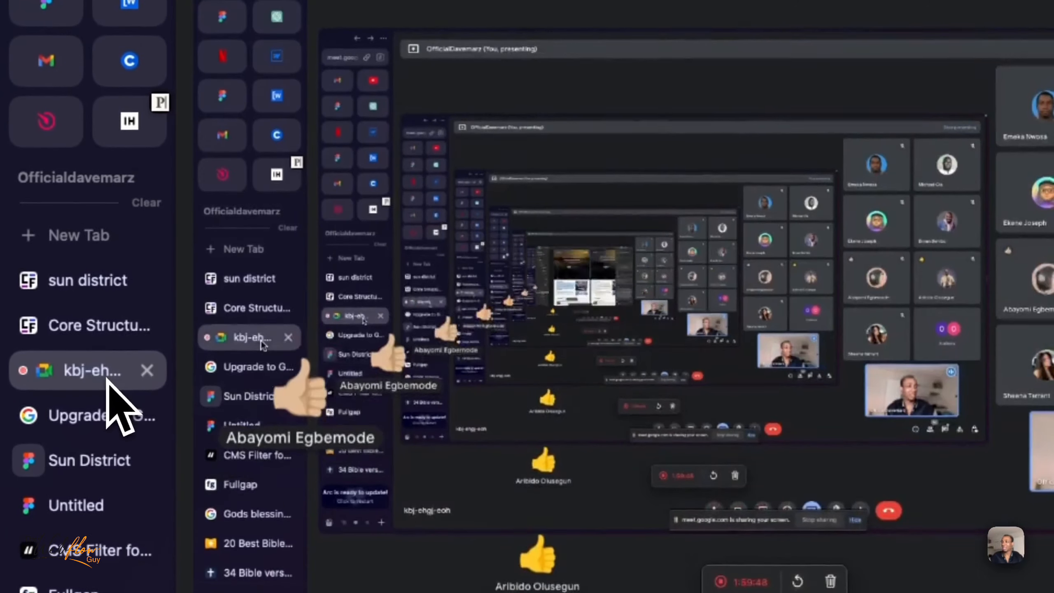